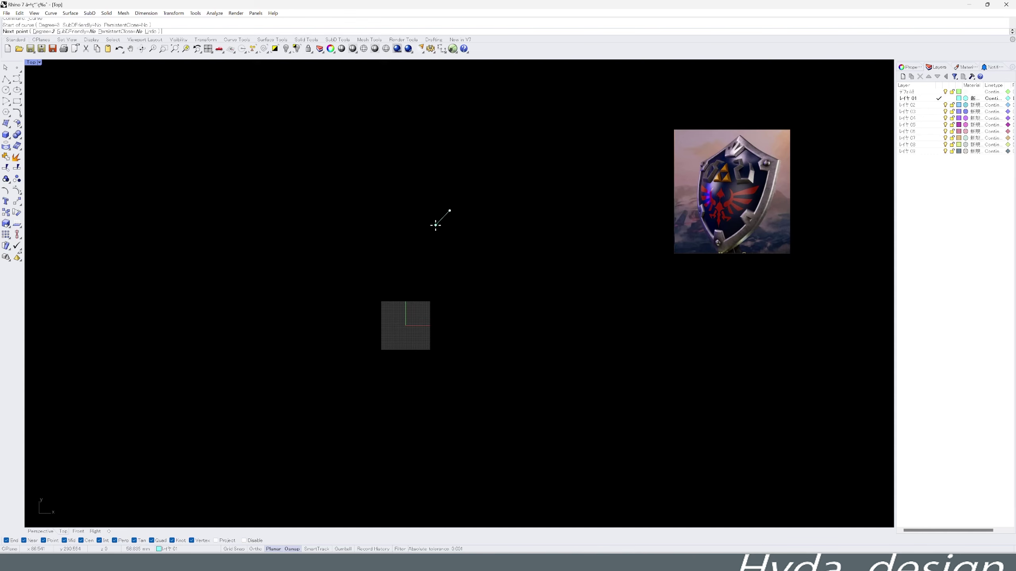
Draw a vertical centre line from the curve's top and snap the curve's end to it.
{"action": "left_click", "coordinate": [444, 394]}
{"action": "middle_click", "coordinate": [434, 202]}
{"action": "left_click", "coordinate": [449, 210]}
{"action": "scroll", "coordinate": [443, 374], "scroll_direction": "up", "scroll_amount": 2}
{"action": "left_click", "coordinate": [459, 486]}
{"action": "left_click", "coordinate": [448, 394]}
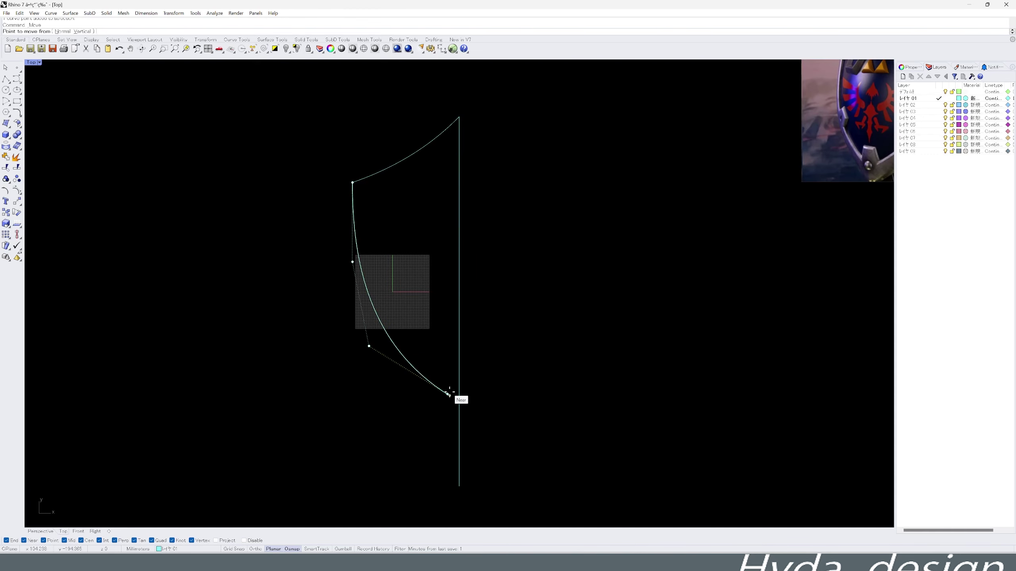
{"action": "scroll", "coordinate": [427, 301], "scroll_direction": "down", "scroll_amount": 2}
Mirror the side curve across the centre line, delete the line, and select both halves.
{"action": "middle_click", "coordinate": [427, 301]}
{"action": "left_click", "coordinate": [444, 252]}
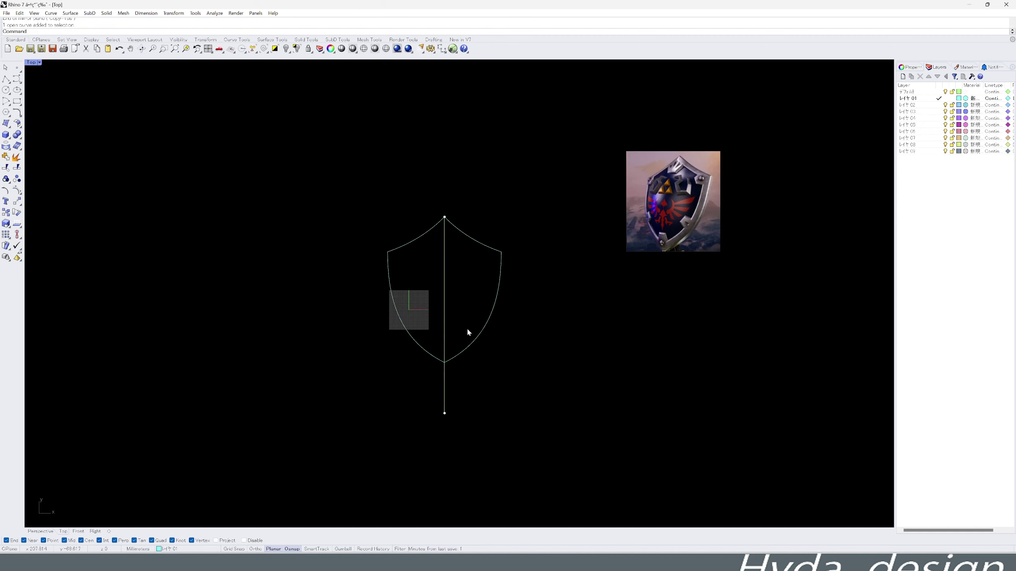
{"action": "key", "text": "Delete"}
{"action": "left_click_drag", "start_coordinate": [477, 315], "coordinate": [428, 306]}
{"action": "middle_click", "coordinate": [428, 306]}
{"action": "left_click", "coordinate": [372, 330]}
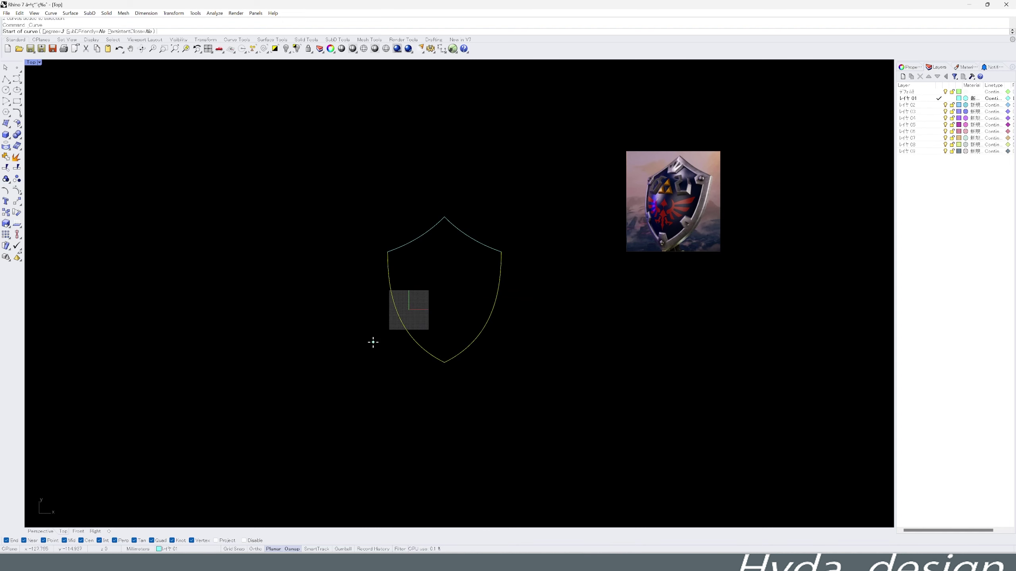
Move the shield's bottom control points to reshape its base.
{"action": "scroll", "coordinate": [539, 284], "scroll_direction": "up", "scroll_amount": 4}
{"action": "left_click_drag", "start_coordinate": [273, 352], "coordinate": [516, 374]}
{"action": "middle_click", "coordinate": [469, 286]}
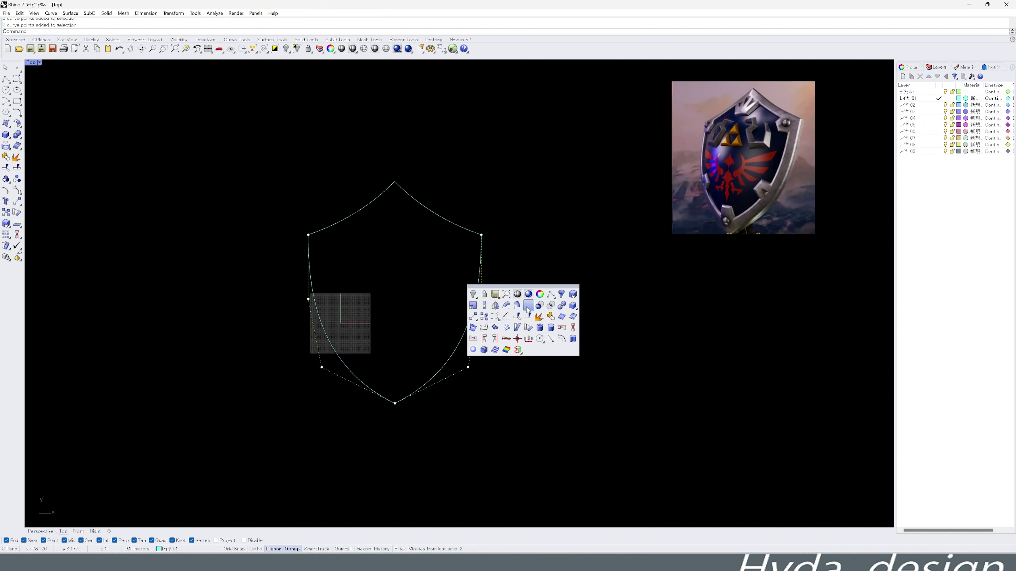
{"action": "left_click", "coordinate": [529, 304]}
{"action": "scroll", "coordinate": [533, 356], "scroll_direction": "down", "scroll_amount": 3}
Start a sphere centred on the shield's top point.
{"action": "middle_click", "coordinate": [533, 355]}
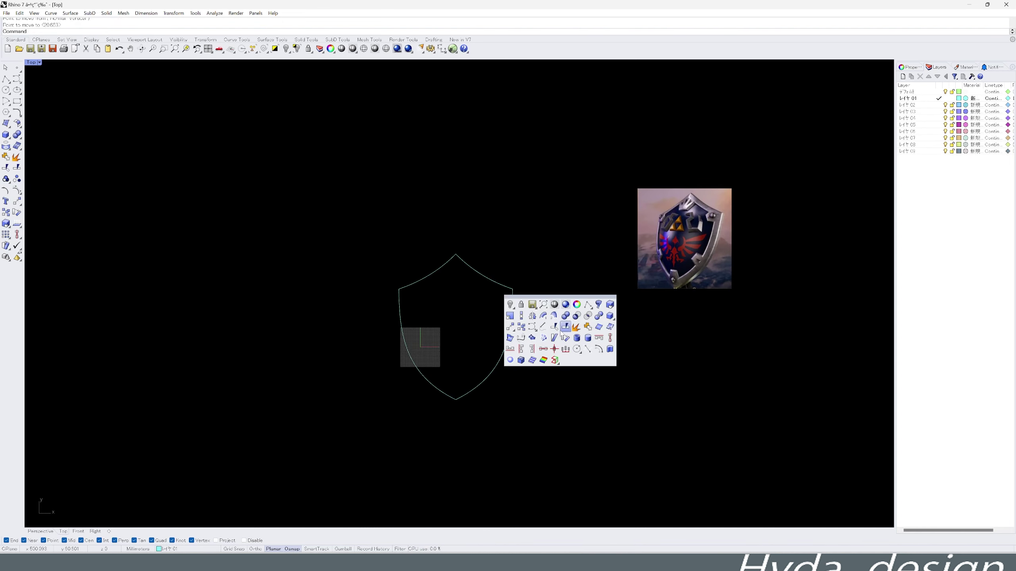
{"action": "left_click", "coordinate": [42, 143]}
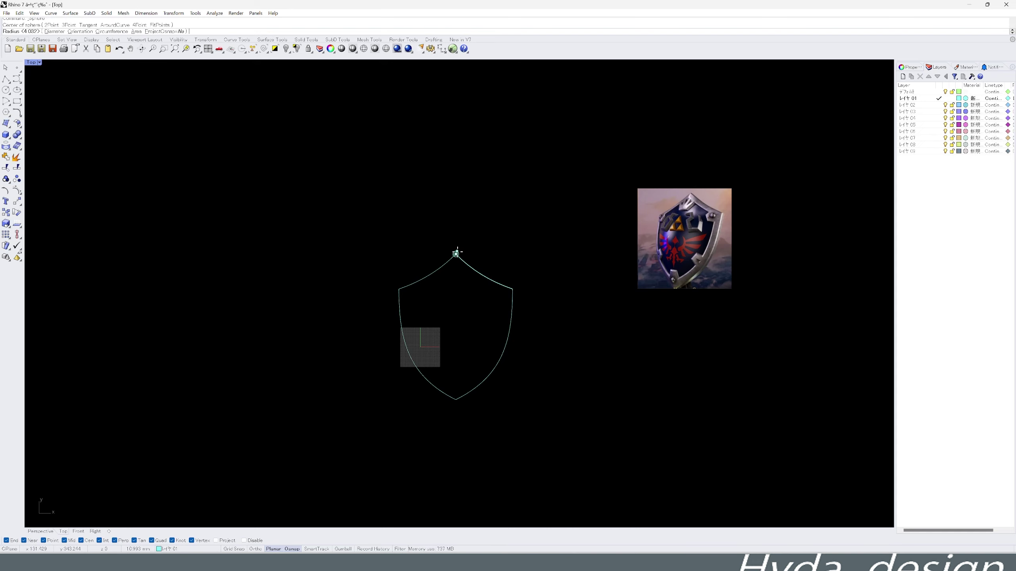
{"action": "left_click", "coordinate": [456, 254]}
{"action": "scroll", "coordinate": [551, 348], "scroll_direction": "down", "scroll_amount": 3}
Set the sphere's radius and return to the four-view layout framing it.
{"action": "left_click", "coordinate": [469, 324]}
{"action": "key", "text": "ctrl+m"}
{"action": "scroll", "coordinate": [537, 431], "scroll_direction": "down", "scroll_amount": 5}
{"action": "right_click_drag", "start_coordinate": [283, 182], "coordinate": [313, 213]}
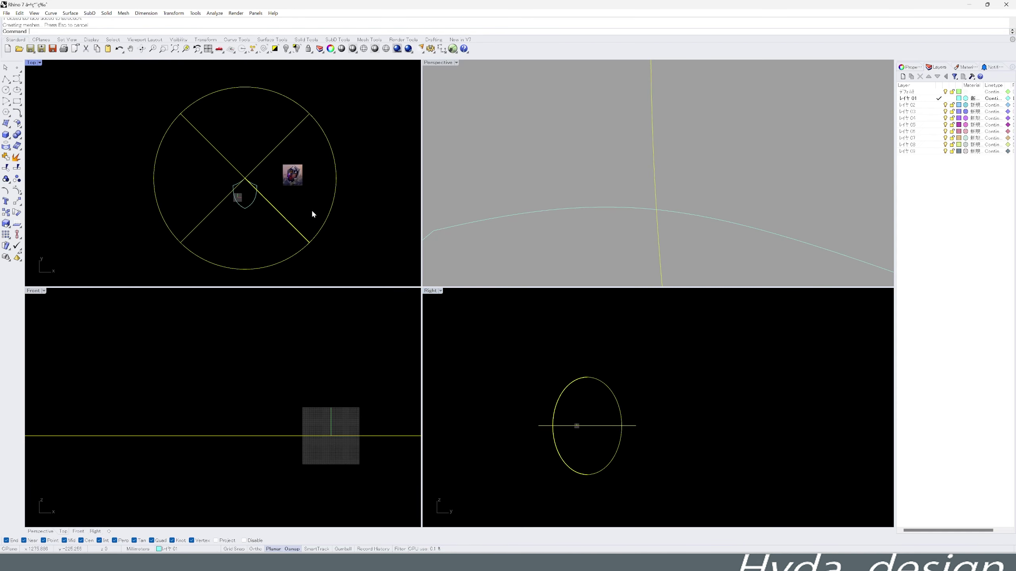
Draw a cutting polyline across the sphere.
{"action": "middle_click", "coordinate": [312, 212]}
{"action": "left_click", "coordinate": [272, 186]}
{"action": "left_click", "coordinate": [156, 245]}
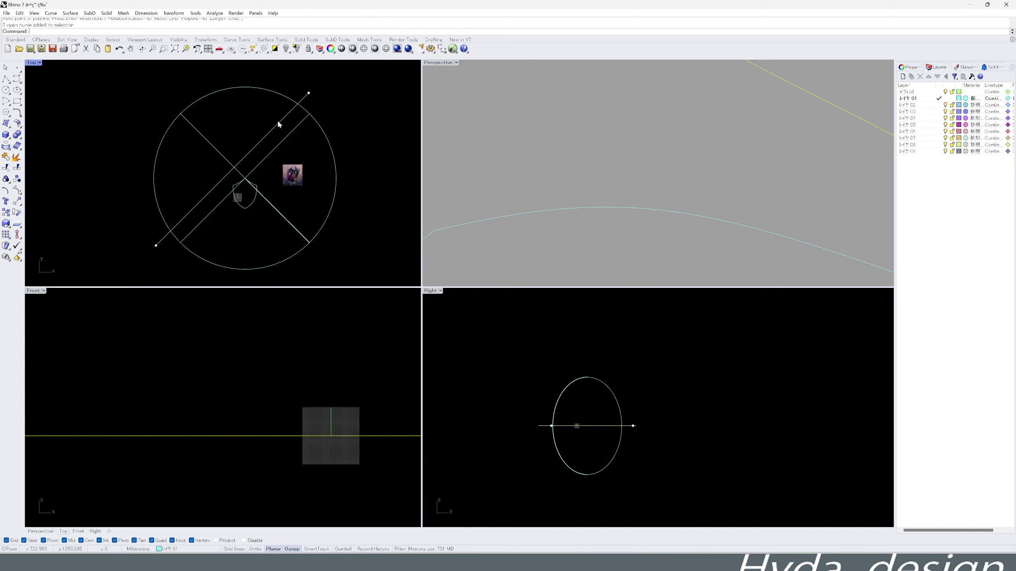
{"action": "scroll", "coordinate": [249, 397], "scroll_direction": "down", "scroll_amount": 5}
Rotate the sphere and cutting lines into position.
{"action": "middle_click", "coordinate": [311, 194]}
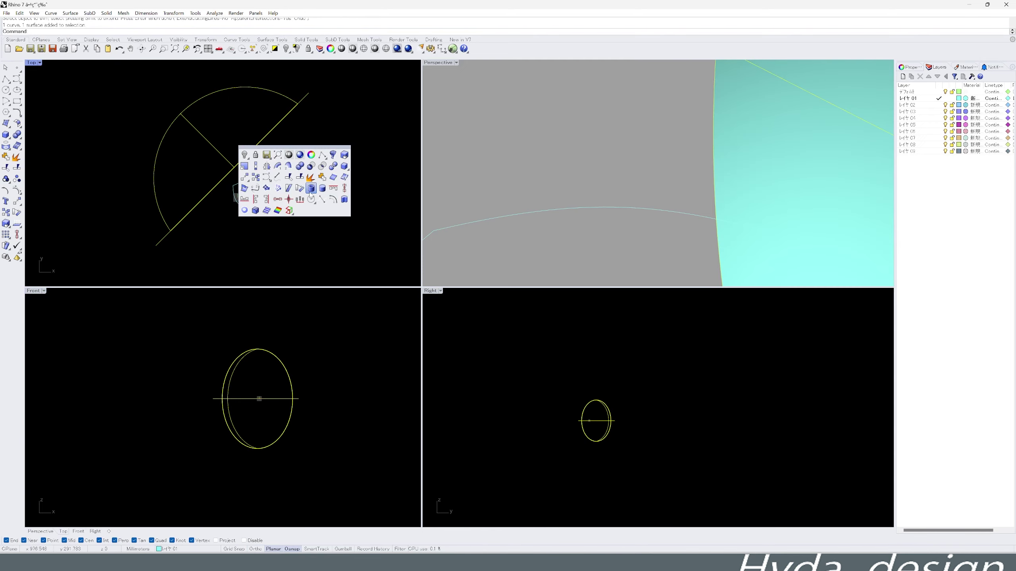
{"action": "left_click", "coordinate": [266, 188]}
{"action": "left_click_drag", "start_coordinate": [259, 223], "coordinate": [269, 193]}
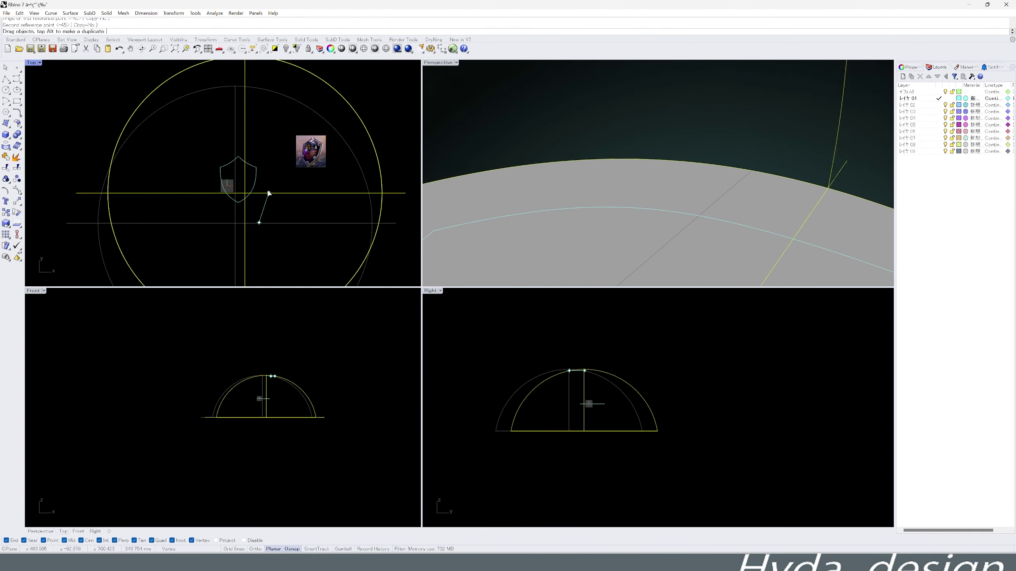
{"action": "scroll", "coordinate": [234, 165], "scroll_direction": "up", "scroll_amount": 5}
Lift the sphere vertically so it sits beneath the shield outline.
{"action": "middle_click", "coordinate": [242, 126]}
{"action": "scroll", "coordinate": [249, 170], "scroll_direction": "down", "scroll_amount": 5}
{"action": "scroll", "coordinate": [256, 183], "scroll_direction": "up", "scroll_amount": 5}
{"action": "middle_click", "coordinate": [256, 182]}
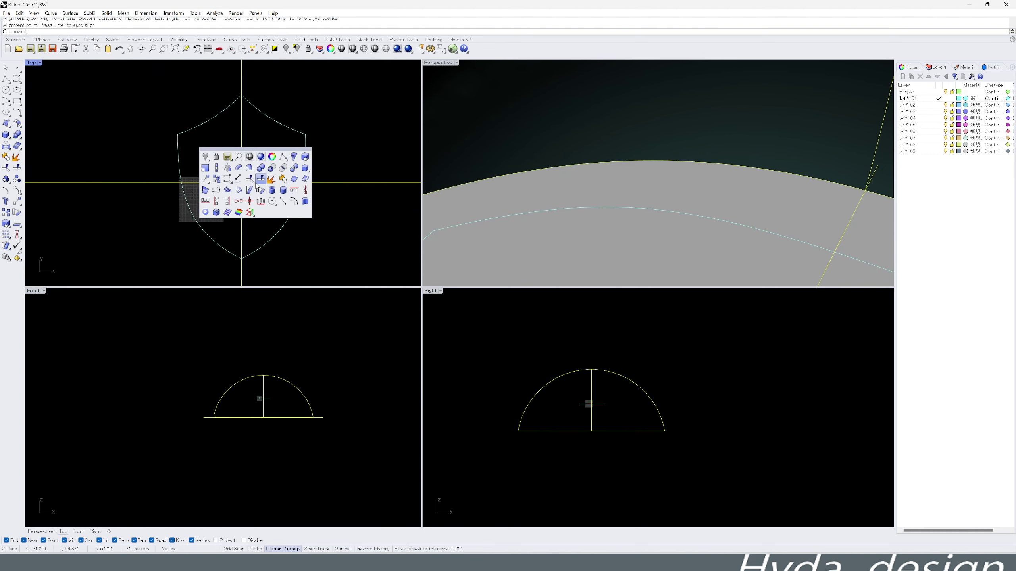
{"action": "left_click", "coordinate": [256, 182]}
{"action": "scroll", "coordinate": [594, 403], "scroll_direction": "up", "scroll_amount": 3}
{"action": "left_click", "coordinate": [592, 367]}
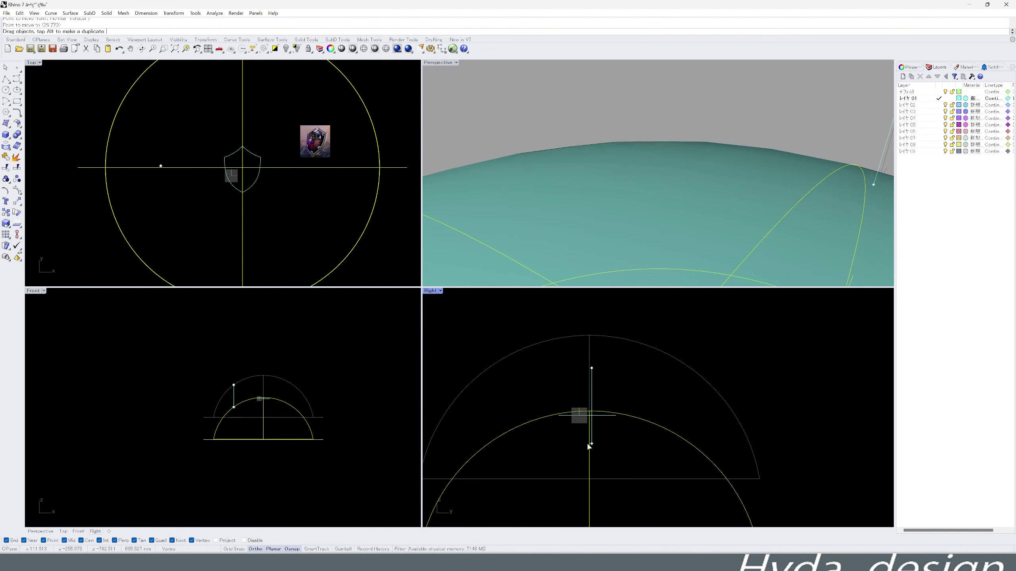
{"action": "left_click", "coordinate": [592, 444]}
Trim the sphere using the selected shield outline curves.
{"action": "left_click_drag", "start_coordinate": [113, 152], "coordinate": [231, 260]}
{"action": "key", "text": "Return"}
{"action": "left_click", "coordinate": [578, 180]}
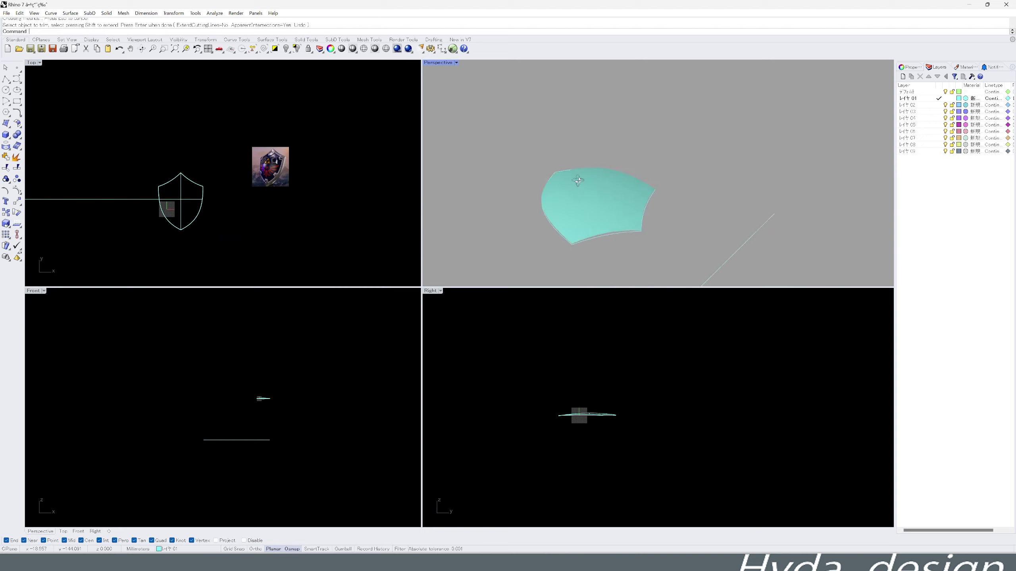
{"action": "key", "text": "Return"}
Try scaling the sphere down, then undo the scaling.
{"action": "middle_click", "coordinate": [605, 437]}
{"action": "left_click", "coordinate": [653, 415]}
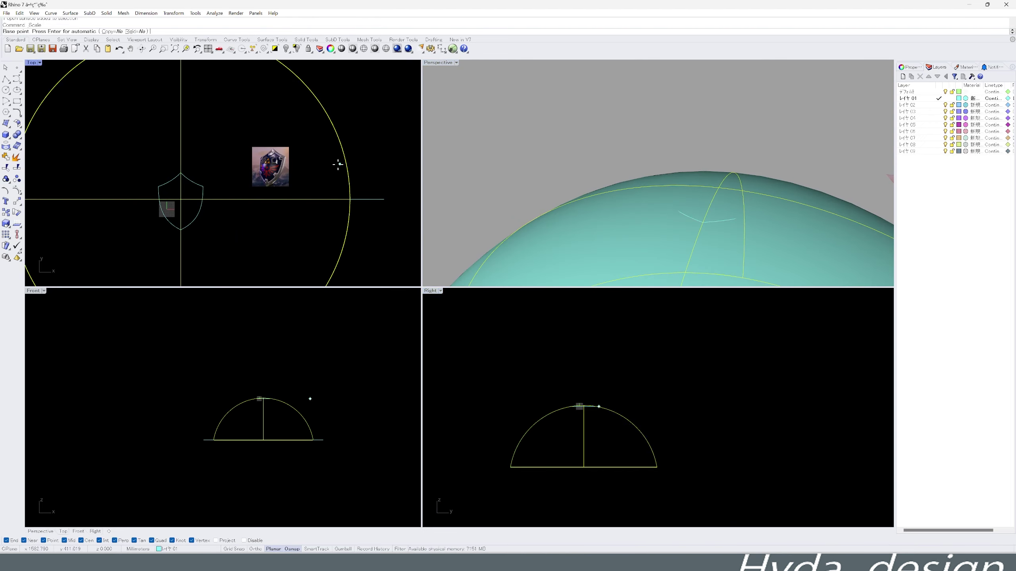
{"action": "left_click", "coordinate": [182, 176]}
{"action": "left_click", "coordinate": [186, 149]}
{"action": "key", "text": "ctrl+z"}
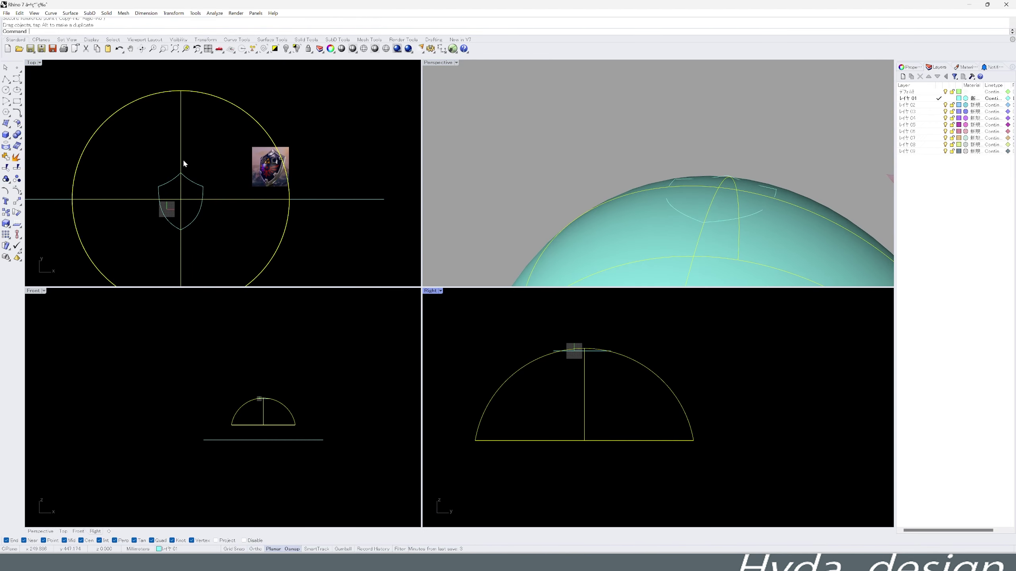
Trim the sphere to a shield-shaped patch, then undo to restore it.
{"action": "scroll", "coordinate": [184, 163], "scroll_direction": "up", "scroll_amount": 2}
{"action": "middle_click", "coordinate": [279, 249]}
{"action": "left_click", "coordinate": [268, 236]}
{"action": "left_click", "coordinate": [660, 260]}
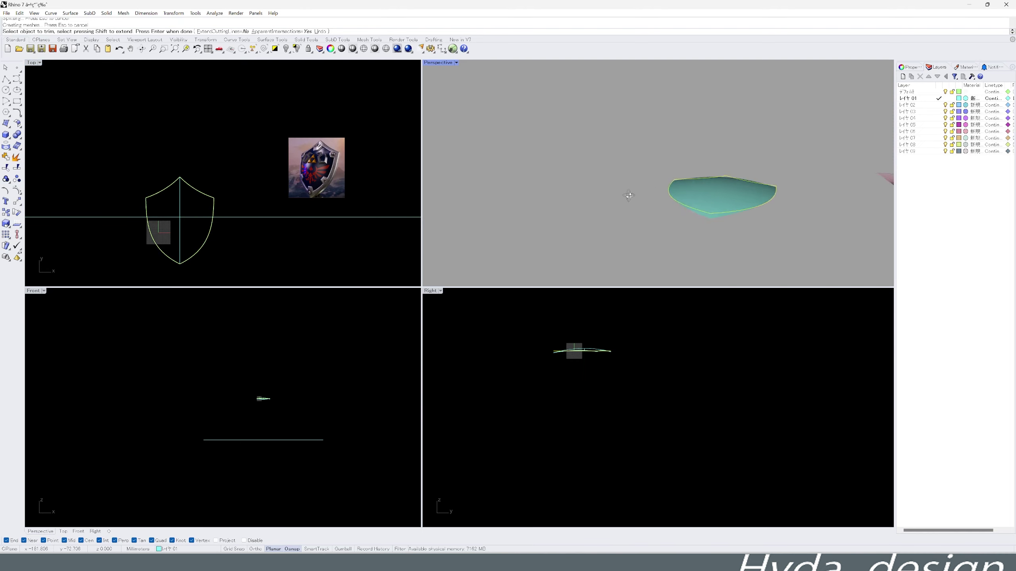
{"action": "scroll", "coordinate": [659, 271], "scroll_direction": "up", "scroll_amount": 5}
{"action": "scroll", "coordinate": [659, 271], "scroll_direction": "up", "scroll_amount": 3}
{"action": "scroll", "coordinate": [626, 234], "scroll_direction": "down", "scroll_amount": 4}
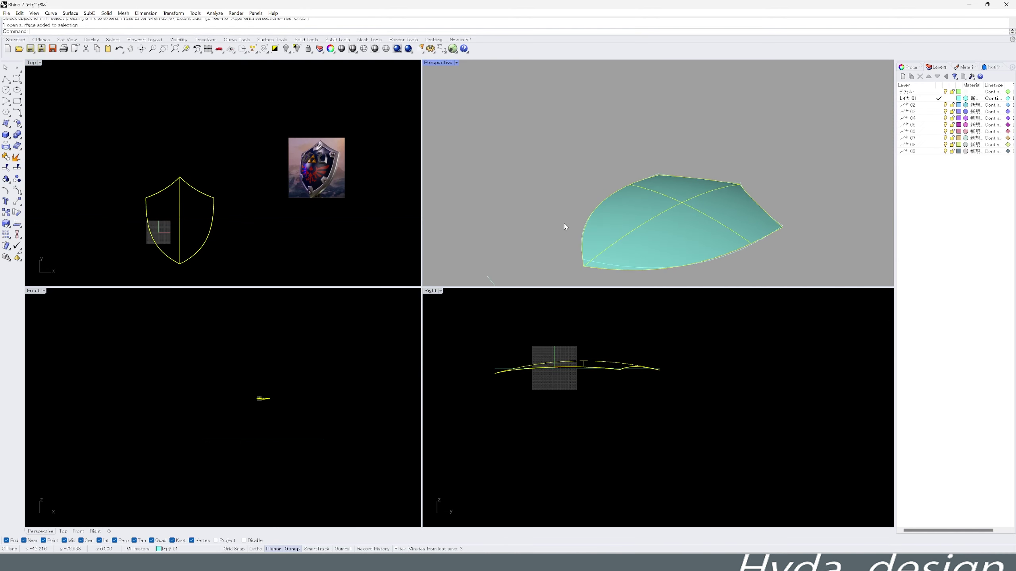
{"action": "key", "text": "ctrl+z"}
Cut the sphere again with the shield curves, inspect the patch, then undo the cut.
{"action": "middle_click", "coordinate": [252, 223]}
{"action": "left_click", "coordinate": [298, 209]}
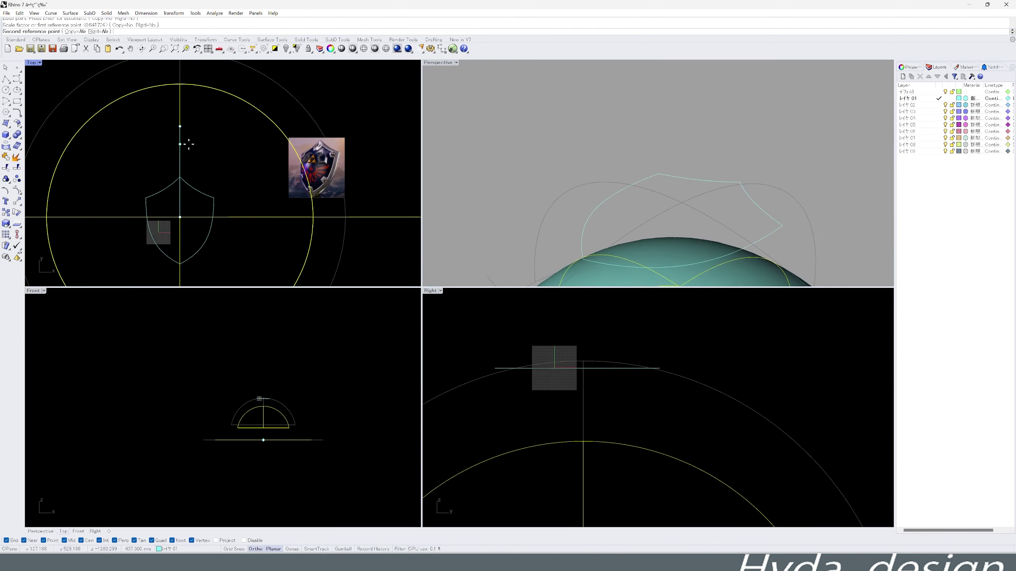
{"action": "middle_click", "coordinate": [232, 232]}
{"action": "left_click", "coordinate": [224, 239]}
{"action": "left_click", "coordinate": [660, 240]}
{"action": "scroll", "coordinate": [542, 175], "scroll_direction": "down", "scroll_amount": 3}
{"action": "mouse_move", "coordinate": [542, 174]}
{"action": "right_mouse_down"}
{"action": "mouse_move", "coordinate": [438, 218]}
{"action": "mouse_move", "coordinate": [598, 225]}
{"action": "right_mouse_up"}
{"action": "scroll", "coordinate": [167, 250], "scroll_direction": "up", "scroll_amount": 3}
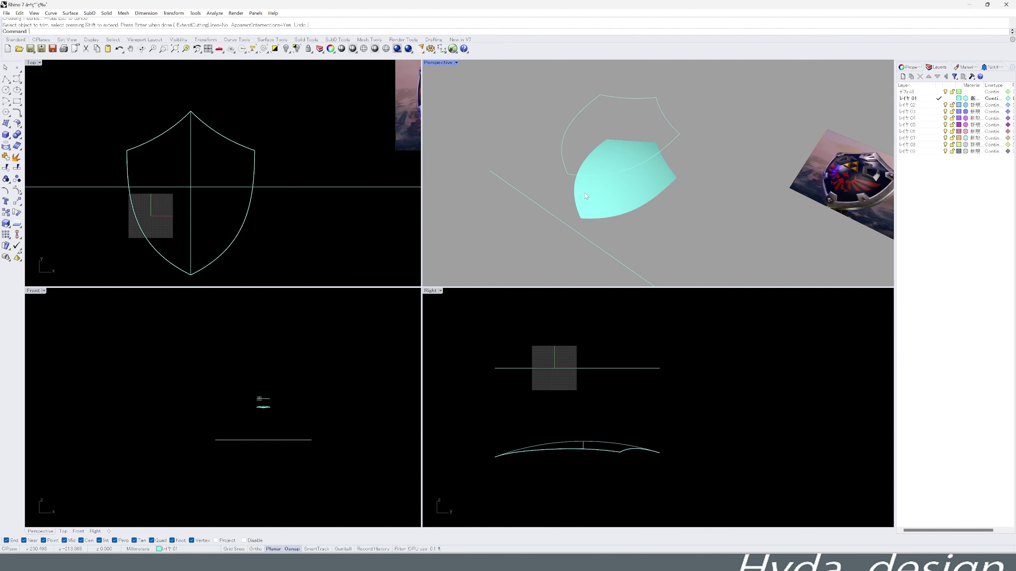
{"action": "scroll", "coordinate": [202, 181], "scroll_direction": "down", "scroll_amount": 2}
{"action": "key", "text": "ctrl+z"}
{"action": "scroll", "coordinate": [211, 177], "scroll_direction": "down", "scroll_amount": 2}
Join the four outline curves into one closed shield curve.
{"action": "scroll", "coordinate": [229, 169], "scroll_direction": "up", "scroll_amount": 3}
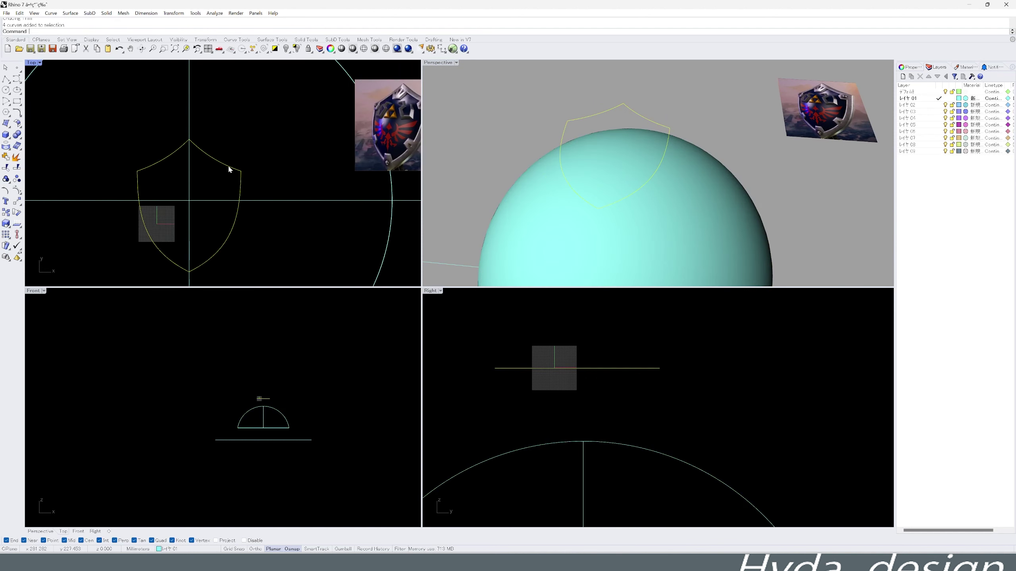
{"action": "scroll", "coordinate": [229, 169], "scroll_direction": "down", "scroll_amount": 1}
{"action": "middle_click", "coordinate": [230, 169]}
{"action": "left_click", "coordinate": [183, 154]}
{"action": "key", "text": "Escape"}
{"action": "middle_click", "coordinate": [272, 248]}
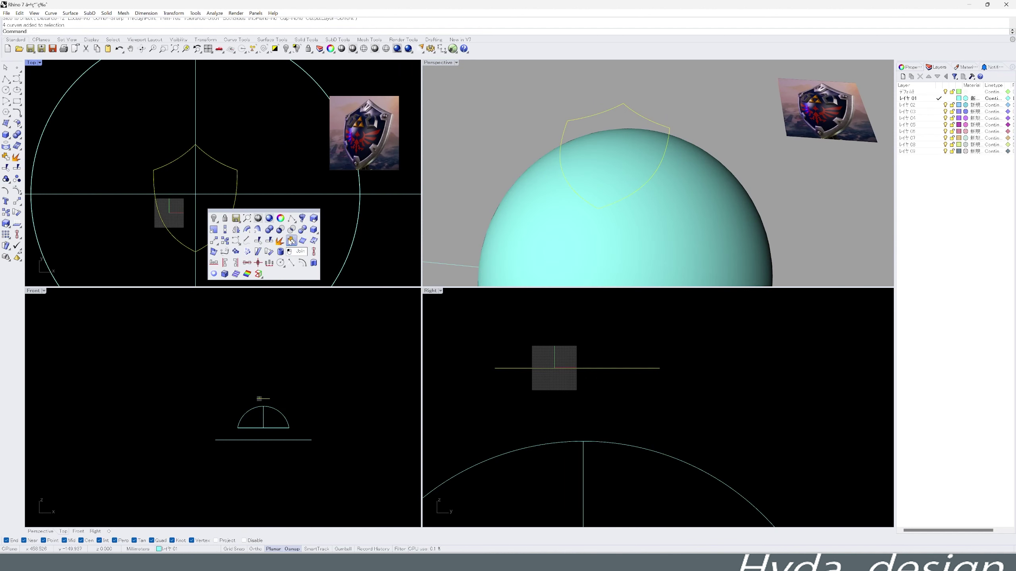
{"action": "left_click", "coordinate": [291, 241]}
Offset the joined shield outline with a distance of 30.
{"action": "middle_click", "coordinate": [268, 203]}
{"action": "left_click", "coordinate": [263, 199]}
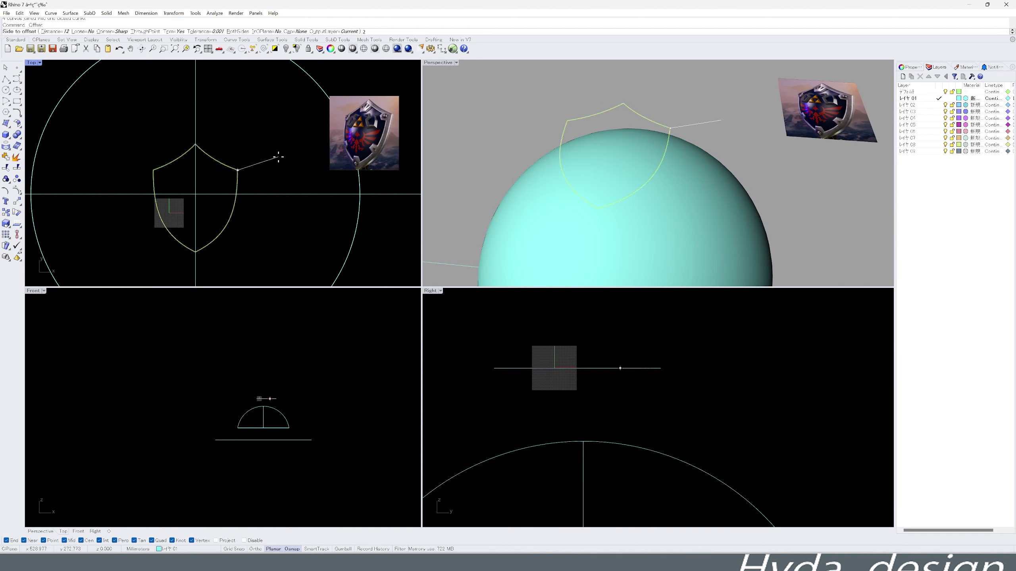
{"action": "key", "text": "Escape"}
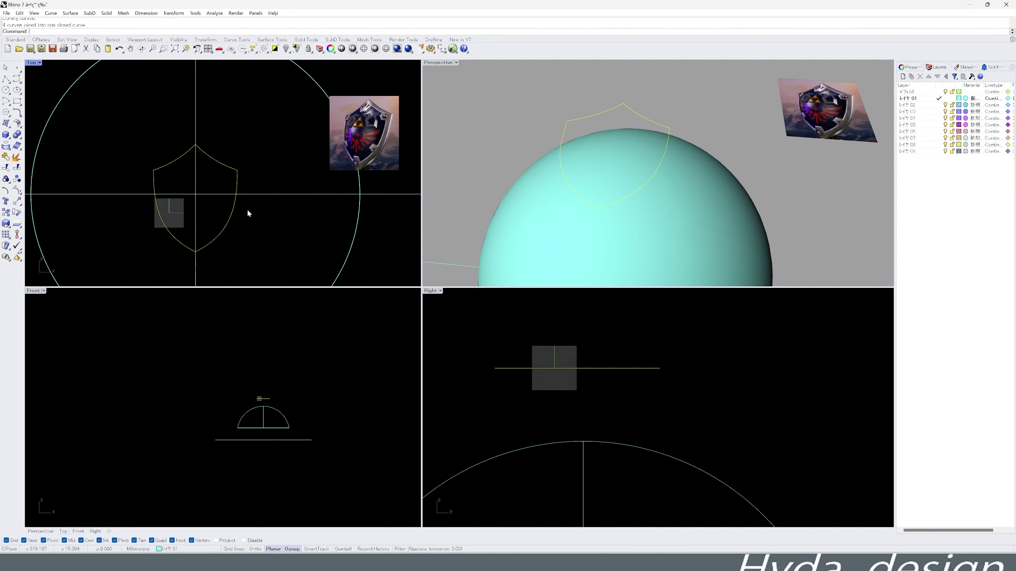
{"action": "middle_click", "coordinate": [251, 223]}
{"action": "left_click", "coordinate": [252, 220]}
{"action": "type", "text": "30"}
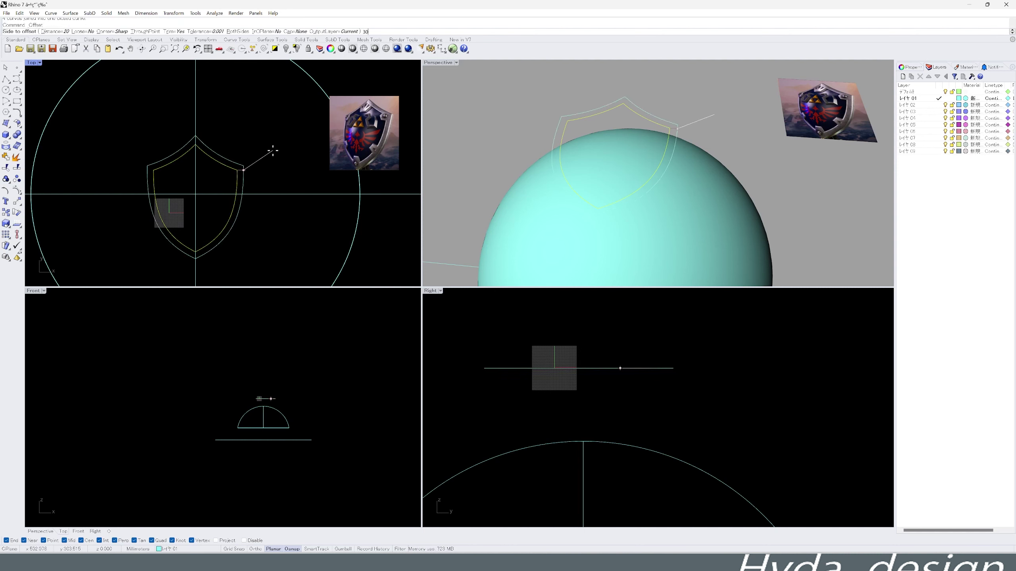
{"action": "key", "text": "Return"}
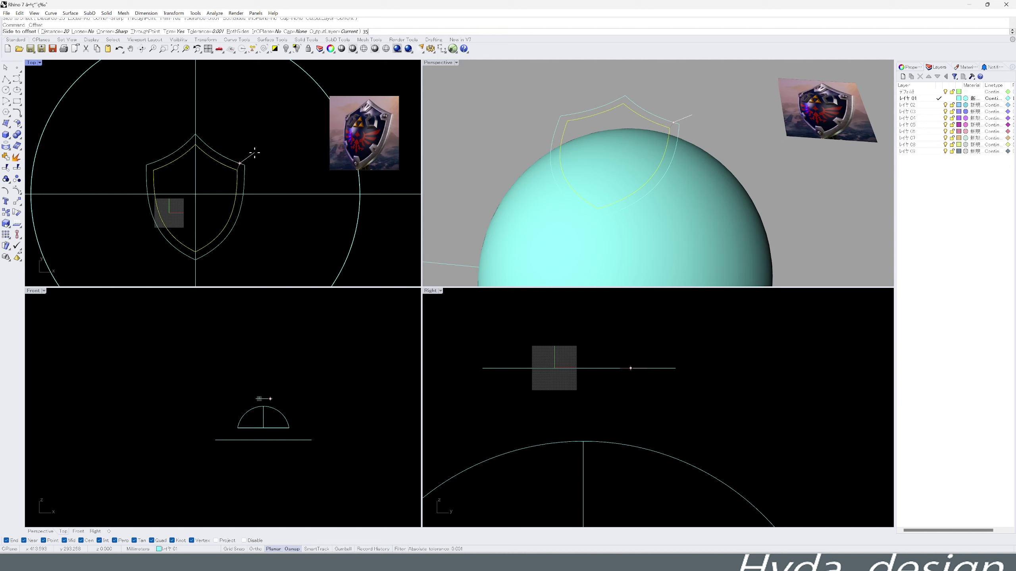
{"action": "scroll", "coordinate": [211, 178], "scroll_direction": "up", "scroll_amount": 2}
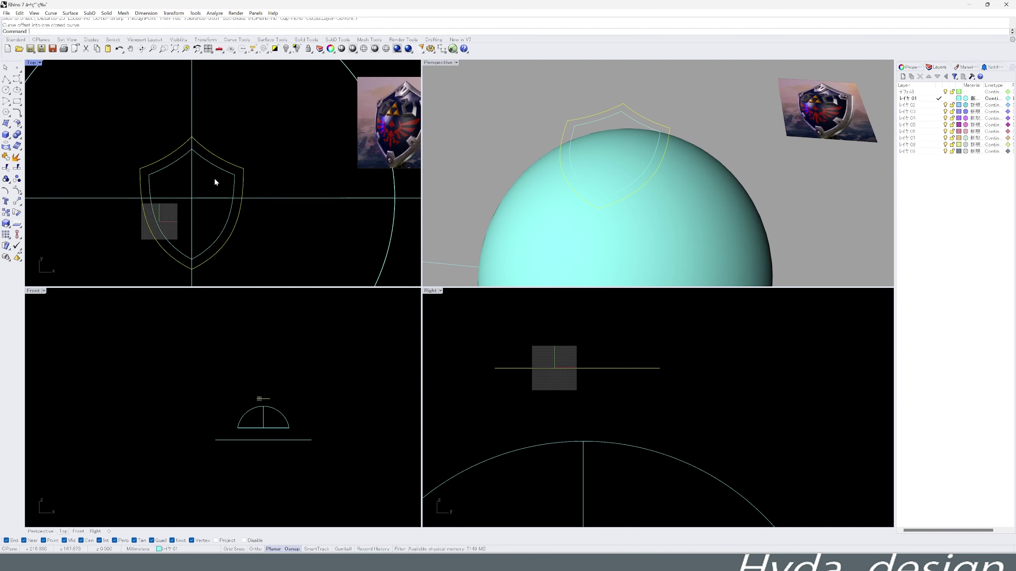
{"action": "right_click_drag", "start_coordinate": [224, 174], "coordinate": [243, 185]}
Repeat the offset, placing the new curve inside the shield.
{"action": "key", "text": "Return"}
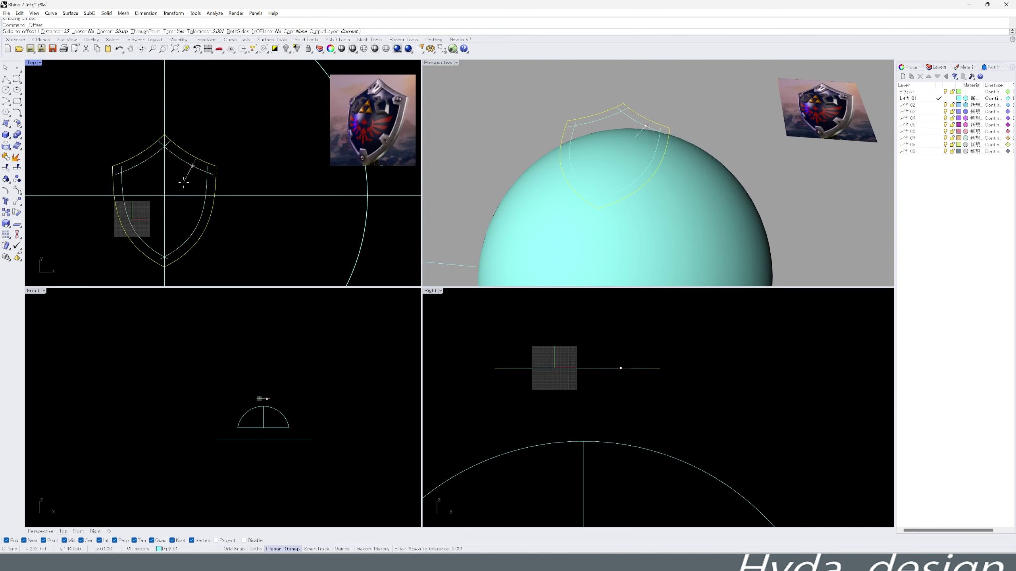
{"action": "left_click", "coordinate": [183, 183]}
{"action": "scroll", "coordinate": [196, 192], "scroll_direction": "down", "scroll_amount": 2}
{"action": "scroll", "coordinate": [206, 204], "scroll_direction": "up", "scroll_amount": 1}
Select the shield outline curves and start Trim on the sphere.
{"action": "left_click_drag", "start_coordinate": [77, 105], "coordinate": [246, 257]}
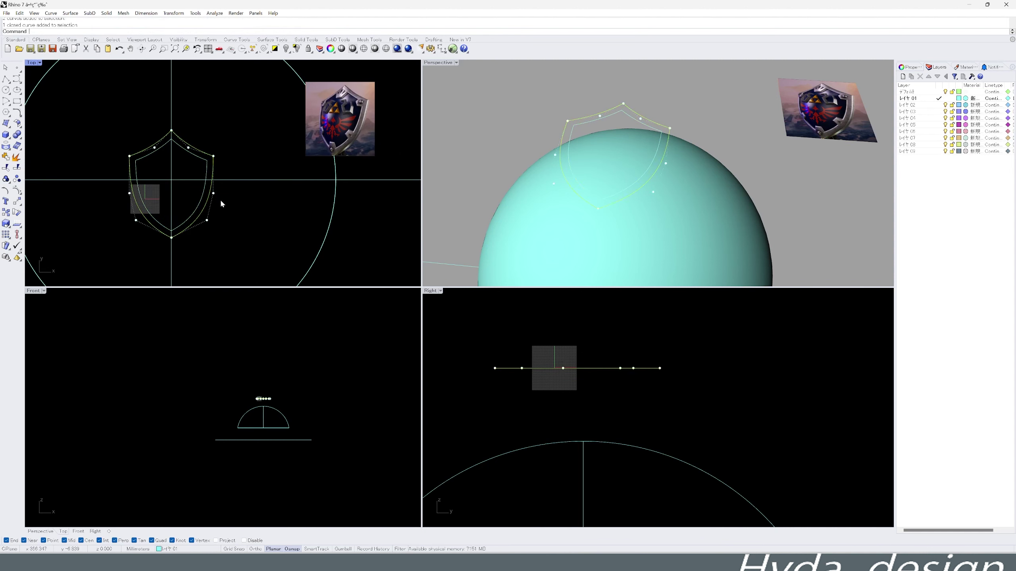
{"action": "type", "text": "trim"}
{"action": "key", "text": "Return"}
Trim the sphere to the shield outline and select the resulting surface.
{"action": "left_click", "coordinate": [250, 165]}
{"action": "key", "text": "Return"}
{"action": "right_click_drag", "start_coordinate": [560, 192], "coordinate": [605, 206]}
{"action": "left_click", "coordinate": [605, 206]}
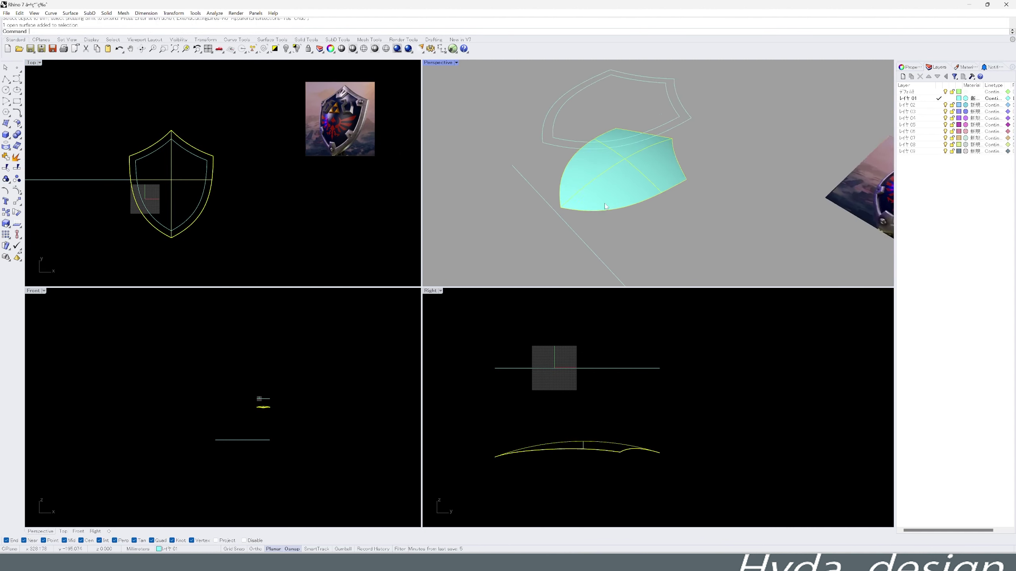
{"action": "scroll", "coordinate": [605, 206], "scroll_direction": "up", "scroll_amount": 2}
Float the surface toolbar as a panel and remove one of its items.
{"action": "left_click_drag", "start_coordinate": [6, 123], "coordinate": [81, 270]}
{"action": "middle_click", "coordinate": [152, 274]}
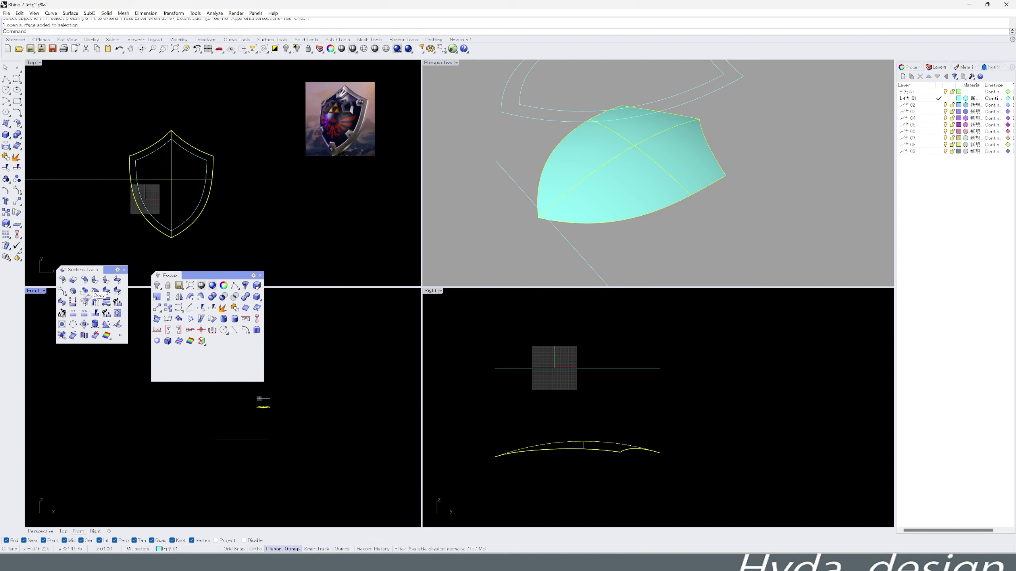
{"action": "left_click_drag", "start_coordinate": [84, 280], "coordinate": [224, 224], "text": "shift"}
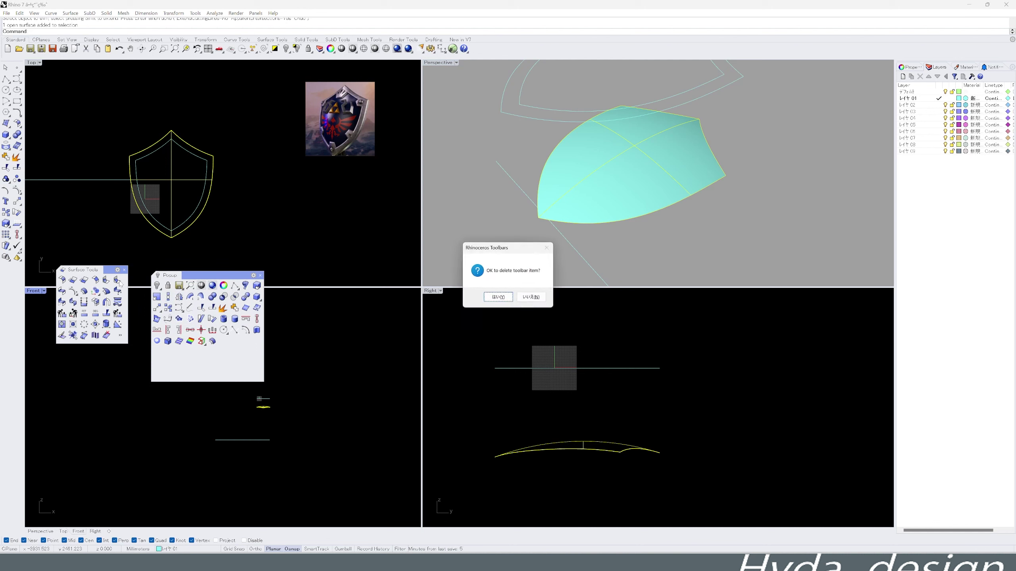
{"action": "left_click", "coordinate": [520, 298]}
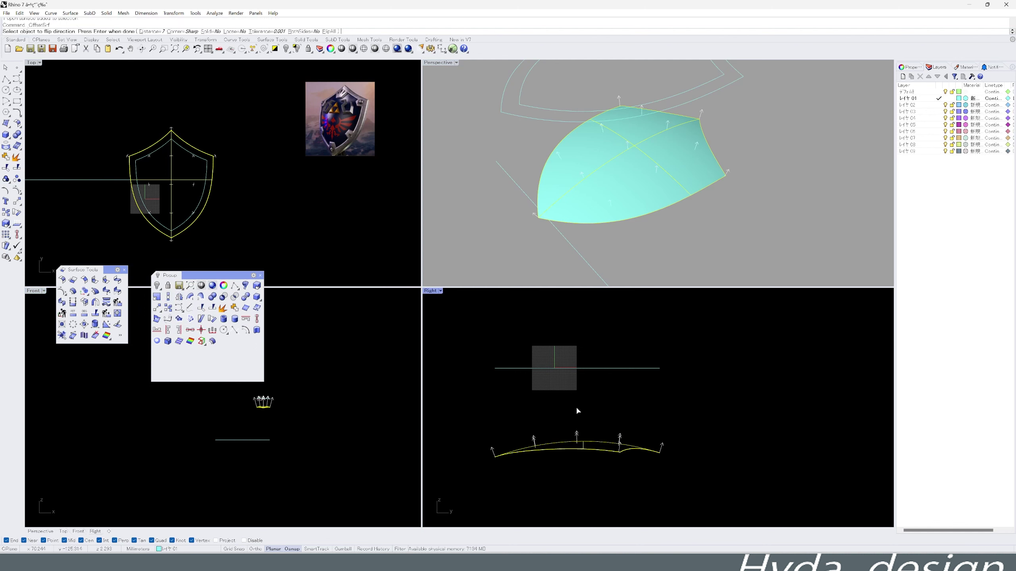
Offset the shield surface into a thicker shell.
{"action": "key", "text": "Return"}
{"action": "key", "text": "ctrl+z"}
{"action": "scroll", "coordinate": [579, 440], "scroll_direction": "up", "scroll_amount": 2}
{"action": "right_click_drag", "start_coordinate": [576, 272], "coordinate": [576, 235]}
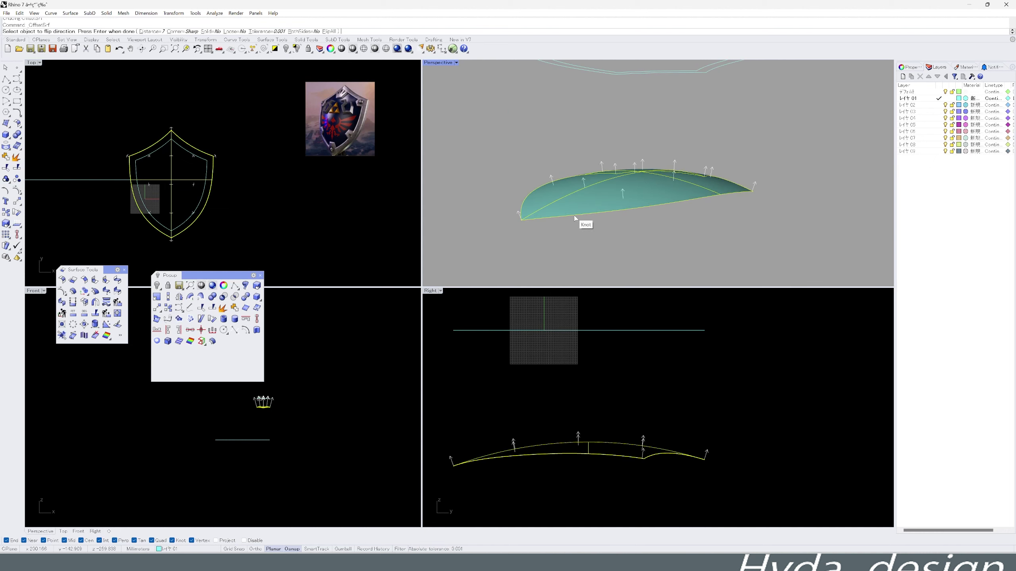
{"action": "key", "text": "Return"}
Cut the rim groove by trimming the surface along the inner shield curve.
{"action": "middle_click", "coordinate": [218, 179]}
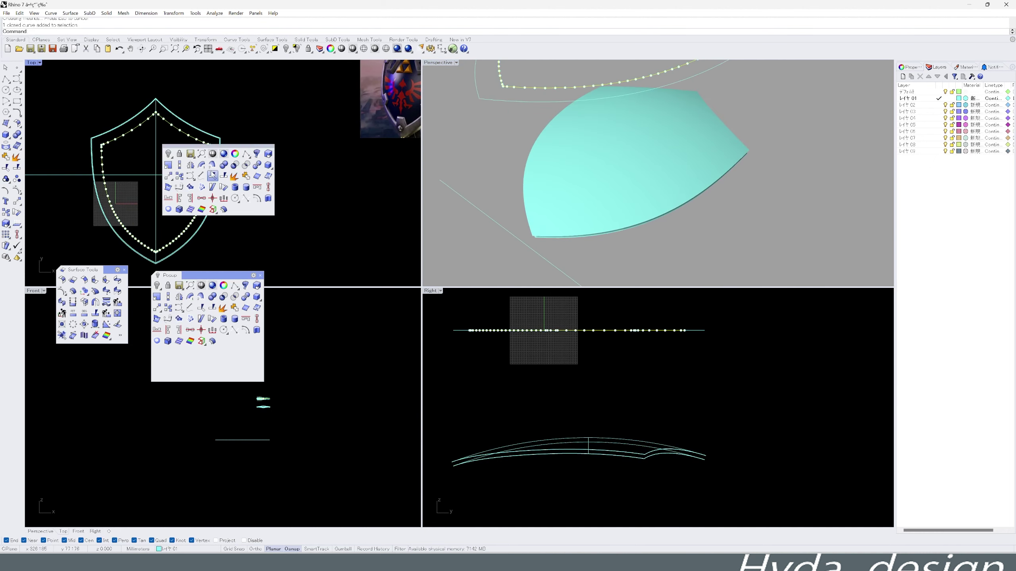
{"action": "left_click", "coordinate": [200, 172]}
{"action": "left_click", "coordinate": [191, 181]}
{"action": "left_click", "coordinate": [211, 207]}
{"action": "key", "text": "Return"}
Orbit and pan around the shield to inspect the cut groove.
{"action": "right_click_drag", "start_coordinate": [306, 155], "coordinate": [240, 160]}
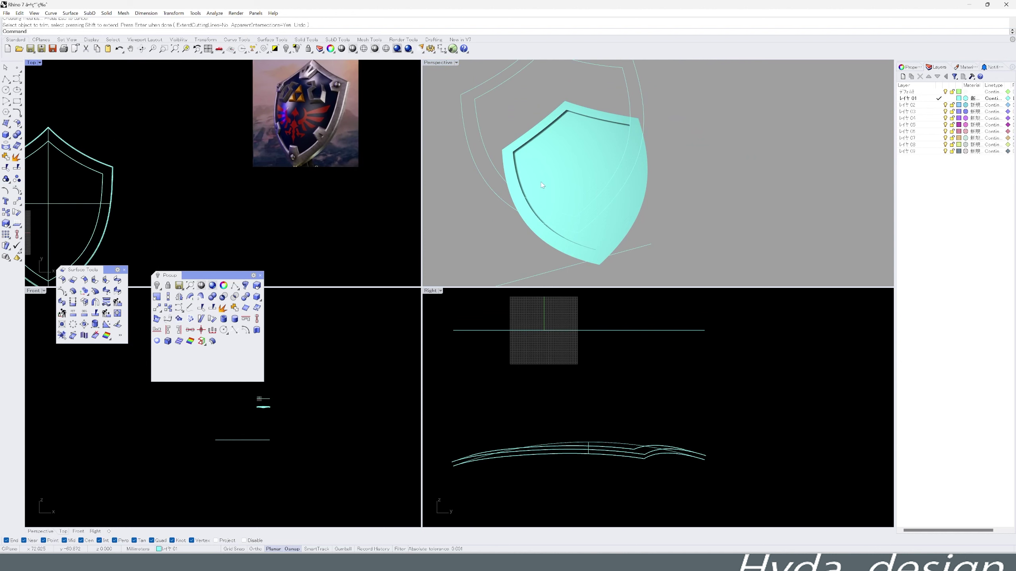
{"action": "mouse_move", "coordinate": [520, 160]}
{"action": "right_mouse_down"}
{"action": "mouse_move", "coordinate": [454, 162]}
{"action": "mouse_move", "coordinate": [527, 176]}
{"action": "right_mouse_up"}
{"action": "scroll", "coordinate": [302, 193], "scroll_direction": "down", "scroll_amount": 3}
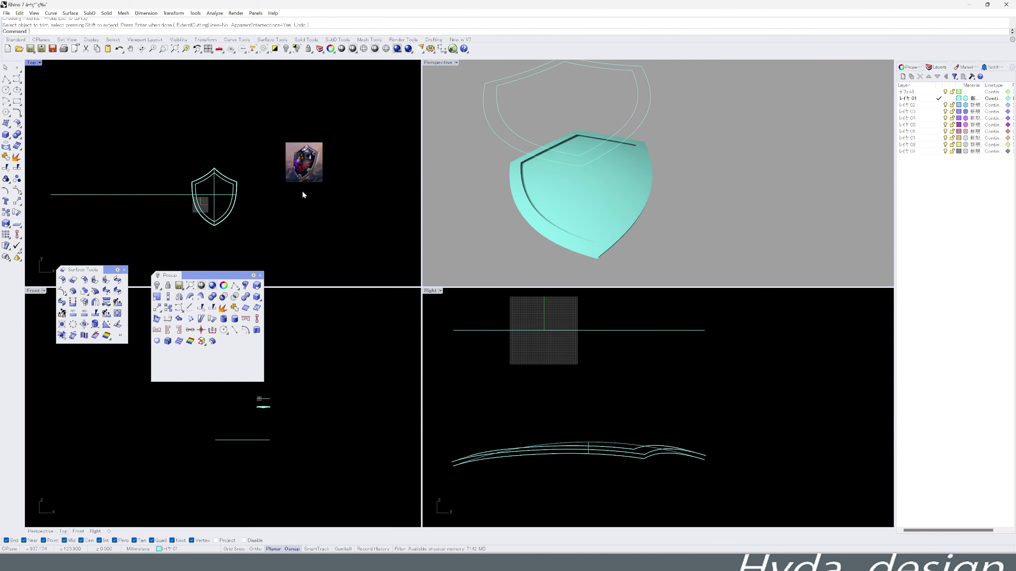
{"action": "scroll", "coordinate": [301, 193], "scroll_direction": "up", "scroll_amount": 2}
{"action": "mouse_move", "coordinate": [552, 240]}
{"action": "right_mouse_down"}
{"action": "mouse_move", "coordinate": [574, 264]}
{"action": "mouse_move", "coordinate": [600, 180]}
{"action": "right_mouse_up"}
{"action": "scroll", "coordinate": [352, 152], "scroll_direction": "up", "scroll_amount": 3}
{"action": "scroll", "coordinate": [280, 181], "scroll_direction": "down", "scroll_amount": 3}
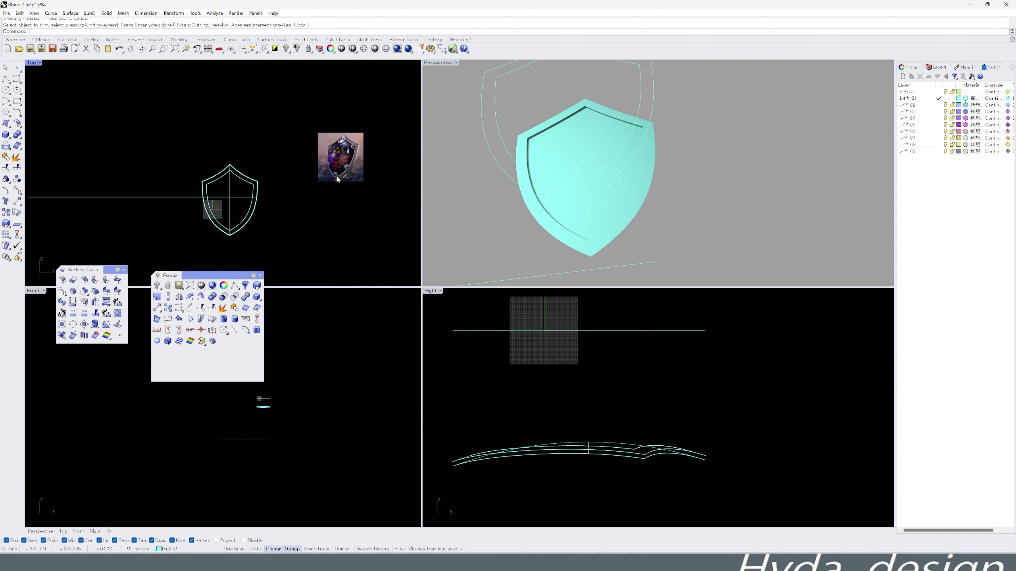
{"action": "right_click_drag", "start_coordinate": [232, 193], "coordinate": [244, 193]}
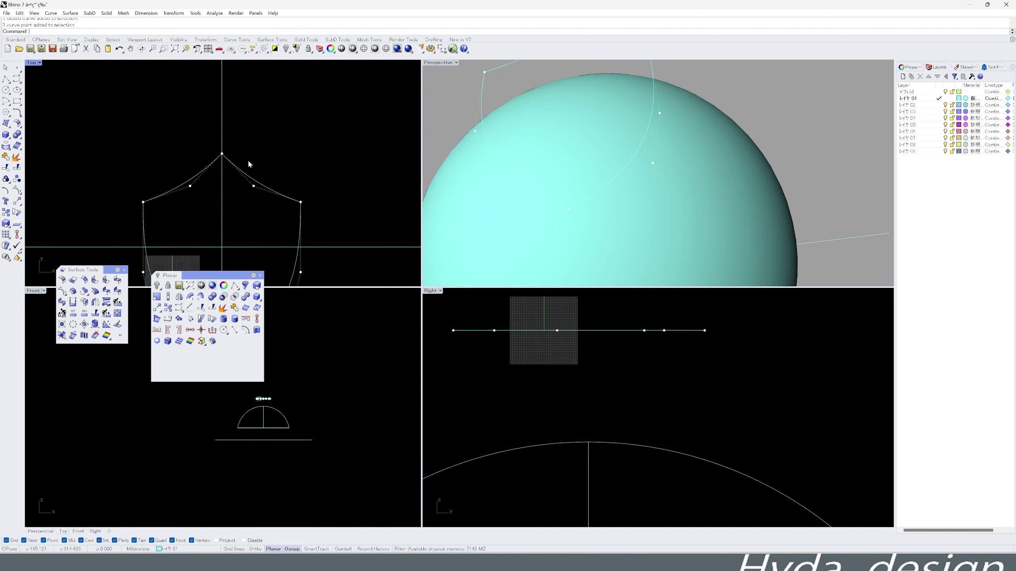
Offset the shield outline outward and offset the shield surface.
{"action": "scroll", "coordinate": [181, 138], "scroll_direction": "down", "scroll_amount": 3}
{"action": "middle_click", "coordinate": [184, 128]}
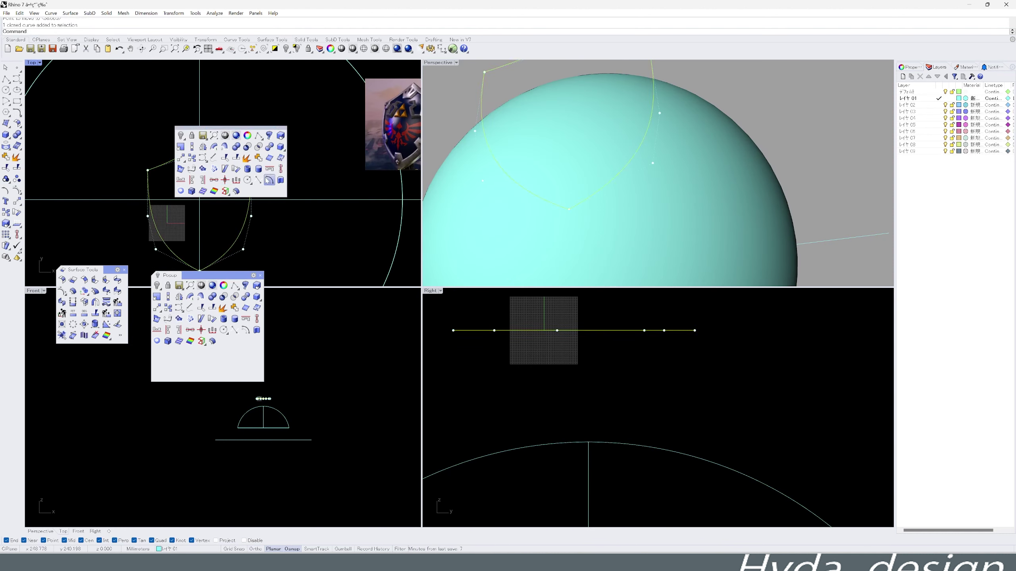
{"action": "left_click", "coordinate": [271, 167]}
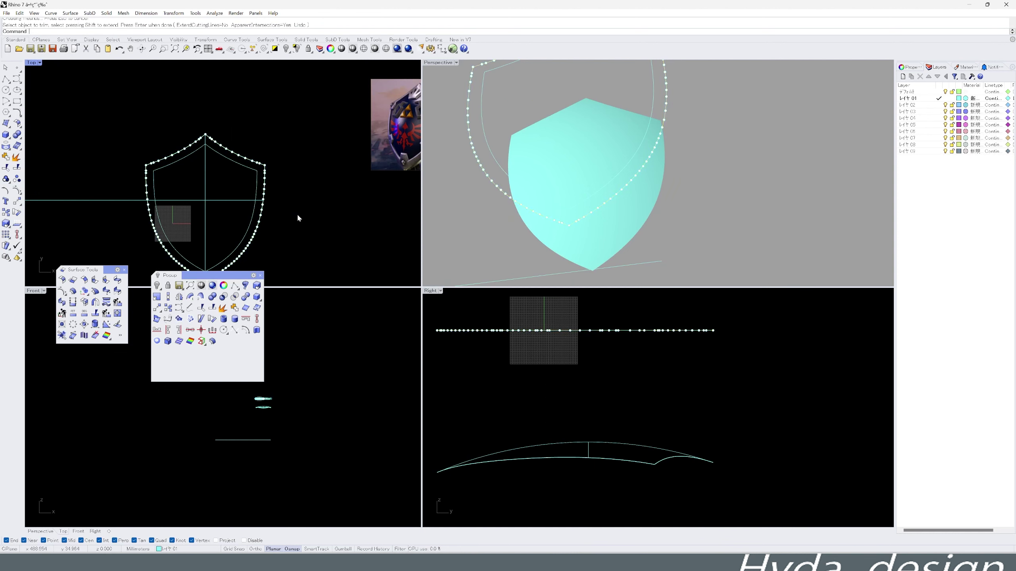
{"action": "middle_click", "coordinate": [544, 160]}
{"action": "left_click", "coordinate": [588, 207]}
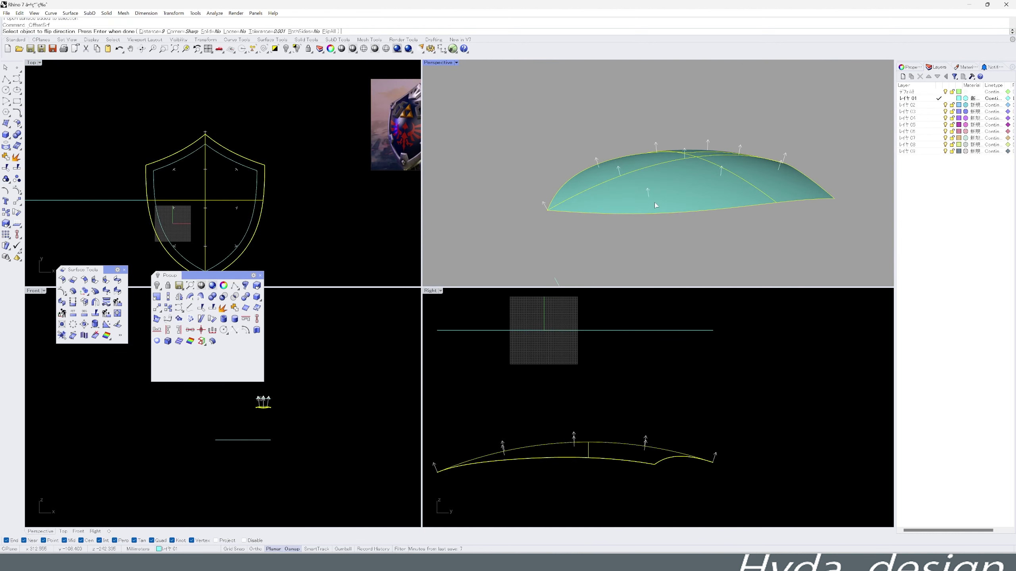
{"action": "key", "text": "Return"}
Trim the surface inside the inner shield curve, inspect it edge-on, then undo the trim.
{"action": "middle_click", "coordinate": [252, 209]}
{"action": "left_click", "coordinate": [245, 208]}
{"action": "left_click", "coordinate": [247, 220]}
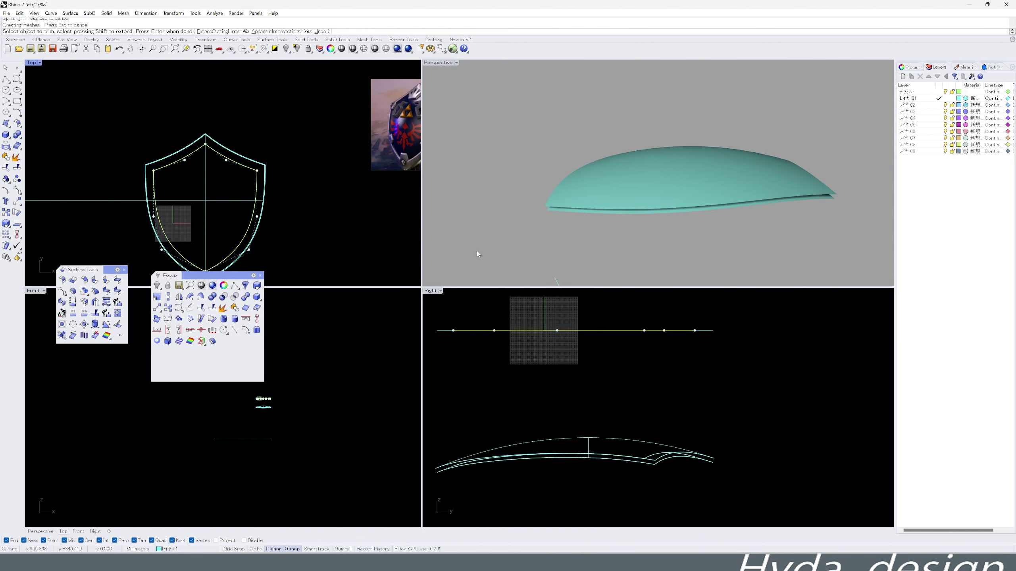
{"action": "left_click", "coordinate": [247, 220]}
{"action": "key", "text": "Return"}
{"action": "mouse_move", "coordinate": [483, 223]}
{"action": "right_mouse_down"}
{"action": "mouse_move", "coordinate": [415, 225]}
{"action": "mouse_move", "coordinate": [355, 246]}
{"action": "right_mouse_up"}
{"action": "mouse_move", "coordinate": [448, 132]}
{"action": "right_mouse_down"}
{"action": "mouse_move", "coordinate": [517, 129]}
{"action": "mouse_move", "coordinate": [508, 116]}
{"action": "right_mouse_up"}
{"action": "key", "text": "ctrl+z"}
{"action": "scroll", "coordinate": [297, 231], "scroll_direction": "down", "scroll_amount": 3}
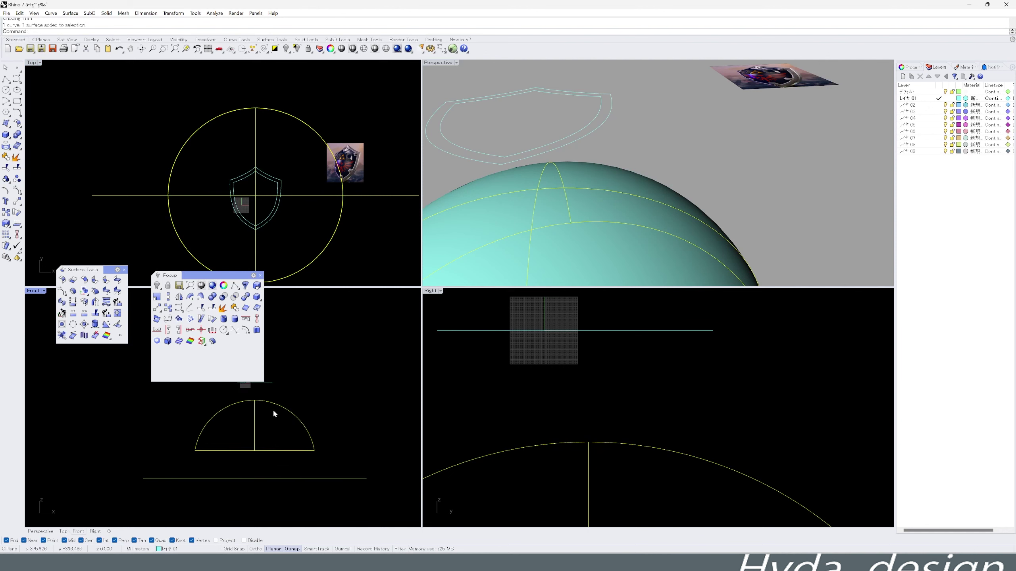
Scale the dome down to about 0.64 from its centre.
{"action": "middle_click", "coordinate": [274, 414]}
{"action": "left_click", "coordinate": [280, 420]}
{"action": "left_click", "coordinate": [255, 195]}
{"action": "left_click", "coordinate": [343, 195]}
{"action": "left_click", "coordinate": [287, 210]}
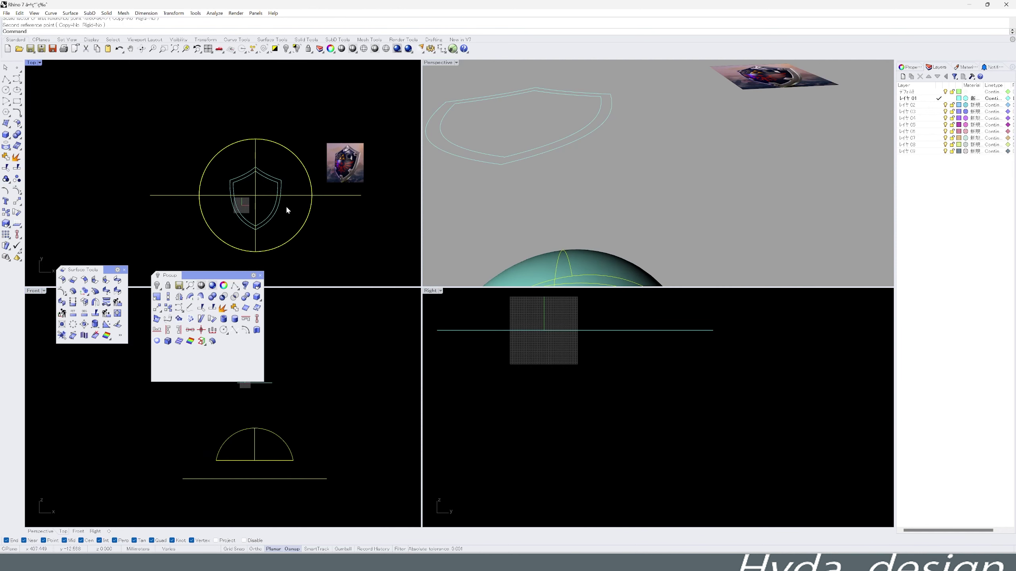
Trim the dome outside the shield outline, inspect it, then undo the trim.
{"action": "scroll", "coordinate": [287, 209], "scroll_direction": "up", "scroll_amount": 2}
{"action": "left_click", "coordinate": [282, 189]}
{"action": "middle_click", "coordinate": [288, 188]}
{"action": "left_click", "coordinate": [278, 180]}
{"action": "left_click", "coordinate": [312, 172]}
{"action": "mouse_move", "coordinate": [640, 168]}
{"action": "right_mouse_down"}
{"action": "mouse_move", "coordinate": [668, 159]}
{"action": "mouse_move", "coordinate": [680, 168]}
{"action": "right_mouse_up"}
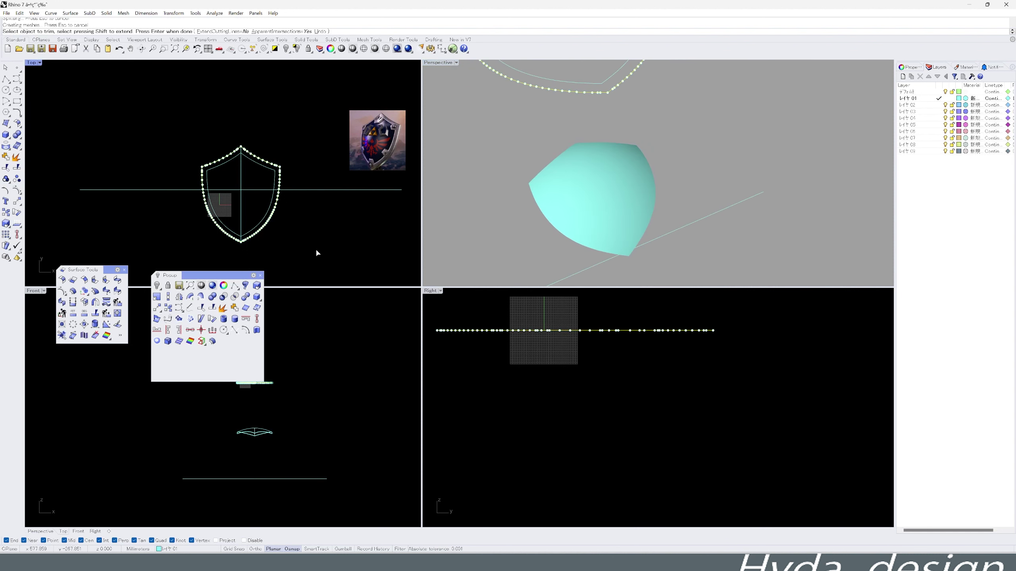
{"action": "key", "text": "ctrl+z"}
{"action": "key", "text": "Return"}
Try a one-direction scale on the dome, cancel it, and redo the outline trim.
{"action": "left_click", "coordinate": [305, 132]}
{"action": "middle_click", "coordinate": [240, 116]}
{"action": "left_click", "coordinate": [248, 136]}
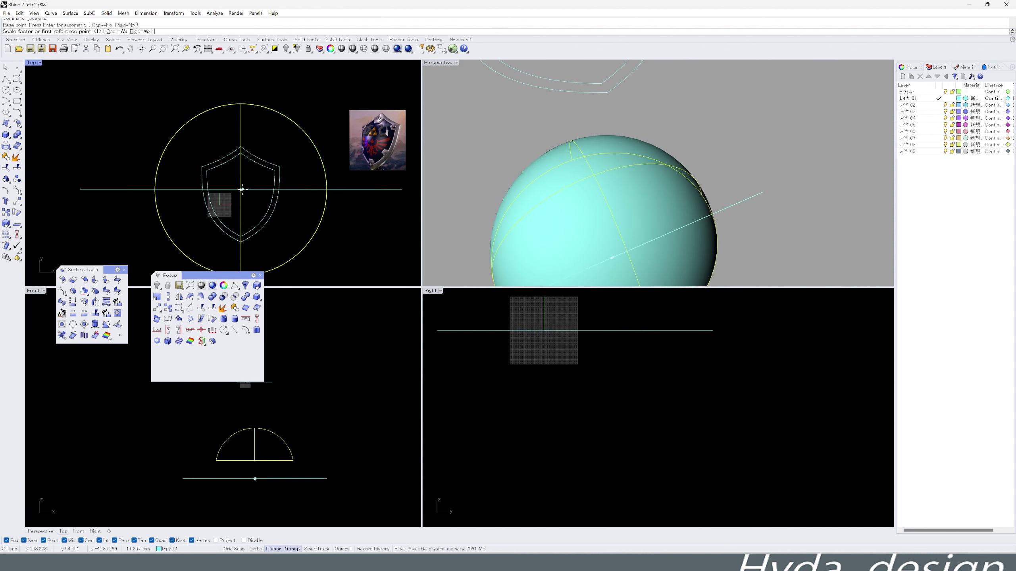
{"action": "left_click", "coordinate": [241, 189]}
{"action": "left_click", "coordinate": [241, 144]}
{"action": "key", "text": "Escape"}
{"action": "key", "text": "ctrl+y"}
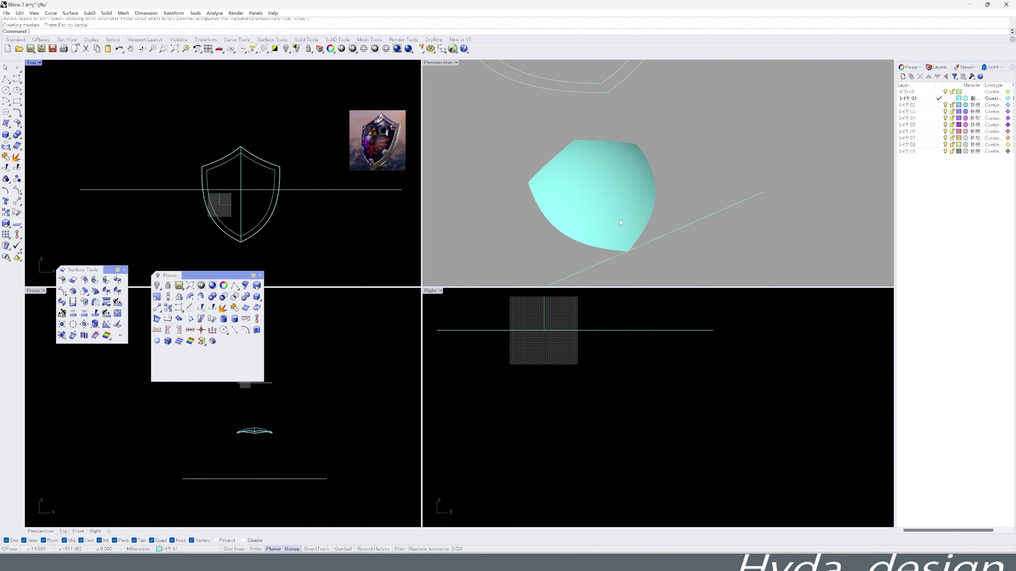
{"action": "right_click_drag", "start_coordinate": [560, 180], "coordinate": [540, 196]}
Trim the shield surface with the shield curves to cut the recessed border groove.
{"action": "middle_click", "coordinate": [540, 196]}
{"action": "left_click", "coordinate": [560, 208]}
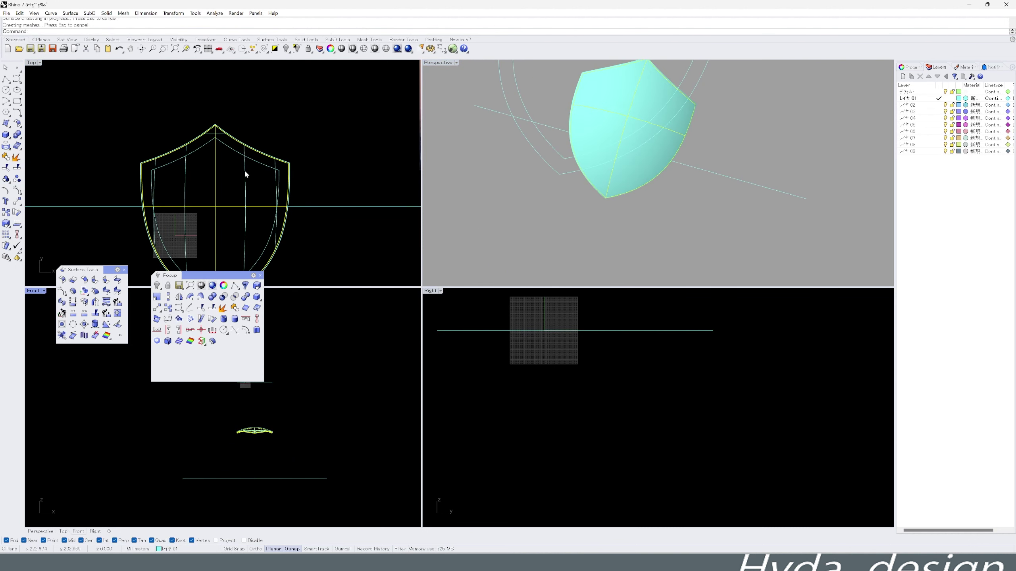
{"action": "middle_click", "coordinate": [193, 144]}
{"action": "left_click", "coordinate": [247, 186]}
{"action": "key", "text": "Return"}
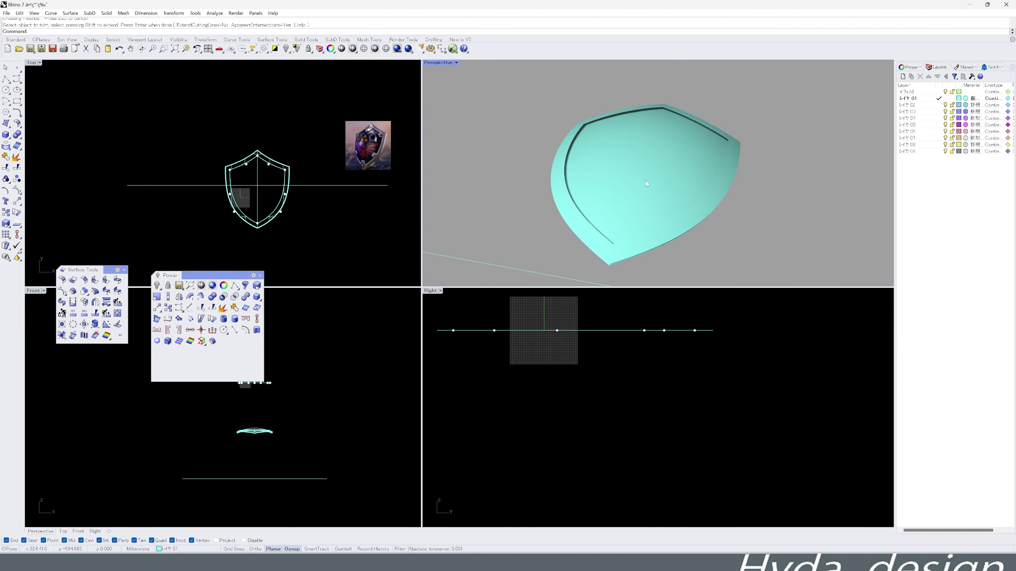
Maximize the Top view to fill the window.
{"action": "scroll", "coordinate": [304, 176], "scroll_direction": "up", "scroll_amount": 5}
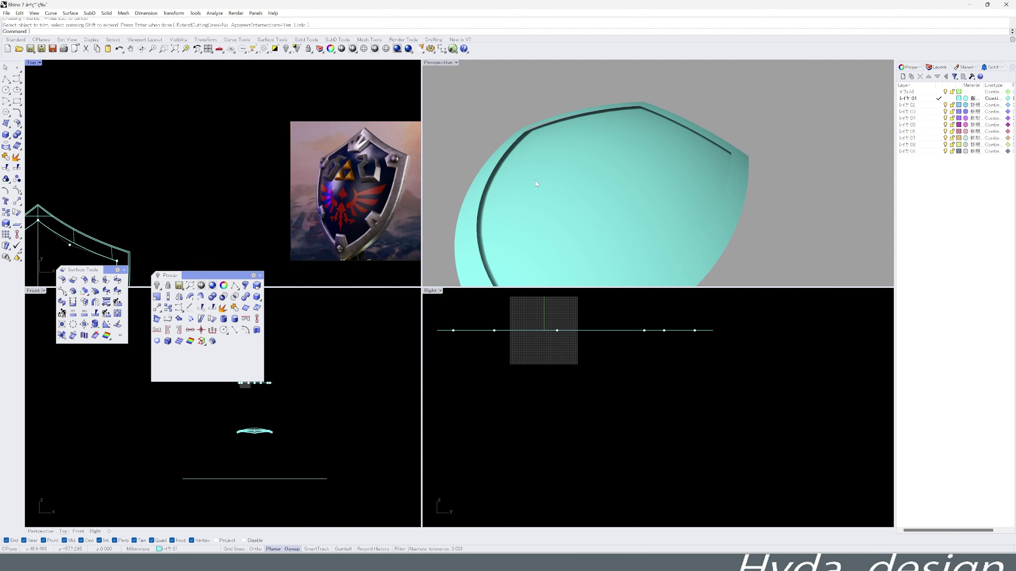
{"action": "scroll", "coordinate": [489, 203], "scroll_direction": "up", "scroll_amount": 3}
{"action": "scroll", "coordinate": [294, 182], "scroll_direction": "down", "scroll_amount": 5}
{"action": "double_click", "coordinate": [29, 62]}
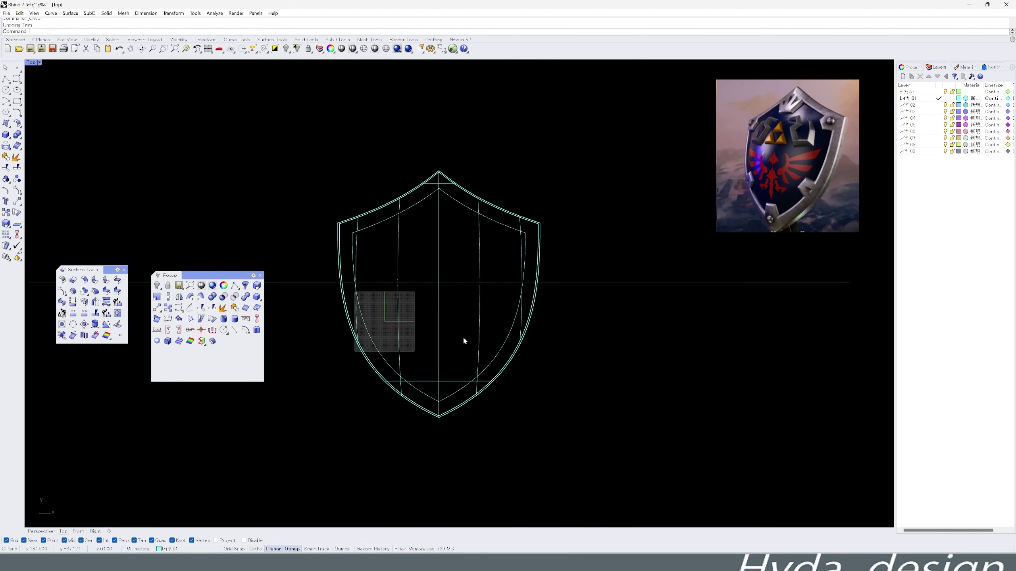
Draw a notch line and a lower notch outline on the inner curve.
{"action": "middle_click", "coordinate": [445, 392]}
{"action": "left_click", "coordinate": [429, 384]}
{"action": "scroll", "coordinate": [400, 417], "scroll_direction": "up", "scroll_amount": 3}
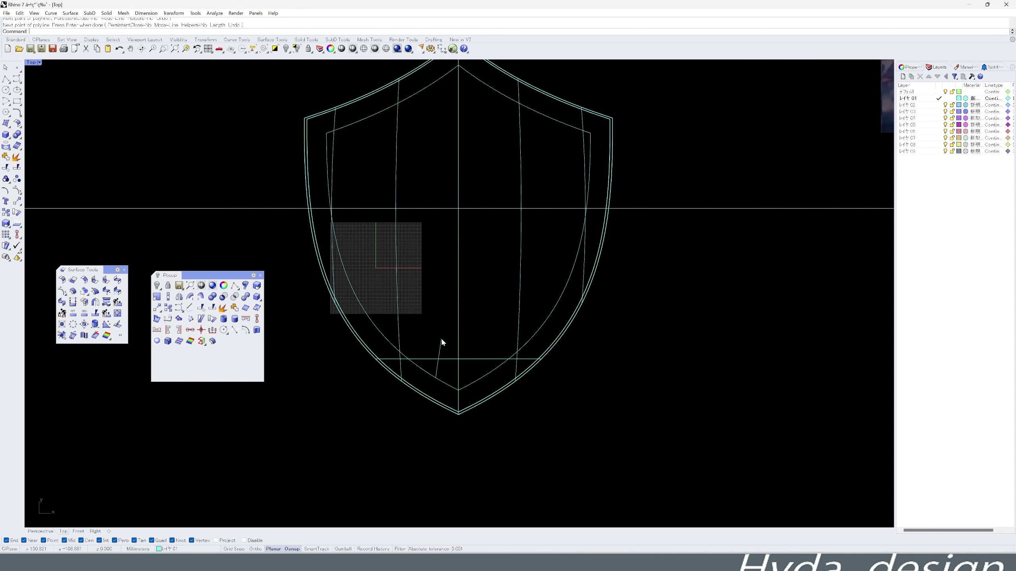
{"action": "left_click", "coordinate": [441, 341]}
{"action": "key", "text": "Return"}
{"action": "key", "text": "Return"}
{"action": "scroll", "coordinate": [441, 341], "scroll_direction": "down", "scroll_amount": 2}
{"action": "left_click", "coordinate": [380, 314]}
{"action": "left_click", "coordinate": [413, 314]}
{"action": "left_click", "coordinate": [396, 335]}
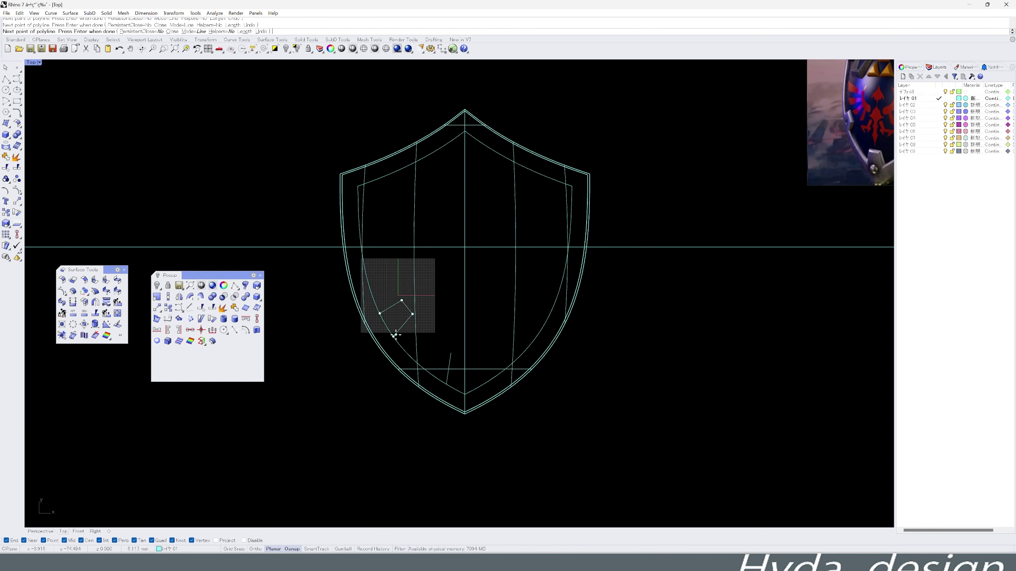
{"action": "key", "text": "Return"}
{"action": "key", "text": "Return"}
{"action": "scroll", "coordinate": [397, 281], "scroll_direction": "down", "scroll_amount": 2}
{"action": "scroll", "coordinate": [367, 250], "scroll_direction": "up", "scroll_amount": 3}
Draw the upper notch and mirror the notch shapes across the centre line.
{"action": "left_click", "coordinate": [339, 275]}
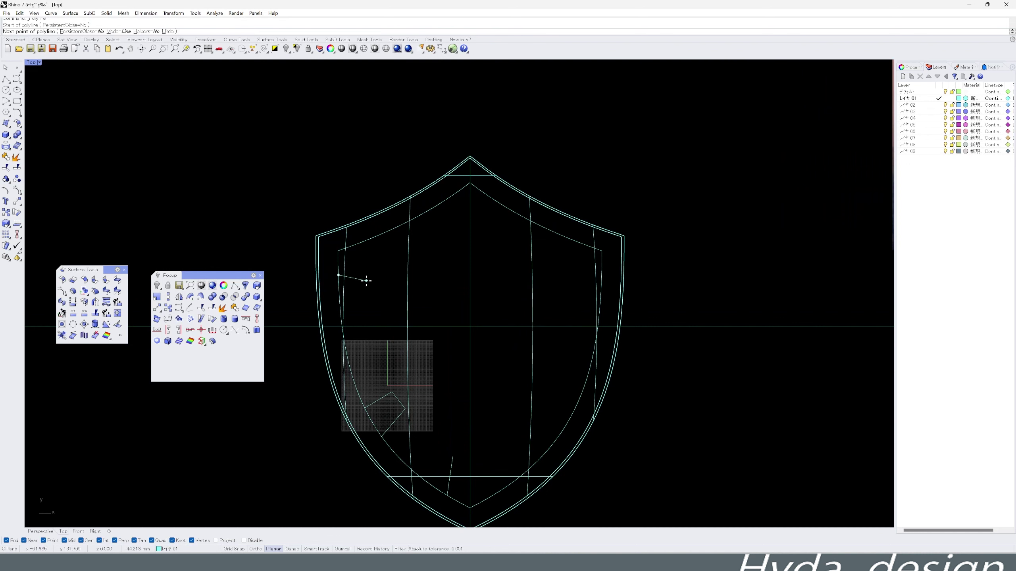
{"action": "left_click", "coordinate": [377, 263]}
{"action": "left_click", "coordinate": [358, 245]}
{"action": "key", "text": "Return"}
{"action": "key", "text": "Return"}
{"action": "scroll", "coordinate": [358, 244], "scroll_direction": "down", "scroll_amount": 3}
{"action": "scroll", "coordinate": [397, 227], "scroll_direction": "up", "scroll_amount": 2}
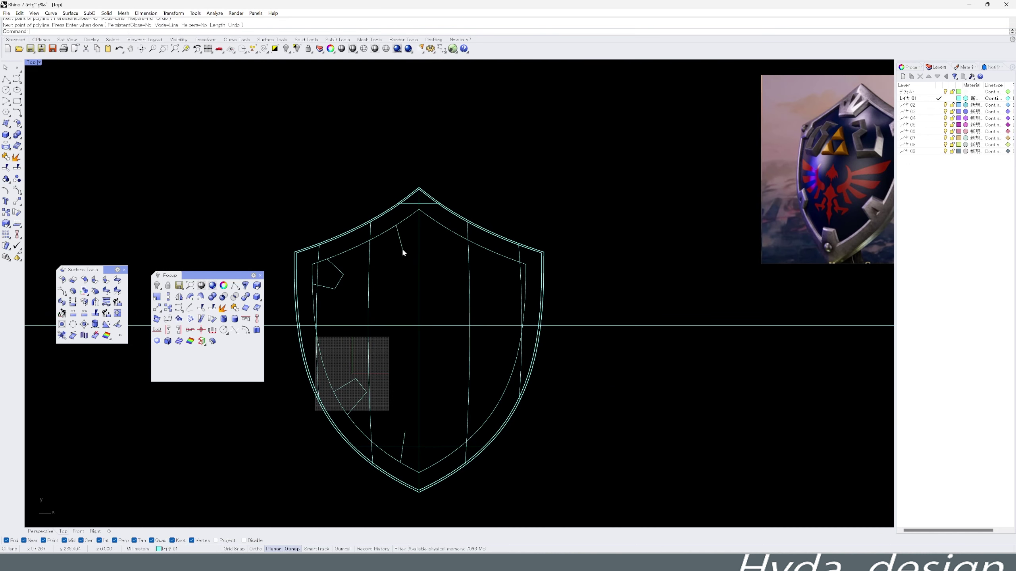
{"action": "middle_click", "coordinate": [420, 402]}
{"action": "left_click", "coordinate": [387, 369]}
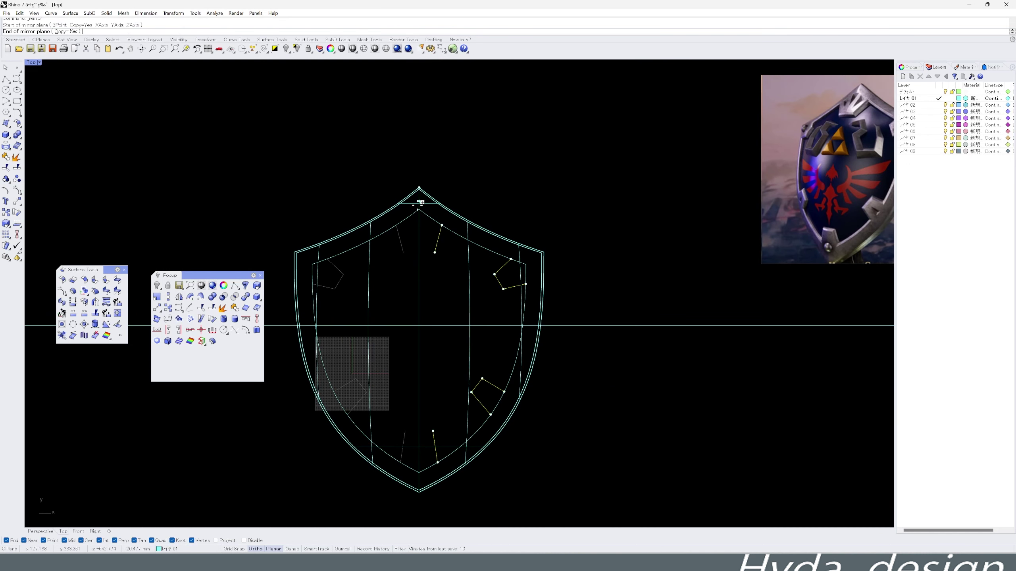
{"action": "scroll", "coordinate": [482, 202], "scroll_direction": "down", "scroll_amount": 2}
Draw the top pentagon notch on the centre line.
{"action": "middle_click", "coordinate": [481, 202]}
{"action": "left_click", "coordinate": [509, 179]}
{"action": "scroll", "coordinate": [438, 258], "scroll_direction": "up", "scroll_amount": 2}
{"action": "left_click", "coordinate": [402, 257]}
{"action": "left_click", "coordinate": [438, 257]}
{"action": "scroll", "coordinate": [398, 341], "scroll_direction": "down", "scroll_amount": 2}
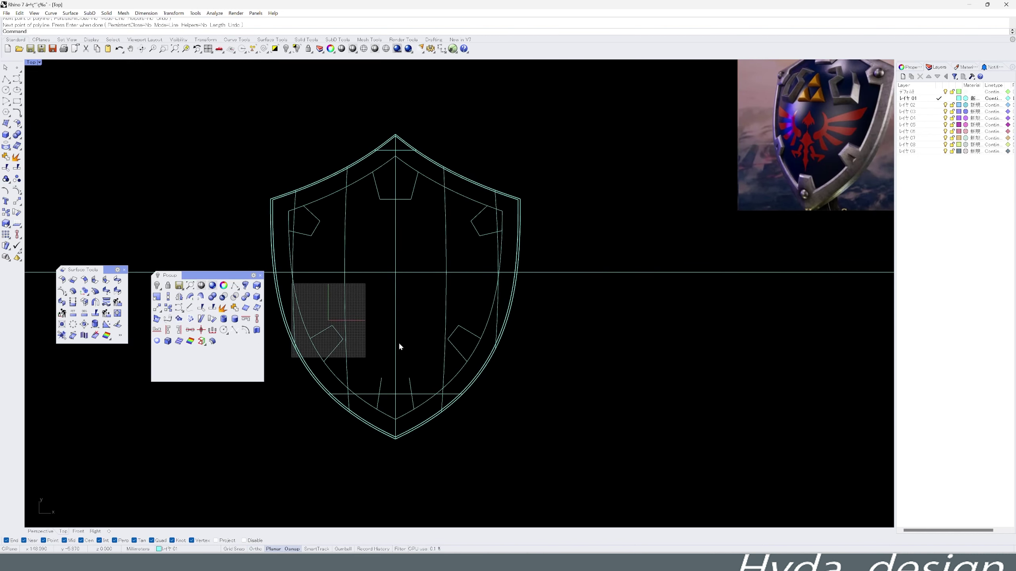
{"action": "key", "text": "Return"}
{"action": "scroll", "coordinate": [420, 375], "scroll_direction": "up", "scroll_amount": 2}
{"action": "scroll", "coordinate": [425, 337], "scroll_direction": "down", "scroll_amount": 2}
{"action": "scroll", "coordinate": [418, 387], "scroll_direction": "down", "scroll_amount": 1}
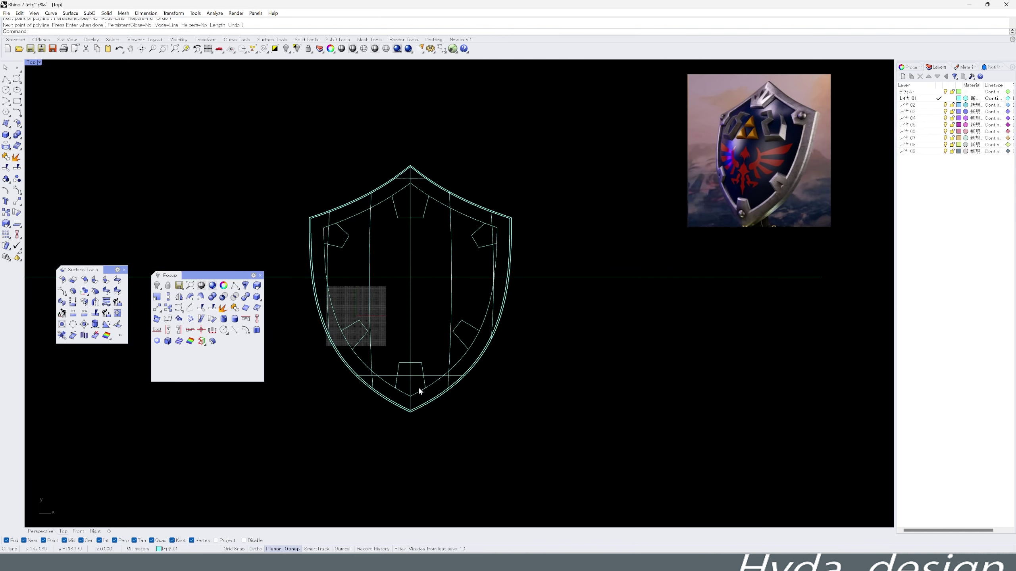
Squash the two lower pentagons narrower with a one-direction scale.
{"action": "left_click", "coordinate": [391, 351]}
{"action": "left_click", "coordinate": [499, 330], "text": "shift"}
{"action": "scroll", "coordinate": [498, 331], "scroll_direction": "down", "scroll_amount": 2}
{"action": "scroll", "coordinate": [488, 333], "scroll_direction": "up", "scroll_amount": 2}
{"action": "left_click_drag", "start_coordinate": [334, 283], "coordinate": [489, 333]}
{"action": "middle_click", "coordinate": [489, 333]}
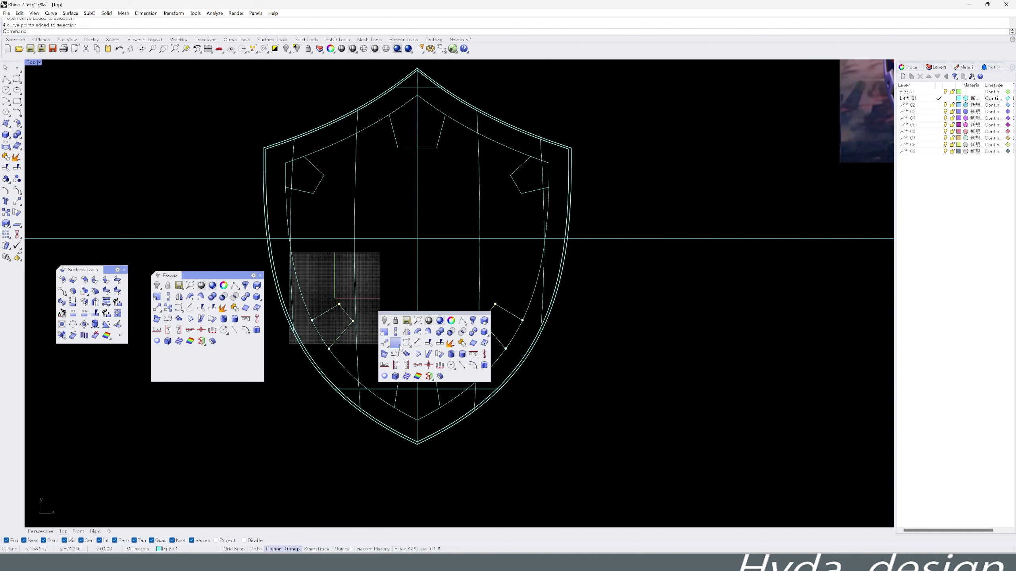
{"action": "left_click", "coordinate": [384, 339]}
{"action": "left_click", "coordinate": [420, 336]}
{"action": "scroll", "coordinate": [432, 327], "scroll_direction": "down", "scroll_amount": 3}
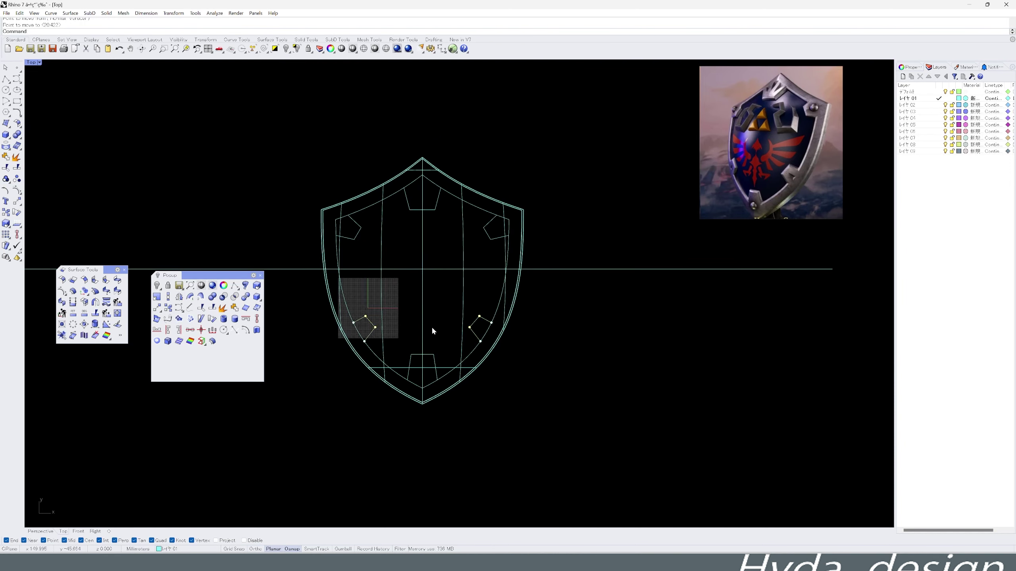
{"action": "right_click_drag", "start_coordinate": [432, 327], "coordinate": [420, 343]}
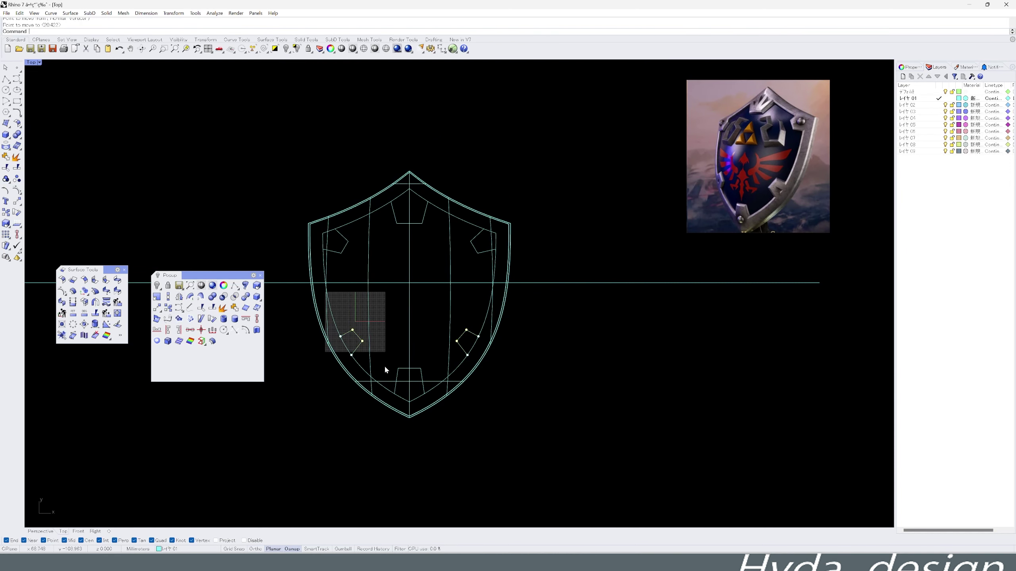
Stretch the bottom trapezoid in one direction.
{"action": "left_click", "coordinate": [399, 374]}
{"action": "scroll", "coordinate": [382, 365], "scroll_direction": "up", "scroll_amount": 2}
{"action": "scroll", "coordinate": [392, 388], "scroll_direction": "up", "scroll_amount": 1}
{"action": "middle_click", "coordinate": [378, 376]}
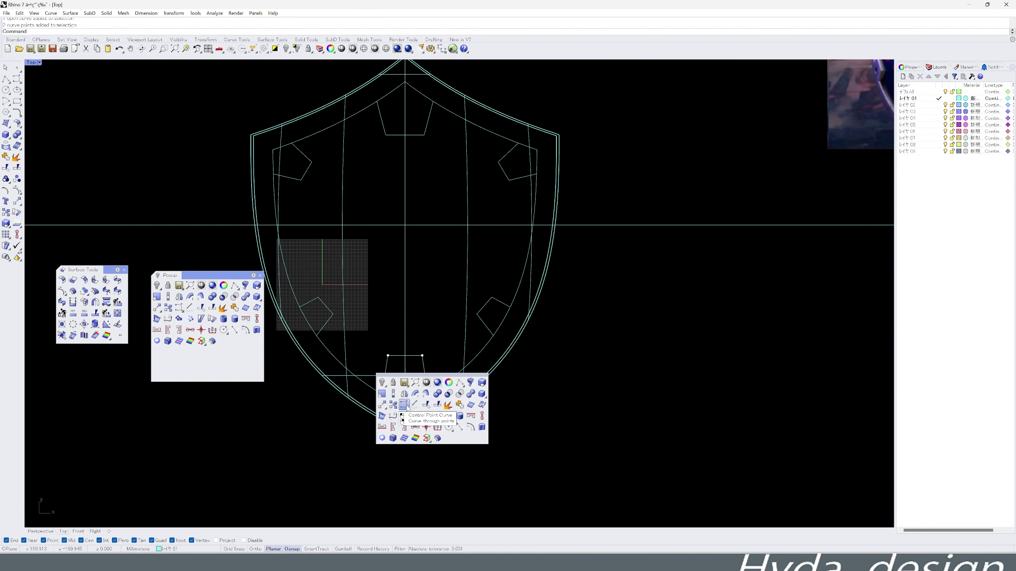
{"action": "left_click", "coordinate": [404, 400]}
{"action": "key", "text": "Escape"}
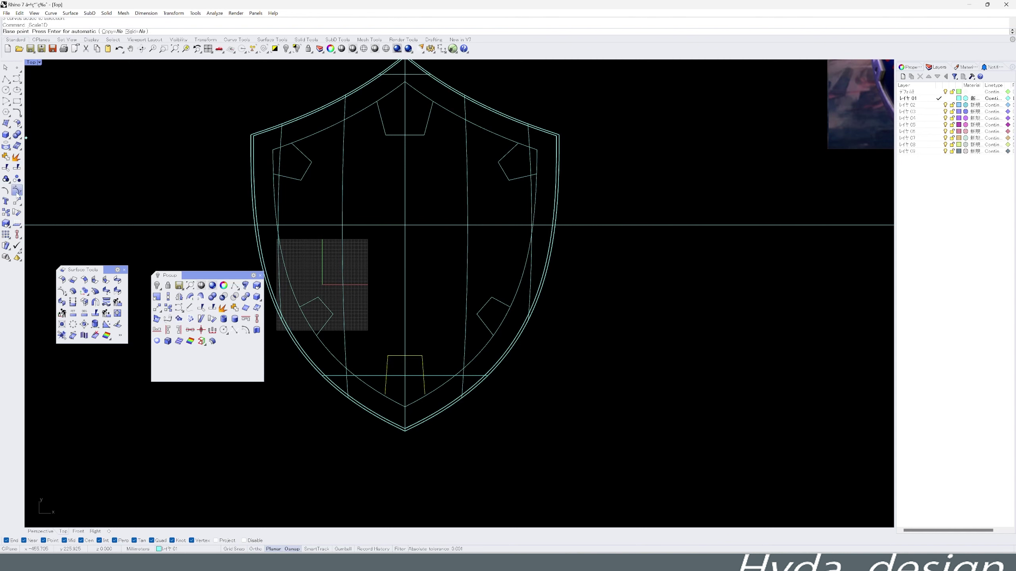
{"action": "middle_click", "coordinate": [411, 366]}
{"action": "left_click", "coordinate": [414, 365]}
{"action": "scroll", "coordinate": [415, 372], "scroll_direction": "down", "scroll_amount": 2}
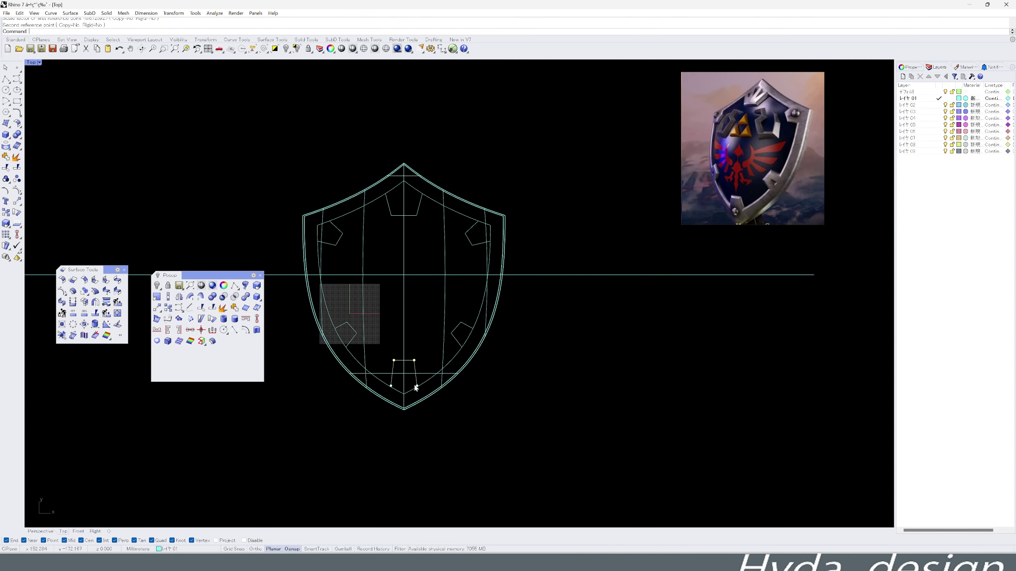
{"action": "key", "text": "Return"}
{"action": "left_click", "coordinate": [404, 360]}
{"action": "scroll", "coordinate": [407, 369], "scroll_direction": "up", "scroll_amount": 2}
{"action": "left_click", "coordinate": [382, 354]}
Move the bottom trapezoid and the upper side pentagons into position.
{"action": "middle_click", "coordinate": [393, 402]}
{"action": "middle_click", "coordinate": [352, 386]}
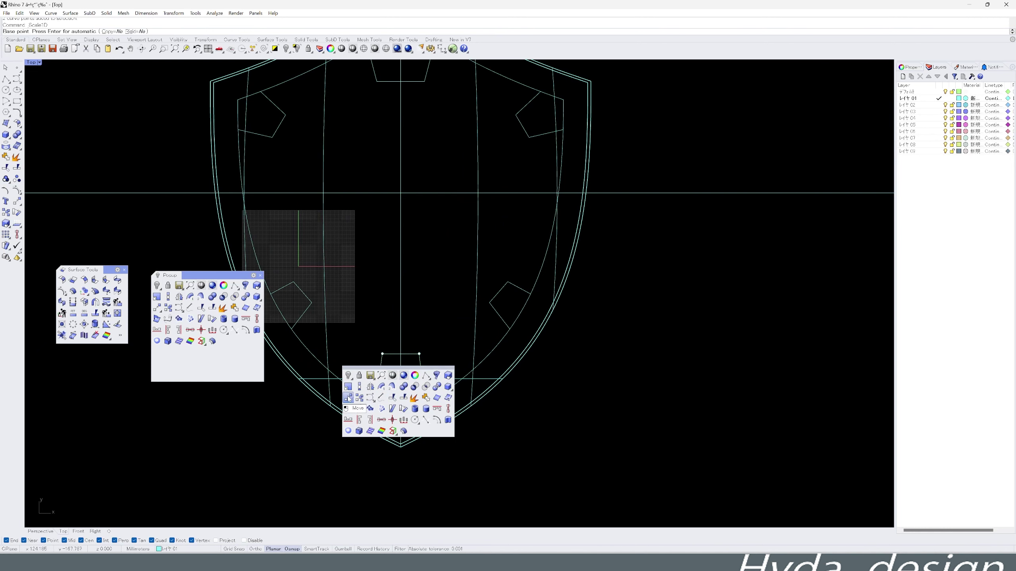
{"action": "scroll", "coordinate": [400, 412], "scroll_direction": "down", "scroll_amount": 2}
{"action": "scroll", "coordinate": [454, 428], "scroll_direction": "up", "scroll_amount": 1}
{"action": "scroll", "coordinate": [479, 429], "scroll_direction": "up", "scroll_amount": 2}
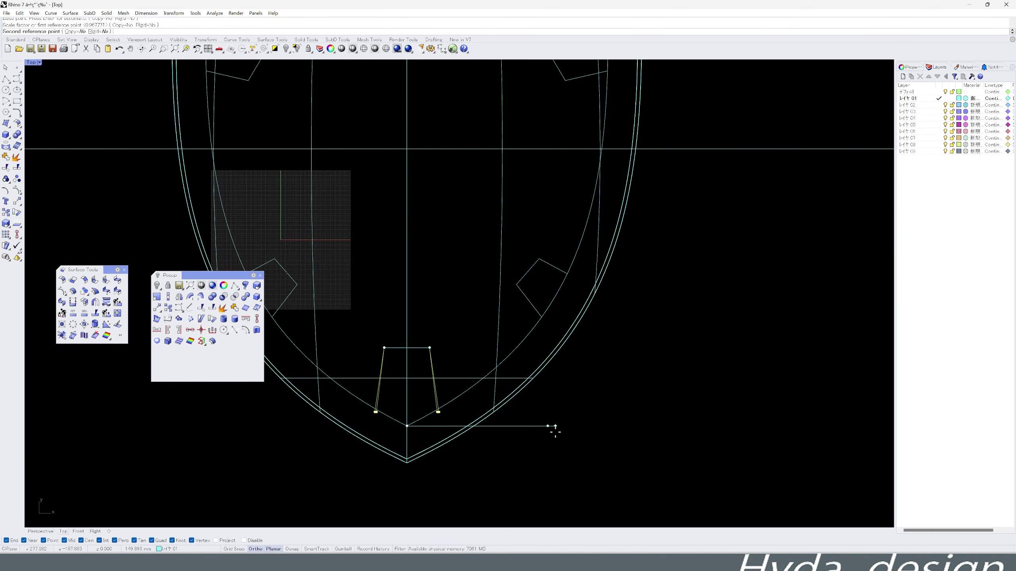
{"action": "scroll", "coordinate": [560, 416], "scroll_direction": "down", "scroll_amount": 3}
{"action": "scroll", "coordinate": [570, 409], "scroll_direction": "up", "scroll_amount": 2}
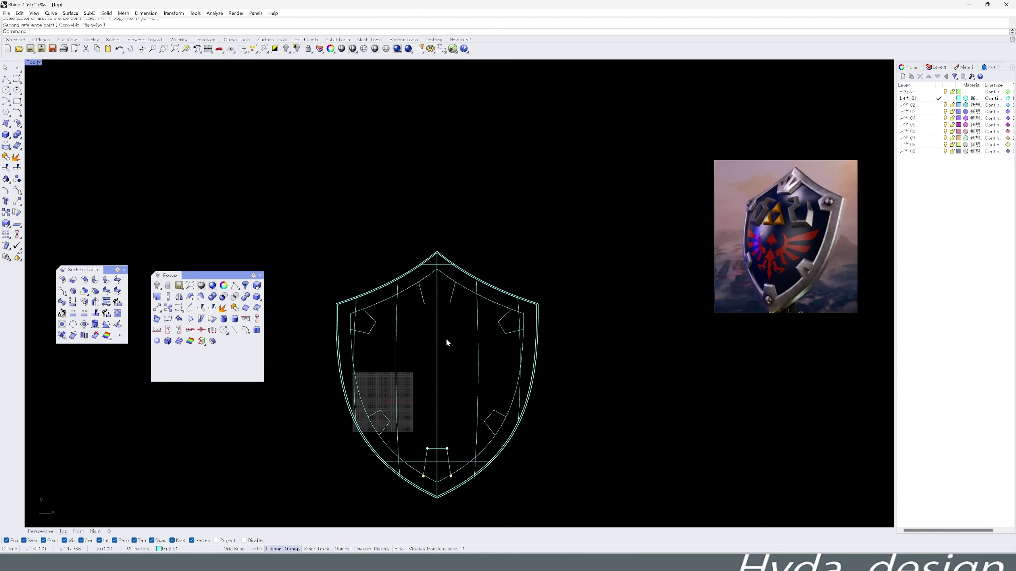
{"action": "middle_click", "coordinate": [442, 331]}
{"action": "left_click", "coordinate": [409, 327]}
{"action": "scroll", "coordinate": [443, 331], "scroll_direction": "up", "scroll_amount": 1}
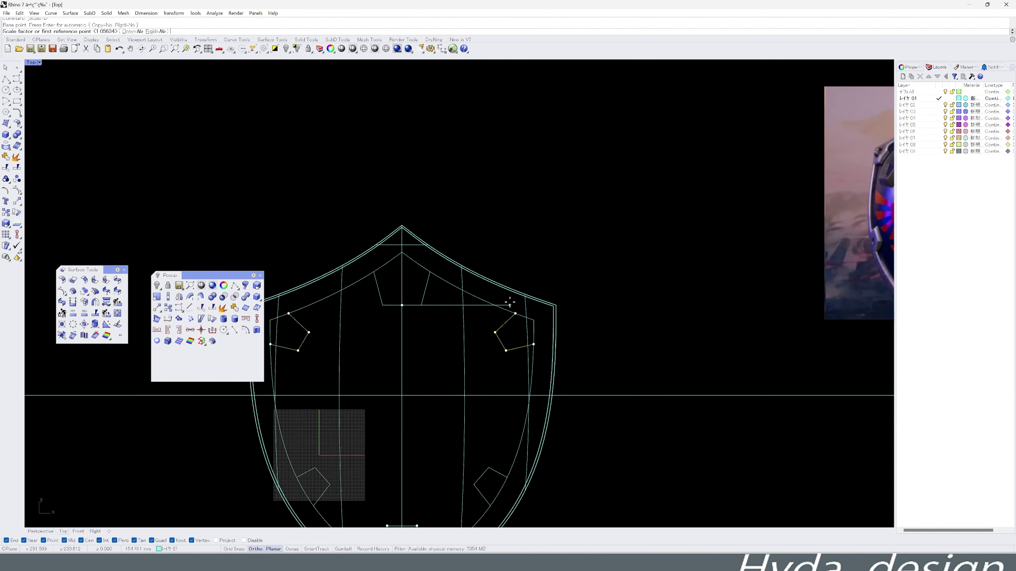
{"action": "scroll", "coordinate": [492, 351], "scroll_direction": "down", "scroll_amount": 1}
{"action": "left_click", "coordinate": [455, 346]}
{"action": "left_click", "coordinate": [457, 343]}
{"action": "scroll", "coordinate": [458, 343], "scroll_direction": "down", "scroll_amount": 1}
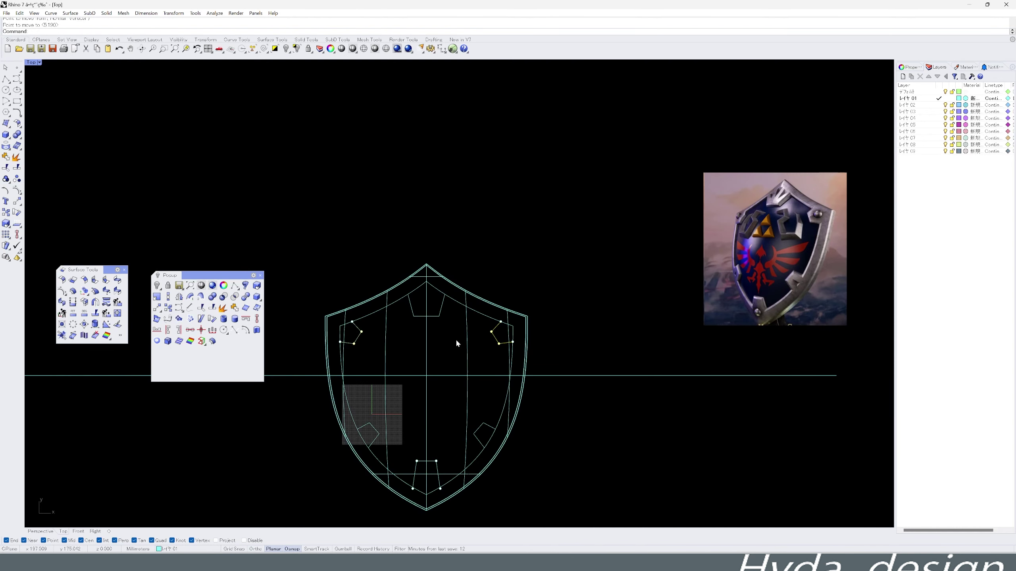
{"action": "right_click_drag", "start_coordinate": [457, 343], "coordinate": [477, 378]}
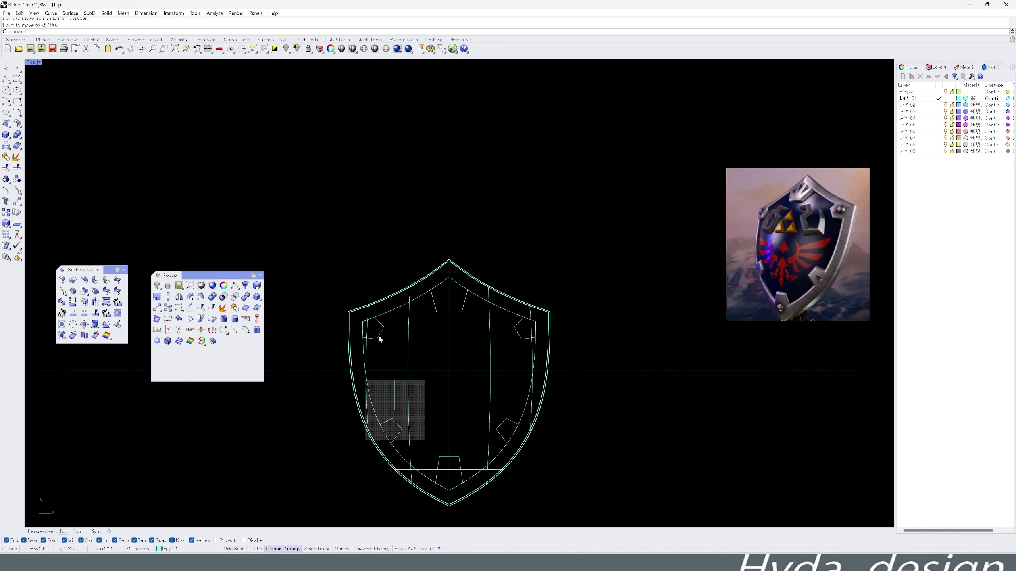
Trim away the overlapping arc segments between the notches.
{"action": "middle_click", "coordinate": [460, 466]}
{"action": "left_click", "coordinate": [470, 460]}
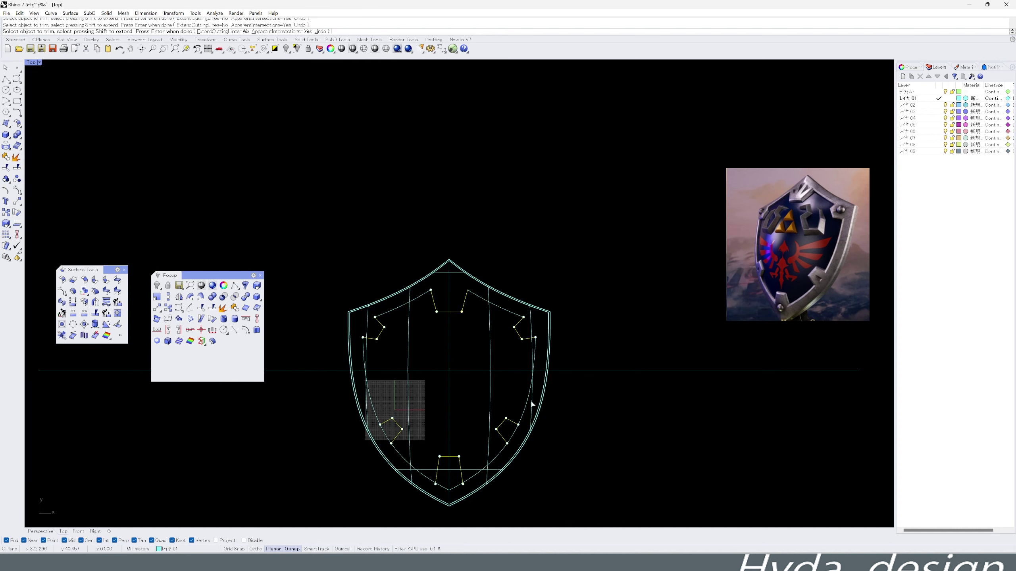
{"action": "scroll", "coordinate": [473, 476], "scroll_direction": "up", "scroll_amount": 3}
{"action": "left_click", "coordinate": [377, 506]}
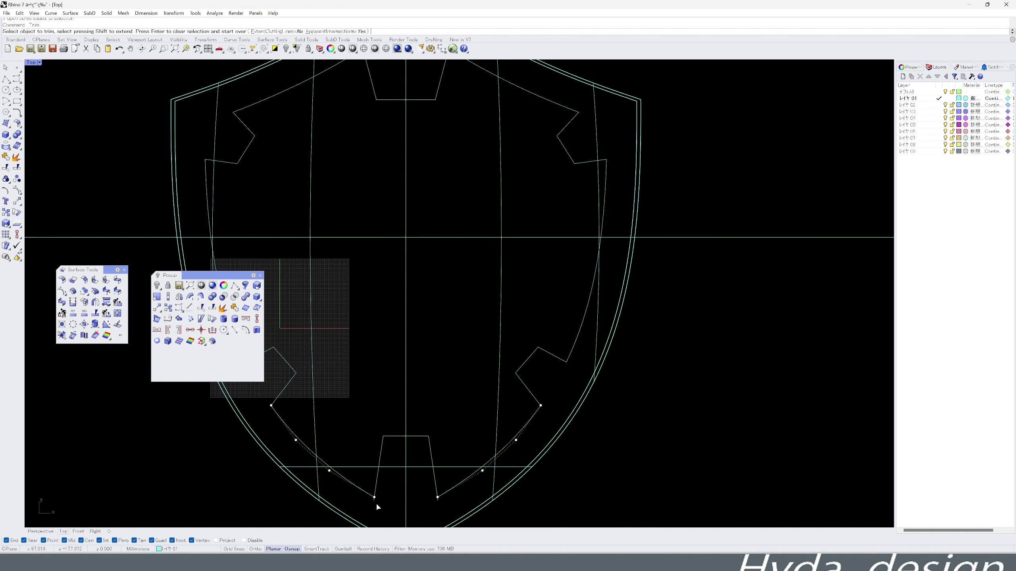
{"action": "key", "text": "Return"}
{"action": "scroll", "coordinate": [544, 351], "scroll_direction": "down", "scroll_amount": 5}
Join the sixteen notch and arc pieces into one closed outline.
{"action": "right_click_drag", "start_coordinate": [544, 352], "coordinate": [520, 347]}
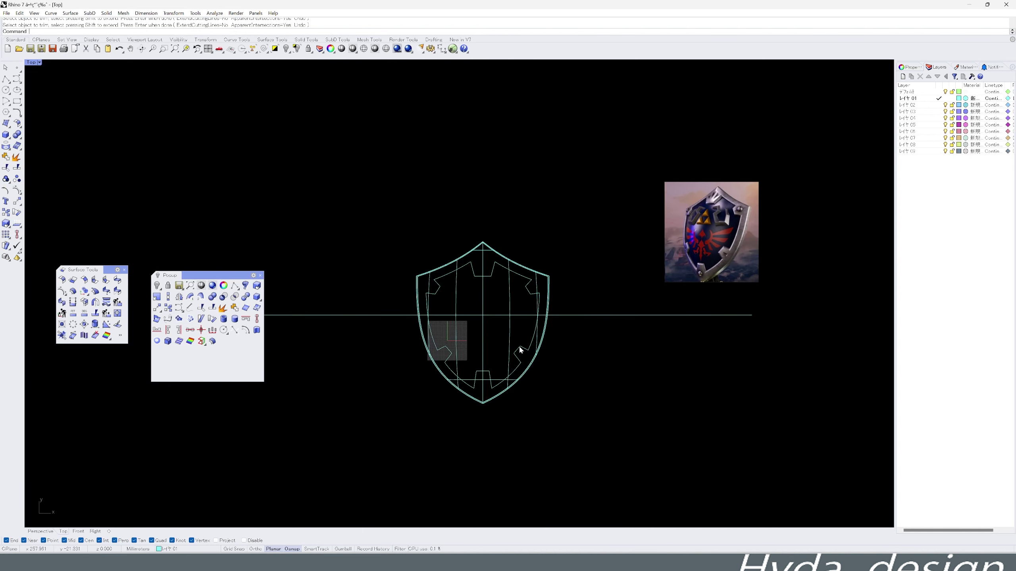
{"action": "middle_click", "coordinate": [575, 396]}
{"action": "left_click", "coordinate": [596, 356]}
{"action": "scroll", "coordinate": [532, 296], "scroll_direction": "up", "scroll_amount": 2}
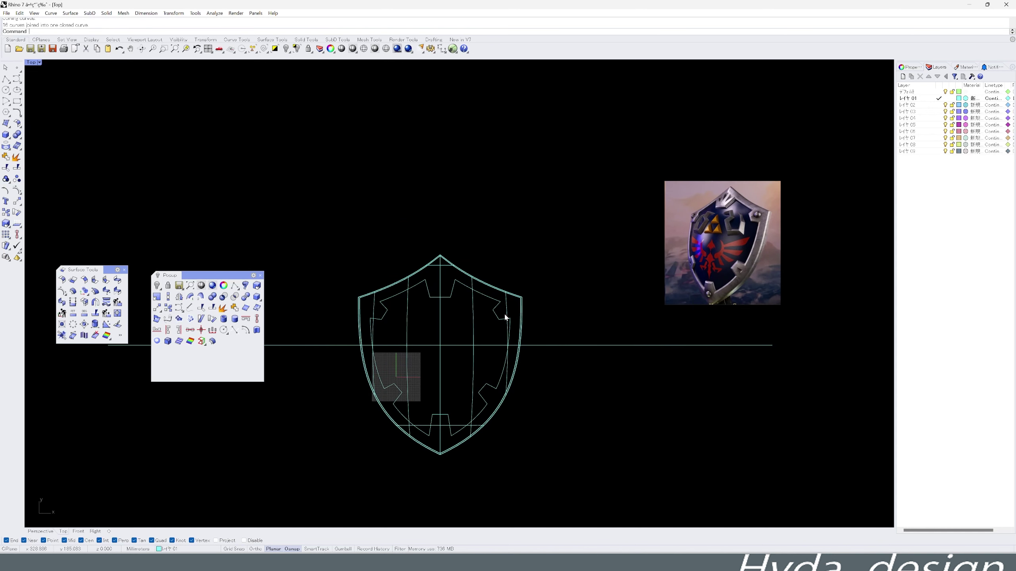
Draw a 3-sided regular polygon triangle near the shield's top centre.
{"action": "middle_click", "coordinate": [454, 328]}
{"action": "left_click", "coordinate": [17, 102]}
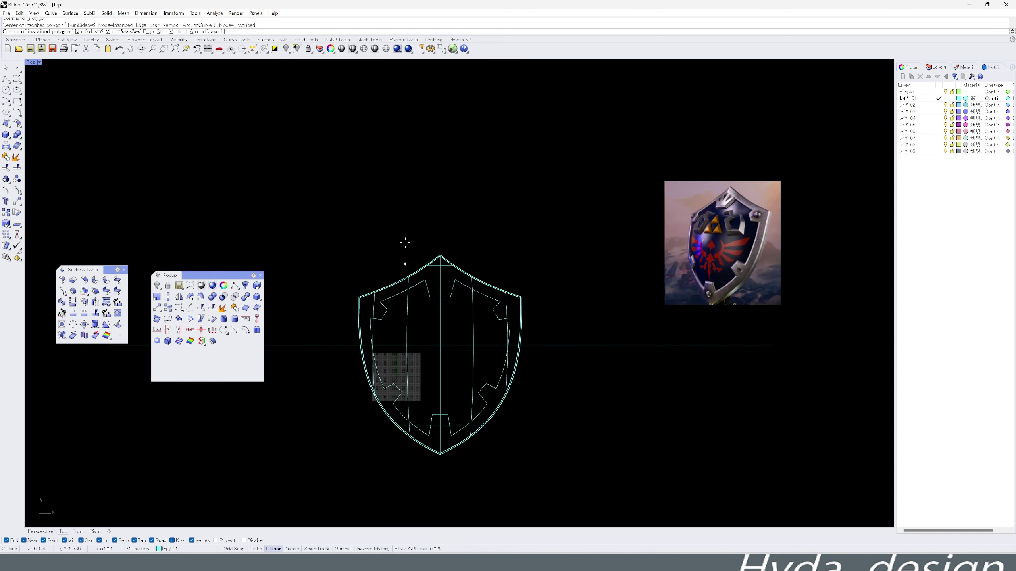
{"action": "type", "text": "3"}
{"action": "key", "text": "Return"}
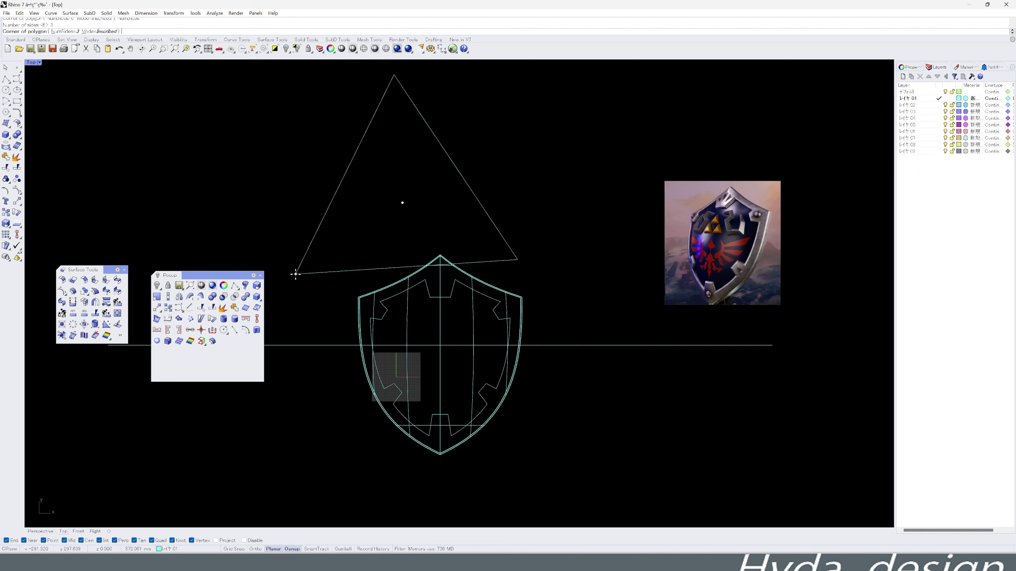
{"action": "scroll", "coordinate": [450, 307], "scroll_direction": "up", "scroll_amount": 2}
Shrink the triangle uniformly with Scale2D.
{"action": "middle_click", "coordinate": [450, 307]}
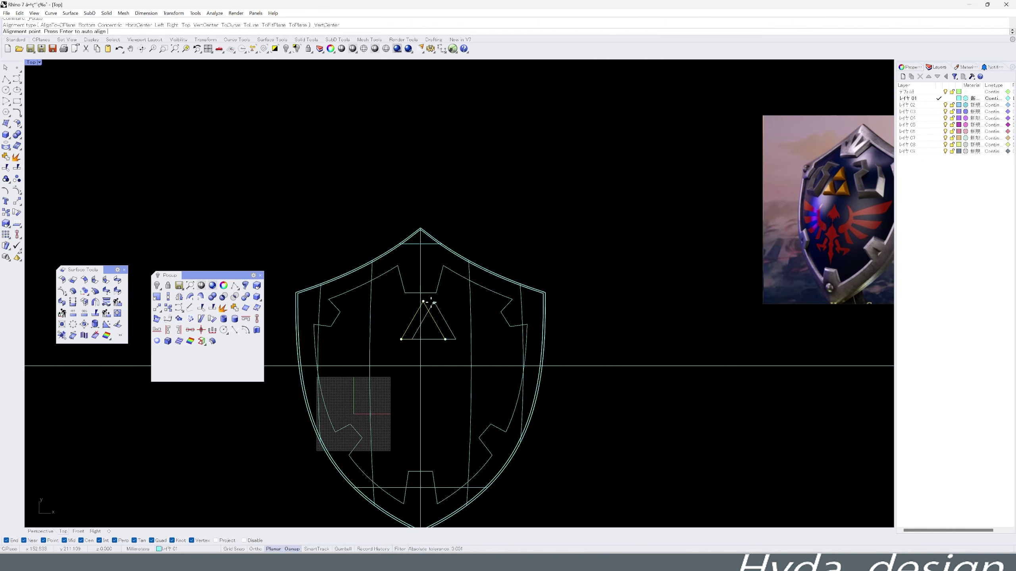
{"action": "middle_click", "coordinate": [420, 304]}
{"action": "left_click", "coordinate": [419, 301]}
{"action": "left_click", "coordinate": [416, 344]}
Copy the small triangle to complete the three-triangle Triforce.
{"action": "middle_click", "coordinate": [416, 344]}
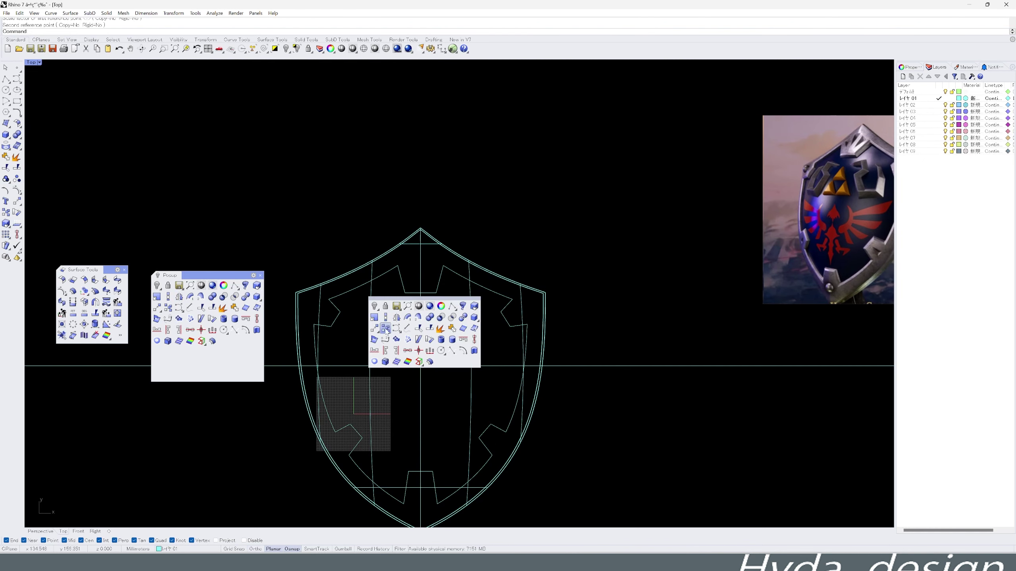
{"action": "left_click", "coordinate": [419, 316]}
{"action": "left_click", "coordinate": [442, 336]}
{"action": "key", "text": "Return"}
{"action": "scroll", "coordinate": [449, 330], "scroll_direction": "down", "scroll_amount": 1}
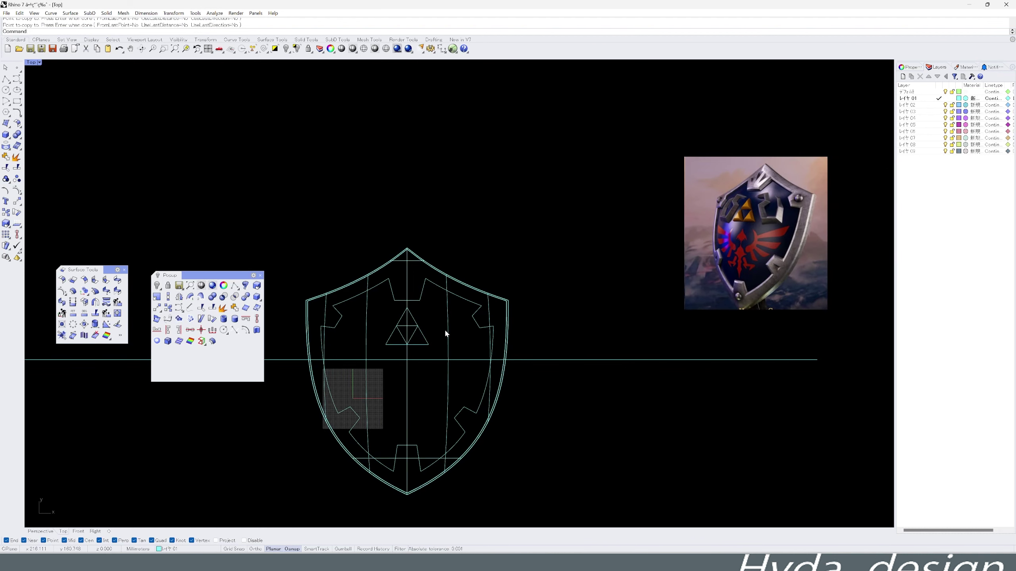
{"action": "left_click", "coordinate": [420, 302]}
{"action": "scroll", "coordinate": [419, 307], "scroll_direction": "up", "scroll_amount": 1}
{"action": "scroll", "coordinate": [437, 283], "scroll_direction": "down", "scroll_amount": 1}
Draw a first short Polyline from the notched outline toward the shield rim.
{"action": "middle_click", "coordinate": [438, 291]}
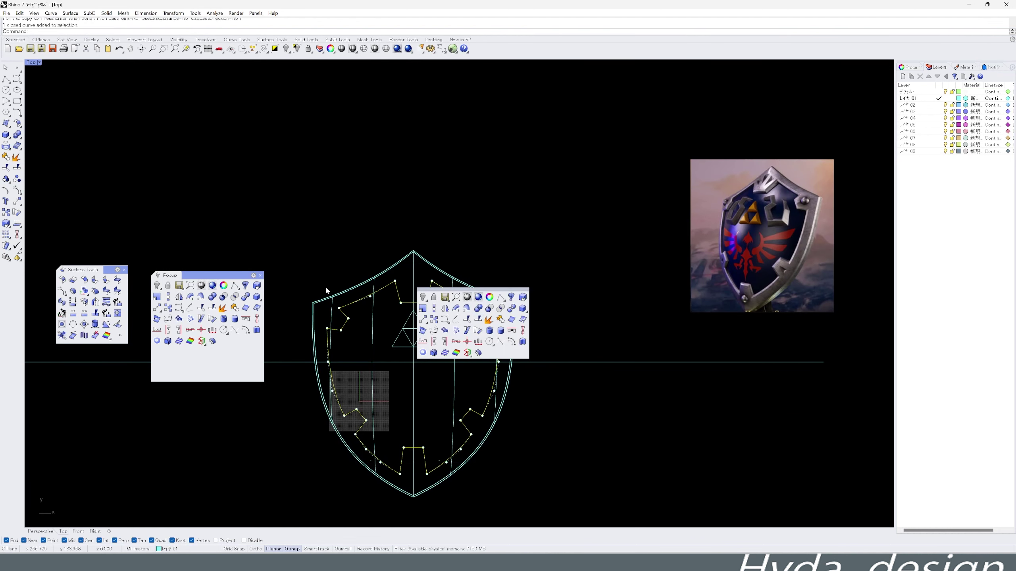
{"action": "left_click", "coordinate": [491, 347]}
{"action": "scroll", "coordinate": [488, 320], "scroll_direction": "up", "scroll_amount": 2}
{"action": "scroll", "coordinate": [488, 320], "scroll_direction": "down", "scroll_amount": 1}
{"action": "middle_click", "coordinate": [384, 294]}
{"action": "left_click", "coordinate": [442, 303]}
{"action": "scroll", "coordinate": [444, 308], "scroll_direction": "down", "scroll_amount": 1}
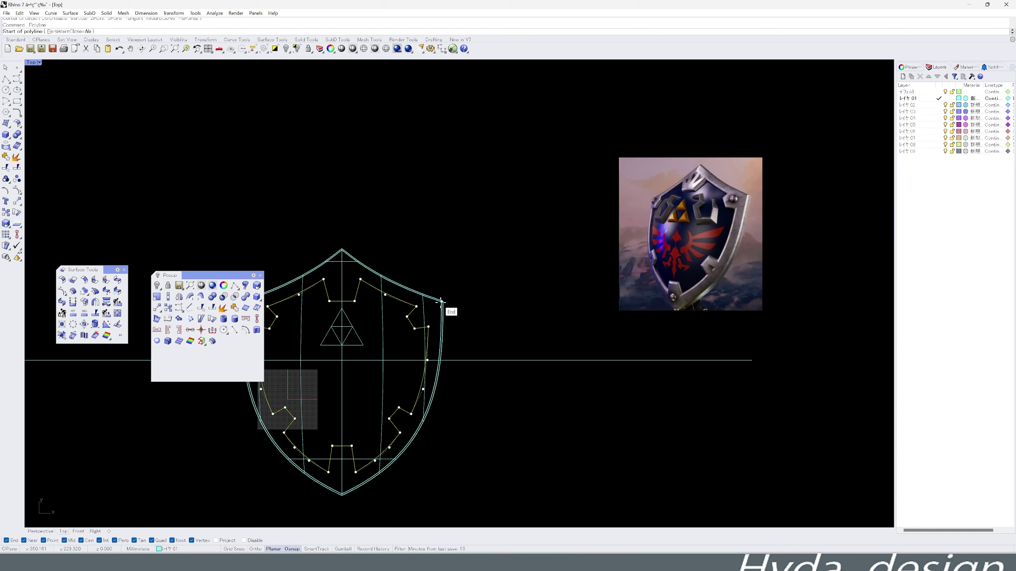
{"action": "scroll", "coordinate": [445, 308], "scroll_direction": "up", "scroll_amount": 1}
{"action": "scroll", "coordinate": [443, 317], "scroll_direction": "down", "scroll_amount": 1}
{"action": "scroll", "coordinate": [442, 316], "scroll_direction": "up", "scroll_amount": 1}
{"action": "left_click", "coordinate": [401, 329]}
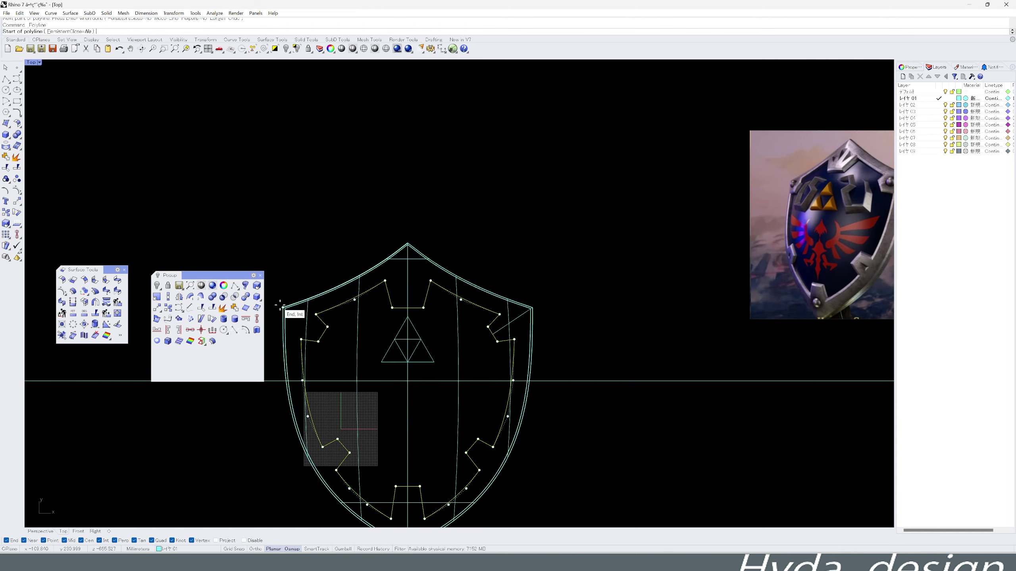
{"action": "scroll", "coordinate": [510, 411], "scroll_direction": "down", "scroll_amount": 1}
{"action": "key", "text": "Return"}
{"action": "key", "text": "Return"}
Draw a second line from a notch edge midpoint to the shield rim.
{"action": "scroll", "coordinate": [500, 420], "scroll_direction": "up", "scroll_amount": 2}
{"action": "left_click", "coordinate": [440, 402]}
{"action": "scroll", "coordinate": [478, 430], "scroll_direction": "up", "scroll_amount": 1}
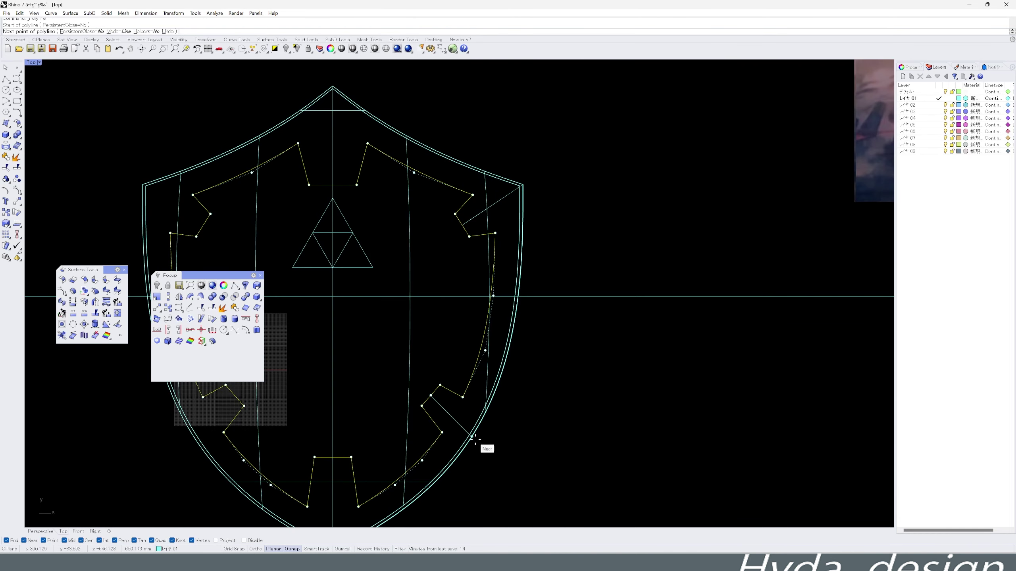
{"action": "scroll", "coordinate": [481, 420], "scroll_direction": "up", "scroll_amount": 2}
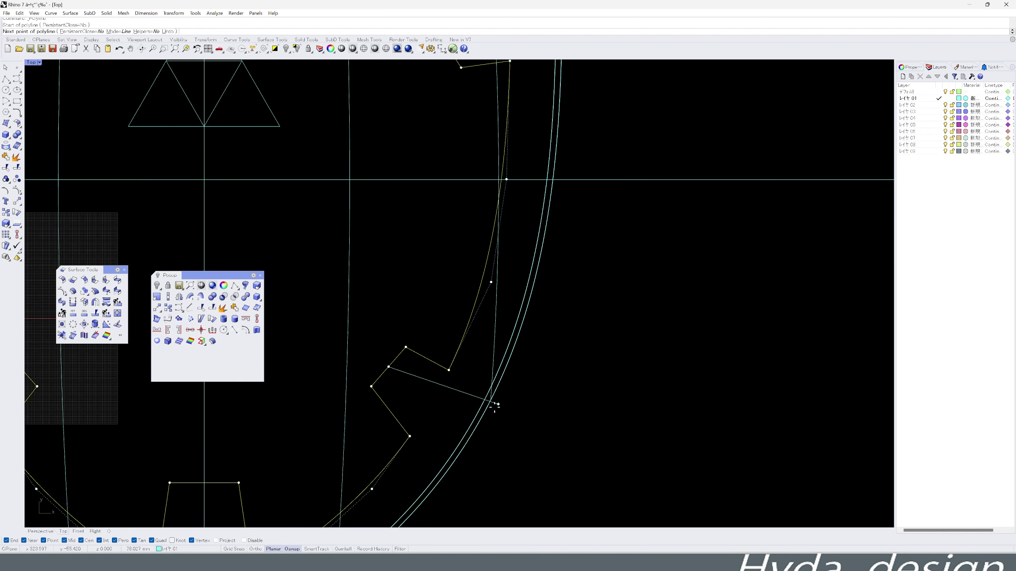
{"action": "left_click", "coordinate": [477, 429]}
{"action": "key", "text": "Return"}
{"action": "scroll", "coordinate": [542, 392], "scroll_direction": "down", "scroll_amount": 3}
Place a rivet circle's centre just above the shield's bottom tip.
{"action": "middle_click", "coordinate": [445, 428]}
{"action": "left_click", "coordinate": [444, 428]}
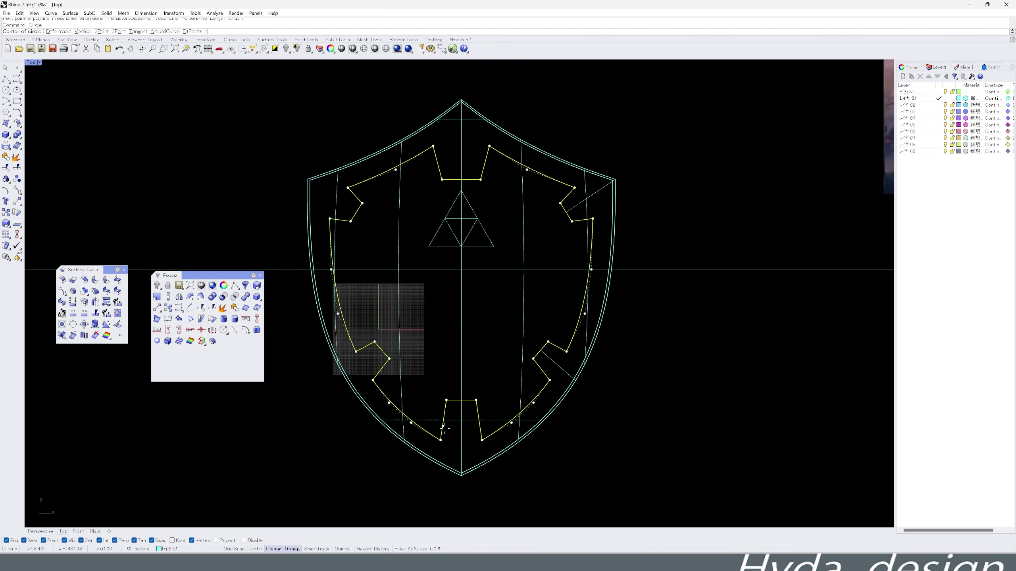
{"action": "scroll", "coordinate": [461, 477], "scroll_direction": "up", "scroll_amount": 2}
{"action": "left_click", "coordinate": [454, 336]}
Set the small rivet circle's radius.
{"action": "left_click", "coordinate": [444, 307]}
{"action": "scroll", "coordinate": [445, 307], "scroll_direction": "down", "scroll_amount": 2}
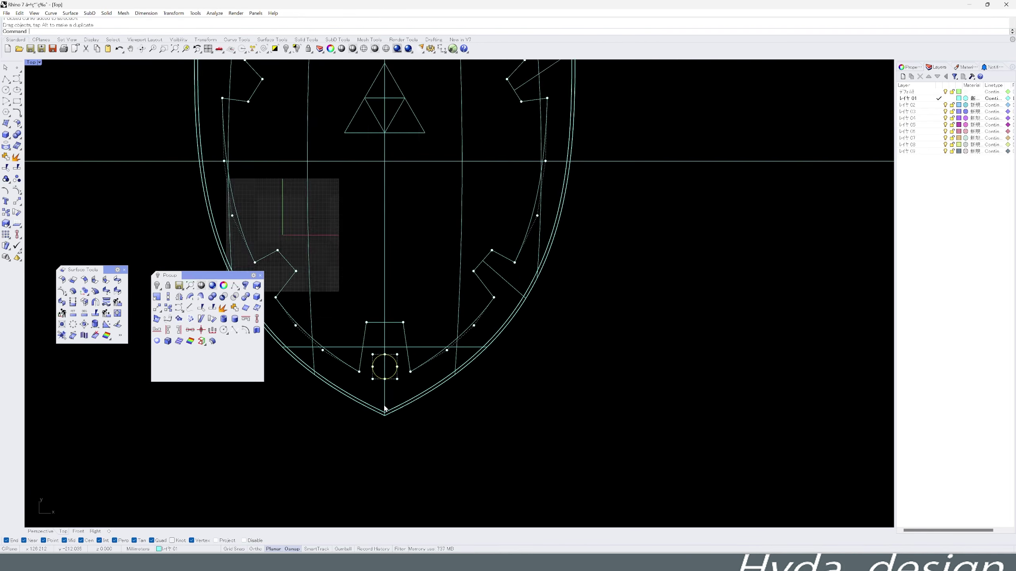
{"action": "scroll", "coordinate": [394, 379], "scroll_direction": "down", "scroll_amount": 2}
{"action": "scroll", "coordinate": [408, 486], "scroll_direction": "up", "scroll_amount": 3}
Copy the bottom rivet circle to the upper-right diagonal, nudging it slightly up.
{"action": "middle_click", "coordinate": [360, 400]}
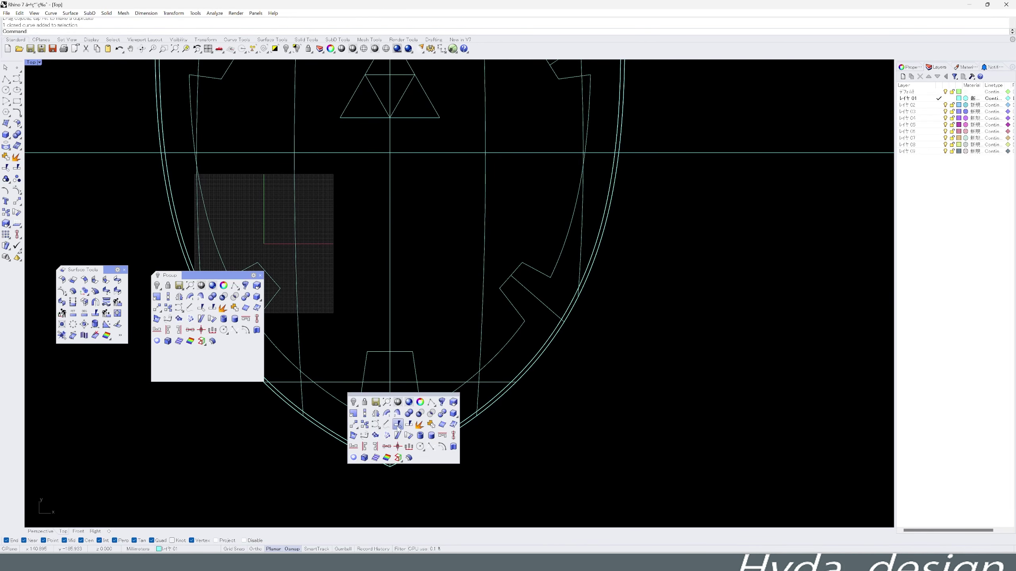
{"action": "left_click", "coordinate": [364, 418]}
{"action": "scroll", "coordinate": [404, 407], "scroll_direction": "down", "scroll_amount": 3}
{"action": "left_click", "coordinate": [394, 414]}
{"action": "scroll", "coordinate": [402, 405], "scroll_direction": "down", "scroll_amount": 1}
{"action": "left_click", "coordinate": [463, 264]}
{"action": "key", "text": "Return"}
{"action": "scroll", "coordinate": [454, 287], "scroll_direction": "up", "scroll_amount": 5}
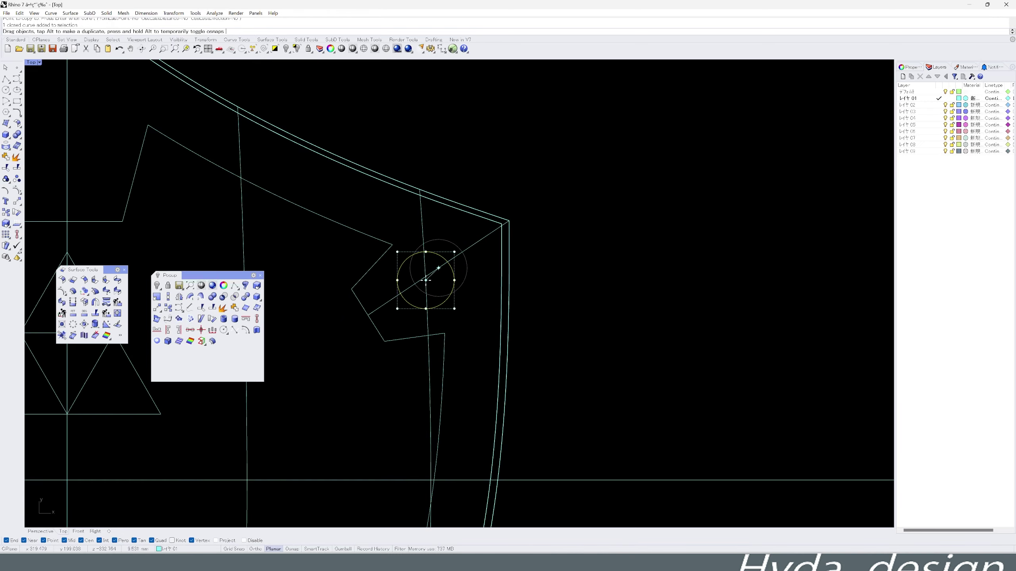
{"action": "left_click_drag", "start_coordinate": [427, 282], "coordinate": [428, 280]}
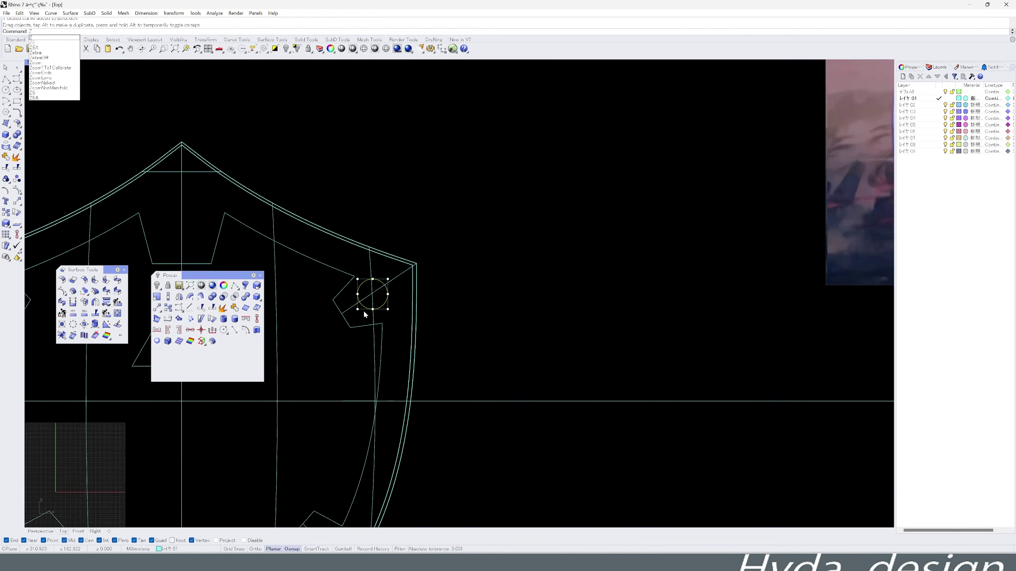
Draw a larger concentric ring around the copied rivet and delete a stray point.
{"action": "middle_click", "coordinate": [528, 262]}
{"action": "scroll", "coordinate": [575, 296], "scroll_direction": "up", "scroll_amount": 5}
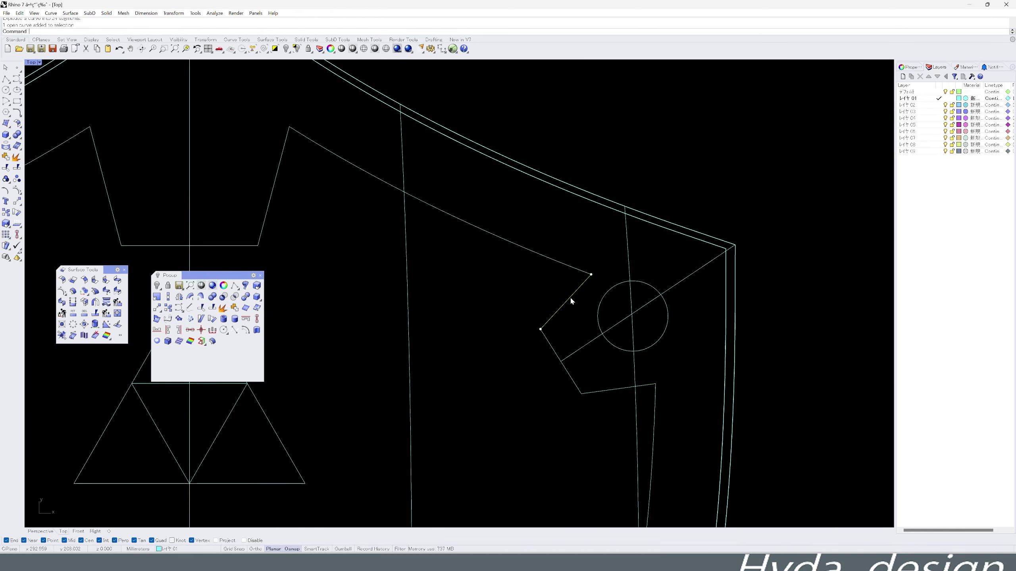
{"action": "scroll", "coordinate": [608, 313], "scroll_direction": "up", "scroll_amount": 2}
{"action": "middle_click", "coordinate": [643, 324]}
{"action": "left_click", "coordinate": [659, 343]}
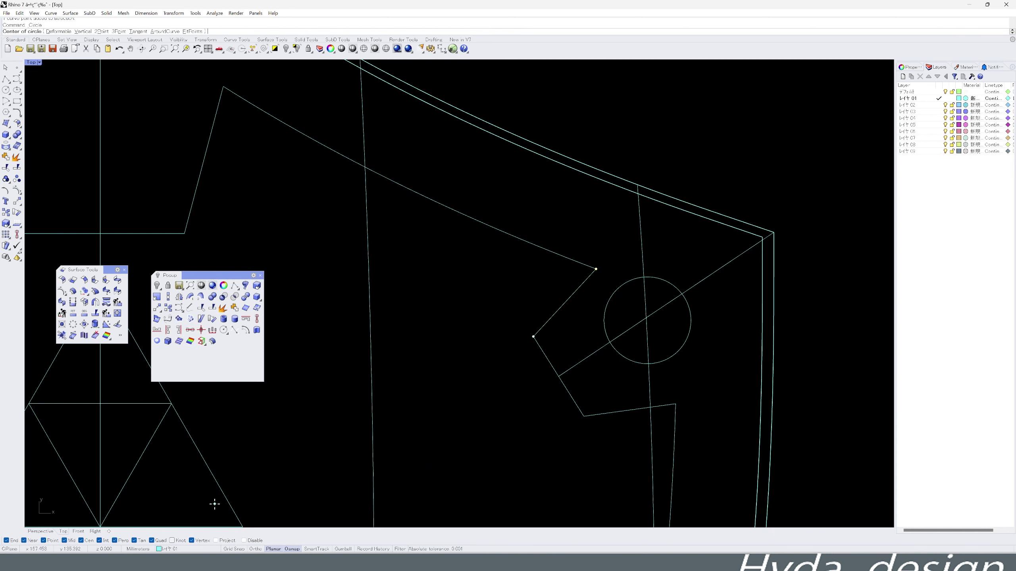
{"action": "left_click", "coordinate": [667, 357]}
{"action": "left_click", "coordinate": [682, 407]}
{"action": "middle_click", "coordinate": [538, 297]}
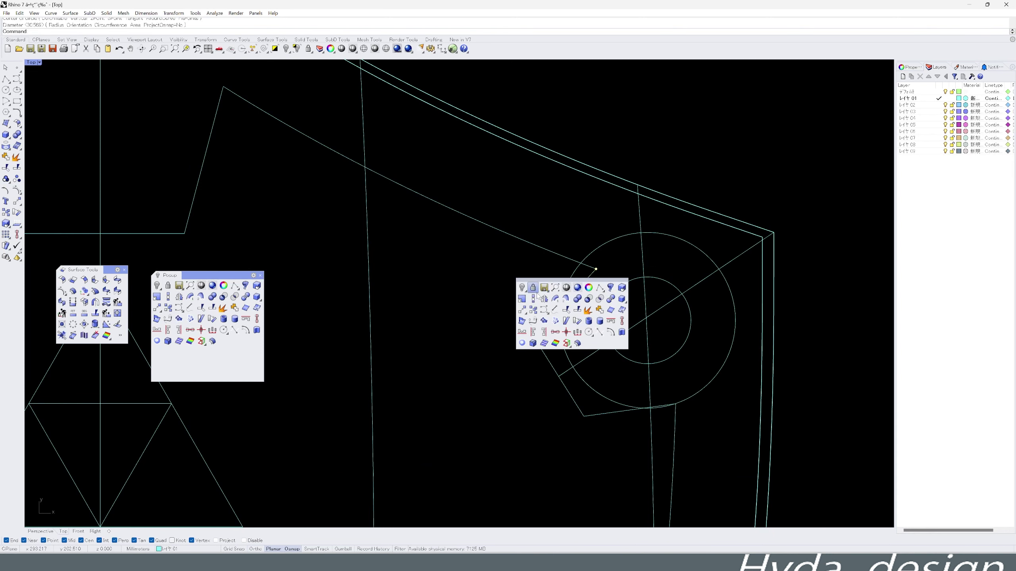
{"action": "key", "text": "Delete"}
Extend the short diagonal line near the rivet to a new endpoint.
{"action": "scroll", "coordinate": [583, 277], "scroll_direction": "down", "scroll_amount": 2}
{"action": "scroll", "coordinate": [584, 280], "scroll_direction": "up", "scroll_amount": 2}
{"action": "left_click", "coordinate": [576, 279]}
{"action": "middle_click", "coordinate": [580, 271]}
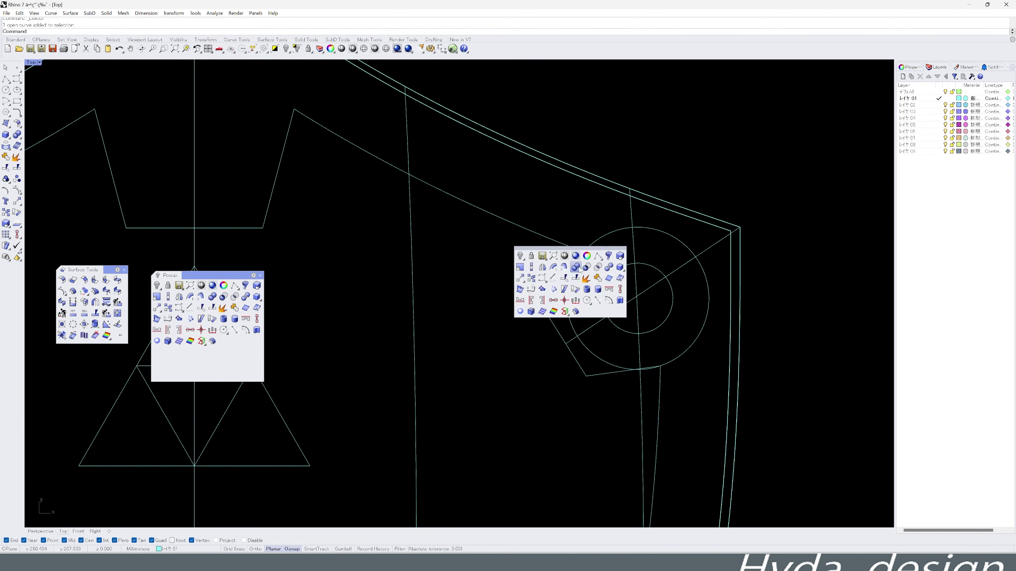
{"action": "left_click", "coordinate": [575, 267]}
{"action": "scroll", "coordinate": [583, 261], "scroll_direction": "up", "scroll_amount": 3}
{"action": "middle_click", "coordinate": [598, 252]}
{"action": "left_click", "coordinate": [584, 280]}
{"action": "left_click", "coordinate": [625, 168]}
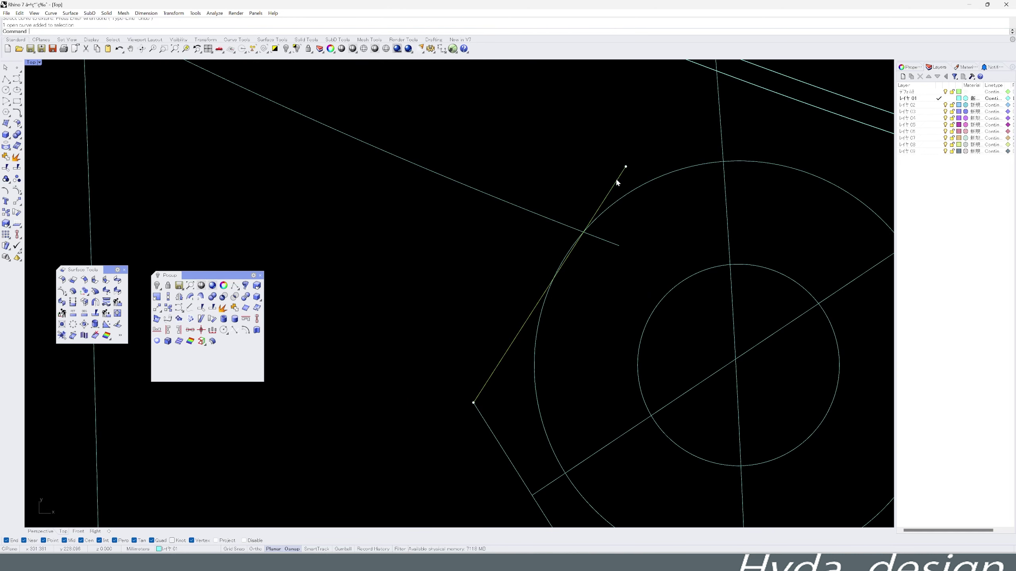
{"action": "key", "text": "Return"}
{"action": "scroll", "coordinate": [603, 240], "scroll_direction": "down", "scroll_amount": 5}
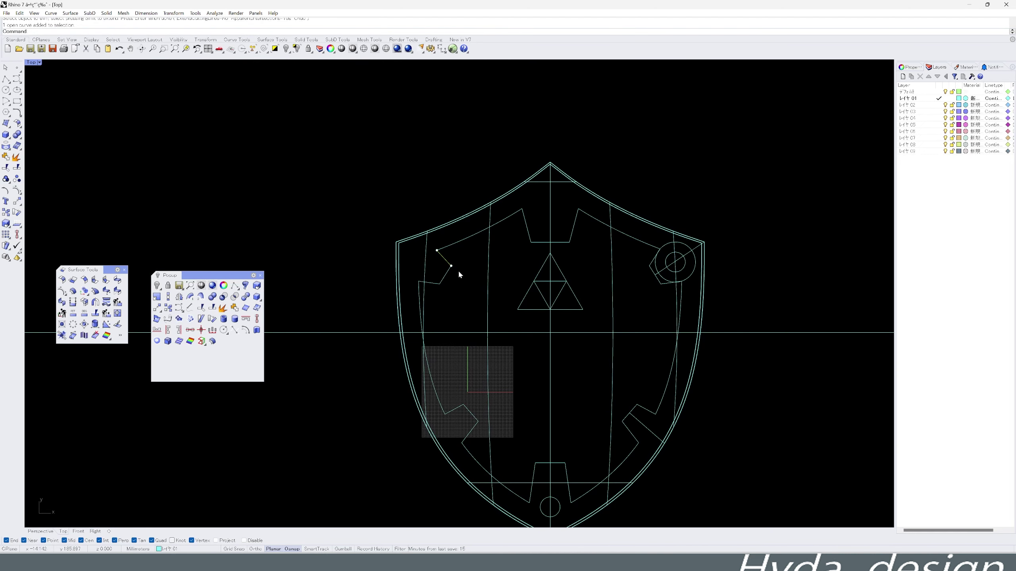
Delete the leftover curve segment and bring the whole shield into view.
{"action": "key", "text": "Delete"}
{"action": "scroll", "coordinate": [458, 274], "scroll_direction": "down", "scroll_amount": 2}
{"action": "right_click_drag", "start_coordinate": [521, 288], "coordinate": [559, 324]}
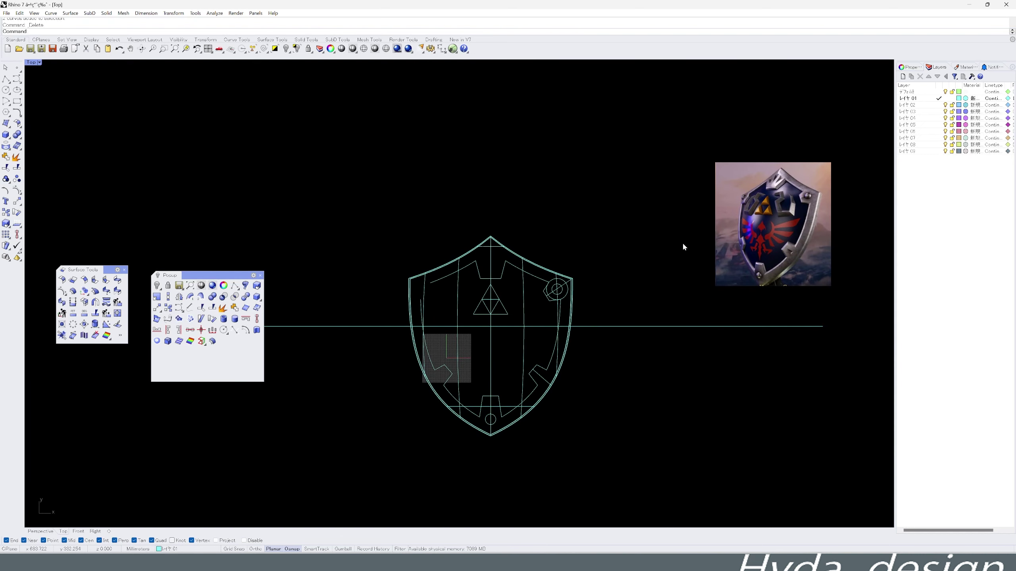
{"action": "scroll", "coordinate": [498, 245], "scroll_direction": "up", "scroll_amount": 3}
{"action": "middle_click", "coordinate": [452, 220]}
Draw a slanted side spike of the crest with Polyline.
{"action": "left_click", "coordinate": [533, 230]}
{"action": "scroll", "coordinate": [480, 260], "scroll_direction": "up", "scroll_amount": 2}
{"action": "left_click", "coordinate": [494, 294]}
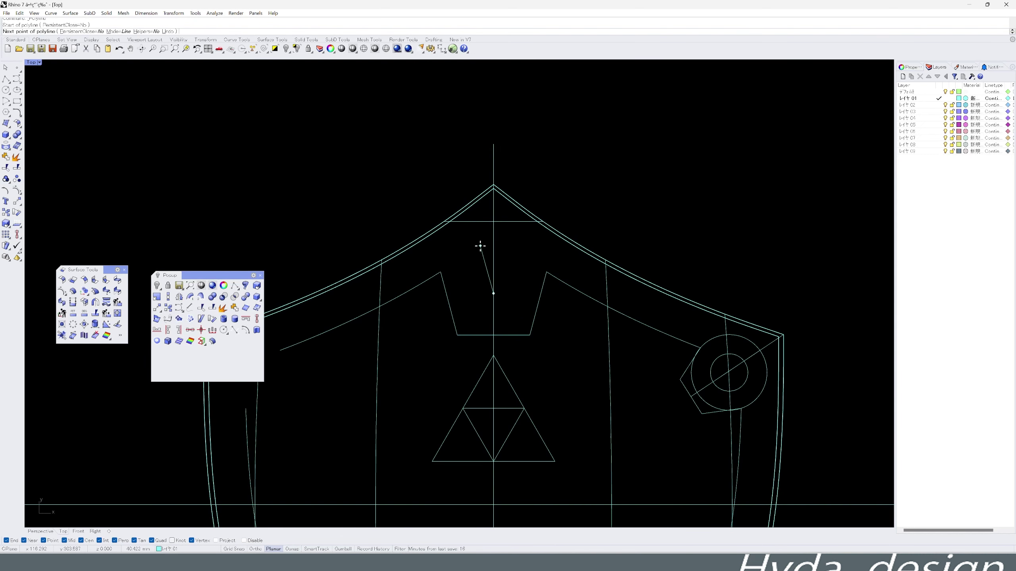
{"action": "left_click", "coordinate": [480, 246]}
{"action": "key", "text": "Return"}
{"action": "key", "text": "Return"}
{"action": "scroll", "coordinate": [480, 240], "scroll_direction": "down", "scroll_amount": 3}
{"action": "scroll", "coordinate": [476, 295], "scroll_direction": "up", "scroll_amount": 2}
{"action": "scroll", "coordinate": [344, 292], "scroll_direction": "up", "scroll_amount": 2}
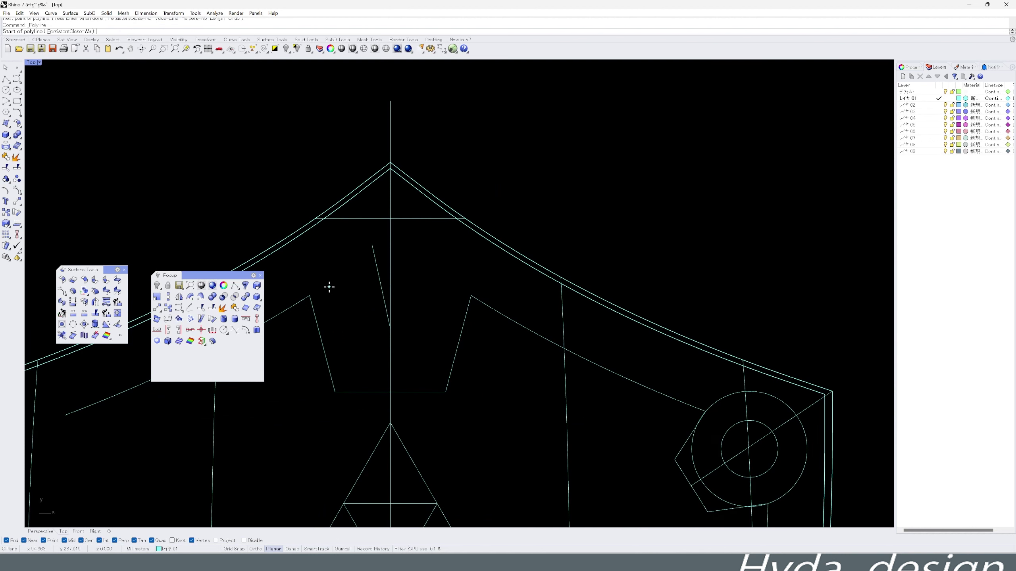
{"action": "left_click", "coordinate": [345, 273]}
{"action": "key", "text": "Return"}
Mirror the slanted spike across the shield's centre line.
{"action": "scroll", "coordinate": [391, 347], "scroll_direction": "down", "scroll_amount": 2}
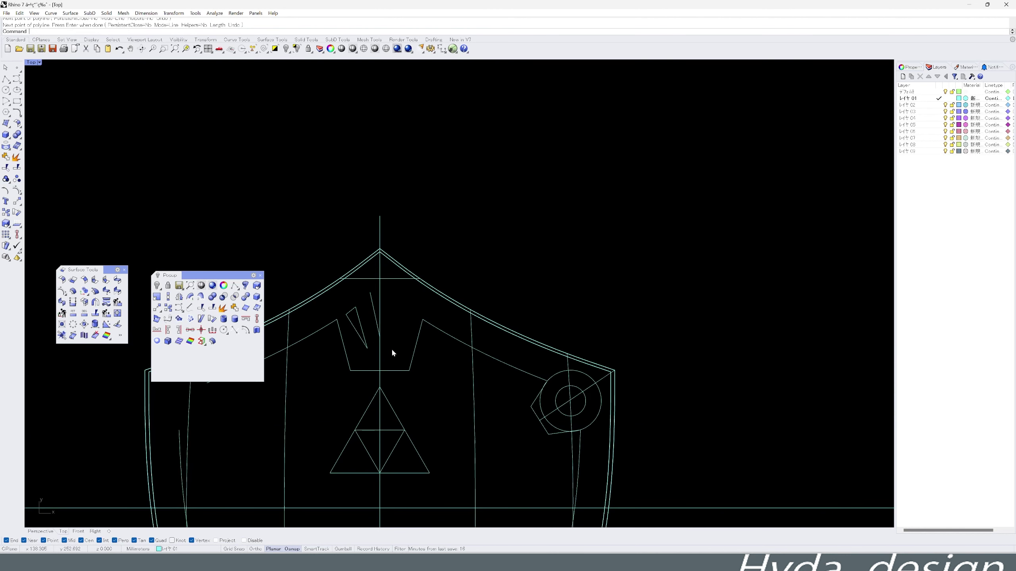
{"action": "scroll", "coordinate": [392, 347], "scroll_direction": "down", "scroll_amount": 2}
{"action": "scroll", "coordinate": [394, 352], "scroll_direction": "up", "scroll_amount": 4}
{"action": "left_click", "coordinate": [379, 296]}
{"action": "middle_click", "coordinate": [406, 357]}
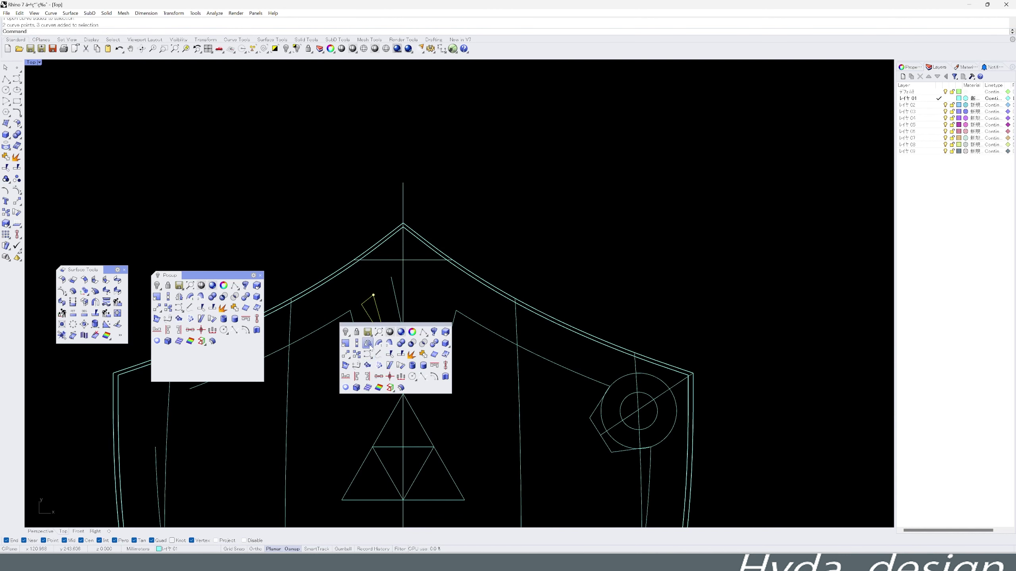
{"action": "left_click", "coordinate": [367, 343]}
{"action": "scroll", "coordinate": [413, 332], "scroll_direction": "up", "scroll_amount": 2}
Draw the flat-topped central spike on the centre line.
{"action": "middle_click", "coordinate": [384, 261]}
{"action": "left_click", "coordinate": [467, 270]}
{"action": "left_click", "coordinate": [384, 258]}
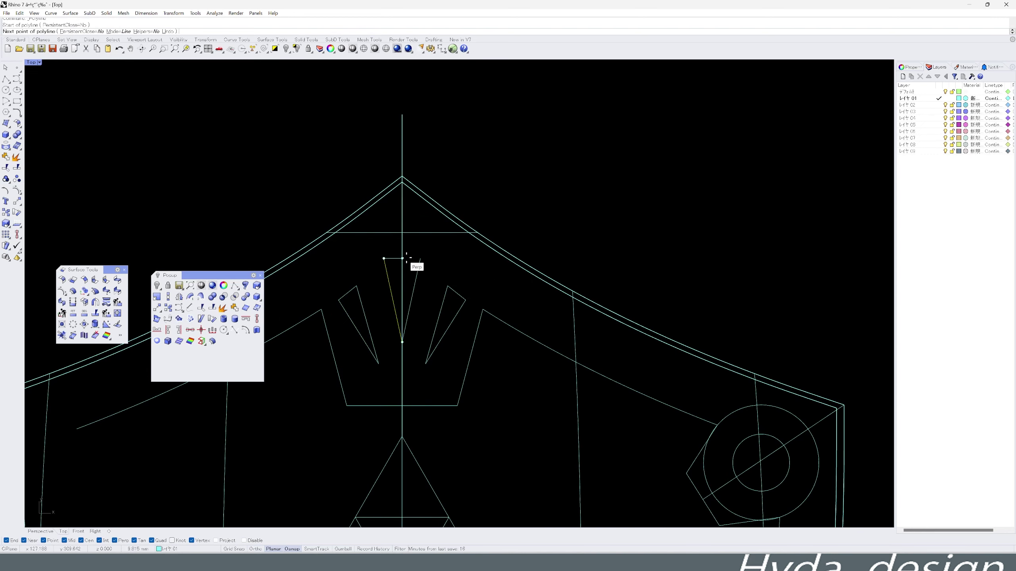
{"action": "left_click", "coordinate": [420, 259]}
{"action": "key", "text": "Return"}
{"action": "scroll", "coordinate": [442, 273], "scroll_direction": "down", "scroll_amount": 3}
{"action": "scroll", "coordinate": [776, 232], "scroll_direction": "up", "scroll_amount": 3}
{"action": "scroll", "coordinate": [427, 271], "scroll_direction": "down", "scroll_amount": 3}
{"action": "scroll", "coordinate": [467, 331], "scroll_direction": "up", "scroll_amount": 3}
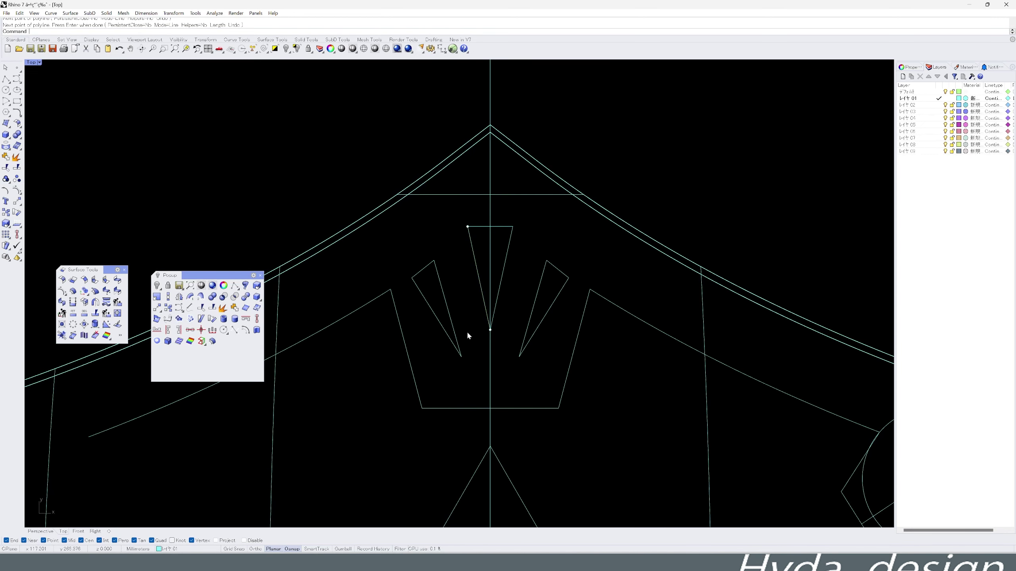
Try stretching the side spikes with Scale1D, then undo it.
{"action": "middle_click", "coordinate": [154, 200]}
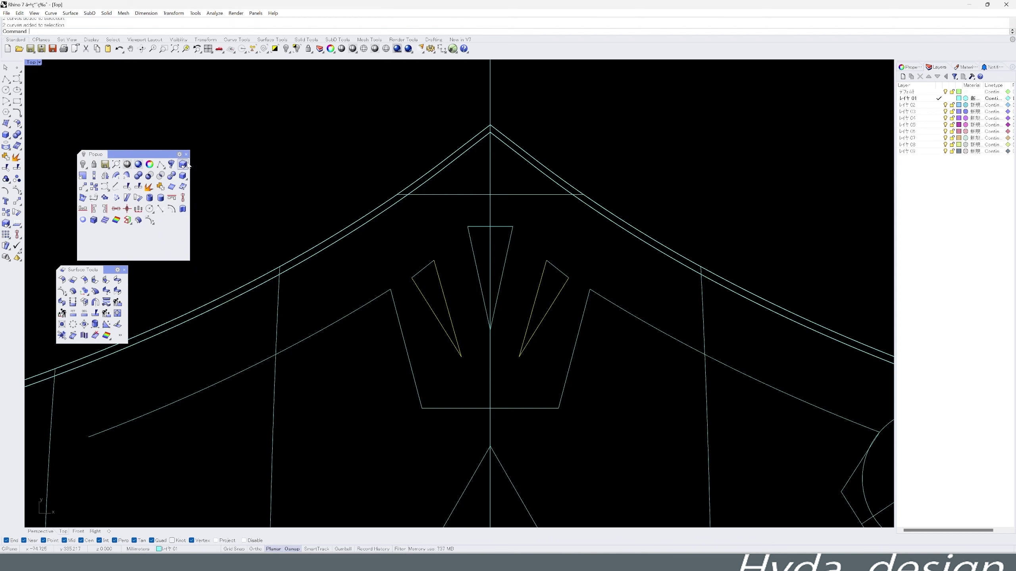
{"action": "middle_click", "coordinate": [488, 364]}
{"action": "middle_click", "coordinate": [524, 361]}
{"action": "left_click", "coordinate": [472, 361]}
{"action": "left_click", "coordinate": [490, 363]}
{"action": "left_click", "coordinate": [567, 363]}
{"action": "scroll", "coordinate": [548, 385], "scroll_direction": "down", "scroll_amount": 3}
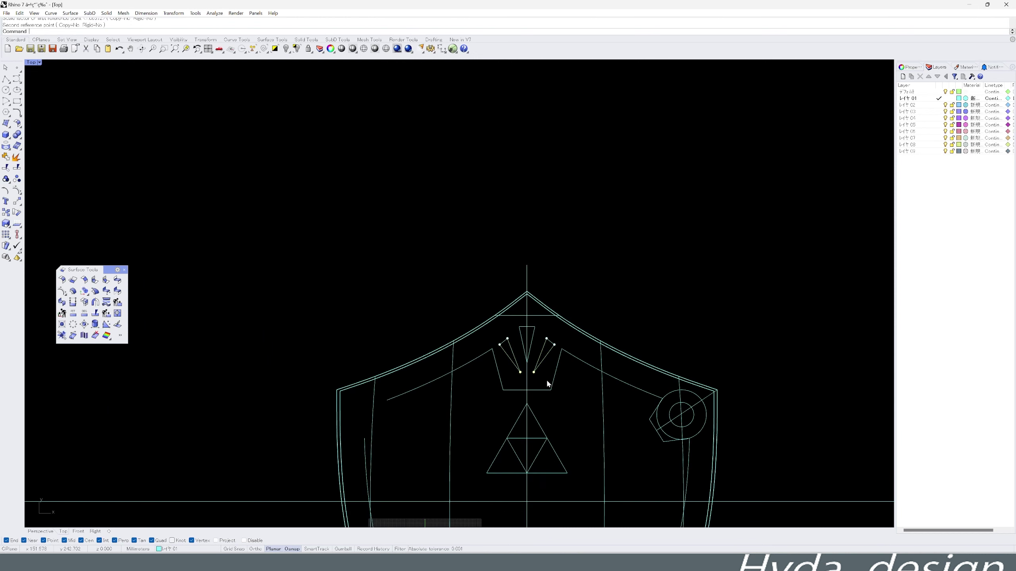
{"action": "scroll", "coordinate": [548, 384], "scroll_direction": "down", "scroll_amount": 3}
{"action": "scroll", "coordinate": [464, 326], "scroll_direction": "up", "scroll_amount": 5}
{"action": "key", "text": "ctrl+z"}
Select the crest lines, cancel the operation, and pan to the lower-right notch.
{"action": "left_click_drag", "start_coordinate": [490, 339], "coordinate": [490, 339]}
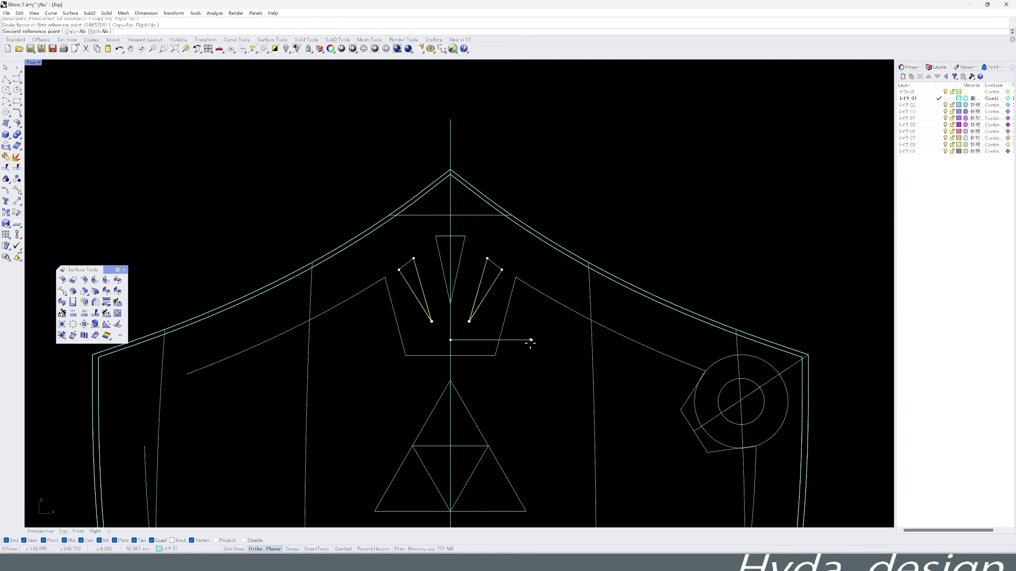
{"action": "key", "text": "Escape"}
{"action": "scroll", "coordinate": [528, 340], "scroll_direction": "down", "scroll_amount": 3}
{"action": "scroll", "coordinate": [540, 301], "scroll_direction": "down", "scroll_amount": 2}
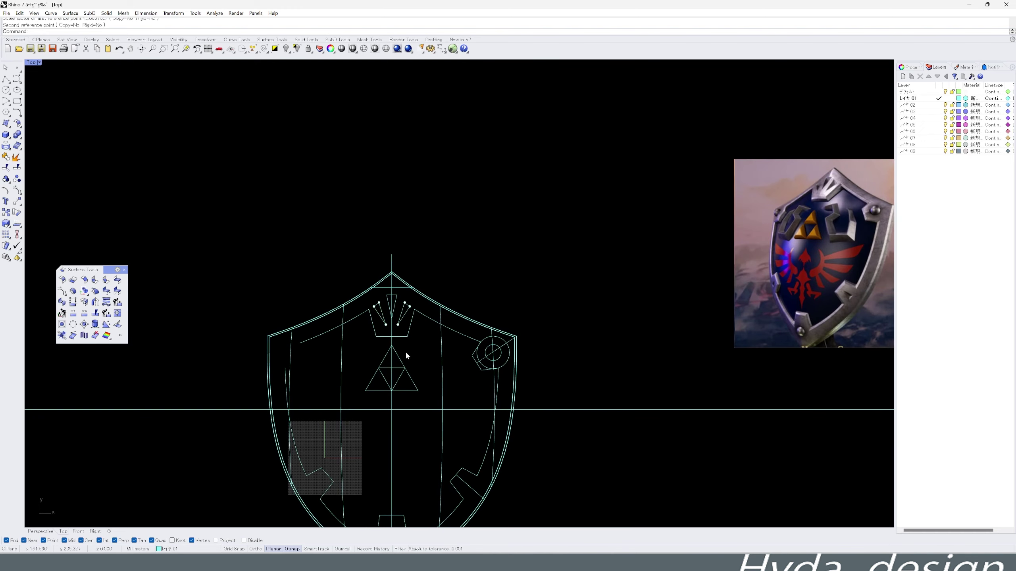
{"action": "right_click_drag", "start_coordinate": [404, 355], "coordinate": [442, 317]}
Draw the hook lines on the lower-right notch with Polyline.
{"action": "scroll", "coordinate": [449, 313], "scroll_direction": "down", "scroll_amount": 2}
{"action": "scroll", "coordinate": [452, 340], "scroll_direction": "up", "scroll_amount": 8}
{"action": "type", "text": "pl"}
{"action": "key", "text": "Return"}
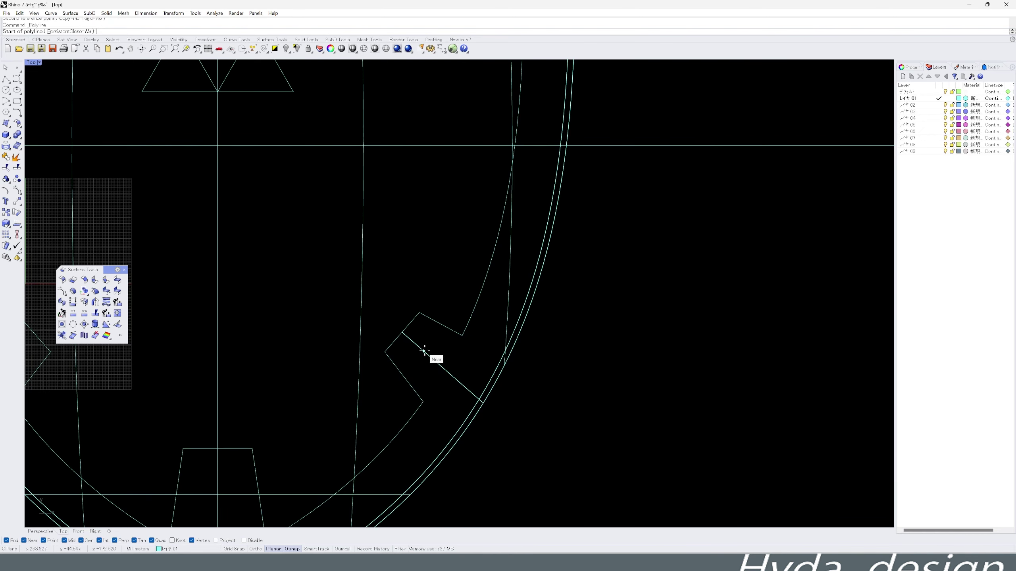
{"action": "left_click", "coordinate": [426, 354]}
{"action": "scroll", "coordinate": [456, 363], "scroll_direction": "down", "scroll_amount": 5}
{"action": "scroll", "coordinate": [502, 359], "scroll_direction": "up", "scroll_amount": 8}
{"action": "left_click", "coordinate": [388, 333]}
{"action": "middle_click", "coordinate": [388, 333]}
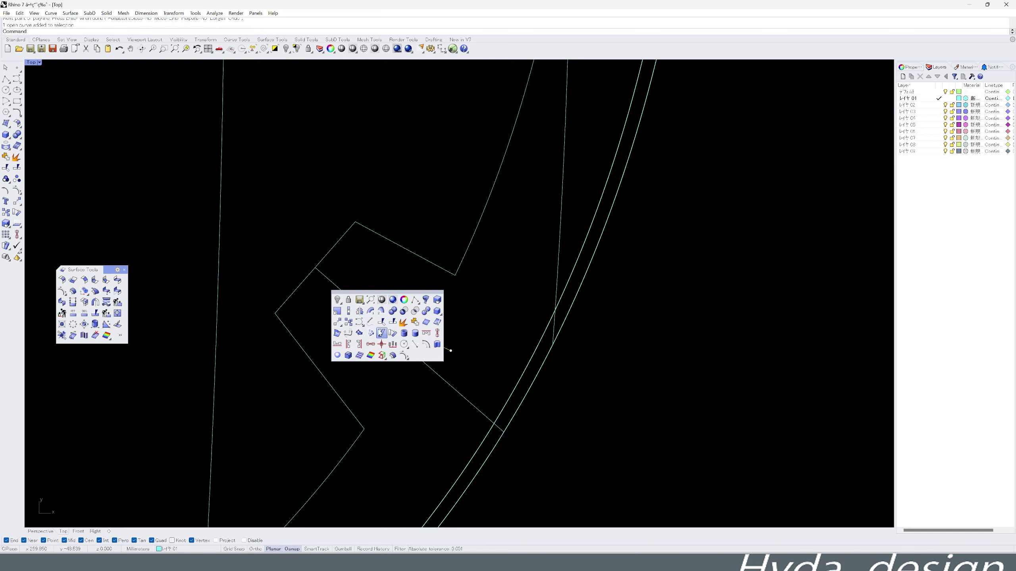
{"action": "left_click", "coordinate": [359, 316]}
{"action": "left_click", "coordinate": [363, 309]}
{"action": "middle_click", "coordinate": [438, 377]}
{"action": "key", "text": "Escape"}
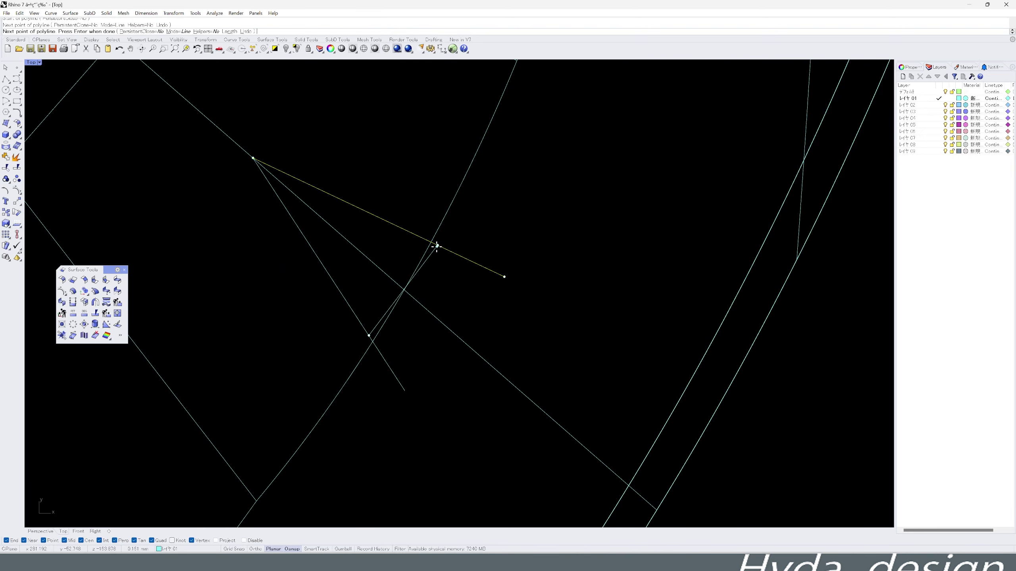
Delete the stray curve and mirror the six right-side rivet and hook curves across the centre line.
{"action": "middle_click", "coordinate": [440, 260]}
{"action": "key", "text": "Delete"}
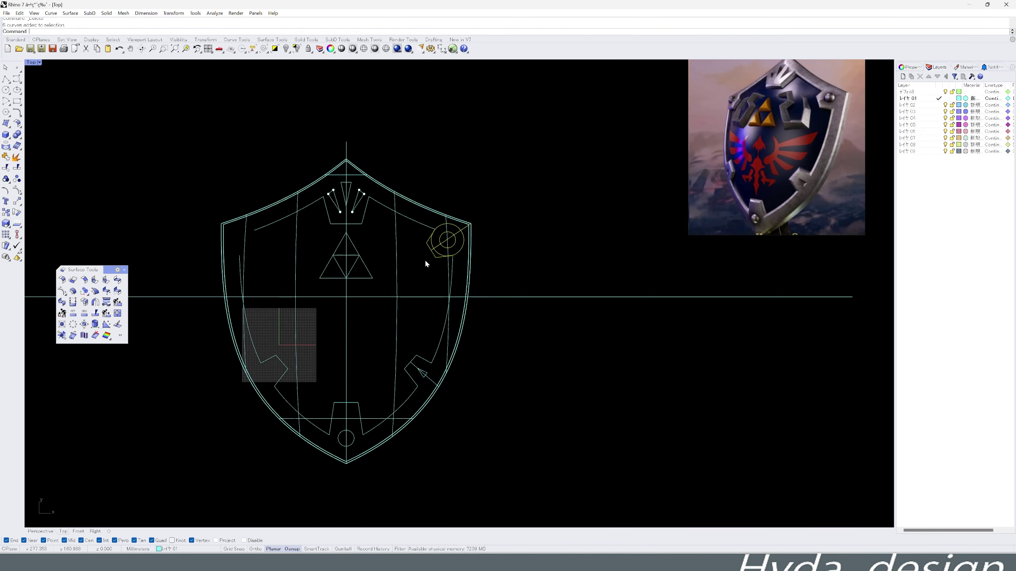
{"action": "middle_click", "coordinate": [424, 259]}
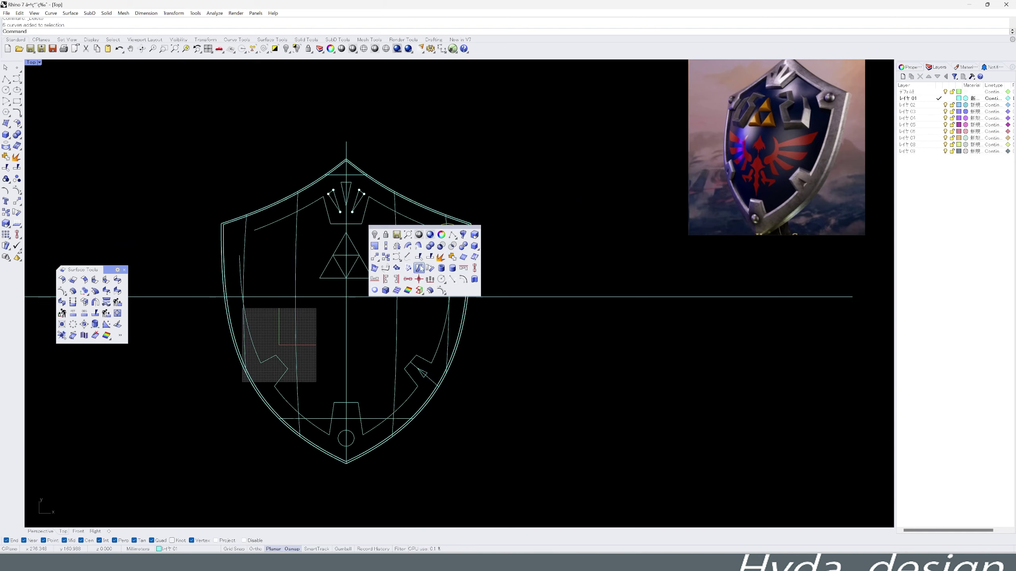
{"action": "left_click", "coordinate": [404, 255]}
{"action": "scroll", "coordinate": [400, 352], "scroll_direction": "up", "scroll_amount": 3}
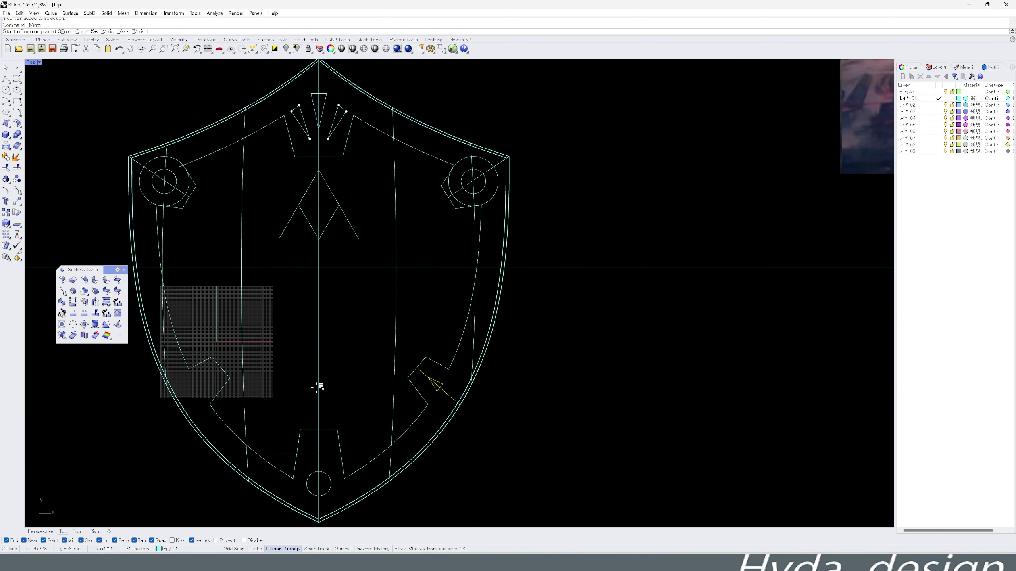
{"action": "left_click", "coordinate": [318, 238]}
{"action": "left_click", "coordinate": [349, 318]}
{"action": "middle_click", "coordinate": [399, 290]}
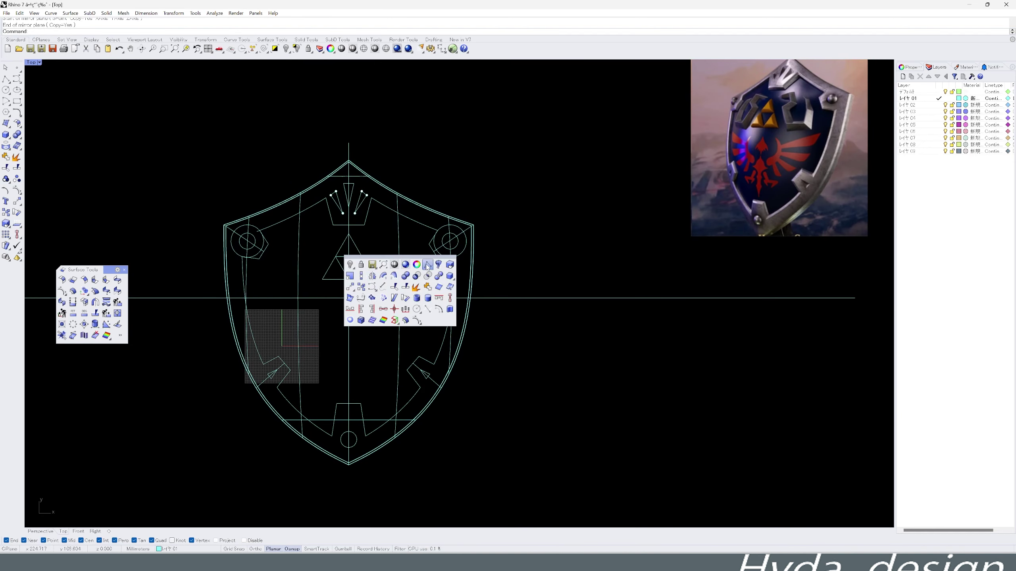
Move the Triforce slightly down.
{"action": "left_click", "coordinate": [384, 287]}
{"action": "middle_click", "coordinate": [303, 302]}
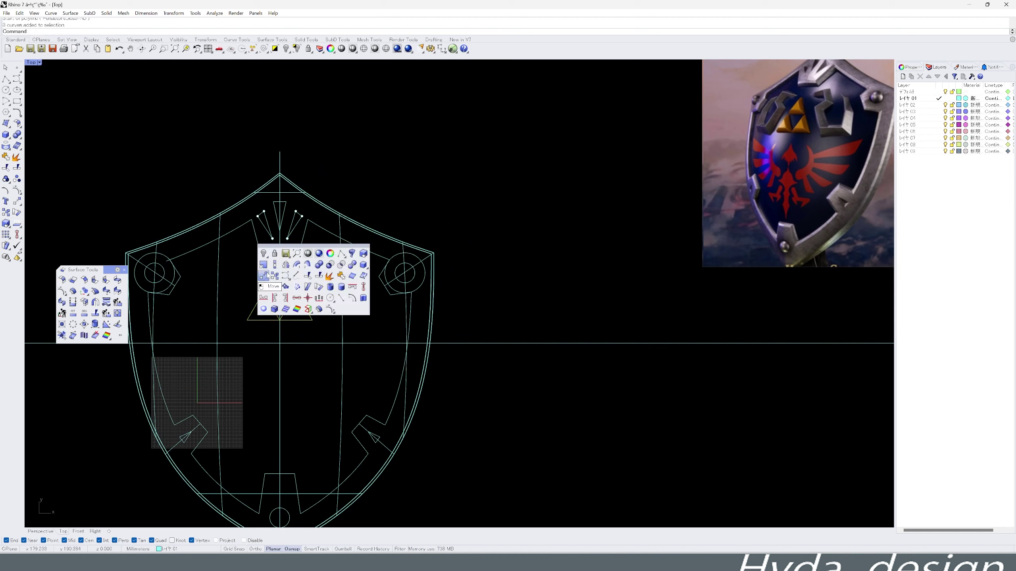
{"action": "left_click", "coordinate": [306, 263]}
{"action": "left_click", "coordinate": [319, 288]}
{"action": "middle_click", "coordinate": [307, 276]}
Draw the angular crest polyline to the right of the Triforce.
{"action": "left_click", "coordinate": [345, 269]}
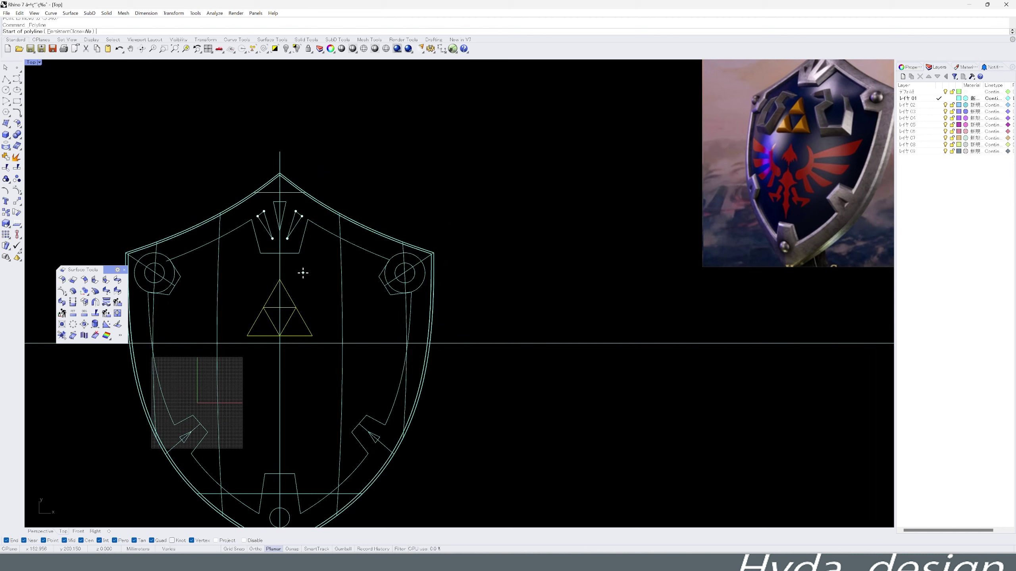
{"action": "left_click", "coordinate": [303, 273]}
{"action": "left_click", "coordinate": [324, 265]}
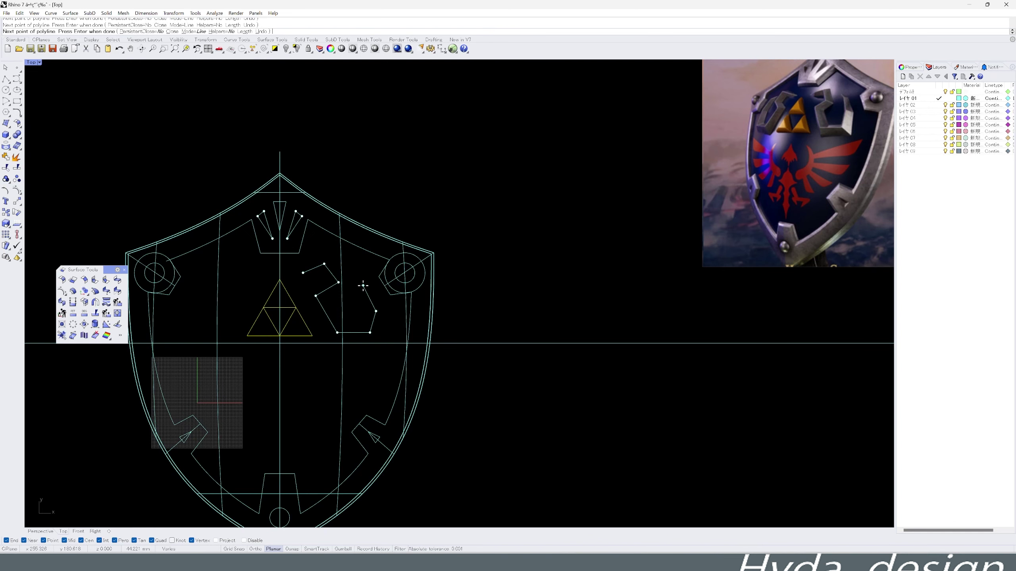
{"action": "key", "text": "Return"}
{"action": "scroll", "coordinate": [352, 280], "scroll_direction": "up", "scroll_amount": 2}
Show the crest outline's points and nudge one corner into place.
{"action": "middle_click", "coordinate": [351, 292]}
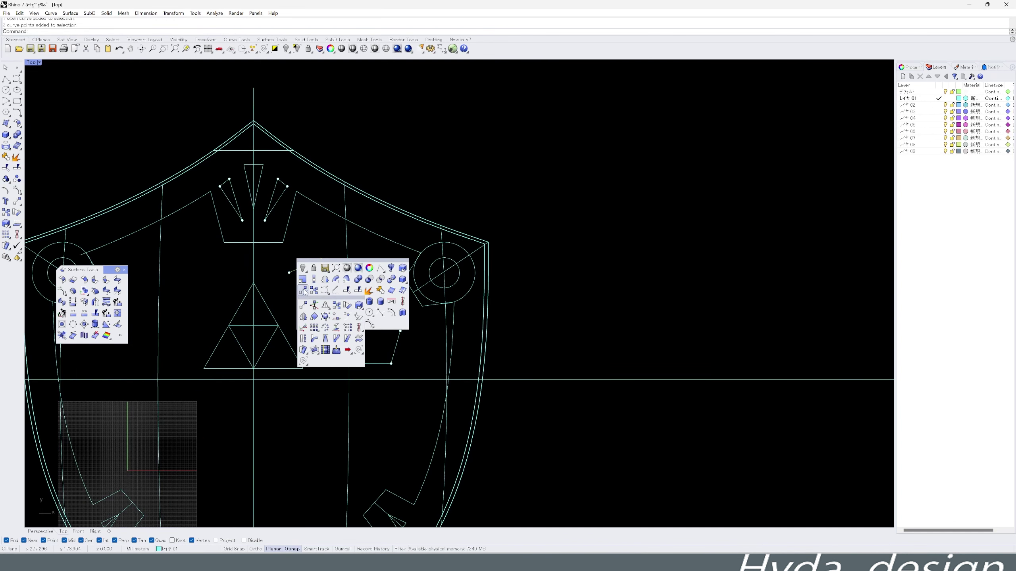
{"action": "left_click", "coordinate": [352, 296]}
{"action": "scroll", "coordinate": [351, 302], "scroll_direction": "down", "scroll_amount": 3}
{"action": "scroll", "coordinate": [352, 307], "scroll_direction": "up", "scroll_amount": 3}
{"action": "scroll", "coordinate": [358, 302], "scroll_direction": "down", "scroll_amount": 3}
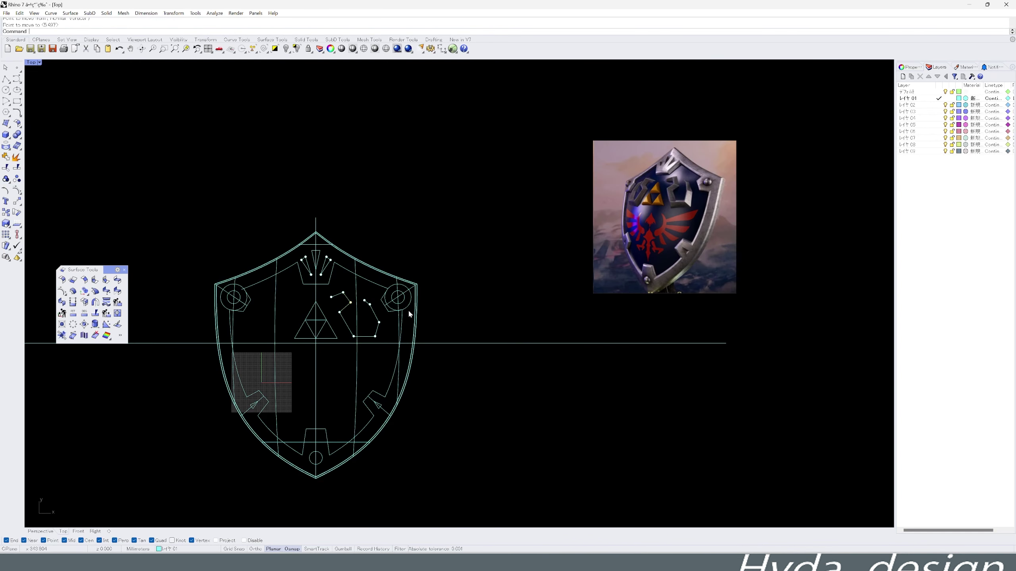
{"action": "scroll", "coordinate": [340, 308], "scroll_direction": "up", "scroll_amount": 3}
{"action": "left_click_drag", "start_coordinate": [341, 308], "coordinate": [359, 316]}
{"action": "scroll", "coordinate": [331, 310], "scroll_direction": "down", "scroll_amount": 3}
{"action": "scroll", "coordinate": [331, 310], "scroll_direction": "up", "scroll_amount": 4}
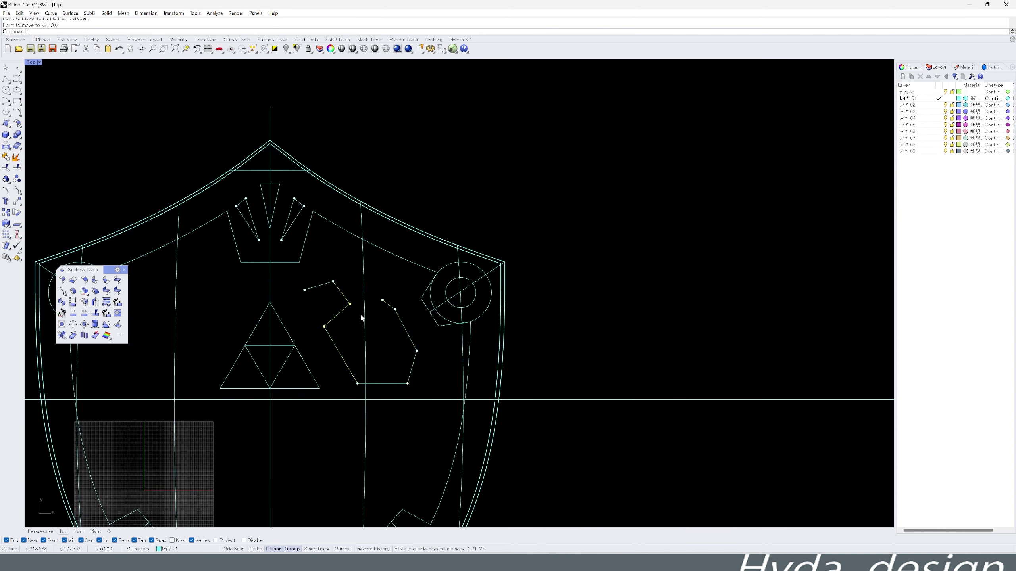
{"action": "scroll", "coordinate": [360, 313], "scroll_direction": "down", "scroll_amount": 3}
{"action": "scroll", "coordinate": [470, 391], "scroll_direction": "down", "scroll_amount": 2}
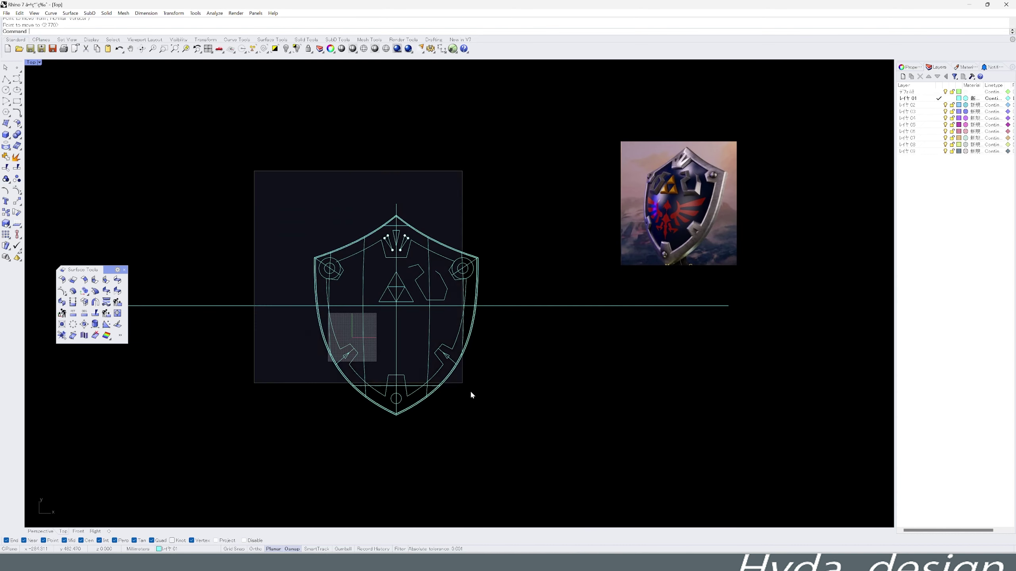
Mirror the crest outline across the vertical centre line onto the Triforce's left side.
{"action": "left_click", "coordinate": [408, 301]}
{"action": "scroll", "coordinate": [513, 329], "scroll_direction": "up", "scroll_amount": 3}
{"action": "middle_click", "coordinate": [390, 285]}
{"action": "left_click", "coordinate": [402, 292]}
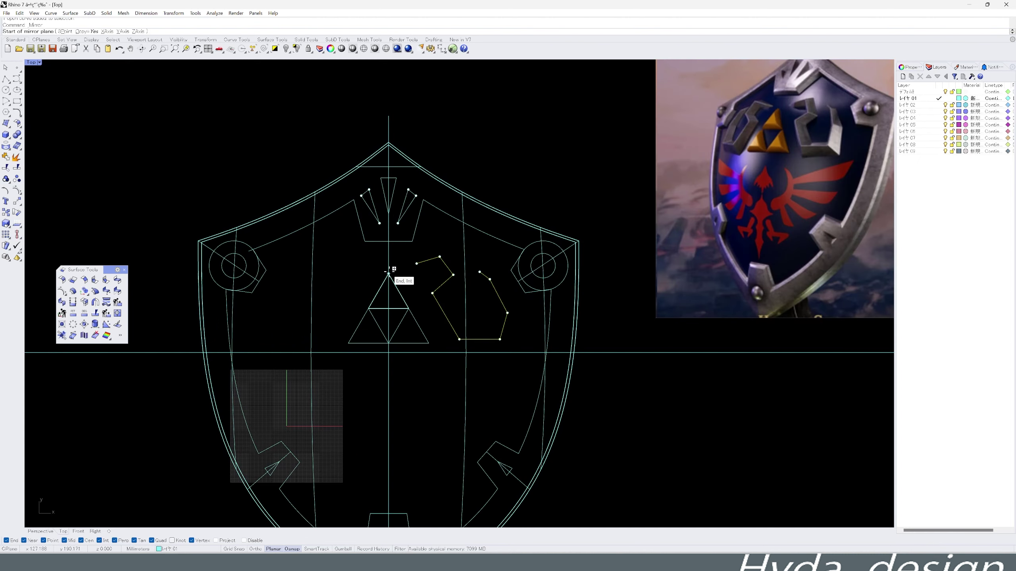
{"action": "left_click", "coordinate": [389, 274]}
{"action": "left_click", "coordinate": [389, 343]}
{"action": "scroll", "coordinate": [427, 356], "scroll_direction": "down", "scroll_amount": 3}
Draw a short three-point curve below the Triforce.
{"action": "middle_click", "coordinate": [375, 313]}
{"action": "left_click", "coordinate": [414, 336]}
{"action": "scroll", "coordinate": [384, 320], "scroll_direction": "up", "scroll_amount": 3}
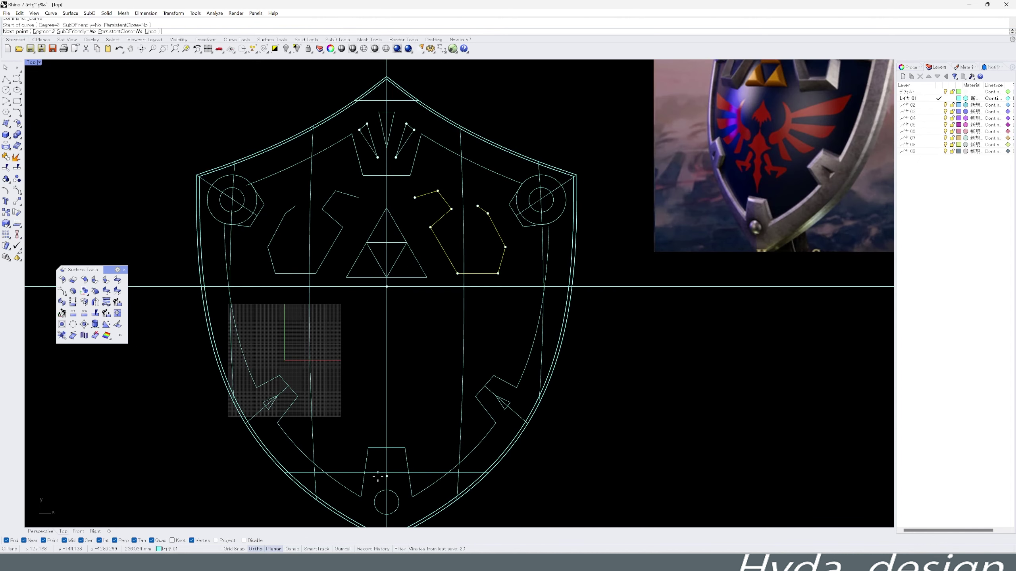
{"action": "middle_click", "coordinate": [357, 304]}
{"action": "left_click", "coordinate": [394, 321]}
{"action": "scroll", "coordinate": [394, 320], "scroll_direction": "up", "scroll_amount": 3}
{"action": "scroll", "coordinate": [392, 322], "scroll_direction": "down", "scroll_amount": 3}
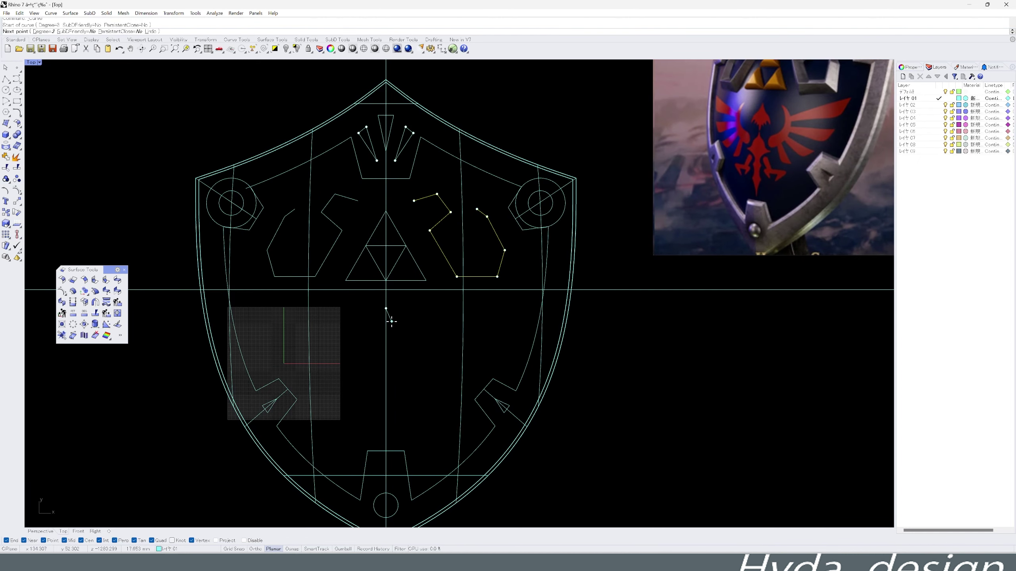
{"action": "left_click", "coordinate": [391, 321]}
{"action": "left_click", "coordinate": [403, 332]}
{"action": "key", "text": "Return"}
{"action": "key", "text": "Return"}
Draw the scalloped half of the emblem top, starting on the centre line.
{"action": "scroll", "coordinate": [400, 356], "scroll_direction": "up", "scroll_amount": 1}
{"action": "left_click", "coordinate": [383, 375]}
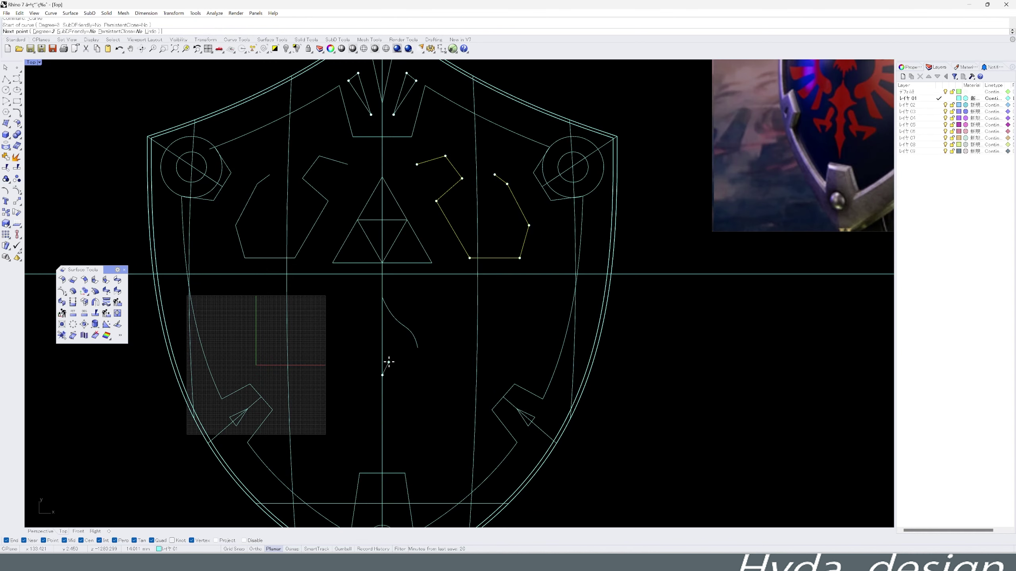
{"action": "scroll", "coordinate": [387, 358], "scroll_direction": "up", "scroll_amount": 3}
{"action": "left_click", "coordinate": [383, 354]}
{"action": "left_click", "coordinate": [393, 367]}
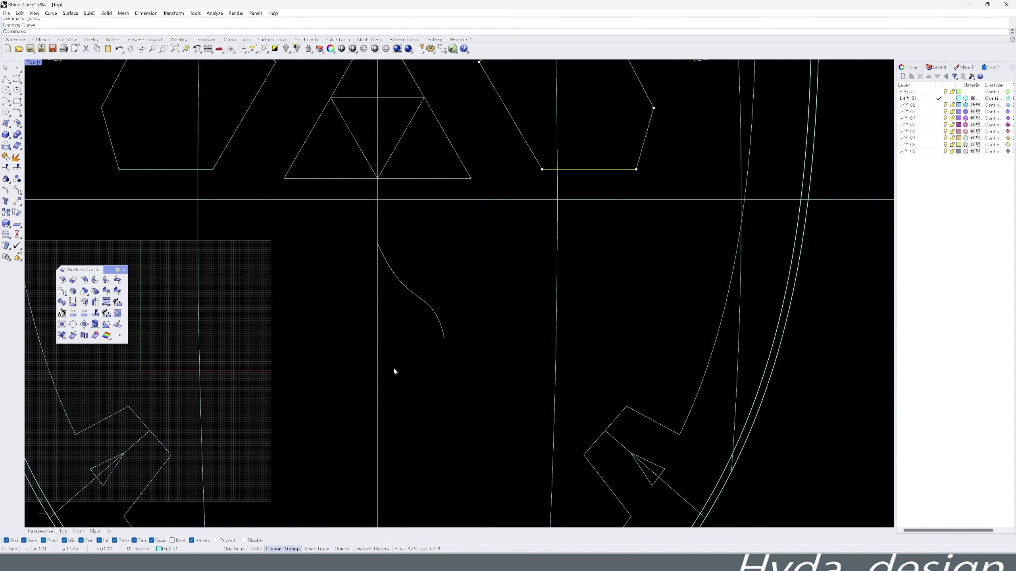
{"action": "left_click", "coordinate": [399, 359]}
{"action": "left_click", "coordinate": [400, 335]}
{"action": "left_click", "coordinate": [407, 338]}
{"action": "left_click", "coordinate": [414, 356]}
{"action": "left_click", "coordinate": [414, 332]}
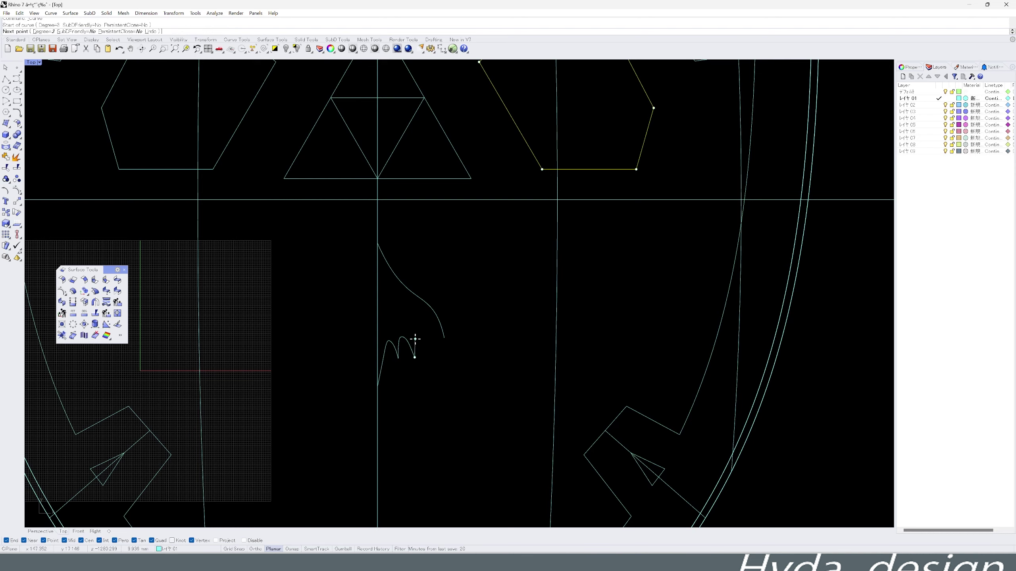
{"action": "scroll", "coordinate": [444, 345], "scroll_direction": "down", "scroll_amount": 3}
{"action": "scroll", "coordinate": [396, 381], "scroll_direction": "up", "scroll_amount": 4}
{"action": "key", "text": "Return"}
{"action": "scroll", "coordinate": [400, 372], "scroll_direction": "down", "scroll_amount": 4}
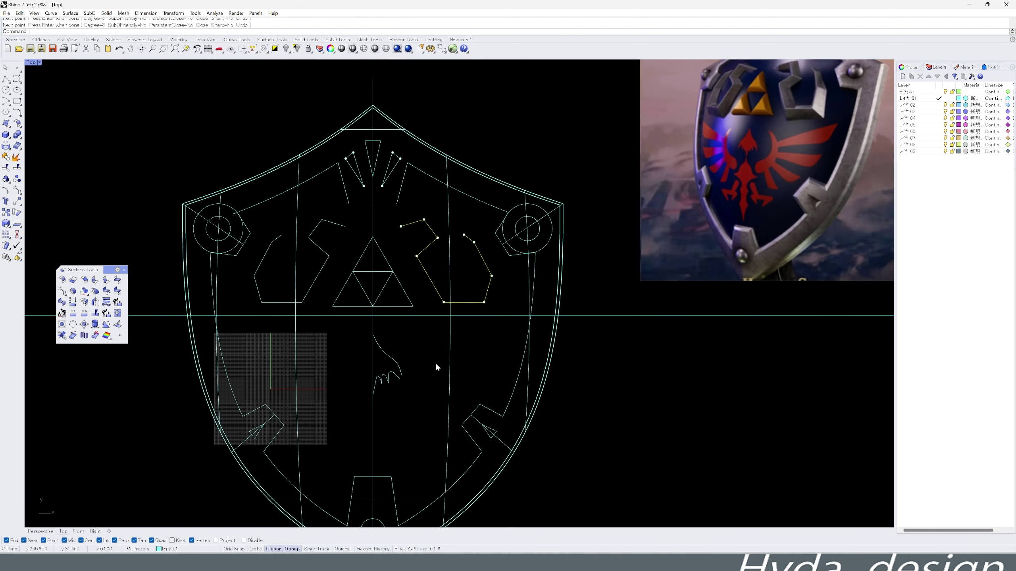
Mirror the scalloped half across the centre line and scale both halves down.
{"action": "left_click_drag", "start_coordinate": [349, 326], "coordinate": [418, 408]}
{"action": "middle_click", "coordinate": [418, 409]}
{"action": "scroll", "coordinate": [429, 398], "scroll_direction": "up", "scroll_amount": 5}
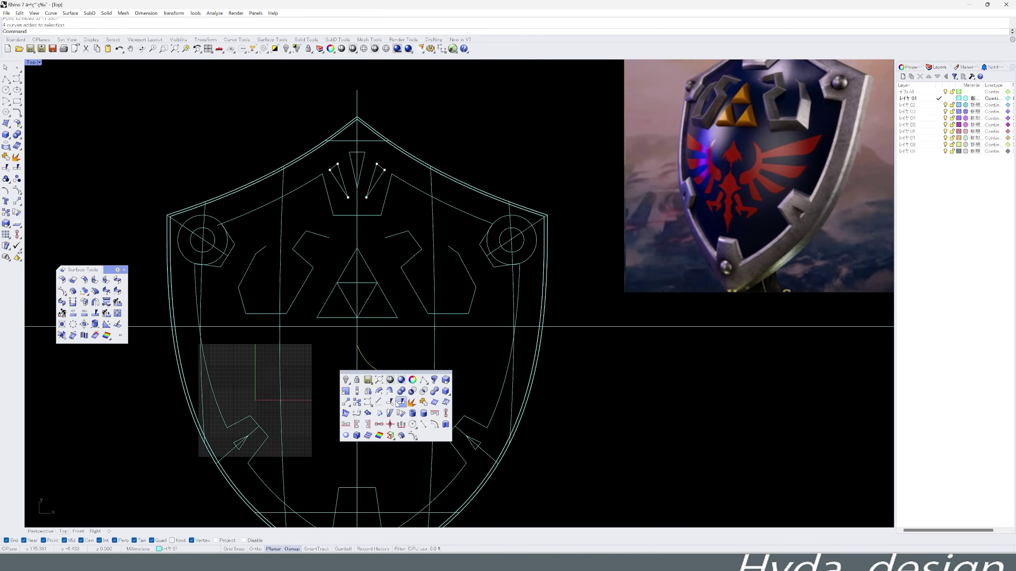
{"action": "left_click", "coordinate": [399, 404]}
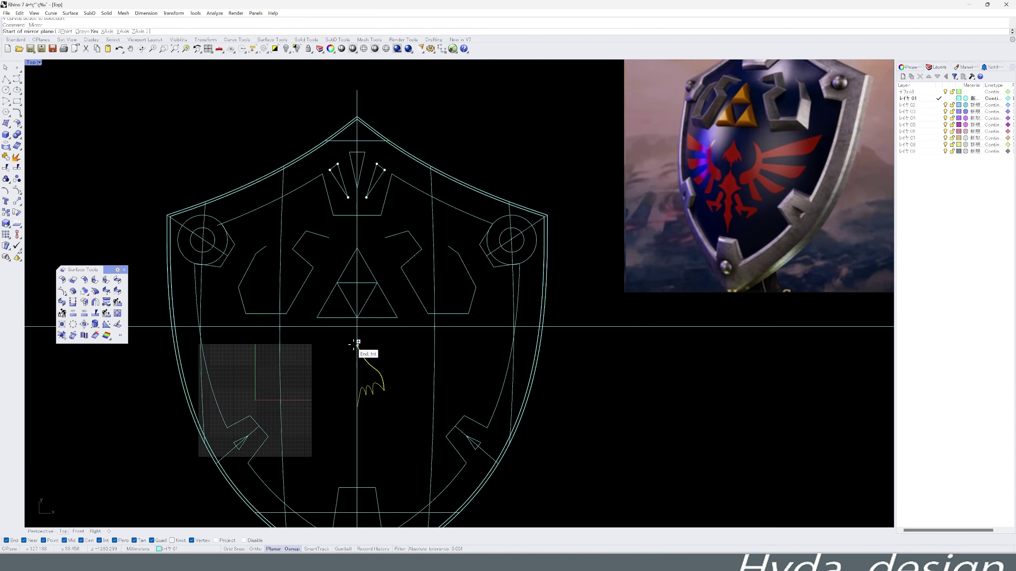
{"action": "middle_click", "coordinate": [320, 356]}
{"action": "right_click", "coordinate": [405, 400]}
{"action": "left_click", "coordinate": [356, 346]}
{"action": "left_click", "coordinate": [357, 365]}
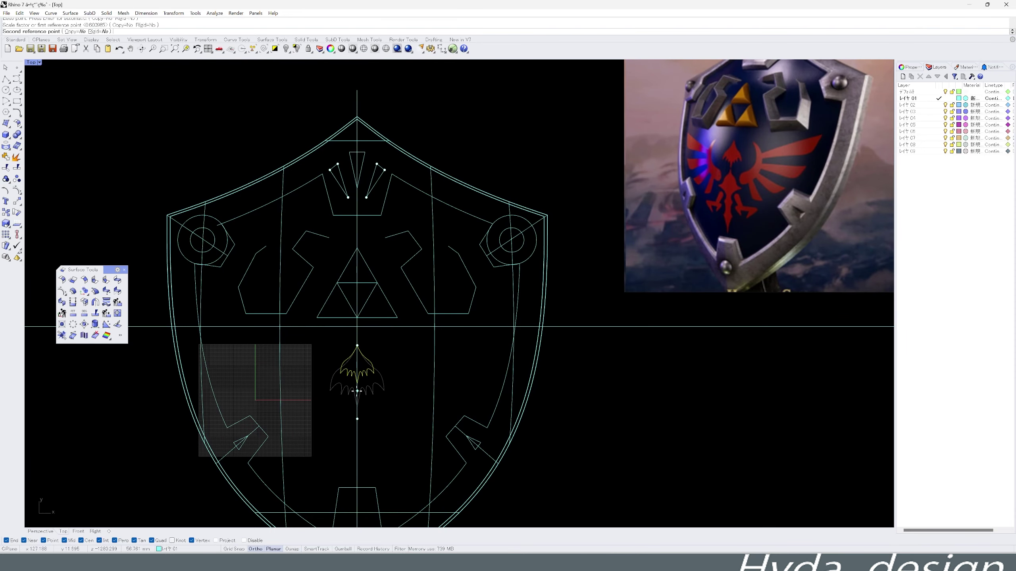
{"action": "right_click_drag", "start_coordinate": [395, 406], "coordinate": [409, 404]}
{"action": "middle_click", "coordinate": [410, 404]}
Draw the crescent curve of the emblem body.
{"action": "left_click", "coordinate": [381, 403]}
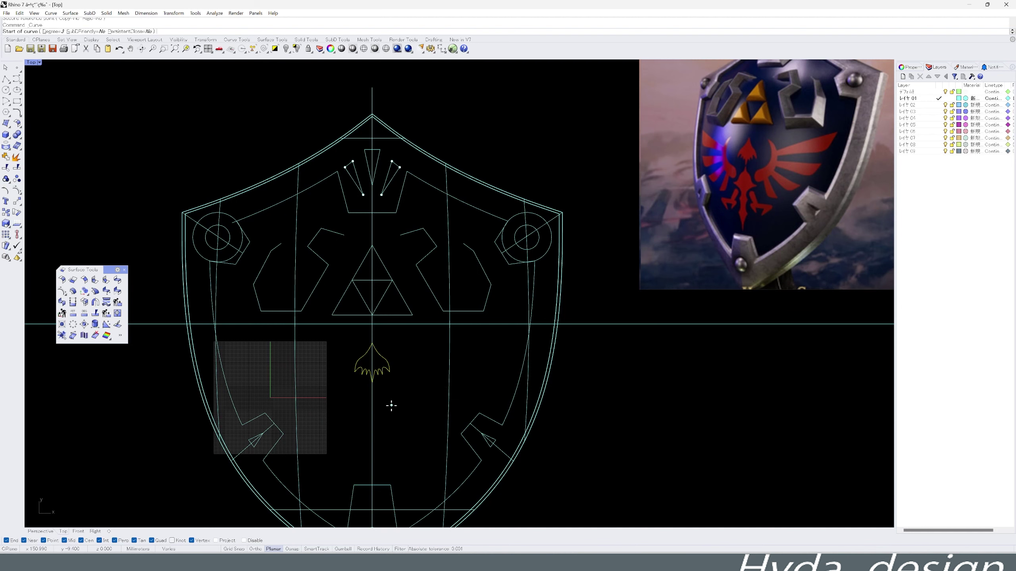
{"action": "left_click", "coordinate": [385, 401]}
{"action": "left_click", "coordinate": [387, 392]}
{"action": "left_click", "coordinate": [396, 385]}
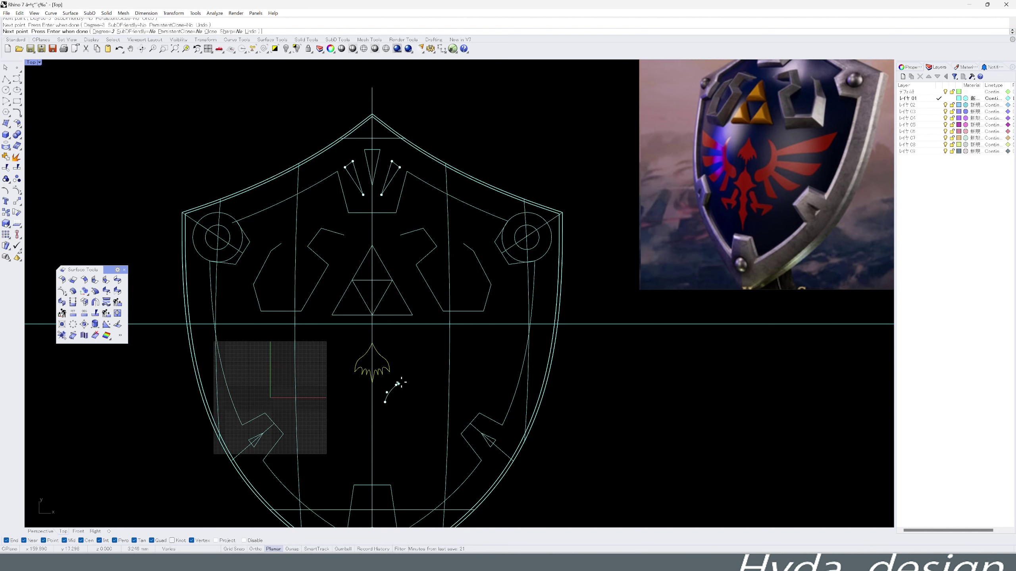
{"action": "left_click", "coordinate": [403, 337]}
{"action": "key", "text": "Return"}
{"action": "key", "text": "Return"}
{"action": "left_click", "coordinate": [403, 337]}
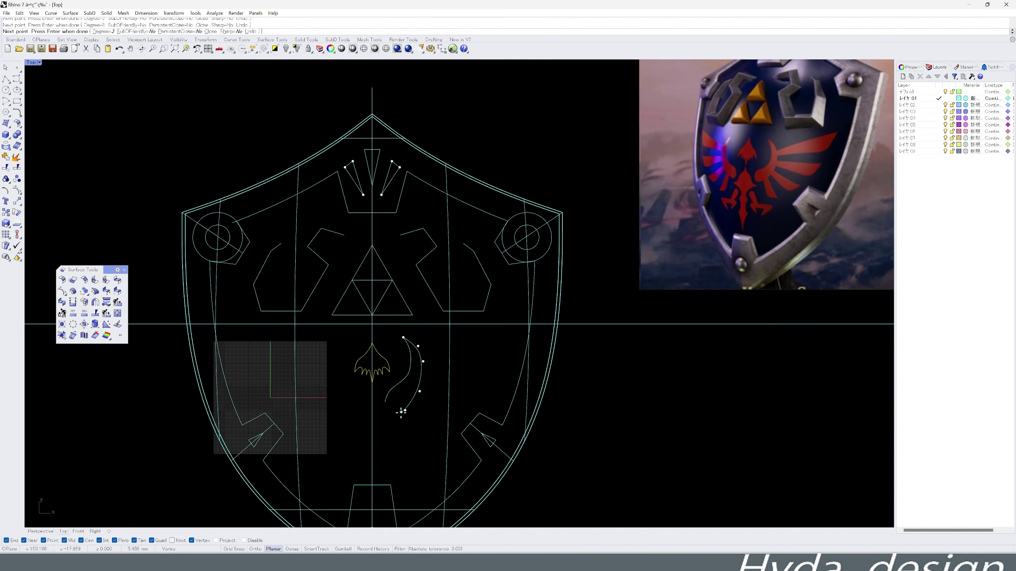
{"action": "left_click", "coordinate": [385, 401]}
{"action": "key", "text": "Return"}
{"action": "key", "text": "Return"}
{"action": "scroll", "coordinate": [405, 409], "scroll_direction": "down", "scroll_amount": 5}
{"action": "scroll", "coordinate": [363, 420], "scroll_direction": "up", "scroll_amount": 5}
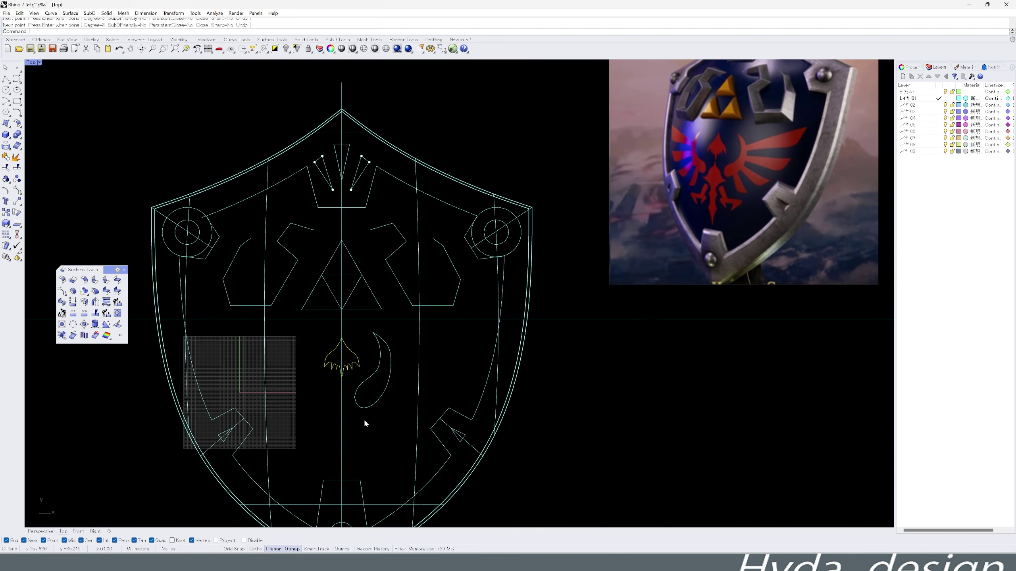
Draw two short blade-side curves below the crescent.
{"action": "left_click", "coordinate": [343, 391]}
{"action": "scroll", "coordinate": [347, 398], "scroll_direction": "up", "scroll_amount": 2}
{"action": "left_click", "coordinate": [345, 406]}
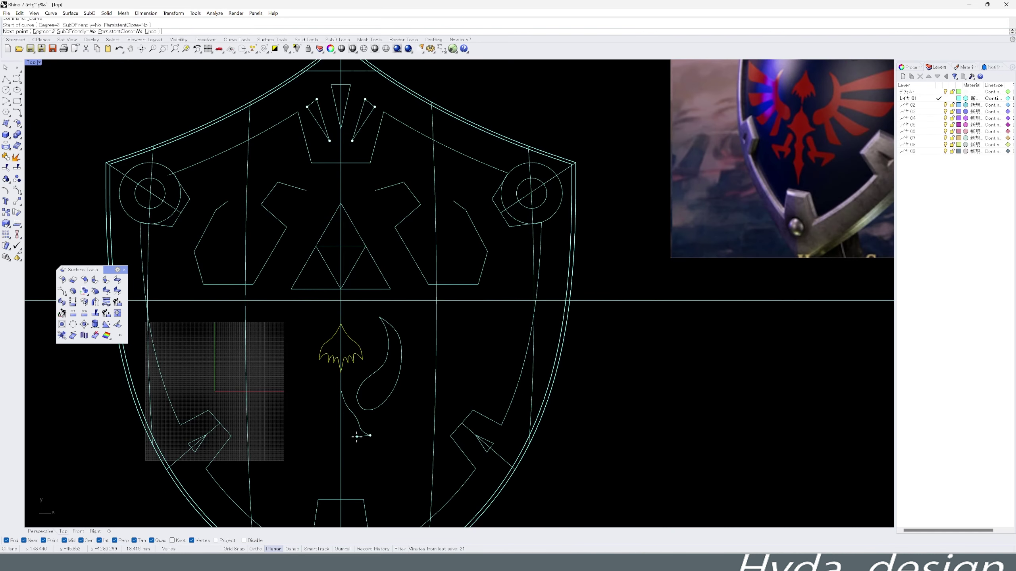
{"action": "key", "text": "Return"}
{"action": "key", "text": "Return"}
{"action": "scroll", "coordinate": [358, 425], "scroll_direction": "up", "scroll_amount": 2}
{"action": "left_click", "coordinate": [358, 421]}
{"action": "scroll", "coordinate": [359, 428], "scroll_direction": "down", "scroll_amount": 4}
{"action": "scroll", "coordinate": [359, 428], "scroll_direction": "up", "scroll_amount": 2}
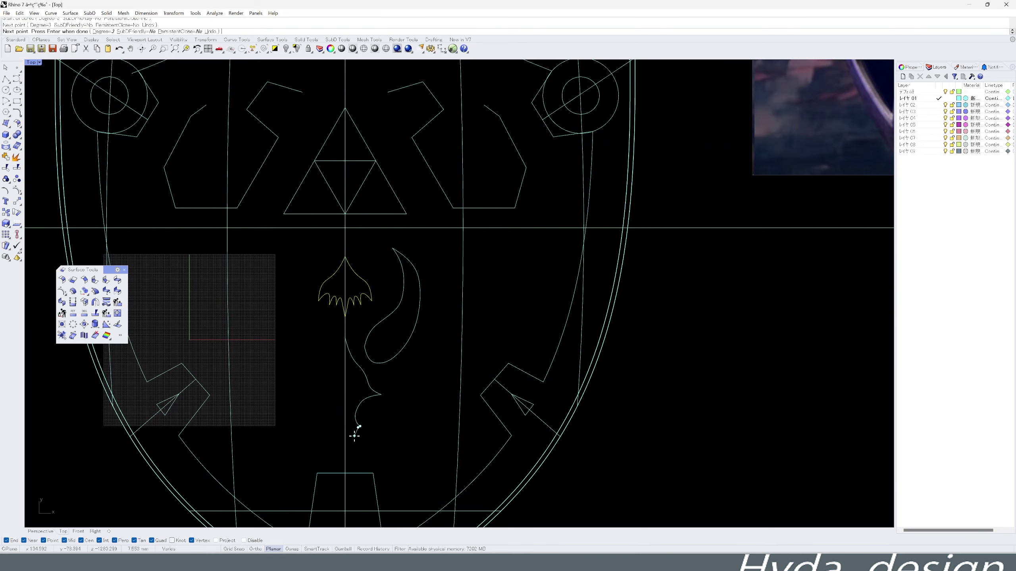
{"action": "left_click", "coordinate": [358, 445]}
{"action": "scroll", "coordinate": [360, 448], "scroll_direction": "down", "scroll_amount": 2}
{"action": "scroll", "coordinate": [360, 450], "scroll_direction": "up", "scroll_amount": 2}
{"action": "scroll", "coordinate": [360, 444], "scroll_direction": "up", "scroll_amount": 2}
{"action": "key", "text": "Return"}
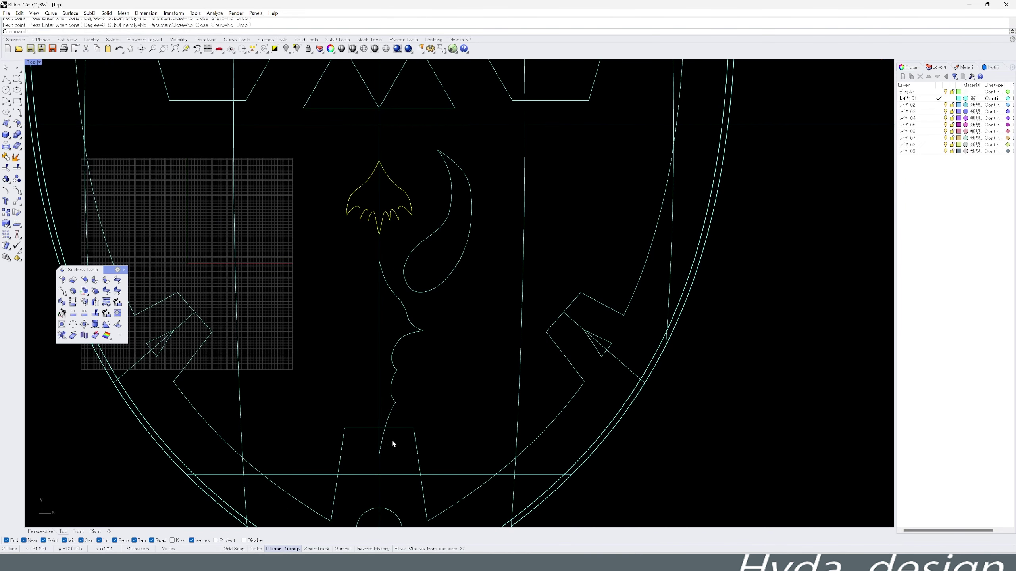
{"action": "scroll", "coordinate": [391, 438], "scroll_direction": "down", "scroll_amount": 3}
Mirror the blade curve across the centre line and stretch both halves lengthwise with Scale1D.
{"action": "left_click", "coordinate": [386, 280]}
{"action": "left_click", "coordinate": [385, 360]}
{"action": "scroll", "coordinate": [352, 351], "scroll_direction": "down", "scroll_amount": 2}
{"action": "scroll", "coordinate": [353, 355], "scroll_direction": "up", "scroll_amount": 2}
{"action": "left_click_drag", "start_coordinate": [336, 318], "coordinate": [386, 416]}
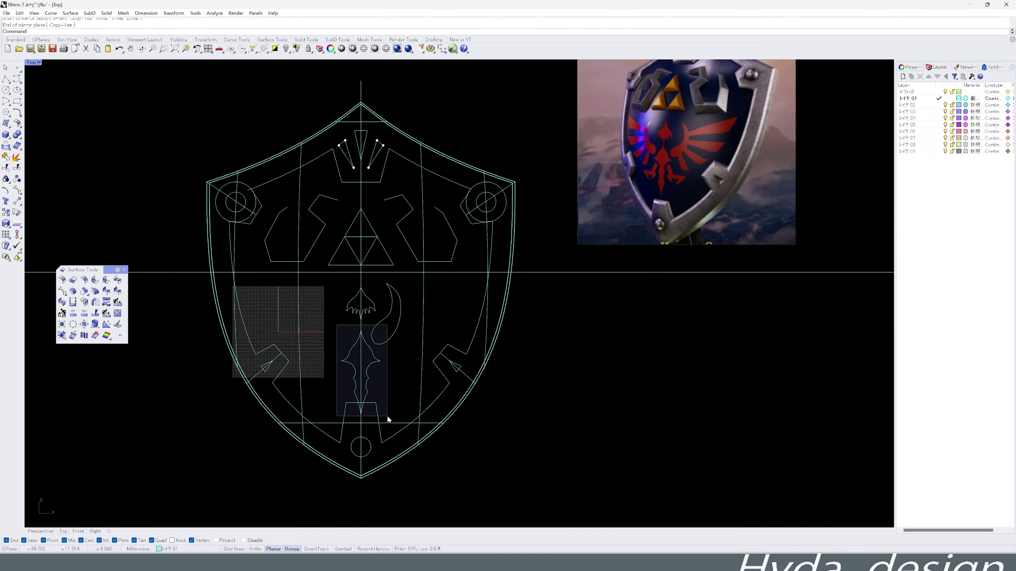
{"action": "type", "text": "Scale1D"}
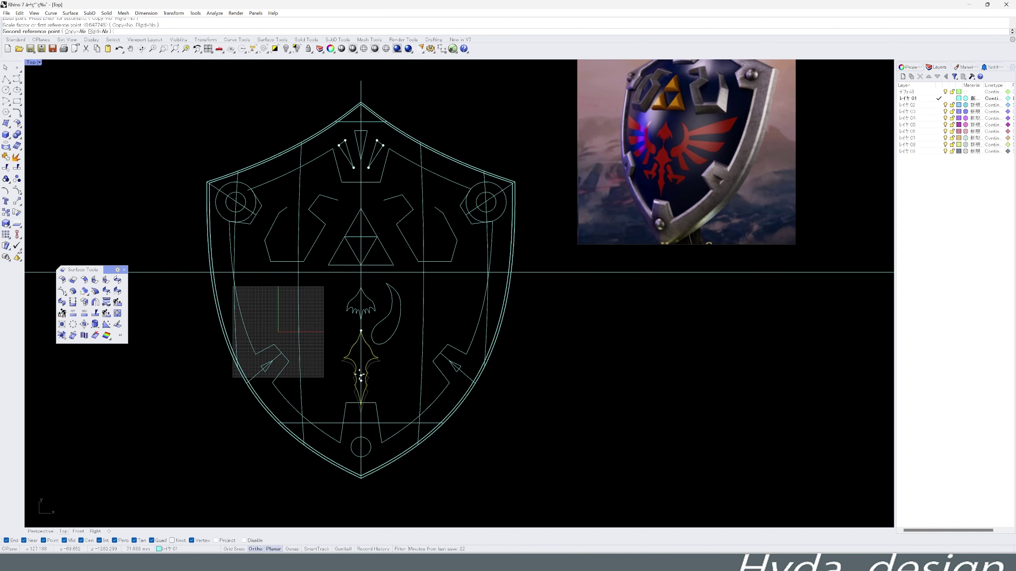
{"action": "key", "text": "Return"}
{"action": "scroll", "coordinate": [362, 419], "scroll_direction": "up", "scroll_amount": 2}
{"action": "left_click", "coordinate": [360, 426]}
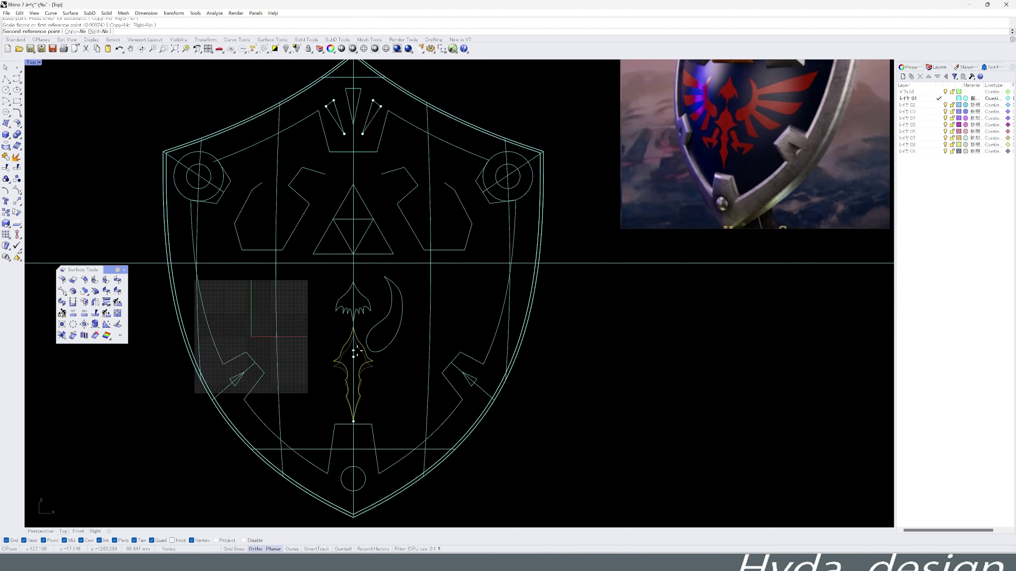
{"action": "right_click_drag", "start_coordinate": [380, 380], "coordinate": [369, 400]}
{"action": "middle_click", "coordinate": [385, 396]}
Draw the hooked claw curve beside the blade.
{"action": "left_click", "coordinate": [385, 396]}
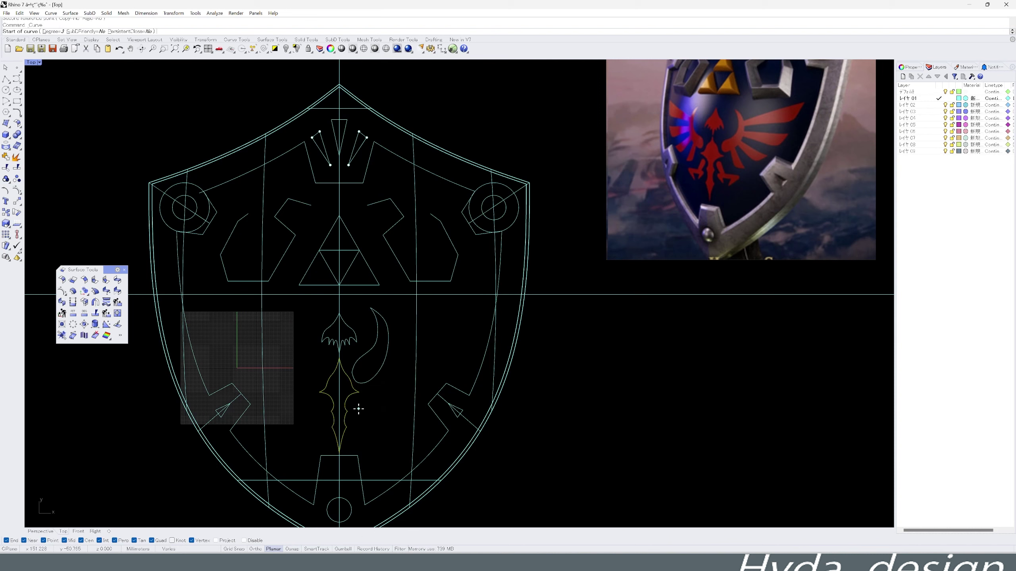
{"action": "scroll", "coordinate": [359, 408], "scroll_direction": "up", "scroll_amount": 1}
{"action": "left_click", "coordinate": [348, 405]}
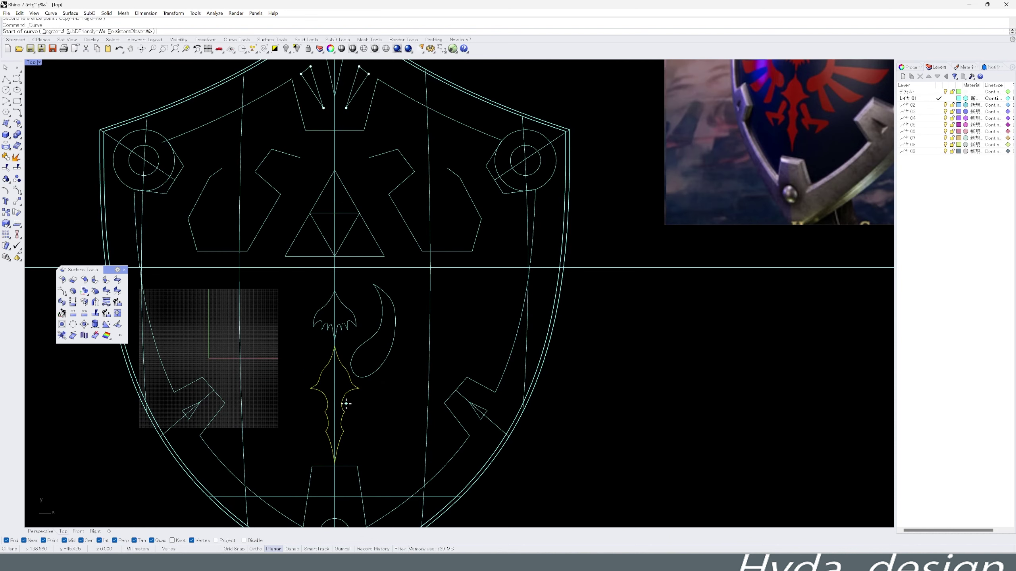
{"action": "key", "text": "Escape"}
{"action": "key", "text": "Return"}
{"action": "left_click", "coordinate": [365, 421]}
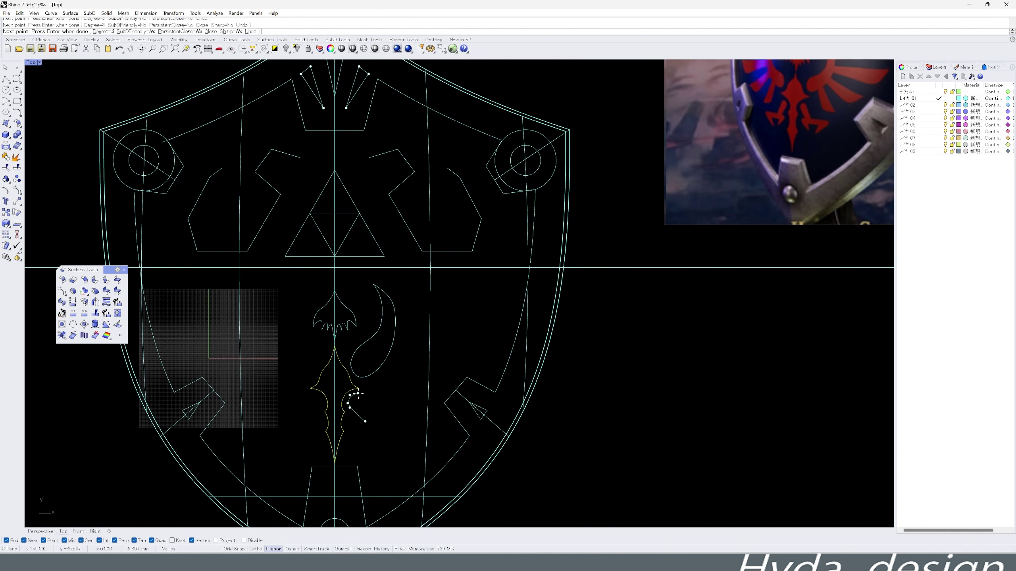
{"action": "left_click", "coordinate": [357, 435]}
{"action": "left_click", "coordinate": [354, 430]}
{"action": "left_click", "coordinate": [351, 423]}
{"action": "scroll", "coordinate": [380, 449], "scroll_direction": "up", "scroll_amount": 2}
{"action": "key", "text": "Return"}
{"action": "left_click", "coordinate": [374, 449]}
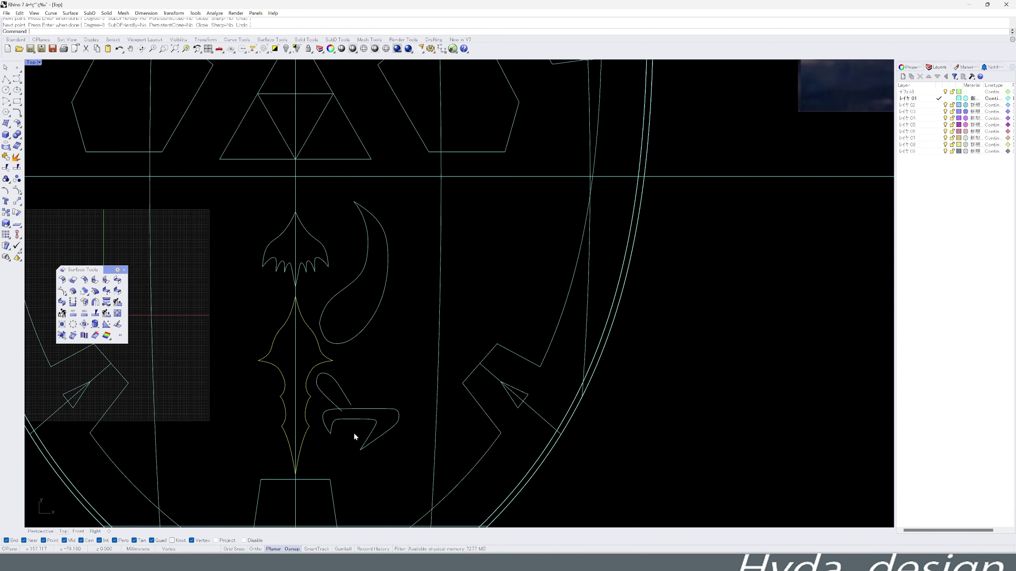
Turn on the hook's control points and move them to reshape the talon.
{"action": "key", "text": "F10"}
{"action": "scroll", "coordinate": [319, 436], "scroll_direction": "up", "scroll_amount": 3}
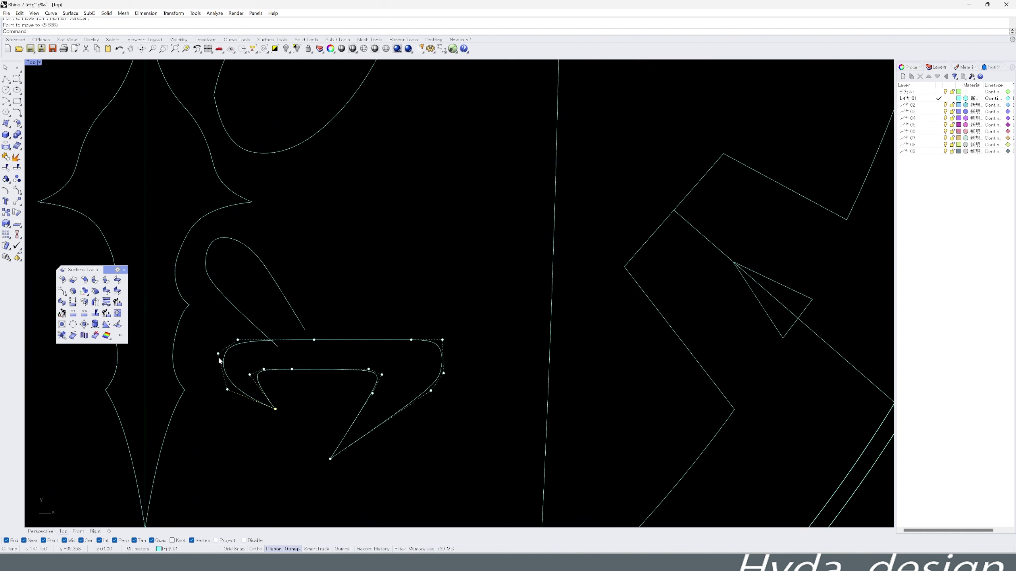
{"action": "middle_click", "coordinate": [219, 360]}
{"action": "left_click", "coordinate": [193, 381]}
{"action": "left_click", "coordinate": [218, 363]}
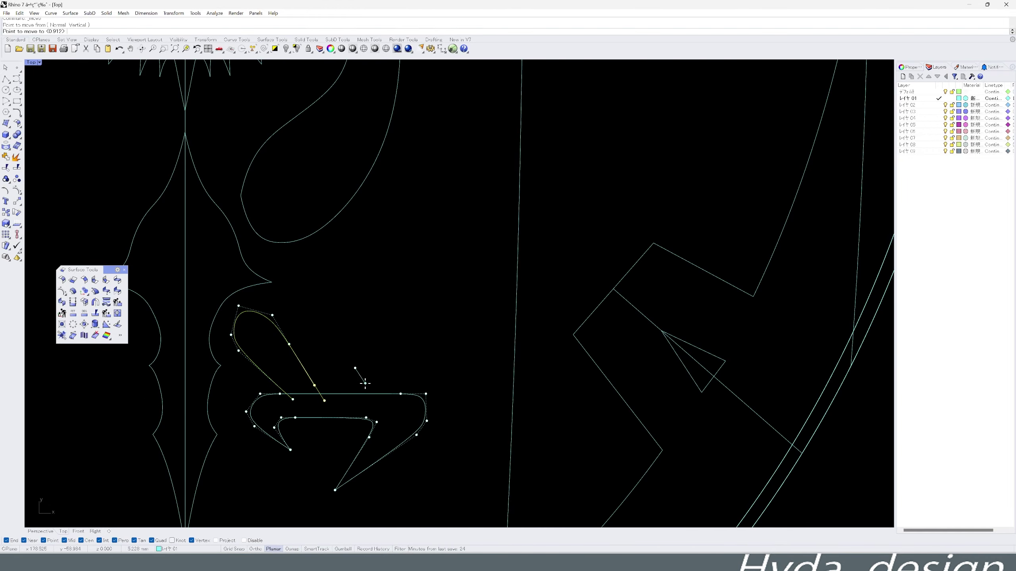
{"action": "left_click", "coordinate": [365, 384]}
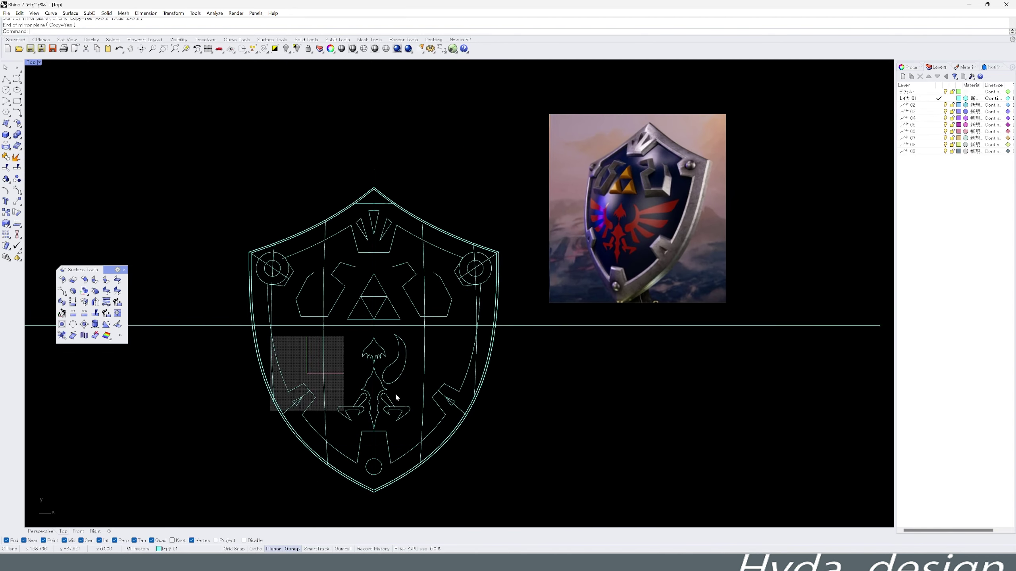
Draw the first tapered feather curve on the eagle's right wing.
{"action": "scroll", "coordinate": [411, 396], "scroll_direction": "up", "scroll_amount": 3}
{"action": "middle_click", "coordinate": [406, 406]}
{"action": "left_click", "coordinate": [427, 386]}
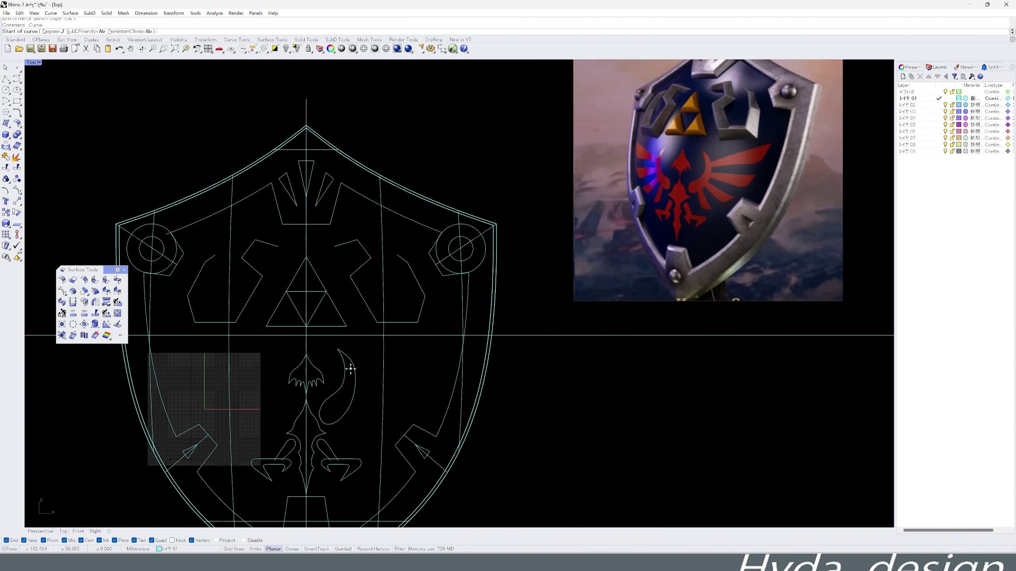
{"action": "left_click", "coordinate": [448, 335]}
{"action": "left_click", "coordinate": [441, 354]}
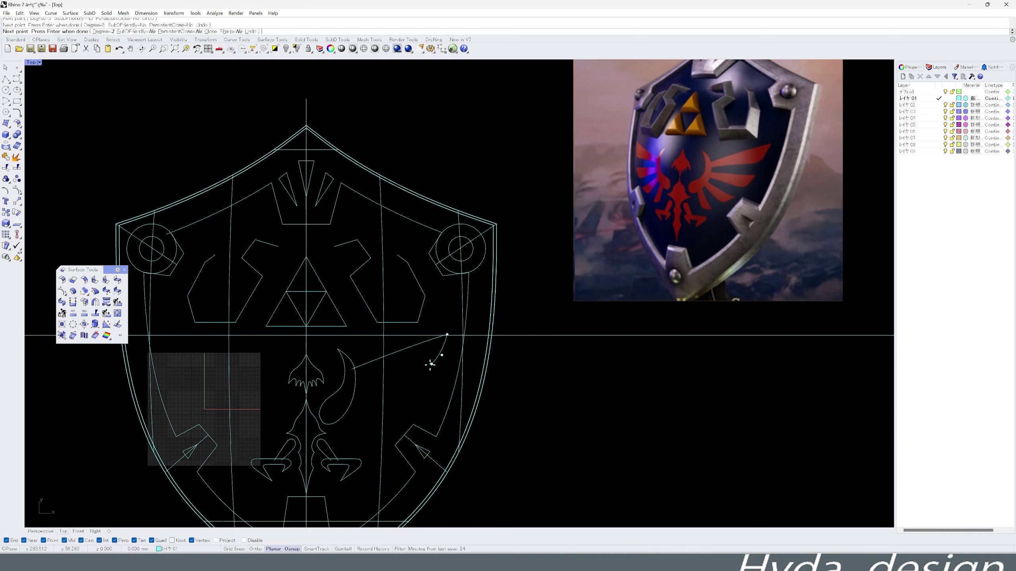
{"action": "left_click", "coordinate": [353, 377]}
{"action": "key", "text": "Return"}
{"action": "key", "text": "Return"}
Draw a closed feather curve running out from the neck and back.
{"action": "left_click", "coordinate": [328, 388]}
{"action": "left_click", "coordinate": [361, 388]}
{"action": "left_click", "coordinate": [386, 388]}
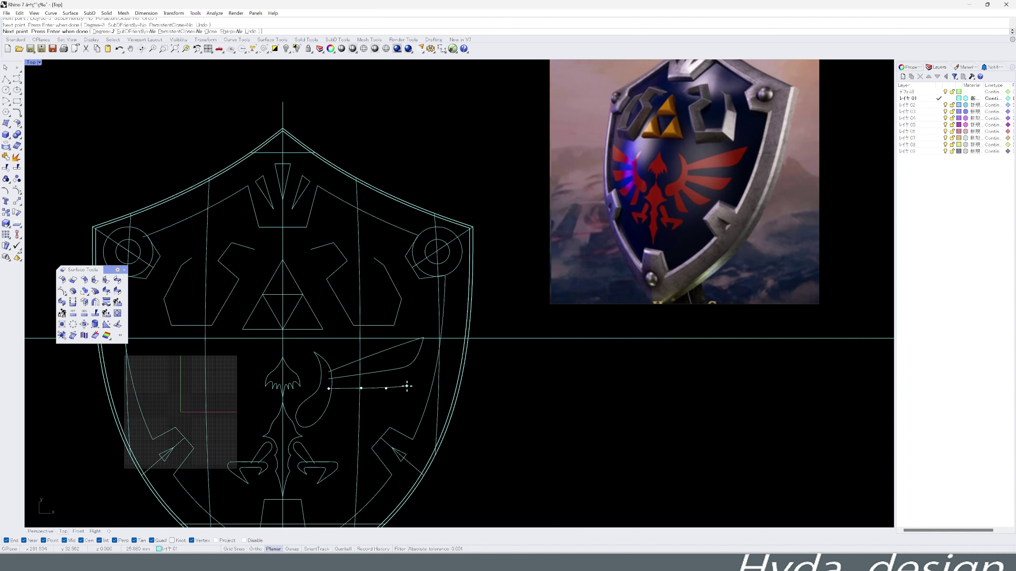
{"action": "left_click", "coordinate": [406, 386]}
{"action": "left_click", "coordinate": [387, 403]}
{"action": "left_click", "coordinate": [378, 404]}
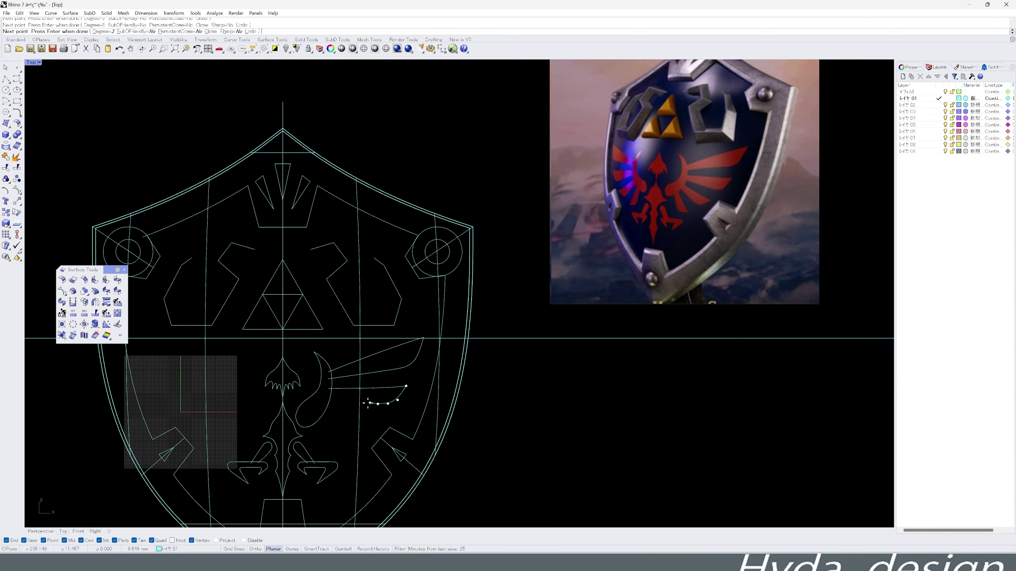
{"action": "left_click", "coordinate": [329, 396]}
{"action": "key", "text": "Return"}
{"action": "key", "text": "Return"}
Add two more short feather curves continuing from the previous feather's end.
{"action": "right_click_drag", "start_coordinate": [328, 395], "coordinate": [364, 385]}
{"action": "left_click", "coordinate": [361, 392]}
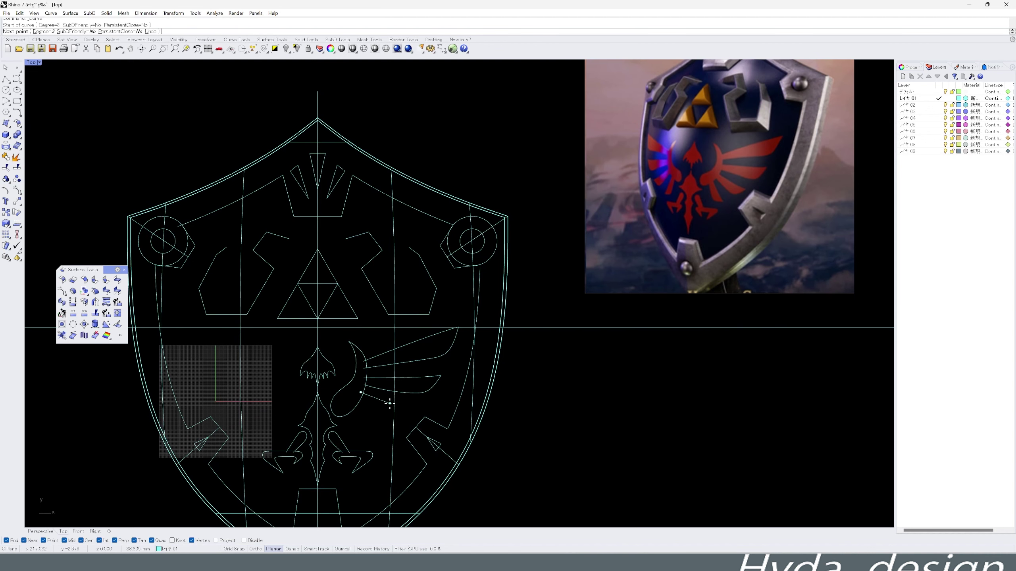
{"action": "key", "text": "Return"}
{"action": "left_click", "coordinate": [414, 412]}
{"action": "left_click", "coordinate": [403, 422]}
{"action": "key", "text": "Return"}
{"action": "key", "text": "Return"}
Draw the lowest right-wing feather curve, then select the eagle's neck curve.
{"action": "right_click_drag", "start_coordinate": [358, 400], "coordinate": [388, 387]}
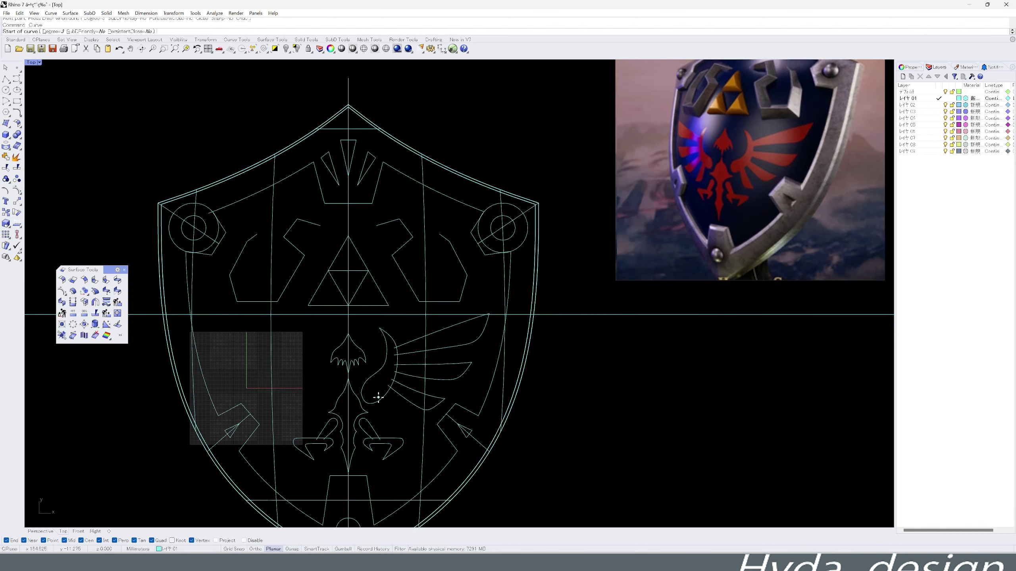
{"action": "key", "text": "Return"}
{"action": "key", "text": "Return"}
{"action": "left_click", "coordinate": [412, 419]}
{"action": "scroll", "coordinate": [377, 400], "scroll_direction": "up", "scroll_amount": 2}
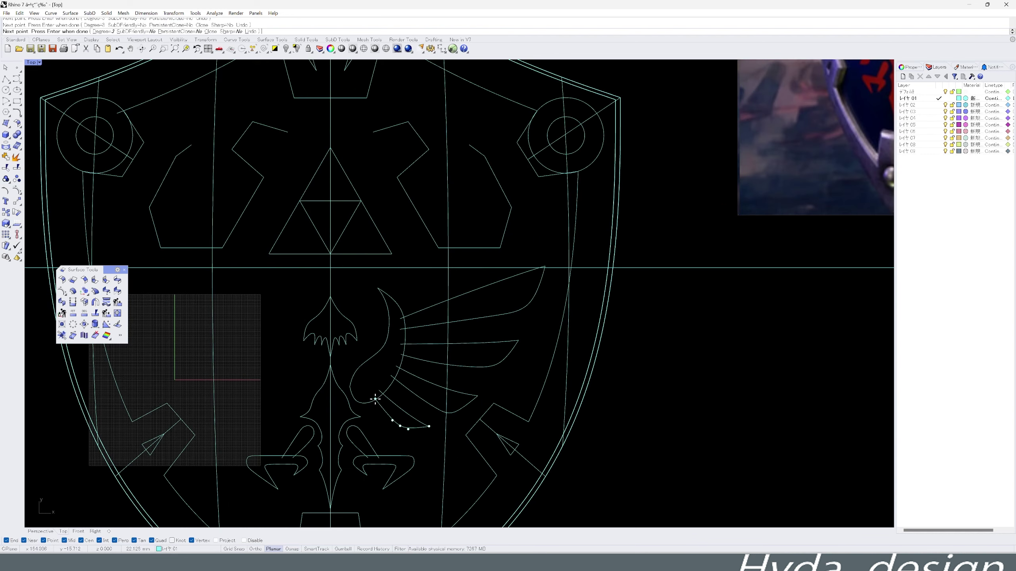
{"action": "scroll", "coordinate": [378, 397], "scroll_direction": "down", "scroll_amount": 5}
{"action": "scroll", "coordinate": [431, 413], "scroll_direction": "up", "scroll_amount": 5}
{"action": "key", "text": "Return"}
{"action": "left_click", "coordinate": [367, 375]}
{"action": "scroll", "coordinate": [364, 397], "scroll_direction": "up", "scroll_amount": 2}
Extend the neck curve with a straight end and move one of its points.
{"action": "middle_click", "coordinate": [365, 402]}
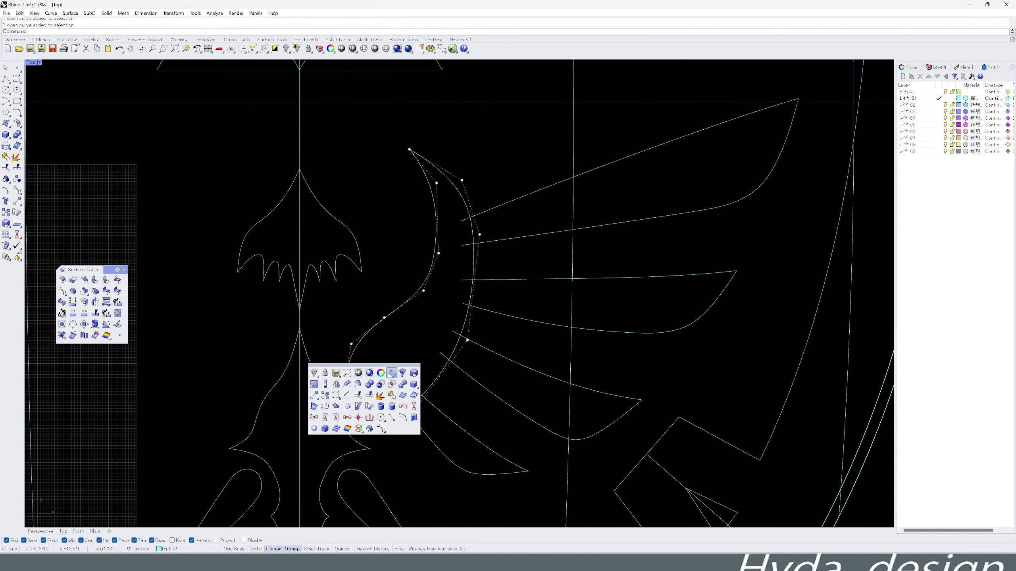
{"action": "left_click", "coordinate": [393, 373]}
{"action": "scroll", "coordinate": [344, 356], "scroll_direction": "up", "scroll_amount": 2}
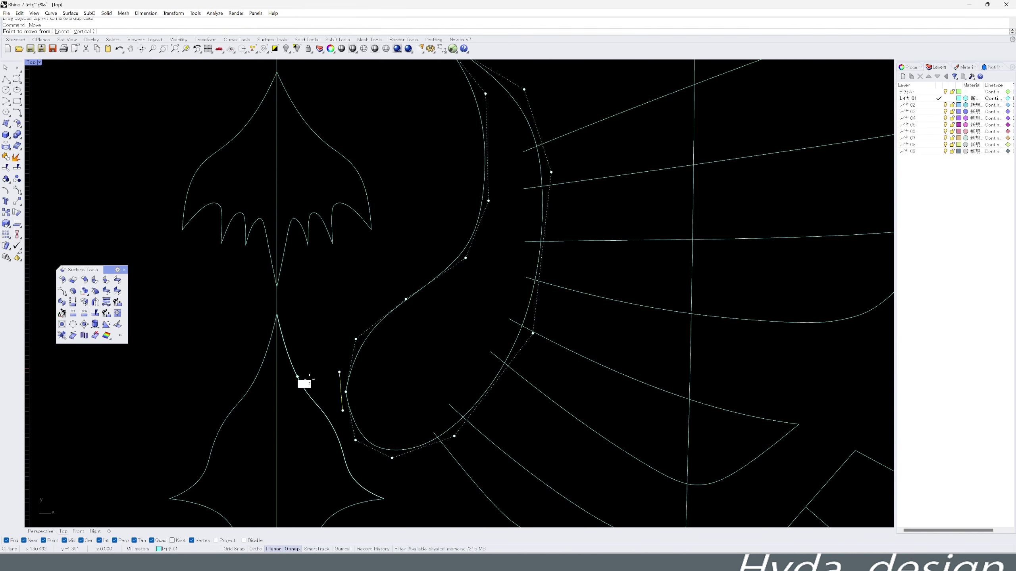
{"action": "middle_click", "coordinate": [360, 360]}
{"action": "left_click", "coordinate": [348, 396]}
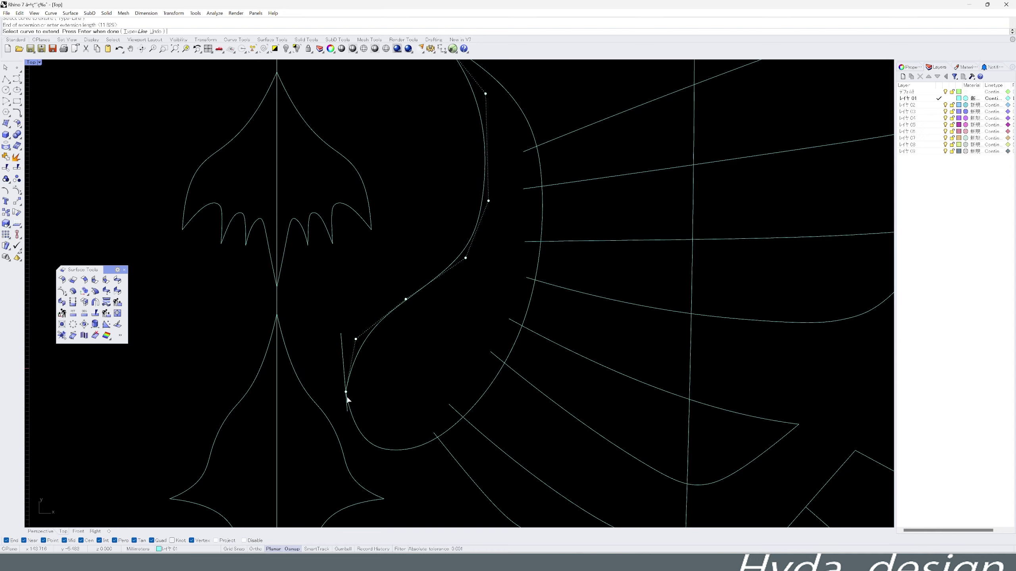
{"action": "middle_click", "coordinate": [358, 360]}
{"action": "left_click", "coordinate": [352, 352]}
{"action": "left_click", "coordinate": [355, 339]}
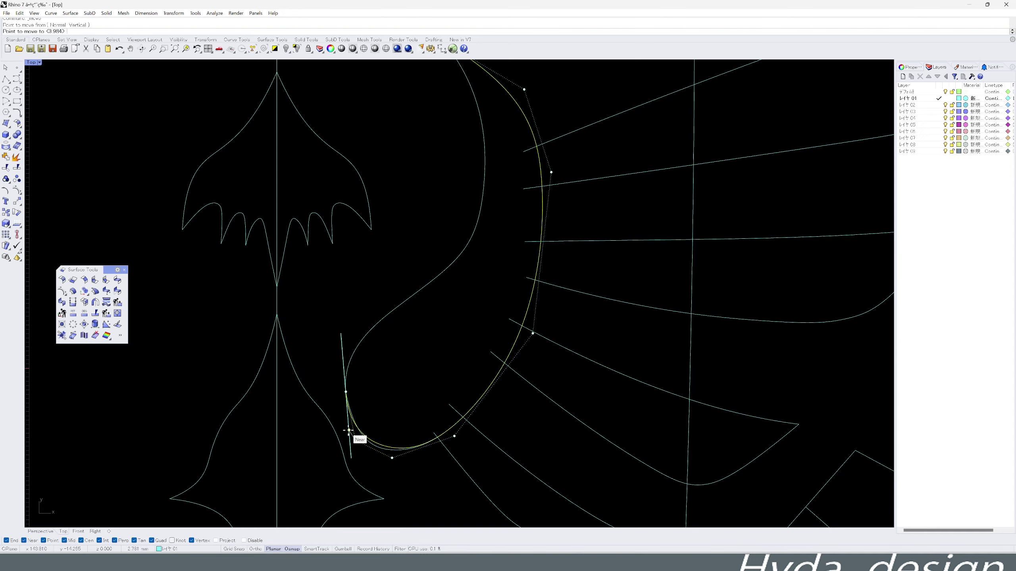
{"action": "scroll", "coordinate": [412, 369], "scroll_direction": "down", "scroll_amount": 6}
{"action": "scroll", "coordinate": [360, 384], "scroll_direction": "up", "scroll_amount": 1}
Scale and then shear the neck curve toward the feathers.
{"action": "middle_click", "coordinate": [314, 349]}
{"action": "left_click", "coordinate": [339, 378]}
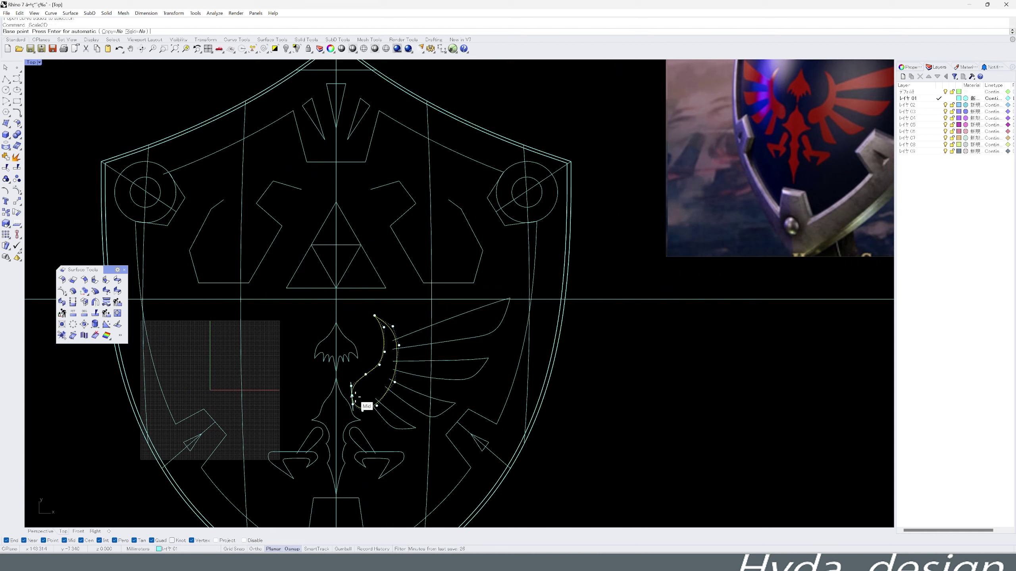
{"action": "left_click", "coordinate": [352, 395]}
{"action": "left_click", "coordinate": [418, 395]}
{"action": "middle_click", "coordinate": [409, 401]}
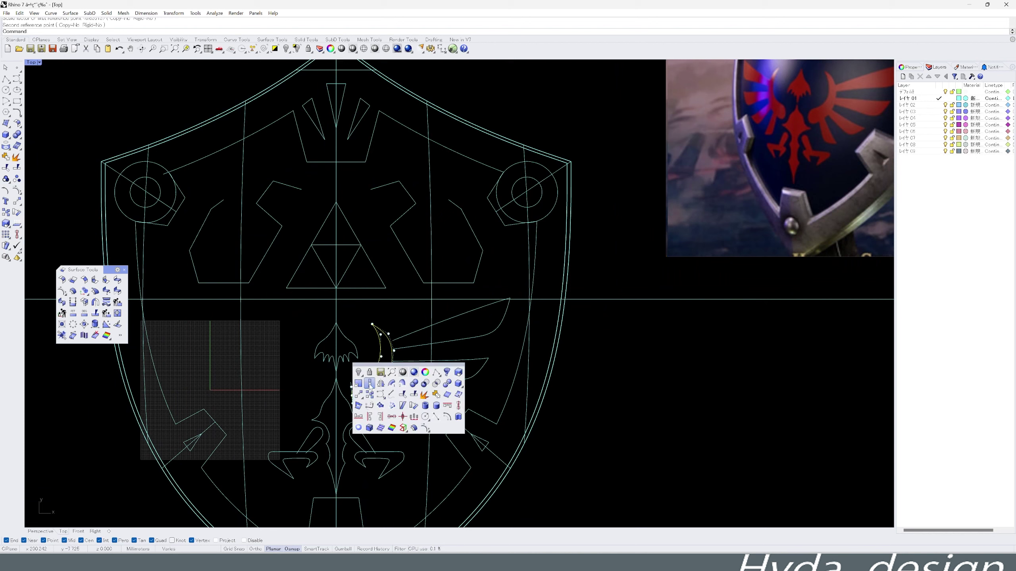
{"action": "left_click", "coordinate": [412, 396]}
{"action": "left_click", "coordinate": [352, 402]}
{"action": "left_click", "coordinate": [373, 325]}
{"action": "left_click", "coordinate": [400, 351]}
Rotate the neck curve around its lower end point.
{"action": "middle_click", "coordinate": [351, 403]}
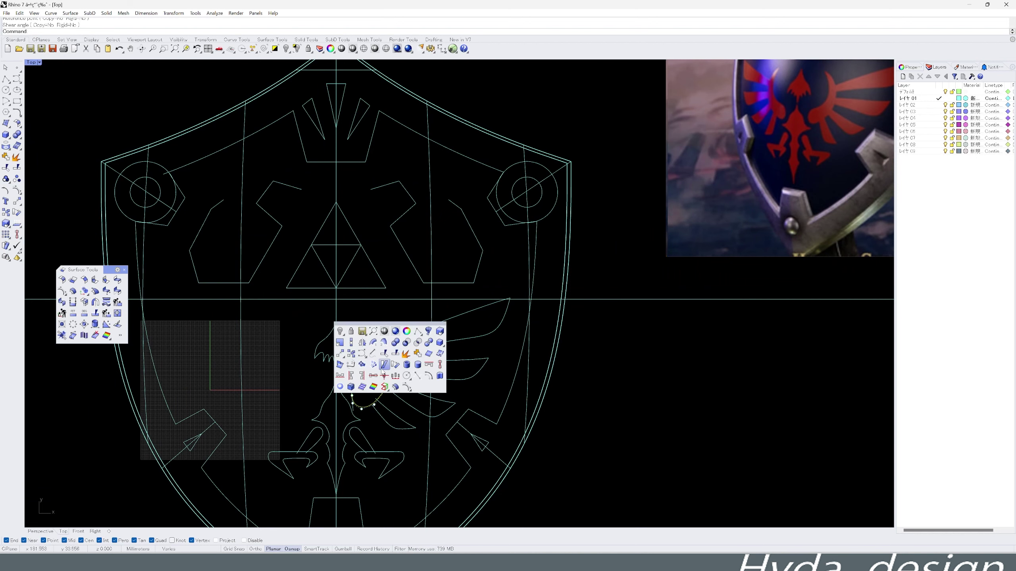
{"action": "left_click", "coordinate": [360, 349]}
{"action": "left_click", "coordinate": [352, 396]}
{"action": "left_click", "coordinate": [384, 332]}
{"action": "left_click", "coordinate": [390, 369]}
{"action": "scroll", "coordinate": [390, 369], "scroll_direction": "up", "scroll_amount": 10}
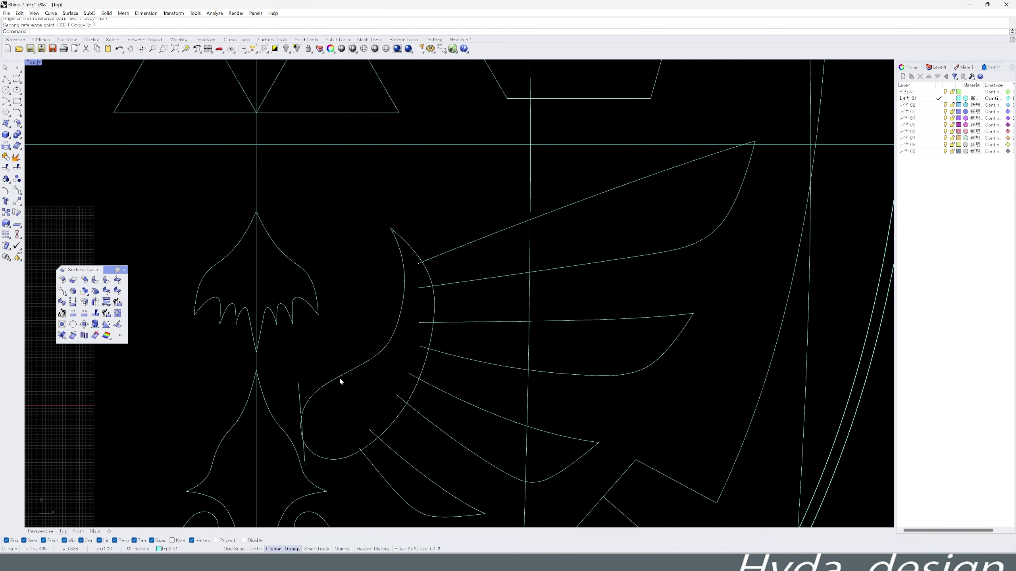
{"action": "middle_click", "coordinate": [339, 377]}
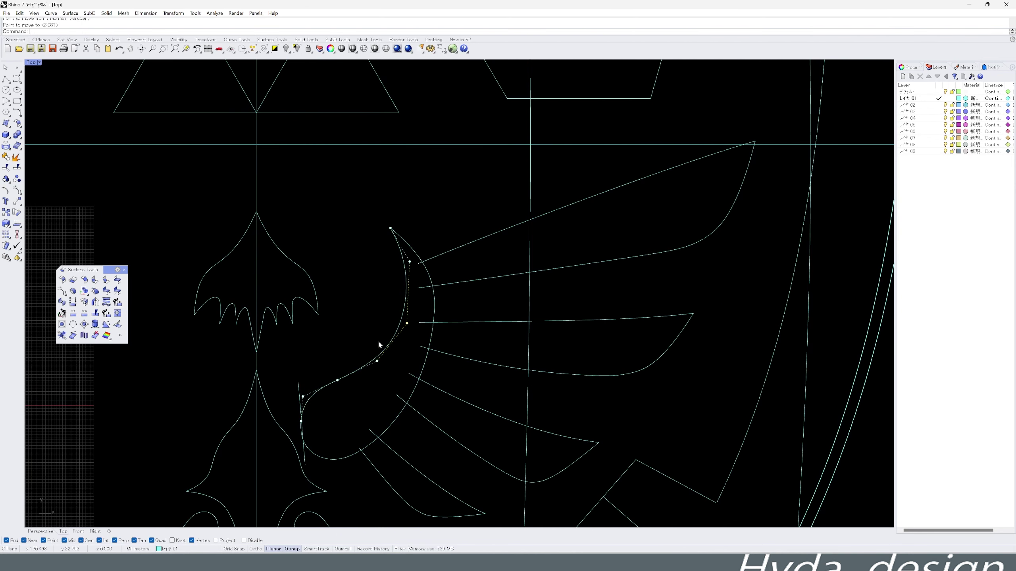
{"action": "scroll", "coordinate": [378, 339], "scroll_direction": "up", "scroll_amount": 2}
Turn on the neck curve's control points and move three of them to smooth it.
{"action": "left_click", "coordinate": [323, 381]}
{"action": "key", "text": "F10"}
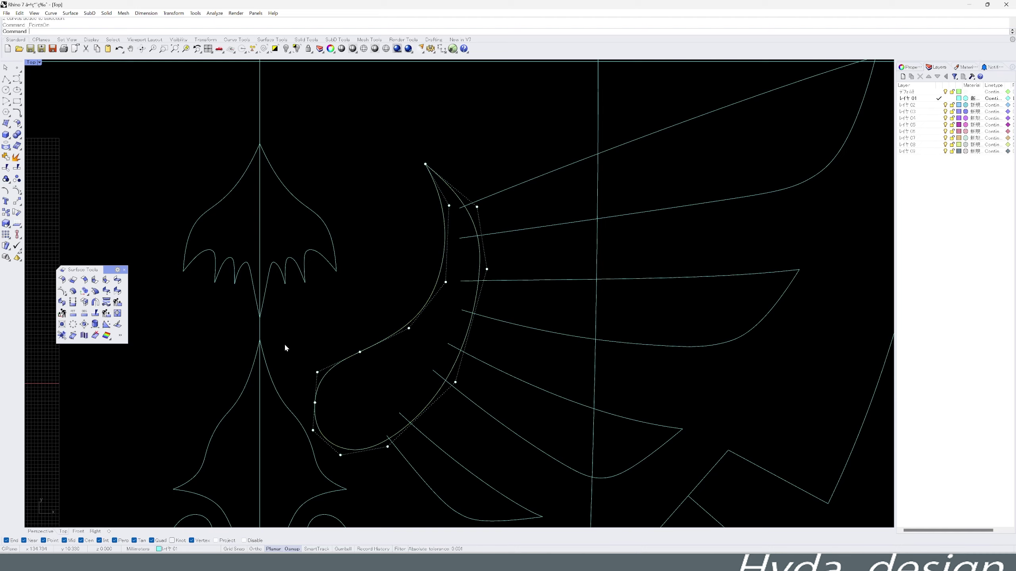
{"action": "middle_click", "coordinate": [270, 389]}
{"action": "left_click", "coordinate": [276, 400]}
{"action": "left_click_drag", "start_coordinate": [322, 432], "coordinate": [308, 372]}
{"action": "key", "text": "Return"}
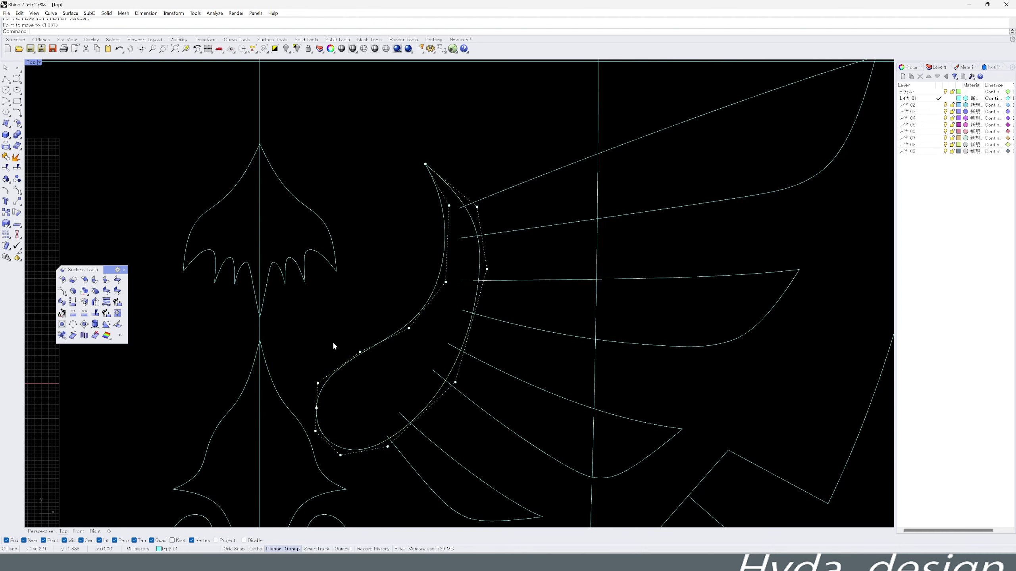
{"action": "middle_click", "coordinate": [334, 346]}
{"action": "left_click", "coordinate": [351, 355]}
{"action": "scroll", "coordinate": [351, 355], "scroll_direction": "down", "scroll_amount": 5}
{"action": "scroll", "coordinate": [345, 331], "scroll_direction": "up", "scroll_amount": 8}
{"action": "left_click", "coordinate": [341, 342]}
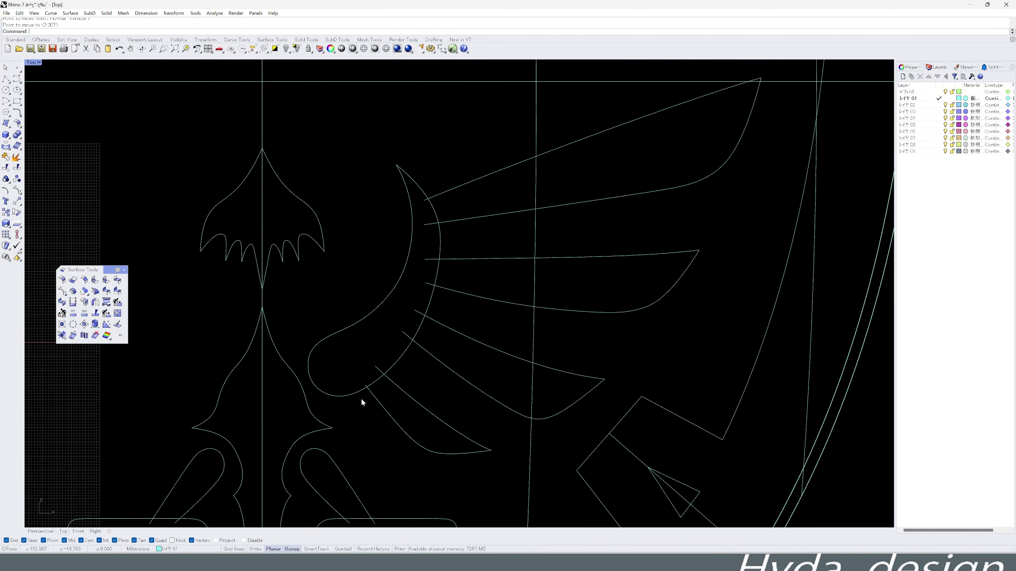
{"action": "middle_click", "coordinate": [369, 371]}
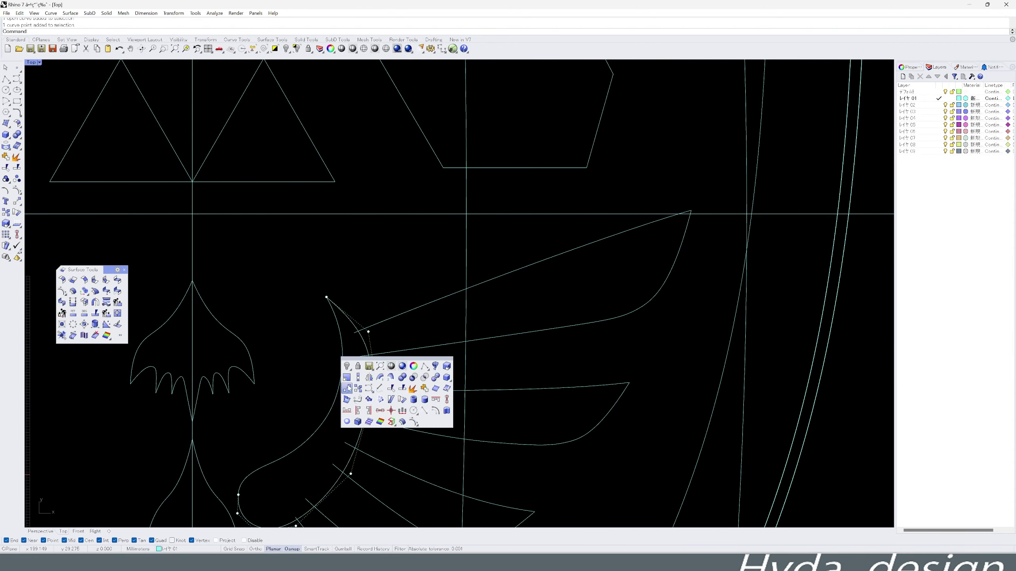
{"action": "left_click", "coordinate": [403, 391]}
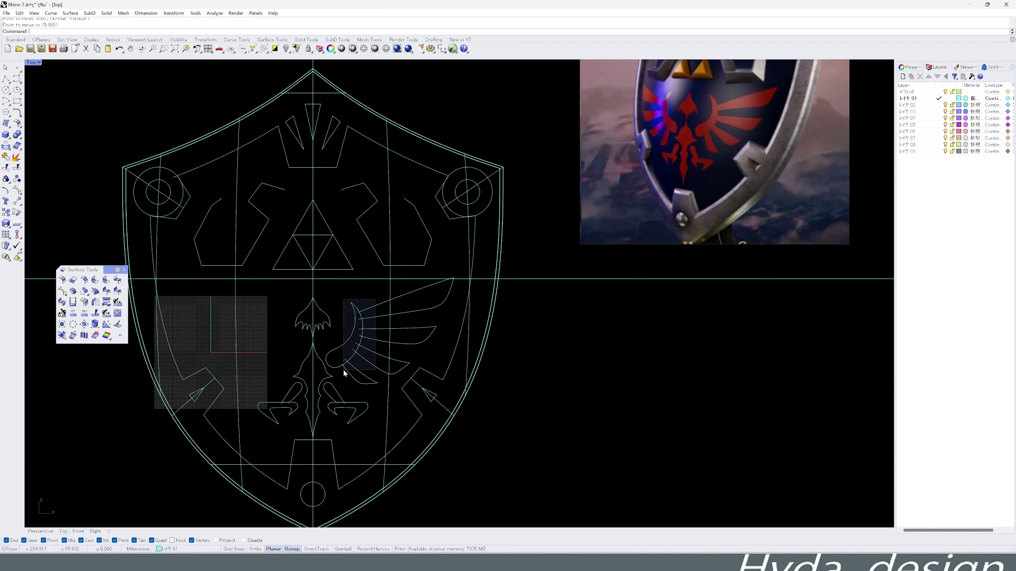
Mirror the right-wing curves across the vertical centre line to the left side.
{"action": "middle_click", "coordinate": [343, 369]}
{"action": "left_click", "coordinate": [360, 380]}
{"action": "left_click", "coordinate": [313, 368]}
{"action": "left_click", "coordinate": [313, 280]}
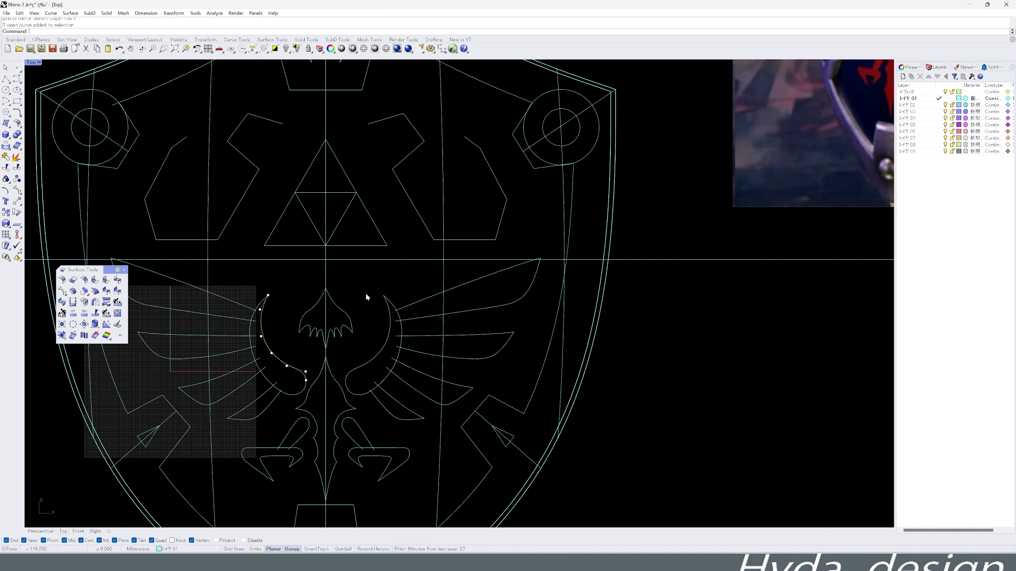
Window-select the tip control points of both neck curves and scale them.
{"action": "middle_click", "coordinate": [212, 272]}
{"action": "left_click", "coordinate": [224, 280]}
{"action": "left_click_drag", "start_coordinate": [404, 272], "coordinate": [256, 340]}
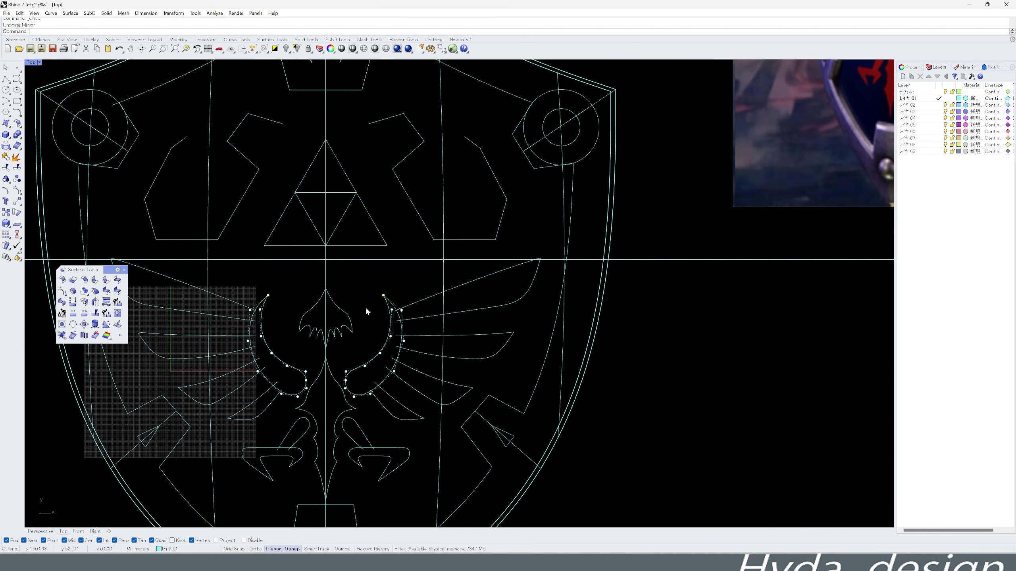
{"action": "middle_click", "coordinate": [366, 312]}
{"action": "left_click", "coordinate": [298, 304]}
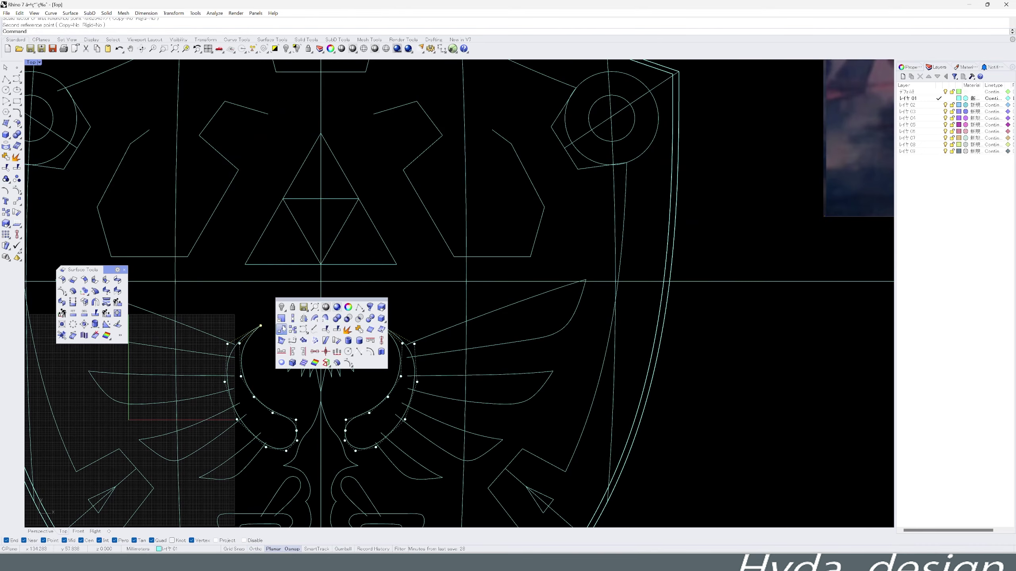
{"action": "left_click", "coordinate": [283, 329]}
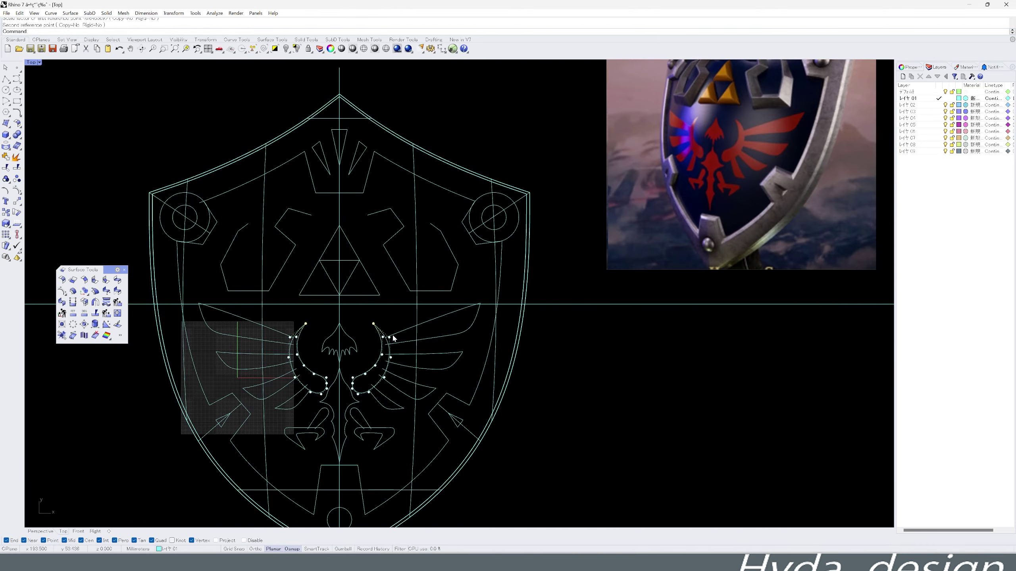
{"action": "scroll", "coordinate": [393, 338], "scroll_direction": "up", "scroll_amount": 2}
{"action": "left_click", "coordinate": [389, 307]}
{"action": "scroll", "coordinate": [396, 320], "scroll_direction": "down", "scroll_amount": 10}
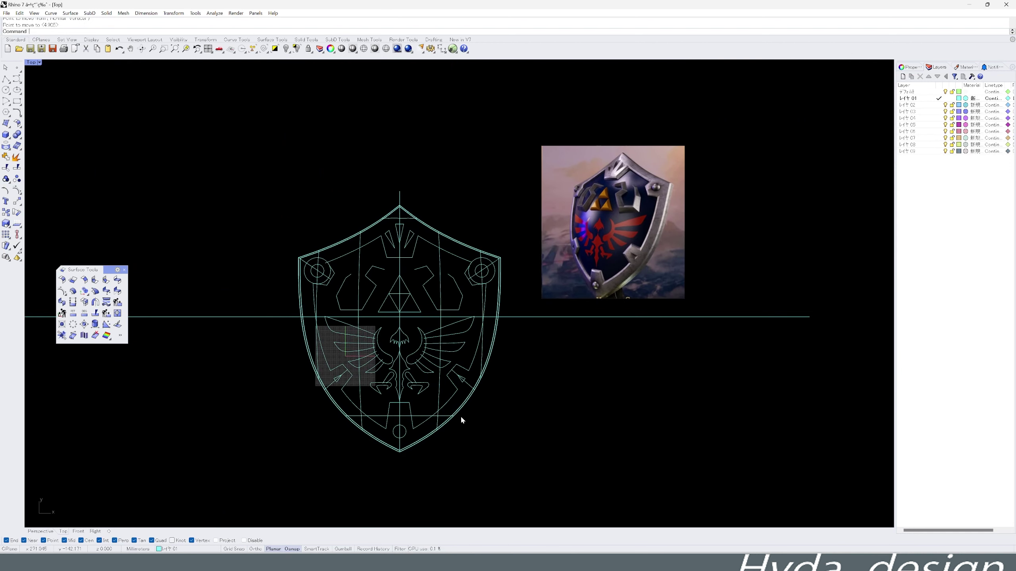
Select the crown notch's two bottom points and scale them inward.
{"action": "scroll", "coordinate": [396, 392], "scroll_direction": "up", "scroll_amount": 5}
{"action": "scroll", "coordinate": [396, 393], "scroll_direction": "up", "scroll_amount": 2}
{"action": "left_click", "coordinate": [394, 380]}
{"action": "middle_click", "coordinate": [376, 365]}
{"action": "scroll", "coordinate": [392, 382], "scroll_direction": "down", "scroll_amount": 5}
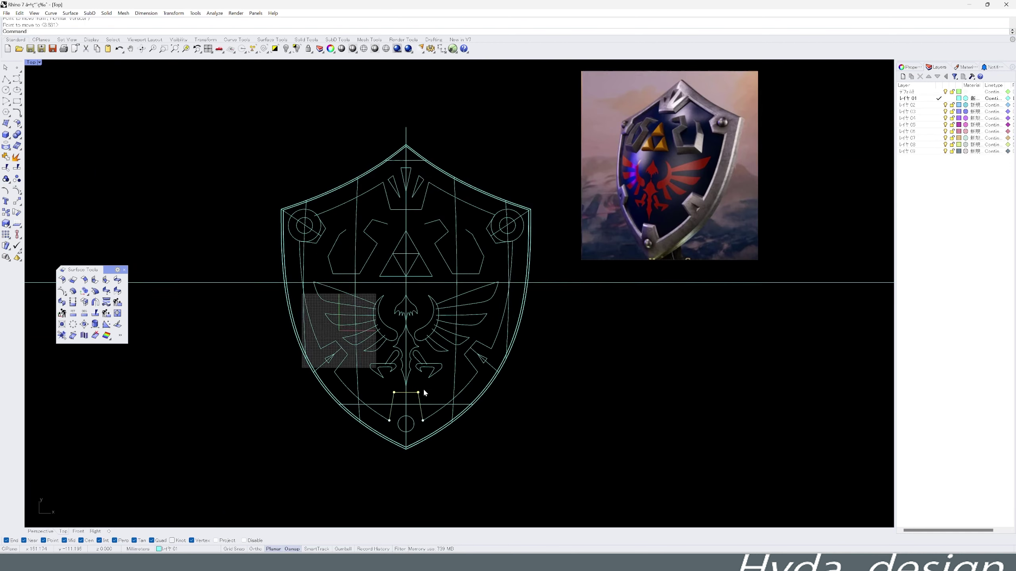
{"action": "scroll", "coordinate": [392, 382], "scroll_direction": "up", "scroll_amount": 6}
{"action": "middle_click", "coordinate": [392, 382]}
{"action": "right_click_drag", "start_coordinate": [392, 383], "coordinate": [416, 248]}
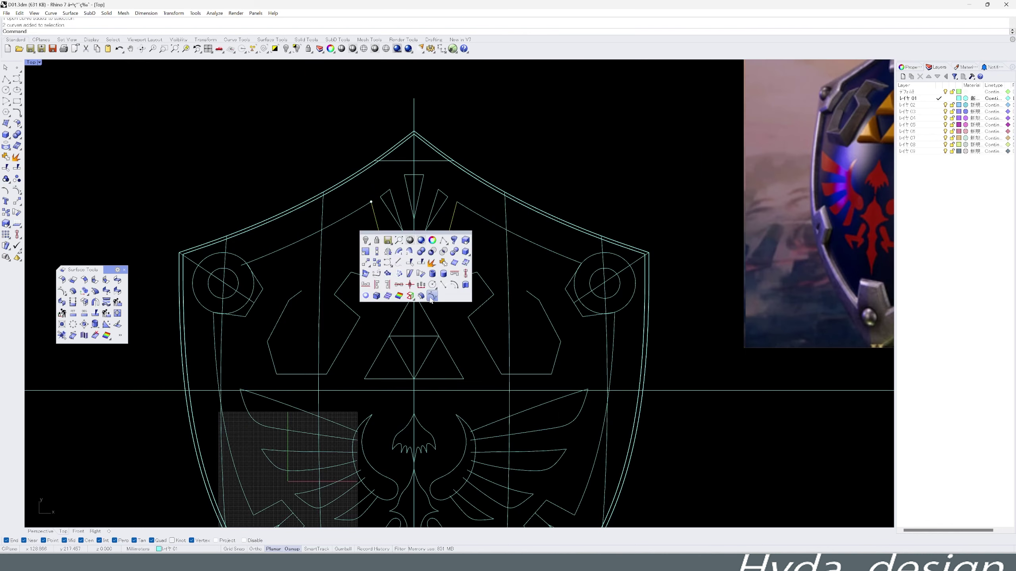
{"action": "left_click", "coordinate": [443, 252]}
{"action": "right_click", "coordinate": [450, 256]}
{"action": "left_click", "coordinate": [414, 253]}
{"action": "left_click", "coordinate": [505, 266]}
{"action": "left_click", "coordinate": [440, 253]}
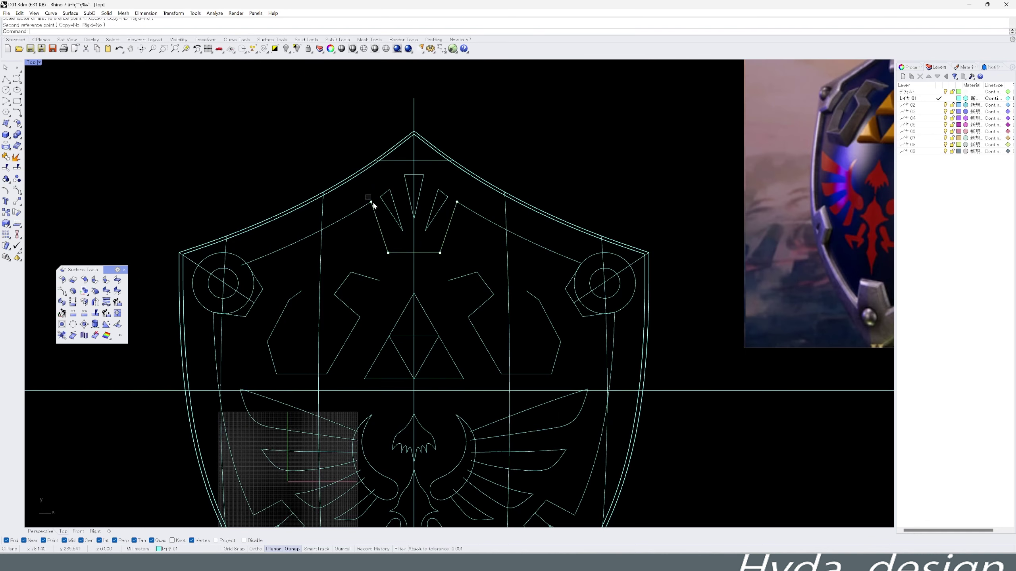
Scale the crown notch's upper points outward to widen its top.
{"action": "left_click", "coordinate": [414, 235]}
{"action": "left_click", "coordinate": [457, 201]}
{"action": "left_click", "coordinate": [510, 233]}
{"action": "scroll", "coordinate": [480, 280], "scroll_direction": "down", "scroll_amount": 3}
{"action": "scroll", "coordinate": [454, 358], "scroll_direction": "up", "scroll_amount": 3}
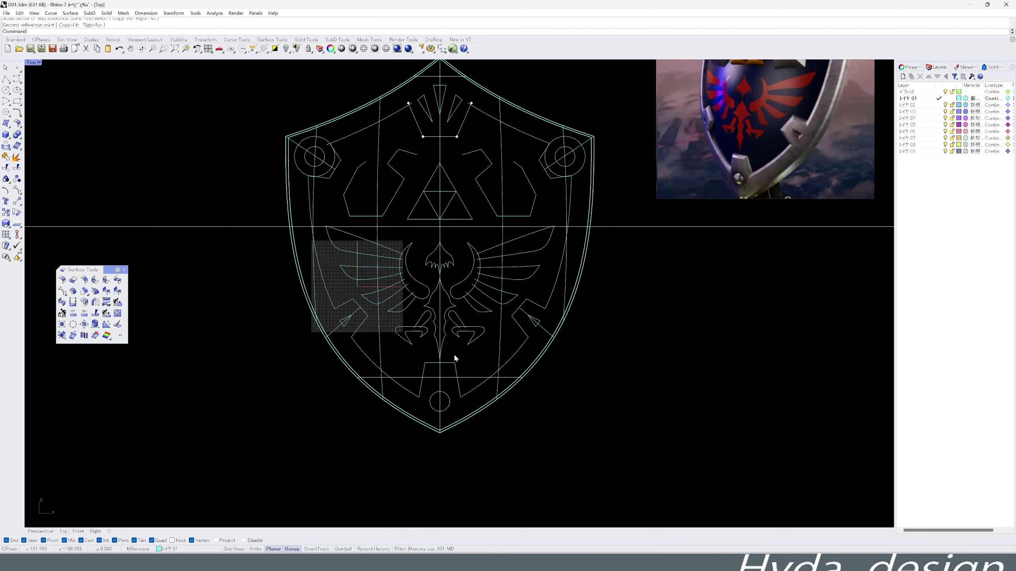
{"action": "scroll", "coordinate": [460, 370], "scroll_direction": "up", "scroll_amount": 3}
{"action": "scroll", "coordinate": [464, 368], "scroll_direction": "down", "scroll_amount": 3}
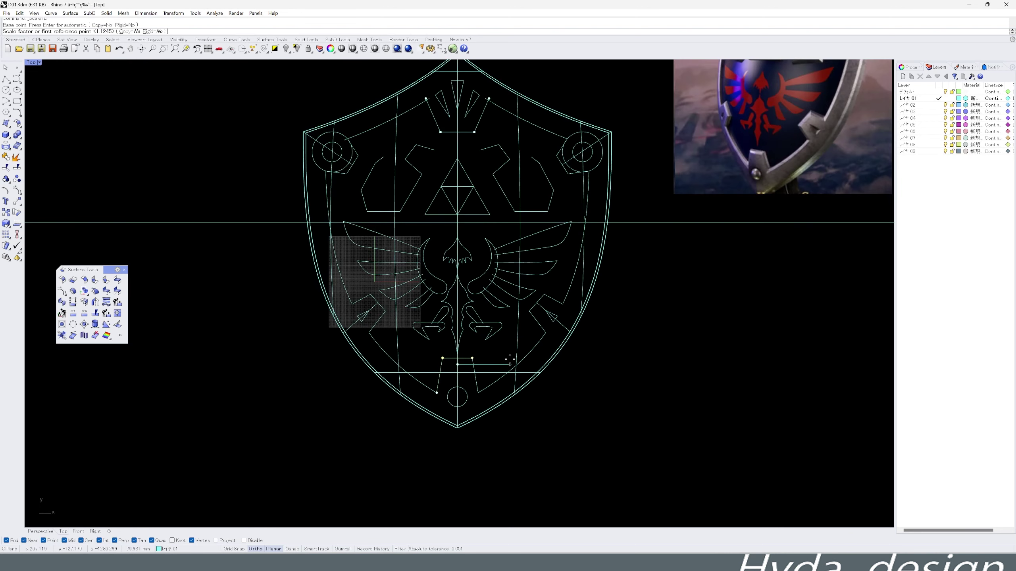
{"action": "scroll", "coordinate": [487, 362], "scroll_direction": "up", "scroll_amount": 3}
Rescale the lower notch outline above the bottom circle to a new width.
{"action": "middle_click", "coordinate": [464, 352]}
{"action": "left_click", "coordinate": [472, 352]}
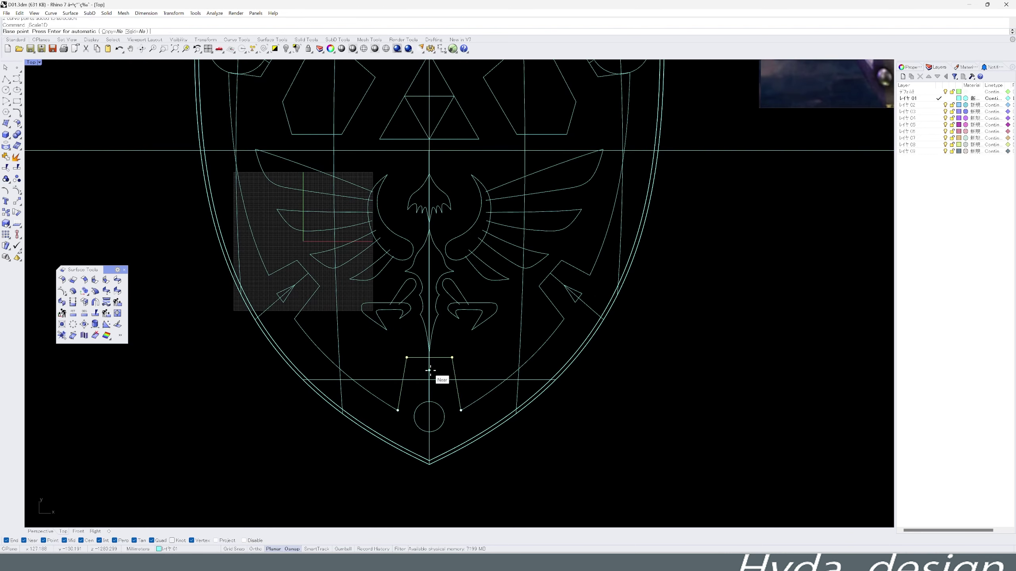
{"action": "left_click", "coordinate": [429, 370]}
{"action": "left_click", "coordinate": [509, 370]}
{"action": "scroll", "coordinate": [531, 366], "scroll_direction": "down", "scroll_amount": 3}
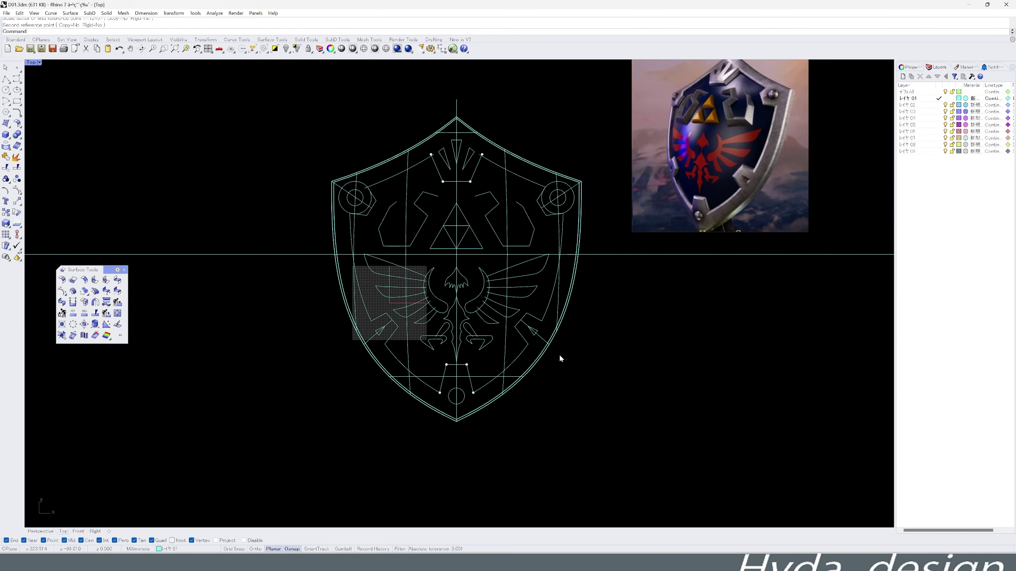
{"action": "scroll", "coordinate": [544, 378], "scroll_direction": "up", "scroll_amount": 3}
{"action": "right_click_drag", "start_coordinate": [543, 378], "coordinate": [427, 282]}
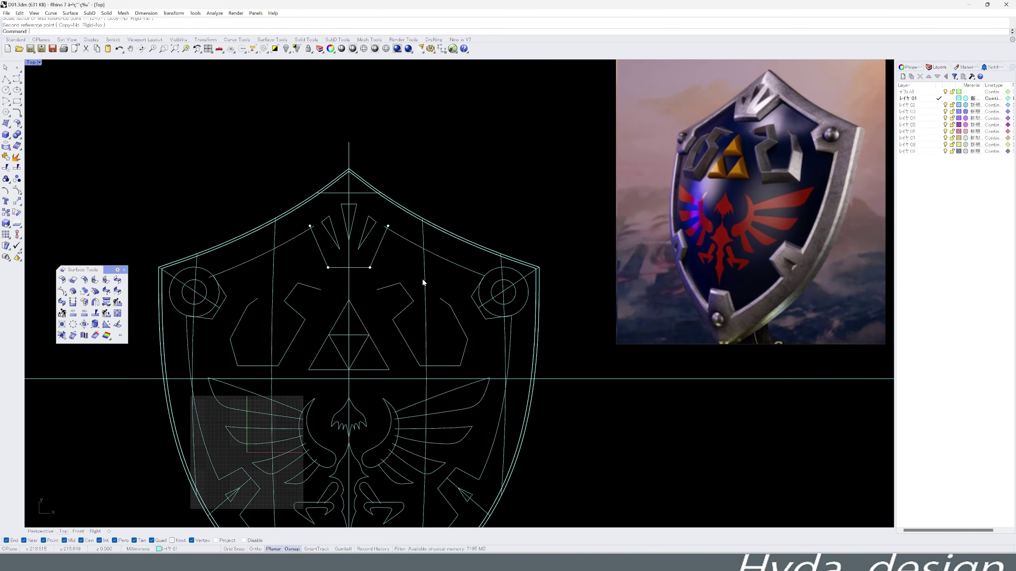
Draw the first short hook outline polyline beside the triforce.
{"action": "middle_click", "coordinate": [417, 296]}
{"action": "left_click", "coordinate": [381, 290]}
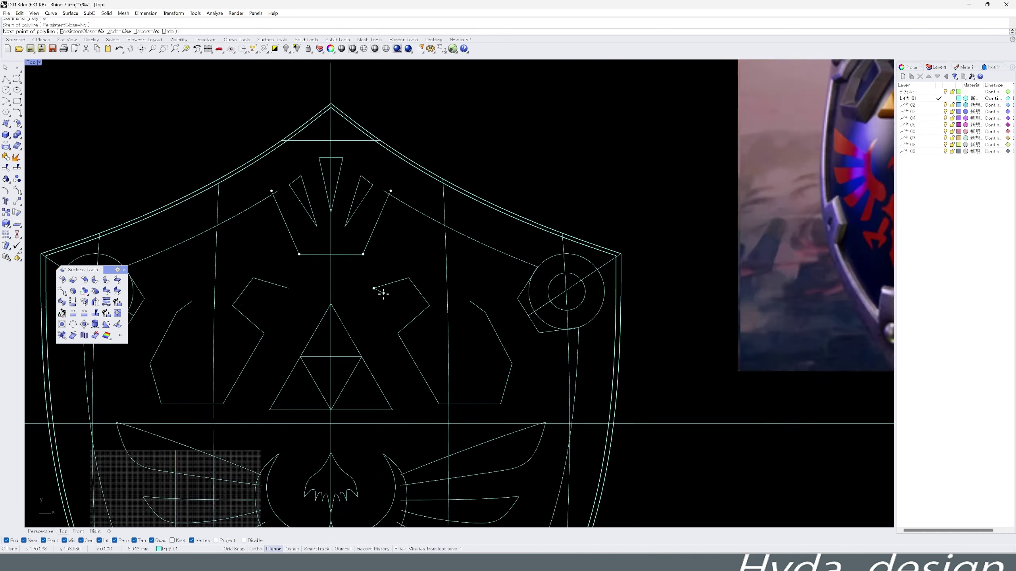
{"action": "left_click", "coordinate": [386, 290]}
{"action": "scroll", "coordinate": [410, 300], "scroll_direction": "down", "scroll_amount": 1}
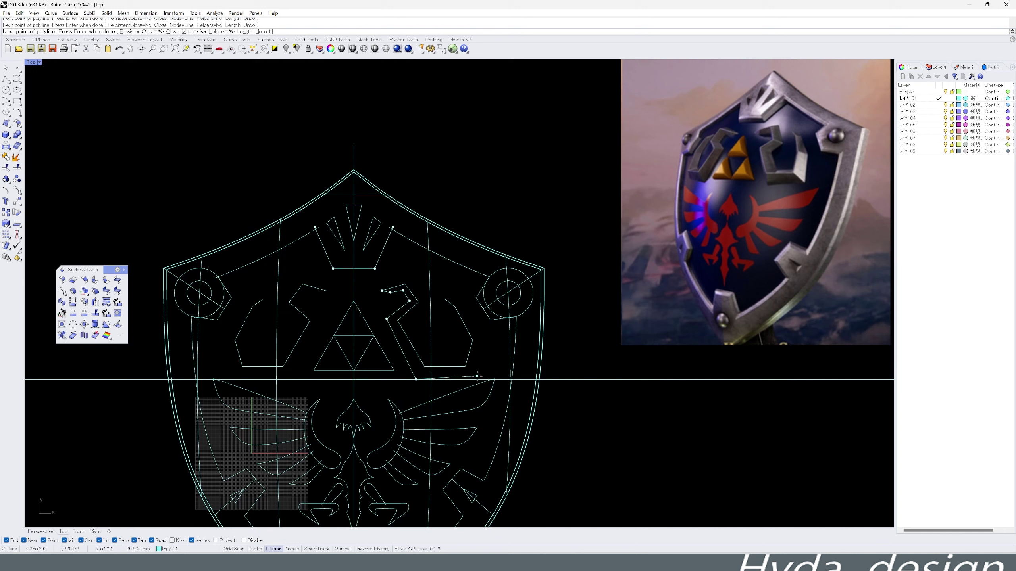
{"action": "left_click", "coordinate": [461, 304]}
Draw a second hook polyline ending at the midpoint, then shift one vertex left.
{"action": "key", "text": "Return"}
{"action": "key", "text": "Return"}
{"action": "left_click", "coordinate": [382, 291]}
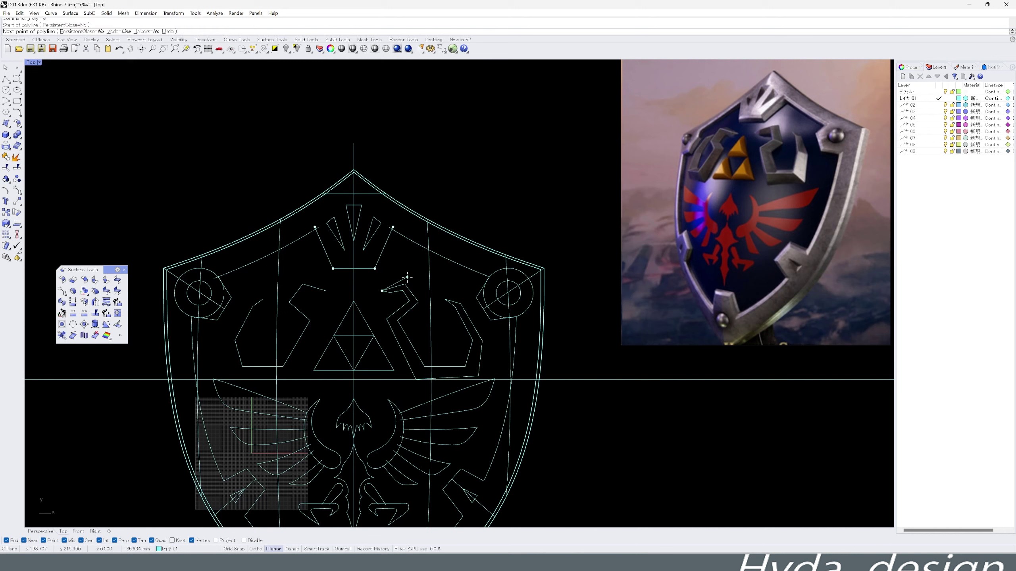
{"action": "left_click", "coordinate": [410, 277]}
{"action": "left_click", "coordinate": [427, 304]}
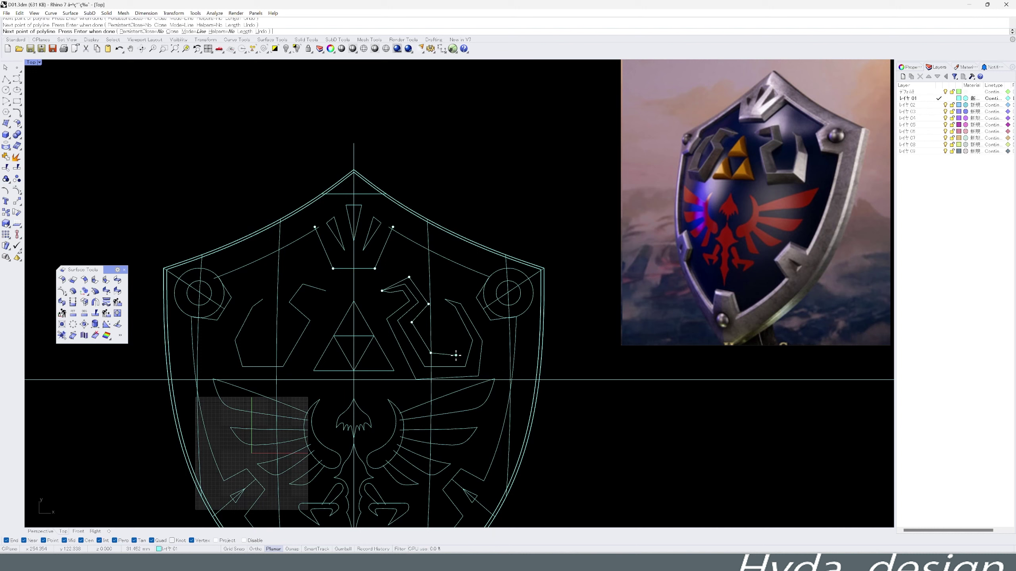
{"action": "left_click", "coordinate": [448, 302]}
{"action": "key", "text": "Return"}
{"action": "scroll", "coordinate": [427, 350], "scroll_direction": "up", "scroll_amount": 3}
{"action": "left_click_drag", "start_coordinate": [427, 354], "coordinate": [416, 357]}
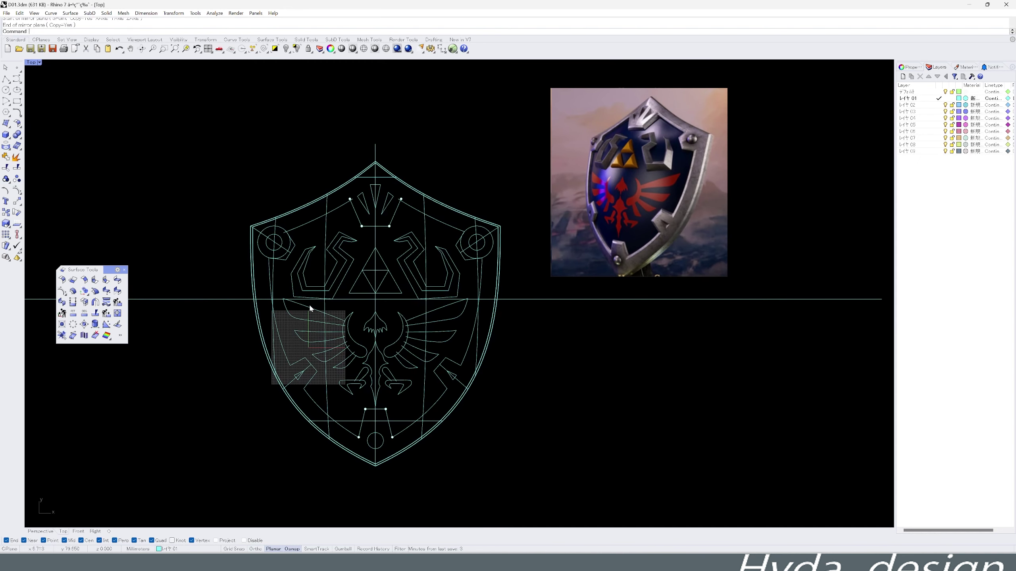
Extend the hook curves so their ends meet.
{"action": "scroll", "coordinate": [448, 319], "scroll_direction": "up", "scroll_amount": 3}
{"action": "scroll", "coordinate": [451, 315], "scroll_direction": "up", "scroll_amount": 3}
{"action": "left_click", "coordinate": [472, 317]}
{"action": "middle_click", "coordinate": [472, 317]}
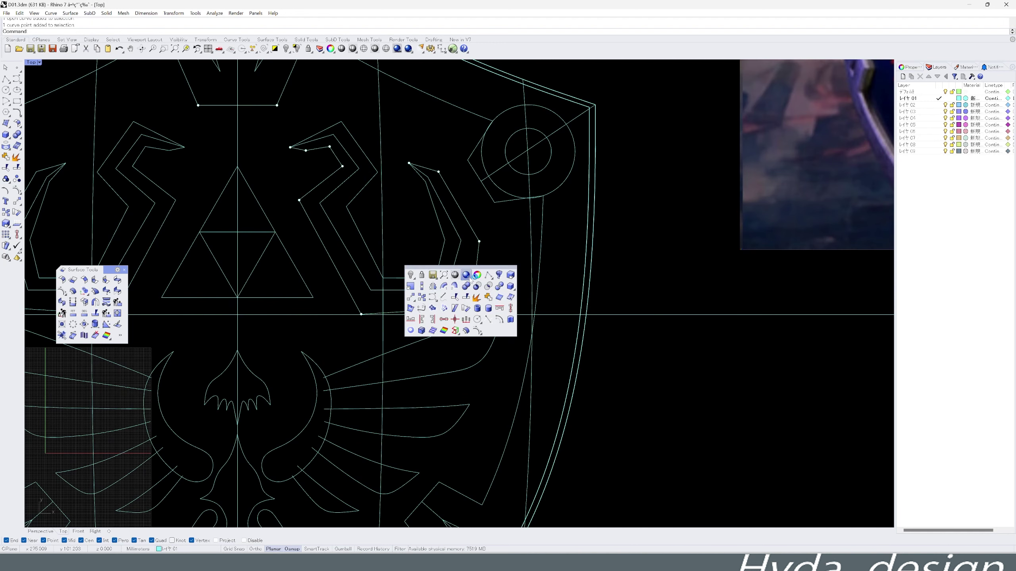
{"action": "left_click", "coordinate": [443, 304]}
{"action": "middle_click", "coordinate": [444, 290]}
{"action": "left_click", "coordinate": [439, 278]}
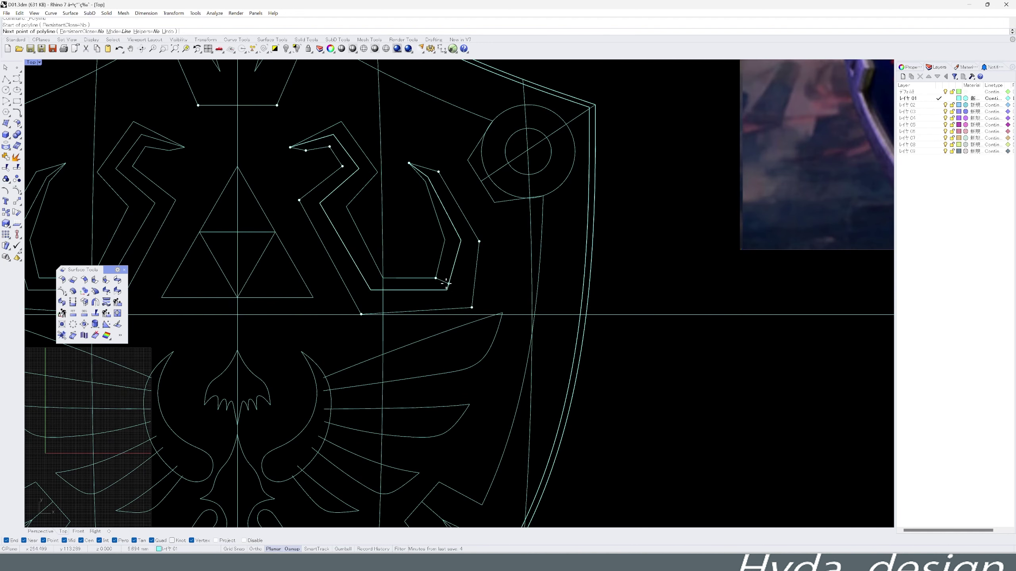
{"action": "middle_click", "coordinate": [450, 293]}
{"action": "left_click", "coordinate": [460, 304]}
Move the hook's end vertex to its new spot.
{"action": "scroll", "coordinate": [479, 304], "scroll_direction": "up", "scroll_amount": 3}
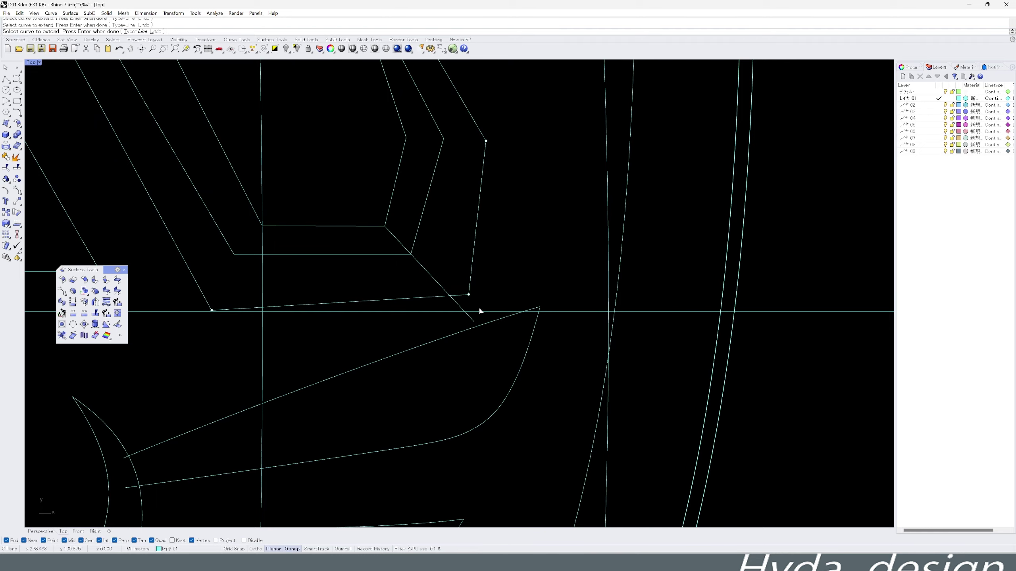
{"action": "middle_click", "coordinate": [465, 291]}
{"action": "left_click", "coordinate": [475, 300]}
{"action": "left_click", "coordinate": [469, 295]}
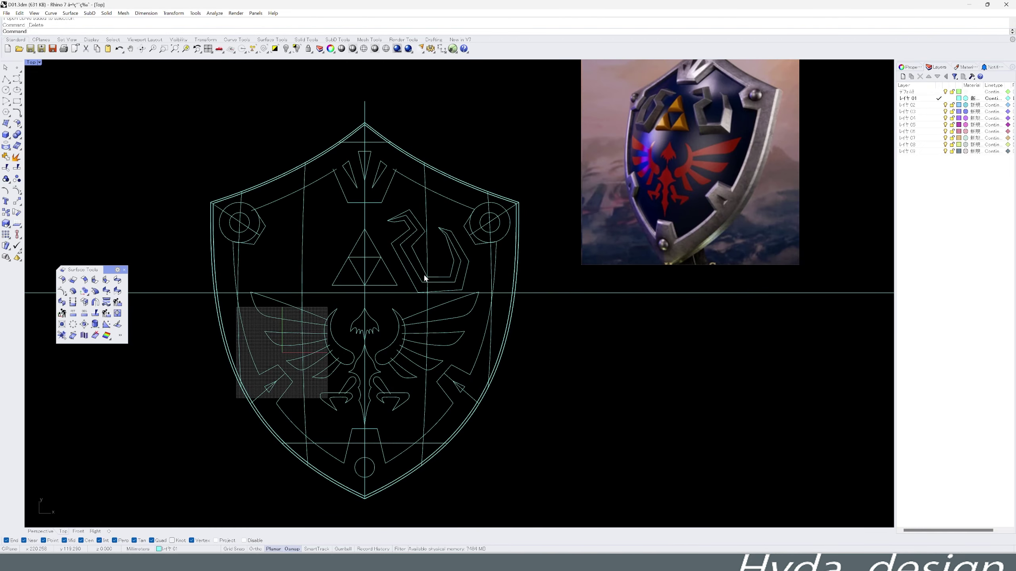
Draw a short polyline starting at the hook's inner corner.
{"action": "scroll", "coordinate": [410, 277], "scroll_direction": "up", "scroll_amount": 3}
{"action": "middle_click", "coordinate": [402, 250]}
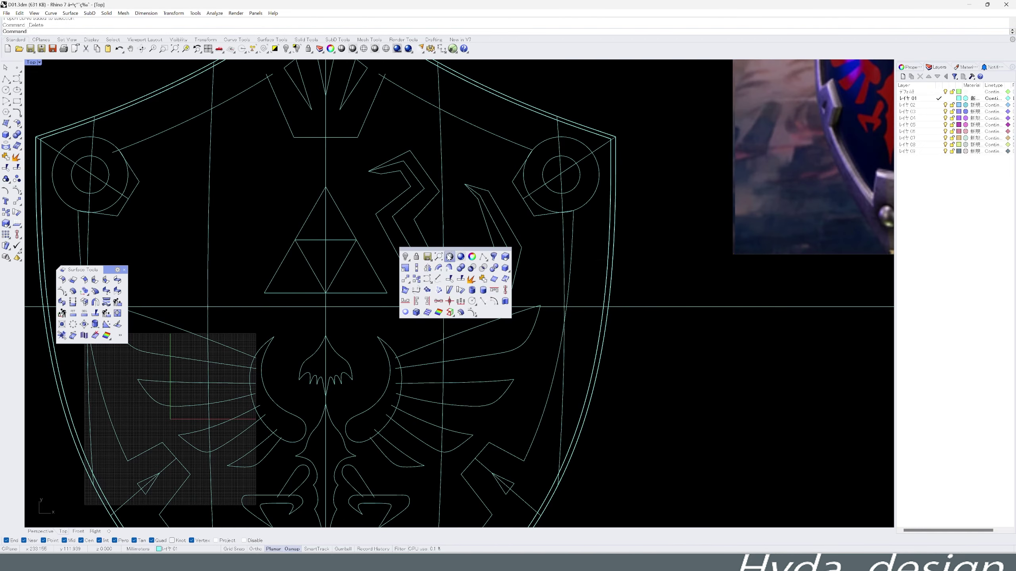
{"action": "left_click", "coordinate": [484, 256]}
{"action": "scroll", "coordinate": [442, 278], "scroll_direction": "up", "scroll_amount": 1}
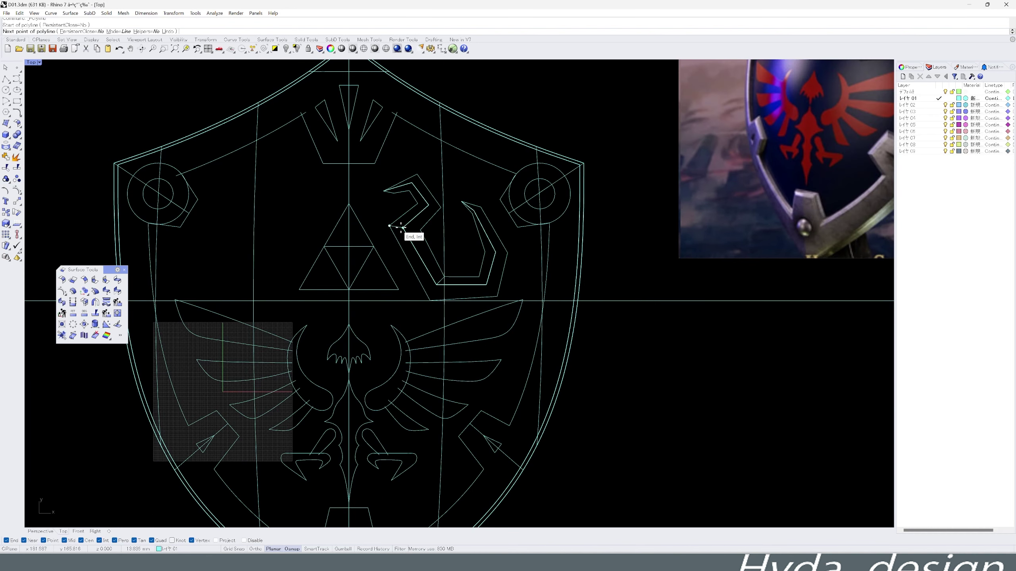
{"action": "scroll", "coordinate": [416, 227], "scroll_direction": "up", "scroll_amount": 1}
{"action": "left_click", "coordinate": [419, 208]}
{"action": "key", "text": "Return"}
Snap the polyline's control point onto the diagonal line, then delete the diagonal guide line.
{"action": "middle_click", "coordinate": [536, 260]}
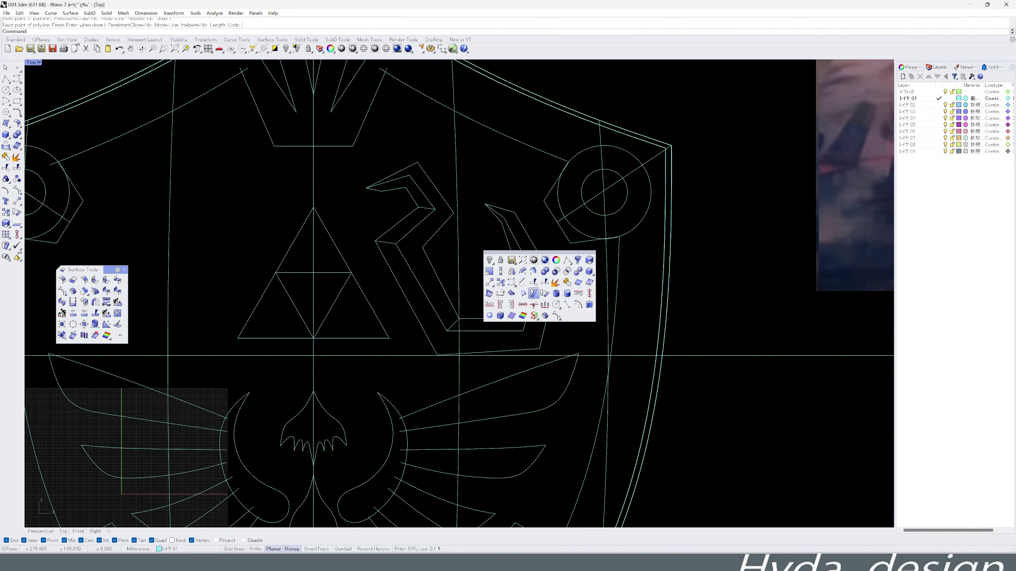
{"action": "left_click", "coordinate": [524, 284]}
{"action": "scroll", "coordinate": [399, 250], "scroll_direction": "down", "scroll_amount": 3}
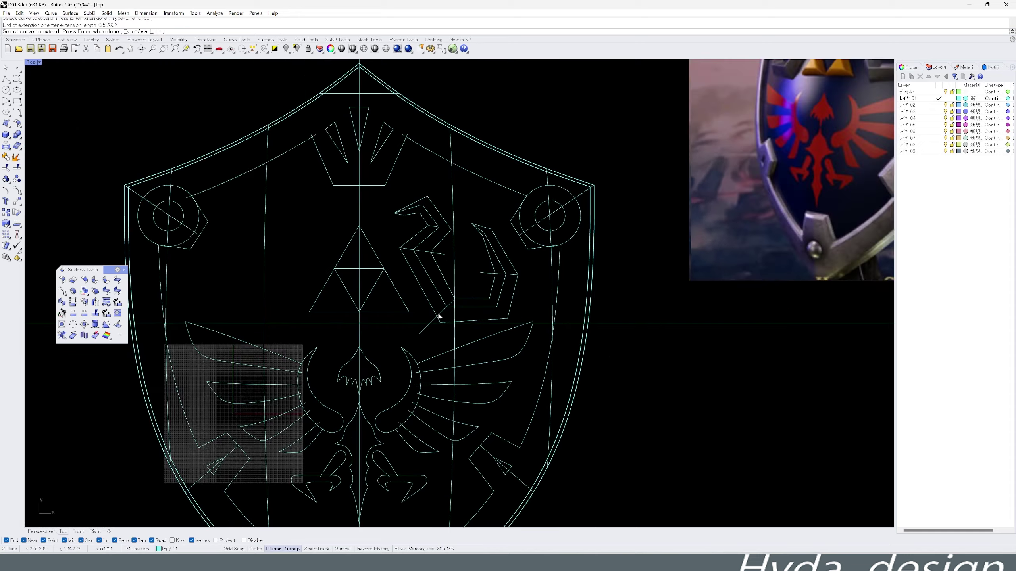
{"action": "scroll", "coordinate": [454, 322], "scroll_direction": "up", "scroll_amount": 6}
{"action": "left_click_drag", "start_coordinate": [439, 332], "coordinate": [424, 303]}
{"action": "scroll", "coordinate": [578, 226], "scroll_direction": "down", "scroll_amount": 3}
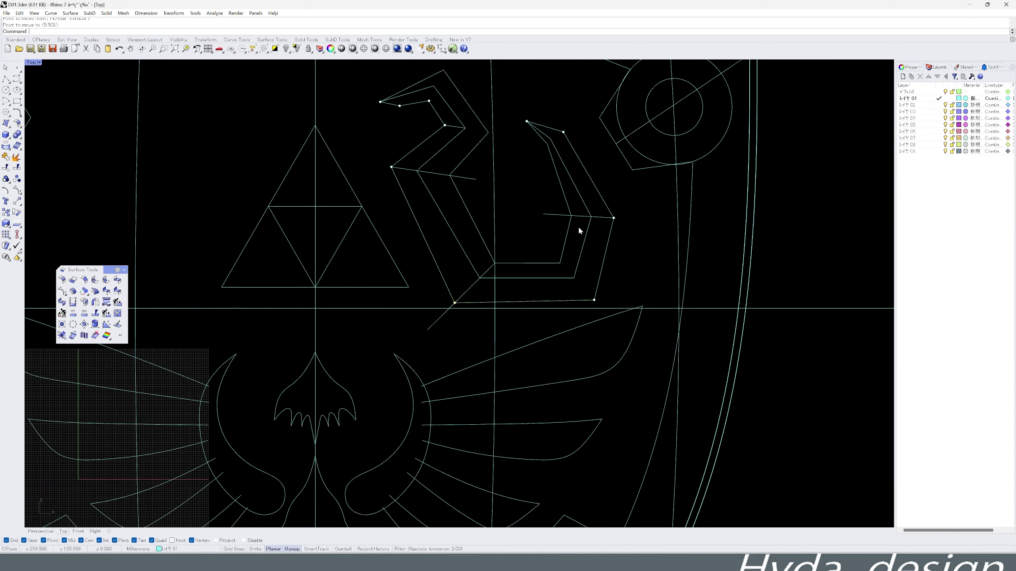
{"action": "scroll", "coordinate": [503, 271], "scroll_direction": "up", "scroll_amount": 2}
{"action": "scroll", "coordinate": [446, 276], "scroll_direction": "down", "scroll_amount": 1}
{"action": "key", "text": "Delete"}
{"action": "scroll", "coordinate": [406, 261], "scroll_direction": "down", "scroll_amount": 8}
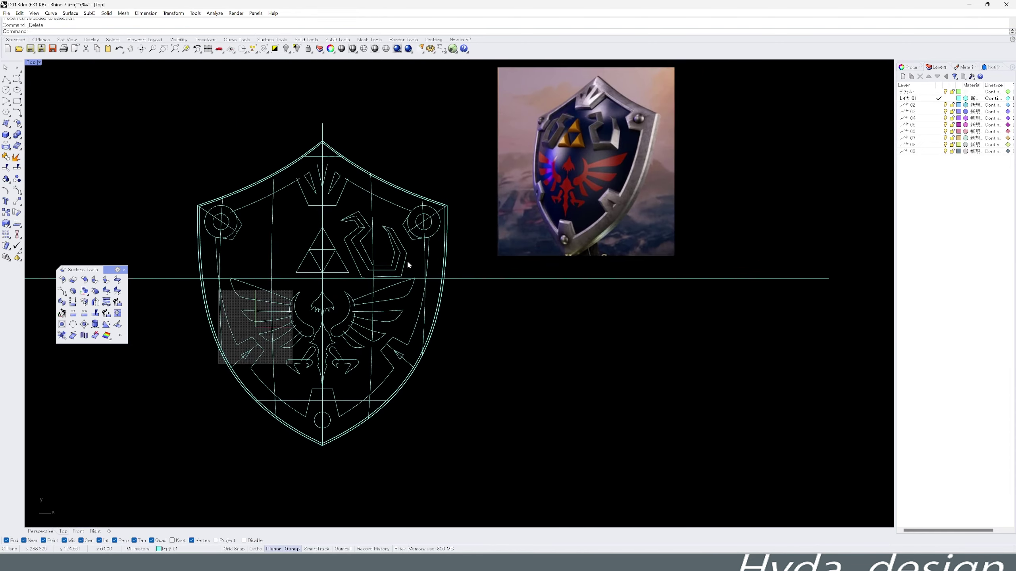
{"action": "scroll", "coordinate": [451, 263], "scroll_direction": "up", "scroll_amount": 3}
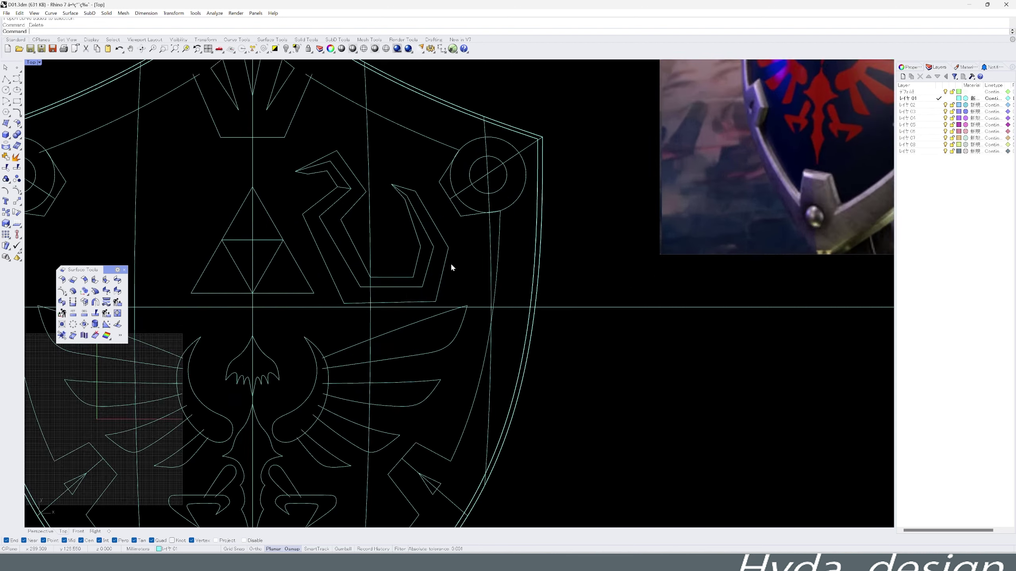
{"action": "scroll", "coordinate": [351, 306], "scroll_direction": "up", "scroll_amount": 2}
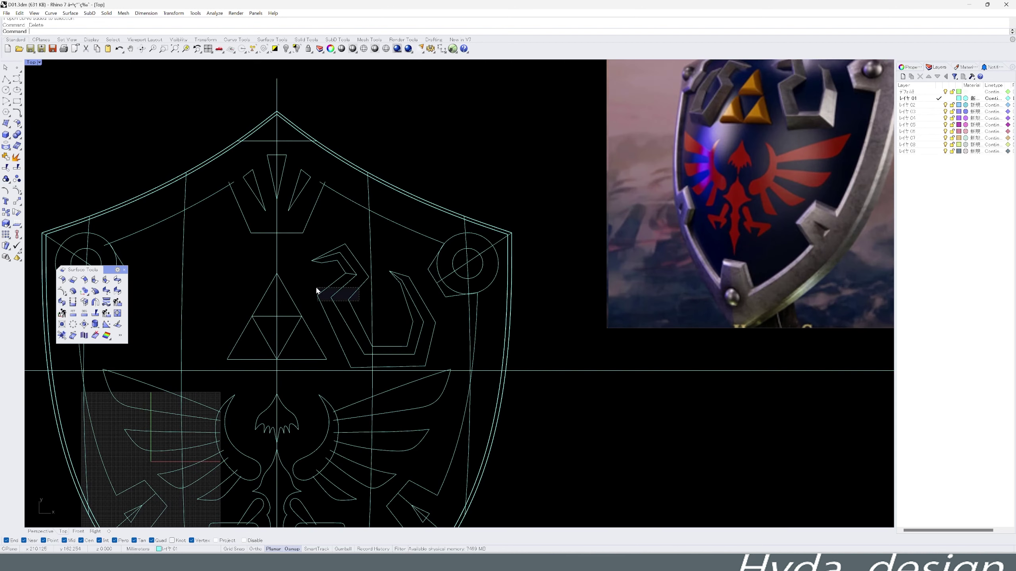
Raise three of the hook curve's control points upward.
{"action": "middle_click", "coordinate": [327, 294]}
{"action": "left_click", "coordinate": [347, 292]}
{"action": "middle_click", "coordinate": [356, 314]}
{"action": "left_click", "coordinate": [357, 308]}
{"action": "scroll", "coordinate": [381, 311], "scroll_direction": "down", "scroll_amount": 2}
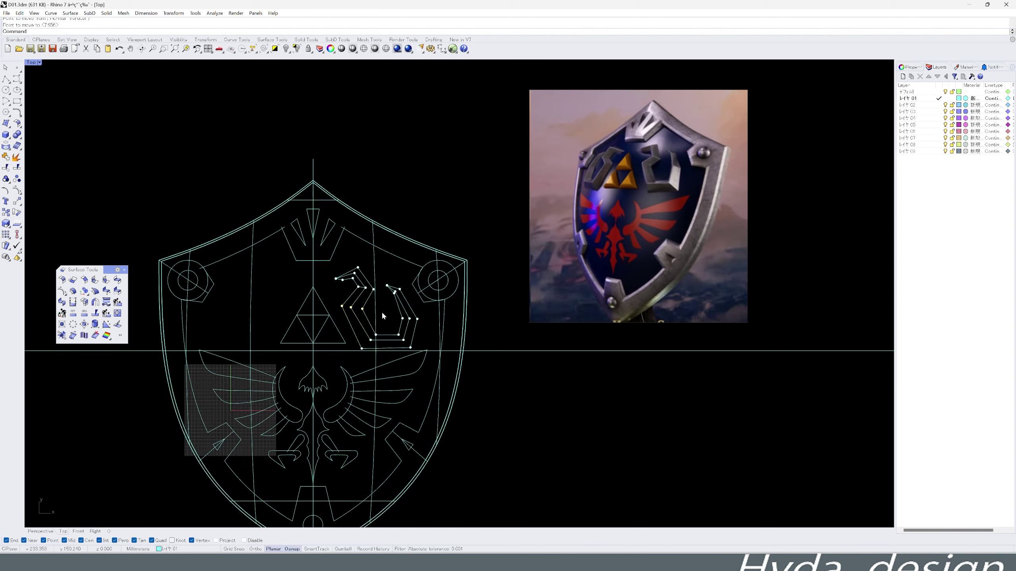
{"action": "scroll", "coordinate": [401, 314], "scroll_direction": "up", "scroll_amount": 2}
{"action": "middle_click", "coordinate": [425, 322]}
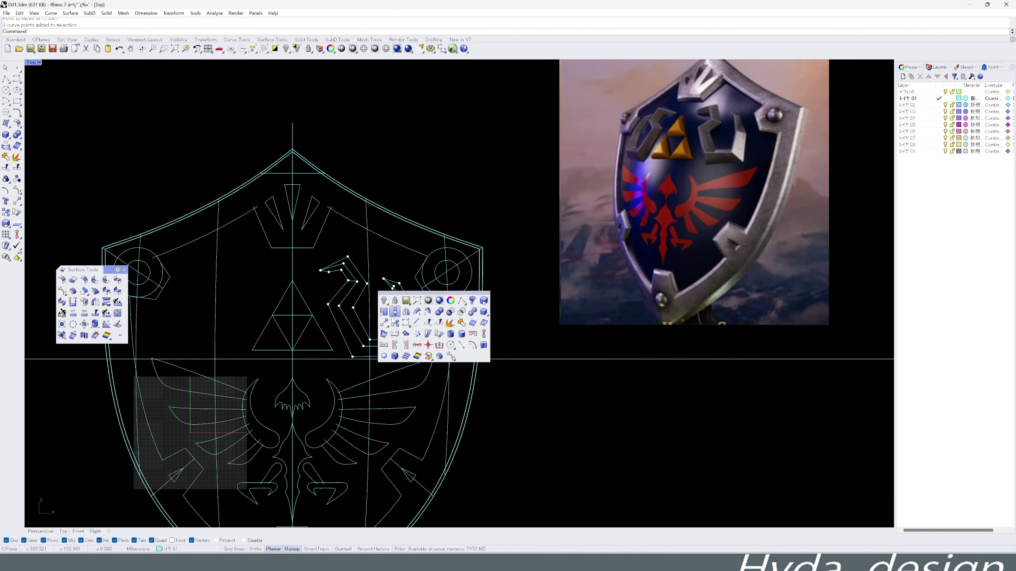
{"action": "left_click_drag", "start_coordinate": [421, 320], "coordinate": [420, 312]}
{"action": "scroll", "coordinate": [481, 336], "scroll_direction": "down", "scroll_amount": 2}
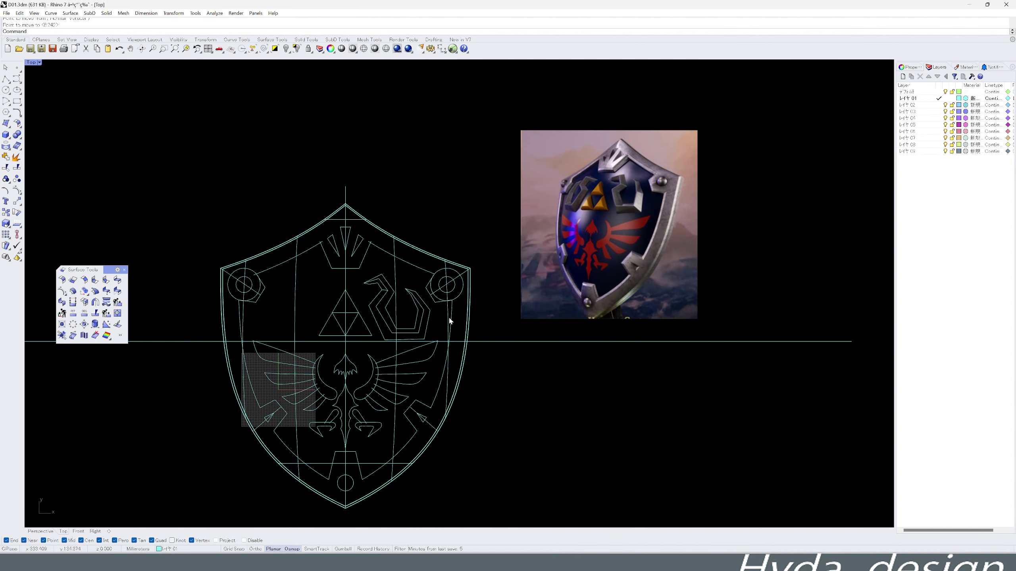
Mirror-copy the three snake-shaped hook curves across the vertical centre line.
{"action": "left_click_drag", "start_coordinate": [357, 277], "coordinate": [439, 347]}
{"action": "scroll", "coordinate": [390, 291], "scroll_direction": "up", "scroll_amount": 2}
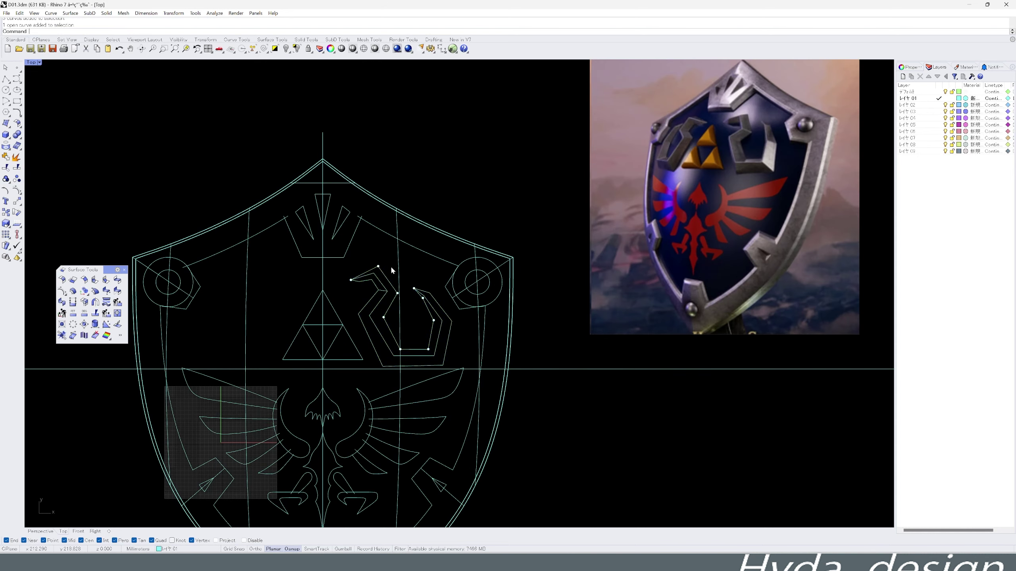
{"action": "middle_click", "coordinate": [392, 270]}
{"action": "left_click", "coordinate": [410, 265]}
{"action": "scroll", "coordinate": [409, 271], "scroll_direction": "down", "scroll_amount": 2}
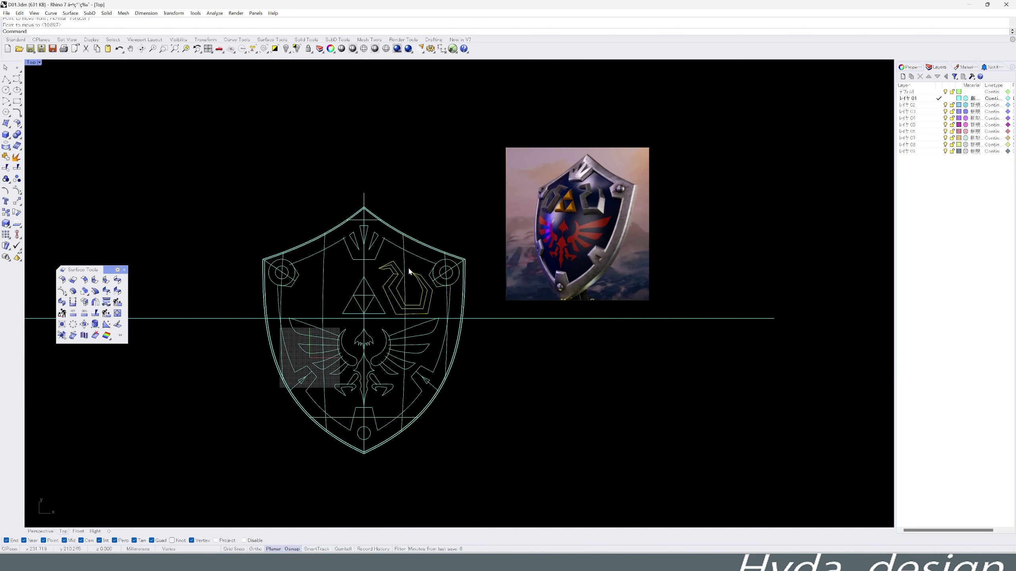
{"action": "left_click", "coordinate": [364, 268]}
{"action": "left_click", "coordinate": [364, 208]}
Start moving the notch curve at the bottom of the shield.
{"action": "scroll", "coordinate": [431, 381], "scroll_direction": "up", "scroll_amount": 3}
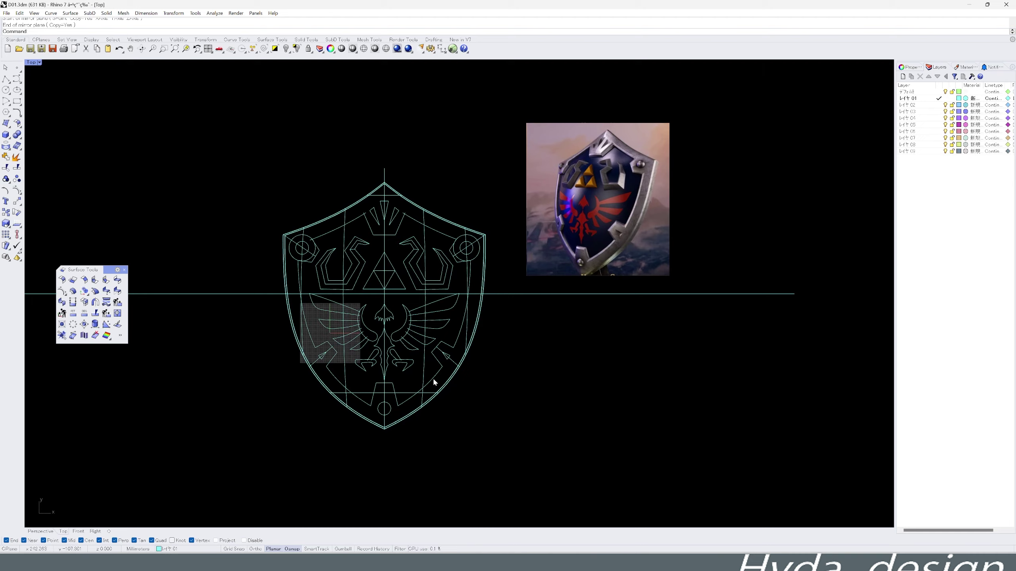
{"action": "left_click", "coordinate": [368, 359]}
{"action": "middle_click", "coordinate": [304, 352]}
{"action": "left_click", "coordinate": [320, 386]}
{"action": "middle_click", "coordinate": [377, 360]}
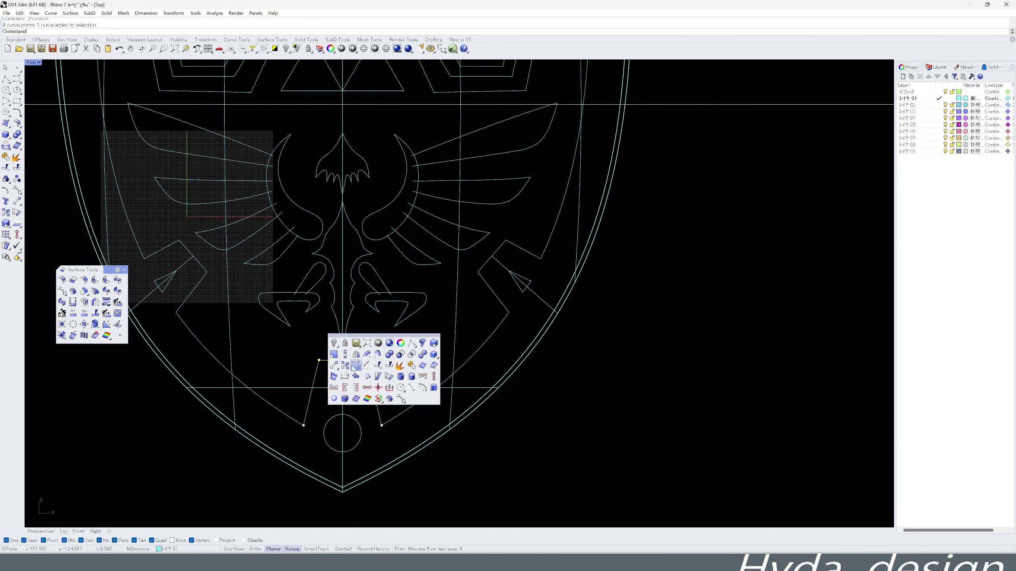
{"action": "scroll", "coordinate": [410, 356], "scroll_direction": "down", "scroll_amount": 3}
{"action": "scroll", "coordinate": [413, 354], "scroll_direction": "up", "scroll_amount": 3}
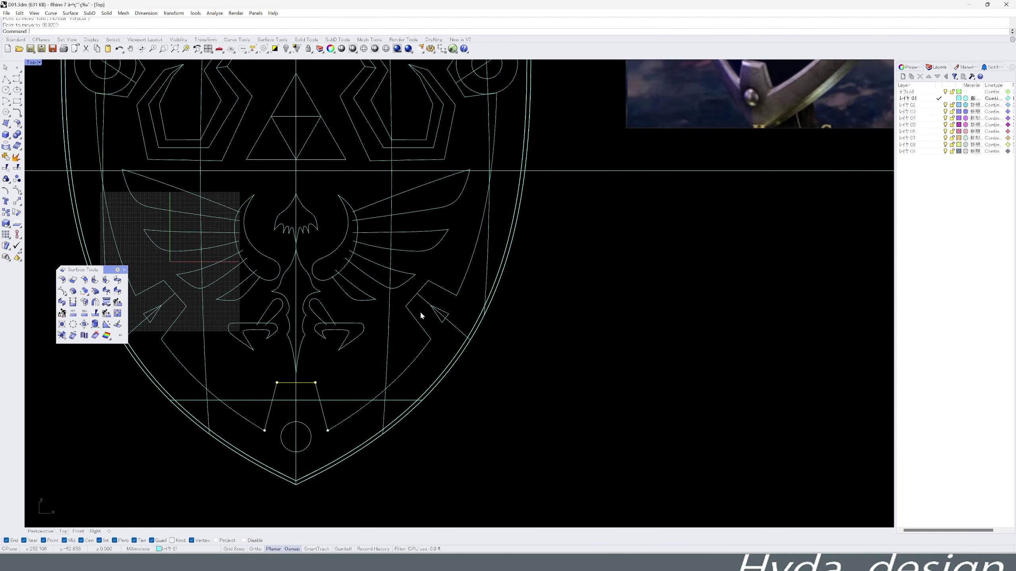
Reshape the lower-right notch by moving its corner points up and right.
{"action": "left_click", "coordinate": [423, 314]}
{"action": "scroll", "coordinate": [459, 264], "scroll_direction": "up", "scroll_amount": 2}
{"action": "left_click", "coordinate": [403, 308]}
{"action": "scroll", "coordinate": [444, 245], "scroll_direction": "up", "scroll_amount": 2}
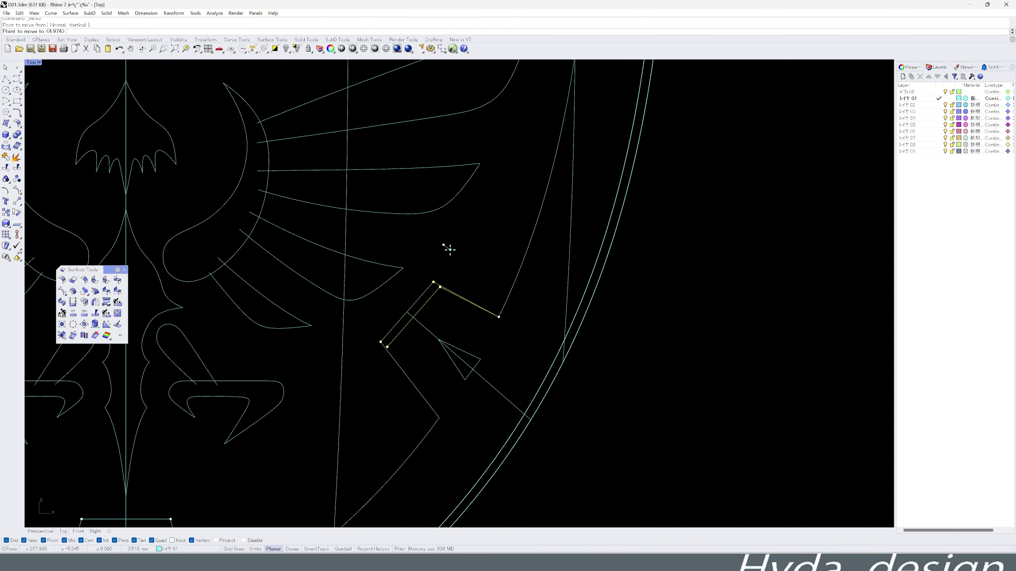
{"action": "middle_click", "coordinate": [375, 355]}
{"action": "left_click", "coordinate": [384, 351]}
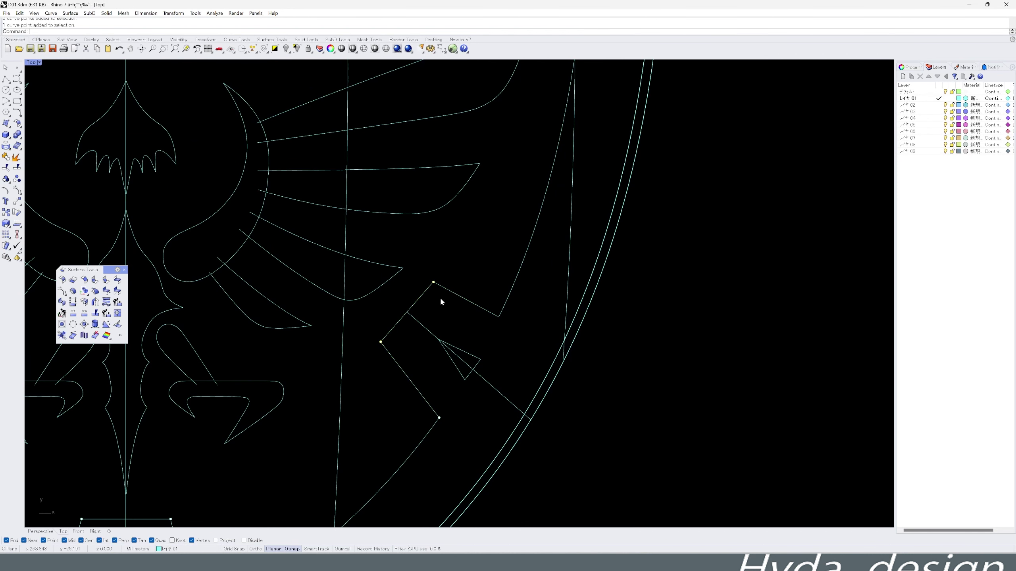
{"action": "left_click", "coordinate": [435, 266]}
{"action": "middle_click", "coordinate": [374, 353]}
{"action": "left_click", "coordinate": [385, 352]}
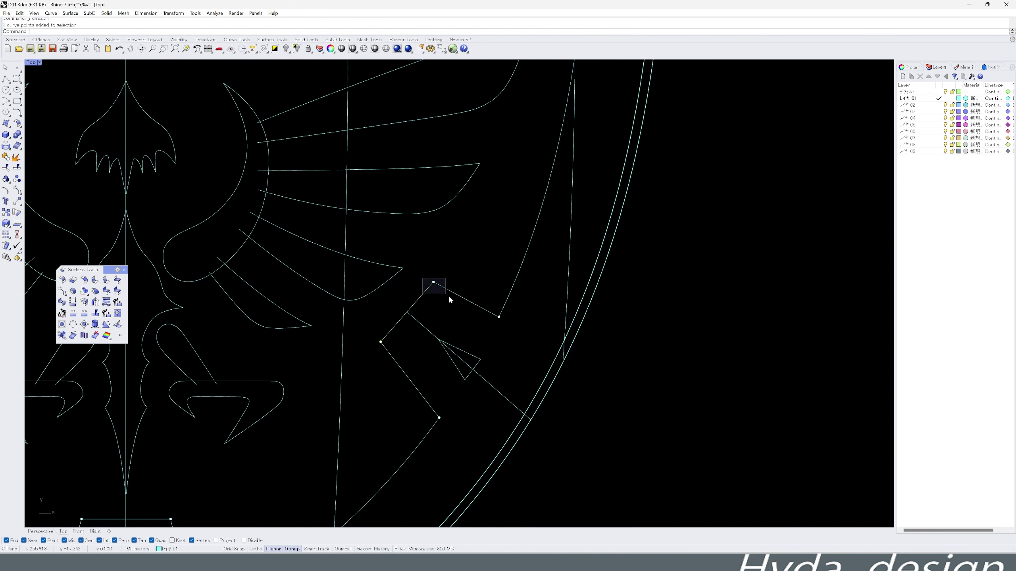
{"action": "left_click", "coordinate": [434, 283]}
{"action": "left_click", "coordinate": [451, 255]}
Shift another notch curve up and to the left.
{"action": "scroll", "coordinate": [459, 280], "scroll_direction": "down", "scroll_amount": 5}
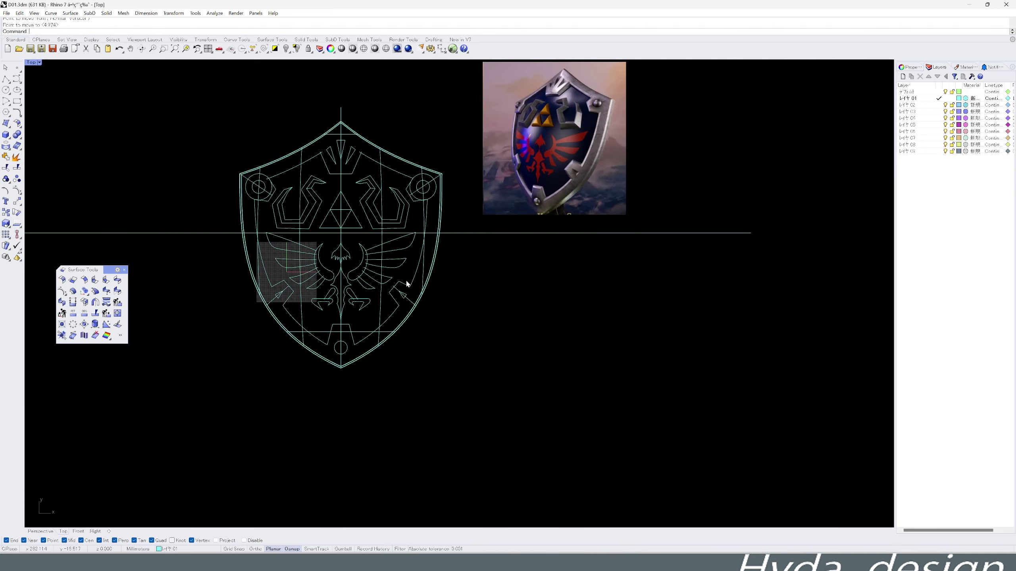
{"action": "scroll", "coordinate": [406, 279], "scroll_direction": "up", "scroll_amount": 3}
{"action": "scroll", "coordinate": [386, 292], "scroll_direction": "down", "scroll_amount": 2}
{"action": "scroll", "coordinate": [431, 303], "scroll_direction": "up", "scroll_amount": 5}
{"action": "middle_click", "coordinate": [400, 268]}
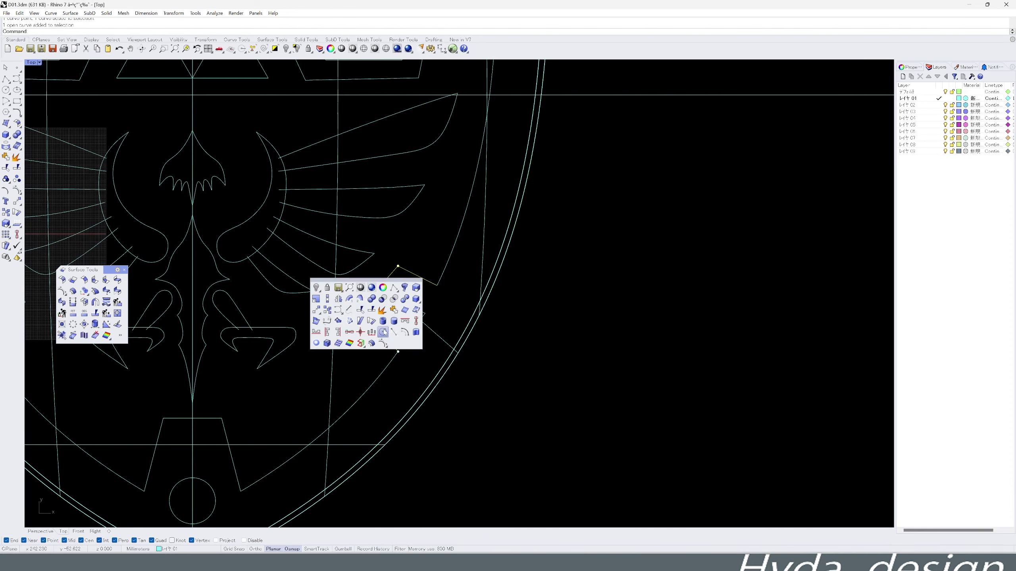
{"action": "left_click", "coordinate": [419, 284]}
{"action": "left_click", "coordinate": [411, 264]}
{"action": "left_click", "coordinate": [402, 247]}
Begin moving the notch polyline beside the upper-right rivet.
{"action": "scroll", "coordinate": [441, 236], "scroll_direction": "down", "scroll_amount": 5}
{"action": "scroll", "coordinate": [405, 261], "scroll_direction": "down", "scroll_amount": 2}
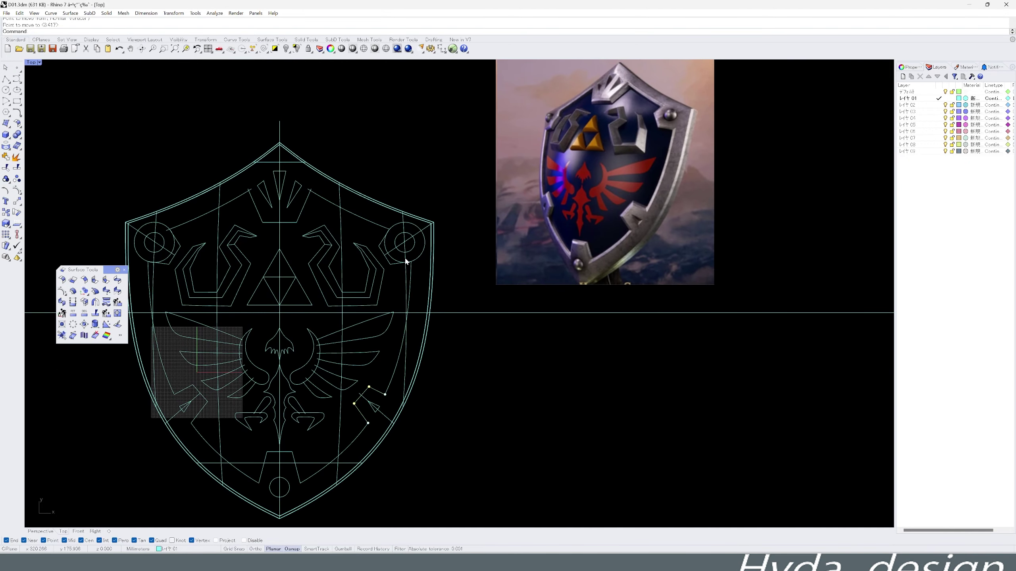
{"action": "scroll", "coordinate": [397, 259], "scroll_direction": "up", "scroll_amount": 3}
{"action": "middle_click", "coordinate": [356, 229]}
{"action": "middle_click", "coordinate": [399, 277]}
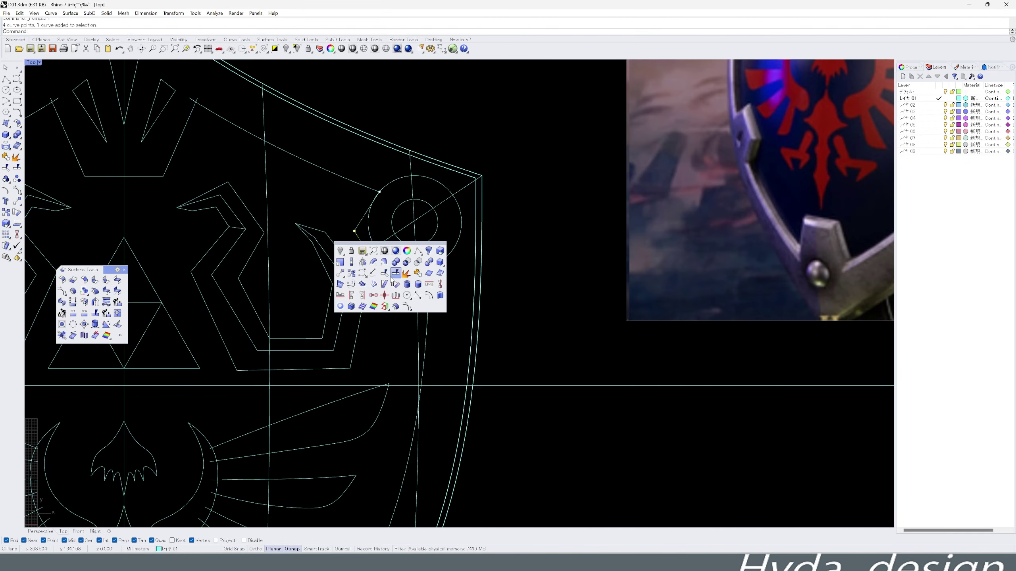
{"action": "left_click", "coordinate": [395, 277]}
{"action": "left_click", "coordinate": [402, 251]}
{"action": "scroll", "coordinate": [405, 248], "scroll_direction": "up", "scroll_amount": 2}
{"action": "scroll", "coordinate": [412, 247], "scroll_direction": "down", "scroll_amount": 5}
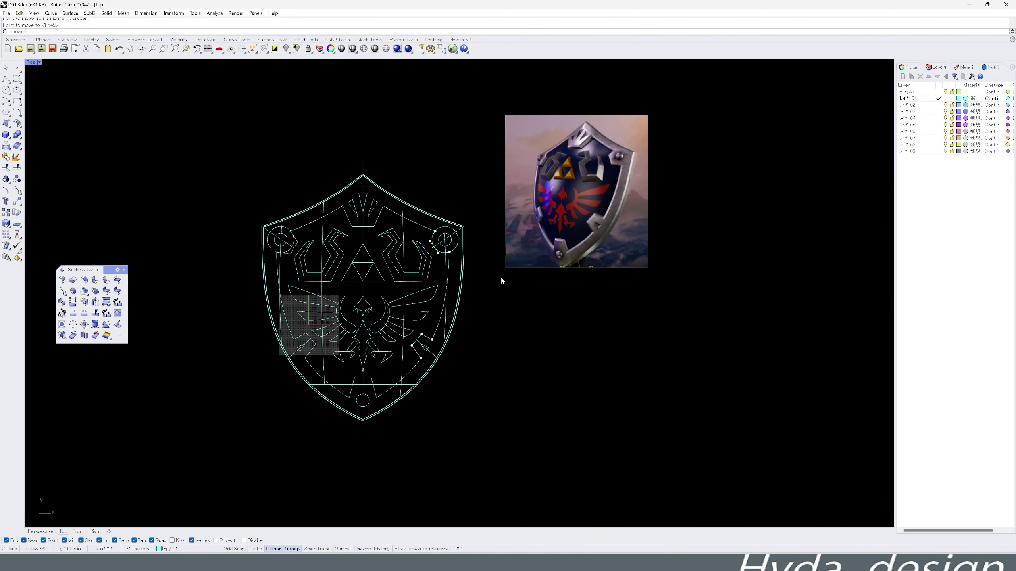
Delete the left-half emblem curves and mirror the right-half curves across the vertical centre line.
{"action": "left_click_drag", "start_coordinate": [220, 146], "coordinate": [364, 431]}
{"action": "key", "text": "Delete"}
{"action": "left_click_drag", "start_coordinate": [365, 144], "coordinate": [457, 417]}
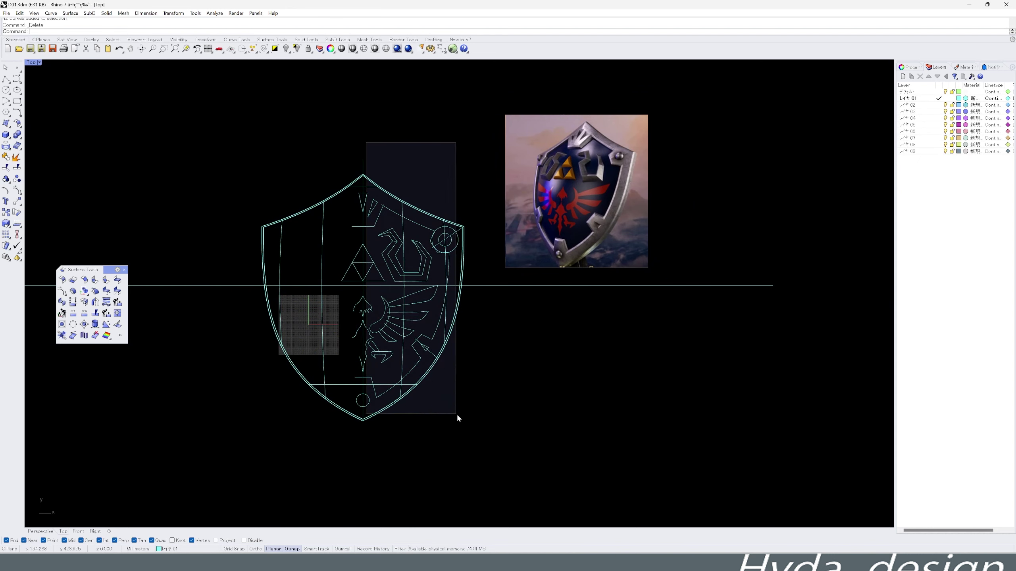
{"action": "scroll", "coordinate": [376, 360], "scroll_direction": "up", "scroll_amount": 2}
{"action": "type", "text": "mirror"}
{"action": "key", "text": "Return"}
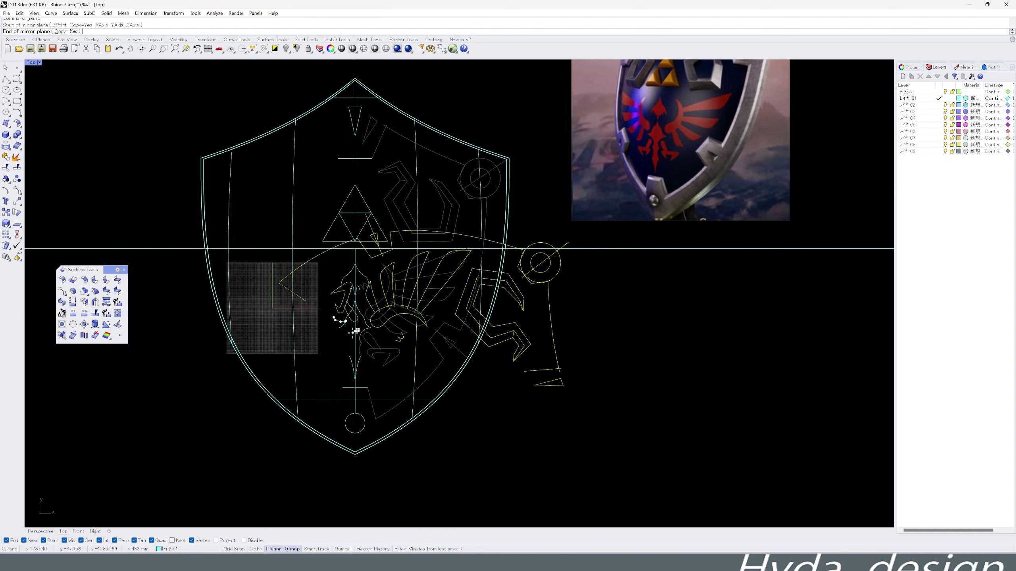
{"action": "left_click", "coordinate": [355, 321]}
{"action": "left_click", "coordinate": [355, 360]}
{"action": "scroll", "coordinate": [366, 352], "scroll_direction": "up", "scroll_amount": 2}
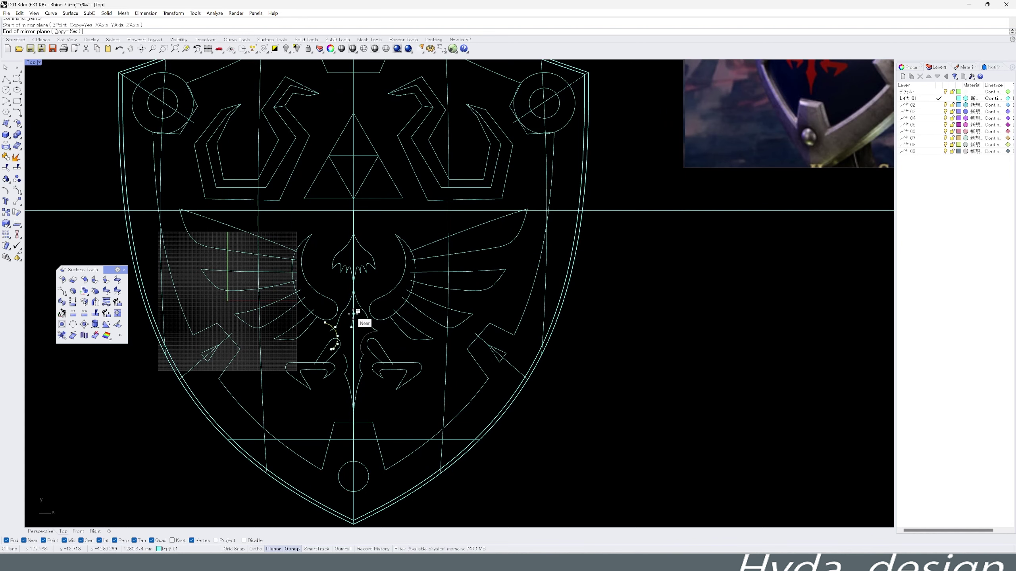
{"action": "scroll", "coordinate": [487, 408], "scroll_direction": "down", "scroll_amount": 4}
{"action": "right_click_drag", "start_coordinate": [476, 381], "coordinate": [470, 378]}
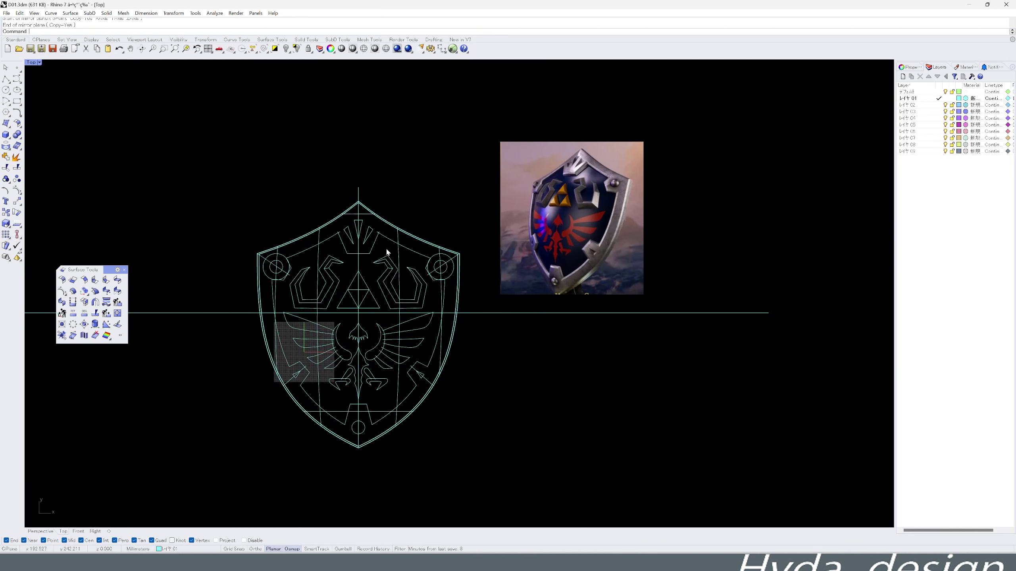
Trim away the overlapping eagle curves where the mirrored halves meet.
{"action": "scroll", "coordinate": [387, 252], "scroll_direction": "up", "scroll_amount": 3}
{"action": "scroll", "coordinate": [399, 295], "scroll_direction": "up", "scroll_amount": 3}
{"action": "middle_click", "coordinate": [444, 294]}
{"action": "left_click", "coordinate": [437, 290]}
{"action": "middle_click", "coordinate": [459, 287]}
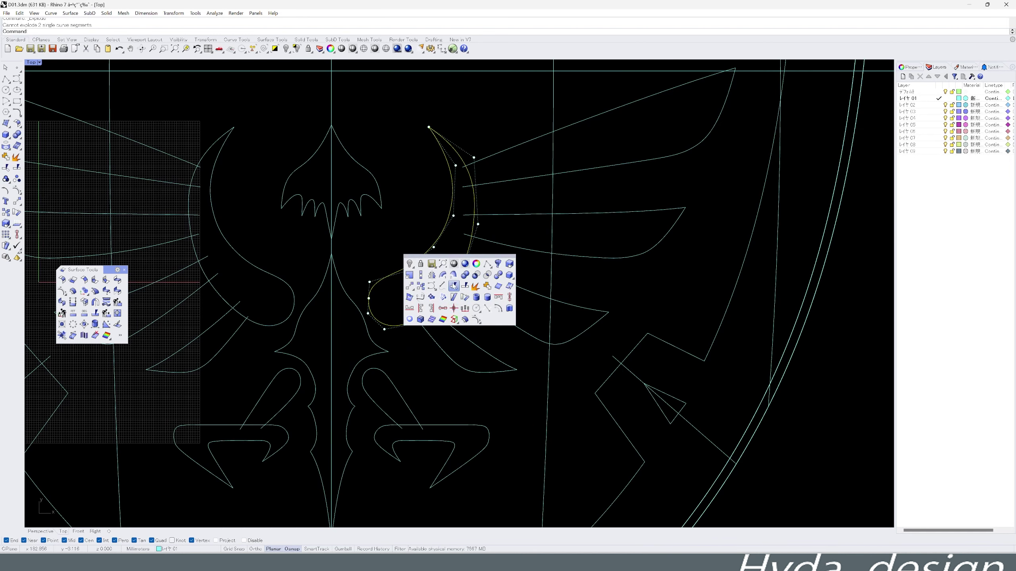
{"action": "left_click", "coordinate": [453, 285]}
{"action": "scroll", "coordinate": [410, 327], "scroll_direction": "up", "scroll_amount": 2}
{"action": "scroll", "coordinate": [480, 216], "scroll_direction": "down", "scroll_amount": 2}
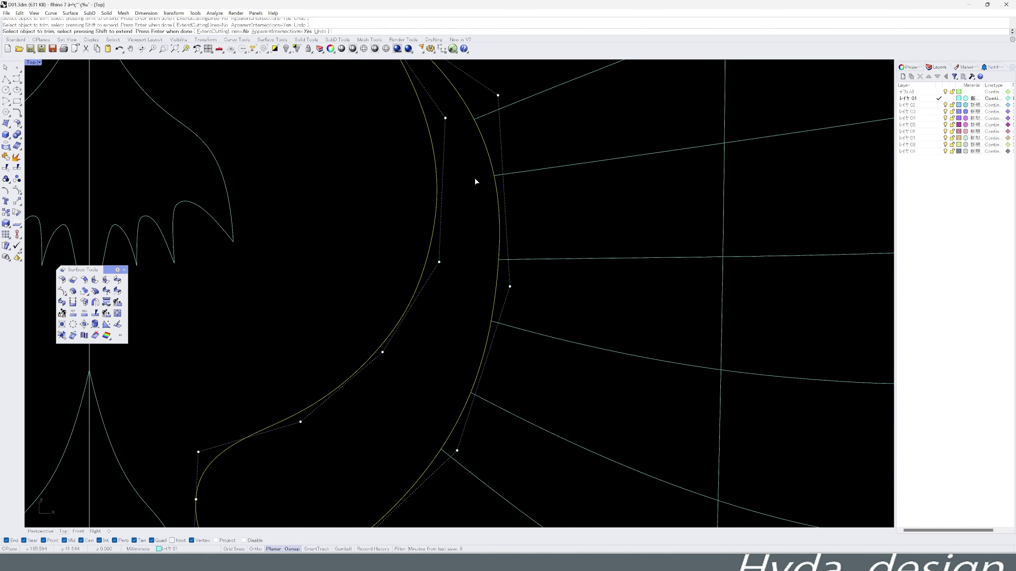
{"action": "scroll", "coordinate": [589, 130], "scroll_direction": "down", "scroll_amount": 4}
{"action": "scroll", "coordinate": [466, 282], "scroll_direction": "up", "scroll_amount": 4}
{"action": "scroll", "coordinate": [500, 248], "scroll_direction": "down", "scroll_amount": 2}
{"action": "scroll", "coordinate": [500, 289], "scroll_direction": "down", "scroll_amount": 2}
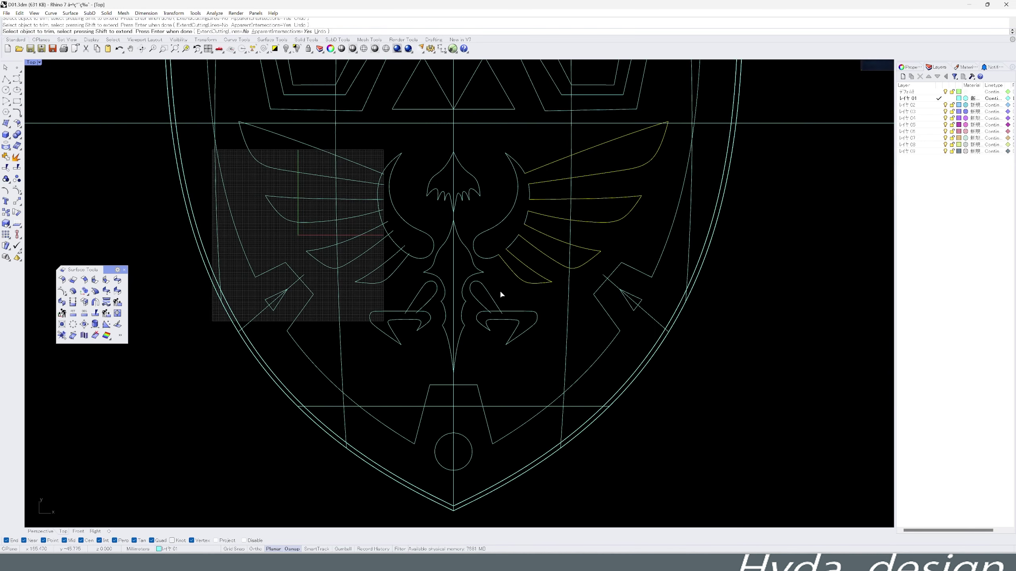
{"action": "scroll", "coordinate": [484, 316], "scroll_direction": "up", "scroll_amount": 2}
{"action": "scroll", "coordinate": [501, 327], "scroll_direction": "up", "scroll_amount": 2}
Delete the stray curve in the lower motif.
{"action": "left_click", "coordinate": [501, 327]}
{"action": "key", "text": "Delete"}
{"action": "scroll", "coordinate": [463, 324], "scroll_direction": "down", "scroll_amount": 3}
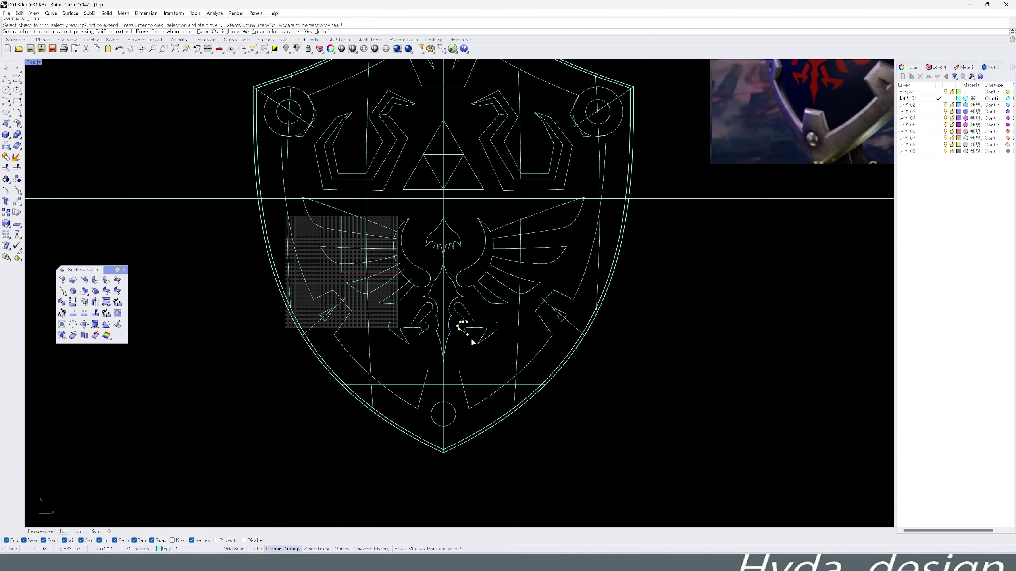
{"action": "scroll", "coordinate": [436, 284], "scroll_direction": "up", "scroll_amount": 2}
{"action": "scroll", "coordinate": [394, 308], "scroll_direction": "down", "scroll_amount": 2}
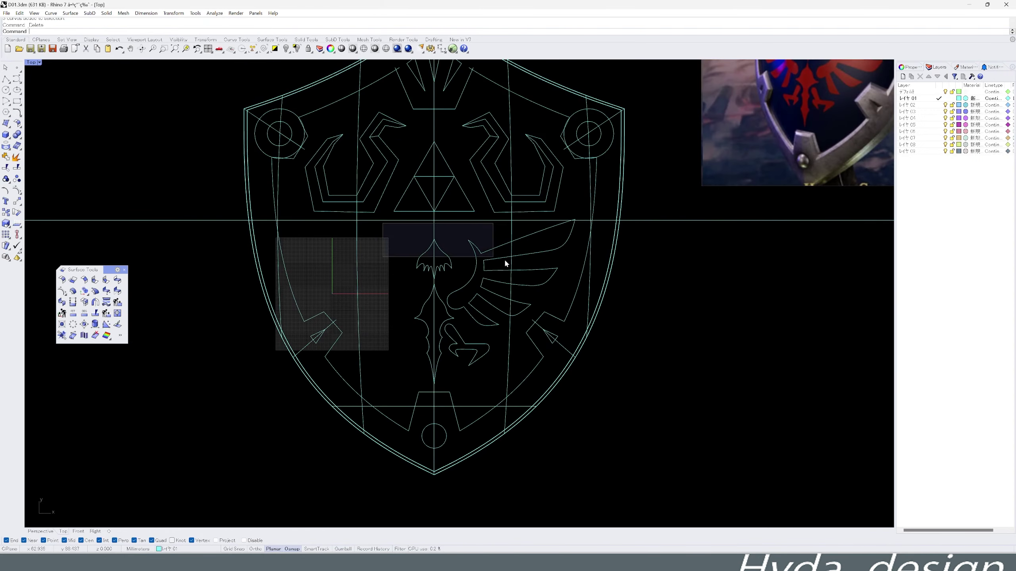
Explode every curve in the drawing into separate segments.
{"action": "key", "text": "ctrl+a"}
{"action": "type", "text": "explode"}
{"action": "key", "text": "Return"}
{"action": "scroll", "coordinate": [520, 255], "scroll_direction": "down", "scroll_amount": 2}
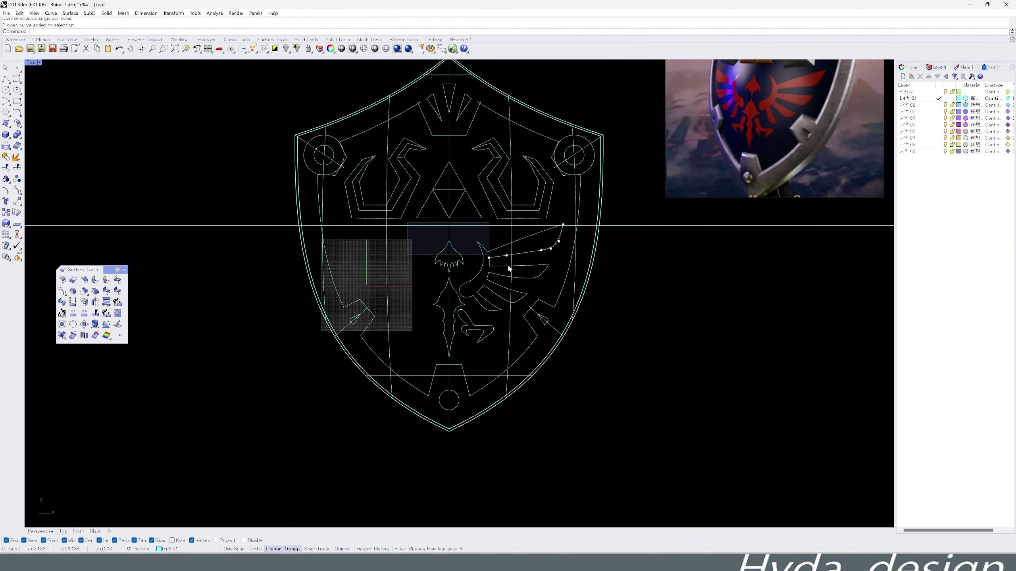
Join the eagle wing curves together with the central sword curve.
{"action": "middle_click", "coordinate": [532, 308]}
{"action": "left_click", "coordinate": [540, 316]}
{"action": "left_click", "coordinate": [503, 301]}
{"action": "left_click", "coordinate": [464, 303]}
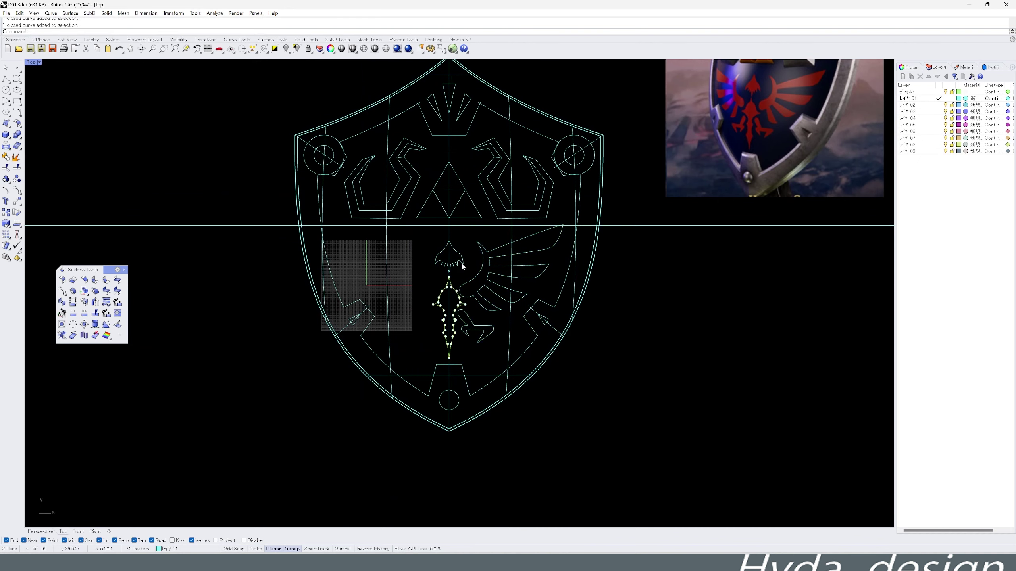
{"action": "scroll", "coordinate": [499, 269], "scroll_direction": "down", "scroll_amount": 2}
{"action": "scroll", "coordinate": [516, 289], "scroll_direction": "up", "scroll_amount": 2}
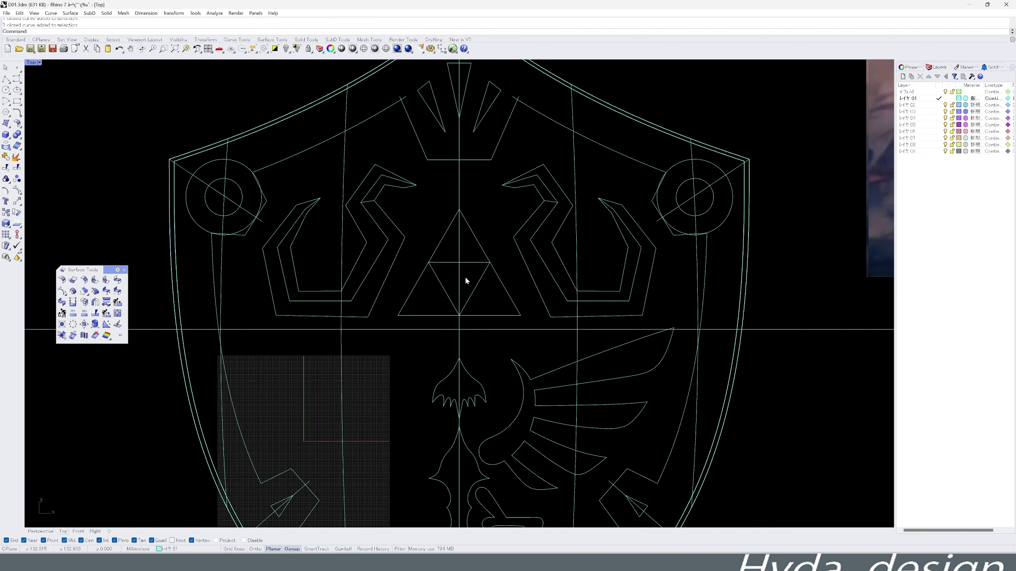
{"action": "scroll", "coordinate": [475, 246], "scroll_direction": "down", "scroll_amount": 2}
{"action": "scroll", "coordinate": [475, 248], "scroll_direction": "up", "scroll_amount": 2}
Offset the Triforce outline inward to create an inner outline.
{"action": "middle_click", "coordinate": [474, 248]}
{"action": "left_click", "coordinate": [516, 269]}
{"action": "scroll", "coordinate": [399, 291], "scroll_direction": "down", "scroll_amount": 1}
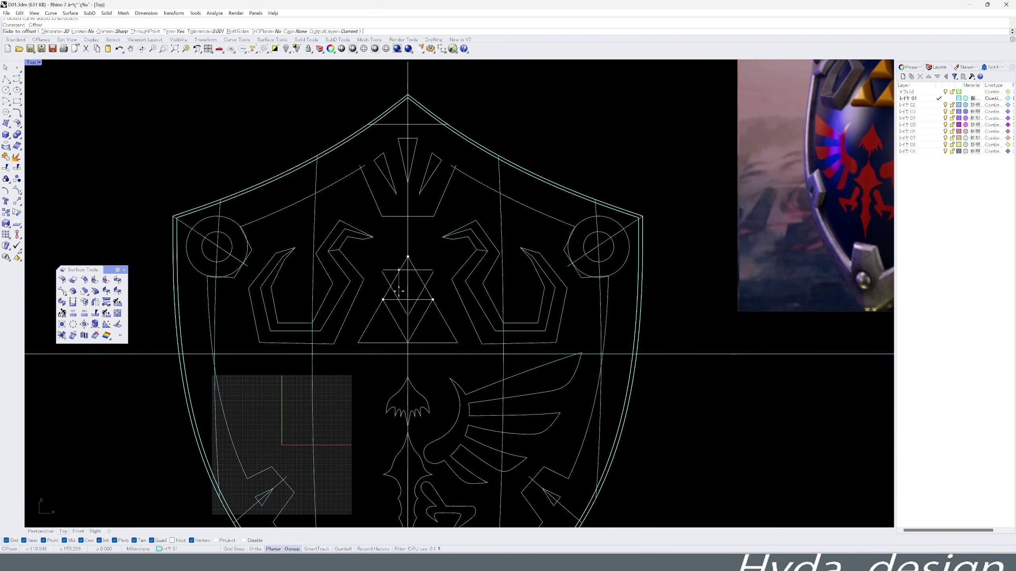
{"action": "type", "text": "6"}
{"action": "left_click", "coordinate": [399, 285]}
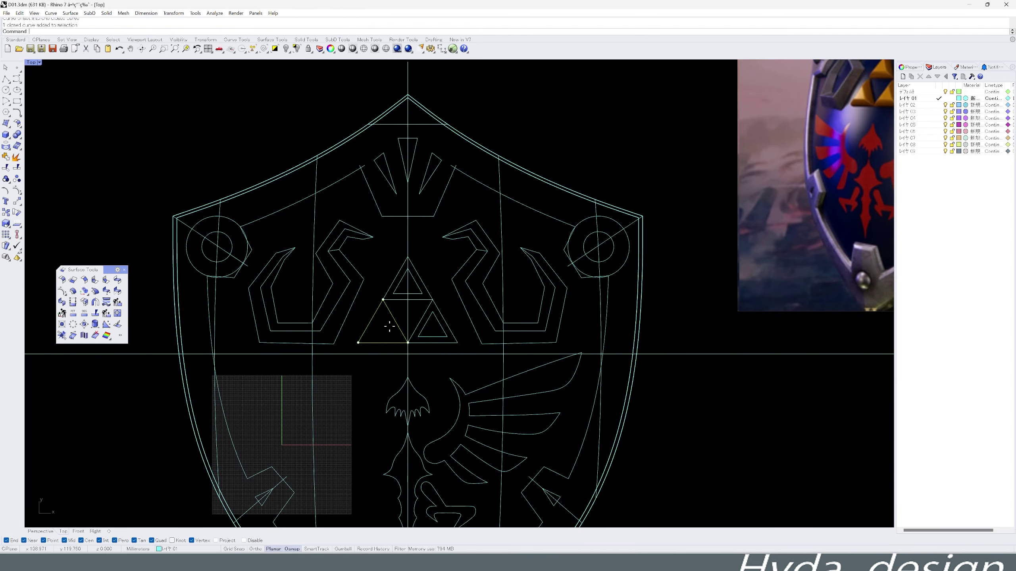
{"action": "scroll", "coordinate": [492, 324], "scroll_direction": "down", "scroll_amount": 3}
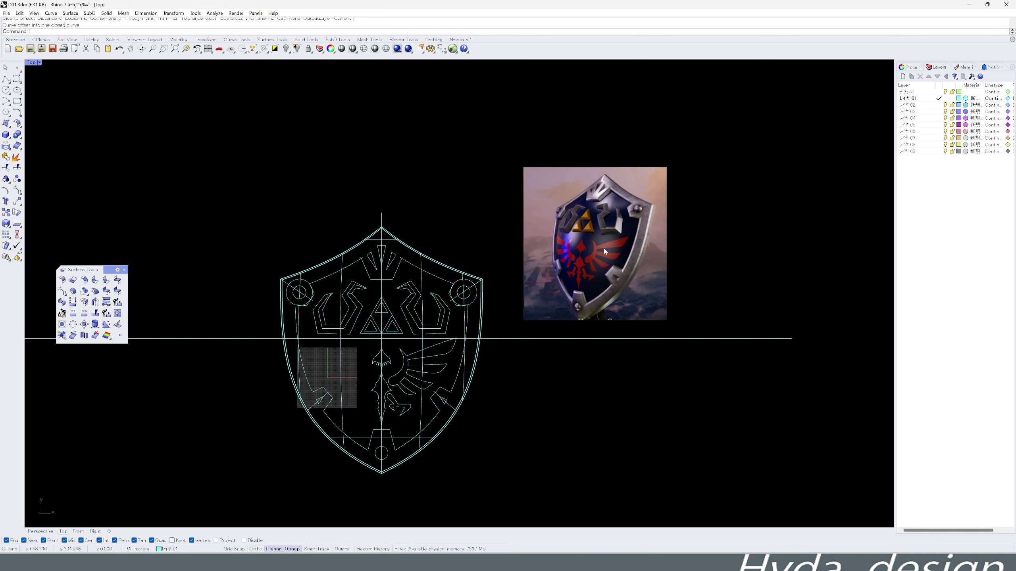
Show the four guide curves' control points, move them up, and flatten them to one top height.
{"action": "double_click", "coordinate": [30, 63]}
{"action": "left_click_drag", "start_coordinate": [671, 369], "coordinate": [603, 392]}
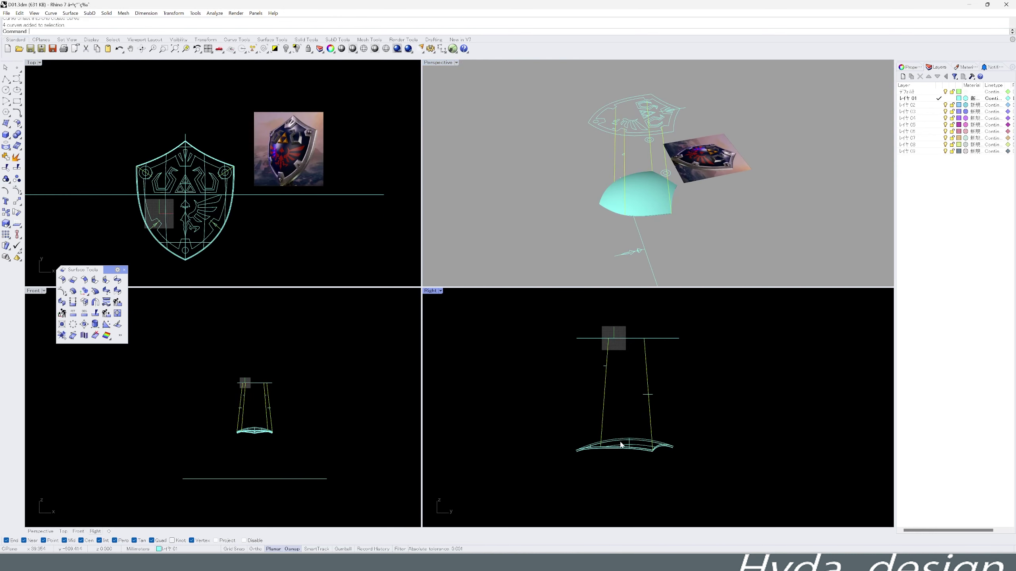
{"action": "middle_click", "coordinate": [640, 428]}
{"action": "left_click", "coordinate": [638, 429]}
{"action": "middle_click", "coordinate": [623, 439]}
{"action": "left_click", "coordinate": [678, 442]}
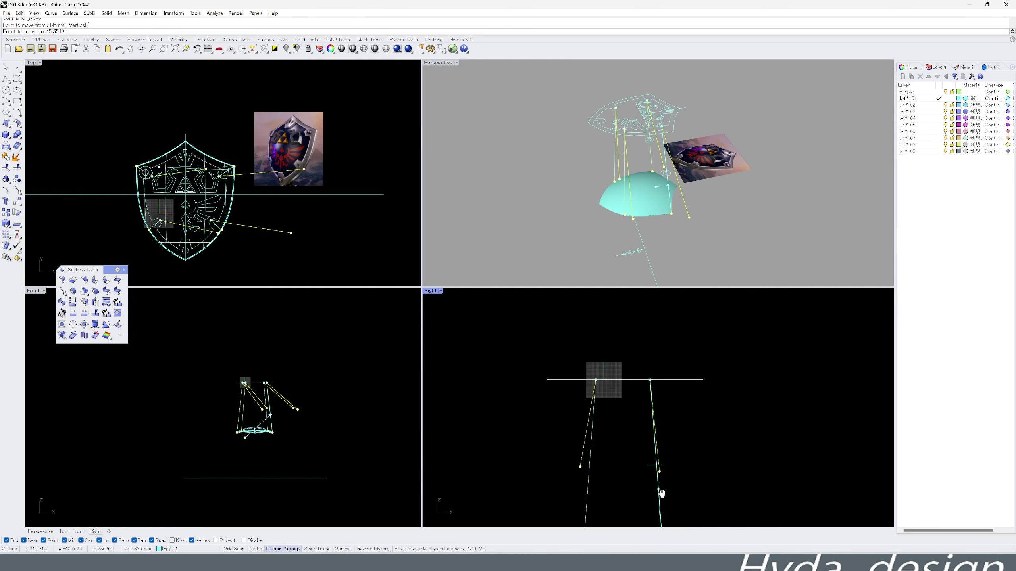
{"action": "left_click", "coordinate": [678, 231]}
{"action": "key", "text": "Return"}
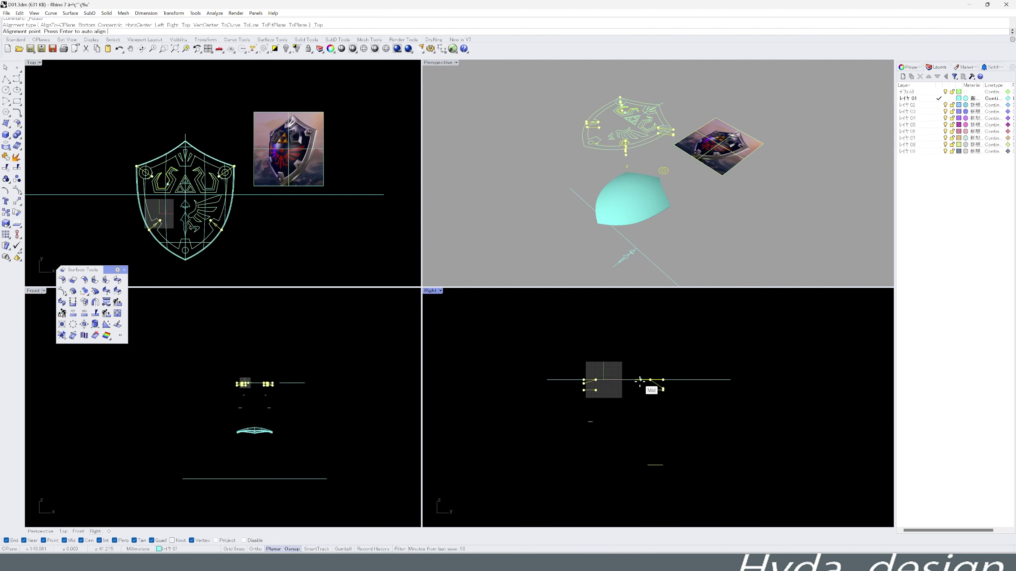
Orbit around the cyan shield surface to compare with the reference, then select all curves.
{"action": "right_click_drag", "start_coordinate": [678, 231], "coordinate": [653, 261]}
{"action": "scroll", "coordinate": [172, 206], "scroll_direction": "up", "scroll_amount": 3}
{"action": "scroll", "coordinate": [597, 185], "scroll_direction": "up", "scroll_amount": 2}
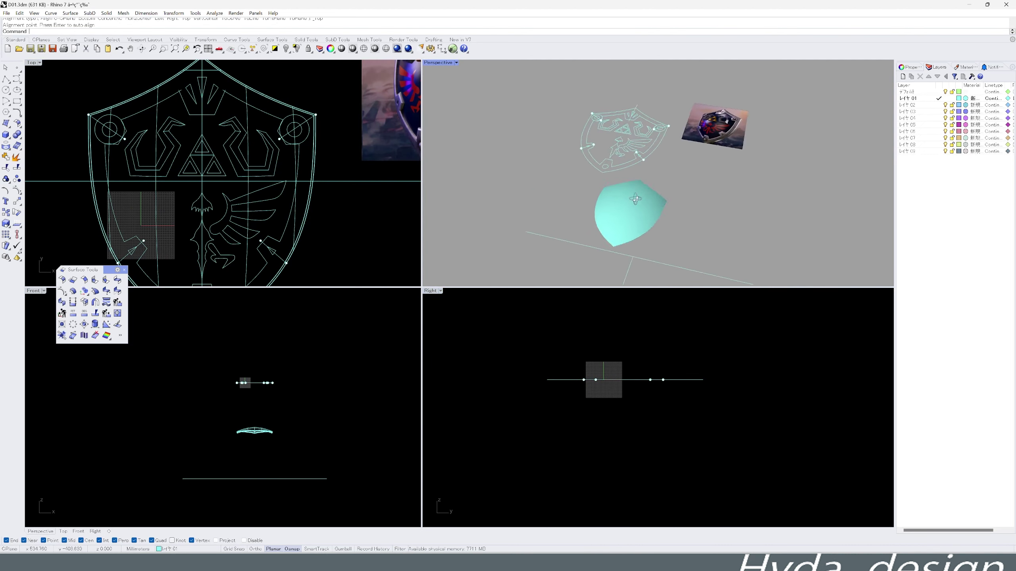
{"action": "scroll", "coordinate": [596, 186], "scroll_direction": "up", "scroll_amount": 2}
{"action": "right_click_drag", "start_coordinate": [597, 185], "coordinate": [695, 235]}
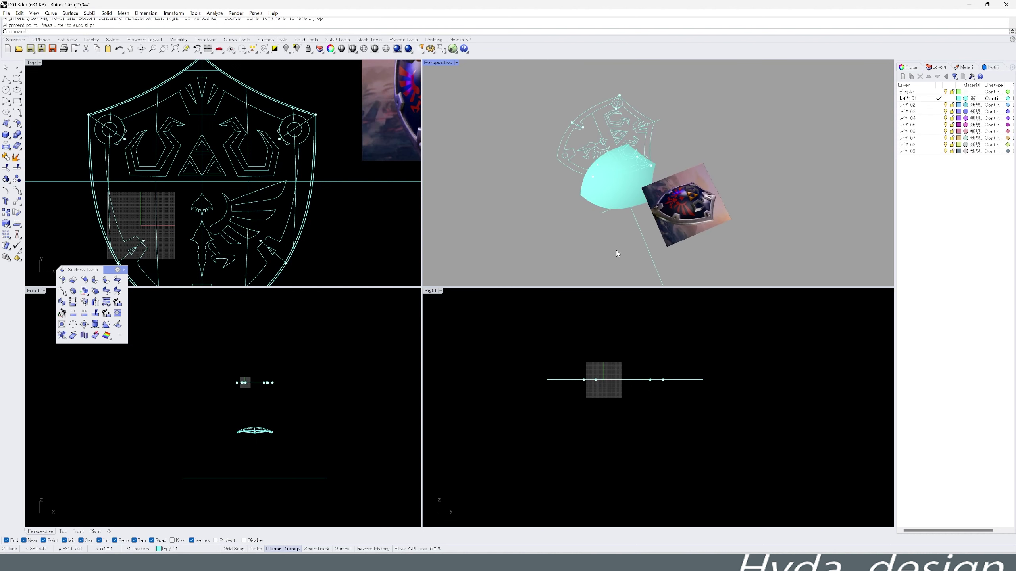
{"action": "right_click_drag", "start_coordinate": [695, 236], "coordinate": [705, 200]}
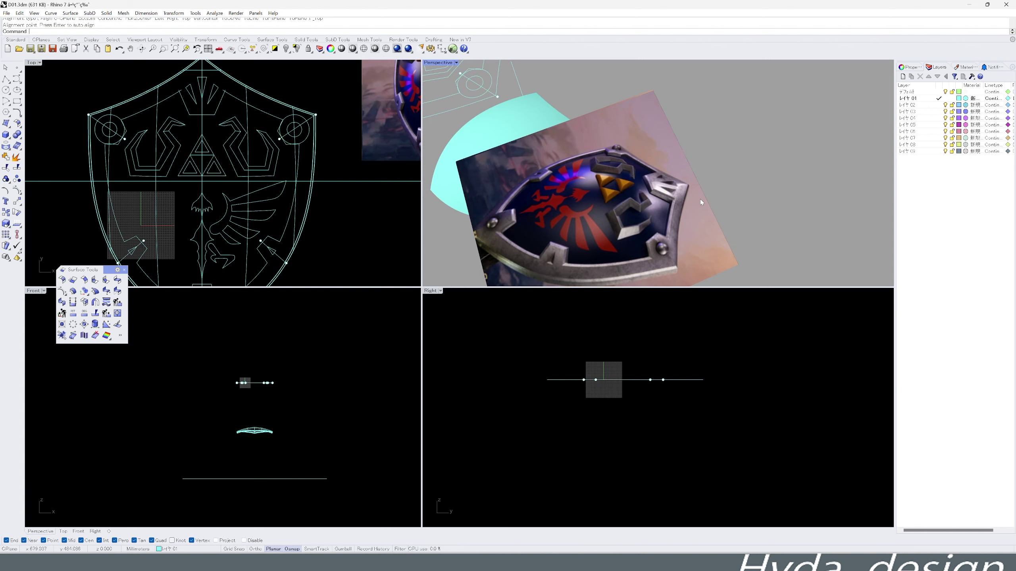
{"action": "left_click", "coordinate": [297, 49]}
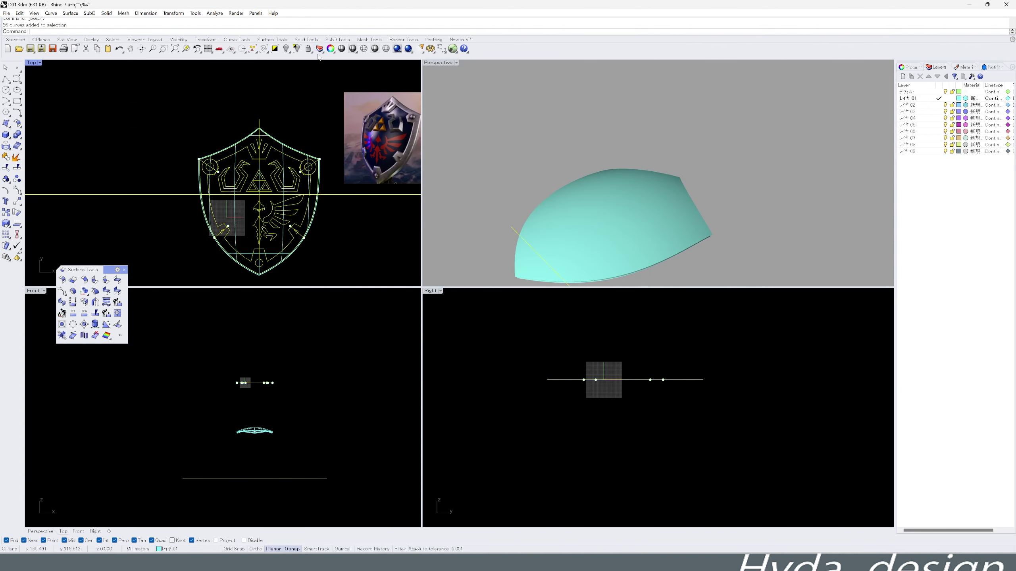
Move the 66 selected curves to layer レイヤ04.
{"action": "left_click", "coordinate": [320, 49]}
{"action": "left_click", "coordinate": [324, 91]}
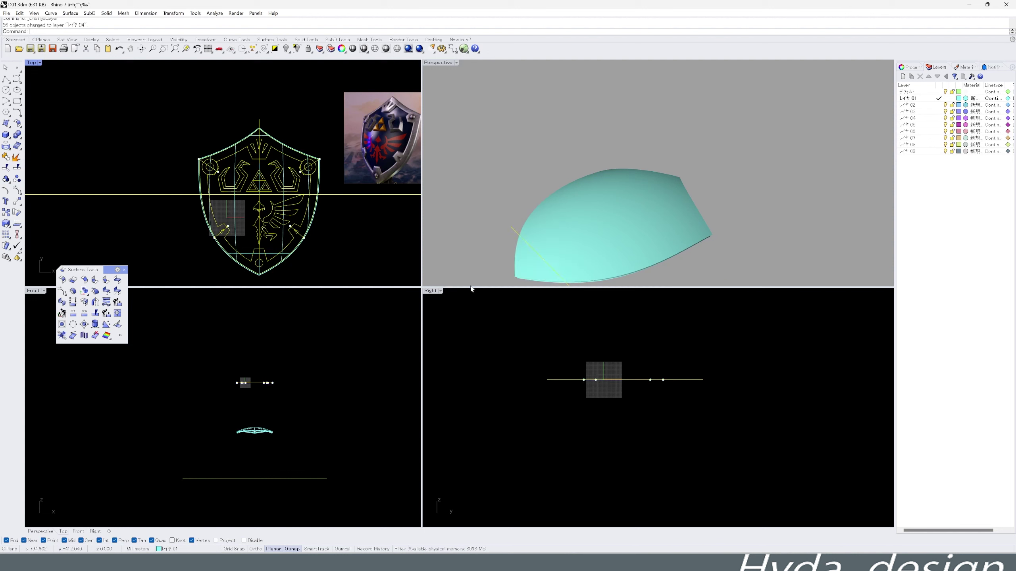
{"action": "key", "text": "Escape"}
{"action": "right_click_drag", "start_coordinate": [580, 208], "coordinate": [606, 172]}
Select the cyan shield surface and start a trim, then abandon it.
{"action": "left_click", "coordinate": [605, 173]}
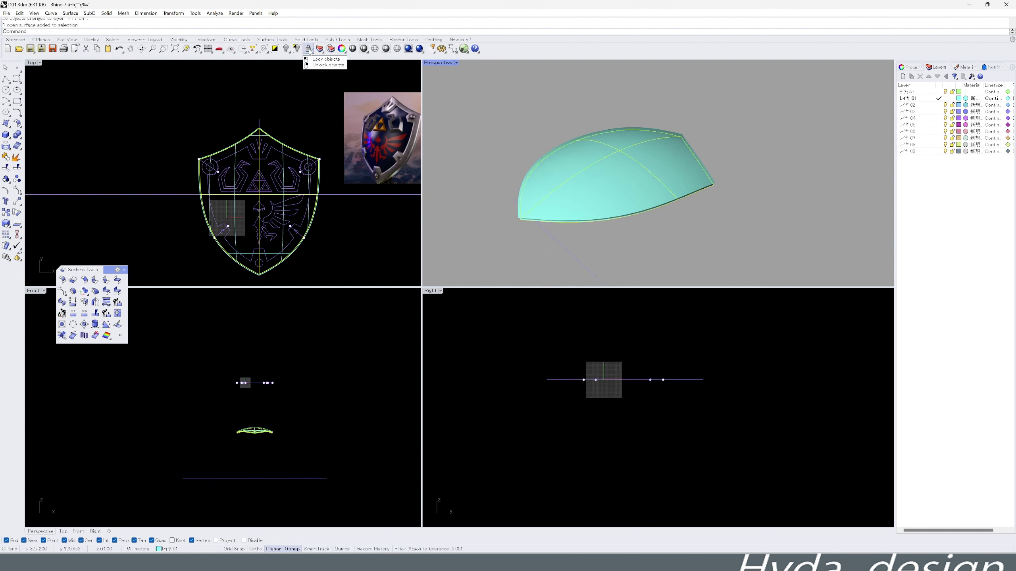
{"action": "scroll", "coordinate": [265, 159], "scroll_direction": "up", "scroll_amount": 5}
{"action": "middle_click", "coordinate": [264, 160]}
{"action": "left_click", "coordinate": [282, 144]}
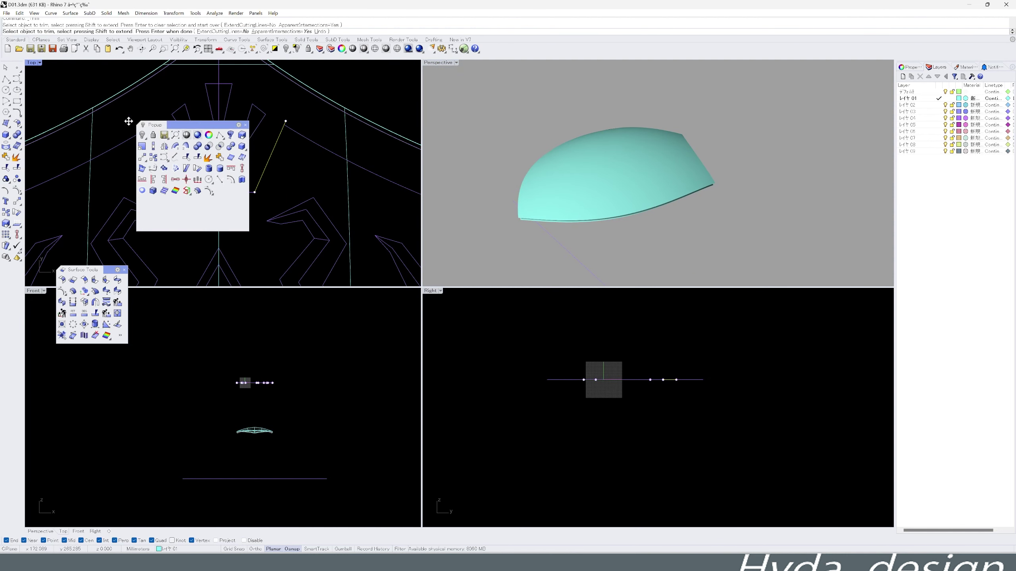
{"action": "left_click", "coordinate": [16, 112]}
{"action": "mouse_move", "coordinate": [129, 121]}
{"action": "left_mouse_down"}
{"action": "mouse_move", "coordinate": [62, 122]}
{"action": "mouse_move", "coordinate": [208, 178]}
{"action": "left_mouse_up"}
{"action": "left_click", "coordinate": [318, 175]}
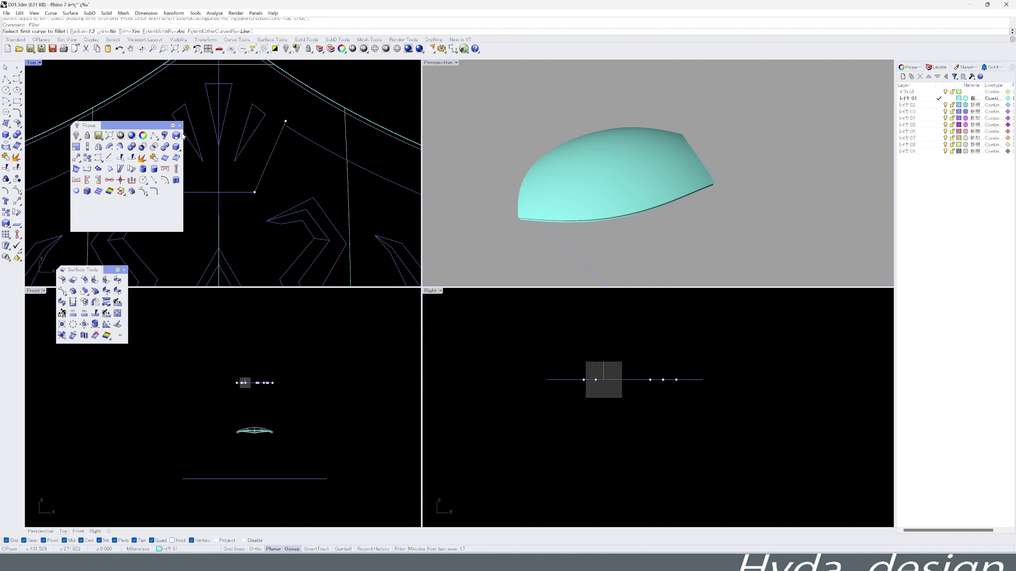
Fillet two border curves with radius 0 so they meet at a sharp corner.
{"action": "middle_click", "coordinate": [138, 142]}
{"action": "left_click", "coordinate": [210, 156]}
{"action": "type", "text": "0"}
{"action": "key", "text": "Return"}
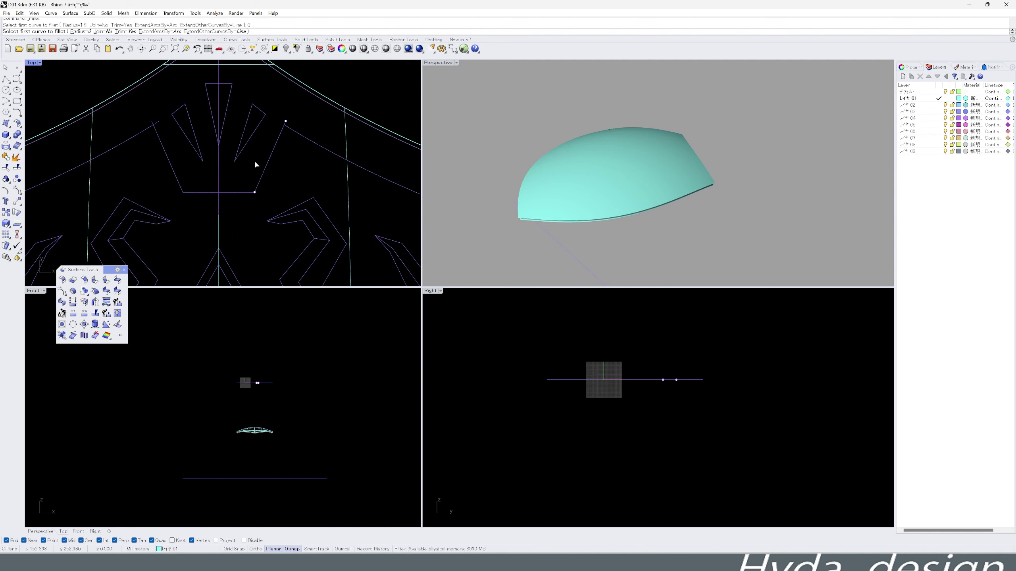
{"action": "left_click", "coordinate": [140, 136]}
{"action": "scroll", "coordinate": [268, 186], "scroll_direction": "down", "scroll_amount": 3}
{"action": "scroll", "coordinate": [269, 192], "scroll_direction": "down", "scroll_amount": 2}
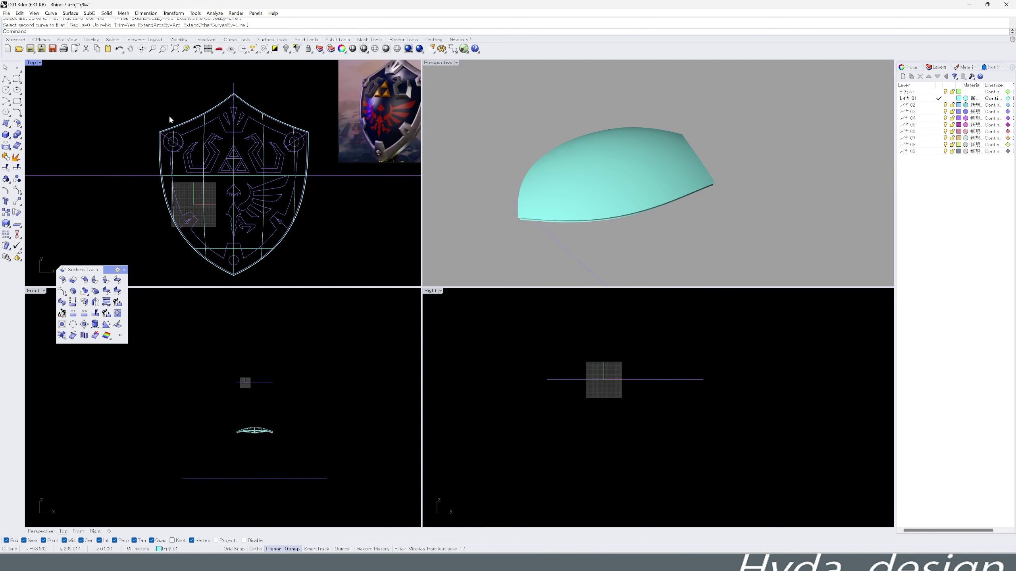
Join the border pieces into one closed curve and trim the border groove into the surface.
{"action": "middle_click", "coordinate": [262, 196]}
{"action": "left_click", "coordinate": [321, 224]}
{"action": "scroll", "coordinate": [302, 200], "scroll_direction": "up", "scroll_amount": 2}
{"action": "middle_click", "coordinate": [216, 104]}
{"action": "left_click", "coordinate": [271, 129]}
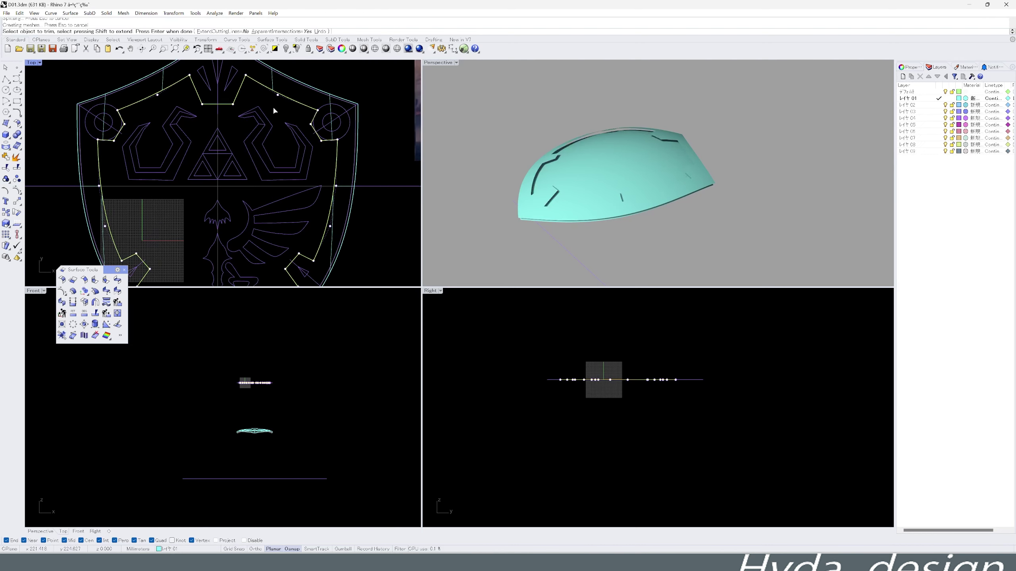
{"action": "mouse_move", "coordinate": [600, 168]}
{"action": "right_mouse_down"}
{"action": "mouse_move", "coordinate": [528, 236]}
{"action": "mouse_move", "coordinate": [504, 192]}
{"action": "right_mouse_up"}
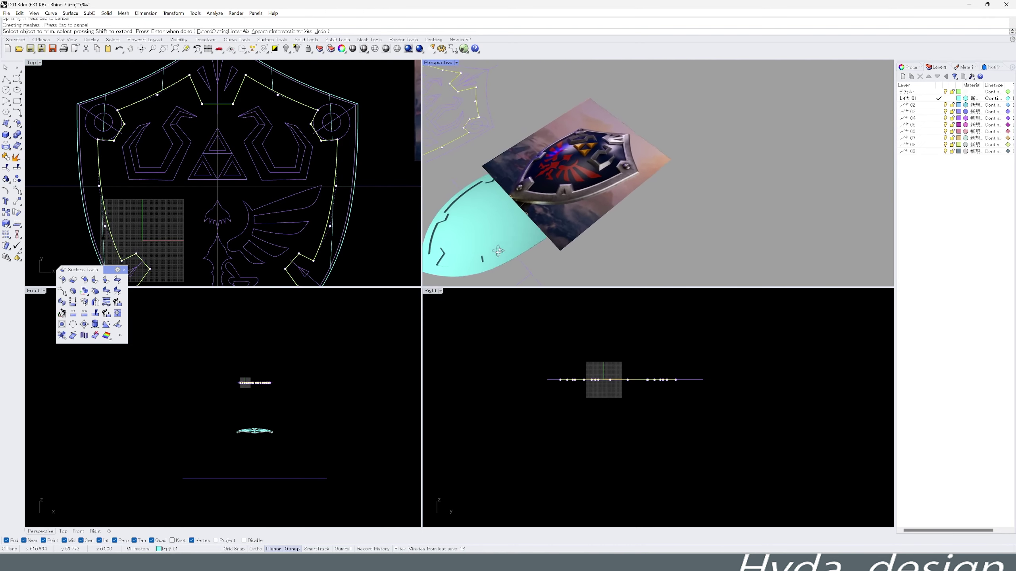
{"action": "scroll", "coordinate": [247, 164], "scroll_direction": "down", "scroll_amount": 3}
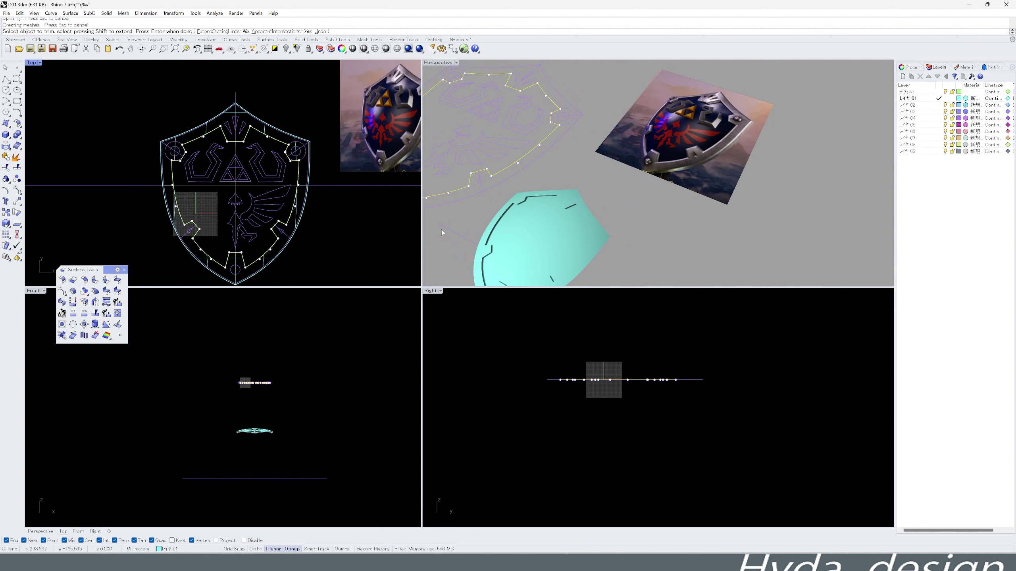
{"action": "key", "text": "Return"}
Move the cyan shield surface to layer 06.
{"action": "left_click", "coordinate": [538, 220]}
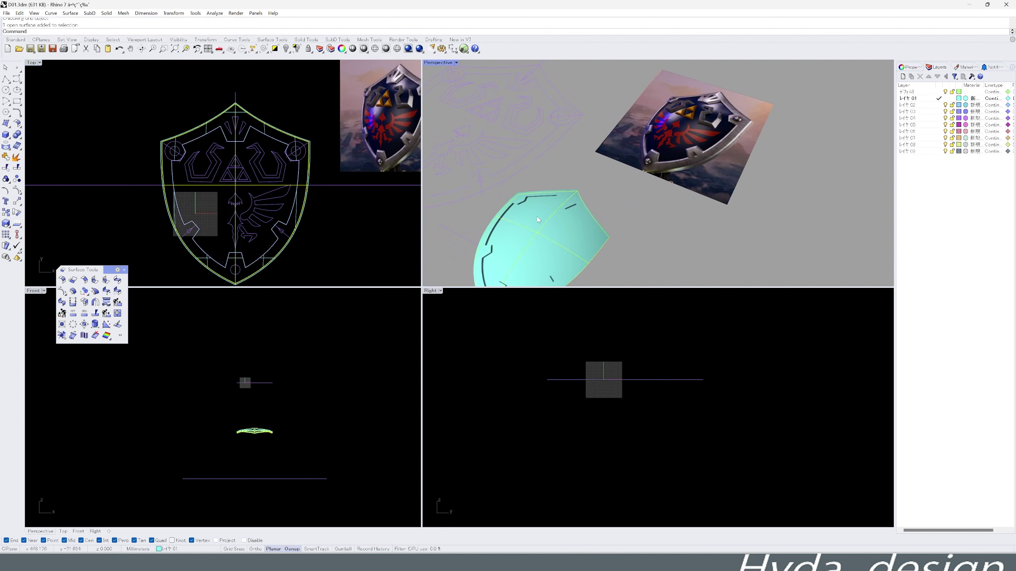
{"action": "right_click", "coordinate": [544, 245]}
{"action": "left_click", "coordinate": [560, 258]}
{"action": "double_click", "coordinate": [472, 268]}
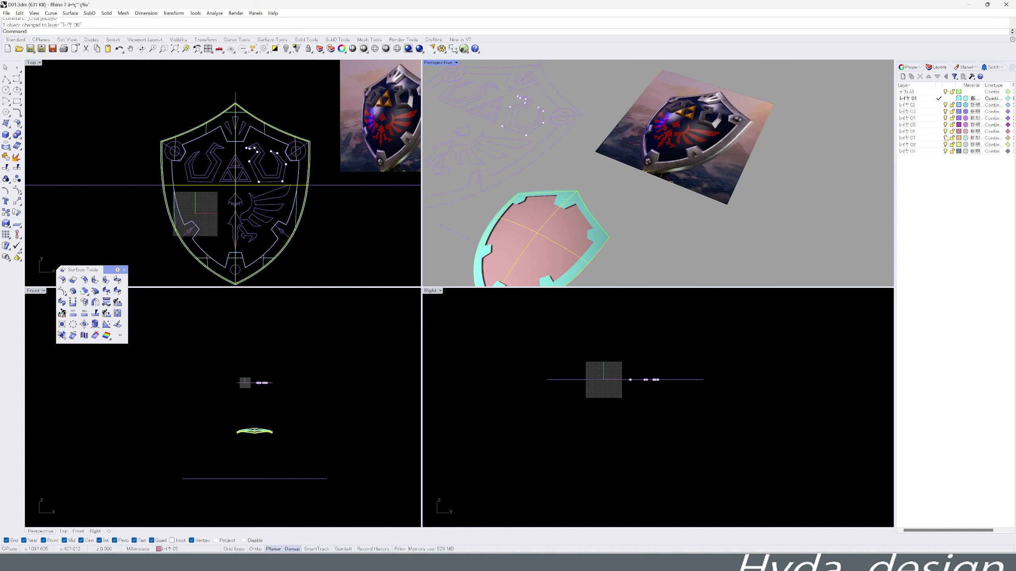
{"action": "scroll", "coordinate": [242, 145], "scroll_direction": "up", "scroll_amount": 2}
Offset the shield's closed outline curve into a second curve.
{"action": "left_click", "coordinate": [244, 145]}
{"action": "left_click", "coordinate": [264, 152]}
{"action": "middle_click", "coordinate": [207, 153]}
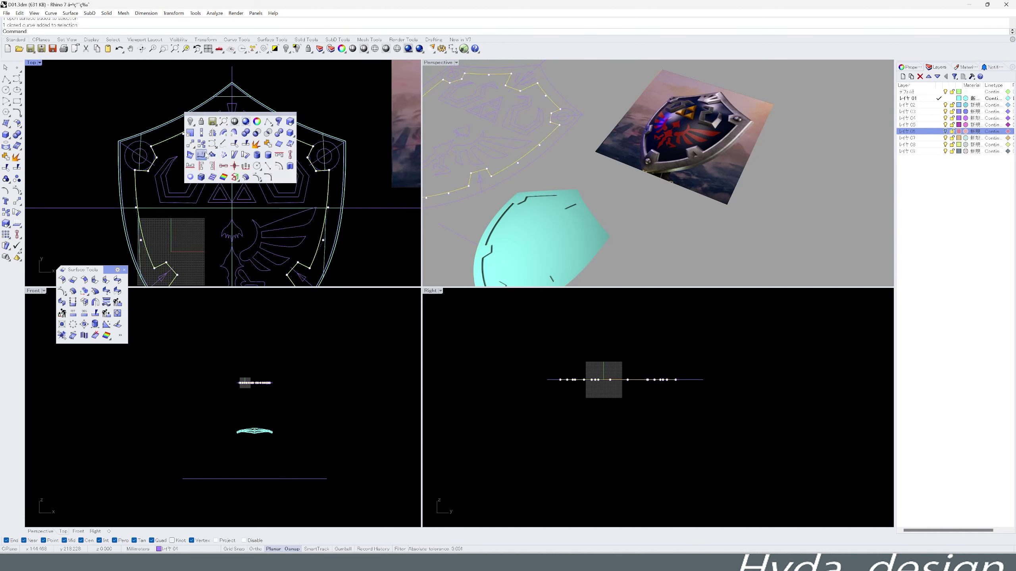
{"action": "left_click", "coordinate": [248, 178]}
{"action": "scroll", "coordinate": [272, 156], "scroll_direction": "down", "scroll_amount": 2}
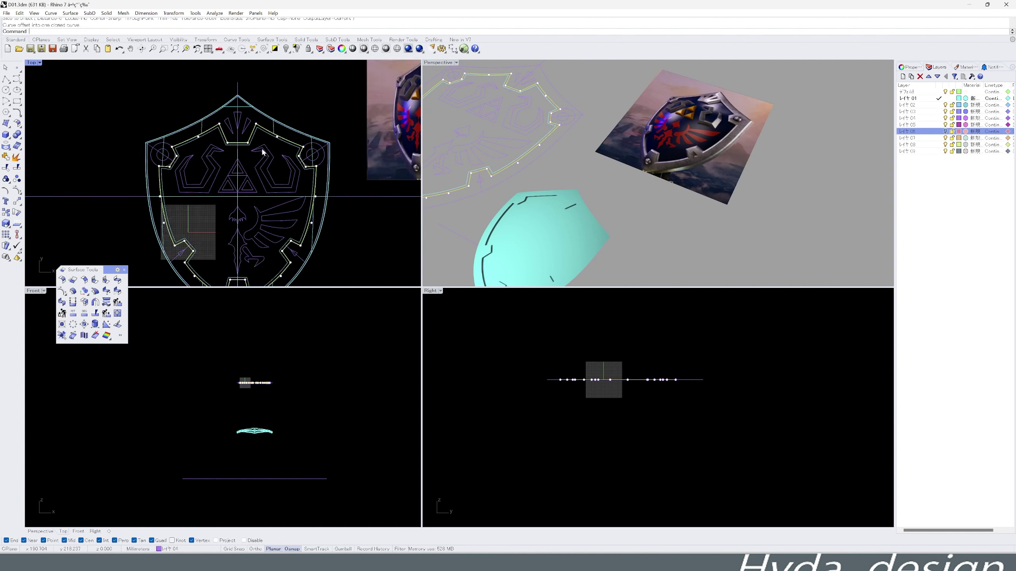
{"action": "scroll", "coordinate": [192, 155], "scroll_direction": "up", "scroll_amount": 3}
Trim away the surface outside the shield outline and inspect the result.
{"action": "left_click", "coordinate": [192, 156]}
{"action": "middle_click", "coordinate": [310, 145]}
{"action": "left_click", "coordinate": [236, 125]}
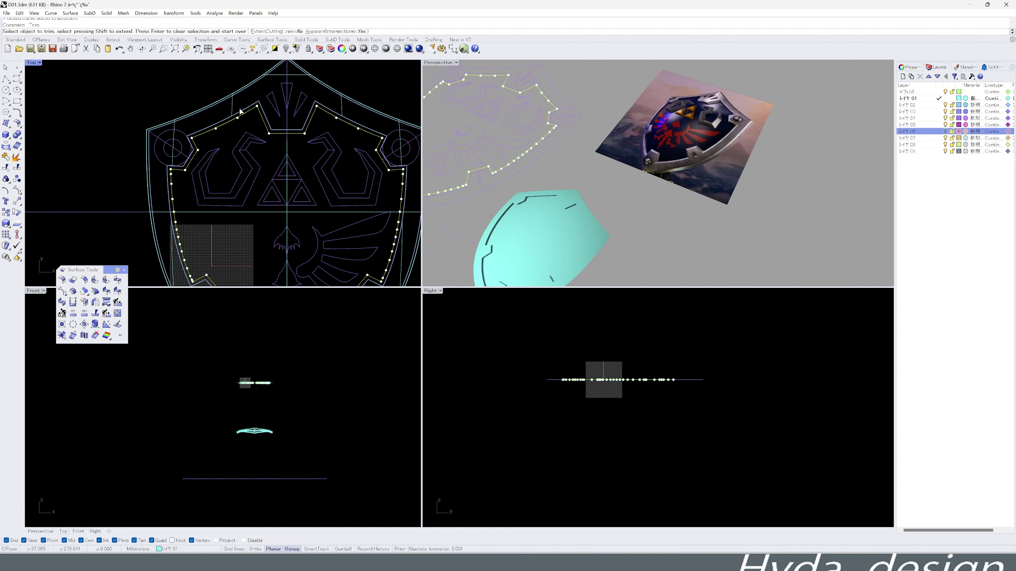
{"action": "scroll", "coordinate": [289, 138], "scroll_direction": "up", "scroll_amount": 3}
{"action": "left_click", "coordinate": [300, 144]}
{"action": "left_click", "coordinate": [305, 154]}
{"action": "scroll", "coordinate": [304, 160], "scroll_direction": "down", "scroll_amount": 3}
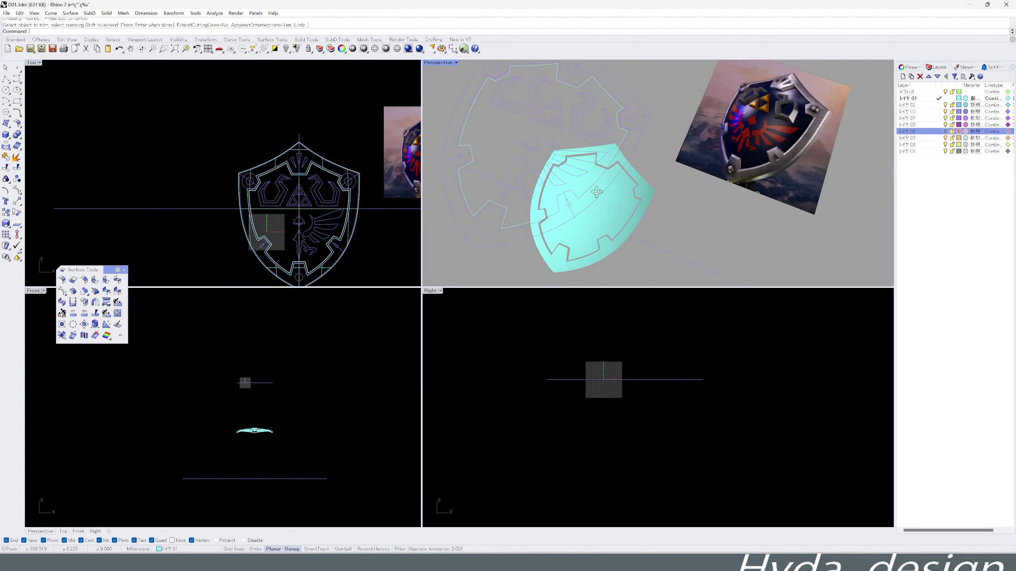
{"action": "right_click_drag", "start_coordinate": [302, 216], "coordinate": [268, 211]}
{"action": "scroll", "coordinate": [265, 200], "scroll_direction": "up", "scroll_amount": 3}
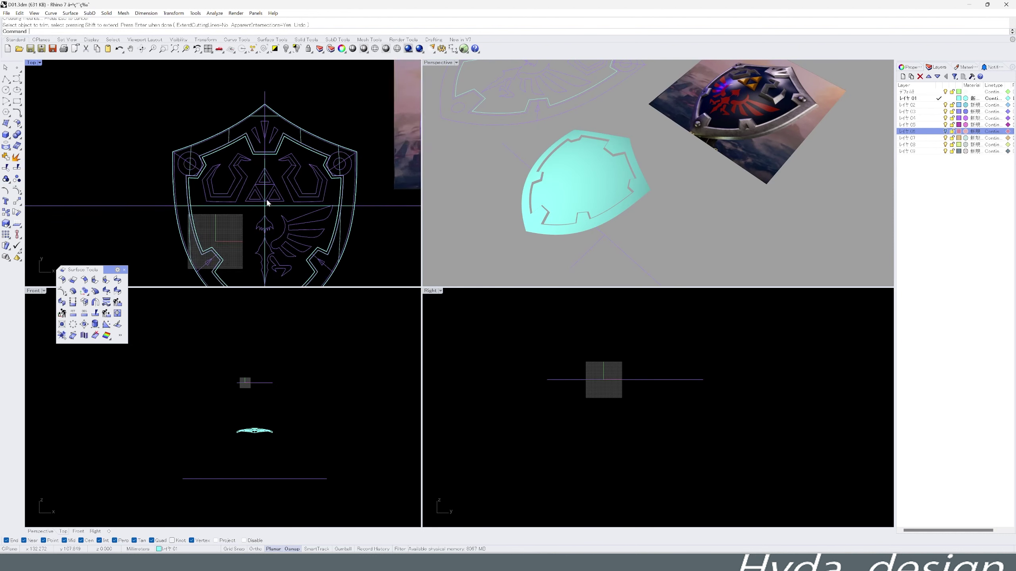
{"action": "left_click", "coordinate": [615, 225]}
{"action": "scroll", "coordinate": [614, 431], "scroll_direction": "up", "scroll_amount": 3}
{"action": "scroll", "coordinate": [641, 411], "scroll_direction": "up", "scroll_amount": 3}
Trim the small Triforce triangle curves into the shield surface.
{"action": "middle_click", "coordinate": [641, 411]}
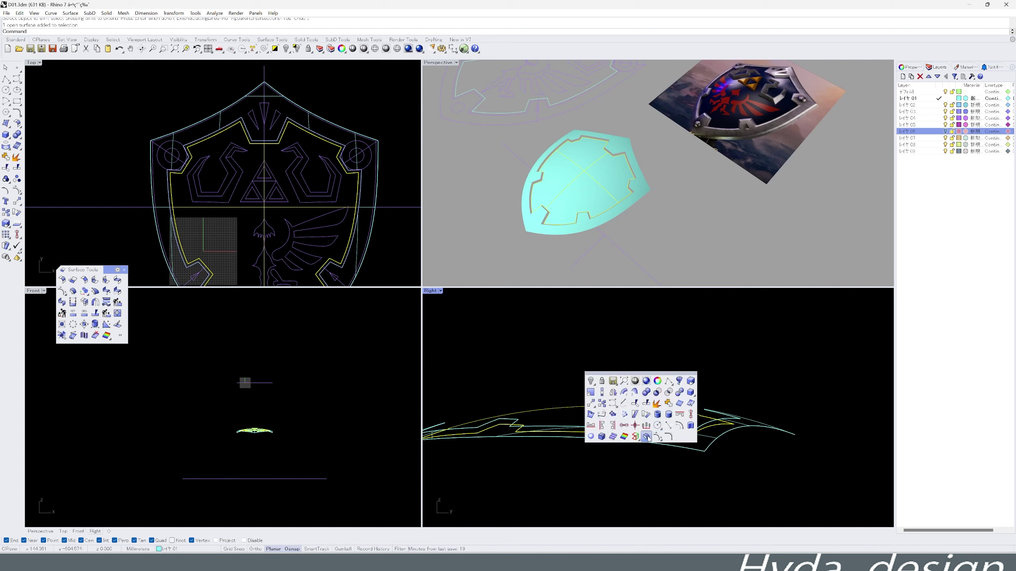
{"action": "key", "text": "Escape"}
{"action": "scroll", "coordinate": [269, 177], "scroll_direction": "up", "scroll_amount": 3}
{"action": "left_click", "coordinate": [274, 187]}
{"action": "middle_click", "coordinate": [319, 188]}
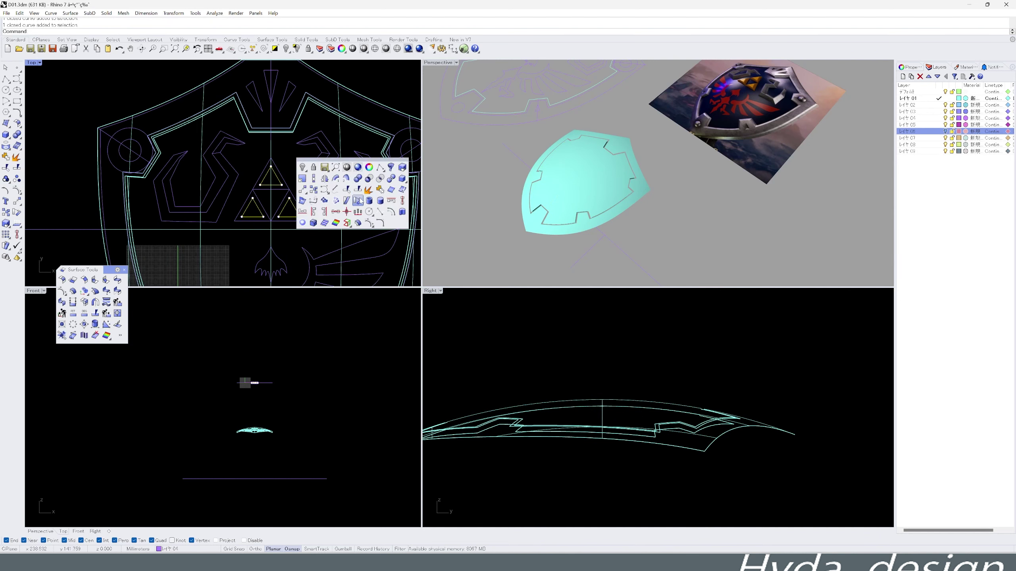
{"action": "left_click", "coordinate": [342, 161]}
{"action": "key", "text": "Return"}
{"action": "scroll", "coordinate": [287, 203], "scroll_direction": "up", "scroll_amount": 3}
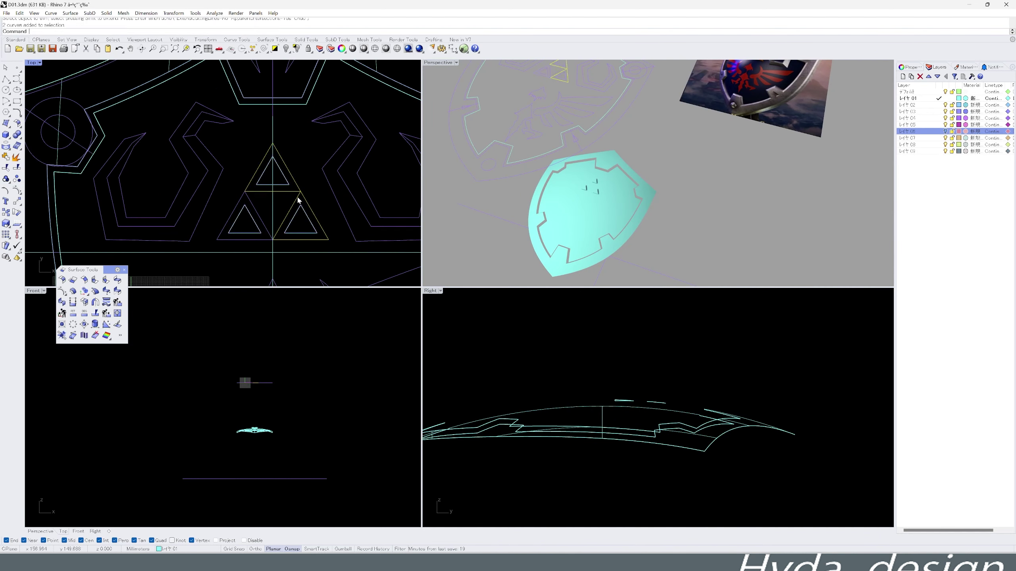
{"action": "key", "text": "Return"}
{"action": "scroll", "coordinate": [268, 212], "scroll_direction": "up", "scroll_amount": 2}
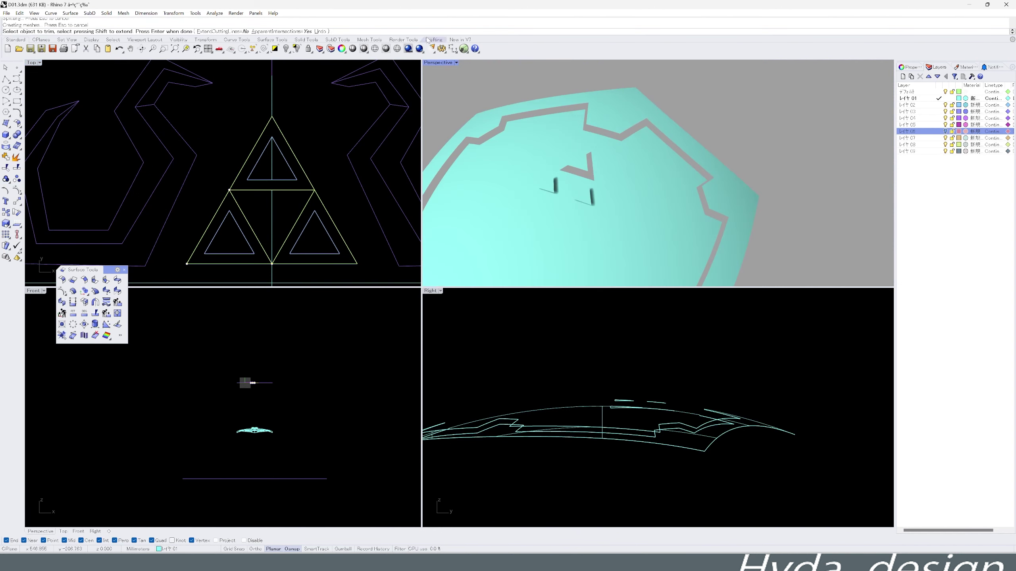
{"action": "key", "text": "Return"}
{"action": "scroll", "coordinate": [330, 127], "scroll_direction": "down", "scroll_amount": 3}
{"action": "scroll", "coordinate": [316, 120], "scroll_direction": "up", "scroll_amount": 3}
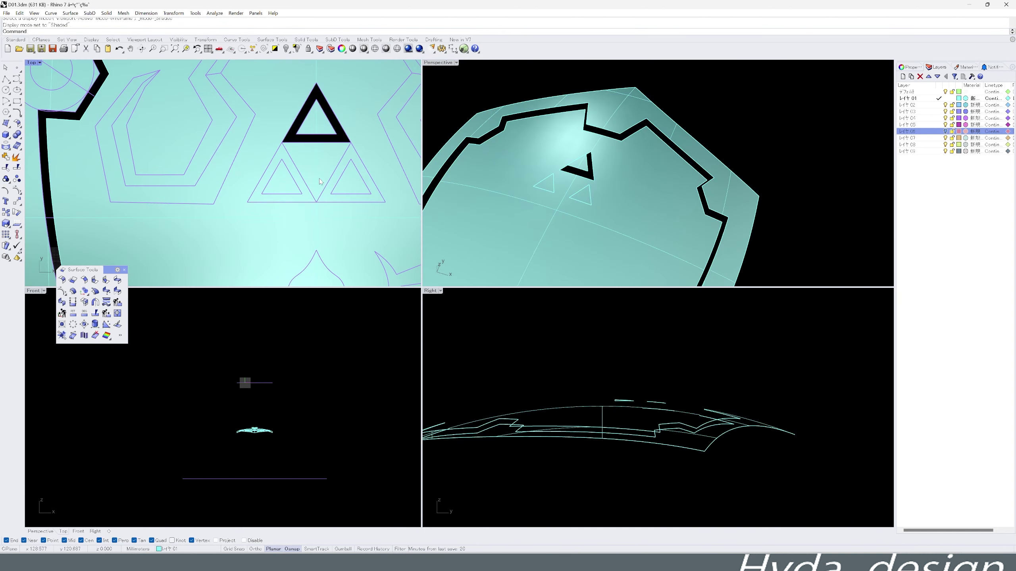
Trim the lower Triforce triangles into the surface.
{"action": "middle_click", "coordinate": [306, 180]}
{"action": "left_click", "coordinate": [305, 179]}
{"action": "key", "text": "Escape"}
{"action": "scroll", "coordinate": [498, 90], "scroll_direction": "down", "scroll_amount": 3}
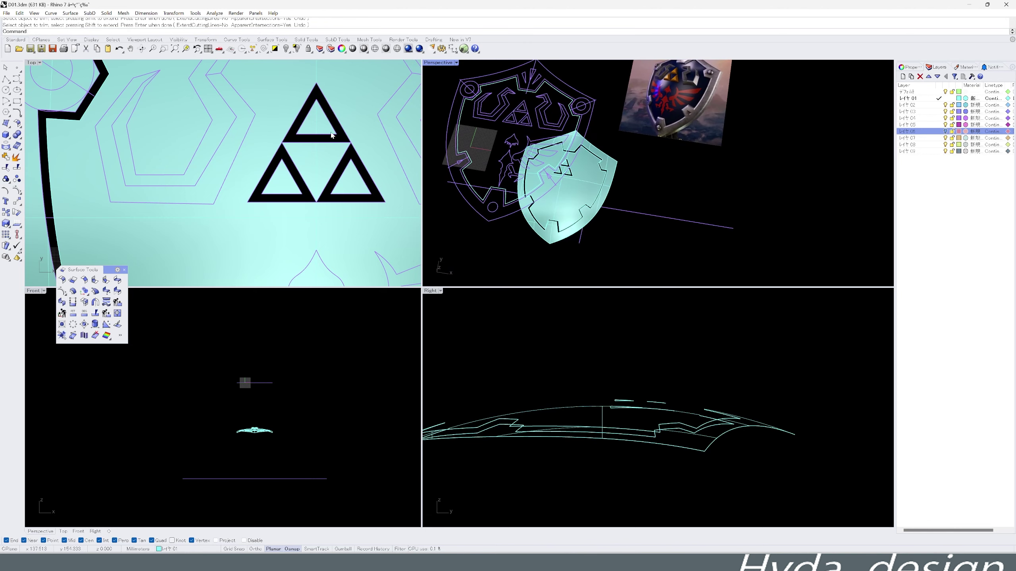
{"action": "scroll", "coordinate": [240, 180], "scroll_direction": "down", "scroll_amount": 3}
Try joining the crest curves in a maximized Top view with a changed display style.
{"action": "left_click", "coordinate": [239, 138]}
{"action": "middle_click", "coordinate": [244, 189]}
{"action": "left_click", "coordinate": [246, 184]}
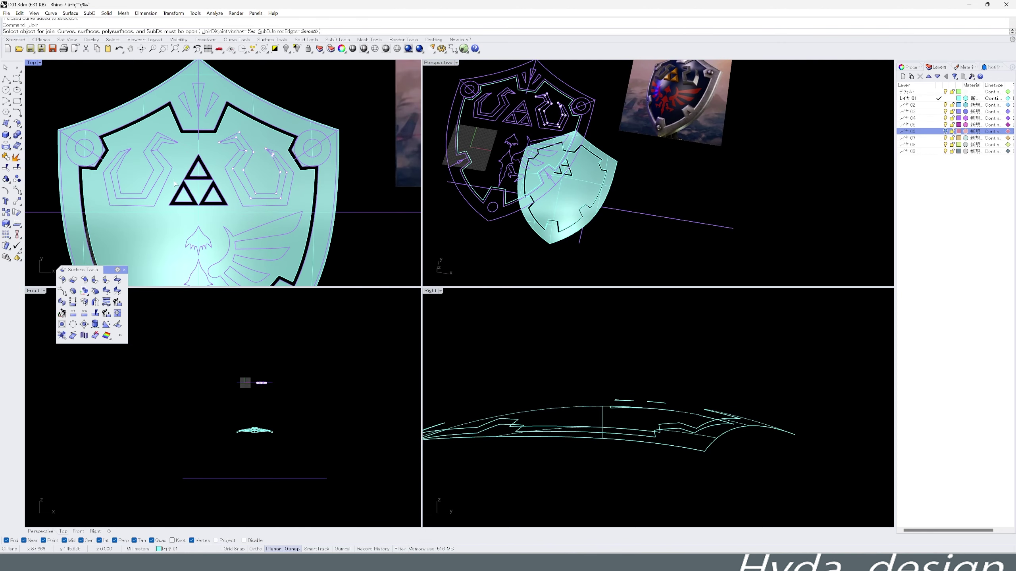
{"action": "double_click", "coordinate": [35, 65]}
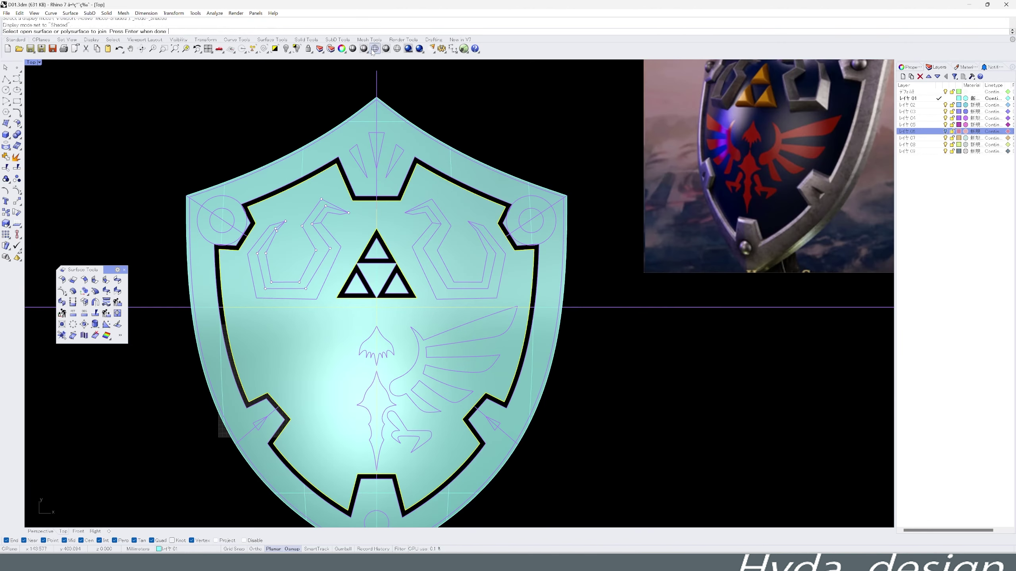
{"action": "key", "text": "ctrl+alt+w"}
{"action": "key", "text": "Return"}
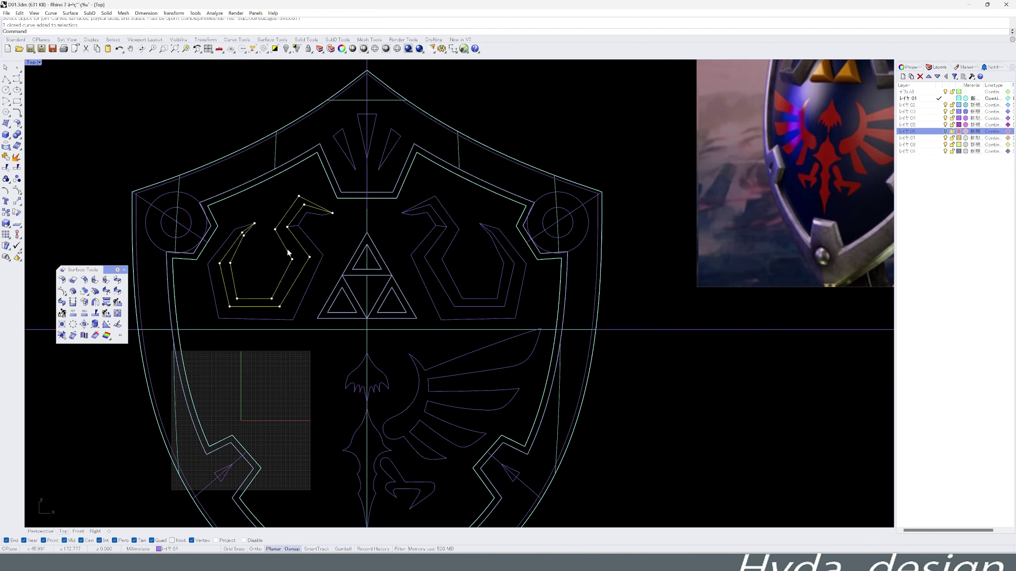
{"action": "key", "text": "ctrl+shift+x"}
{"action": "left_click", "coordinate": [440, 199]}
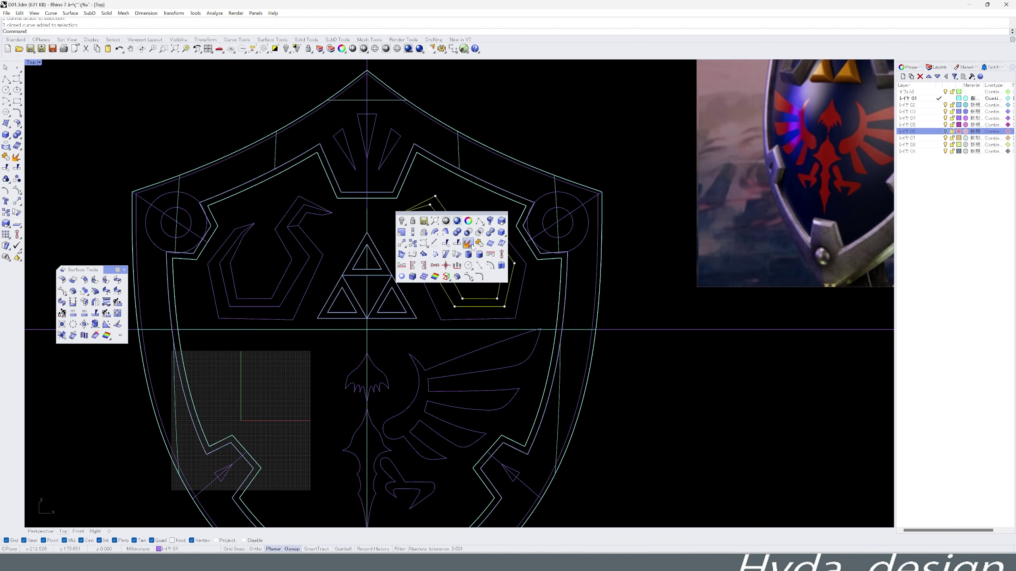
{"action": "middle_click", "coordinate": [442, 202]}
{"action": "scroll", "coordinate": [445, 205], "scroll_direction": "up", "scroll_amount": 2}
{"action": "scroll", "coordinate": [397, 211], "scroll_direction": "up", "scroll_amount": 2}
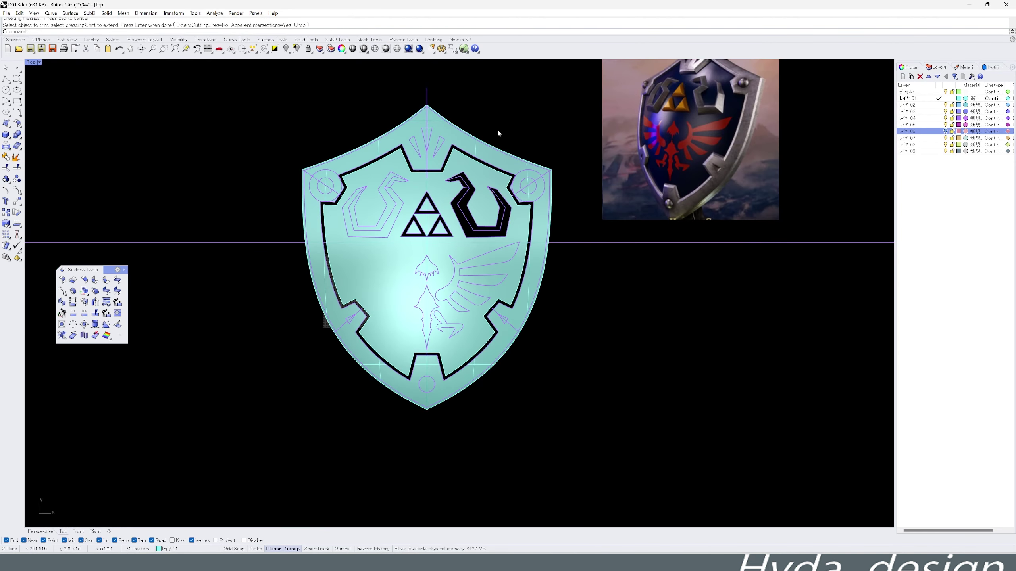
Back in four views, join the two crest curve segments with Ctrl+J.
{"action": "double_click", "coordinate": [31, 62]}
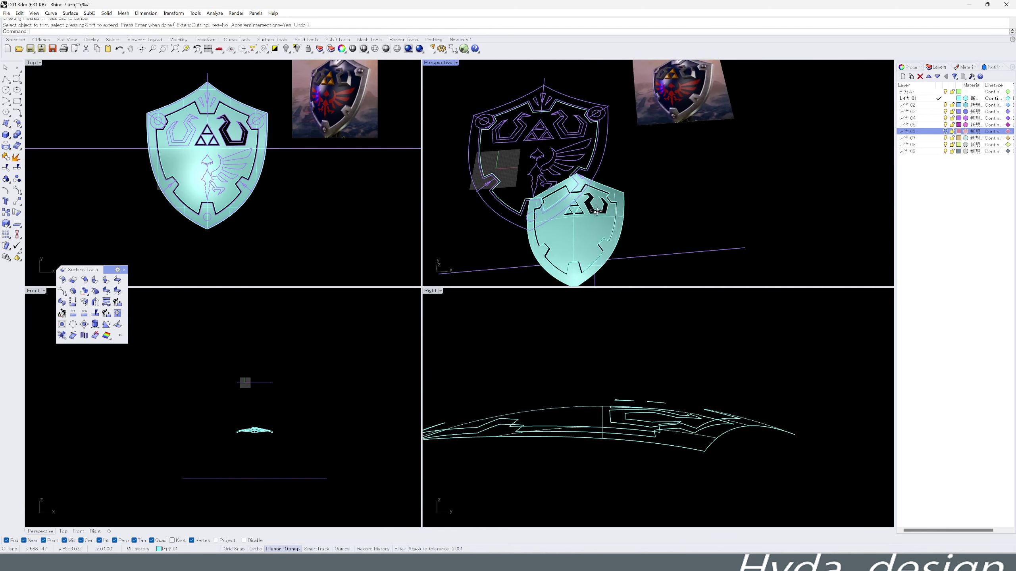
{"action": "right_click_drag", "start_coordinate": [560, 173], "coordinate": [564, 175]}
{"action": "scroll", "coordinate": [564, 175], "scroll_direction": "up", "scroll_amount": 5}
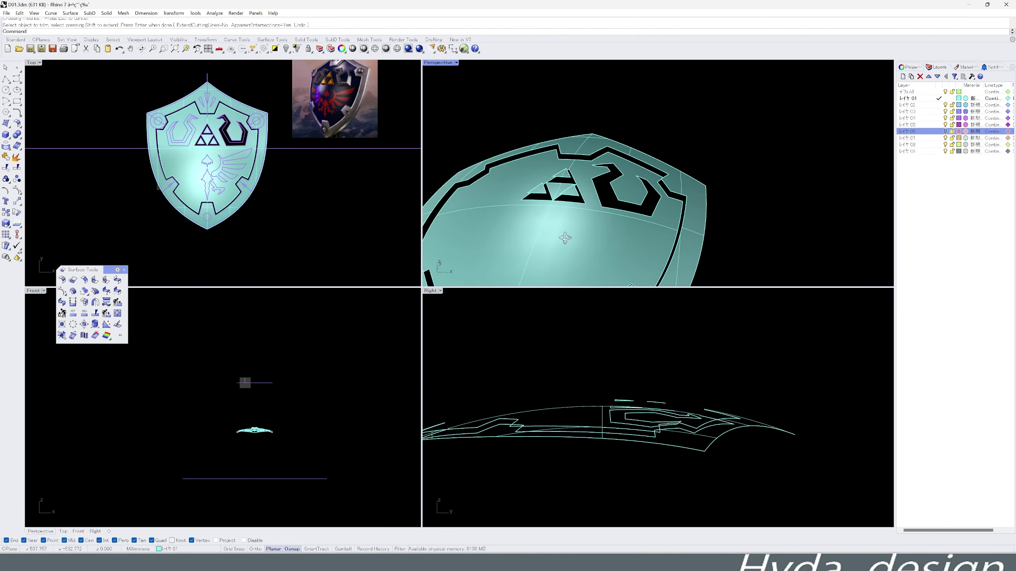
{"action": "left_click", "coordinate": [507, 229]}
{"action": "scroll", "coordinate": [179, 117], "scroll_direction": "up", "scroll_amount": 4}
{"action": "scroll", "coordinate": [179, 116], "scroll_direction": "up", "scroll_amount": 3}
{"action": "left_click", "coordinate": [195, 128]}
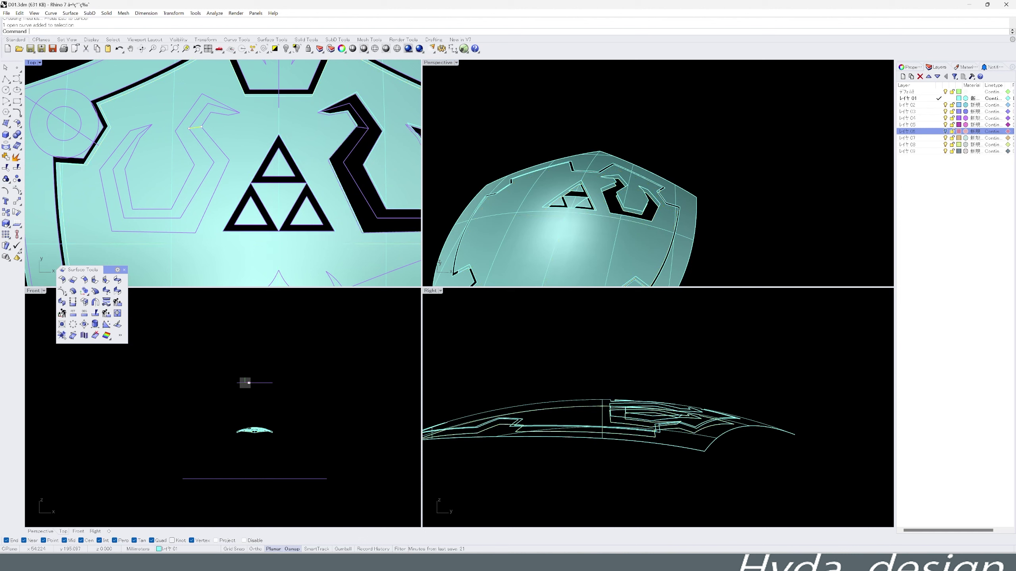
{"action": "left_click", "coordinate": [182, 221]}
{"action": "left_click", "coordinate": [127, 153]}
{"action": "scroll", "coordinate": [143, 131], "scroll_direction": "up", "scroll_amount": 2}
{"action": "key", "text": "ctrl+j"}
{"action": "scroll", "coordinate": [170, 126], "scroll_direction": "down", "scroll_amount": 4}
Extrude the joined crest curve into a tall solid and intersect it with the shield surface.
{"action": "left_click", "coordinate": [152, 195]}
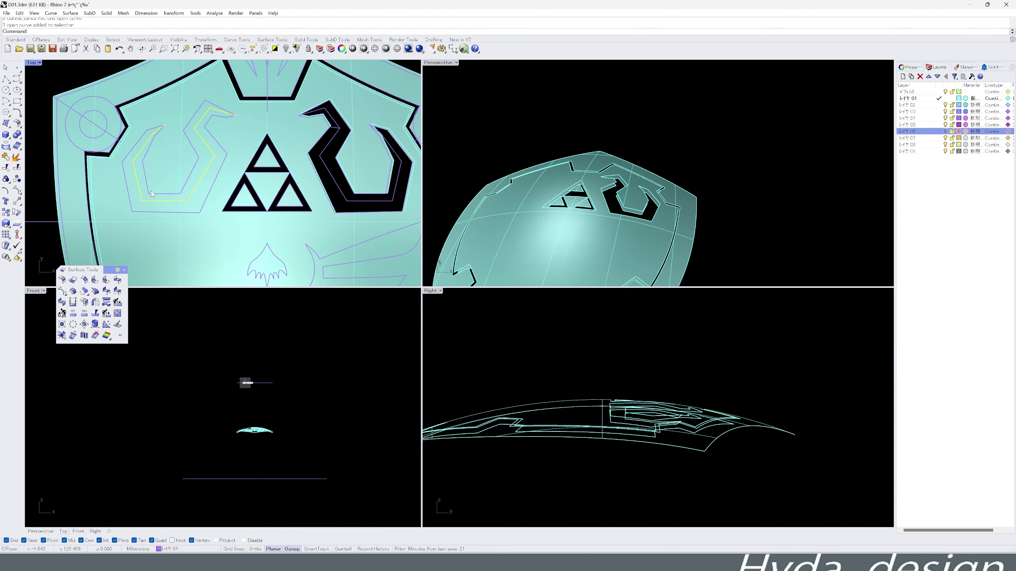
{"action": "middle_click", "coordinate": [152, 194]}
{"action": "left_click", "coordinate": [242, 461]}
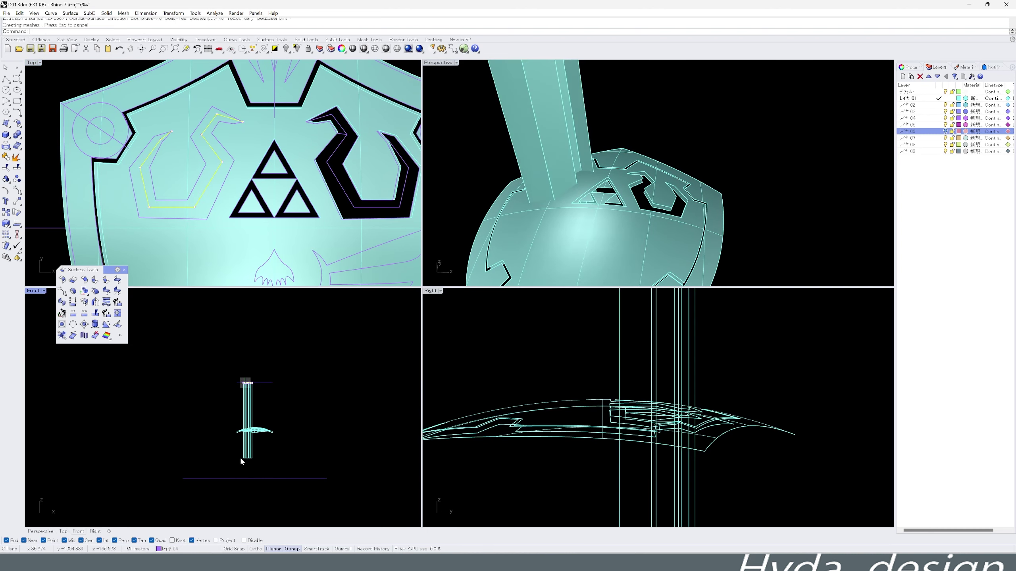
{"action": "middle_click", "coordinate": [516, 200]}
{"action": "left_click", "coordinate": [513, 222]}
Start mirroring the crest curve, delete the tall helper extrusion, and select the black band curve.
{"action": "middle_click", "coordinate": [243, 204]}
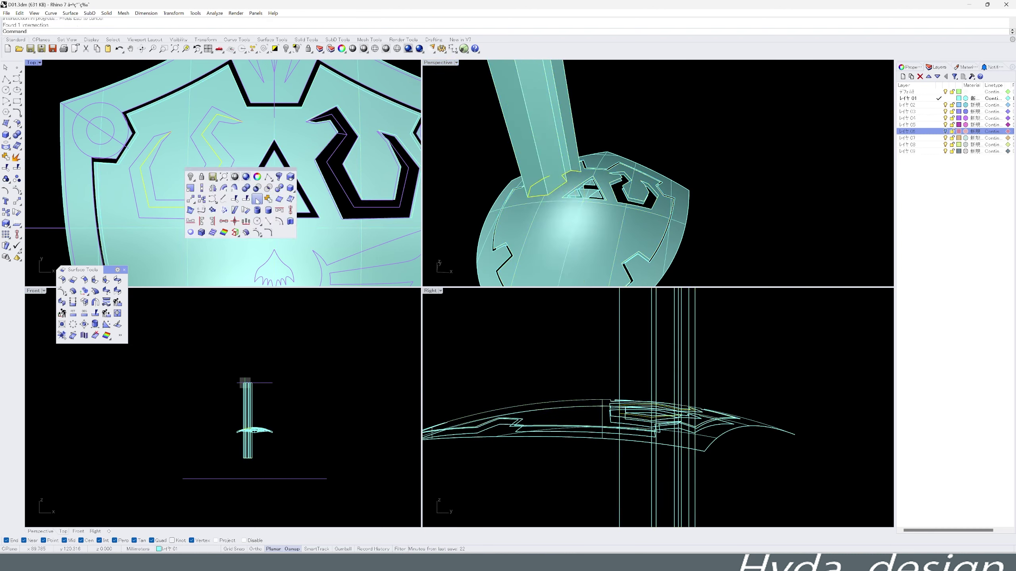
{"action": "left_click", "coordinate": [257, 200]}
{"action": "scroll", "coordinate": [274, 147], "scroll_direction": "up", "scroll_amount": 3}
{"action": "scroll", "coordinate": [604, 163], "scroll_direction": "up", "scroll_amount": 3}
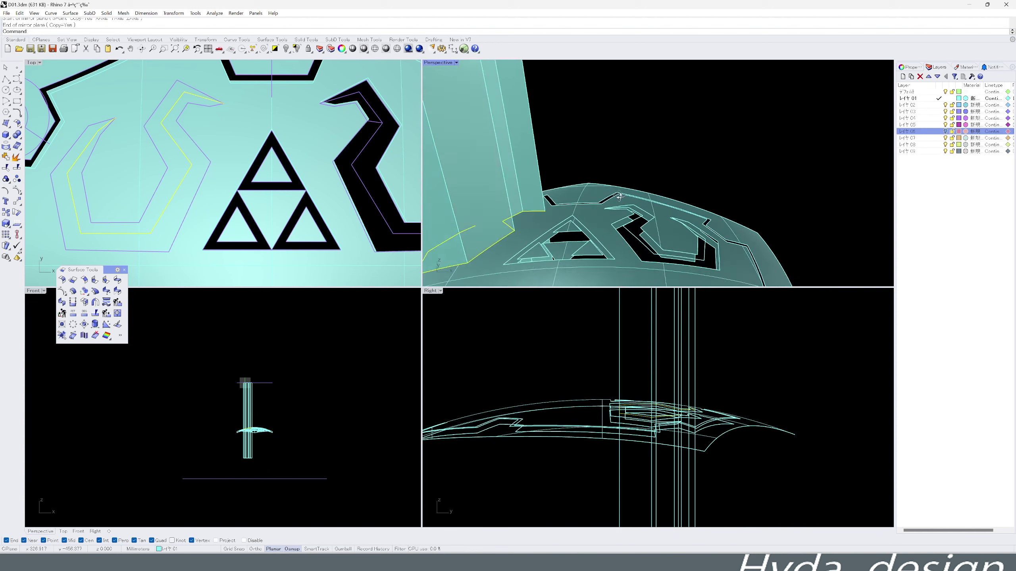
{"action": "mouse_move", "coordinate": [600, 172]}
{"action": "right_mouse_down"}
{"action": "mouse_move", "coordinate": [537, 192]}
{"action": "mouse_move", "coordinate": [673, 161]}
{"action": "right_mouse_up"}
{"action": "left_click", "coordinate": [532, 180]}
{"action": "key", "text": "Delete"}
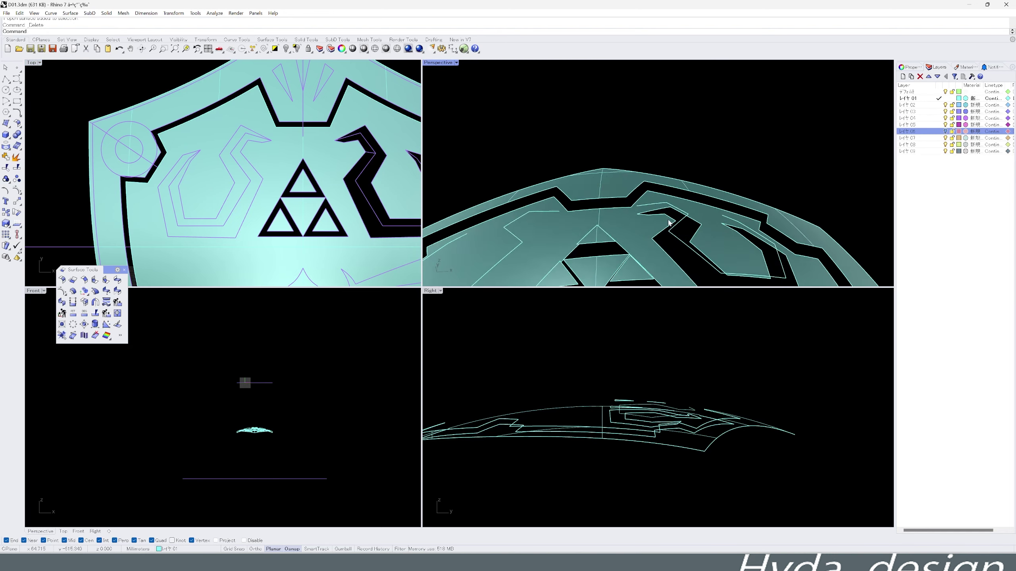
{"action": "scroll", "coordinate": [668, 223], "scroll_direction": "up", "scroll_amount": 5}
{"action": "left_click", "coordinate": [571, 184]}
Snap the curve point onto the band corner and delete the leftover band curve.
{"action": "middle_click", "coordinate": [560, 239]}
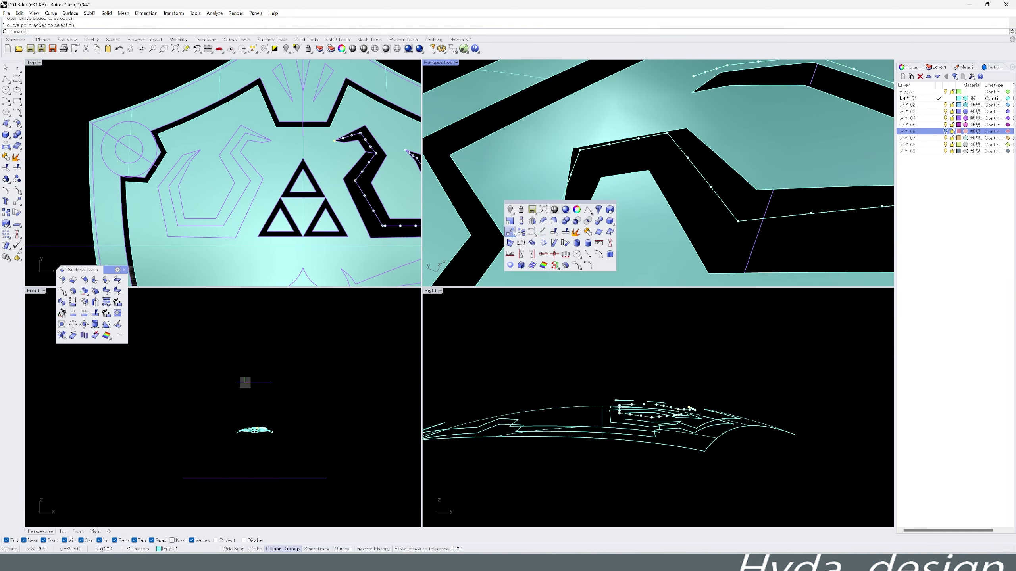
{"action": "left_click_drag", "start_coordinate": [550, 234], "coordinate": [557, 244]}
{"action": "middle_click", "coordinate": [574, 171]}
{"action": "left_click", "coordinate": [574, 172]}
{"action": "key", "text": "Delete"}
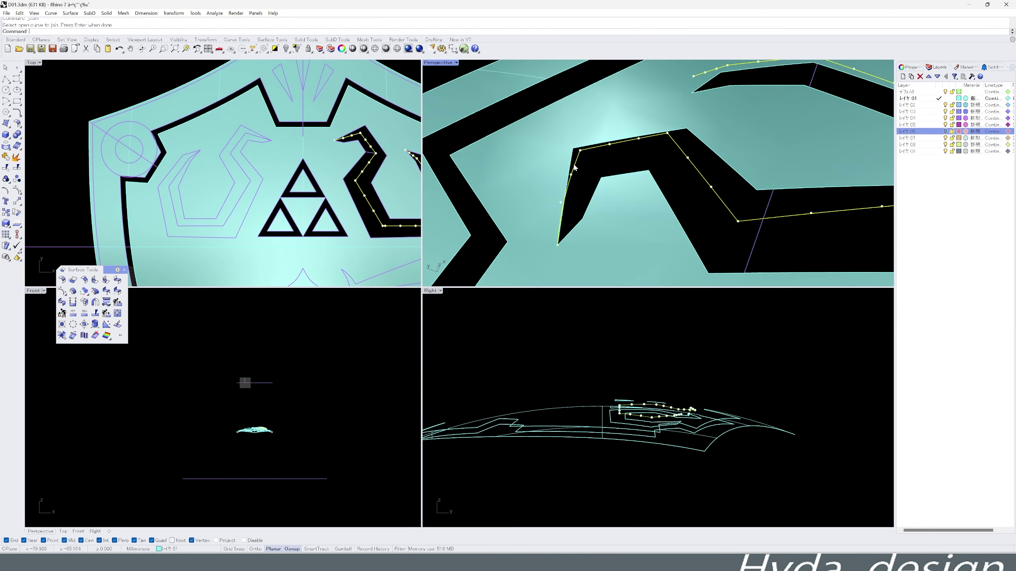
Begin a closing polyline at the black band tip.
{"action": "middle_click", "coordinate": [579, 176]}
{"action": "left_click", "coordinate": [580, 172]}
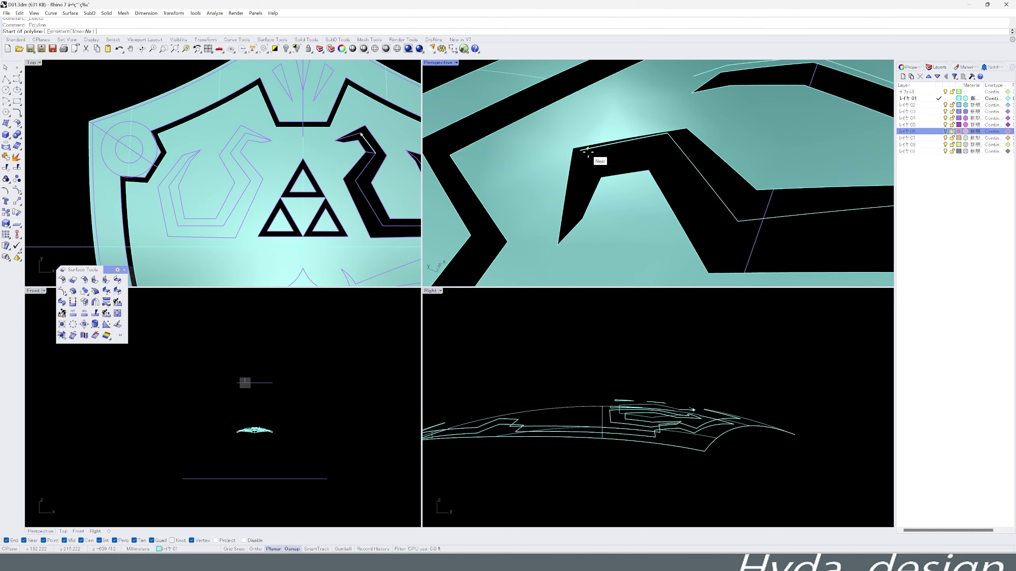
{"action": "left_click", "coordinate": [559, 246]}
{"action": "right_click_drag", "start_coordinate": [559, 245], "coordinate": [516, 178]}
{"action": "middle_click", "coordinate": [516, 178]}
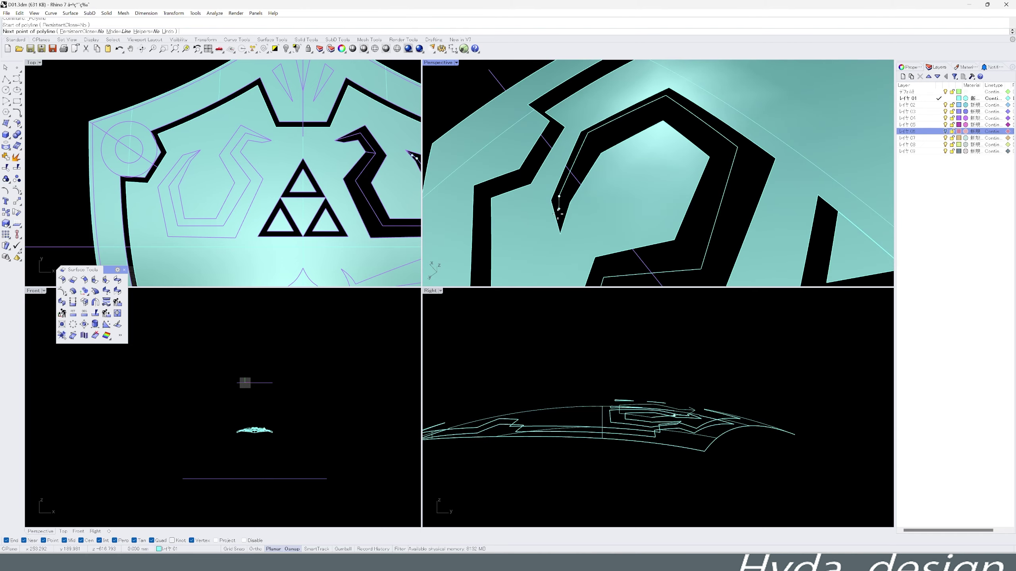
{"action": "scroll", "coordinate": [562, 233], "scroll_direction": "down", "scroll_amount": 5}
{"action": "right_click_drag", "start_coordinate": [563, 232], "coordinate": [551, 147]}
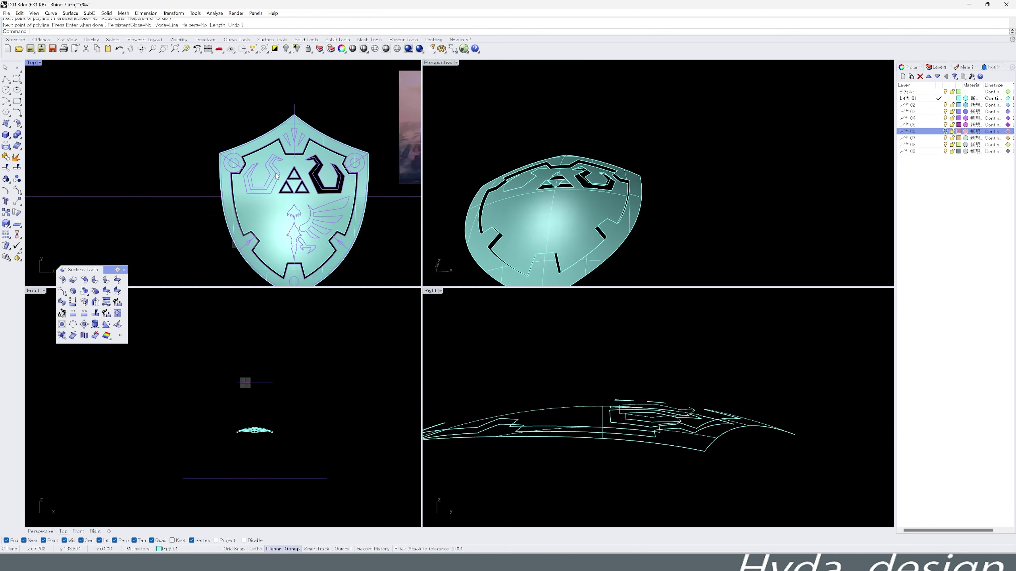
{"action": "scroll", "coordinate": [595, 175], "scroll_direction": "up", "scroll_amount": 5}
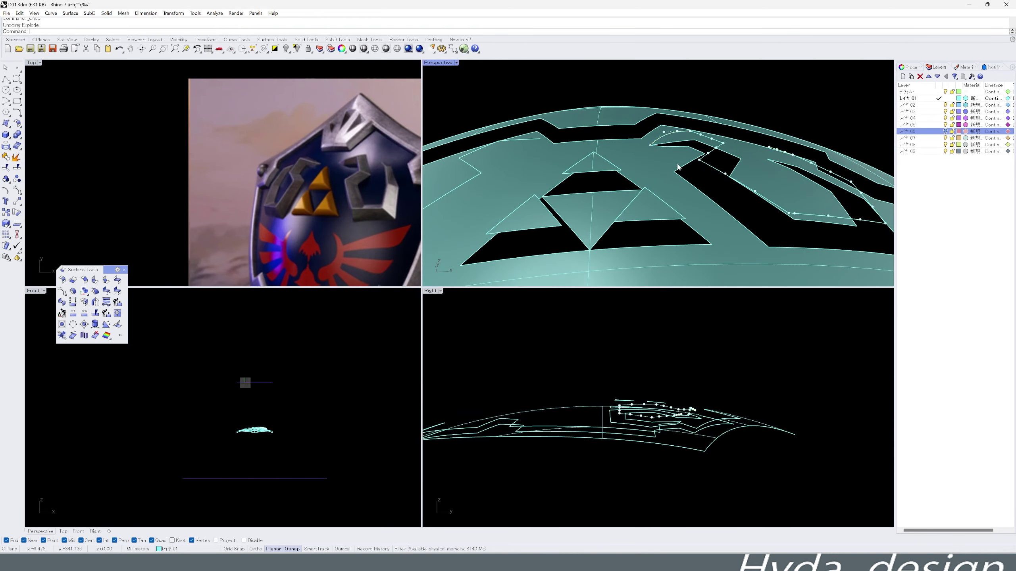
{"action": "scroll", "coordinate": [679, 168], "scroll_direction": "up", "scroll_amount": 2}
{"action": "middle_click", "coordinate": [685, 138]}
{"action": "scroll", "coordinate": [679, 136], "scroll_direction": "up", "scroll_amount": 3}
{"action": "middle_click", "coordinate": [679, 133]}
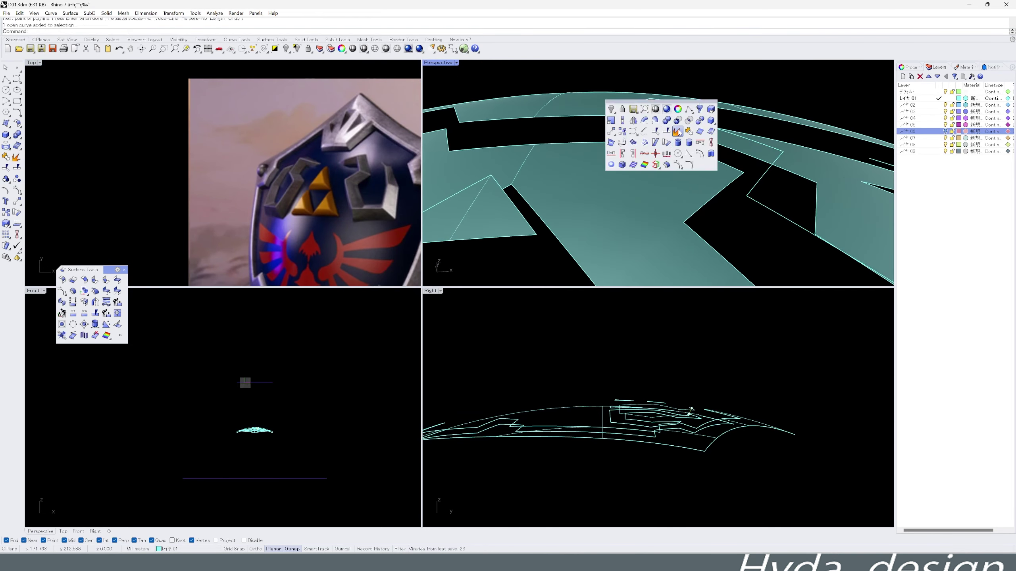
Trim curves near the crest area and delete the stray short curve.
{"action": "left_click", "coordinate": [678, 132]}
{"action": "right_click_drag", "start_coordinate": [679, 132], "coordinate": [664, 91]}
{"action": "middle_click", "coordinate": [665, 90]}
{"action": "left_click", "coordinate": [674, 67]}
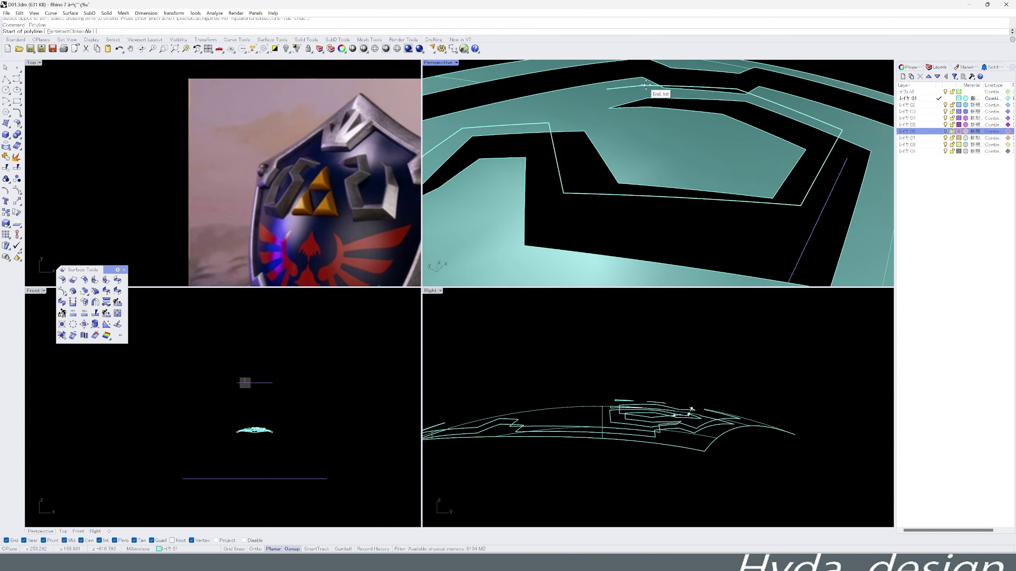
{"action": "key", "text": "Escape"}
{"action": "middle_click", "coordinate": [624, 89]}
{"action": "left_click", "coordinate": [632, 87]}
{"action": "key", "text": "Delete"}
Draw a short closing polyline across the band tip opening.
{"action": "middle_click", "coordinate": [593, 179]}
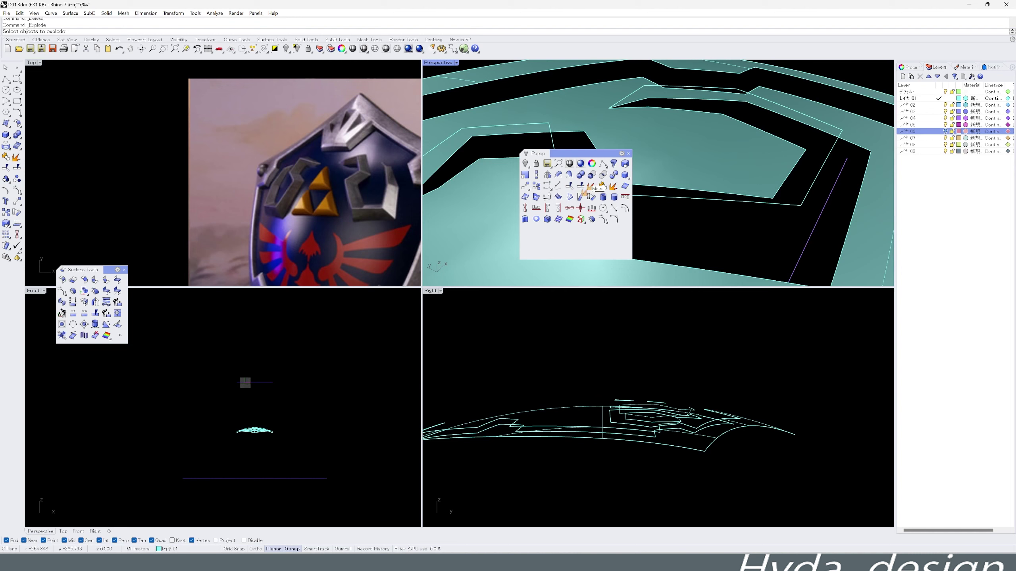
{"action": "scroll", "coordinate": [592, 185], "scroll_direction": "down", "scroll_amount": 5}
{"action": "right_click_drag", "start_coordinate": [600, 168], "coordinate": [639, 131]}
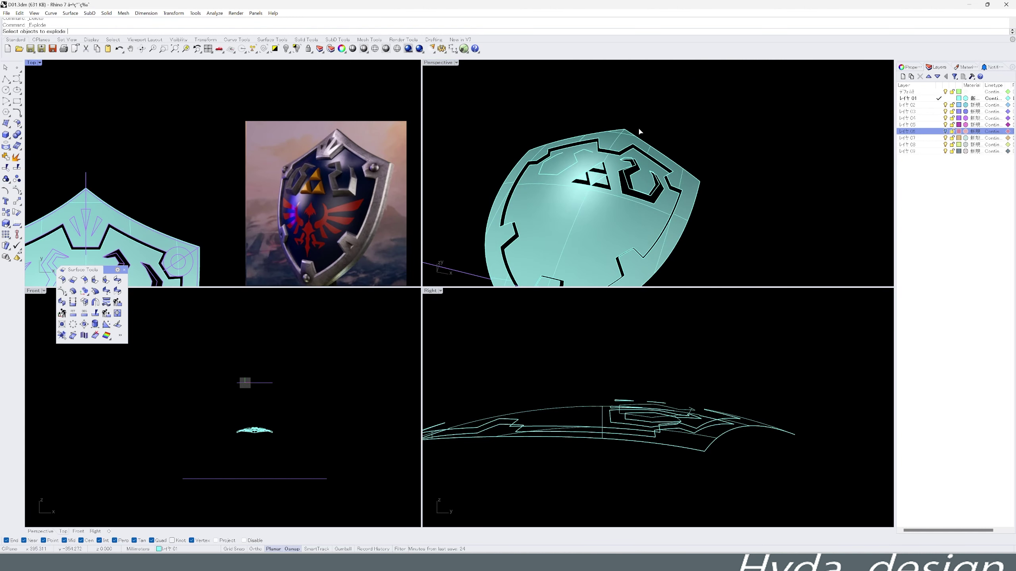
{"action": "scroll", "coordinate": [639, 131], "scroll_direction": "up", "scroll_amount": 4}
{"action": "type", "text": "polyline"}
{"action": "key", "text": "Return"}
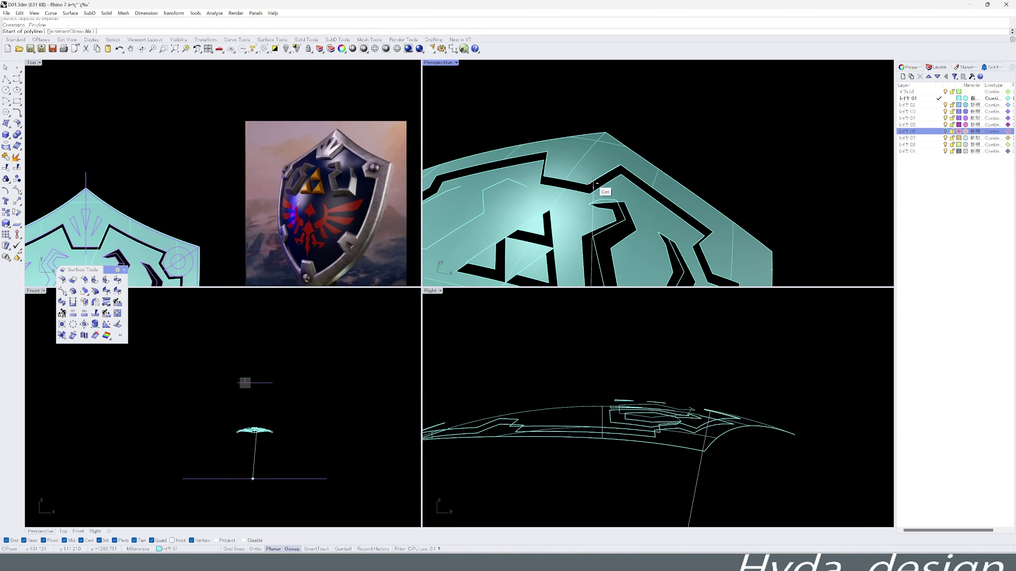
{"action": "key", "text": "Return"}
{"action": "key", "text": "Return"}
{"action": "scroll", "coordinate": [631, 134], "scroll_direction": "up", "scroll_amount": 2}
{"action": "scroll", "coordinate": [631, 134], "scroll_direction": "up", "scroll_amount": 2}
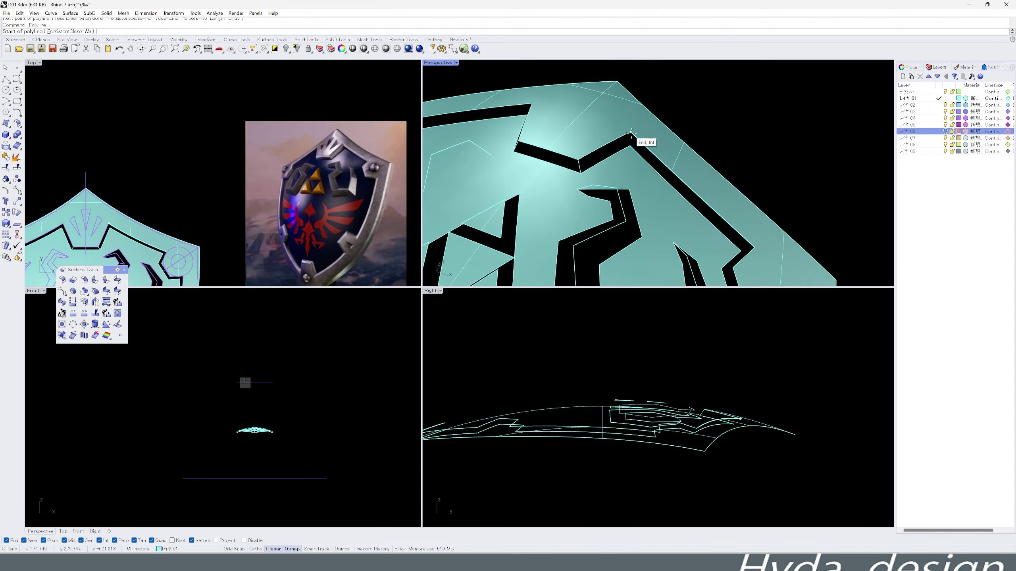
{"action": "key", "text": "Return"}
{"action": "scroll", "coordinate": [636, 150], "scroll_direction": "down", "scroll_amount": 2}
{"action": "scroll", "coordinate": [644, 160], "scroll_direction": "down", "scroll_amount": 2}
{"action": "scroll", "coordinate": [654, 173], "scroll_direction": "down", "scroll_amount": 2}
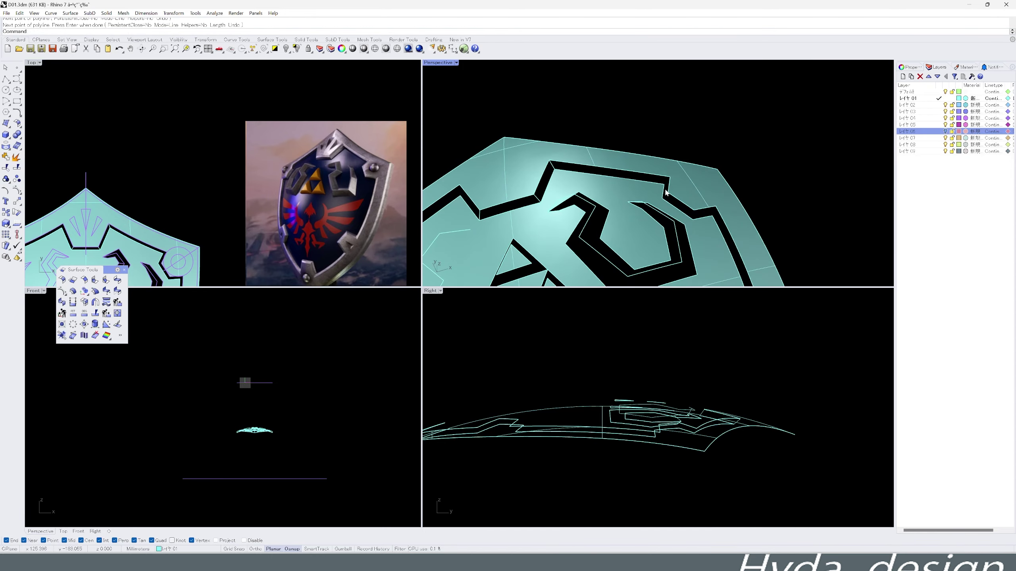
{"action": "scroll", "coordinate": [662, 181], "scroll_direction": "down", "scroll_amount": 2}
Draw closing polyline segments along the border notch corners.
{"action": "key", "text": "Return"}
{"action": "scroll", "coordinate": [548, 190], "scroll_direction": "up", "scroll_amount": 5}
{"action": "scroll", "coordinate": [559, 181], "scroll_direction": "down", "scroll_amount": 2}
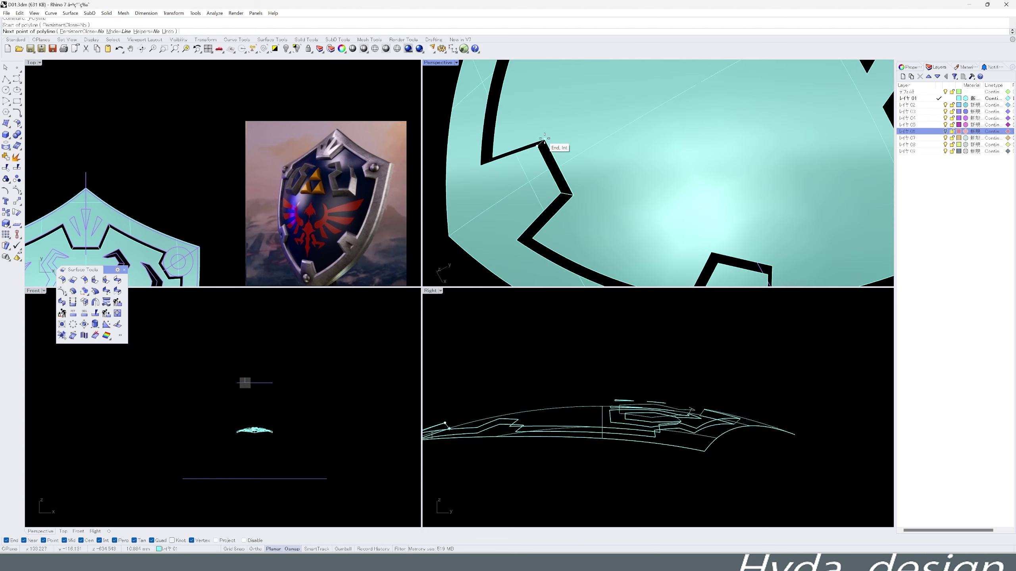
{"action": "scroll", "coordinate": [527, 200], "scroll_direction": "down", "scroll_amount": 2}
{"action": "left_click", "coordinate": [695, 262]}
{"action": "scroll", "coordinate": [696, 262], "scroll_direction": "down", "scroll_amount": 2}
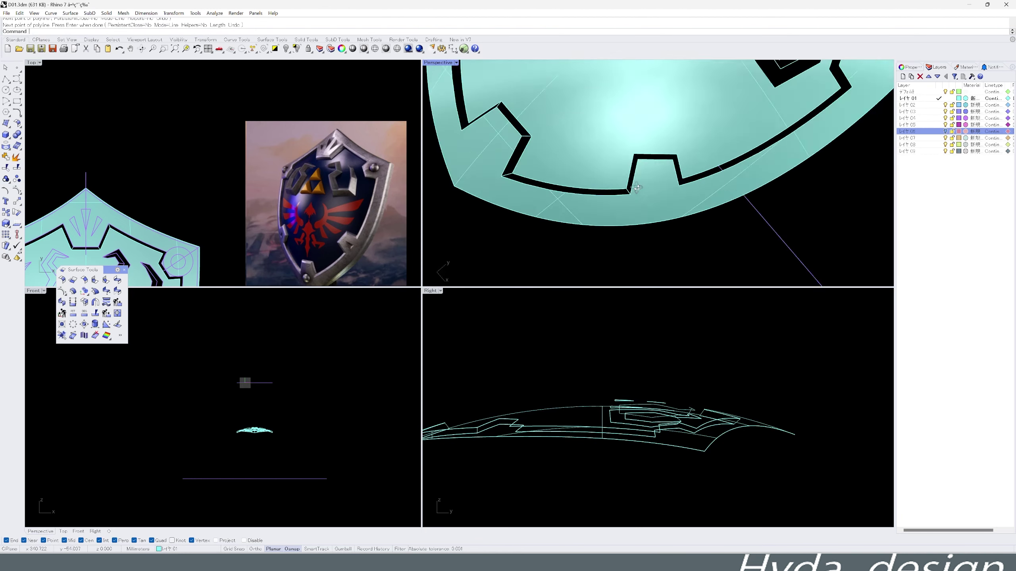
{"action": "scroll", "coordinate": [648, 200], "scroll_direction": "up", "scroll_amount": 3}
{"action": "scroll", "coordinate": [648, 200], "scroll_direction": "down", "scroll_amount": 2}
{"action": "scroll", "coordinate": [667, 148], "scroll_direction": "up", "scroll_amount": 3}
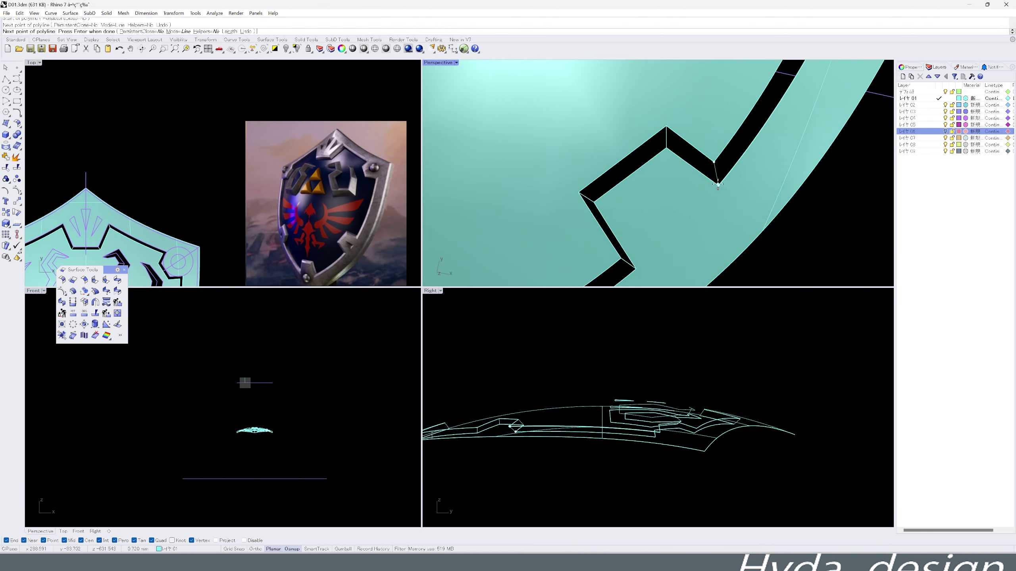
{"action": "key", "text": "Return"}
{"action": "scroll", "coordinate": [710, 118], "scroll_direction": "down", "scroll_amount": 3}
{"action": "key", "text": "Return"}
{"action": "scroll", "coordinate": [670, 120], "scroll_direction": "up", "scroll_amount": 2}
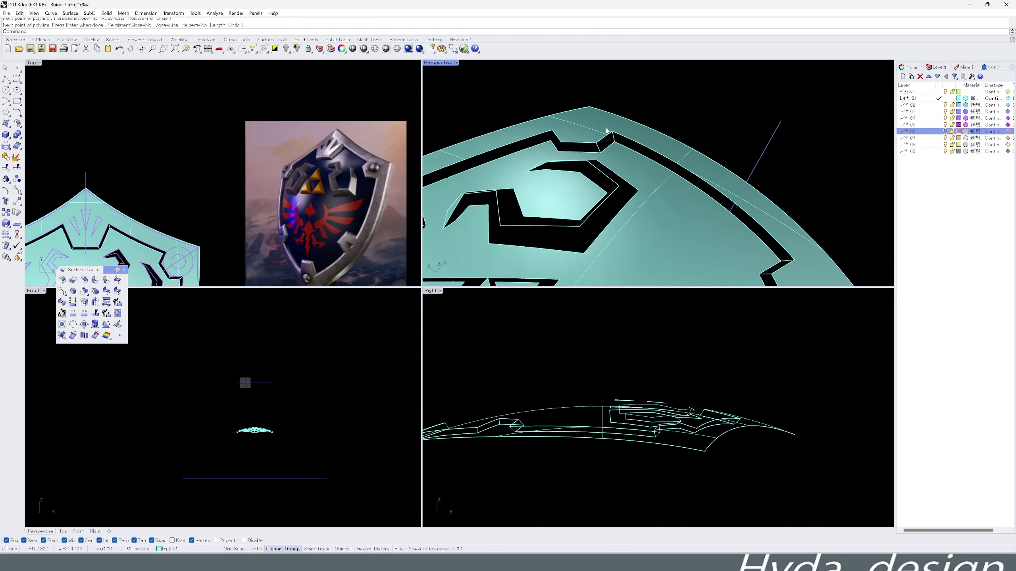
{"action": "scroll", "coordinate": [640, 160], "scroll_direction": "down", "scroll_amount": 3}
{"action": "key", "text": "ctrl+m"}
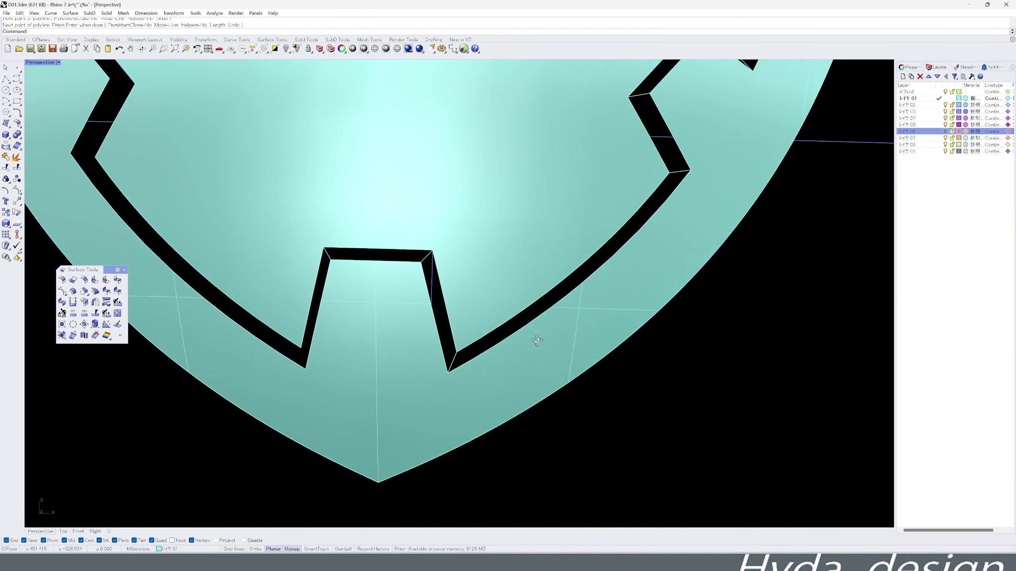
Sweep side walls along the border notch edges to fill the remaining gap.
{"action": "key", "text": "Return"}
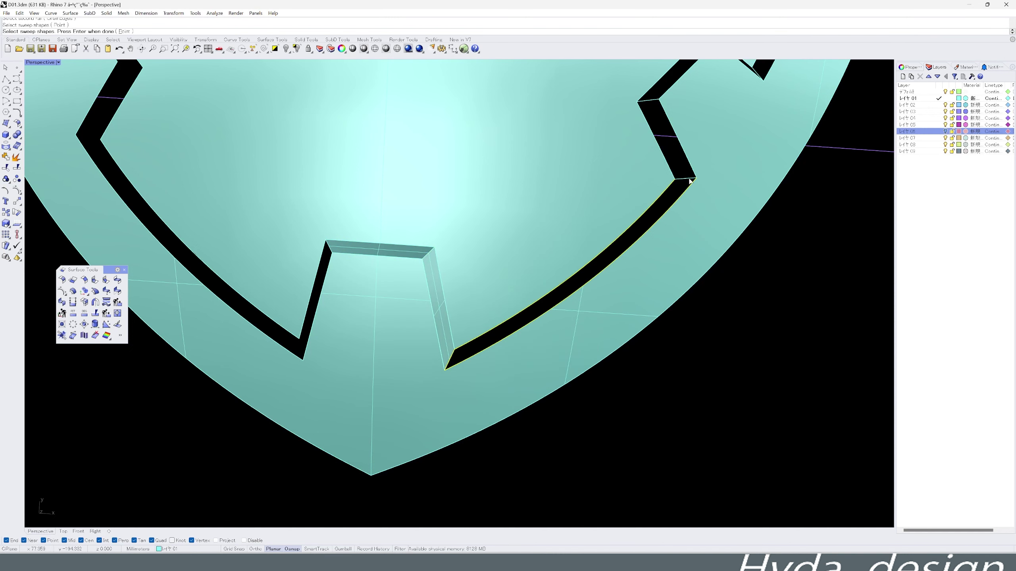
{"action": "key", "text": "Return"}
{"action": "key", "text": "Return"}
{"action": "left_click", "coordinate": [682, 160]}
{"action": "right_click_drag", "start_coordinate": [676, 155], "coordinate": [612, 267], "text": "shift"}
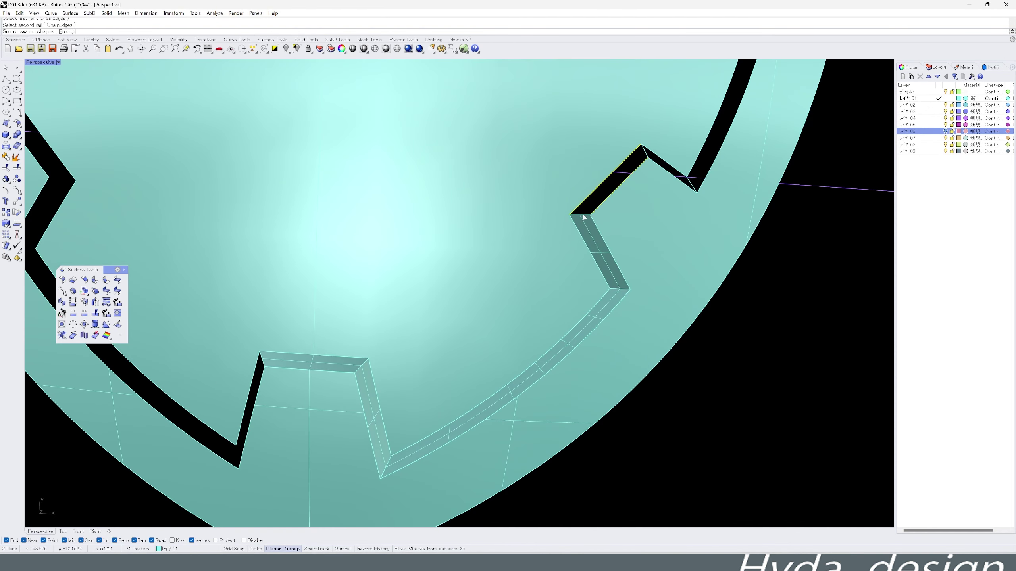
{"action": "left_click", "coordinate": [691, 175]}
{"action": "left_click", "coordinate": [720, 202]}
{"action": "right_click_drag", "start_coordinate": [720, 202], "coordinate": [608, 168], "text": "shift"}
{"action": "key", "text": "Return"}
{"action": "key", "text": "Return"}
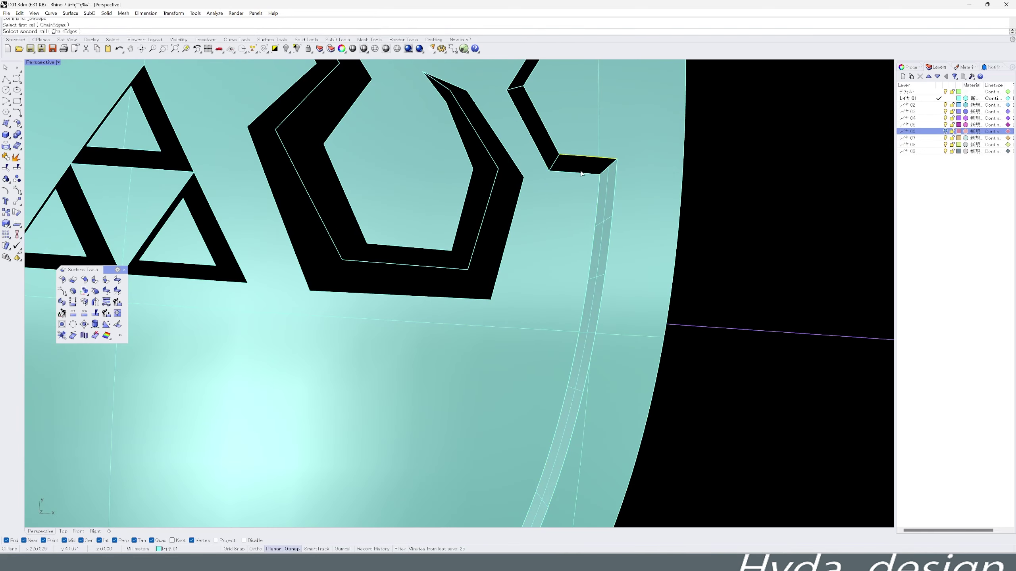
{"action": "left_click", "coordinate": [581, 173]}
{"action": "key", "text": "Return"}
{"action": "scroll", "coordinate": [565, 163], "scroll_direction": "down", "scroll_amount": 10}
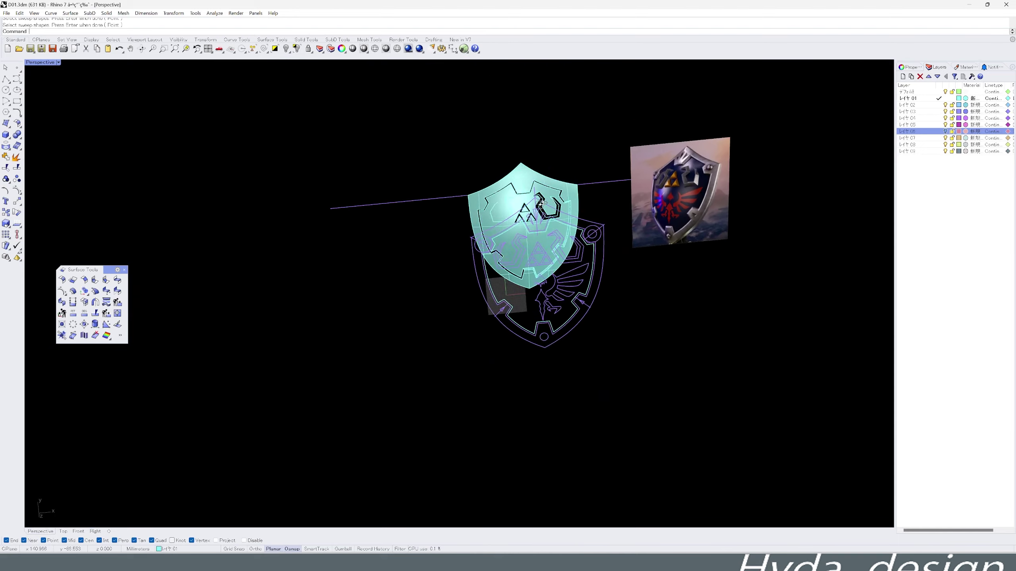
{"action": "scroll", "coordinate": [541, 203], "scroll_direction": "up", "scroll_amount": 10}
Draw a three-point closing polyline across the Triforce triangle opening.
{"action": "middle_click", "coordinate": [352, 178]}
{"action": "left_click", "coordinate": [360, 184]}
{"action": "left_click", "coordinate": [494, 252]}
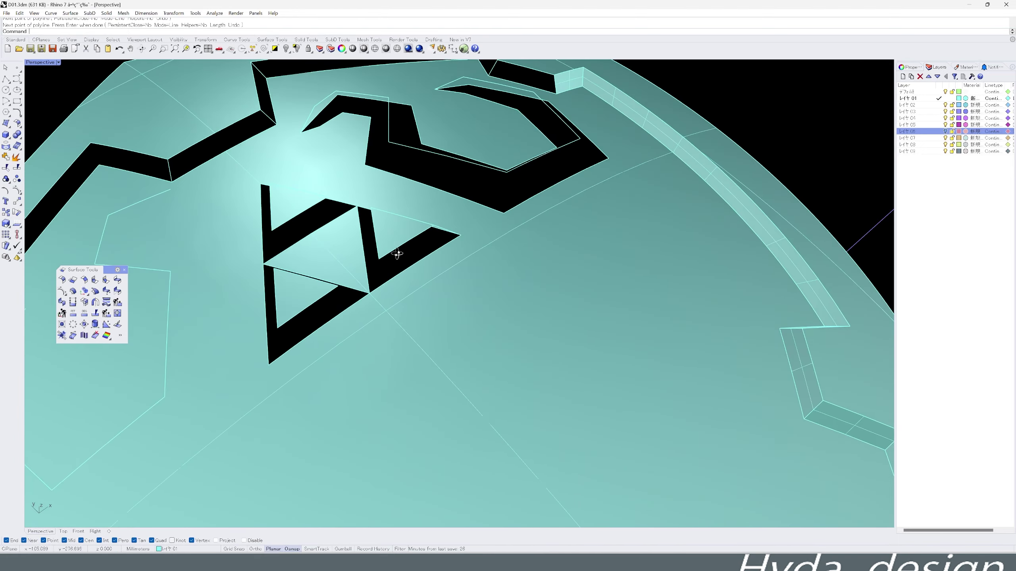
{"action": "left_click", "coordinate": [370, 291]}
{"action": "key", "text": "Return"}
Build the first triangle's bevelled wall with a two-rail sweep along its edges.
{"action": "right_click_drag", "start_coordinate": [350, 392], "coordinate": [302, 379]}
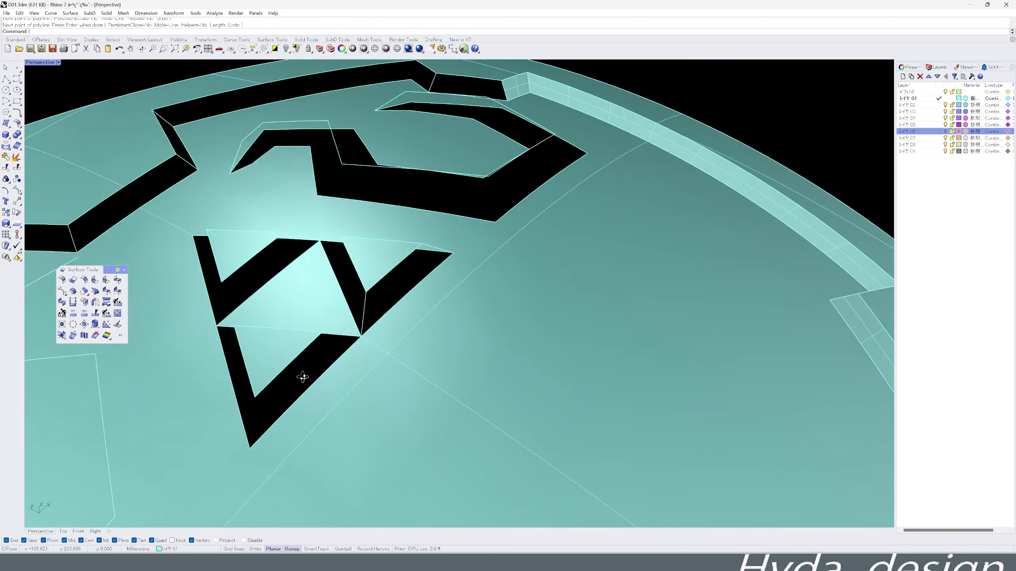
{"action": "scroll", "coordinate": [313, 228], "scroll_direction": "up", "scroll_amount": 5}
{"action": "right_click_drag", "start_coordinate": [208, 201], "coordinate": [249, 220]}
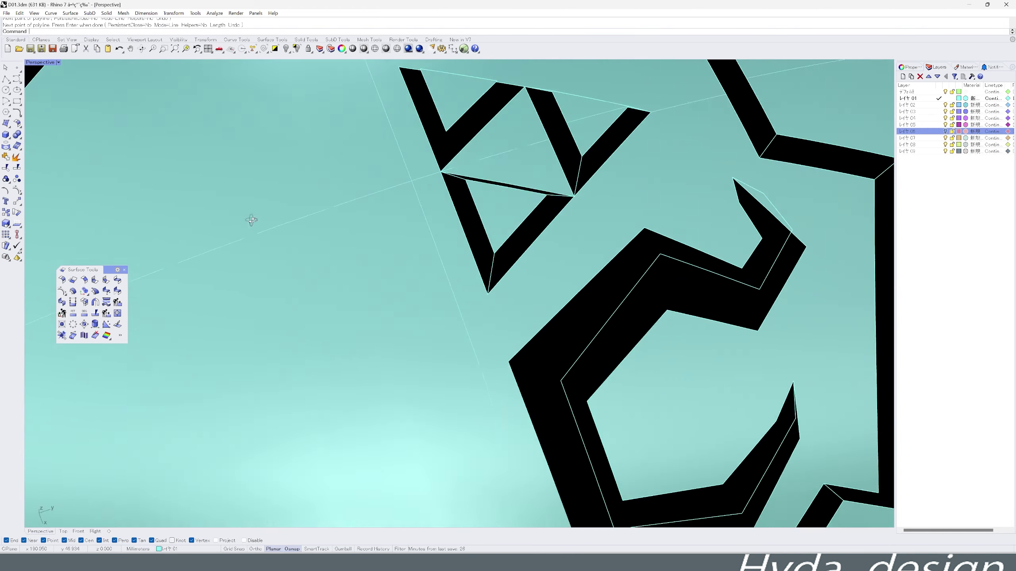
{"action": "middle_click", "coordinate": [398, 202]}
{"action": "left_click", "coordinate": [440, 240]}
{"action": "left_click", "coordinate": [520, 192]}
{"action": "key", "text": "Return"}
{"action": "key", "text": "Return"}
{"action": "key", "text": "Return"}
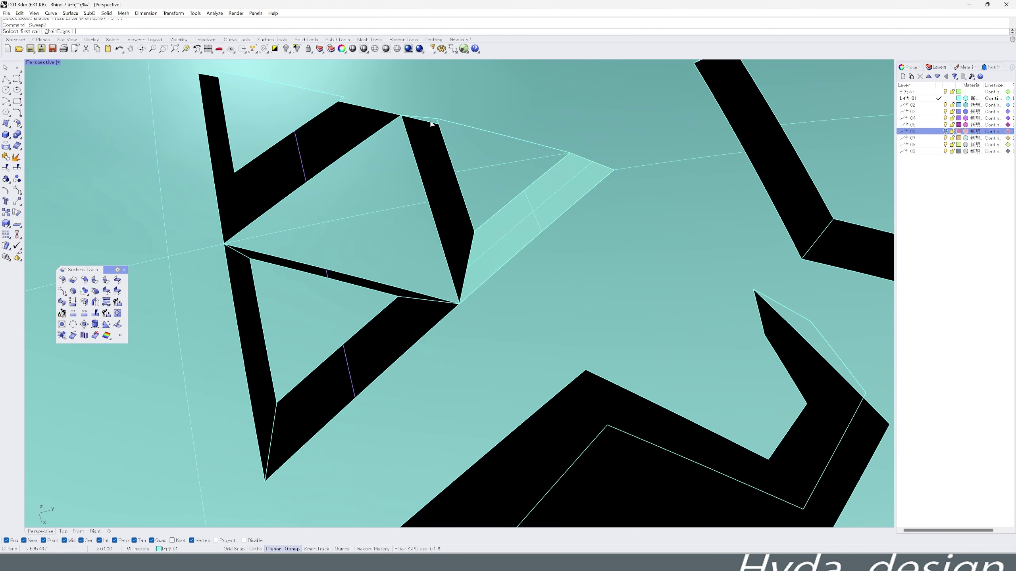
{"action": "key", "text": "Return"}
{"action": "key", "text": "Return"}
Repeat the two-rail sweep for the next triangle wall, picking its first rail.
{"action": "mouse_move", "coordinate": [456, 223]}
{"action": "right_mouse_down"}
{"action": "mouse_move", "coordinate": [418, 260]}
{"action": "mouse_move", "coordinate": [412, 80]}
{"action": "right_mouse_up"}
{"action": "key", "text": "Return"}
{"action": "key", "text": "Return"}
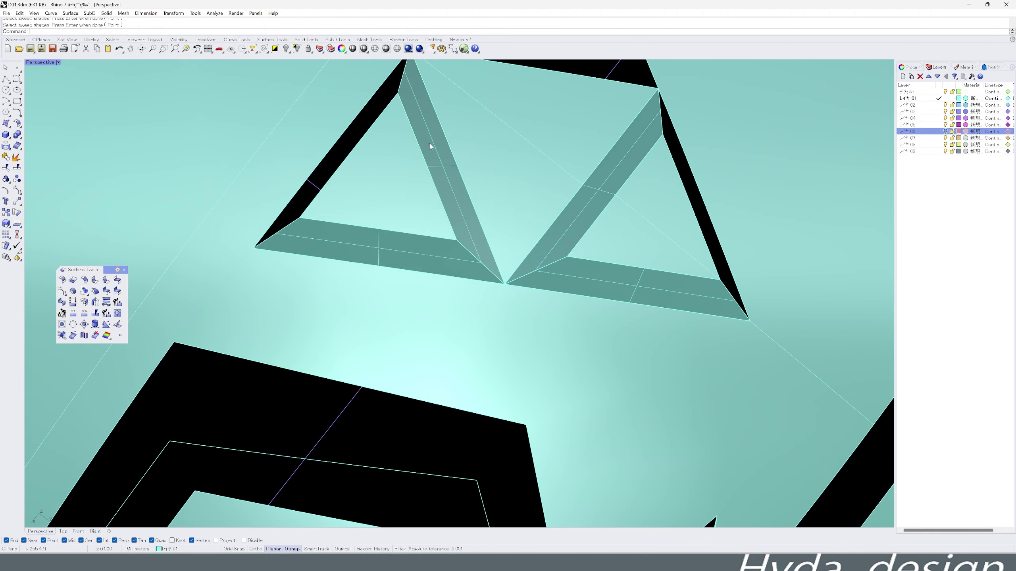
{"action": "key", "text": "Return"}
{"action": "right_click_drag", "start_coordinate": [430, 147], "coordinate": [264, 320]}
{"action": "left_click", "coordinate": [264, 320]}
Finish the triangular wall sweep along the picked emblem edge.
{"action": "left_click", "coordinate": [242, 305]}
{"action": "key", "text": "Return"}
{"action": "scroll", "coordinate": [360, 240], "scroll_direction": "down", "scroll_amount": 5}
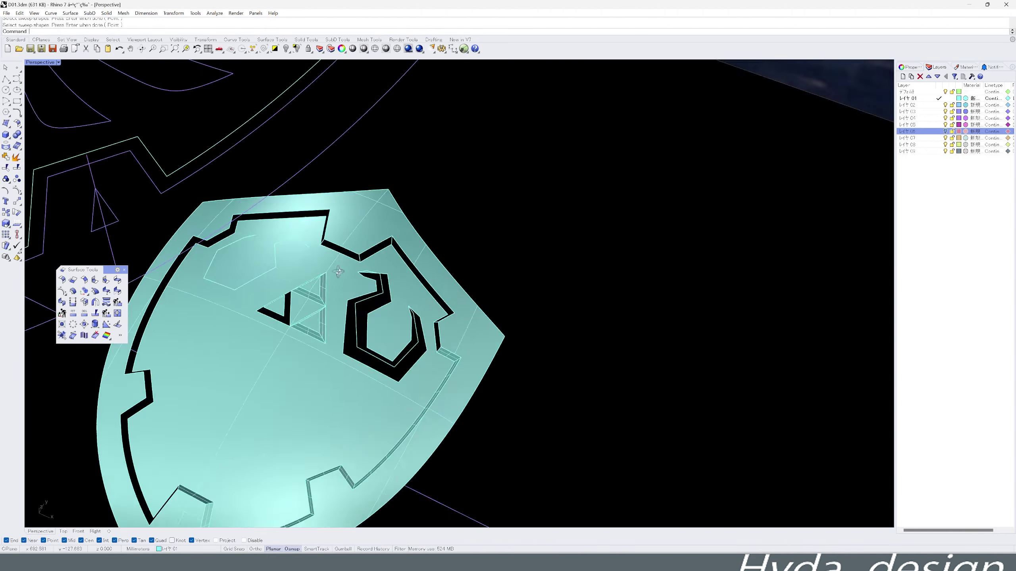
{"action": "right_click_drag", "start_coordinate": [360, 240], "coordinate": [484, 172]}
{"action": "scroll", "coordinate": [389, 198], "scroll_direction": "up", "scroll_amount": 8}
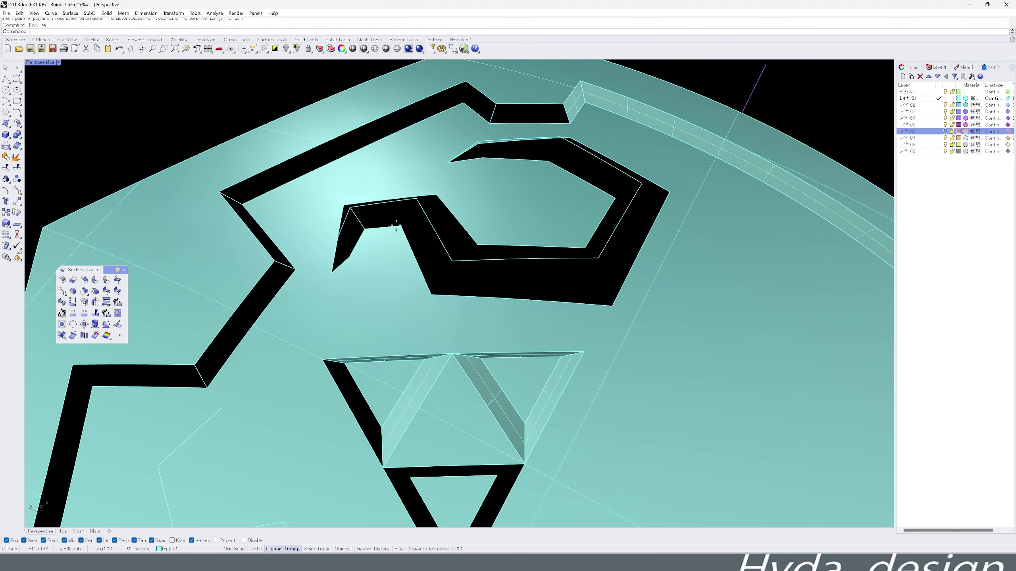
Draw a closing polyline across the curled emblem's open gap.
{"action": "left_click", "coordinate": [611, 304]}
{"action": "key", "text": "Return"}
{"action": "key", "text": "Return"}
{"action": "right_click_drag", "start_coordinate": [611, 304], "coordinate": [591, 329]}
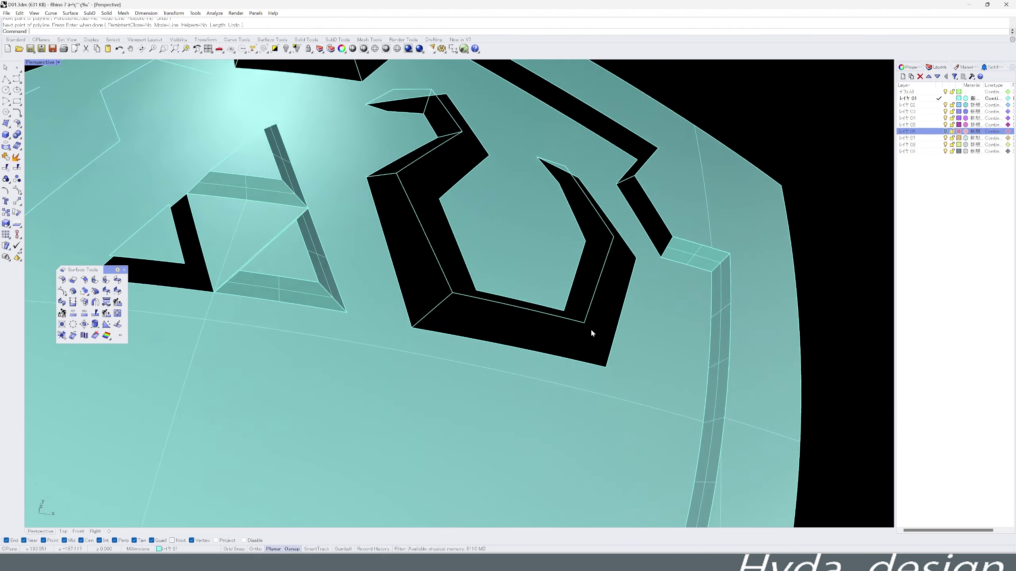
{"action": "mouse_move", "coordinate": [521, 367]}
{"action": "right_mouse_down"}
{"action": "mouse_move", "coordinate": [505, 348]}
{"action": "mouse_move", "coordinate": [450, 386]}
{"action": "mouse_move", "coordinate": [363, 260]}
{"action": "right_mouse_up"}
{"action": "key", "text": "Return"}
{"action": "scroll", "coordinate": [380, 261], "scroll_direction": "up", "scroll_amount": 3}
{"action": "scroll", "coordinate": [380, 261], "scroll_direction": "up", "scroll_amount": 3}
Draw polylines from the tip to the inner vertex and corner, closing the recess outline.
{"action": "left_click", "coordinate": [249, 281]}
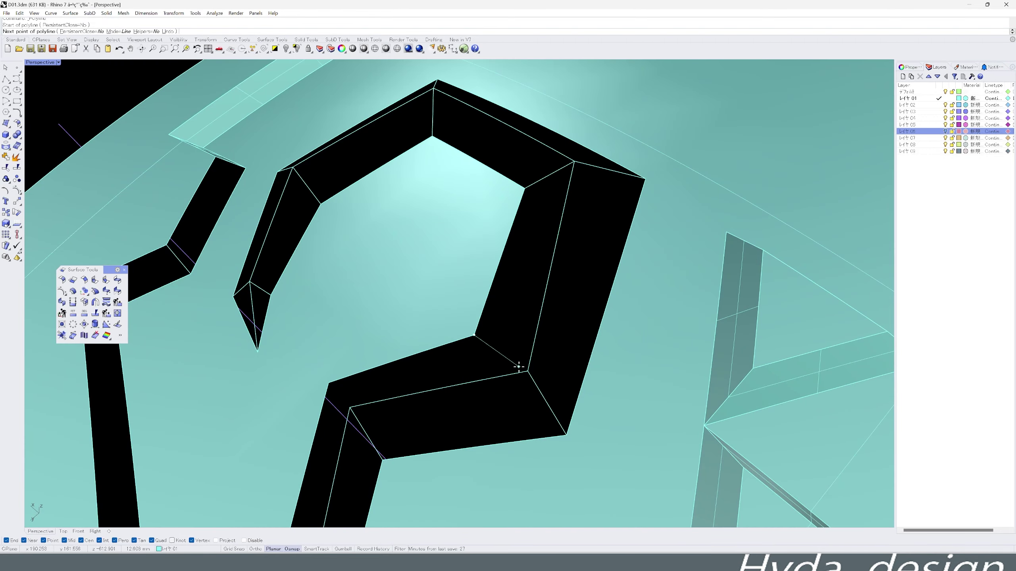
{"action": "left_click", "coordinate": [518, 367]}
{"action": "scroll", "coordinate": [518, 367], "scroll_direction": "down", "scroll_amount": 5}
{"action": "scroll", "coordinate": [517, 336], "scroll_direction": "up", "scroll_amount": 5}
{"action": "key", "text": "Return"}
{"action": "mouse_move", "coordinate": [518, 336]}
{"action": "right_mouse_down"}
{"action": "mouse_move", "coordinate": [292, 385]}
{"action": "mouse_move", "coordinate": [388, 326]}
{"action": "mouse_move", "coordinate": [349, 250]}
{"action": "right_mouse_up"}
{"action": "left_click", "coordinate": [267, 414]}
{"action": "key", "text": "Return"}
{"action": "left_click", "coordinate": [400, 333]}
{"action": "key", "text": "Return"}
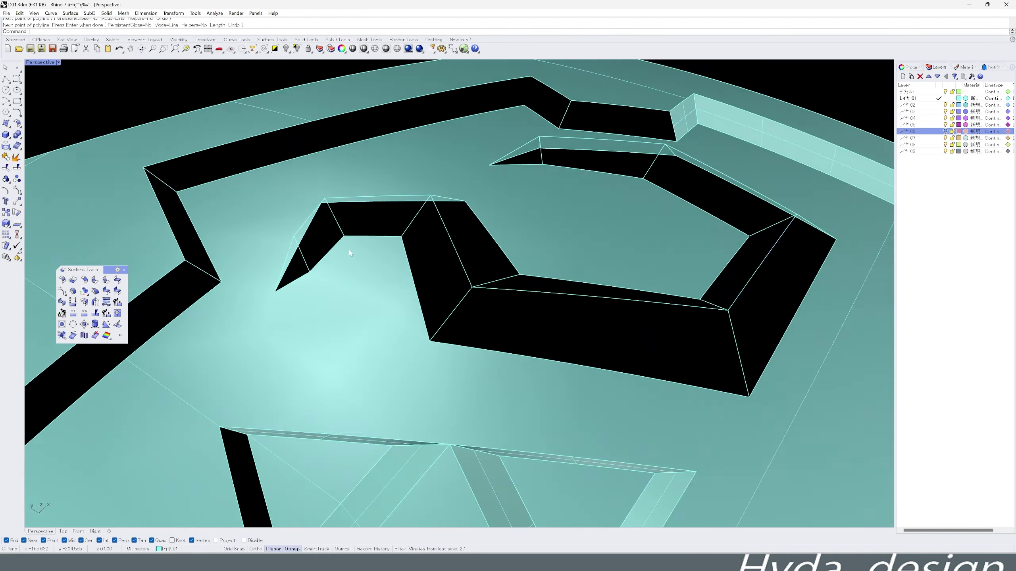
Sweep2 the first bevelled walls of the hook emblem recess between rail edges.
{"action": "middle_click", "coordinate": [349, 249]}
{"action": "left_click", "coordinate": [359, 260]}
{"action": "left_click", "coordinate": [335, 317]}
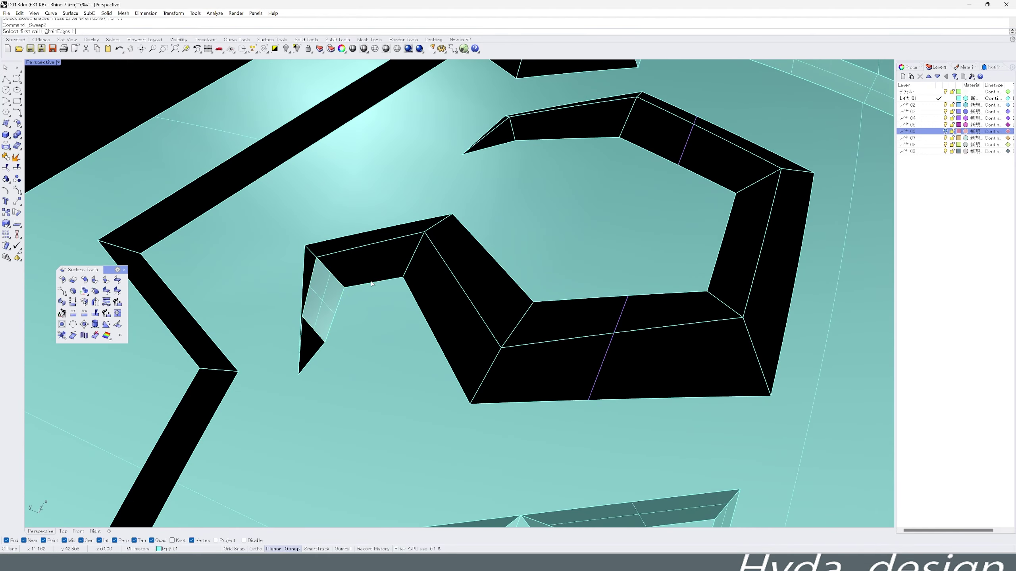
{"action": "left_click", "coordinate": [357, 296]}
{"action": "key", "text": "Return"}
{"action": "key", "text": "Return"}
{"action": "key", "text": "Return"}
{"action": "left_click", "coordinate": [431, 279]}
{"action": "key", "text": "Return"}
{"action": "key", "text": "Return"}
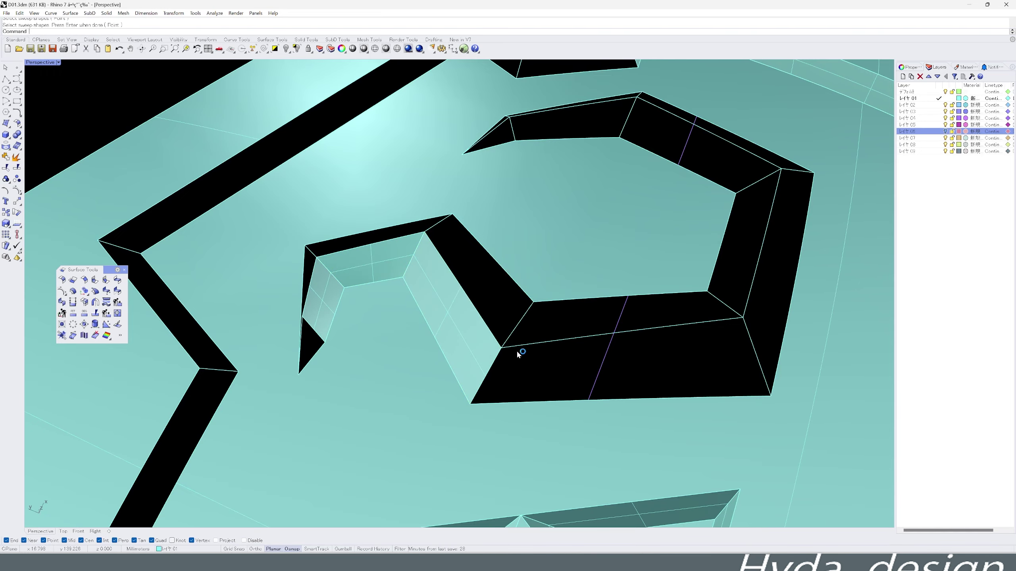
{"action": "key", "text": "Return"}
{"action": "right_click_drag", "start_coordinate": [641, 338], "coordinate": [502, 355]}
{"action": "key", "text": "Return"}
{"action": "key", "text": "Return"}
Sweep2 further recess walls, working toward the emblem's pointed tip.
{"action": "left_click", "coordinate": [463, 382]}
{"action": "key", "text": "Return"}
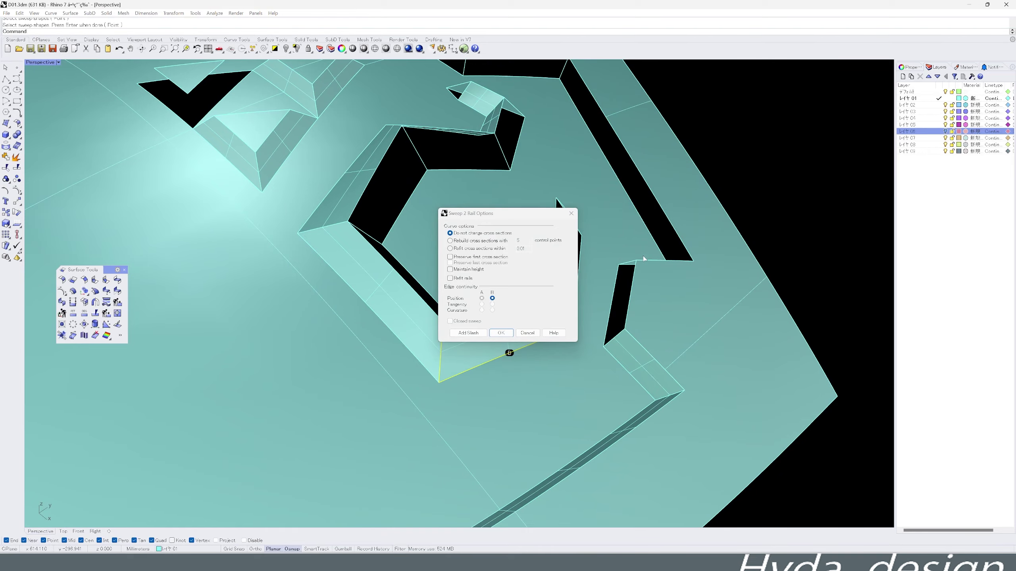
{"action": "key", "text": "Return"}
{"action": "key", "text": "Return"}
{"action": "scroll", "coordinate": [393, 364], "scroll_direction": "up", "scroll_amount": 3}
{"action": "left_click", "coordinate": [347, 384]}
{"action": "key", "text": "Return"}
{"action": "right_click_drag", "start_coordinate": [347, 384], "coordinate": [375, 353]}
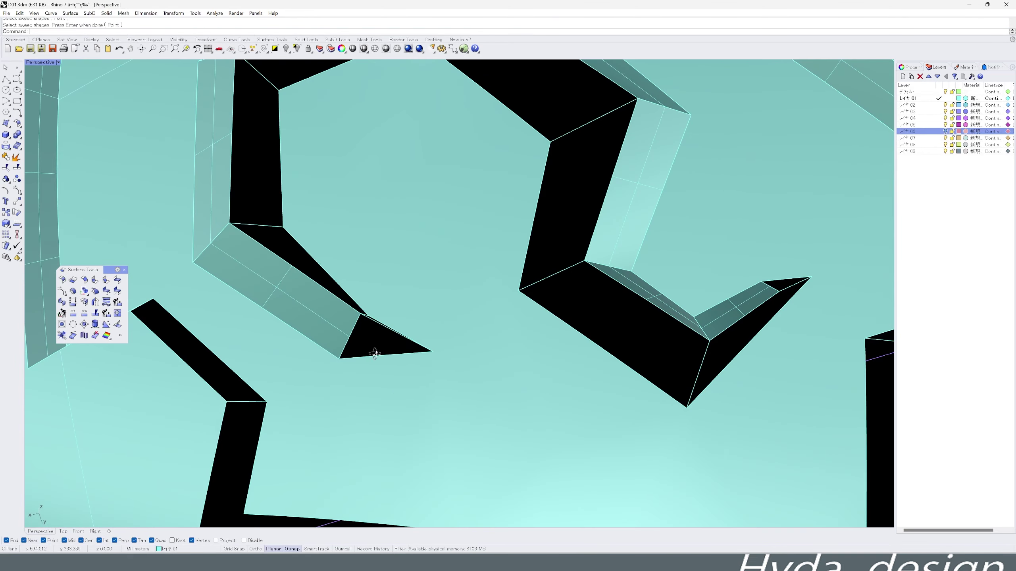
{"action": "left_click", "coordinate": [350, 348]}
{"action": "key", "text": "Return"}
{"action": "key", "text": "Return"}
{"action": "key", "text": "Return"}
{"action": "scroll", "coordinate": [399, 327], "scroll_direction": "down", "scroll_amount": 5}
{"action": "scroll", "coordinate": [401, 196], "scroll_direction": "up", "scroll_amount": 8}
{"action": "left_click", "coordinate": [401, 196]}
{"action": "key", "text": "Return"}
{"action": "key", "text": "Return"}
{"action": "key", "text": "Return"}
Sweep2 the walls around the hook shape's curved edges.
{"action": "left_click", "coordinate": [435, 139]}
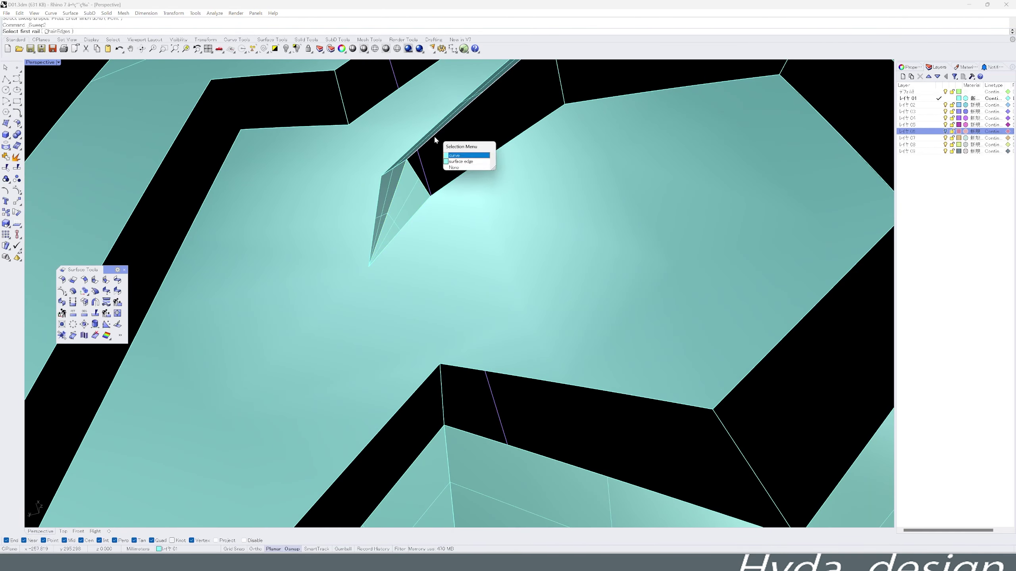
{"action": "left_click", "coordinate": [459, 179]}
{"action": "key", "text": "Return"}
{"action": "key", "text": "Return"}
{"action": "right_click_drag", "start_coordinate": [498, 147], "coordinate": [544, 148]}
{"action": "left_click", "coordinate": [544, 147]}
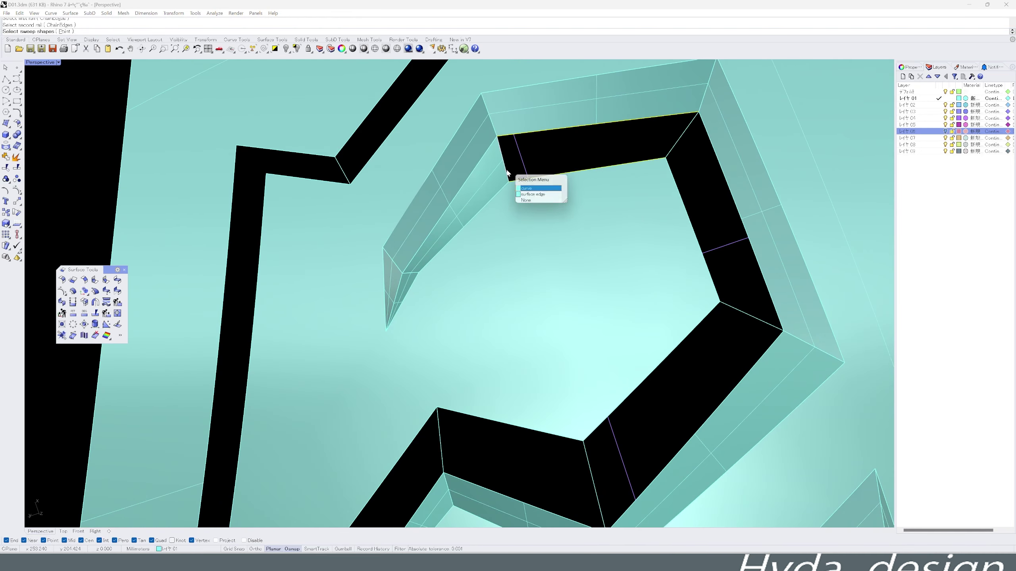
{"action": "left_click", "coordinate": [528, 185]}
{"action": "left_click", "coordinate": [742, 191]}
{"action": "key", "text": "Return"}
{"action": "key", "text": "Return"}
{"action": "key", "text": "Return"}
{"action": "scroll", "coordinate": [672, 260], "scroll_direction": "up", "scroll_amount": 3}
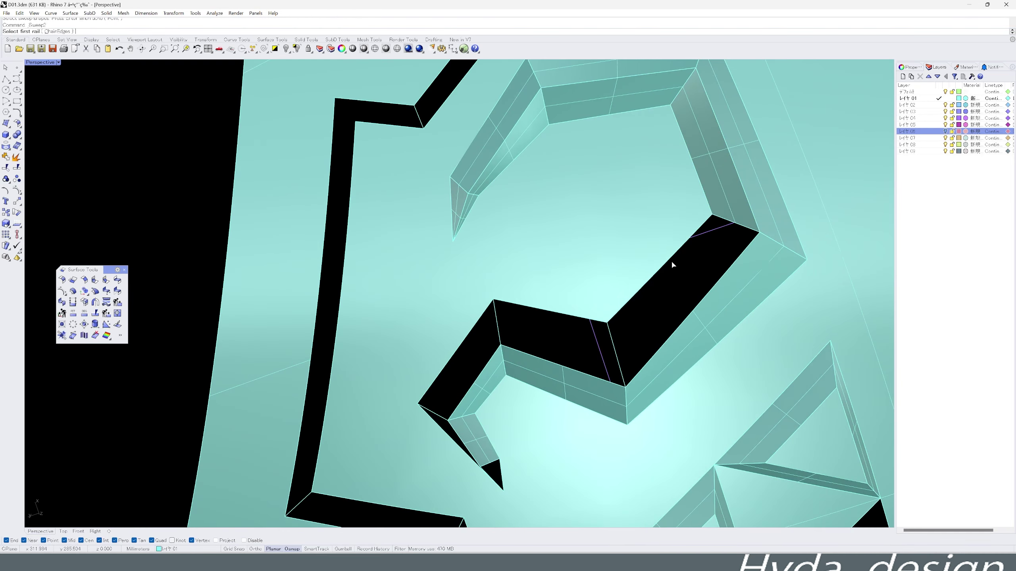
Sweep2 the last wall closing the remaining gap at the pointed tip.
{"action": "key", "text": "Return"}
{"action": "key", "text": "Return"}
{"action": "key", "text": "Return"}
{"action": "right_click_drag", "start_coordinate": [657, 268], "coordinate": [378, 235]}
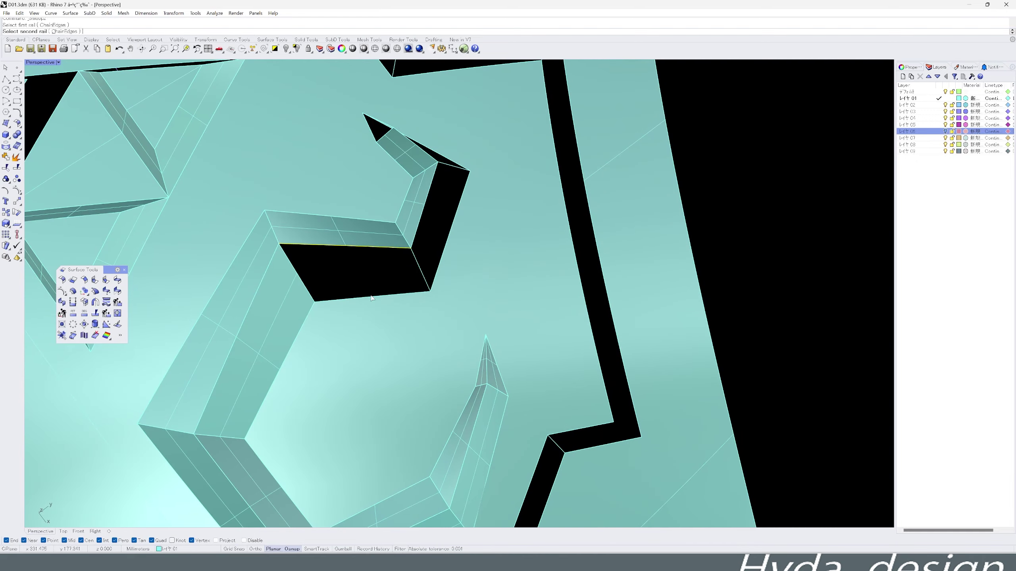
{"action": "left_click", "coordinate": [371, 298]}
{"action": "key", "text": "Return"}
{"action": "key", "text": "Return"}
{"action": "key", "text": "Return"}
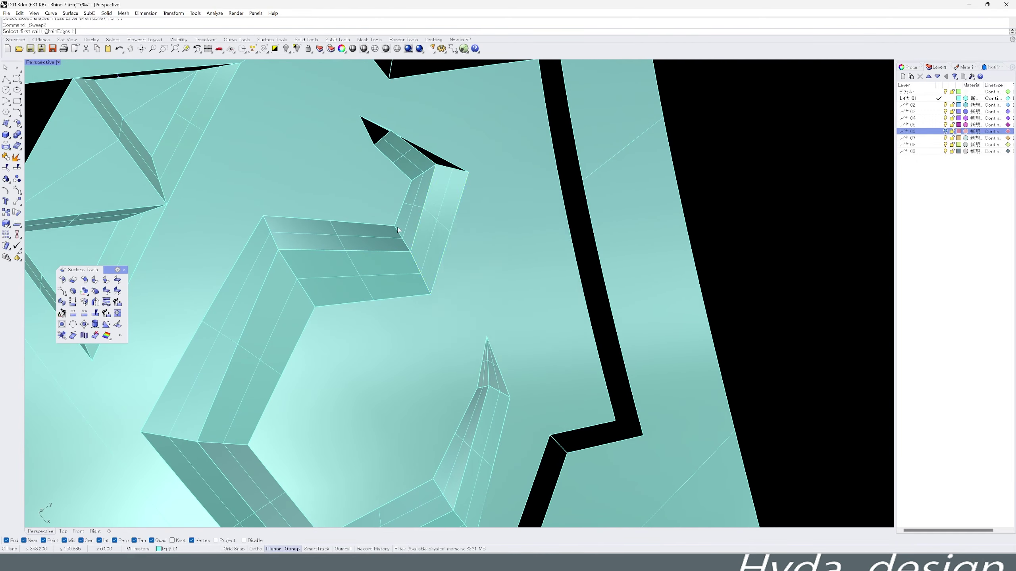
{"action": "right_click_drag", "start_coordinate": [398, 230], "coordinate": [448, 314]}
{"action": "left_click", "coordinate": [449, 314]}
{"action": "left_click", "coordinate": [487, 342]}
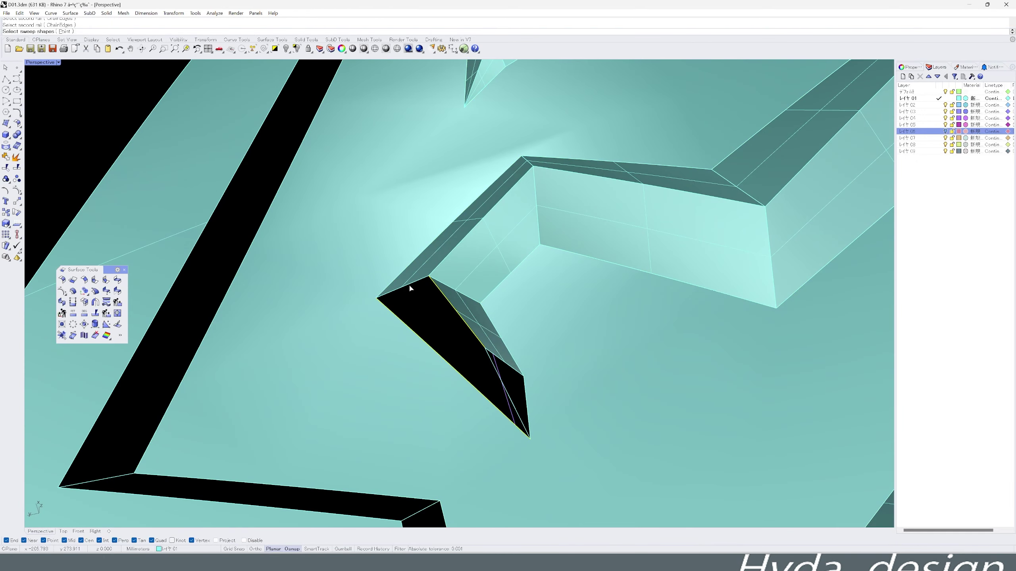
{"action": "right_click_drag", "start_coordinate": [447, 356], "coordinate": [381, 317]}
{"action": "left_click", "coordinate": [427, 325]}
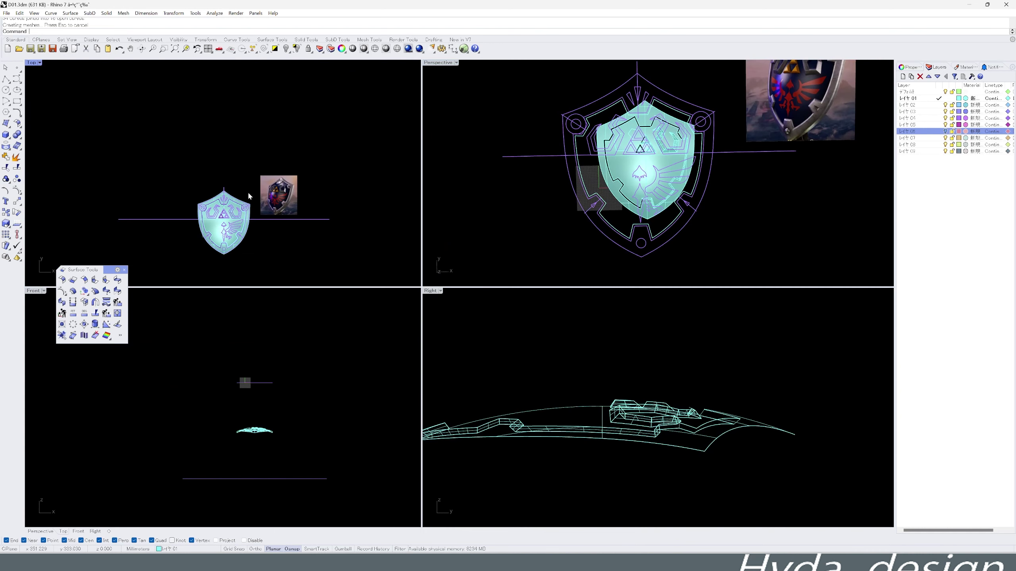
Split the open shield surface using the bird crest curves.
{"action": "left_click_drag", "start_coordinate": [440, 280], "coordinate": [440, 280]}
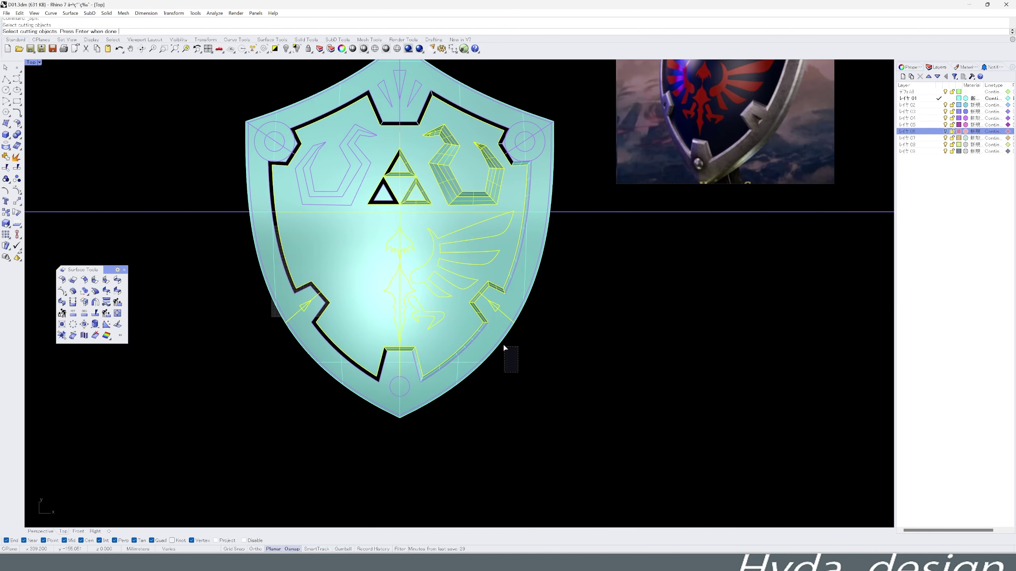
{"action": "key", "text": "Return"}
{"action": "left_click", "coordinate": [450, 319]}
{"action": "middle_click", "coordinate": [451, 319]}
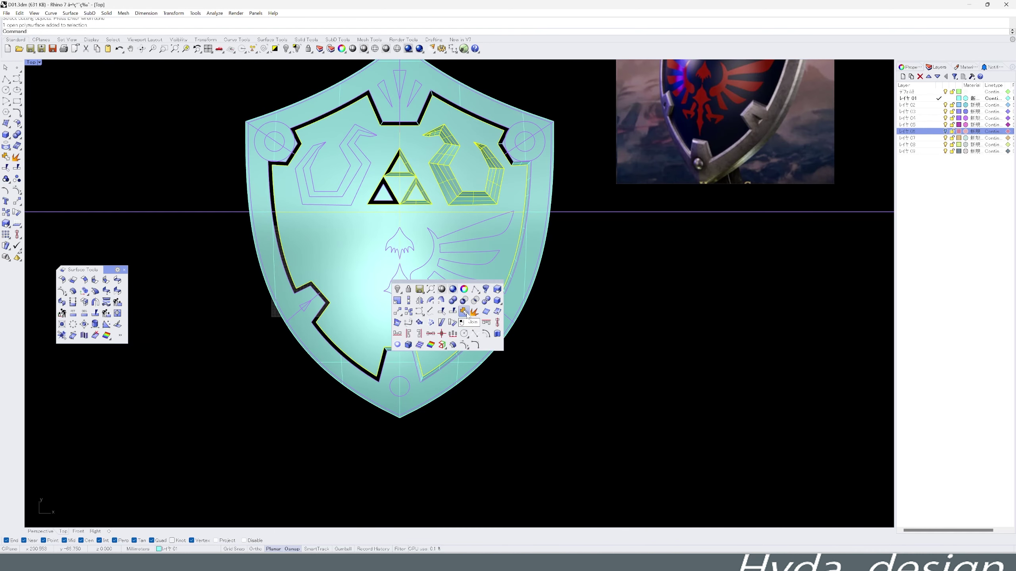
{"action": "scroll", "coordinate": [428, 308], "scroll_direction": "up", "scroll_amount": 2}
{"action": "scroll", "coordinate": [428, 308], "scroll_direction": "up", "scroll_amount": 2}
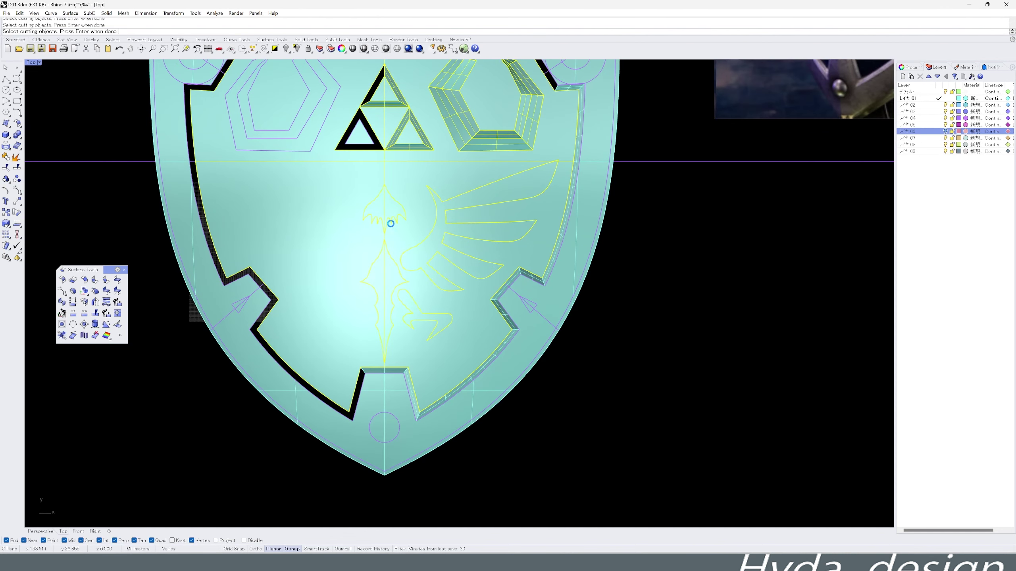
{"action": "scroll", "coordinate": [396, 238], "scroll_direction": "down", "scroll_amount": 2}
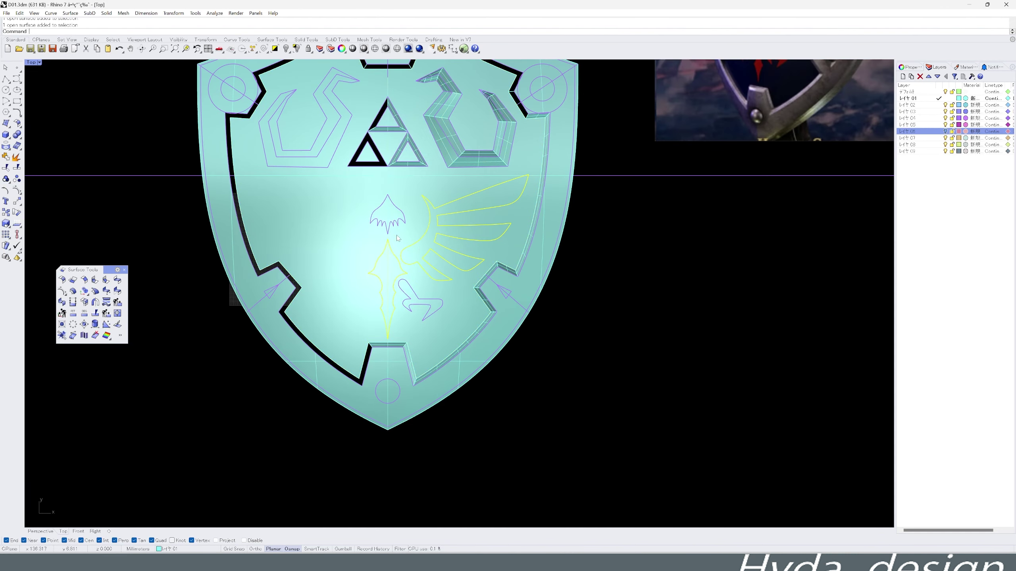
{"action": "scroll", "coordinate": [396, 238], "scroll_direction": "up", "scroll_amount": 3}
Move the split crest pieces onto the gold-coloured layer with ChangeLayer.
{"action": "middle_click", "coordinate": [493, 279]}
{"action": "left_click", "coordinate": [493, 279]}
{"action": "scroll", "coordinate": [493, 279], "scroll_direction": "down", "scroll_amount": 3}
{"action": "double_click", "coordinate": [494, 279]}
{"action": "scroll", "coordinate": [479, 284], "scroll_direction": "down", "scroll_amount": 3}
{"action": "scroll", "coordinate": [450, 291], "scroll_direction": "down", "scroll_amount": 2}
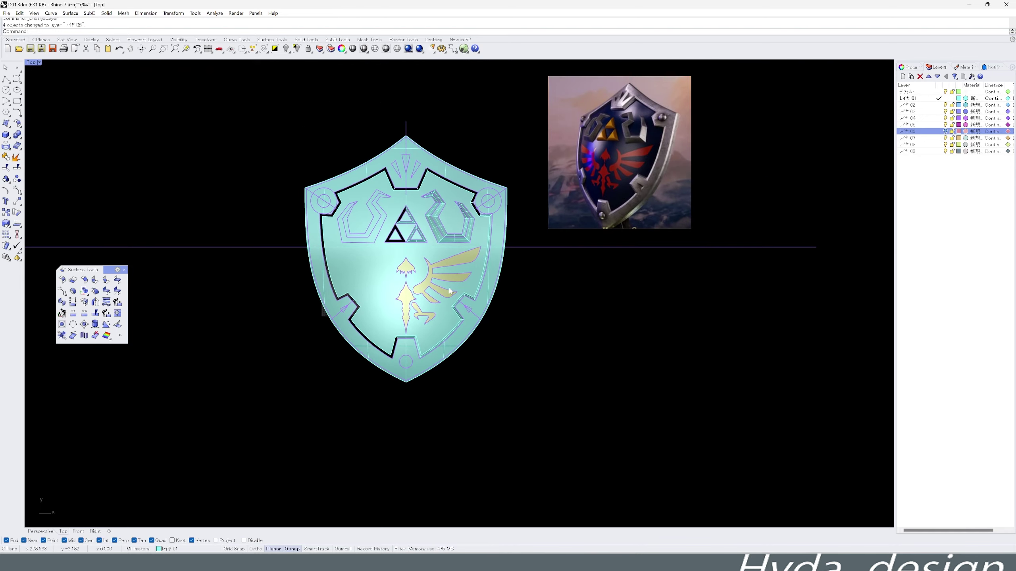
In four-view layout, hide the main shield surface so only the border frame remains.
{"action": "key", "text": "ctrl+m"}
{"action": "right_click_drag", "start_coordinate": [585, 200], "coordinate": [607, 183]}
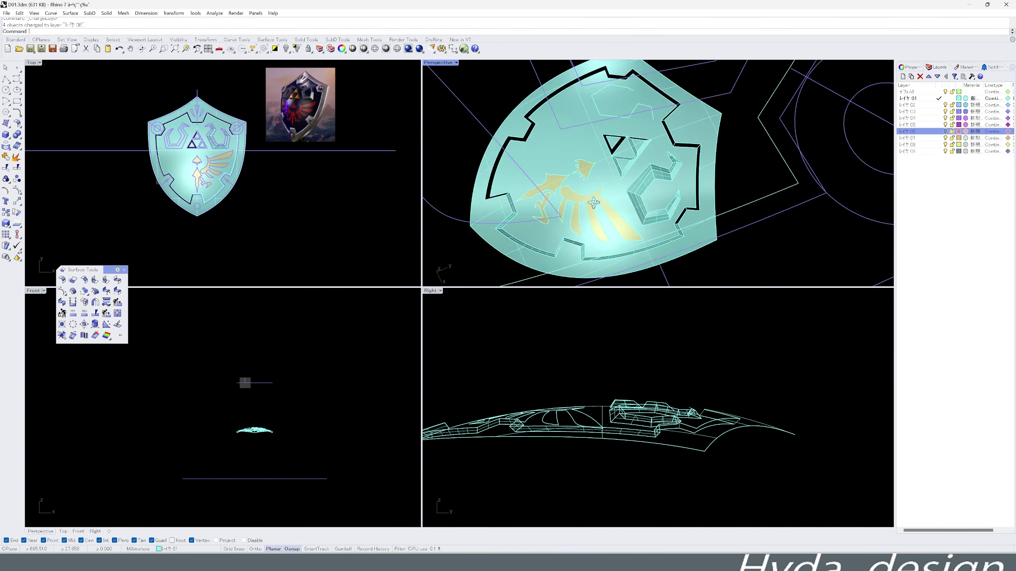
{"action": "scroll", "coordinate": [607, 183], "scroll_direction": "down", "scroll_amount": 3}
{"action": "scroll", "coordinate": [267, 177], "scroll_direction": "up", "scroll_amount": 2}
{"action": "scroll", "coordinate": [256, 164], "scroll_direction": "down", "scroll_amount": 2}
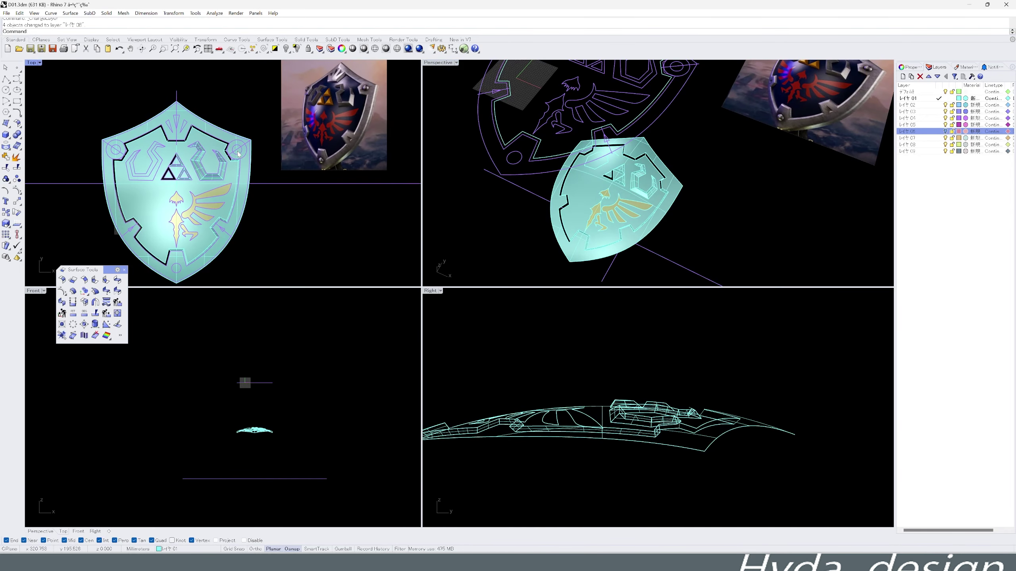
{"action": "scroll", "coordinate": [244, 155], "scroll_direction": "up", "scroll_amount": 4}
{"action": "scroll", "coordinate": [243, 156], "scroll_direction": "down", "scroll_amount": 5}
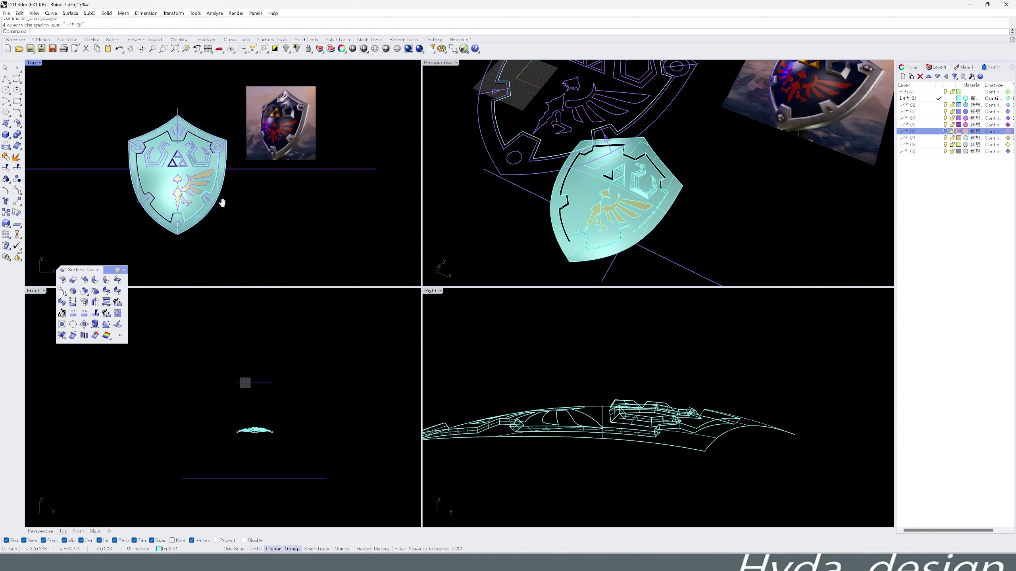
{"action": "left_click", "coordinate": [583, 214]}
{"action": "scroll", "coordinate": [560, 381], "scroll_direction": "down", "scroll_amount": 3}
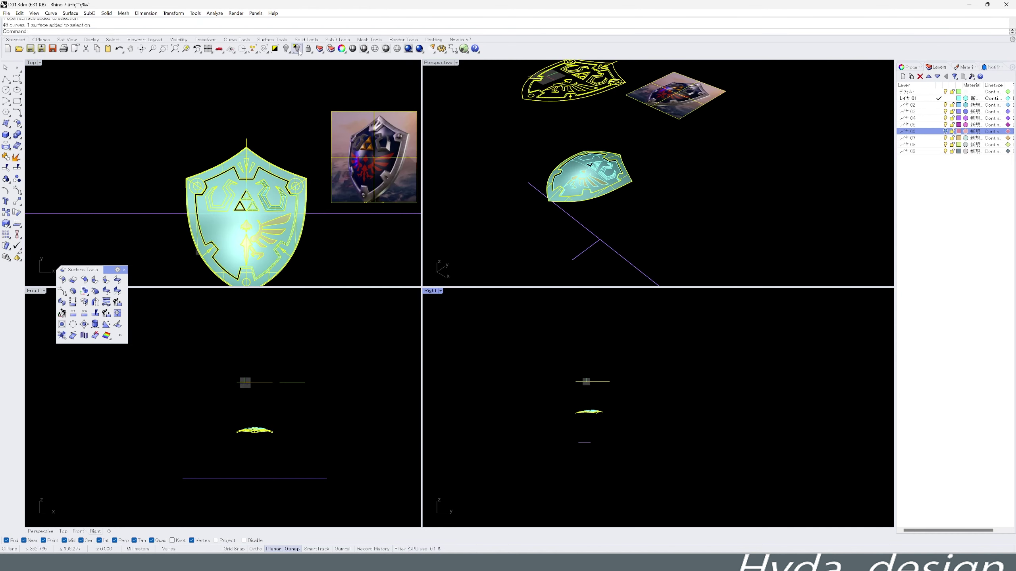
{"action": "key", "text": "ctrl+h"}
Untrim the border surface's inner hole edge to recover the full shield shape.
{"action": "scroll", "coordinate": [503, 215], "scroll_direction": "up", "scroll_amount": 3}
{"action": "middle_click", "coordinate": [431, 238]}
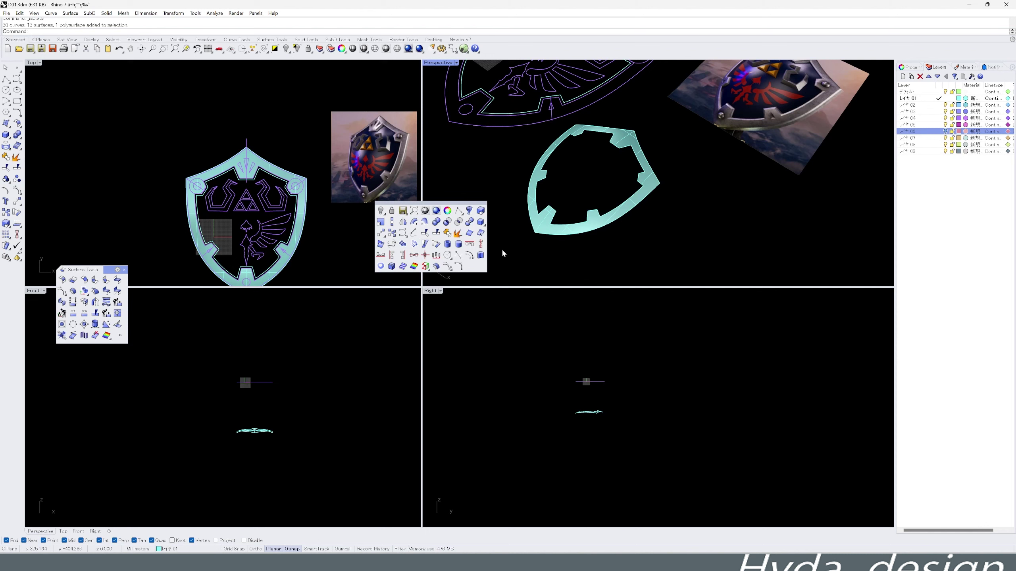
{"action": "middle_click", "coordinate": [547, 238]}
{"action": "left_click", "coordinate": [586, 234]}
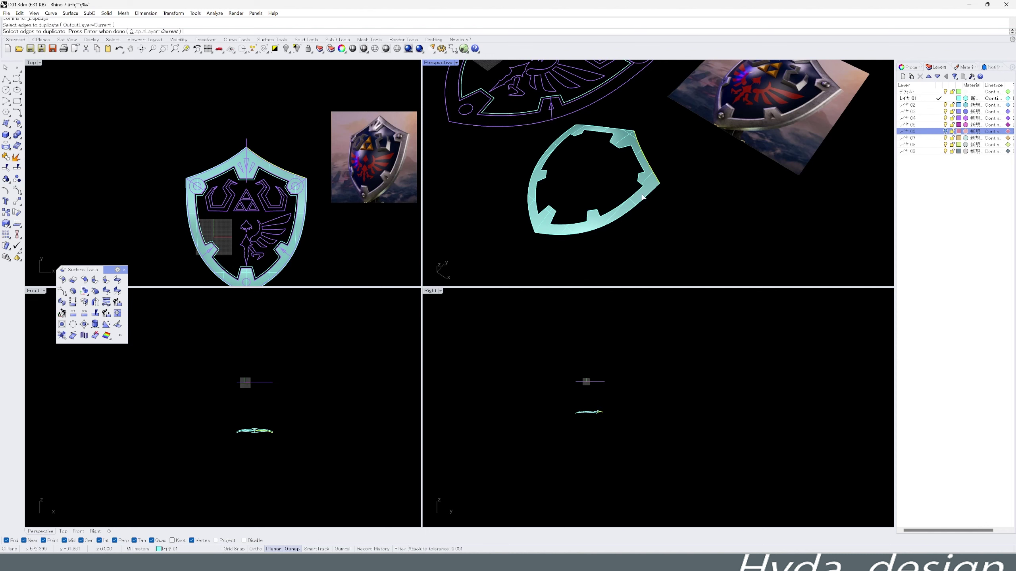
{"action": "middle_click", "coordinate": [644, 227]}
{"action": "left_click", "coordinate": [670, 220]}
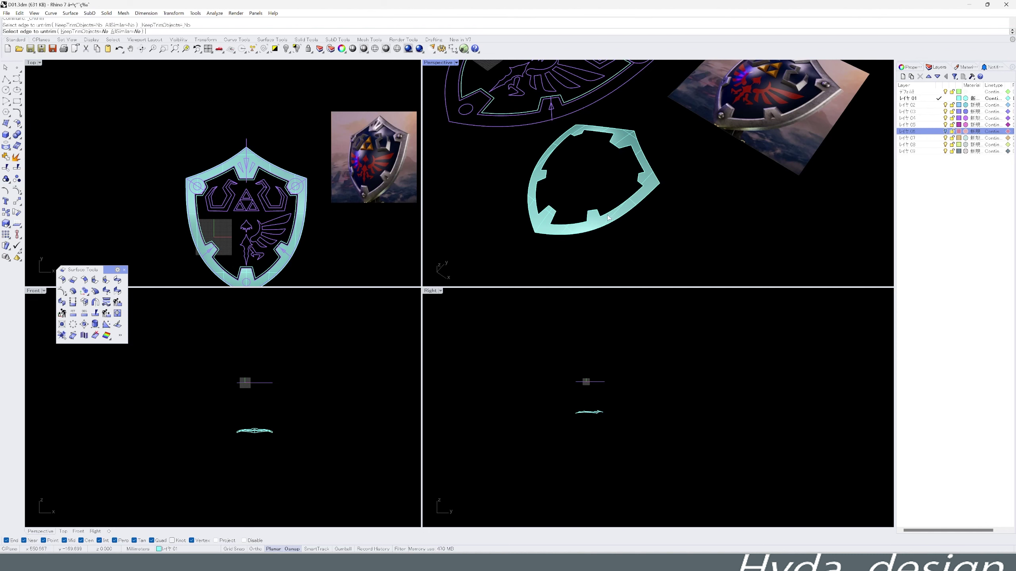
{"action": "left_click", "coordinate": [640, 230]}
{"action": "key", "text": "ctrl+z"}
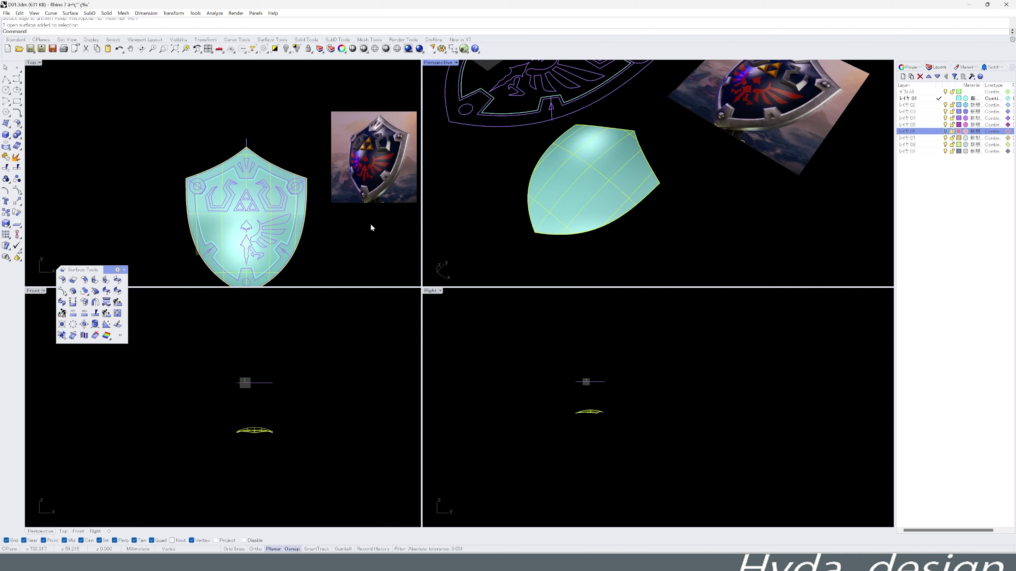
Extend the vertical centre line beyond the shield.
{"action": "middle_click", "coordinate": [372, 227]}
{"action": "middle_click", "coordinate": [288, 173]}
{"action": "scroll", "coordinate": [249, 147], "scroll_direction": "down", "scroll_amount": 3}
{"action": "left_click", "coordinate": [247, 168]}
{"action": "middle_click", "coordinate": [245, 252]}
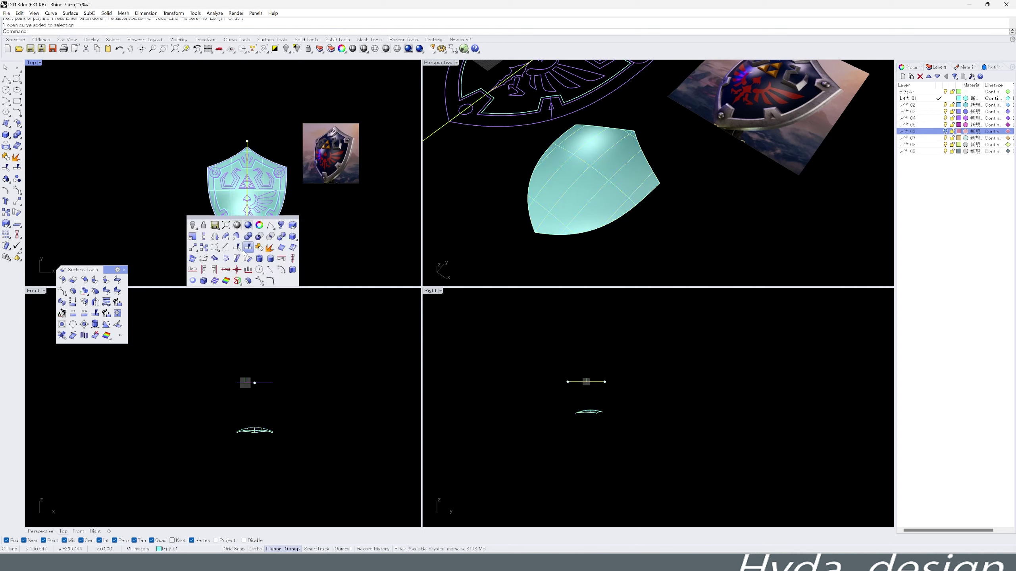
{"action": "left_click", "coordinate": [248, 247]}
{"action": "middle_click", "coordinate": [362, 190]}
{"action": "scroll", "coordinate": [207, 183], "scroll_direction": "up", "scroll_amount": 5}
{"action": "left_click", "coordinate": [207, 183]}
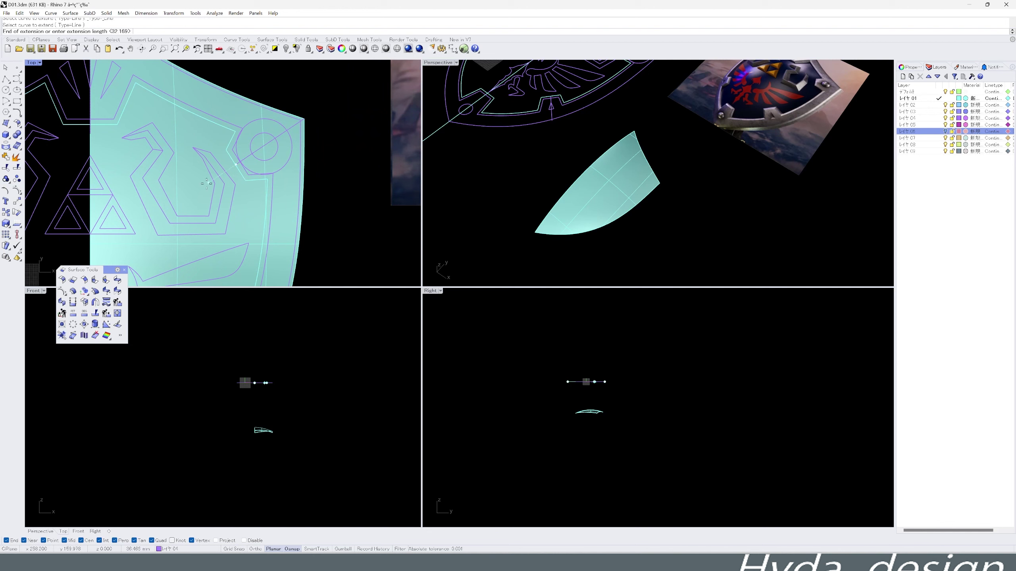
{"action": "scroll", "coordinate": [210, 192], "scroll_direction": "up", "scroll_amount": 4}
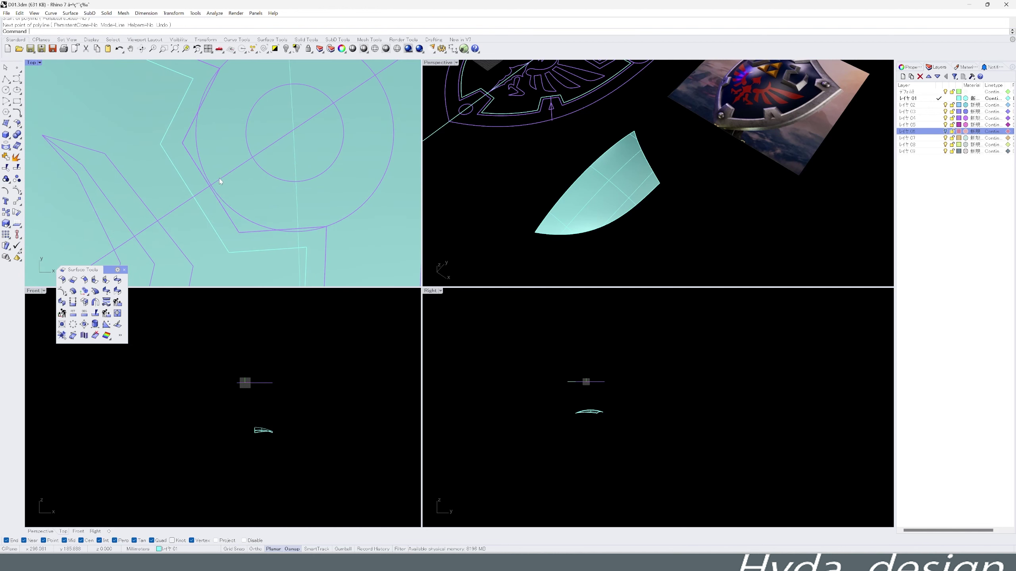
Rotate the lengthened line so it crosses the shield.
{"action": "middle_click", "coordinate": [219, 181]}
{"action": "left_click", "coordinate": [193, 200]}
{"action": "scroll", "coordinate": [192, 197], "scroll_direction": "down", "scroll_amount": 3}
{"action": "middle_click", "coordinate": [151, 187]}
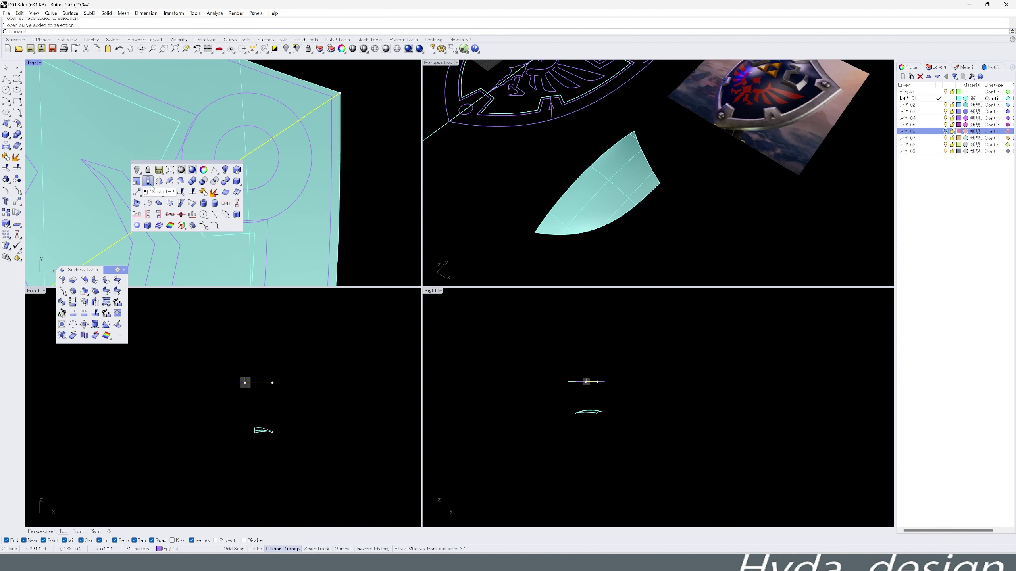
{"action": "left_click", "coordinate": [190, 205]}
{"action": "scroll", "coordinate": [227, 197], "scroll_direction": "down", "scroll_amount": 5}
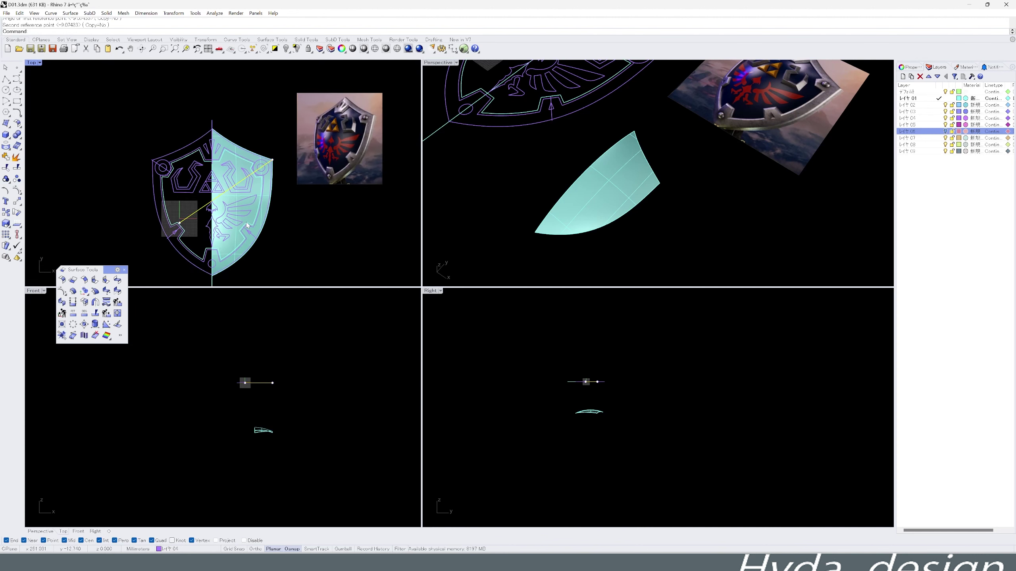
Trim the shield surface along the centre line, keeping the right half.
{"action": "left_click", "coordinate": [250, 217]}
{"action": "middle_click", "coordinate": [268, 216]}
{"action": "left_click", "coordinate": [257, 206]}
{"action": "left_click", "coordinate": [156, 205]}
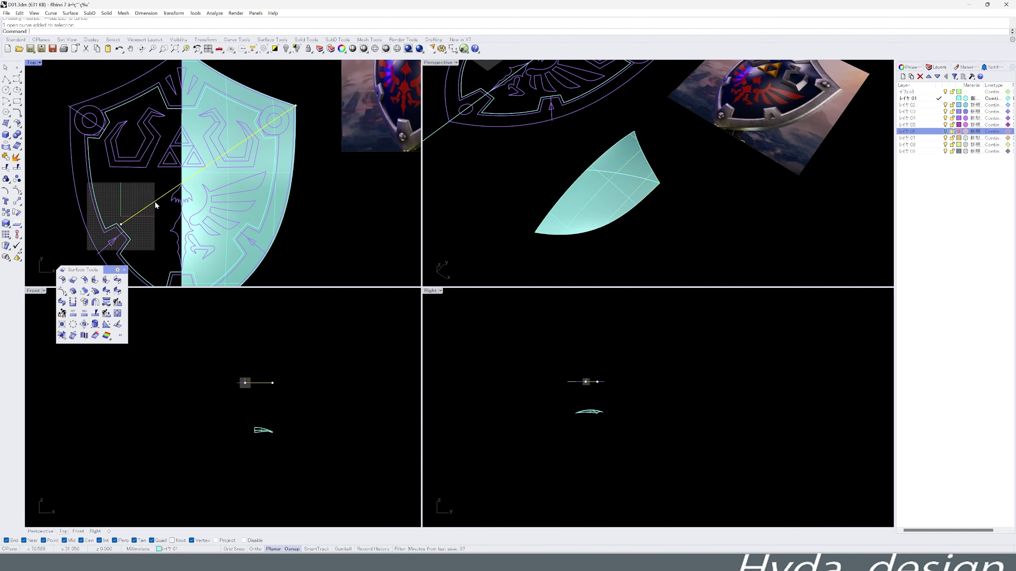
{"action": "mouse_move", "coordinate": [459, 192]}
{"action": "right_mouse_down"}
{"action": "mouse_move", "coordinate": [483, 200]}
{"action": "mouse_move", "coordinate": [476, 207]}
{"action": "mouse_move", "coordinate": [522, 206]}
{"action": "mouse_move", "coordinate": [601, 184]}
{"action": "mouse_move", "coordinate": [519, 149]}
{"action": "mouse_move", "coordinate": [613, 208]}
{"action": "right_mouse_up"}
{"action": "right_click_drag", "start_coordinate": [223, 192], "coordinate": [233, 217]}
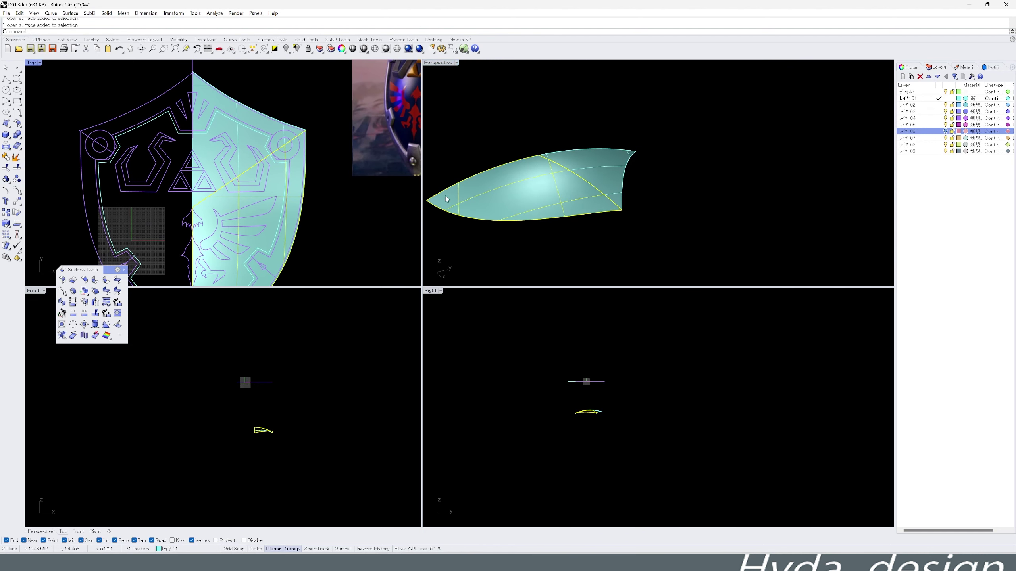
{"action": "scroll", "coordinate": [570, 208], "scroll_direction": "up", "scroll_amount": 2}
{"action": "scroll", "coordinate": [244, 190], "scroll_direction": "up", "scroll_amount": 3}
{"action": "scroll", "coordinate": [243, 191], "scroll_direction": "down", "scroll_amount": 1}
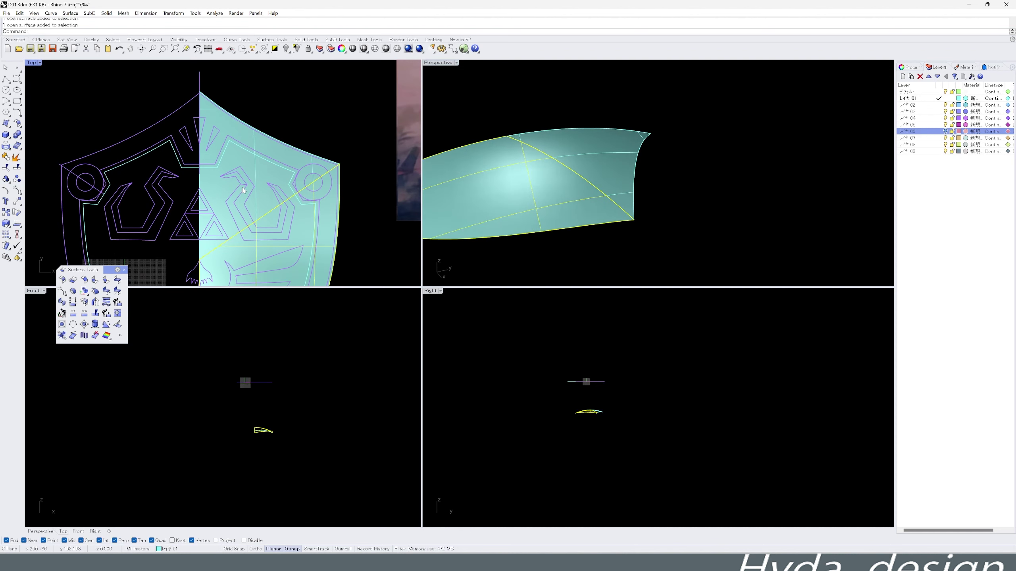
Draw a polyline cut outline and trim a notch from the half surface.
{"action": "middle_click", "coordinate": [241, 212]}
{"action": "left_click", "coordinate": [254, 179]}
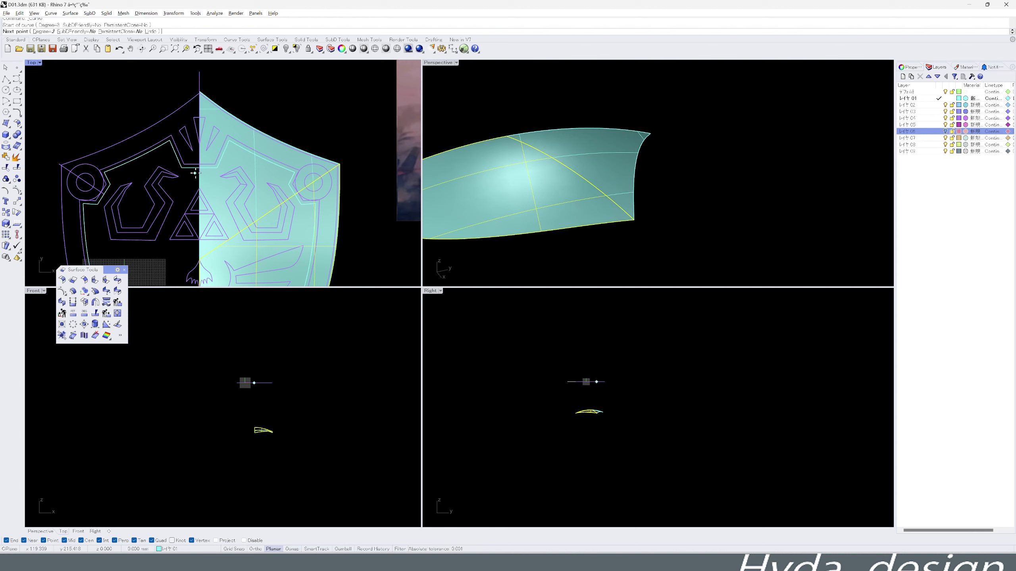
{"action": "left_click", "coordinate": [232, 184]}
{"action": "scroll", "coordinate": [305, 166], "scroll_direction": "down", "scroll_amount": 2}
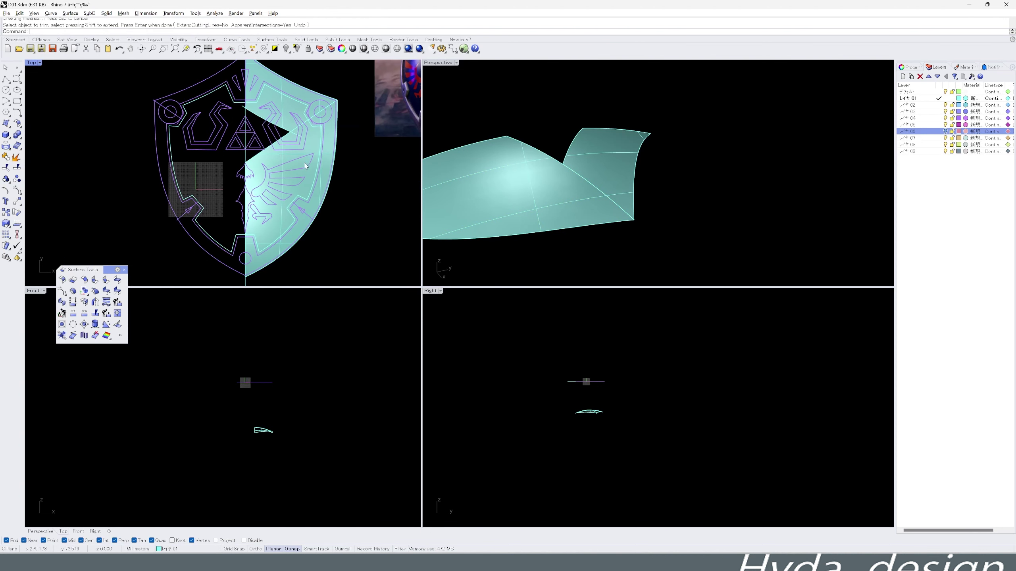
{"action": "scroll", "coordinate": [277, 192], "scroll_direction": "up", "scroll_amount": 2}
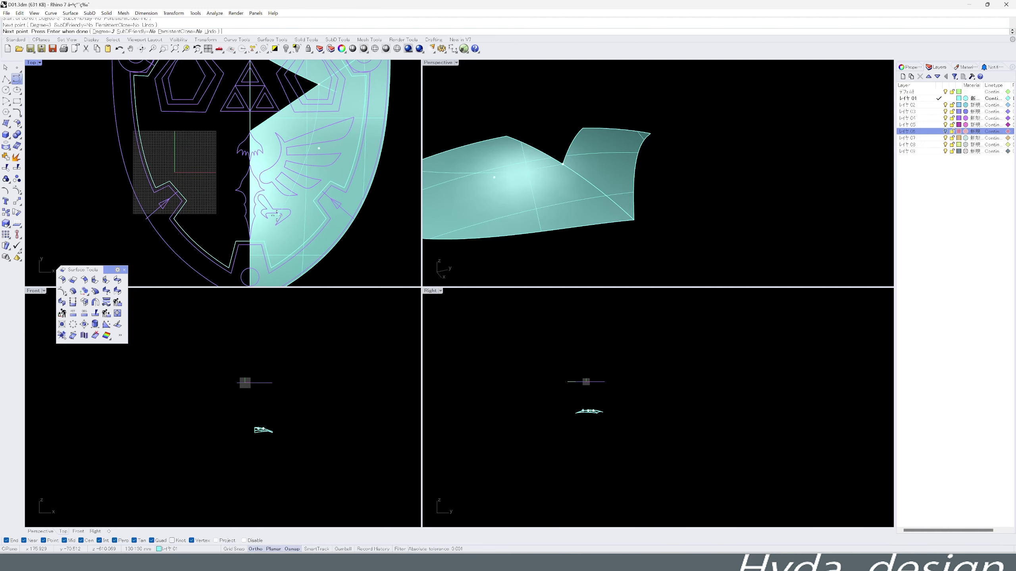
{"action": "scroll", "coordinate": [277, 192], "scroll_direction": "up", "scroll_amount": 2}
{"action": "scroll", "coordinate": [277, 192], "scroll_direction": "up", "scroll_amount": 2}
{"action": "scroll", "coordinate": [277, 192], "scroll_direction": "up", "scroll_amount": 2}
Undo the notch cut and trim away the interior, leaving a border band.
{"action": "key", "text": "ctrl+z"}
{"action": "scroll", "coordinate": [288, 172], "scroll_direction": "down", "scroll_amount": 2}
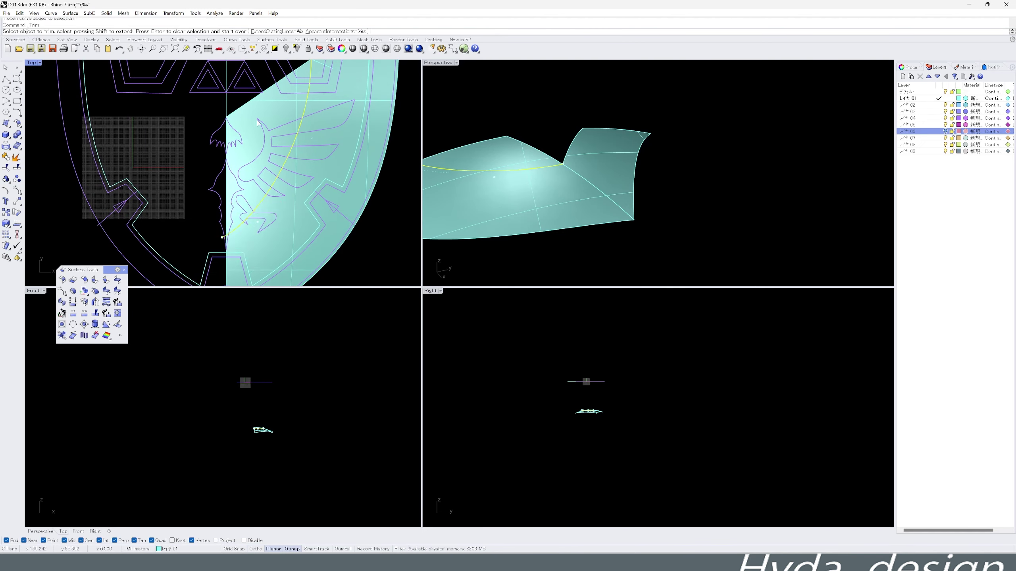
{"action": "scroll", "coordinate": [299, 151], "scroll_direction": "down", "scroll_amount": 2}
{"action": "scroll", "coordinate": [174, 212], "scroll_direction": "up", "scroll_amount": 3}
{"action": "right_click", "coordinate": [585, 183]}
{"action": "scroll", "coordinate": [585, 182], "scroll_direction": "down", "scroll_amount": 2}
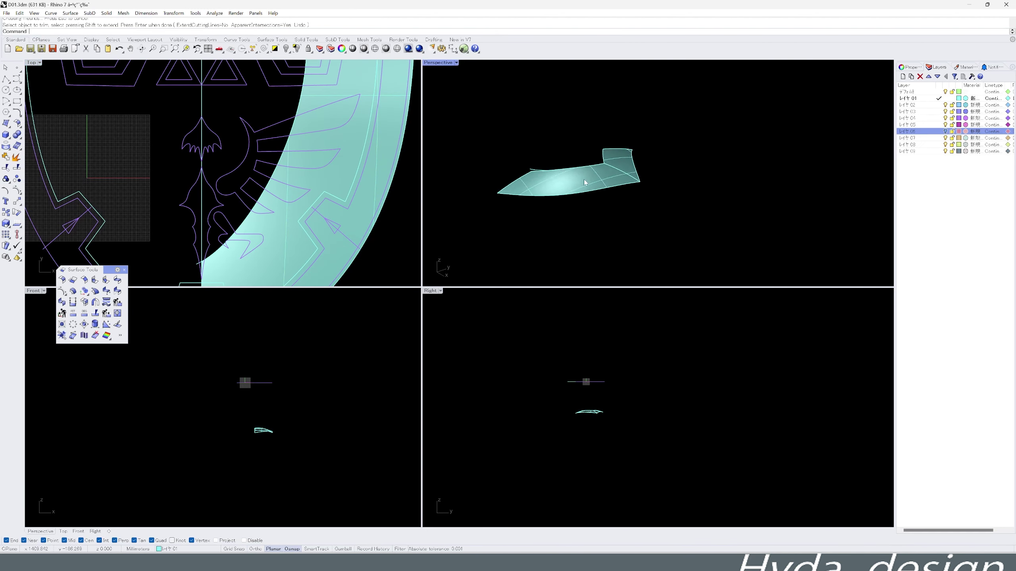
{"action": "scroll", "coordinate": [587, 199], "scroll_direction": "up", "scroll_amount": 2}
{"action": "scroll", "coordinate": [291, 219], "scroll_direction": "down", "scroll_amount": 3}
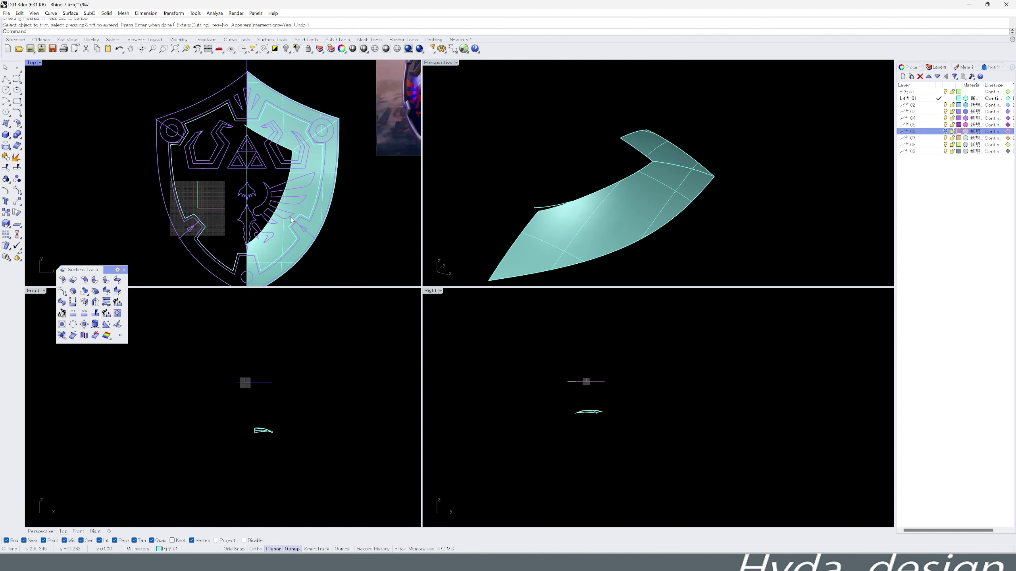
Delete the leftover edge curve, pick the surface edge to copy, and float the curve tools palette.
{"action": "left_click", "coordinate": [534, 216]}
{"action": "key", "text": "Delete"}
{"action": "right_click_drag", "start_coordinate": [534, 216], "coordinate": [600, 187]}
{"action": "middle_click", "coordinate": [600, 188]}
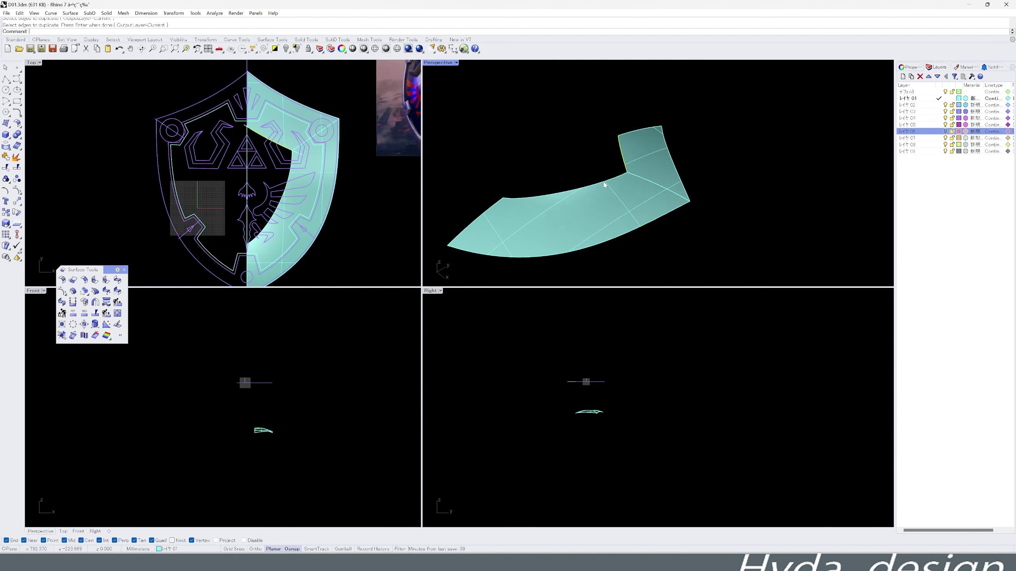
{"action": "left_click", "coordinate": [621, 154]}
{"action": "scroll", "coordinate": [622, 154], "scroll_direction": "up", "scroll_amount": 2}
{"action": "middle_click", "coordinate": [577, 123]}
{"action": "middle_click", "coordinate": [59, 167]}
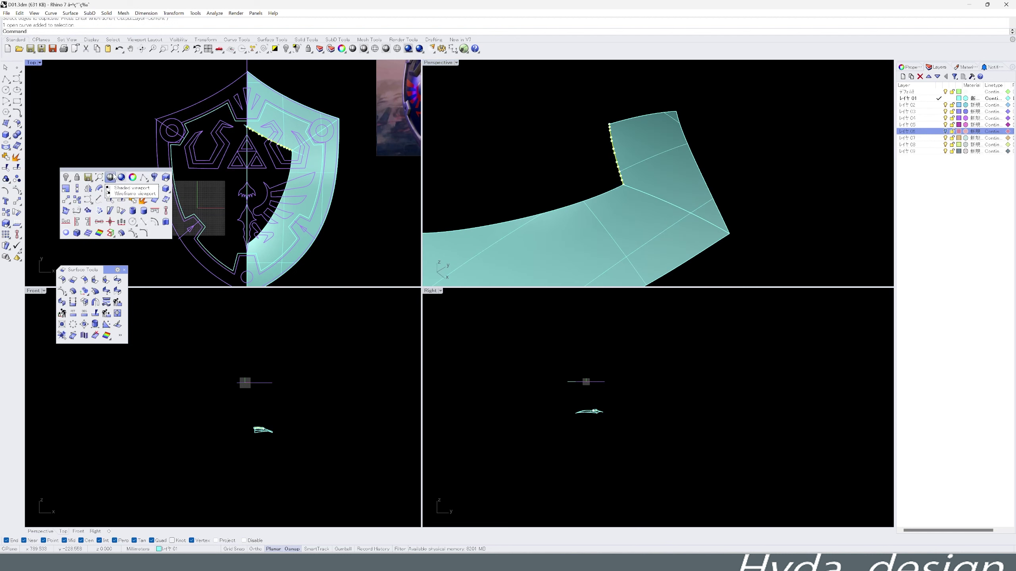
{"action": "left_click", "coordinate": [97, 181]}
{"action": "middle_click", "coordinate": [50, 154]}
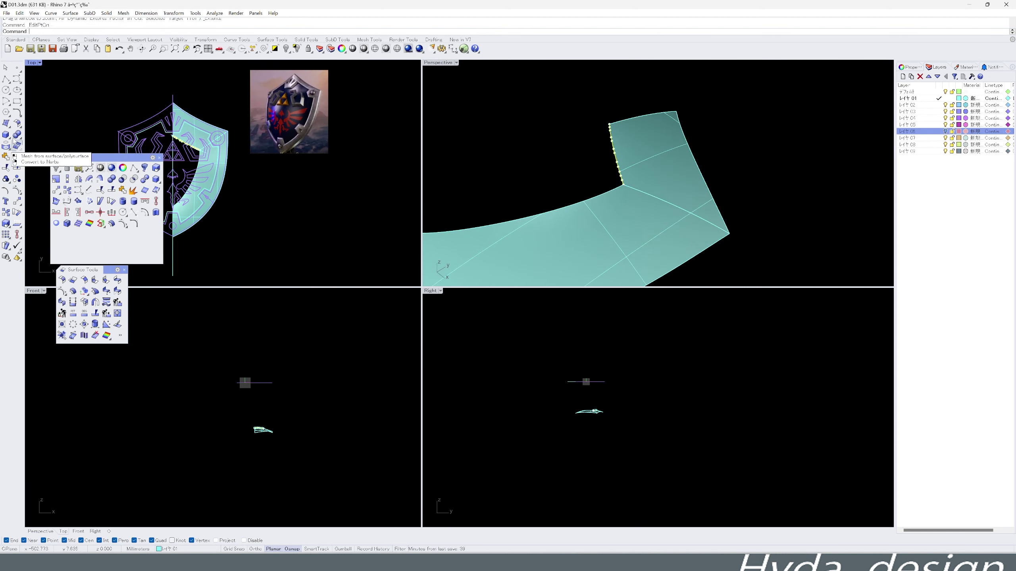
{"action": "left_click_drag", "start_coordinate": [83, 109], "coordinate": [251, 120]}
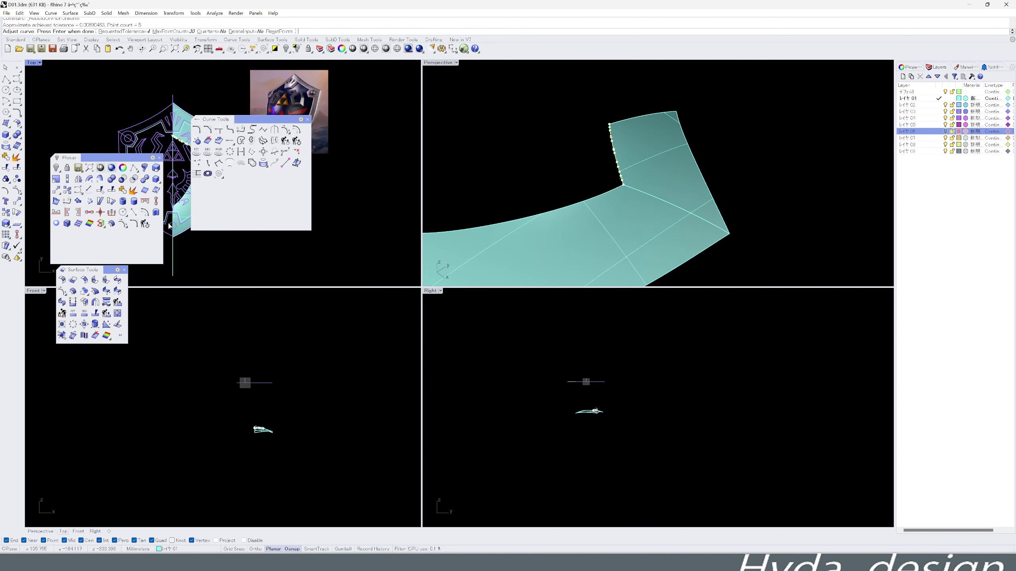
Rebuild the copied edge curve with fewer points and reshape it by moving control points.
{"action": "key", "text": "Return"}
{"action": "right_click_drag", "start_coordinate": [600, 180], "coordinate": [349, 222]}
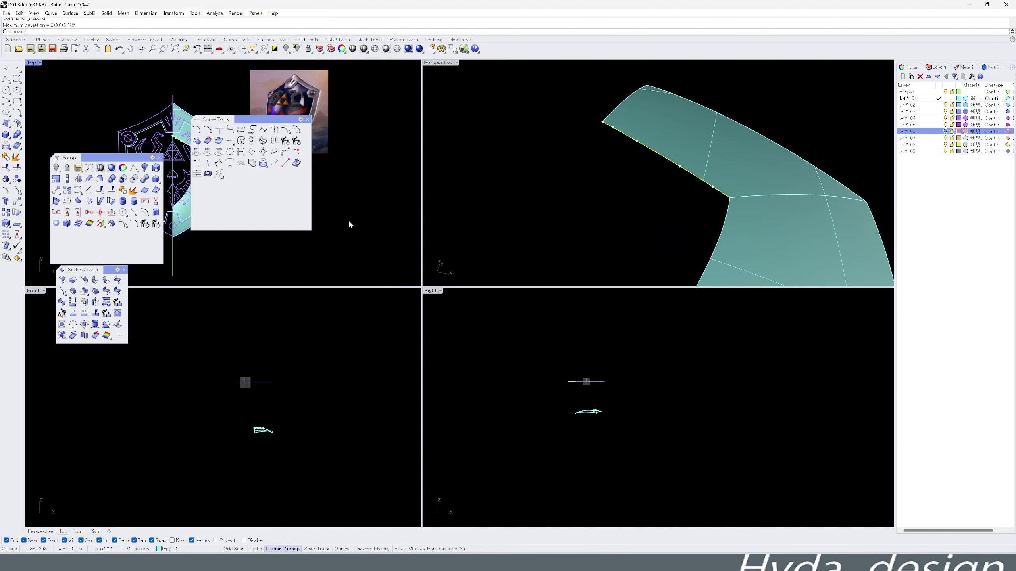
{"action": "left_click", "coordinate": [541, 248]}
{"action": "key", "text": "Return"}
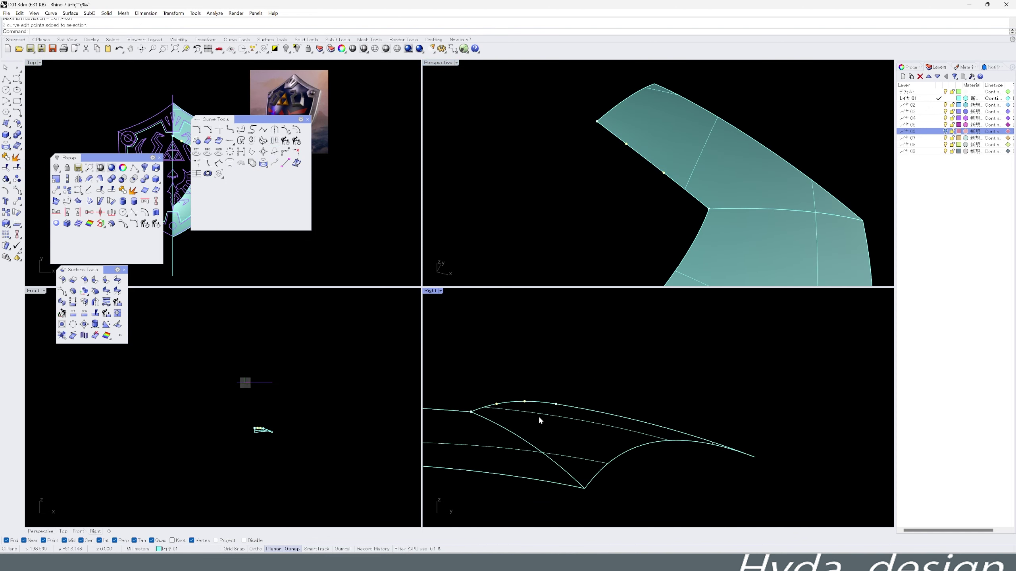
{"action": "left_click", "coordinate": [467, 416]}
{"action": "right_click_drag", "start_coordinate": [601, 216], "coordinate": [591, 224]}
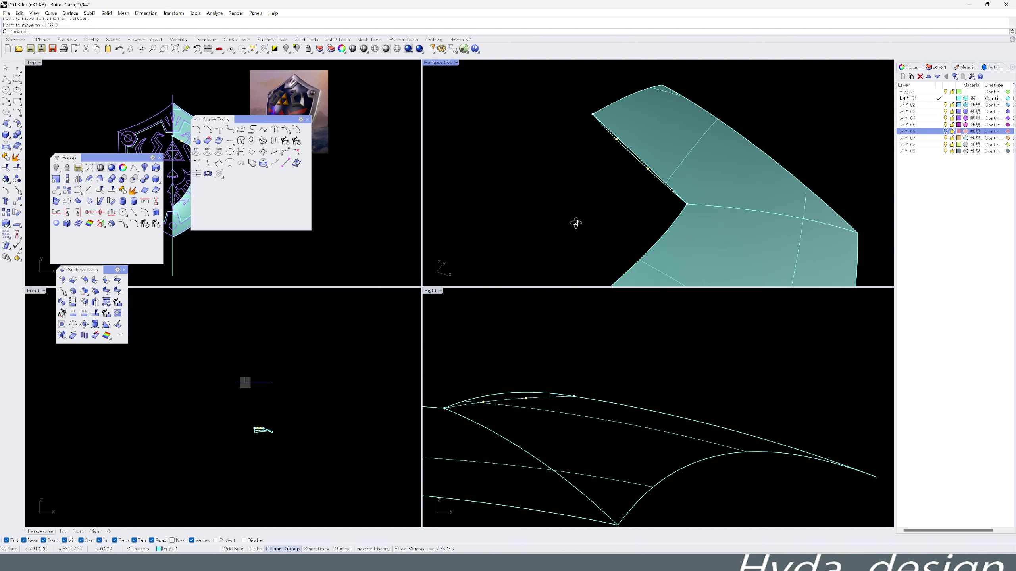
{"action": "key", "text": "Escape"}
Rebuild the overlapping curve at the surface edge.
{"action": "right_click_drag", "start_coordinate": [642, 195], "coordinate": [739, 215]}
{"action": "left_click", "coordinate": [739, 215]}
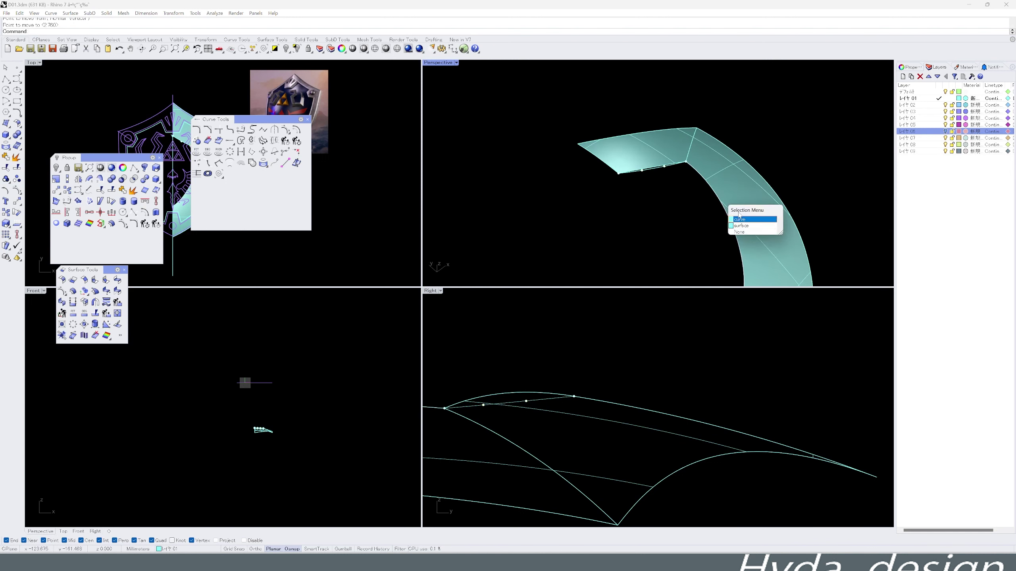
{"action": "left_click", "coordinate": [191, 338]}
{"action": "key", "text": "Return"}
{"action": "middle_click", "coordinate": [266, 258]}
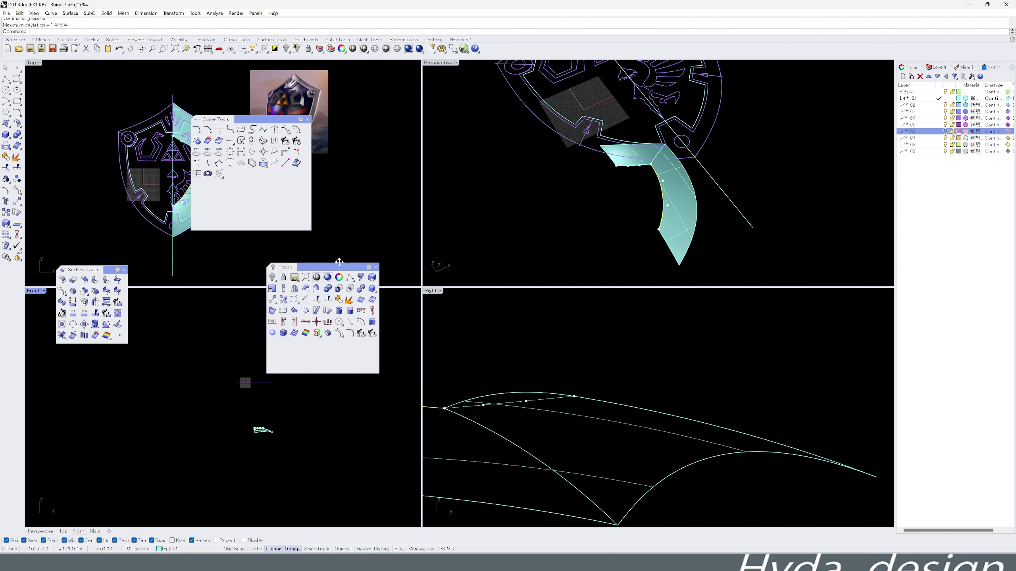
{"action": "left_click", "coordinate": [496, 296]}
{"action": "scroll", "coordinate": [643, 204], "scroll_direction": "up", "scroll_amount": 2}
{"action": "scroll", "coordinate": [118, 204], "scroll_direction": "up", "scroll_amount": 3}
Lower the selected curve control points and inspect the surface from above.
{"action": "left_click_drag", "start_coordinate": [650, 169], "coordinate": [689, 211]}
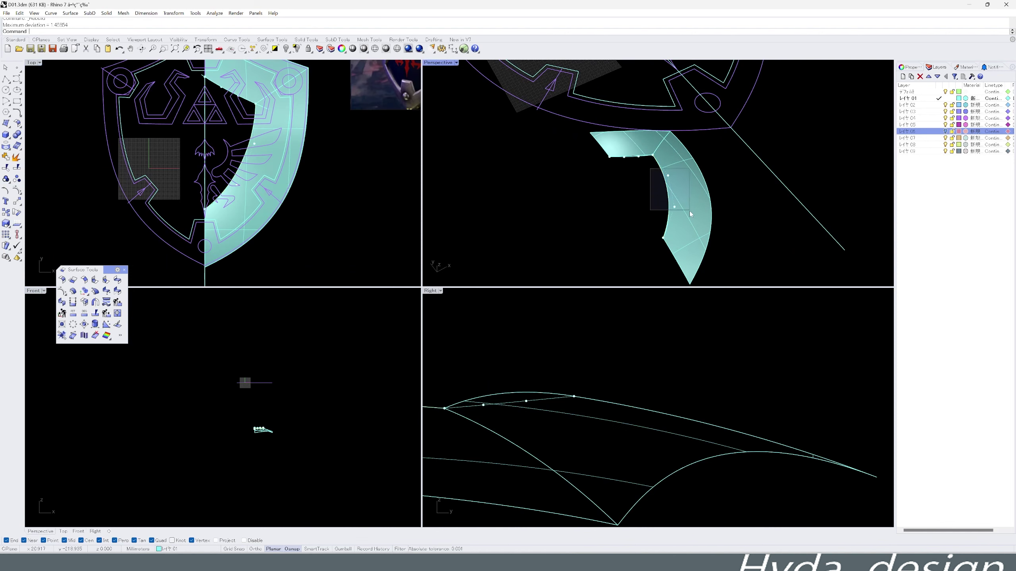
{"action": "left_click", "coordinate": [464, 409]}
{"action": "left_click", "coordinate": [481, 358]}
{"action": "right_click_drag", "start_coordinate": [623, 260], "coordinate": [523, 187]}
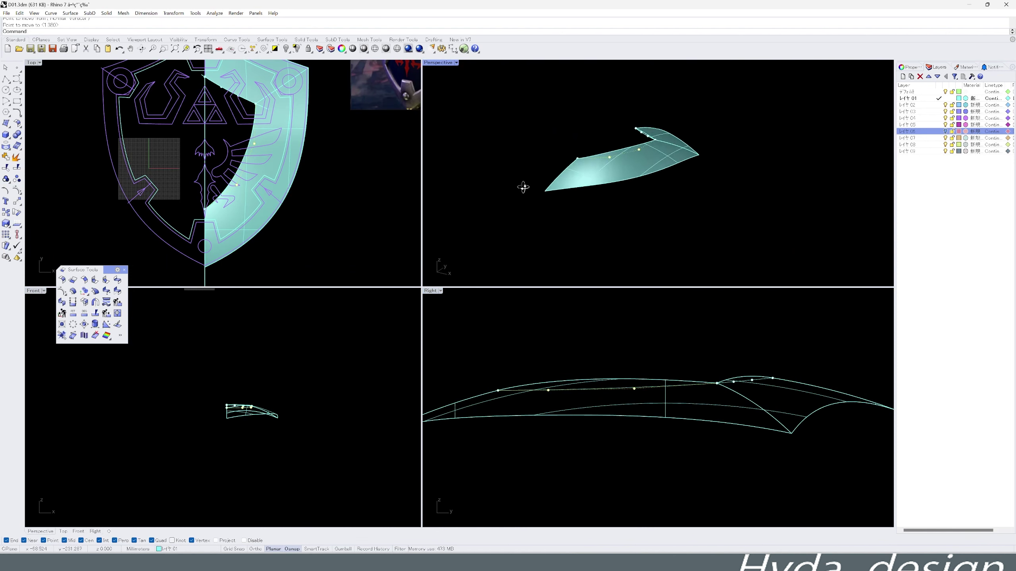
{"action": "right_click_drag", "start_coordinate": [669, 240], "coordinate": [620, 366]}
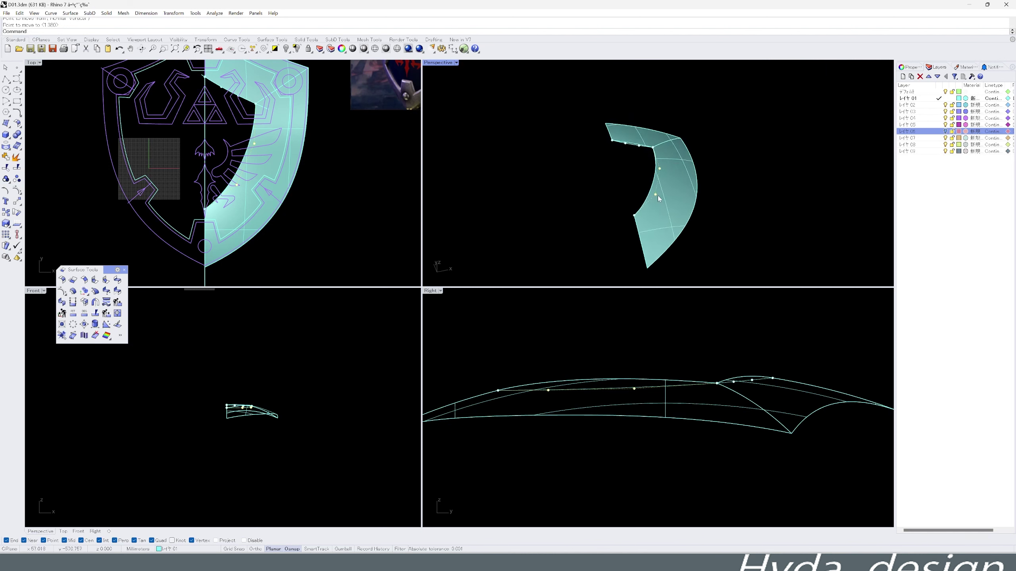
{"action": "right_click_drag", "start_coordinate": [624, 240], "coordinate": [585, 245]}
{"action": "scroll", "coordinate": [586, 245], "scroll_direction": "up", "scroll_amount": 3}
Copy the surface's edges as curves, then delete the surface itself.
{"action": "middle_click", "coordinate": [576, 149]}
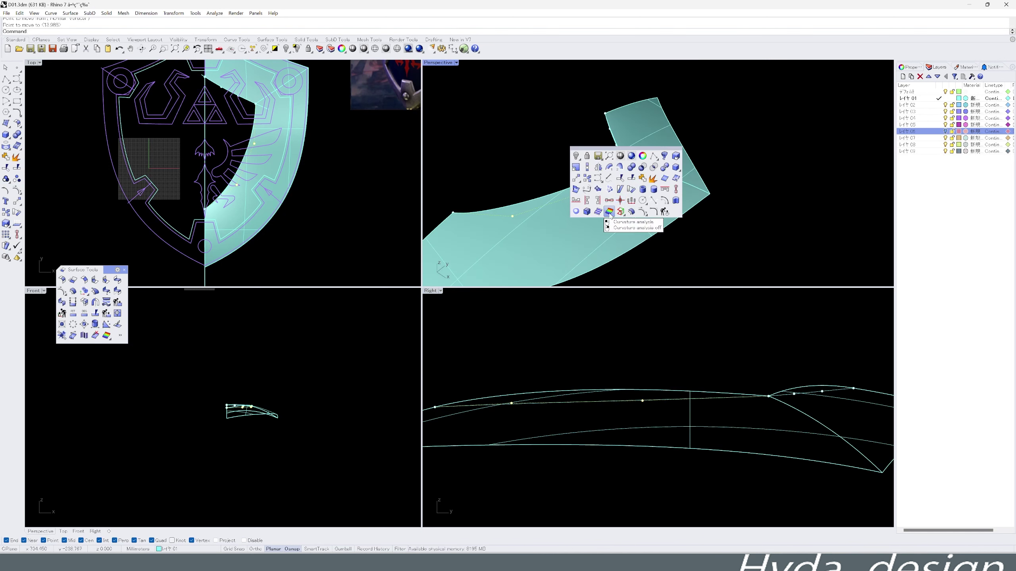
{"action": "left_click", "coordinate": [632, 189]}
{"action": "left_click", "coordinate": [664, 180]}
{"action": "right_click_drag", "start_coordinate": [541, 201], "coordinate": [475, 216]}
{"action": "key", "text": "Return"}
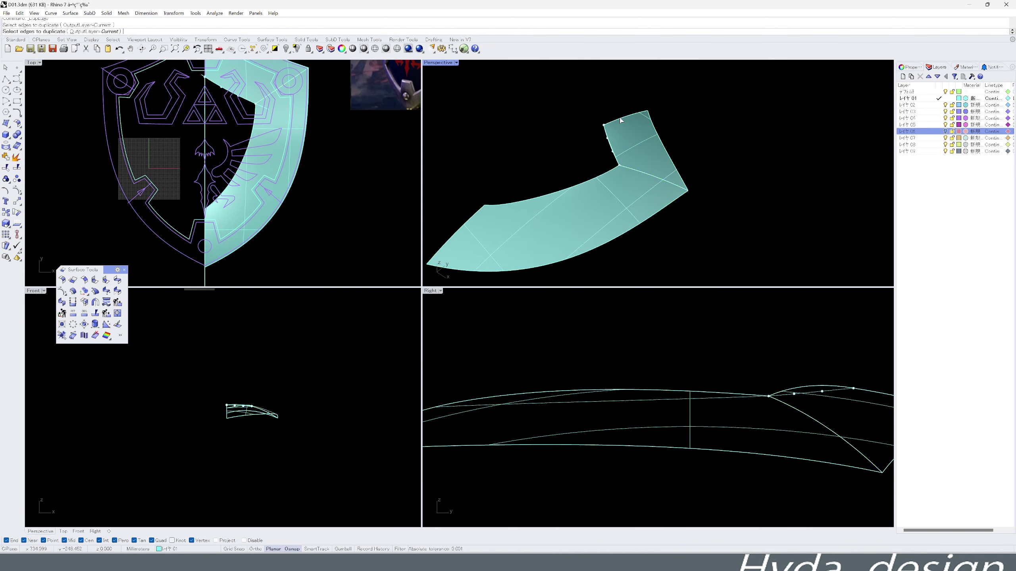
{"action": "key", "text": "Delete"}
{"action": "right_click_drag", "start_coordinate": [620, 200], "coordinate": [595, 185]}
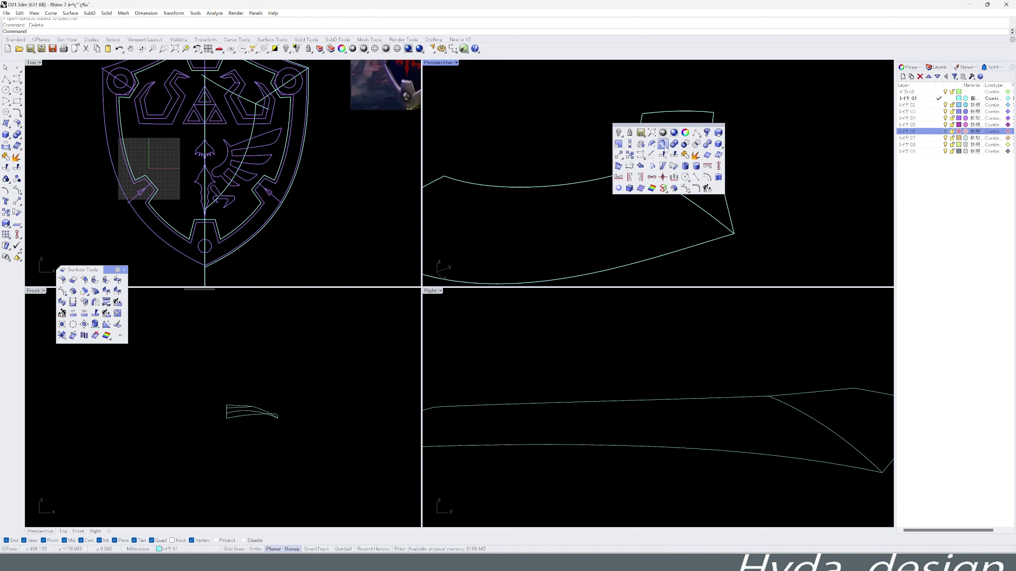
Create a network surface from the right-half edge curves and view it rendered.
{"action": "left_click", "coordinate": [662, 145]}
{"action": "left_click", "coordinate": [638, 157]}
{"action": "left_click", "coordinate": [678, 114]}
{"action": "key", "text": "Return"}
{"action": "key", "text": "Return"}
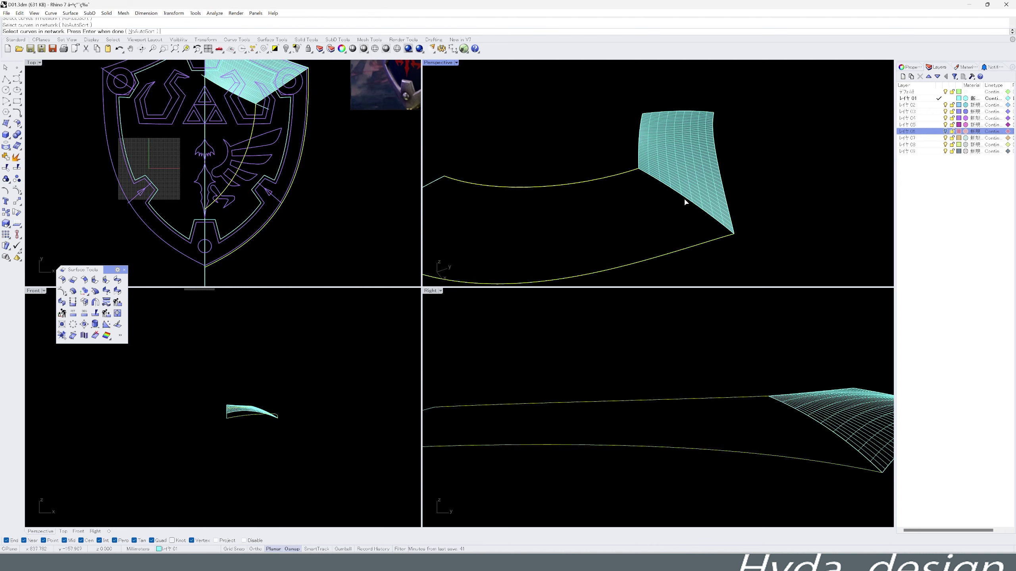
{"action": "key", "text": "Return"}
{"action": "key", "text": "Return"}
{"action": "mouse_move", "coordinate": [581, 159]}
{"action": "right_mouse_down"}
{"action": "mouse_move", "coordinate": [617, 206]}
{"action": "mouse_move", "coordinate": [411, 50]}
{"action": "right_mouse_up"}
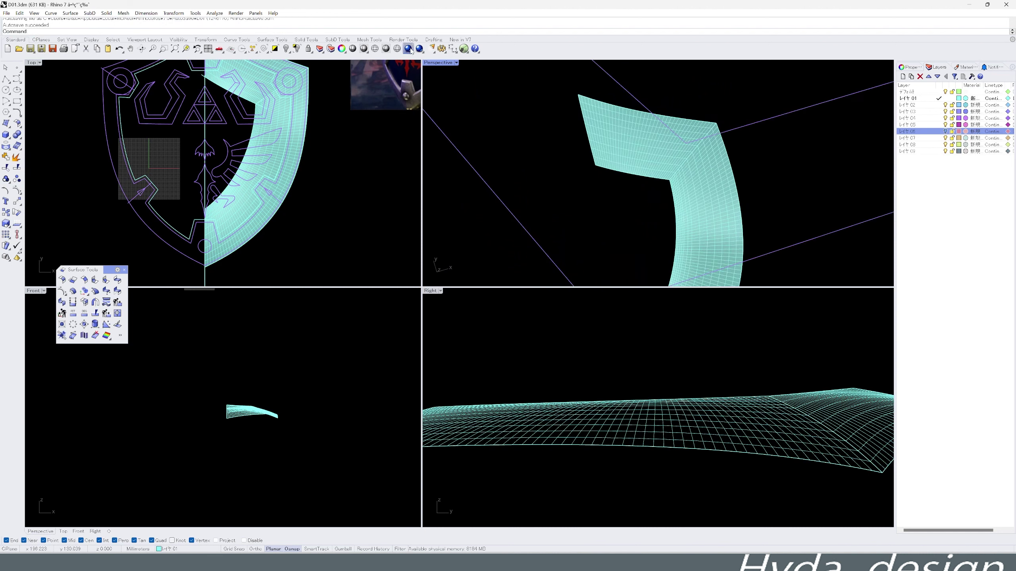
{"action": "left_click", "coordinate": [408, 49]}
Mirror the half surface across the centre line, check smoothness, then undo the mirror.
{"action": "left_click", "coordinate": [238, 131]}
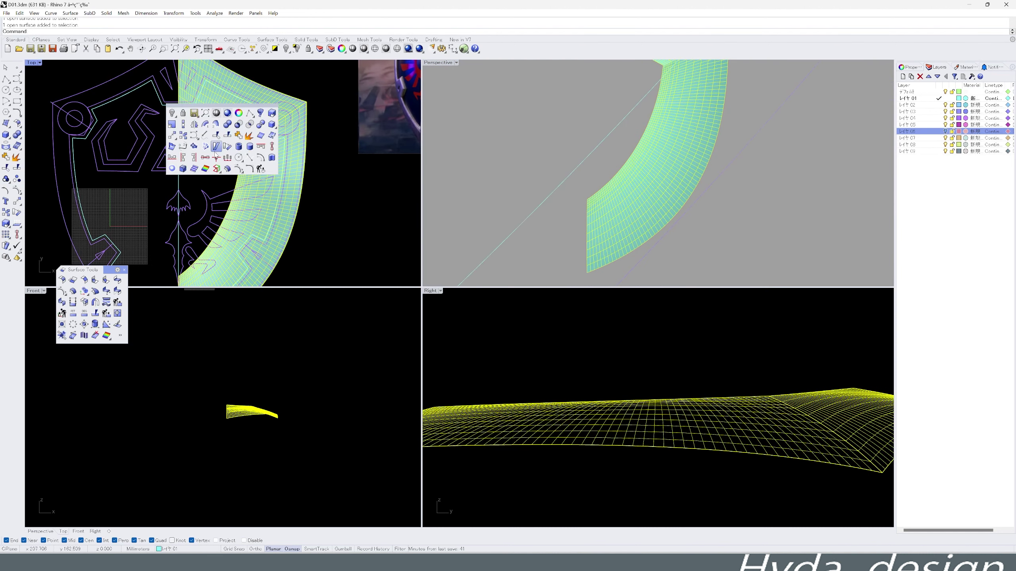
{"action": "left_click", "coordinate": [179, 122]}
{"action": "left_click", "coordinate": [179, 276]}
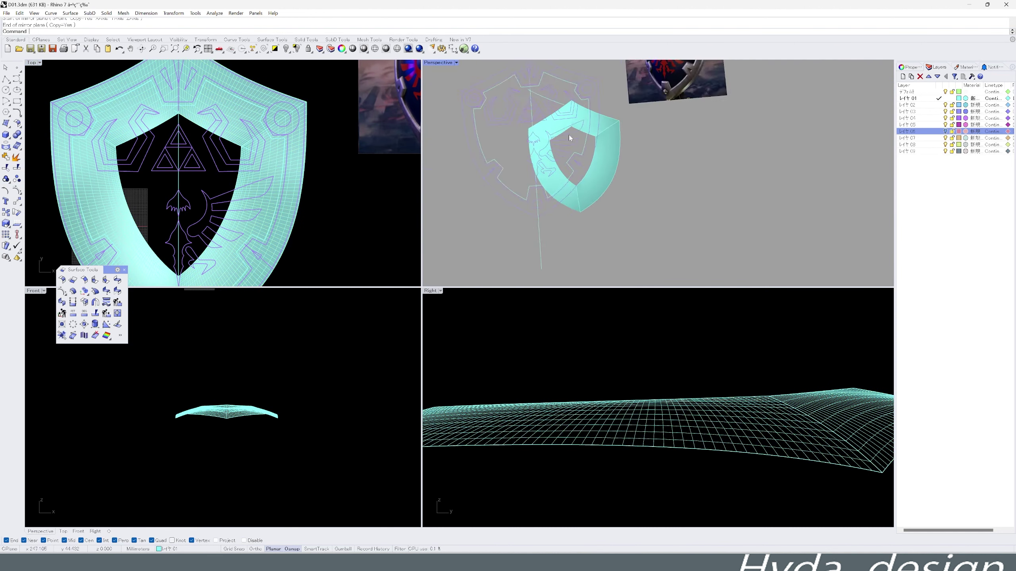
{"action": "mouse_move", "coordinate": [569, 135]}
{"action": "right_mouse_down"}
{"action": "mouse_move", "coordinate": [509, 190]}
{"action": "mouse_move", "coordinate": [483, 234]}
{"action": "mouse_move", "coordinate": [535, 138]}
{"action": "mouse_move", "coordinate": [595, 152]}
{"action": "mouse_move", "coordinate": [522, 238]}
{"action": "mouse_move", "coordinate": [543, 206]}
{"action": "right_mouse_up"}
{"action": "middle_click", "coordinate": [506, 187]}
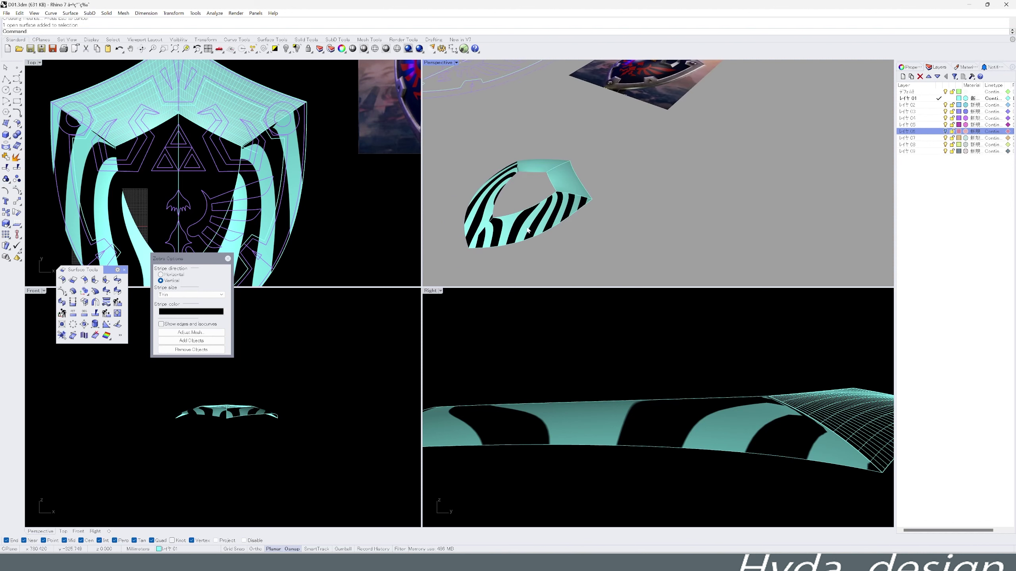
{"action": "key", "text": "ctrl+z"}
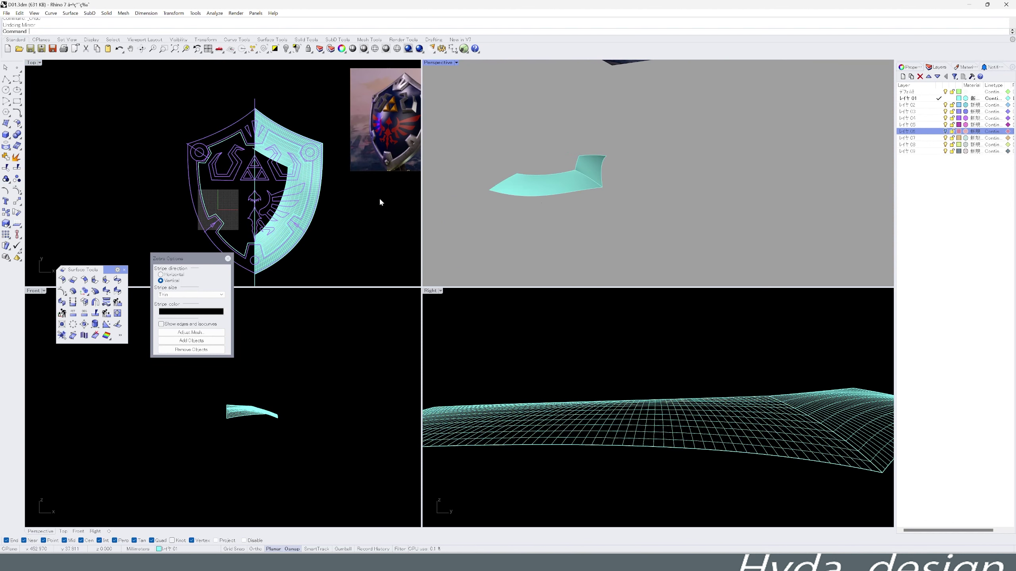
Trim away the half surface inside the shield outline curve.
{"action": "right_click_drag", "start_coordinate": [621, 181], "coordinate": [696, 189]}
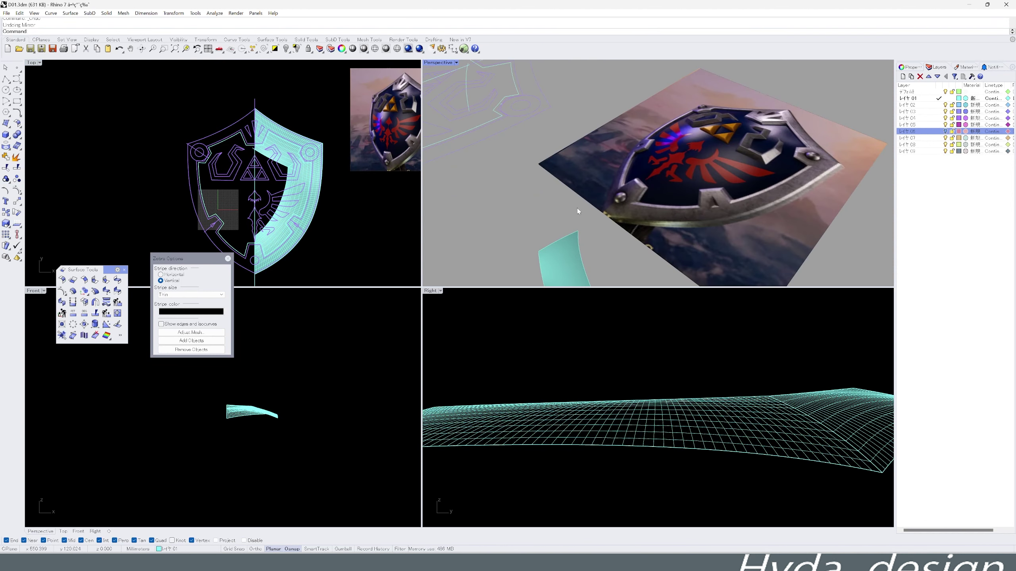
{"action": "scroll", "coordinate": [578, 211], "scroll_direction": "down", "scroll_amount": 3}
{"action": "scroll", "coordinate": [630, 220], "scroll_direction": "down", "scroll_amount": 2}
{"action": "scroll", "coordinate": [307, 236], "scroll_direction": "up", "scroll_amount": 3}
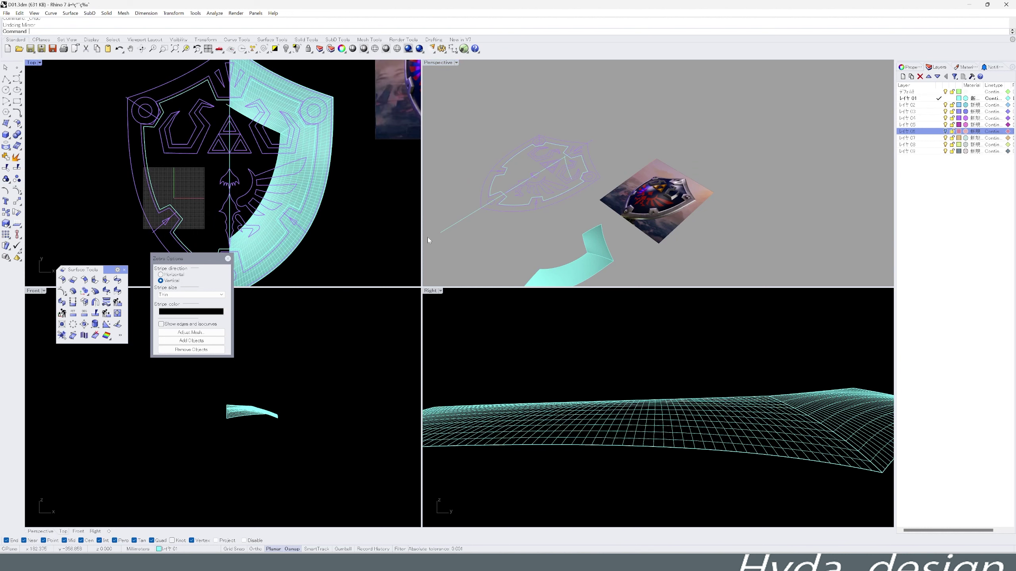
{"action": "scroll", "coordinate": [416, 231], "scroll_direction": "down", "scroll_amount": 2}
{"action": "scroll", "coordinate": [285, 115], "scroll_direction": "up", "scroll_amount": 3}
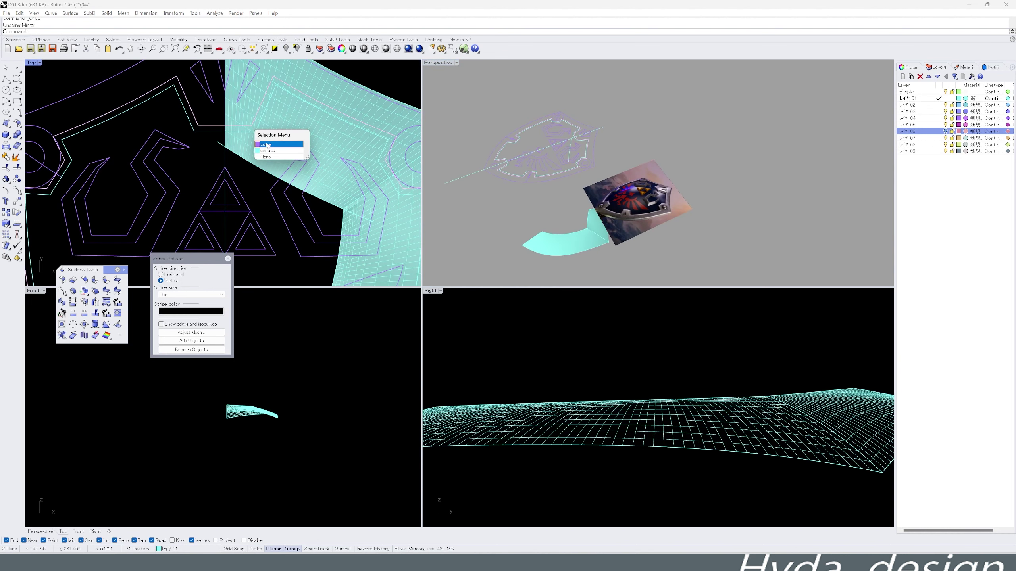
{"action": "left_click", "coordinate": [262, 156]}
{"action": "left_click", "coordinate": [317, 173]}
Show the hidden shield parts and join the rim with its adjoining surface.
{"action": "left_click", "coordinate": [286, 48]}
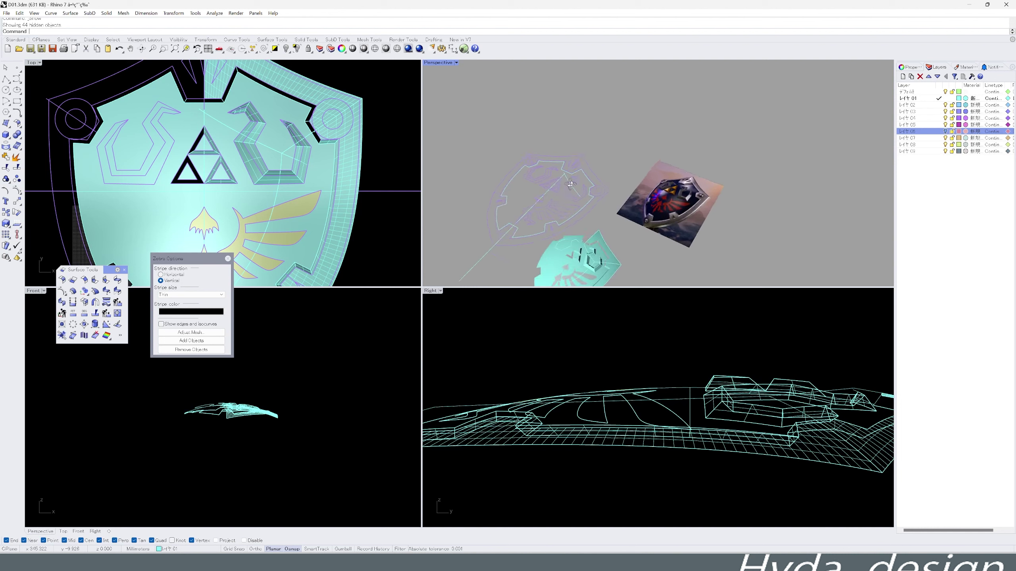
{"action": "scroll", "coordinate": [600, 180], "scroll_direction": "up", "scroll_amount": 5}
{"action": "scroll", "coordinate": [280, 160], "scroll_direction": "up", "scroll_amount": 3}
{"action": "scroll", "coordinate": [586, 194], "scroll_direction": "up", "scroll_amount": 2}
{"action": "scroll", "coordinate": [586, 195], "scroll_direction": "down", "scroll_amount": 3}
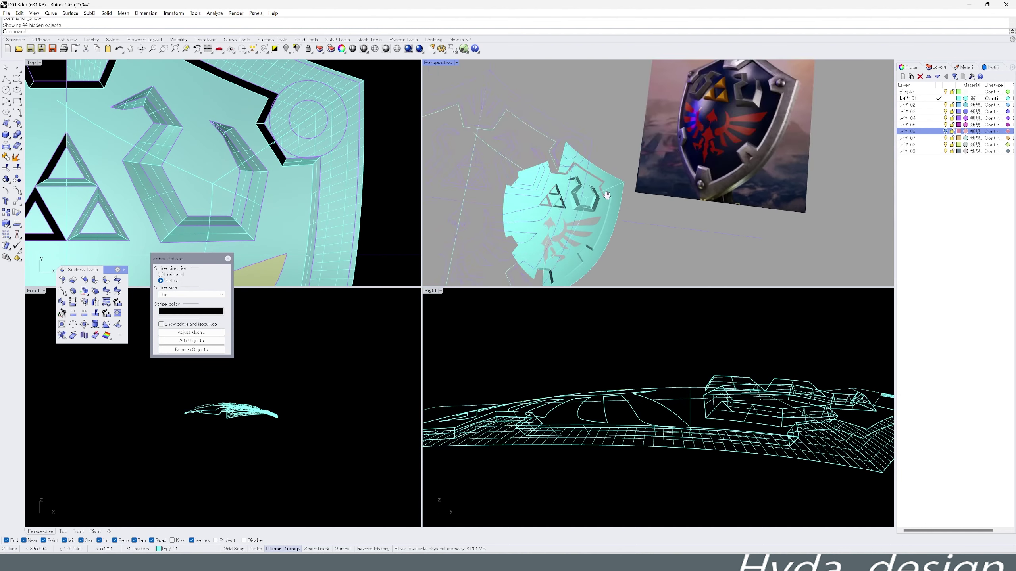
{"action": "left_click", "coordinate": [616, 158]}
{"action": "middle_click", "coordinate": [560, 132]}
{"action": "left_click", "coordinate": [632, 164]}
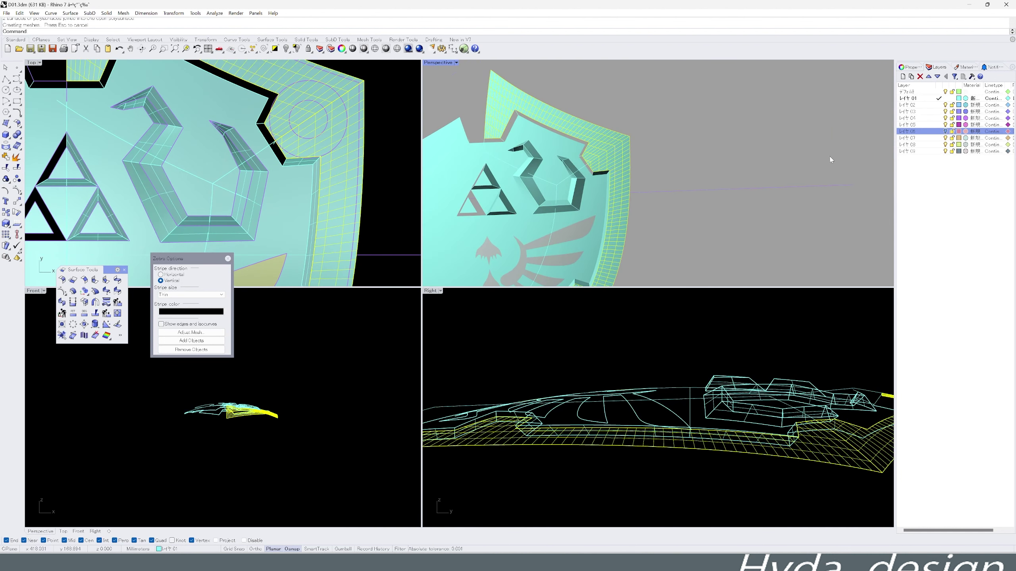
Give Layer 01 a new Metal-type material and zoom all views to the shield.
{"action": "left_click", "coordinate": [966, 98]}
{"action": "left_click", "coordinate": [519, 185]}
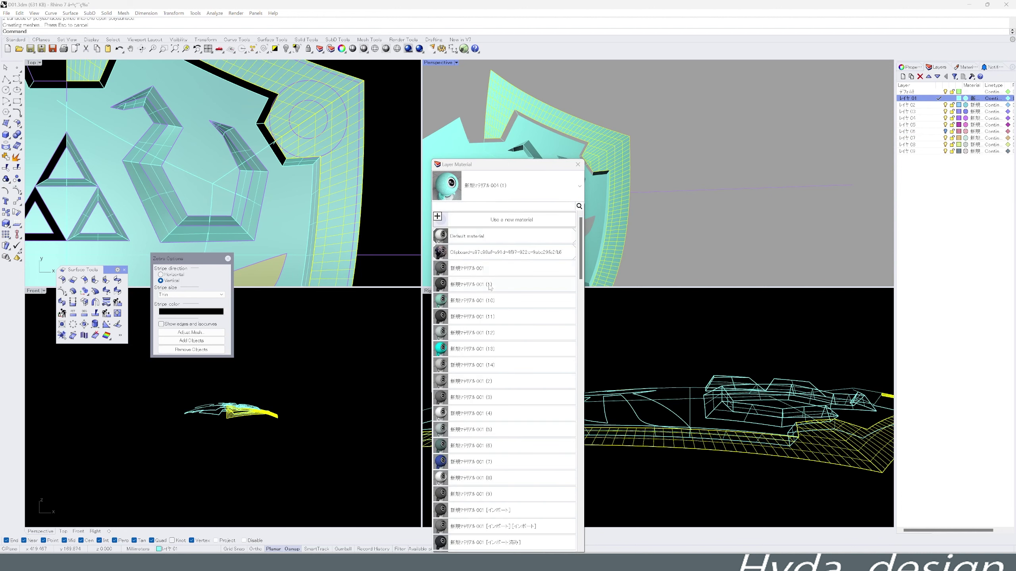
{"action": "left_click", "coordinate": [468, 297]}
{"action": "left_click", "coordinate": [508, 240]}
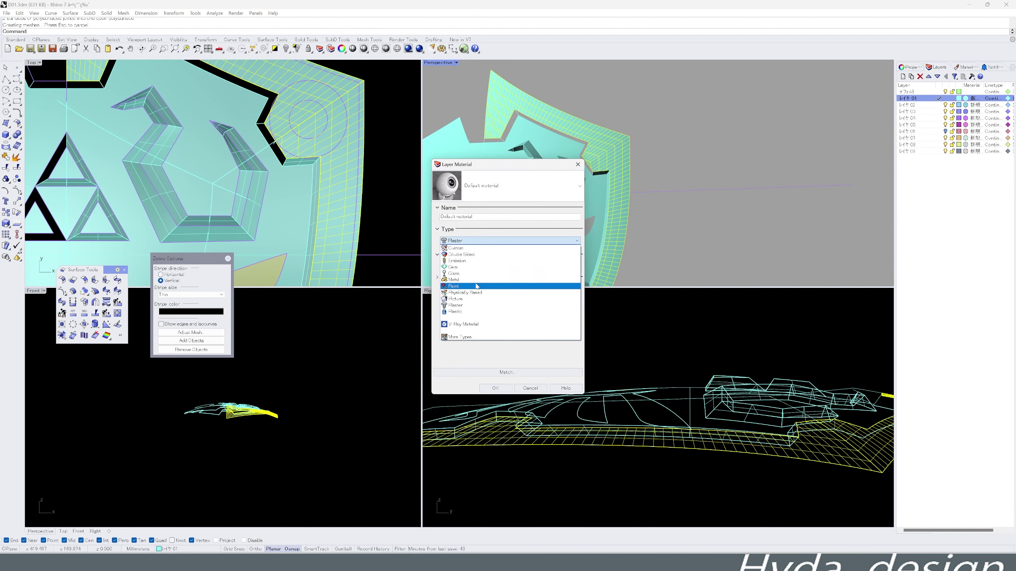
{"action": "left_click", "coordinate": [508, 282]}
{"action": "left_click", "coordinate": [659, 182]}
{"action": "mouse_move", "coordinate": [658, 182]}
{"action": "right_mouse_down"}
{"action": "mouse_move", "coordinate": [672, 210]}
{"action": "mouse_move", "coordinate": [634, 243]}
{"action": "right_mouse_up"}
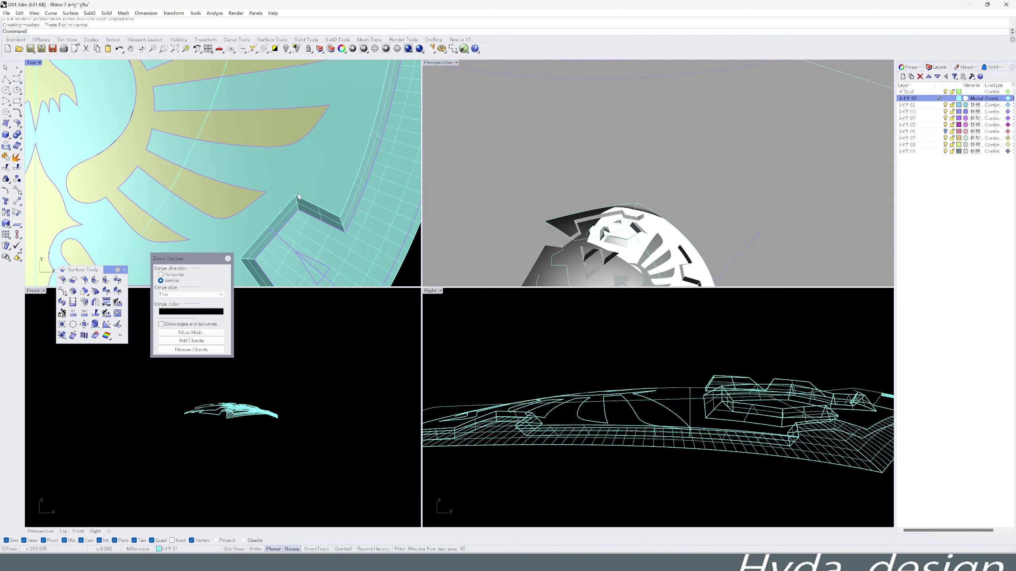
{"action": "left_click", "coordinate": [634, 243]}
{"action": "key", "text": "ctrl+shift+e"}
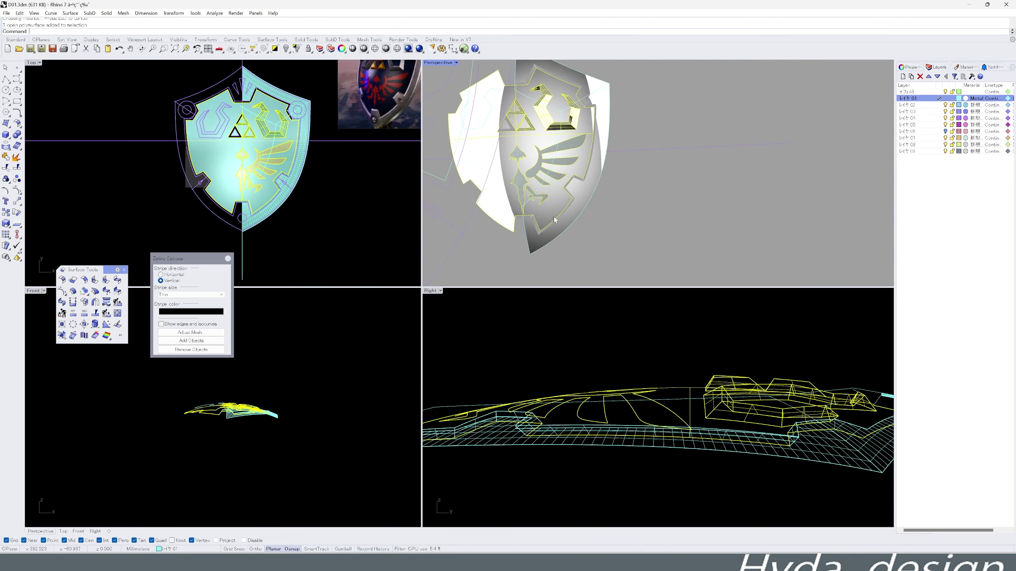
Undo the half-surface trim and delete that surface, keeping its edge curves.
{"action": "mouse_move", "coordinate": [635, 243]}
{"action": "right_mouse_down"}
{"action": "mouse_move", "coordinate": [466, 201]}
{"action": "mouse_move", "coordinate": [674, 197]}
{"action": "mouse_move", "coordinate": [605, 216]}
{"action": "mouse_move", "coordinate": [584, 133]}
{"action": "right_mouse_up"}
{"action": "key", "text": "ctrl+z"}
{"action": "left_click", "coordinate": [590, 159]}
{"action": "key", "text": "Delete"}
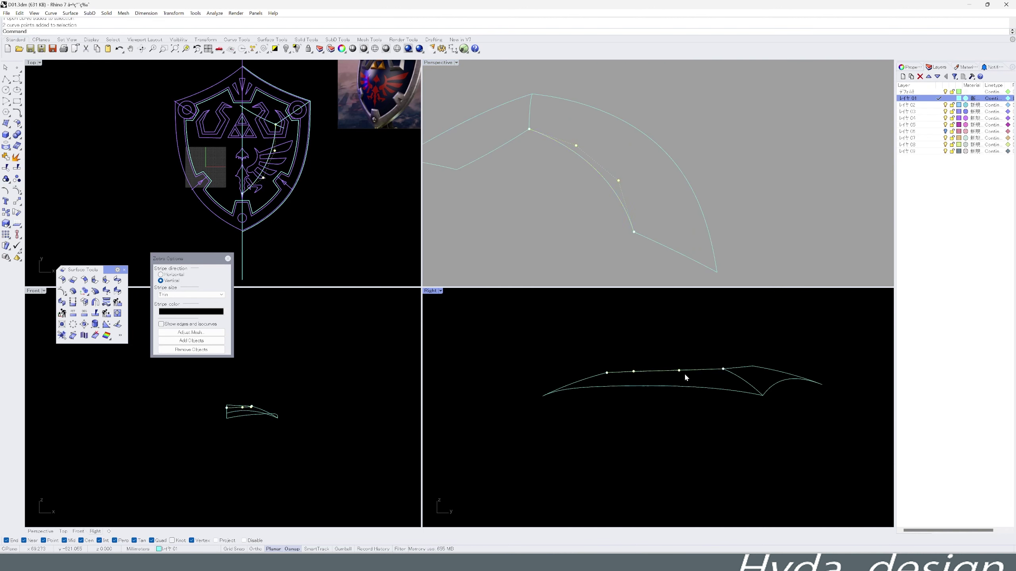
{"action": "key", "text": "Escape"}
{"action": "right_click_drag", "start_coordinate": [656, 224], "coordinate": [629, 245]}
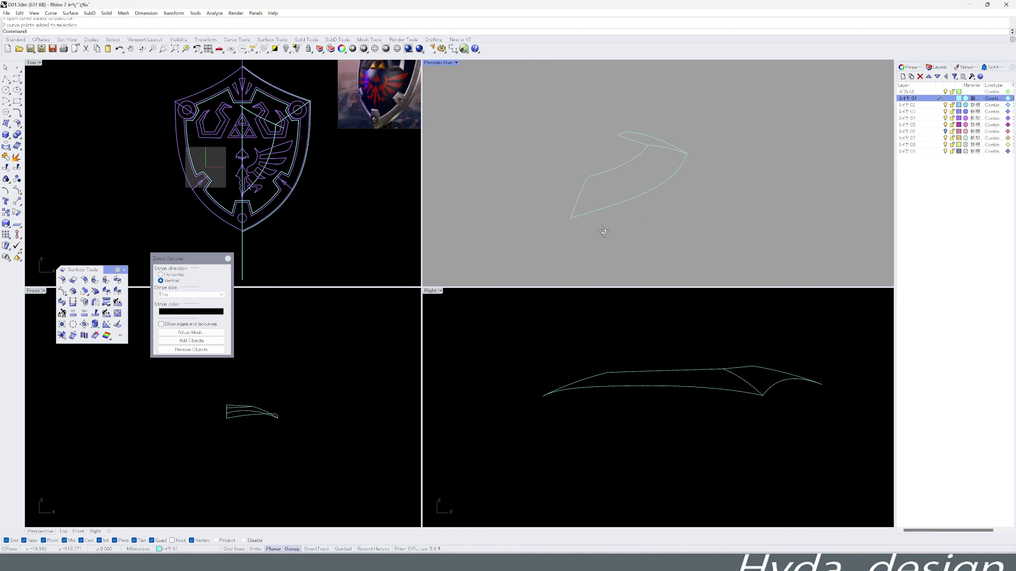
{"action": "scroll", "coordinate": [627, 352], "scroll_direction": "up", "scroll_amount": 3}
Reshape the edge curves with Move (M) and rebuild the rim network surface from them.
{"action": "type", "text": "m"}
{"action": "key", "text": "Return"}
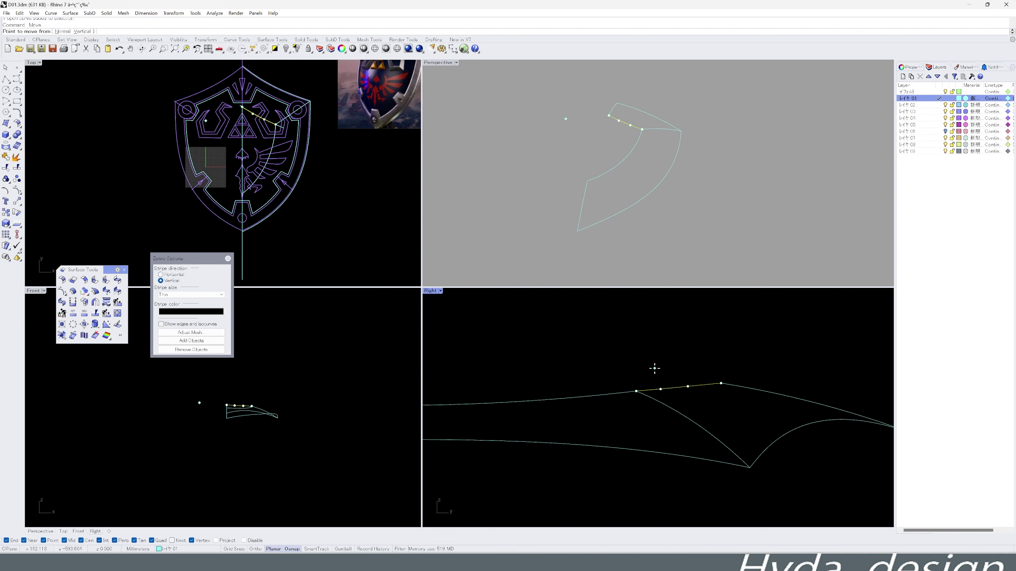
{"action": "key", "text": "Return"}
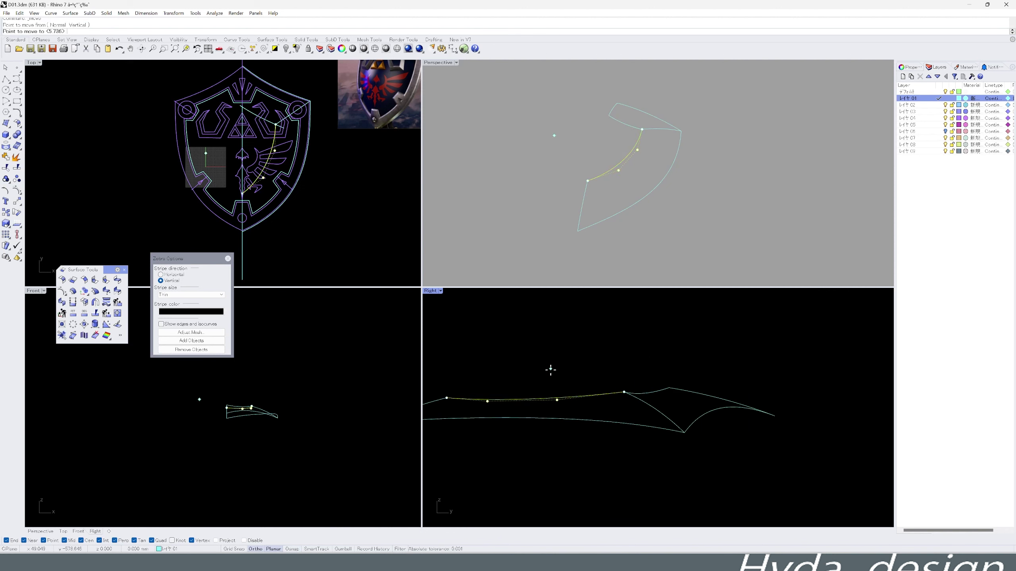
{"action": "key", "text": "Return"}
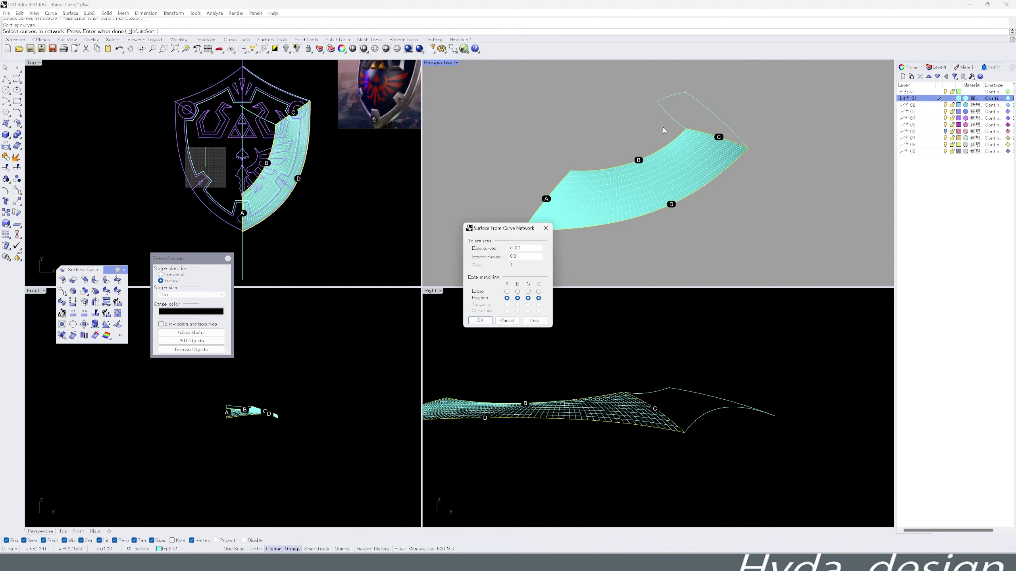
{"action": "left_click", "coordinate": [663, 97]}
{"action": "left_click", "coordinate": [723, 150]}
{"action": "key", "text": "Return"}
{"action": "right_click_drag", "start_coordinate": [716, 168], "coordinate": [636, 167]}
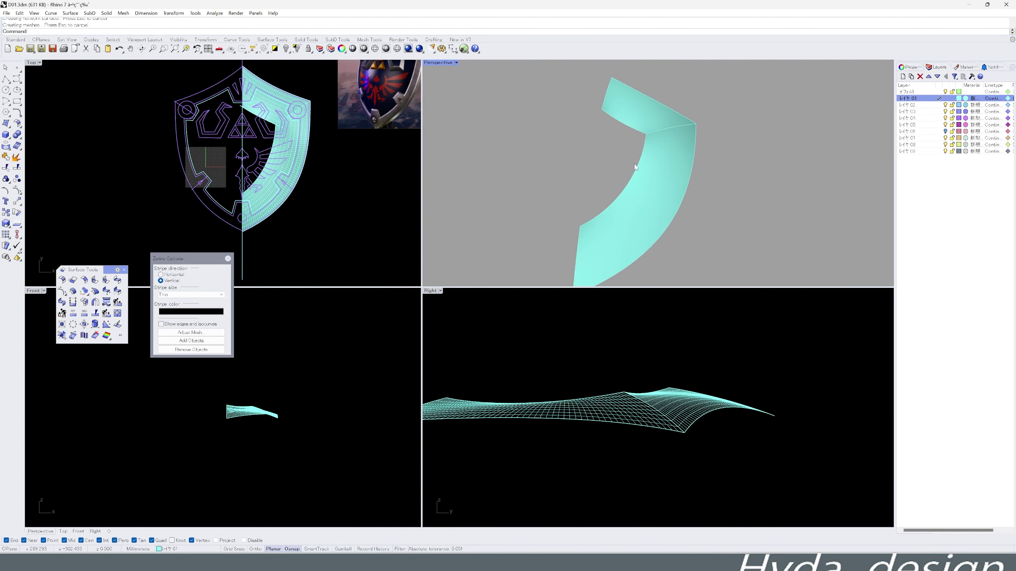
In a maximized Top view, trim both inner parts away with the notched border curve.
{"action": "double_click", "coordinate": [31, 63]}
{"action": "scroll", "coordinate": [390, 162], "scroll_direction": "up", "scroll_amount": 3}
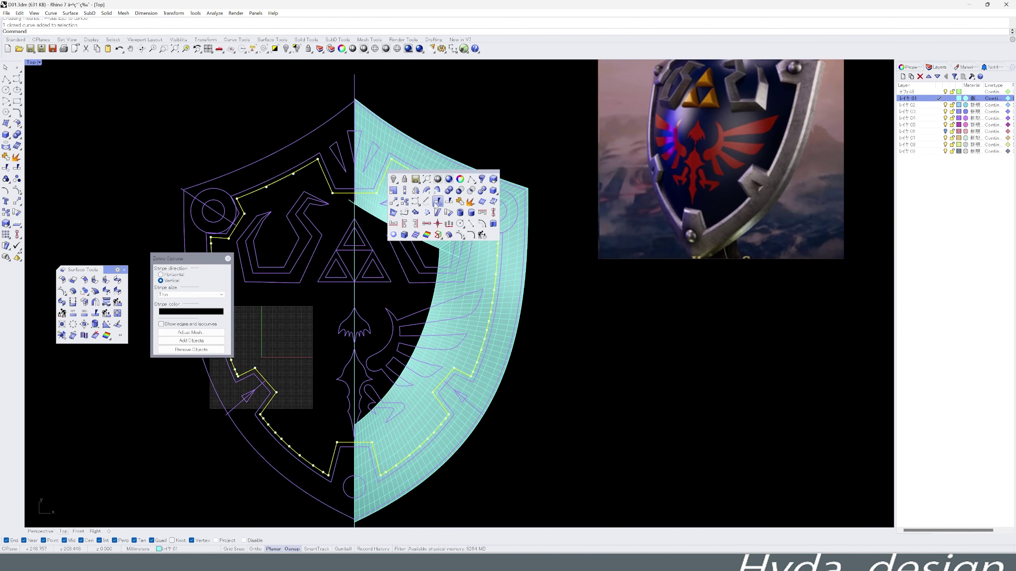
{"action": "left_click", "coordinate": [346, 192]}
{"action": "scroll", "coordinate": [346, 192], "scroll_direction": "up", "scroll_amount": 3}
{"action": "scroll", "coordinate": [360, 200], "scroll_direction": "up", "scroll_amount": 2}
{"action": "key", "text": "ctrl+t"}
{"action": "scroll", "coordinate": [376, 206], "scroll_direction": "down", "scroll_amount": 2}
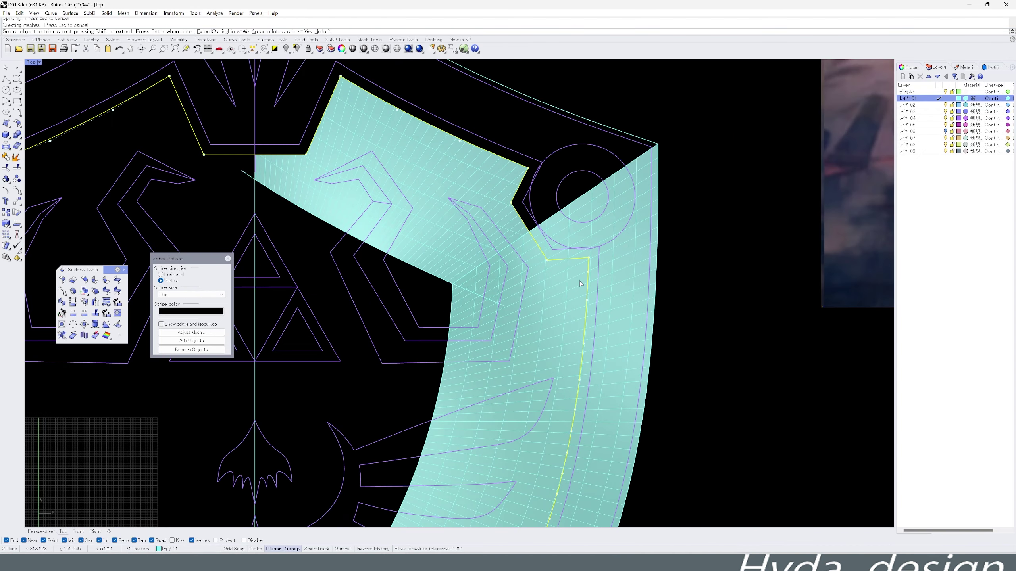
{"action": "left_click", "coordinate": [401, 210]}
{"action": "scroll", "coordinate": [400, 212], "scroll_direction": "down", "scroll_amount": 3}
{"action": "scroll", "coordinate": [400, 212], "scroll_direction": "up", "scroll_amount": 1}
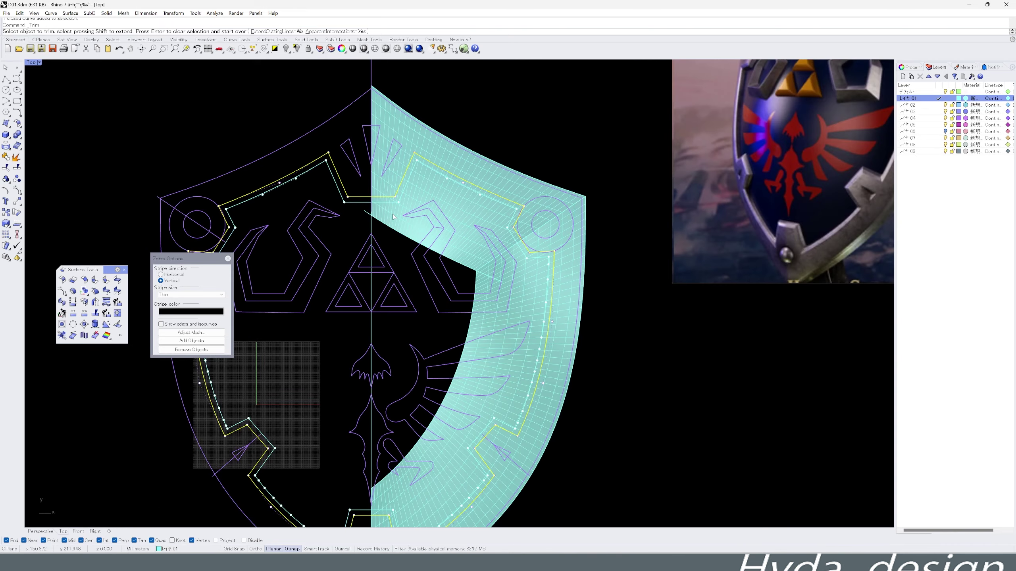
{"action": "left_click", "coordinate": [460, 200]}
{"action": "left_click", "coordinate": [486, 324]}
Return to four viewports and show all hidden shield parts.
{"action": "double_click", "coordinate": [31, 63]}
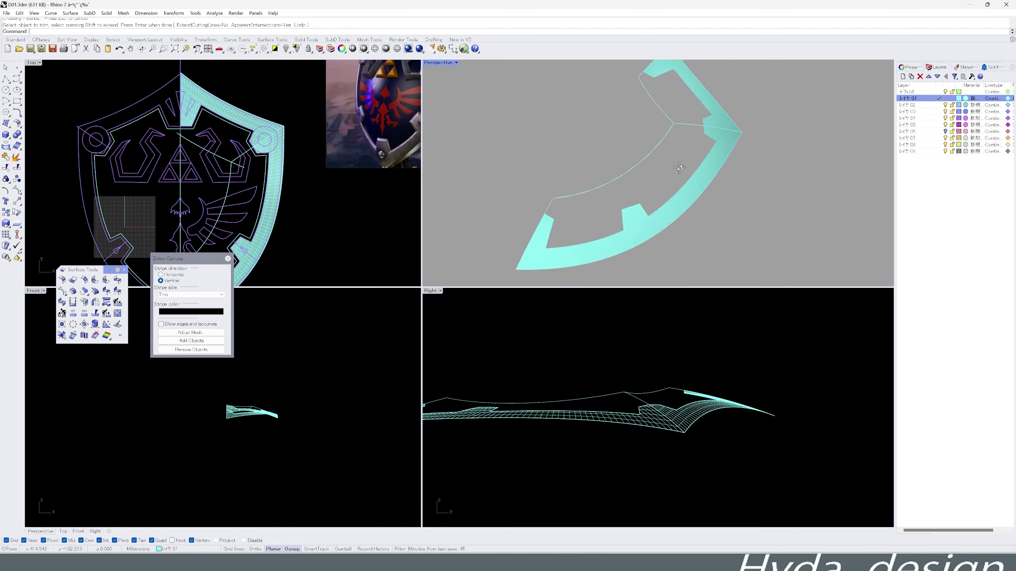
{"action": "mouse_move", "coordinate": [600, 180]}
{"action": "right_mouse_down"}
{"action": "mouse_move", "coordinate": [644, 159]}
{"action": "mouse_move", "coordinate": [548, 227]}
{"action": "right_mouse_up"}
{"action": "key", "text": "ctrl+alt+h"}
{"action": "scroll", "coordinate": [515, 166], "scroll_direction": "up", "scroll_amount": 5}
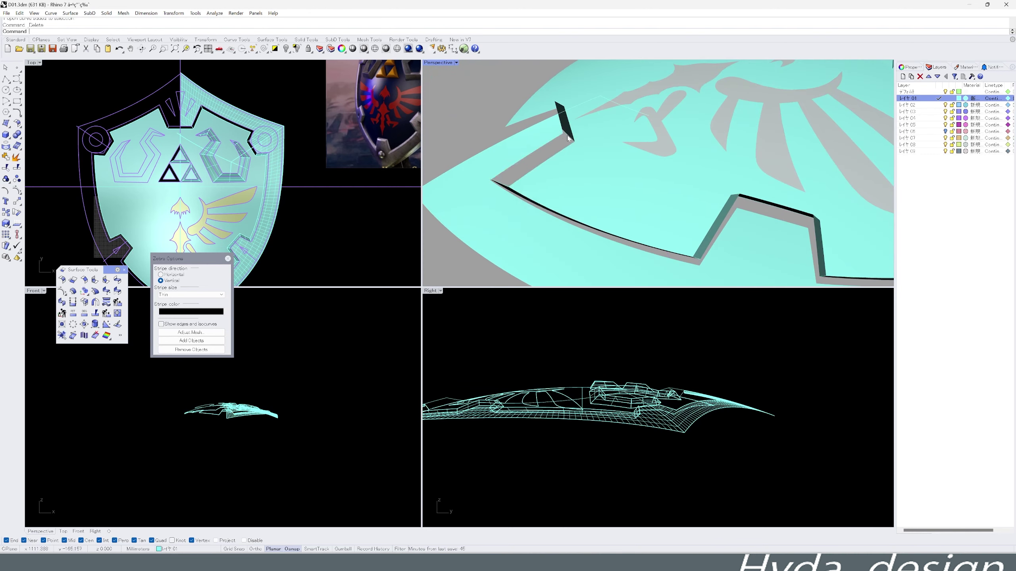
Delete a small rim patch, then undo back to the network surface's boundary curves.
{"action": "scroll", "coordinate": [567, 138], "scroll_direction": "down", "scroll_amount": 3}
{"action": "mouse_move", "coordinate": [568, 138]}
{"action": "right_mouse_down"}
{"action": "mouse_move", "coordinate": [637, 206]}
{"action": "mouse_move", "coordinate": [657, 184]}
{"action": "right_mouse_up"}
{"action": "left_click", "coordinate": [633, 191]}
{"action": "key", "text": "Delete"}
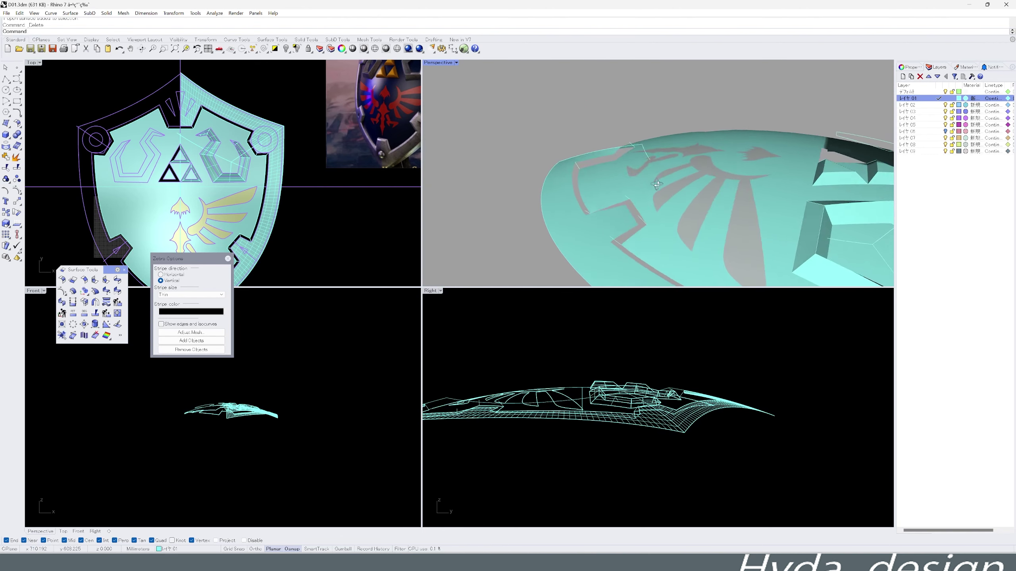
{"action": "mouse_move", "coordinate": [656, 184]}
{"action": "right_mouse_down"}
{"action": "mouse_move", "coordinate": [589, 185]}
{"action": "mouse_move", "coordinate": [601, 220]}
{"action": "right_mouse_up"}
{"action": "left_click", "coordinate": [574, 209]}
{"action": "key", "text": "ctrl+z"}
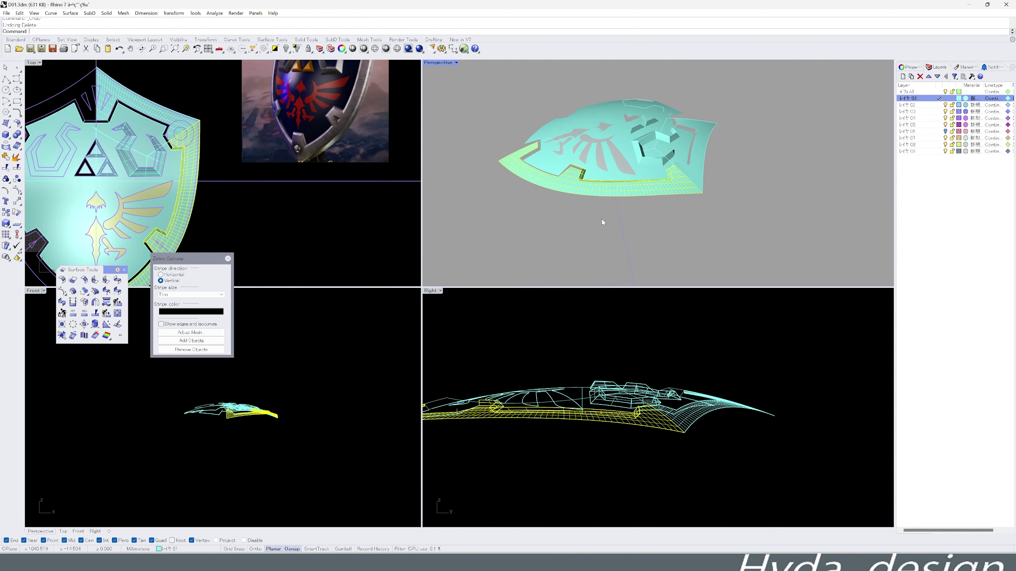
{"action": "key", "text": "ctrl+z"}
{"action": "key", "text": "ctrl+z"}
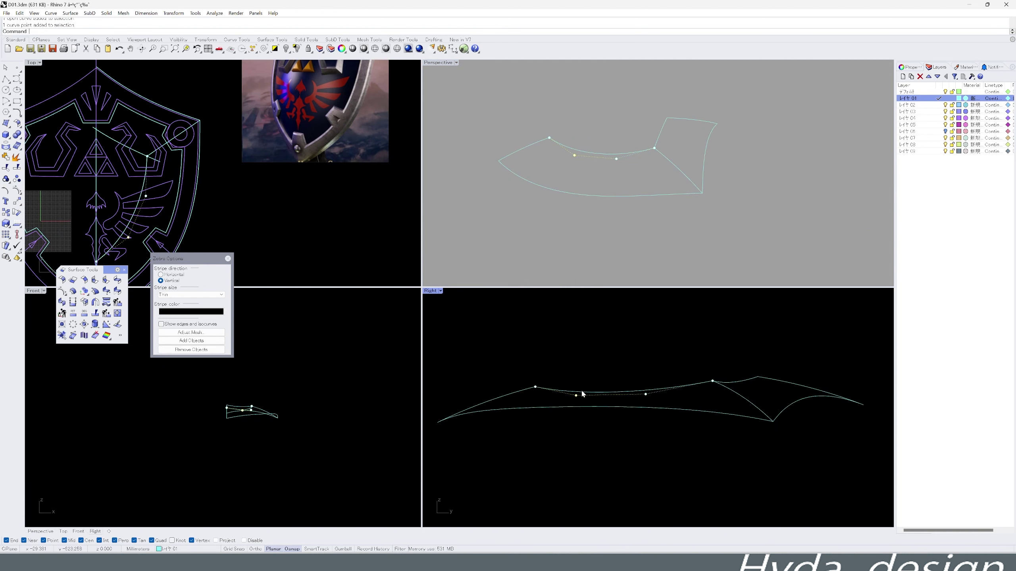
Move the selected control points and recreate the network surface from the boundary curves.
{"action": "scroll", "coordinate": [576, 386], "scroll_direction": "up", "scroll_amount": 3}
{"action": "type", "text": "m"}
{"action": "key", "text": "Return"}
{"action": "middle_click", "coordinate": [585, 211]}
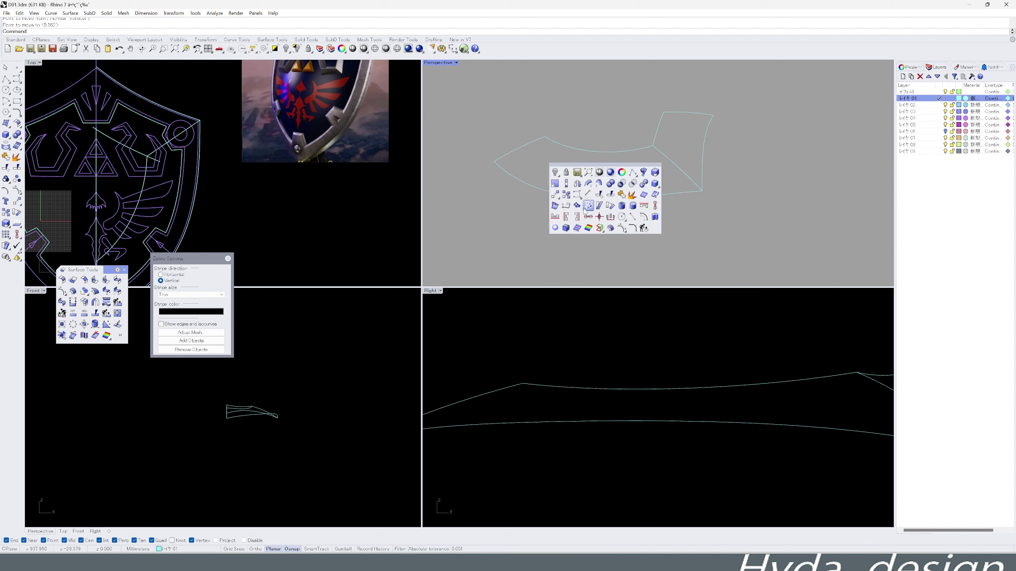
{"action": "key", "text": "Return"}
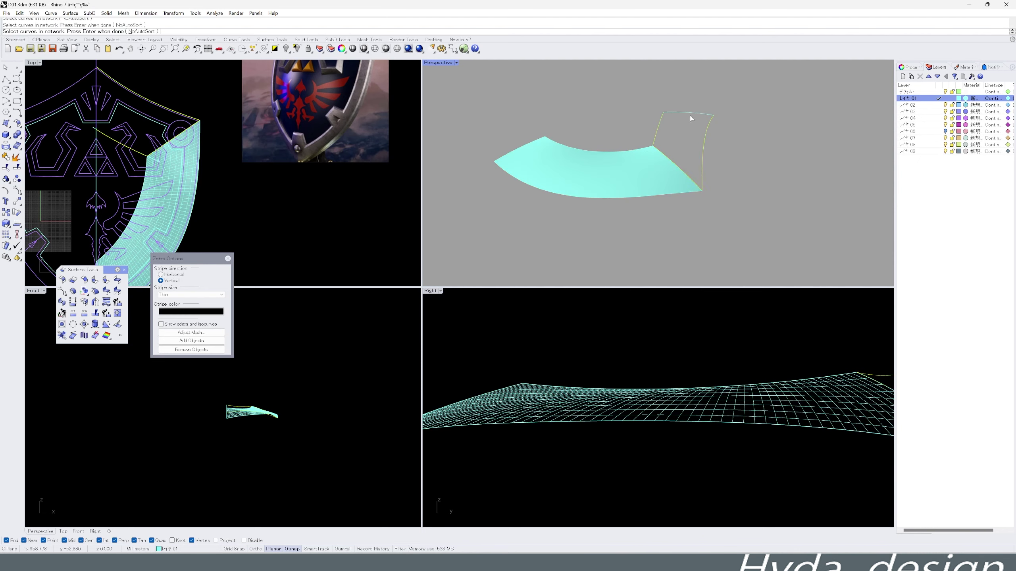
Select the rim surface among the overlapping objects and reveal all hidden shield geometry.
{"action": "scroll", "coordinate": [240, 181], "scroll_direction": "up", "scroll_amount": 5}
{"action": "left_click", "coordinate": [285, 126]}
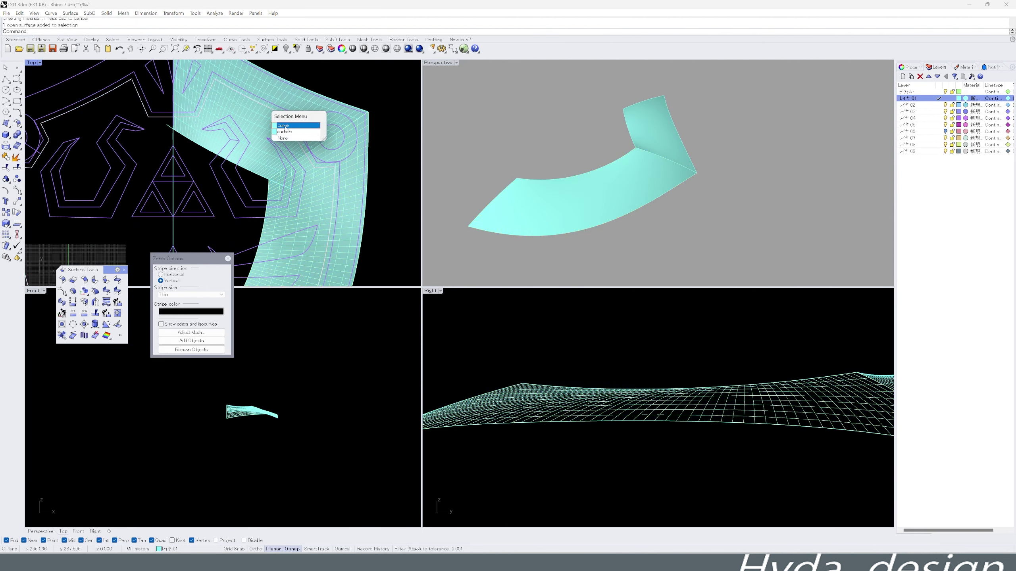
{"action": "left_click", "coordinate": [308, 133]}
{"action": "key", "text": "ctrl+alt+h"}
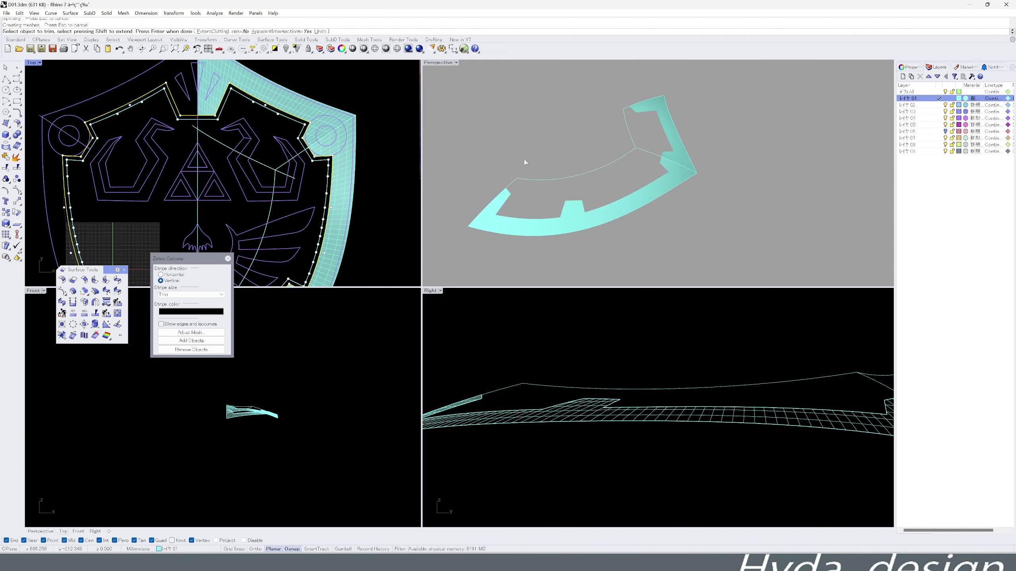
{"action": "scroll", "coordinate": [567, 205], "scroll_direction": "up", "scroll_amount": 3}
{"action": "scroll", "coordinate": [696, 202], "scroll_direction": "up", "scroll_amount": 3}
Delete the unwanted cut-off surface piece from the shield rim.
{"action": "left_click", "coordinate": [697, 202]}
{"action": "key", "text": "Delete"}
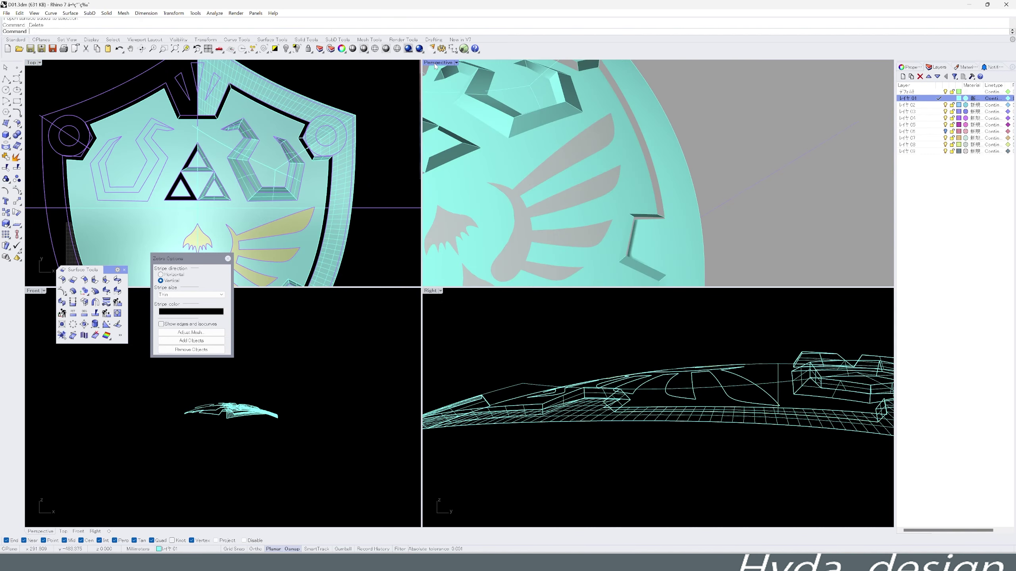
{"action": "key", "text": "ctrl+m"}
{"action": "scroll", "coordinate": [494, 197], "scroll_direction": "down", "scroll_amount": 5}
{"action": "scroll", "coordinate": [589, 329], "scroll_direction": "up", "scroll_amount": 3}
{"action": "scroll", "coordinate": [488, 113], "scroll_direction": "up", "scroll_amount": 2}
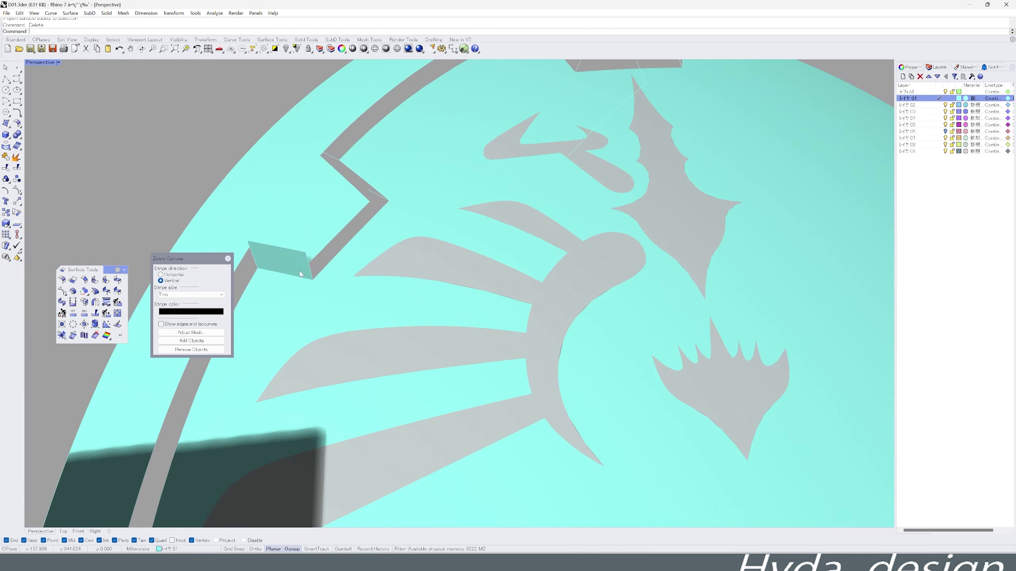
{"action": "scroll", "coordinate": [460, 238], "scroll_direction": "down", "scroll_amount": 2}
{"action": "scroll", "coordinate": [460, 237], "scroll_direction": "down", "scroll_amount": 3}
{"action": "scroll", "coordinate": [460, 237], "scroll_direction": "up", "scroll_amount": 4}
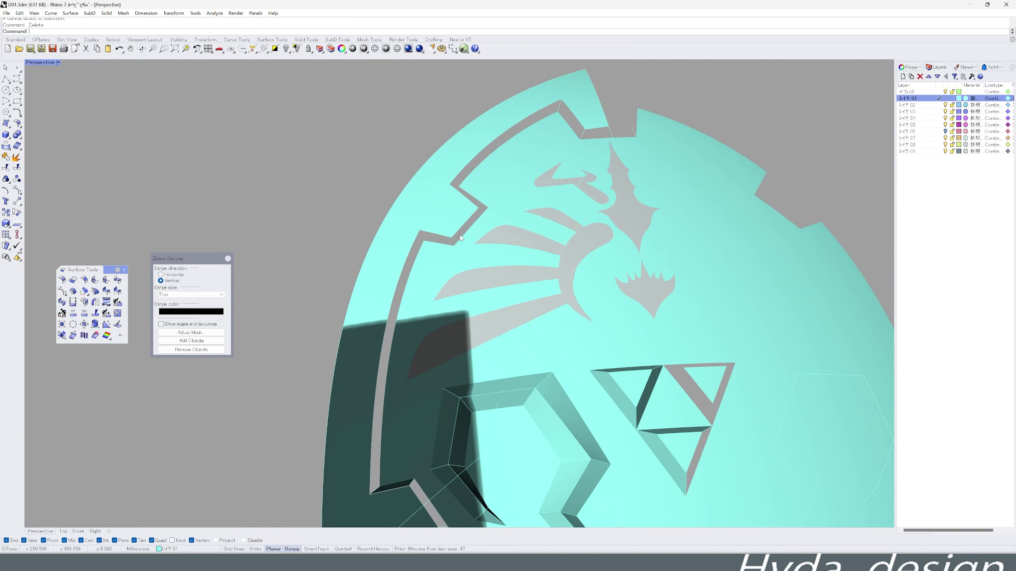
Draw a straight line starting at the notch corner.
{"action": "left_click", "coordinate": [489, 232]}
{"action": "scroll", "coordinate": [476, 230], "scroll_direction": "up", "scroll_amount": 3}
{"action": "left_click", "coordinate": [436, 239]}
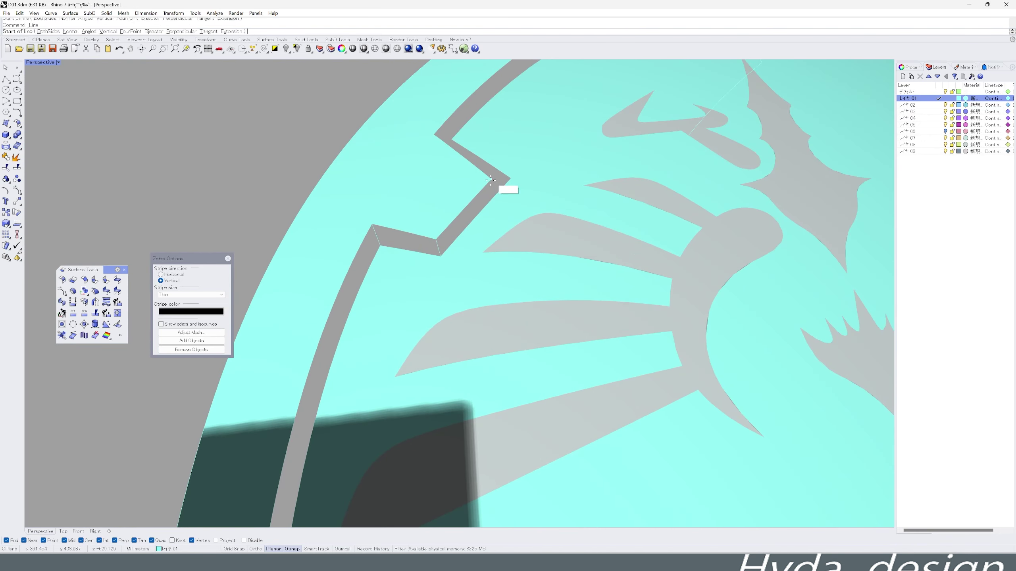
{"action": "scroll", "coordinate": [450, 141], "scroll_direction": "down", "scroll_amount": 3}
{"action": "scroll", "coordinate": [692, 171], "scroll_direction": "up", "scroll_amount": 3}
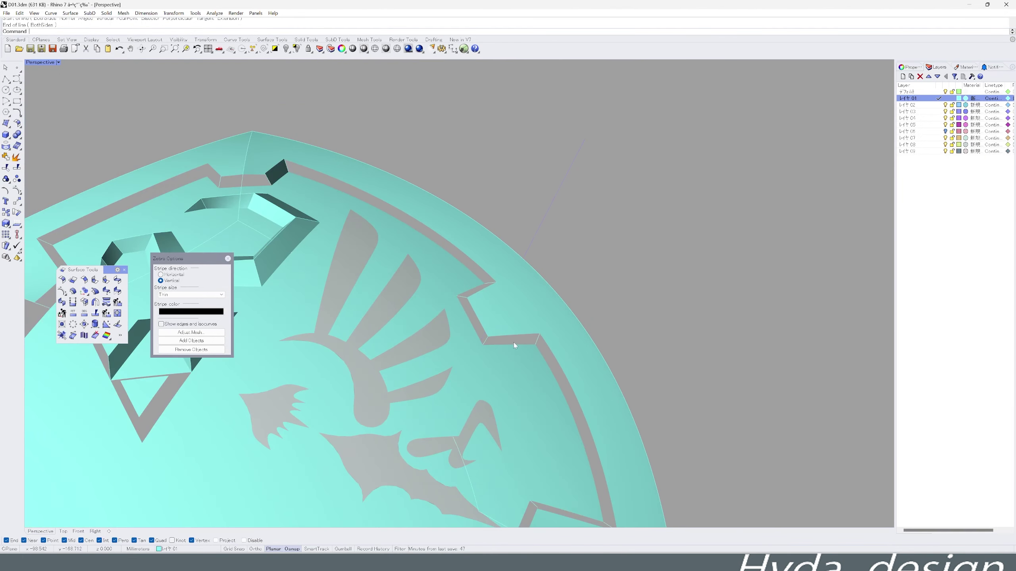
{"action": "scroll", "coordinate": [478, 332], "scroll_direction": "up", "scroll_amount": 2}
Sweep2 along the two notch edges using the line as shape to create the notch wall.
{"action": "middle_click", "coordinate": [479, 333]}
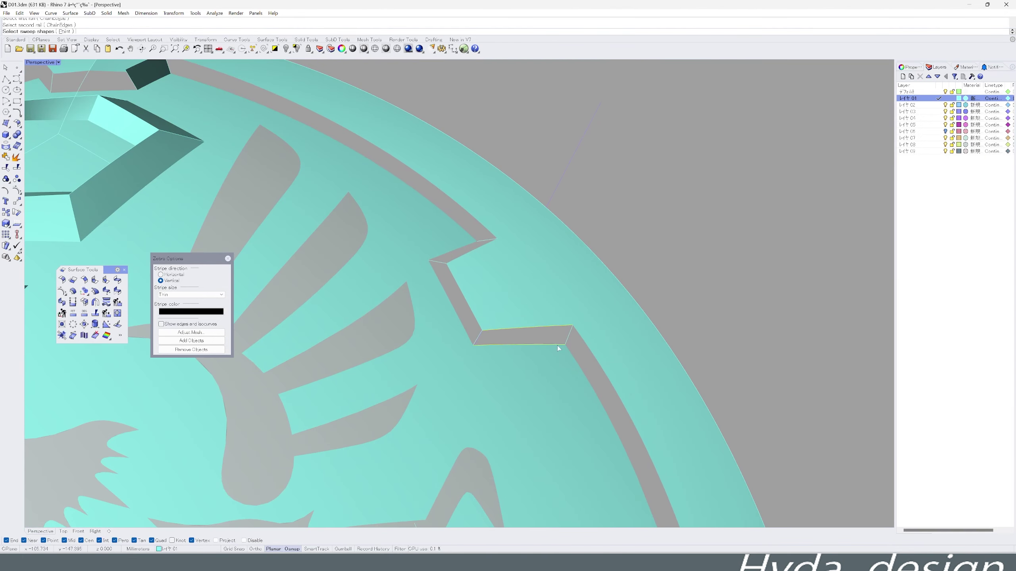
{"action": "right_click", "coordinate": [557, 346]}
{"action": "left_click", "coordinate": [520, 336]}
{"action": "scroll", "coordinate": [530, 225], "scroll_direction": "up", "scroll_amount": 3}
{"action": "left_click", "coordinate": [515, 246]}
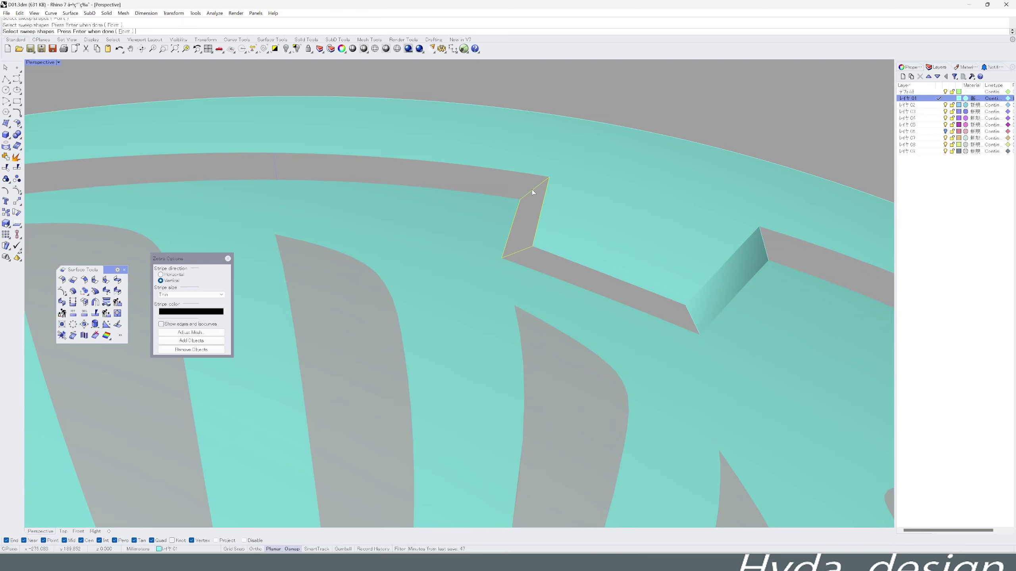
{"action": "left_click", "coordinate": [712, 332]}
{"action": "key", "text": "Return"}
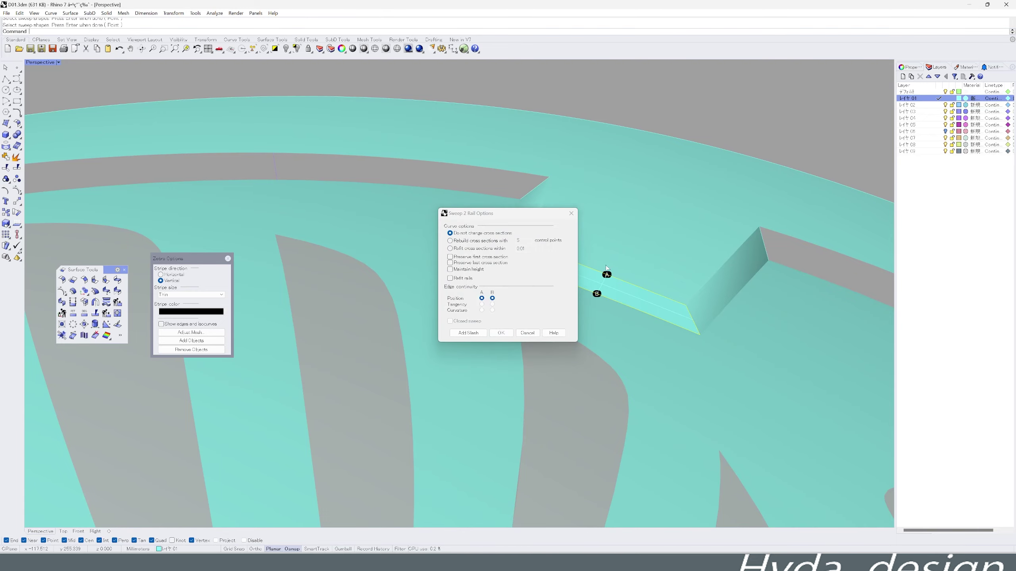
{"action": "key", "text": "Return"}
{"action": "scroll", "coordinate": [480, 340], "scroll_direction": "down", "scroll_amount": 5}
{"action": "mouse_move", "coordinate": [500, 352]}
{"action": "right_mouse_down"}
{"action": "mouse_move", "coordinate": [486, 371]}
{"action": "mouse_move", "coordinate": [472, 337]}
{"action": "mouse_move", "coordinate": [456, 352]}
{"action": "right_mouse_up"}
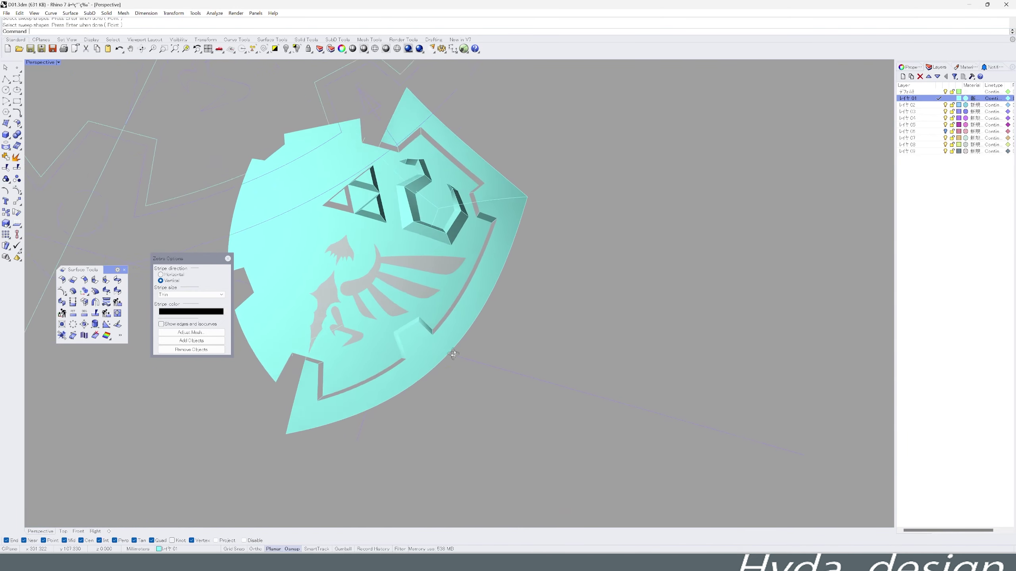
{"action": "scroll", "coordinate": [322, 414], "scroll_direction": "up", "scroll_amount": 5}
Select the notched rim surface and mirror it across the shield's centre.
{"action": "mouse_move", "coordinate": [334, 247]}
{"action": "right_mouse_down"}
{"action": "mouse_move", "coordinate": [617, 129]}
{"action": "mouse_move", "coordinate": [528, 98]}
{"action": "mouse_move", "coordinate": [499, 143]}
{"action": "mouse_move", "coordinate": [526, 137]}
{"action": "mouse_move", "coordinate": [500, 168]}
{"action": "right_mouse_up"}
{"action": "scroll", "coordinate": [526, 136], "scroll_direction": "down", "scroll_amount": 5}
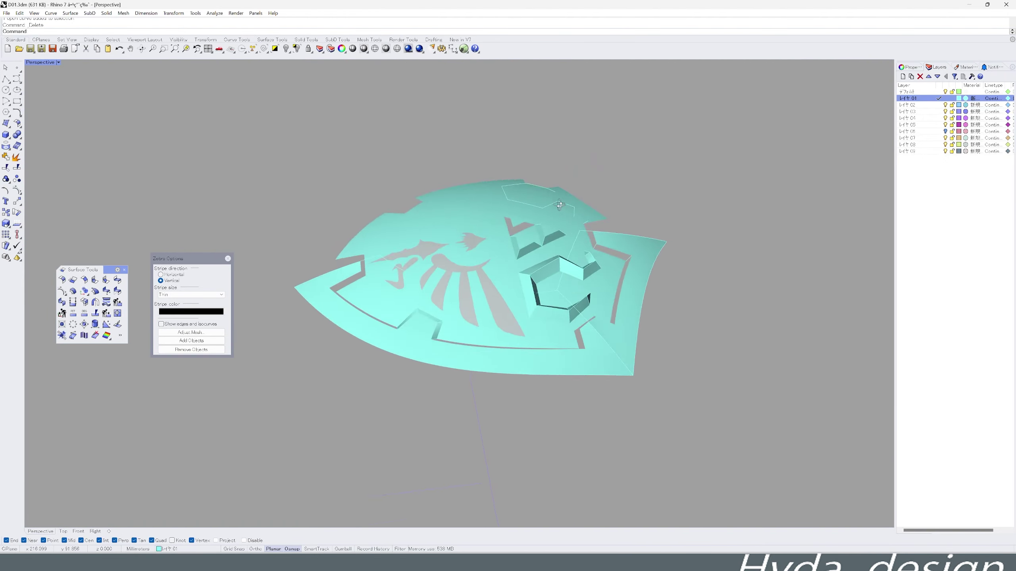
{"action": "left_click", "coordinate": [640, 224]}
{"action": "key", "text": "ctrl+m"}
{"action": "middle_click", "coordinate": [215, 140]}
{"action": "left_click", "coordinate": [227, 138]}
{"action": "scroll", "coordinate": [200, 105], "scroll_direction": "up", "scroll_amount": 3}
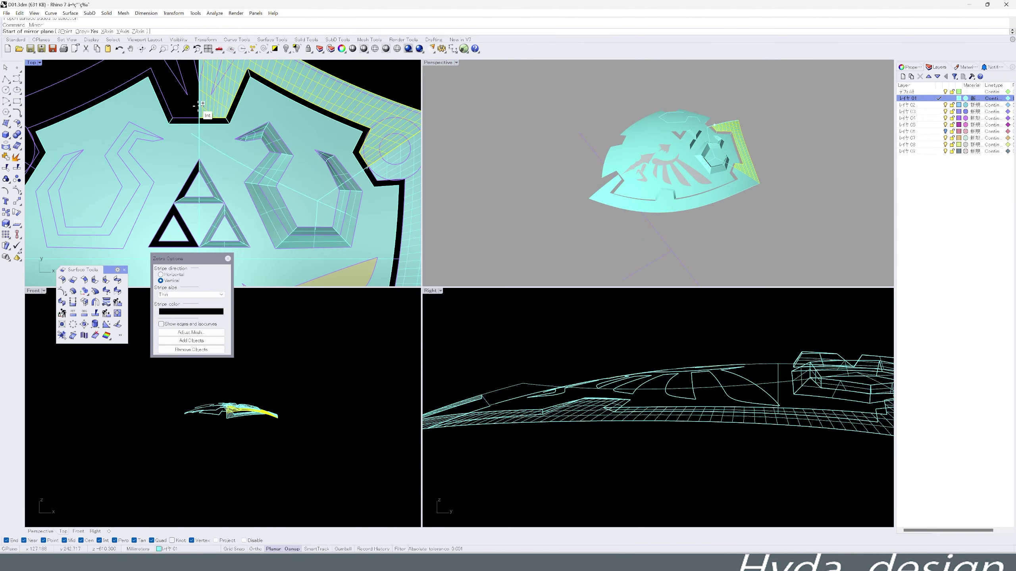
Orbit the perspective view to inspect the mirrored rim, then clear the selection.
{"action": "right_click_drag", "start_coordinate": [520, 120], "coordinate": [580, 168]}
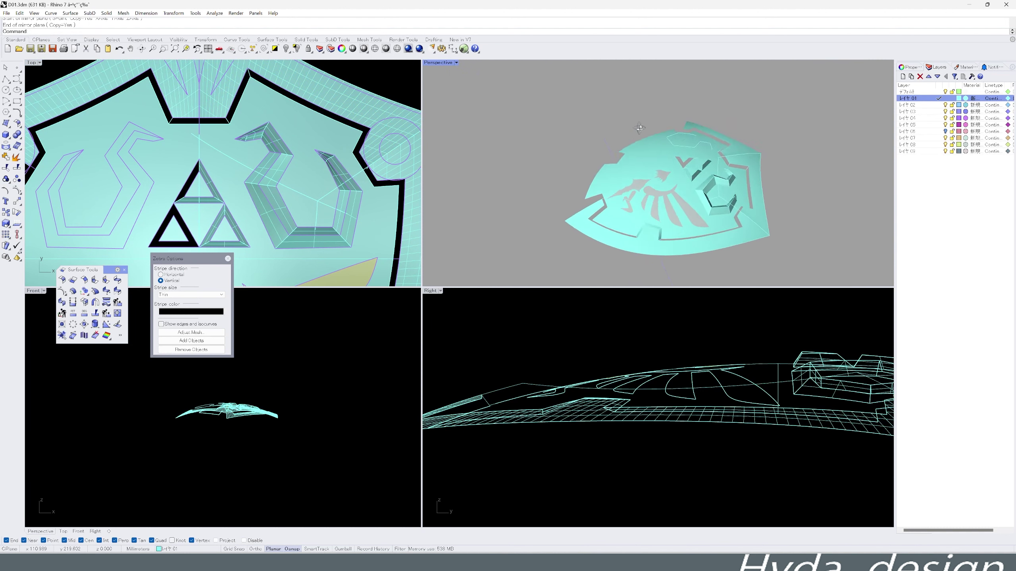
{"action": "scroll", "coordinate": [269, 120], "scroll_direction": "down", "scroll_amount": 5}
{"action": "scroll", "coordinate": [276, 182], "scroll_direction": "up", "scroll_amount": 3}
{"action": "scroll", "coordinate": [275, 182], "scroll_direction": "down", "scroll_amount": 3}
{"action": "scroll", "coordinate": [345, 267], "scroll_direction": "up", "scroll_amount": 5}
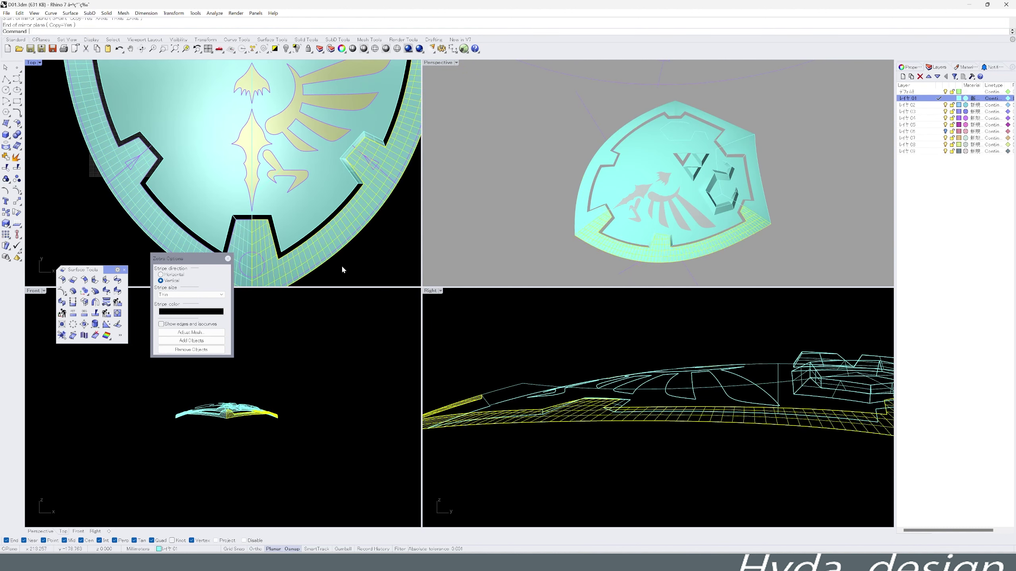
{"action": "mouse_move", "coordinate": [519, 181]}
{"action": "right_mouse_down"}
{"action": "mouse_move", "coordinate": [596, 200]}
{"action": "mouse_move", "coordinate": [643, 243]}
{"action": "right_mouse_up"}
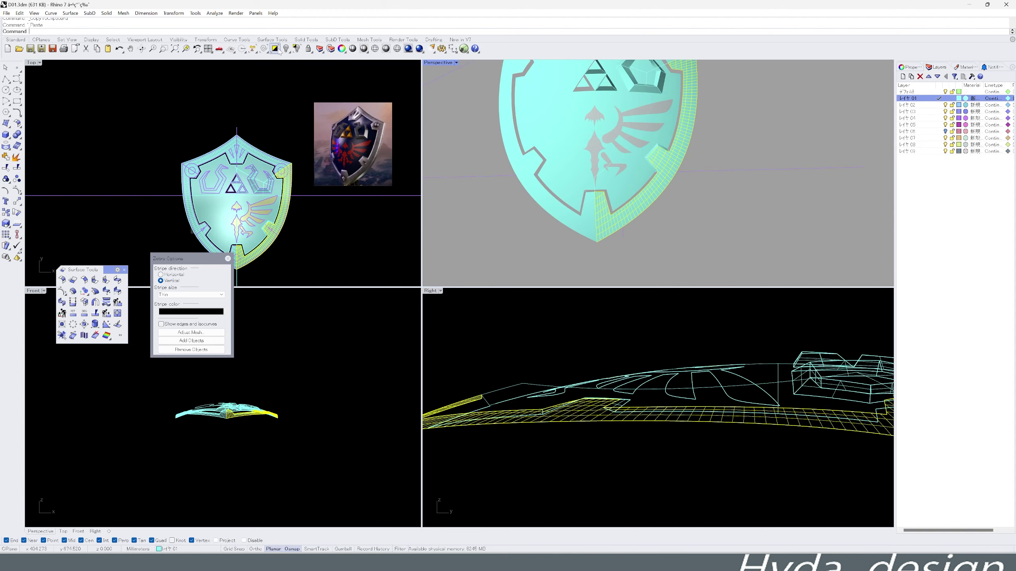
{"action": "key", "text": "Escape"}
{"action": "scroll", "coordinate": [651, 200], "scroll_direction": "up", "scroll_amount": 3}
Offset the shield's border surface to form an underside layer and delete the selected surface.
{"action": "middle_click", "coordinate": [594, 164]}
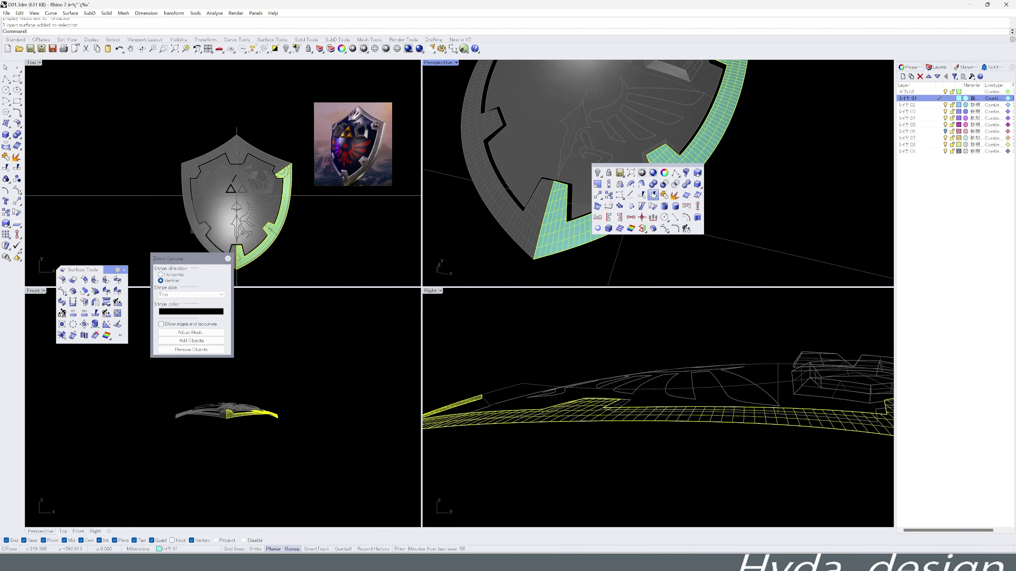
{"action": "left_click", "coordinate": [637, 206]}
{"action": "right_click_drag", "start_coordinate": [637, 206], "coordinate": [663, 415]}
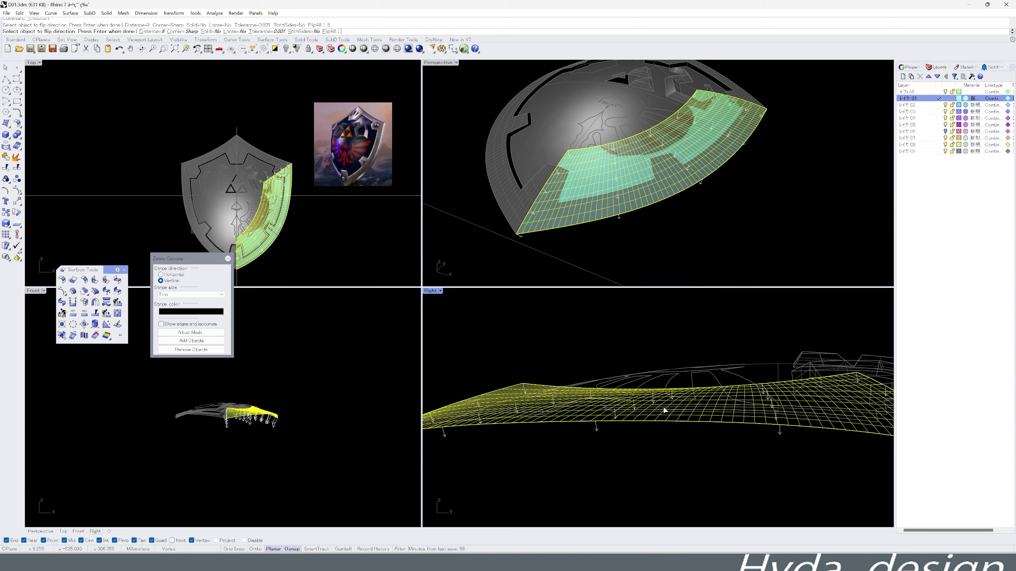
{"action": "mouse_move", "coordinate": [648, 276]}
{"action": "right_mouse_down"}
{"action": "mouse_move", "coordinate": [628, 227]}
{"action": "mouse_move", "coordinate": [676, 220]}
{"action": "mouse_move", "coordinate": [584, 202]}
{"action": "right_mouse_up"}
{"action": "key", "text": "Return"}
{"action": "key", "text": "Delete"}
Copy and paste the shield geometry, invert the selection, and delete the upper-right corner surface.
{"action": "scroll", "coordinate": [584, 202], "scroll_direction": "down", "scroll_amount": 2}
{"action": "scroll", "coordinate": [289, 162], "scroll_direction": "up", "scroll_amount": 4}
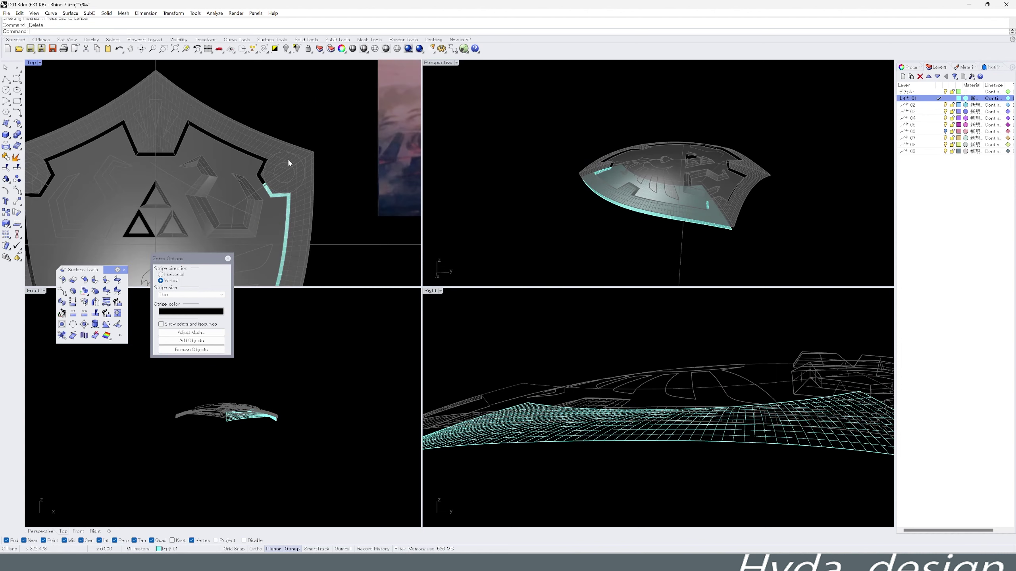
{"action": "key", "text": "ctrl+c"}
{"action": "key", "text": "ctrl+v"}
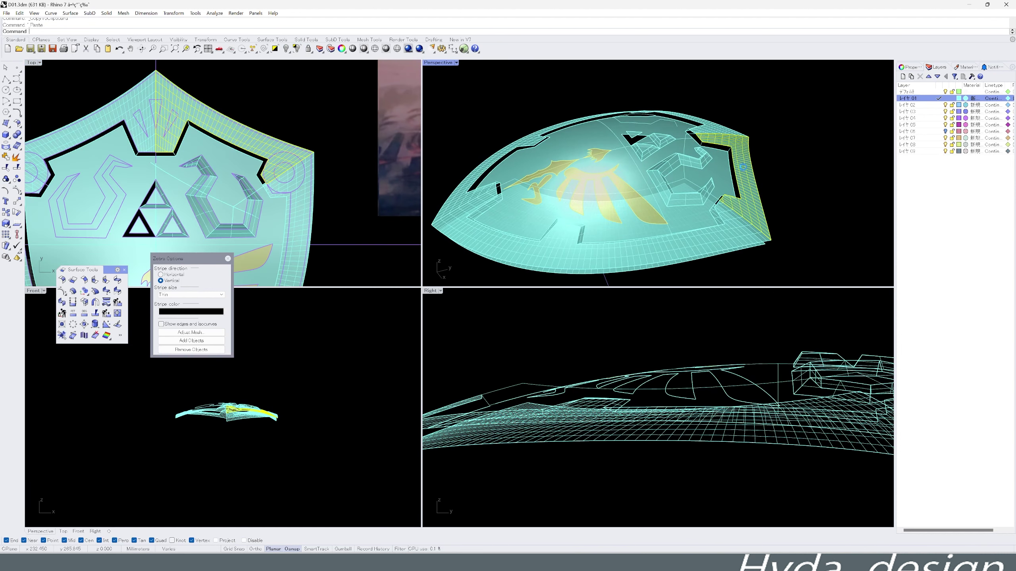
{"action": "left_click", "coordinate": [275, 49]}
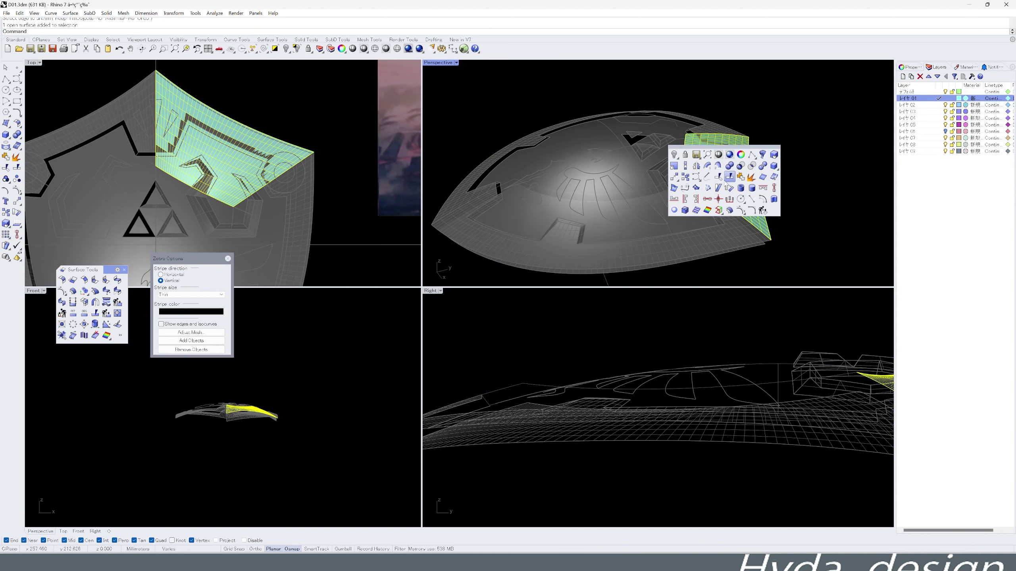
{"action": "key", "text": "Return"}
{"action": "right_click_drag", "start_coordinate": [725, 181], "coordinate": [679, 180]}
{"action": "left_click", "coordinate": [716, 188]}
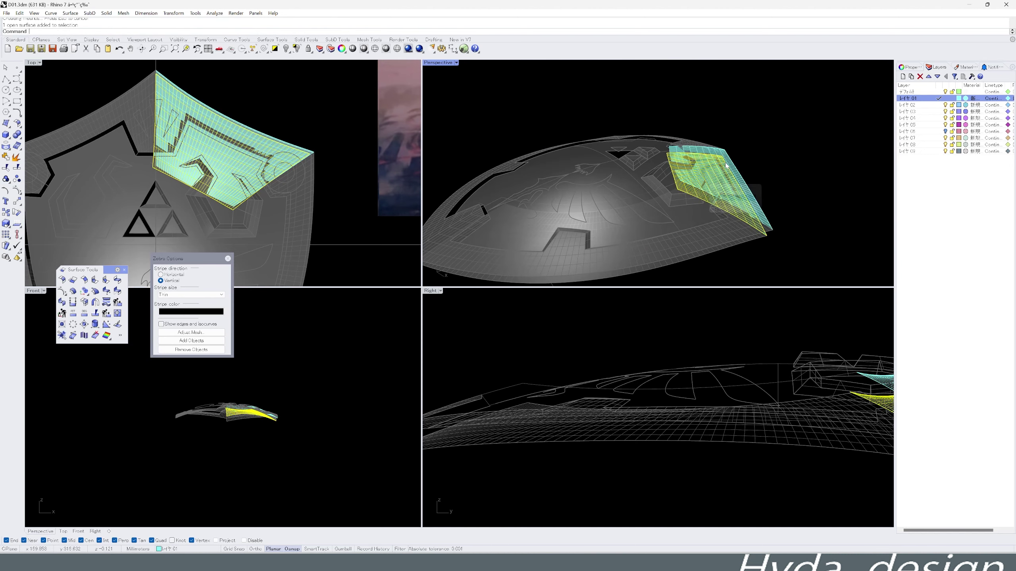
{"action": "key", "text": "Delete"}
Draw a polyline starting on the shield's outer edge.
{"action": "left_click", "coordinate": [296, 49]}
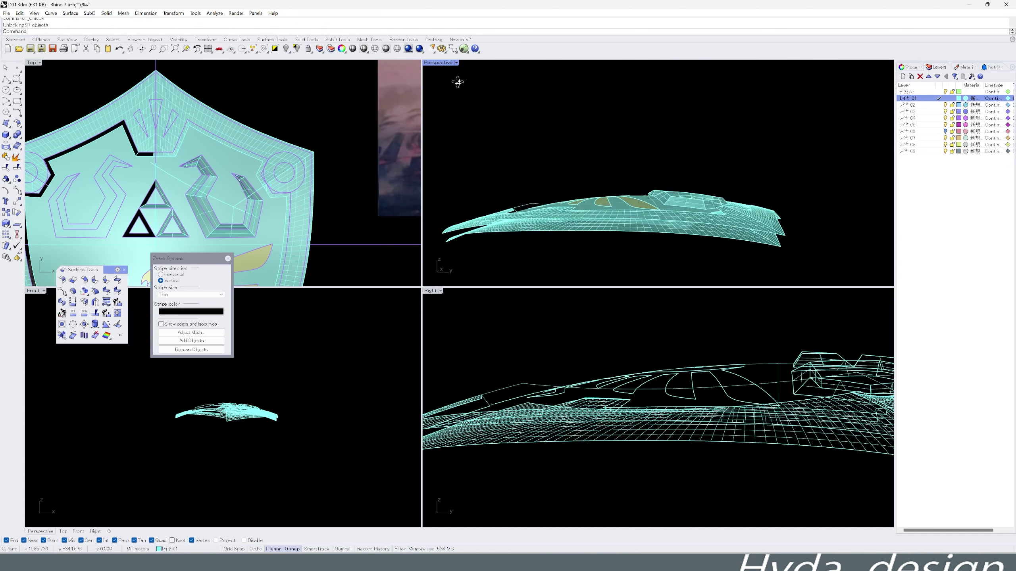
{"action": "right_click_drag", "start_coordinate": [456, 120], "coordinate": [456, 152]}
{"action": "scroll", "coordinate": [520, 180], "scroll_direction": "up", "scroll_amount": 3}
{"action": "middle_click", "coordinate": [443, 166]}
{"action": "left_click", "coordinate": [452, 176]}
{"action": "left_click", "coordinate": [491, 200]}
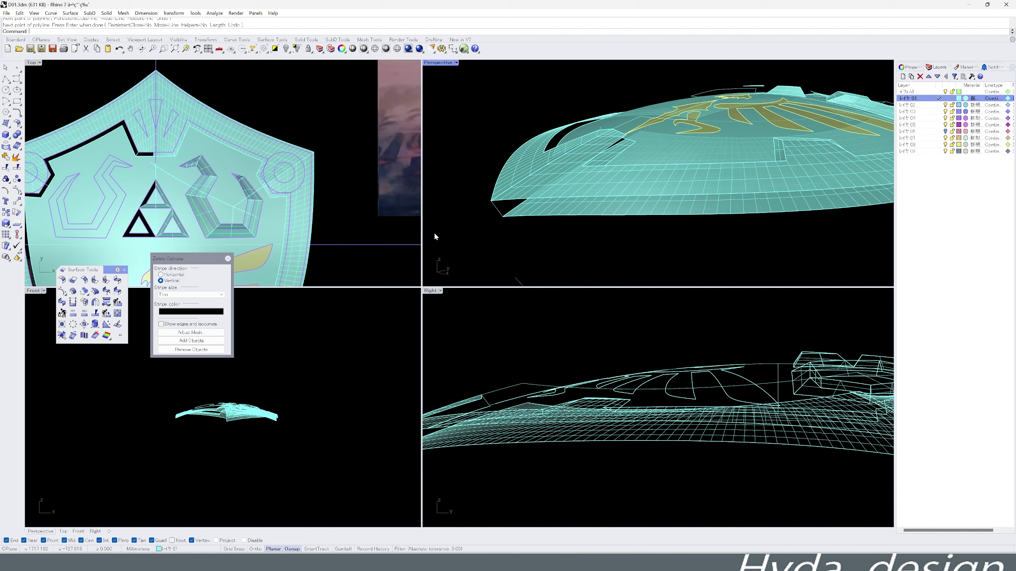
{"action": "scroll", "coordinate": [488, 172], "scroll_direction": "up", "scroll_amount": 3}
Attempt a two-rail sweep along the outer edge to build a side wall.
{"action": "middle_click", "coordinate": [488, 172]}
{"action": "left_click", "coordinate": [544, 206]}
{"action": "left_click", "coordinate": [546, 196]}
{"action": "key", "text": "Escape"}
{"action": "key", "text": "Return"}
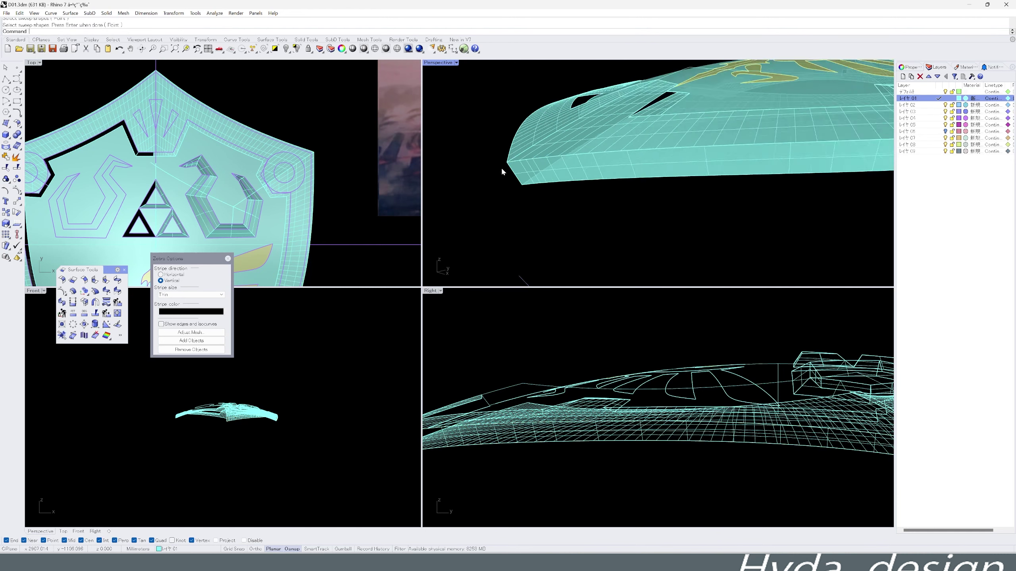
{"action": "scroll", "coordinate": [504, 169], "scroll_direction": "down", "scroll_amount": 5}
{"action": "key", "text": "Return"}
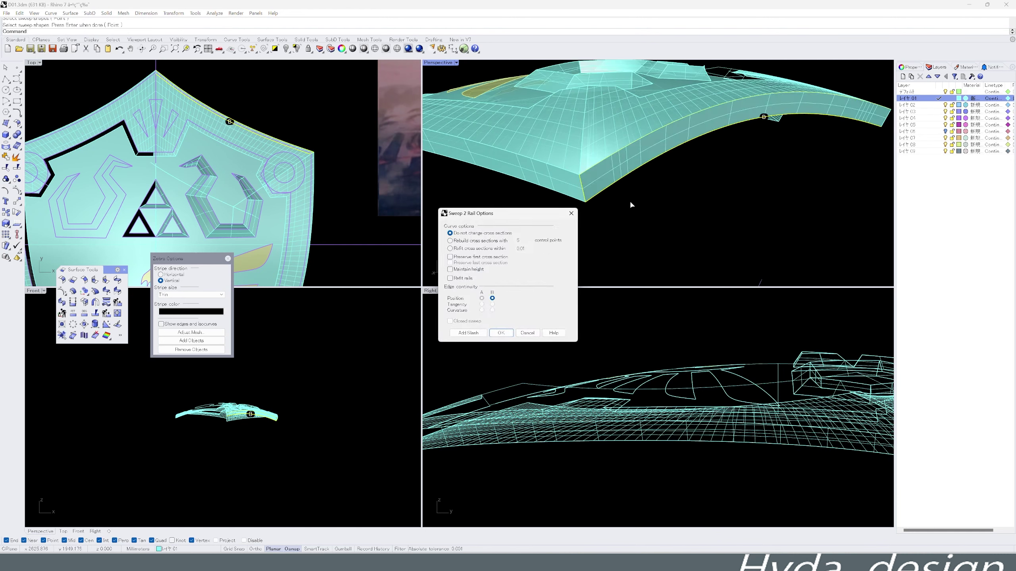
{"action": "key", "text": "Escape"}
{"action": "scroll", "coordinate": [594, 200], "scroll_direction": "down", "scroll_amount": 3}
{"action": "scroll", "coordinate": [244, 168], "scroll_direction": "down", "scroll_amount": 3}
{"action": "mouse_move", "coordinate": [624, 192]}
{"action": "right_mouse_down"}
{"action": "mouse_move", "coordinate": [645, 229]}
{"action": "mouse_move", "coordinate": [624, 222]}
{"action": "right_mouse_up"}
{"action": "scroll", "coordinate": [590, 222], "scroll_direction": "up", "scroll_amount": 2}
Offset the shield surface by 2 with OffsetSrf, flipping the offset direction.
{"action": "type", "text": "offsetsrf"}
{"action": "key", "text": "Return"}
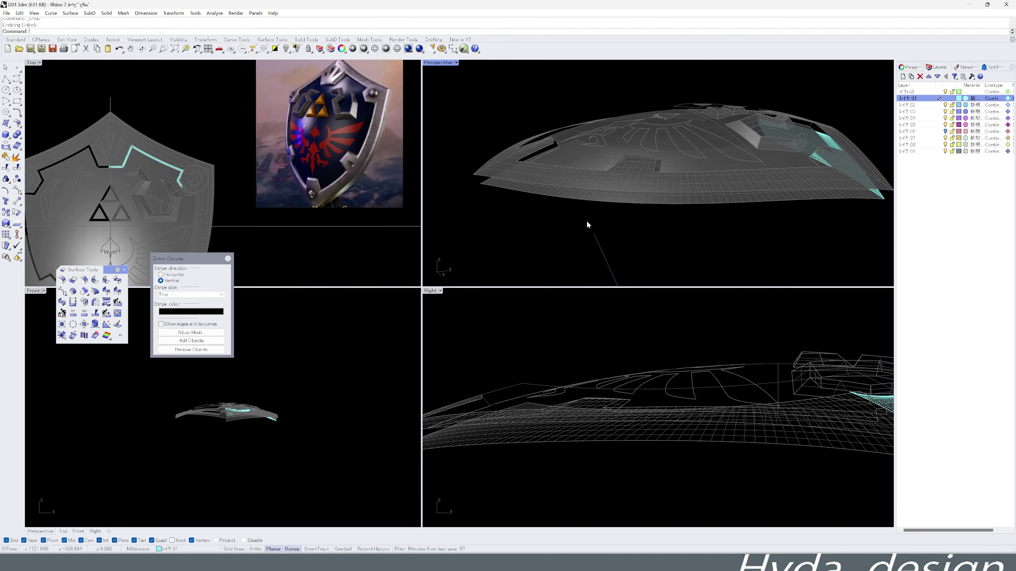
{"action": "left_click", "coordinate": [616, 203]}
{"action": "key", "text": "Return"}
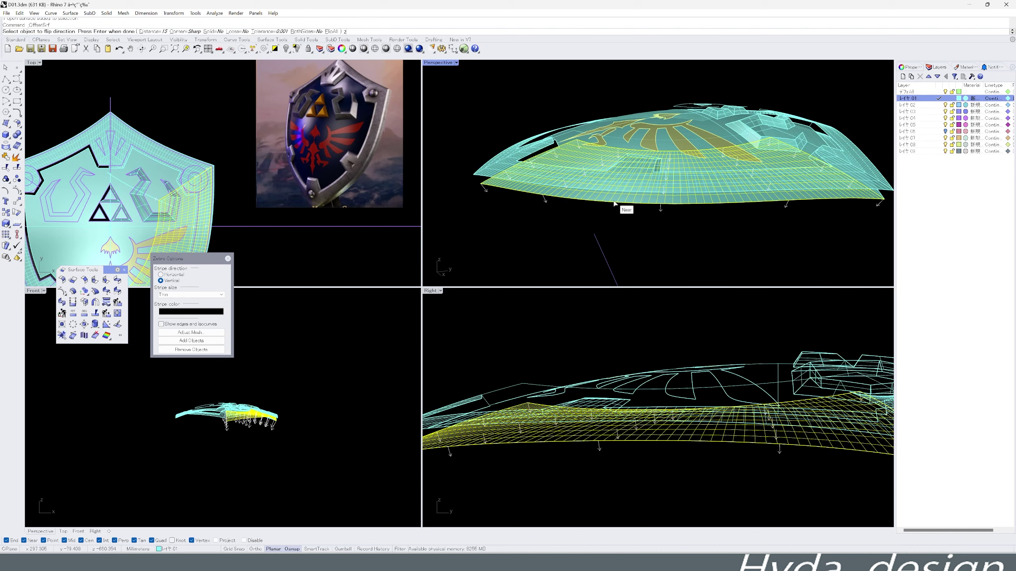
{"action": "key", "text": "Return"}
{"action": "scroll", "coordinate": [615, 218], "scroll_direction": "up", "scroll_amount": 2}
{"action": "mouse_move", "coordinate": [615, 231]}
{"action": "right_mouse_down"}
{"action": "mouse_move", "coordinate": [723, 245]}
{"action": "mouse_move", "coordinate": [666, 198]}
{"action": "mouse_move", "coordinate": [624, 224]}
{"action": "mouse_move", "coordinate": [530, 235]}
{"action": "right_mouse_up"}
{"action": "left_click", "coordinate": [665, 198]}
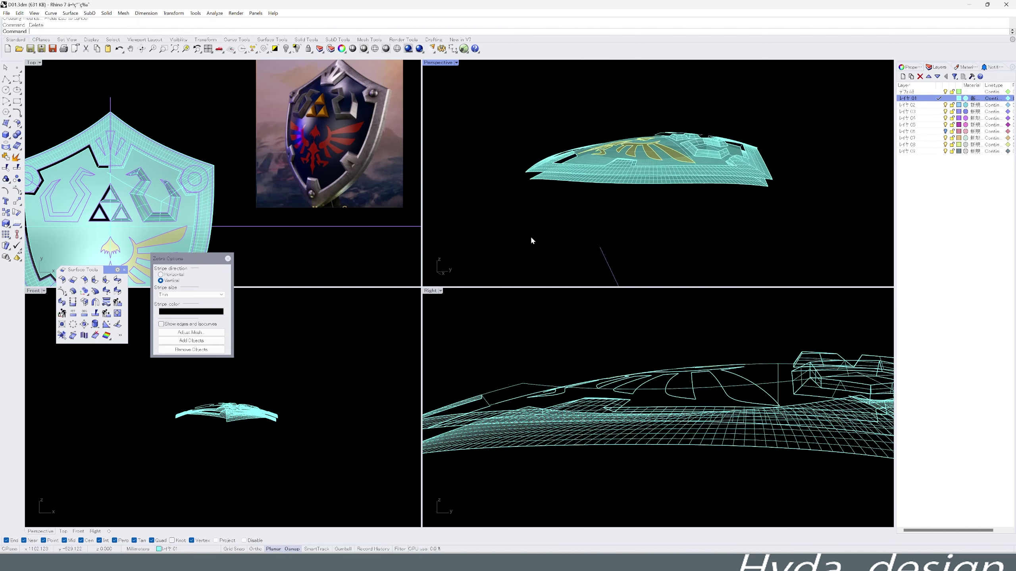
{"action": "scroll", "coordinate": [530, 235], "scroll_direction": "up", "scroll_amount": 3}
Draw an edge polyline and Sweep2 between the top and offset edges to form the side wall.
{"action": "middle_click", "coordinate": [492, 160]}
{"action": "left_click", "coordinate": [481, 158]}
{"action": "left_click", "coordinate": [516, 168]}
{"action": "left_click", "coordinate": [496, 213]}
{"action": "left_click", "coordinate": [532, 182]}
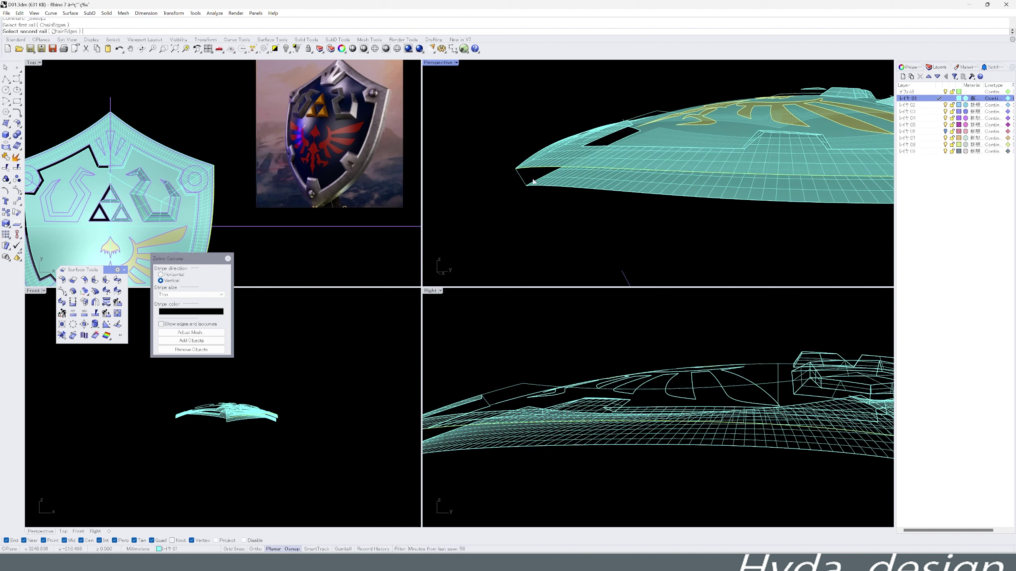
{"action": "right_click_drag", "start_coordinate": [538, 185], "coordinate": [592, 192]}
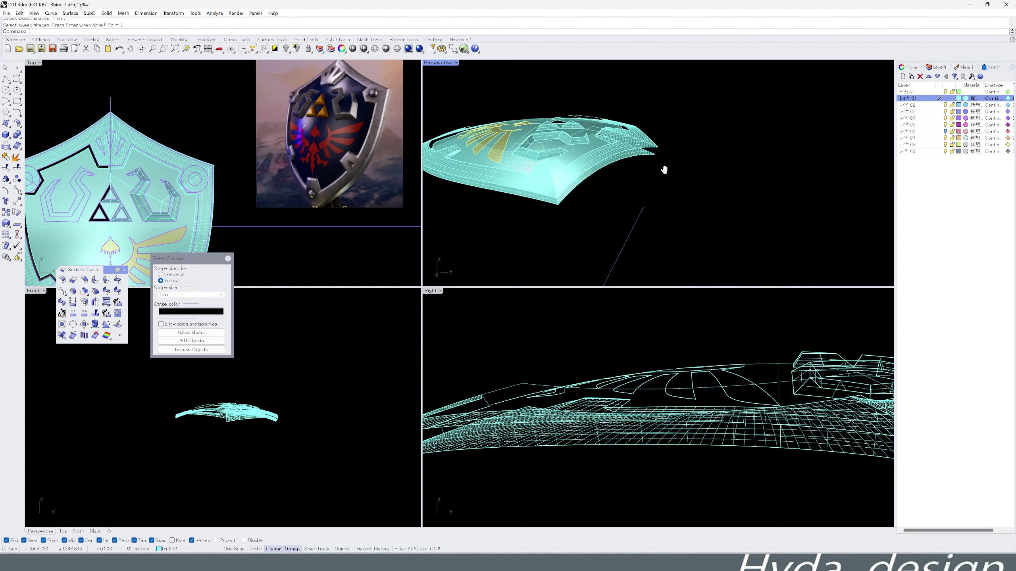
{"action": "left_click", "coordinate": [593, 192]}
{"action": "left_click", "coordinate": [553, 239]}
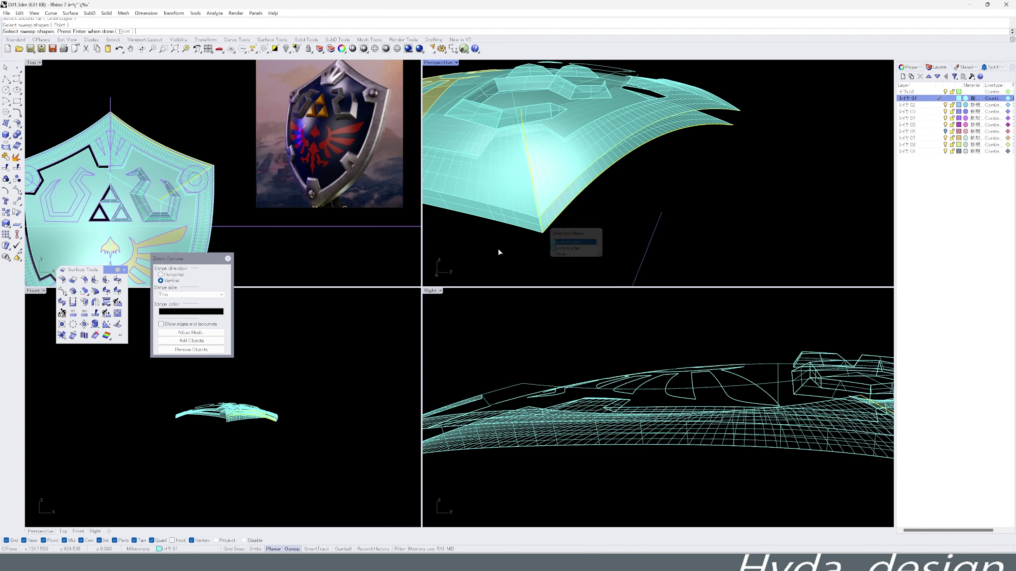
{"action": "key", "text": "Escape"}
{"action": "right_click_drag", "start_coordinate": [498, 252], "coordinate": [695, 225]}
Move the shield objects onto layer 04.
{"action": "key", "text": "ctrl+shift+e"}
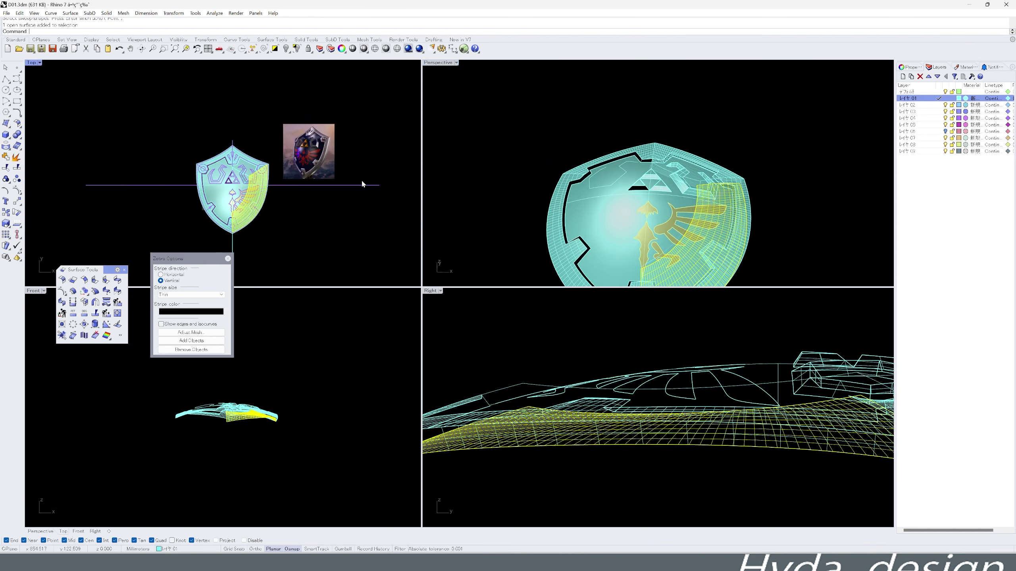
{"action": "right_click_drag", "start_coordinate": [627, 197], "coordinate": [584, 160]}
{"action": "left_click", "coordinate": [908, 117]}
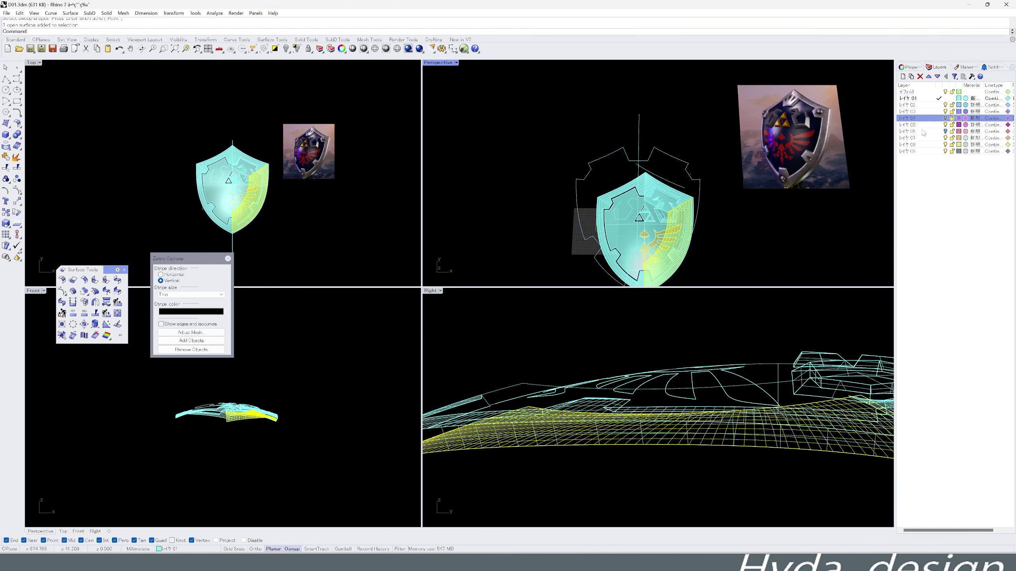
{"action": "scroll", "coordinate": [673, 118], "scroll_direction": "down", "scroll_amount": 3}
{"action": "left_click", "coordinate": [331, 49]}
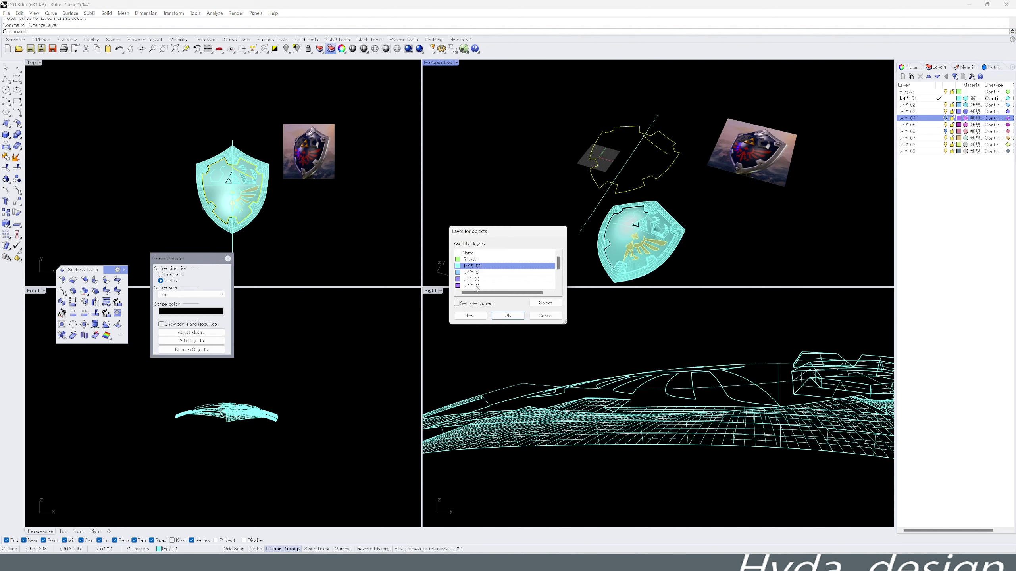
{"action": "key", "text": "Return"}
{"action": "scroll", "coordinate": [306, 133], "scroll_direction": "up", "scroll_amount": 4}
Trim away the shield's left half with the centre line and delete the leftover objects.
{"action": "left_click", "coordinate": [306, 133]}
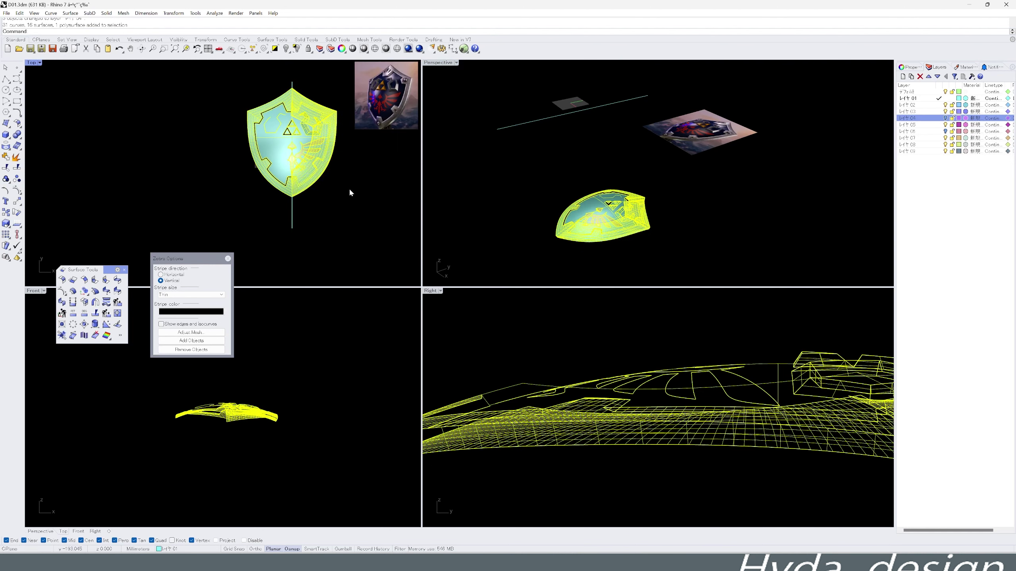
{"action": "middle_click", "coordinate": [296, 156]}
{"action": "left_click", "coordinate": [320, 168]}
{"action": "middle_click", "coordinate": [227, 142]}
{"action": "left_click", "coordinate": [273, 149]}
{"action": "key", "text": "Return"}
{"action": "scroll", "coordinate": [288, 140], "scroll_direction": "up", "scroll_amount": 2}
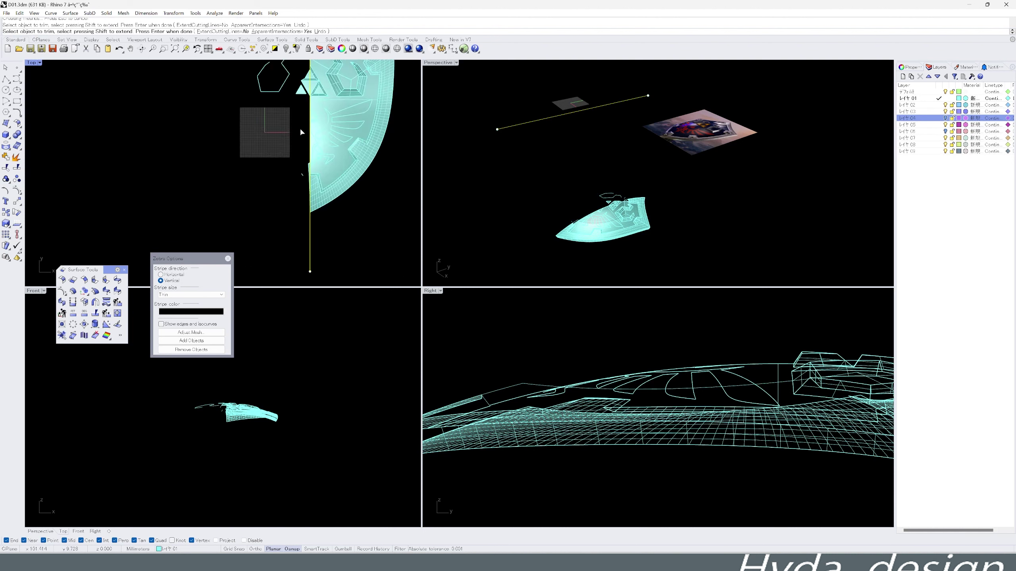
{"action": "scroll", "coordinate": [296, 136], "scroll_direction": "up", "scroll_amount": 2}
{"action": "scroll", "coordinate": [302, 132], "scroll_direction": "up", "scroll_amount": 2}
{"action": "scroll", "coordinate": [306, 129], "scroll_direction": "down", "scroll_amount": 1}
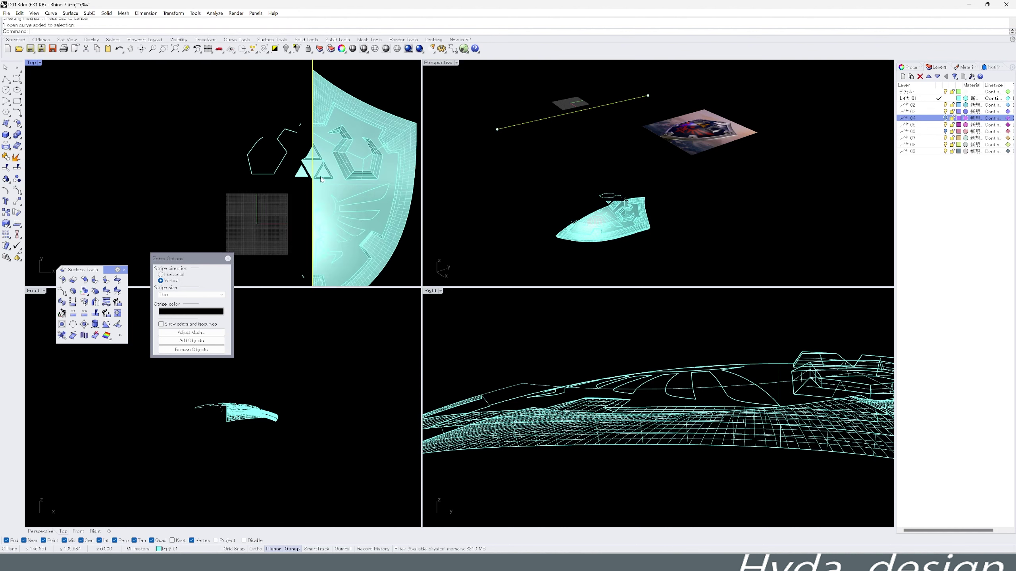
{"action": "scroll", "coordinate": [292, 154], "scroll_direction": "up", "scroll_amount": 2}
{"action": "key", "text": "Delete"}
{"action": "scroll", "coordinate": [279, 132], "scroll_direction": "down", "scroll_amount": 3}
Save an incremental copy of the file.
{"action": "scroll", "coordinate": [282, 158], "scroll_direction": "down", "scroll_amount": 2}
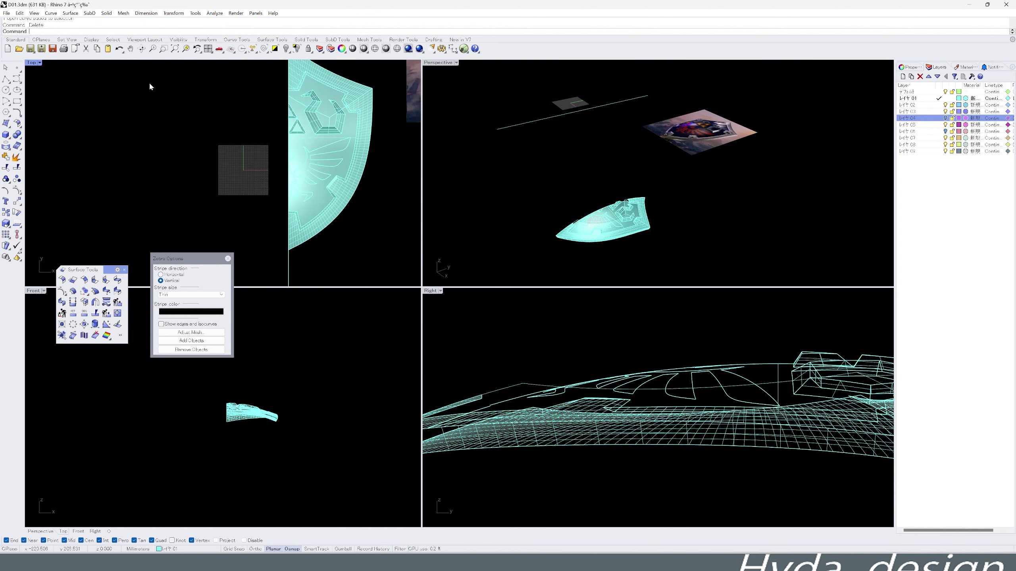
{"action": "left_click", "coordinate": [42, 48]}
{"action": "scroll", "coordinate": [256, 149], "scroll_direction": "down", "scroll_amount": 2}
Mirror the right shield half across the centre line and orbit to check the full shield.
{"action": "middle_click", "coordinate": [313, 231]}
{"action": "left_click", "coordinate": [286, 212]}
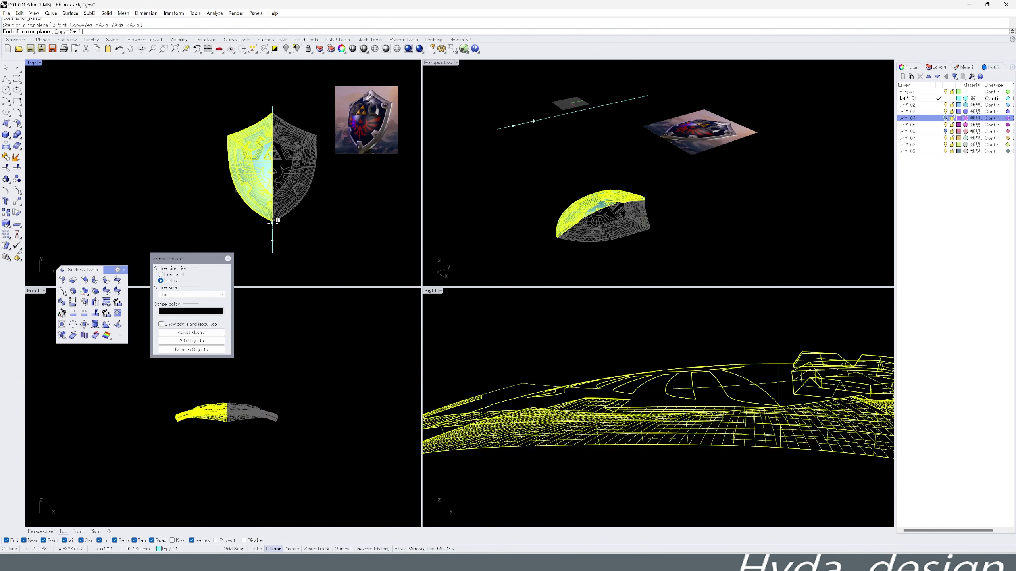
{"action": "middle_click", "coordinate": [352, 222]}
{"action": "left_click", "coordinate": [546, 236]}
{"action": "scroll", "coordinate": [546, 236], "scroll_direction": "up", "scroll_amount": 3}
{"action": "right_click_drag", "start_coordinate": [546, 237], "coordinate": [580, 208]}
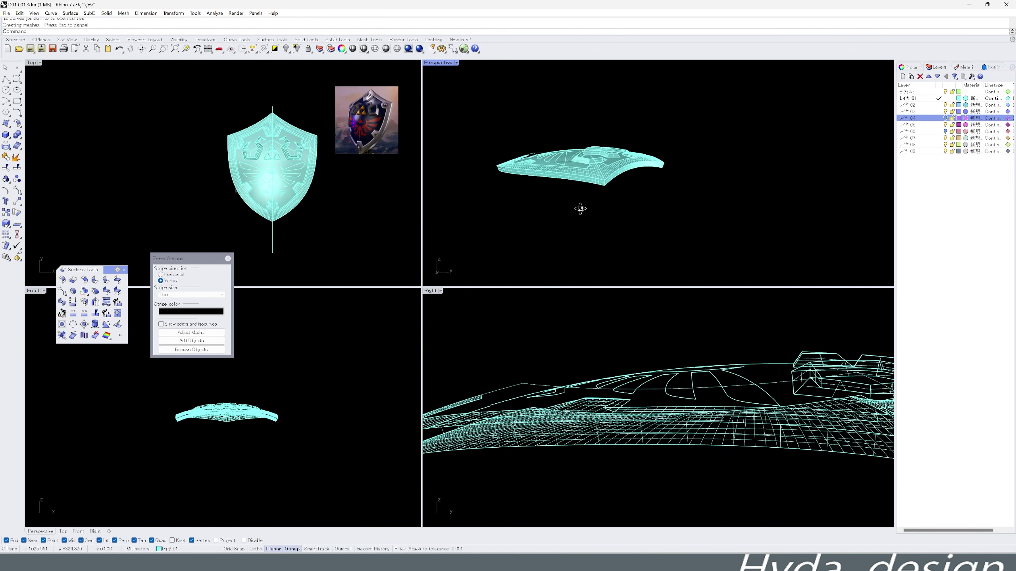
{"action": "mouse_move", "coordinate": [498, 177]}
{"action": "right_mouse_down"}
{"action": "mouse_move", "coordinate": [567, 187]}
{"action": "mouse_move", "coordinate": [579, 116]}
{"action": "mouse_move", "coordinate": [553, 168]}
{"action": "mouse_move", "coordinate": [460, 189]}
{"action": "mouse_move", "coordinate": [486, 138]}
{"action": "mouse_move", "coordinate": [605, 243]}
{"action": "mouse_move", "coordinate": [673, 138]}
{"action": "right_mouse_up"}
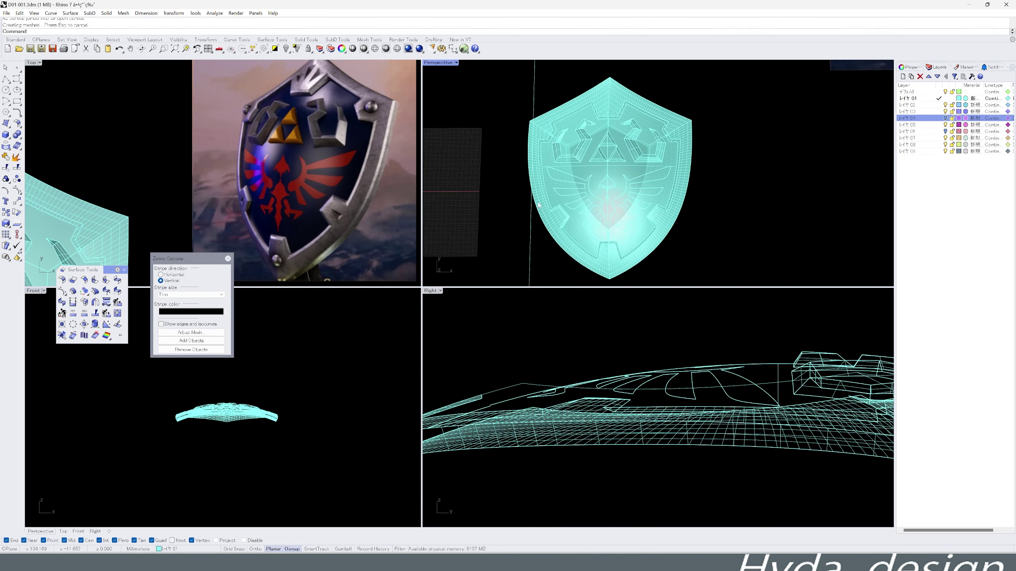
{"action": "scroll", "coordinate": [673, 138], "scroll_direction": "up", "scroll_amount": 3}
{"action": "scroll", "coordinate": [673, 138], "scroll_direction": "down", "scroll_amount": 3}
{"action": "scroll", "coordinate": [673, 138], "scroll_direction": "up", "scroll_amount": 2}
Place a small rivet sphere at the shield's upper-right corner and move it into position.
{"action": "scroll", "coordinate": [292, 150], "scroll_direction": "up", "scroll_amount": 3}
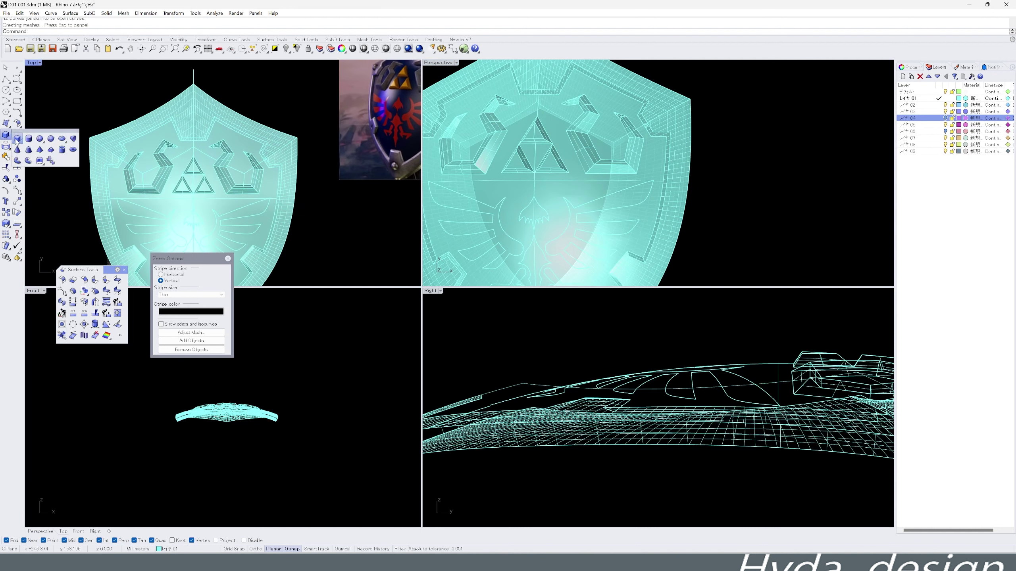
{"action": "scroll", "coordinate": [292, 150], "scroll_direction": "up", "scroll_amount": 2}
{"action": "left_click", "coordinate": [288, 156]}
{"action": "scroll", "coordinate": [288, 156], "scroll_direction": "up", "scroll_amount": 2}
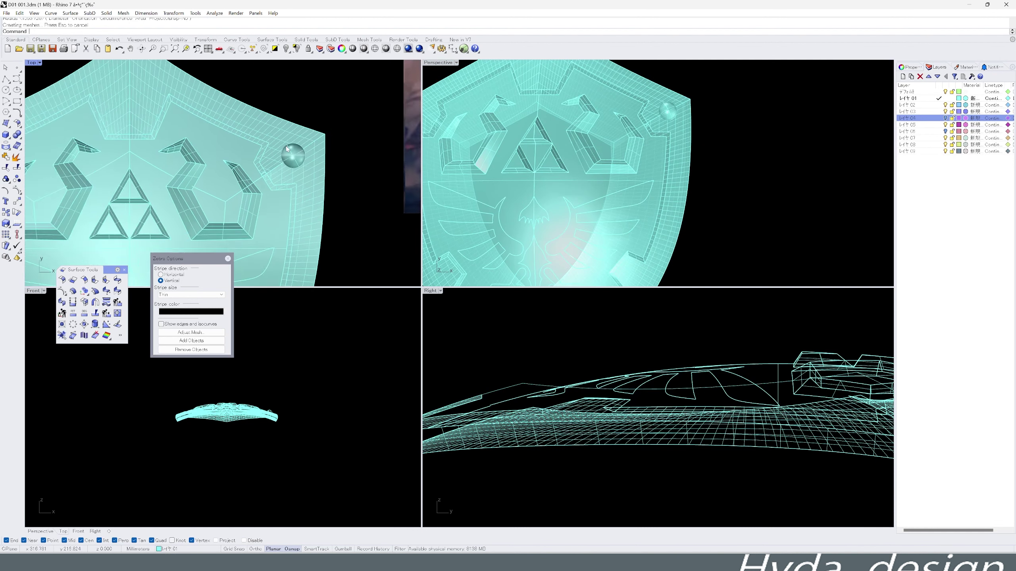
{"action": "scroll", "coordinate": [240, 172], "scroll_direction": "down", "scroll_amount": 4}
{"action": "scroll", "coordinate": [196, 185], "scroll_direction": "up", "scroll_amount": 4}
{"action": "middle_click", "coordinate": [197, 185]}
{"action": "left_click", "coordinate": [168, 168]}
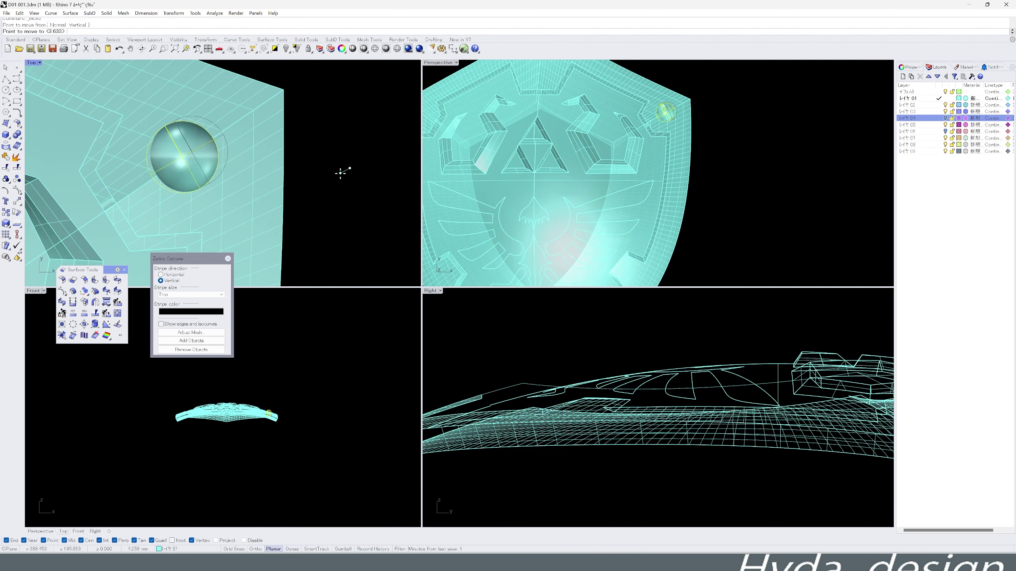
{"action": "scroll", "coordinate": [340, 166], "scroll_direction": "down", "scroll_amount": 3}
{"action": "scroll", "coordinate": [329, 174], "scroll_direction": "down", "scroll_amount": 2}
{"action": "right_click", "coordinate": [86, 189]}
{"action": "scroll", "coordinate": [119, 194], "scroll_direction": "up", "scroll_amount": 4}
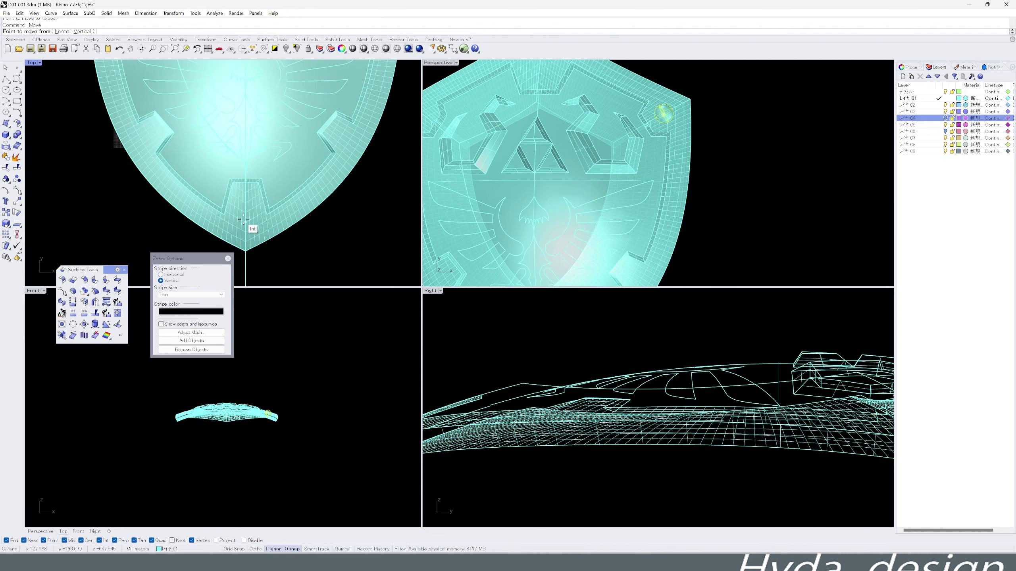
{"action": "left_click", "coordinate": [119, 194]}
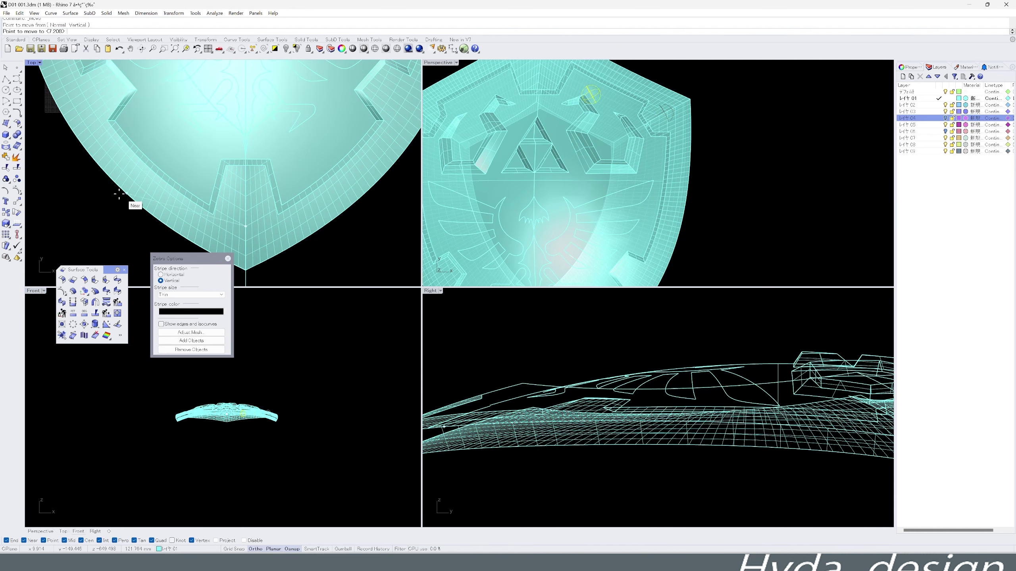
Create a second rivet sphere at the shield's bottom tip.
{"action": "left_click", "coordinate": [244, 207]}
{"action": "scroll", "coordinate": [267, 227], "scroll_direction": "down", "scroll_amount": 3}
{"action": "scroll", "coordinate": [267, 228], "scroll_direction": "up", "scroll_amount": 2}
{"action": "scroll", "coordinate": [267, 228], "scroll_direction": "up", "scroll_amount": 1}
{"action": "scroll", "coordinate": [566, 386], "scroll_direction": "up", "scroll_amount": 2}
{"action": "scroll", "coordinate": [519, 390], "scroll_direction": "up", "scroll_amount": 1}
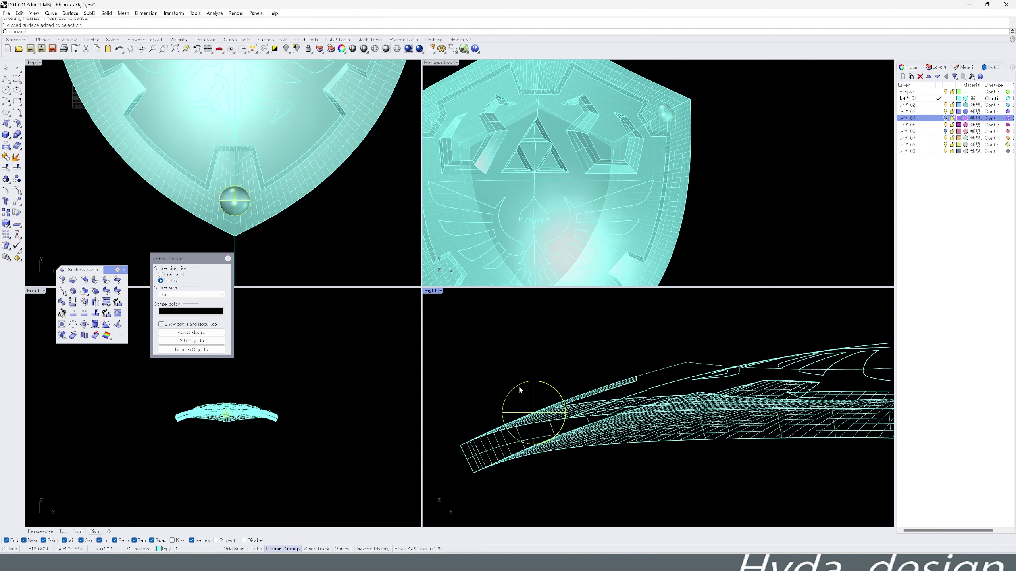
{"action": "scroll", "coordinate": [475, 379], "scroll_direction": "up", "scroll_amount": 2}
{"action": "scroll", "coordinate": [352, 140], "scroll_direction": "down", "scroll_amount": 4}
{"action": "scroll", "coordinate": [352, 140], "scroll_direction": "up", "scroll_amount": 2}
{"action": "scroll", "coordinate": [515, 390], "scroll_direction": "up", "scroll_amount": 1}
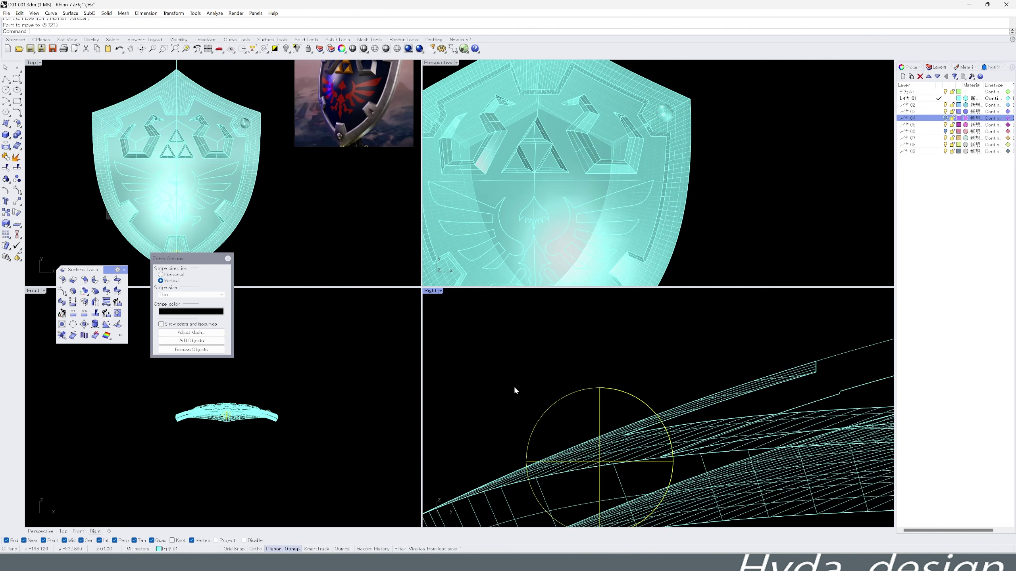
{"action": "scroll", "coordinate": [274, 227], "scroll_direction": "up", "scroll_amount": 3}
{"action": "scroll", "coordinate": [274, 227], "scroll_direction": "down", "scroll_amount": 3}
Resize and reposition the corner rivet sphere.
{"action": "scroll", "coordinate": [200, 160], "scroll_direction": "up", "scroll_amount": 3}
{"action": "left_click", "coordinate": [272, 160]}
{"action": "scroll", "coordinate": [730, 427], "scroll_direction": "down", "scroll_amount": 3}
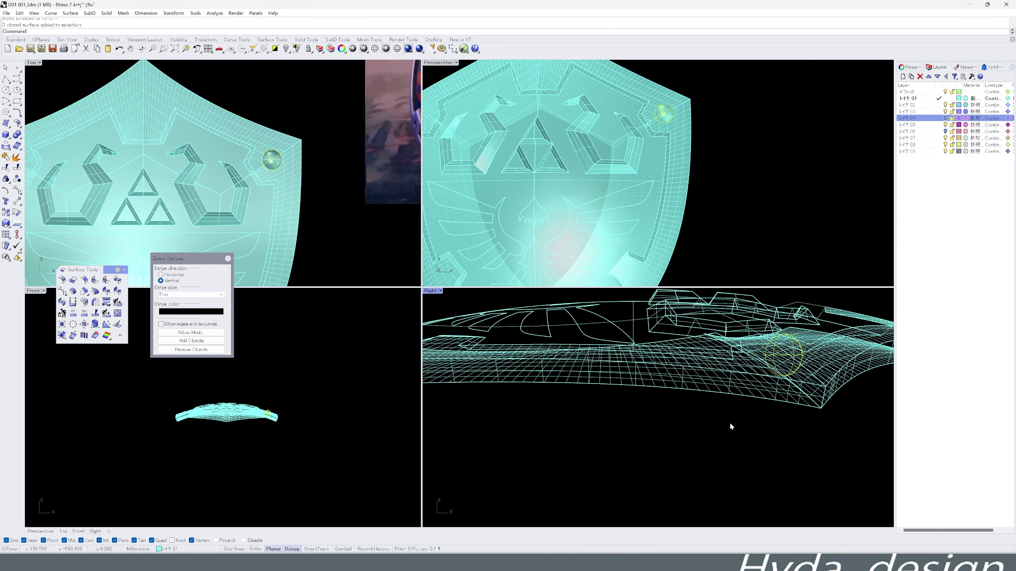
{"action": "scroll", "coordinate": [731, 427], "scroll_direction": "up", "scroll_amount": 3}
{"action": "middle_click", "coordinate": [640, 348]}
{"action": "left_click", "coordinate": [662, 382]}
{"action": "key", "text": "Escape"}
{"action": "scroll", "coordinate": [220, 215], "scroll_direction": "down", "scroll_amount": 2}
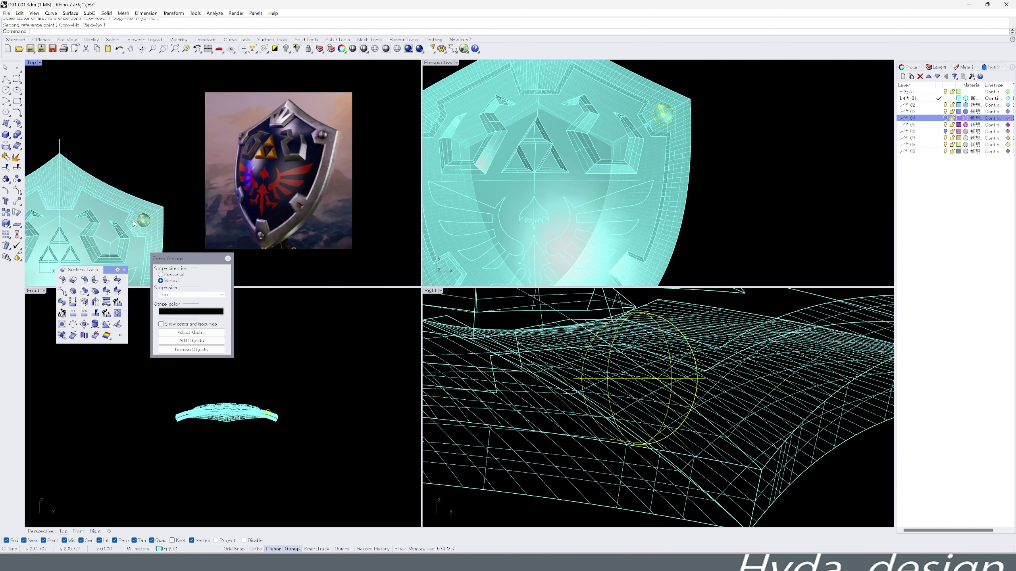
{"action": "scroll", "coordinate": [220, 215], "scroll_direction": "up", "scroll_amount": 2}
{"action": "scroll", "coordinate": [220, 215], "scroll_direction": "up", "scroll_amount": 2}
{"action": "scroll", "coordinate": [220, 216], "scroll_direction": "up", "scroll_amount": 3}
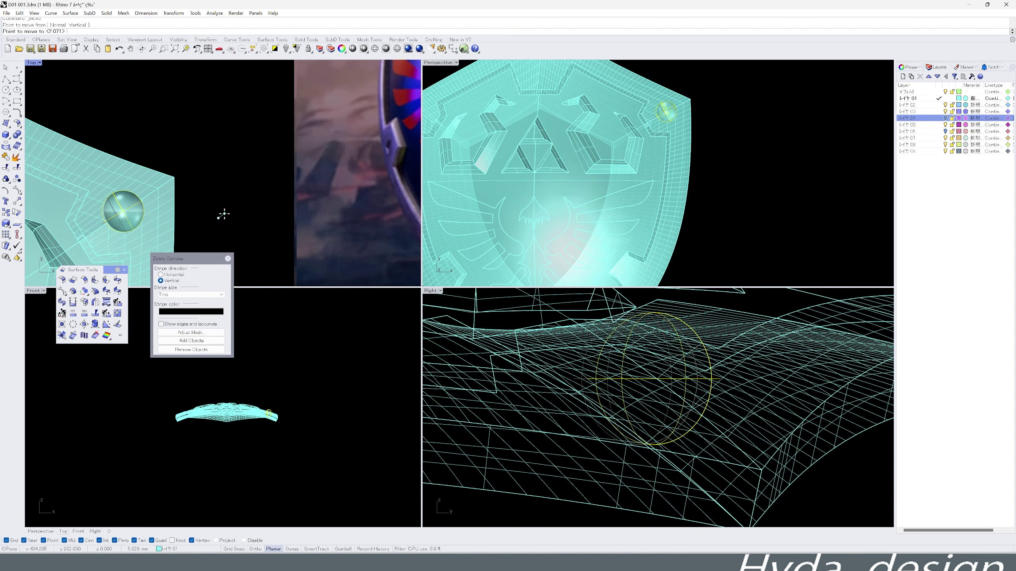
{"action": "key", "text": "Escape"}
{"action": "scroll", "coordinate": [215, 216], "scroll_direction": "down", "scroll_amount": 3}
{"action": "scroll", "coordinate": [216, 217], "scroll_direction": "down", "scroll_amount": 2}
Orbit the perspective view and display the shield's naked edges.
{"action": "mouse_move", "coordinate": [560, 180]}
{"action": "right_mouse_down"}
{"action": "mouse_move", "coordinate": [594, 203]}
{"action": "mouse_move", "coordinate": [602, 285]}
{"action": "right_mouse_up"}
{"action": "middle_click", "coordinate": [594, 202]}
{"action": "left_click", "coordinate": [600, 224]}
Close the edge display, maximize the Perspective viewport and orbit close to the border notch.
{"action": "key", "text": "Escape"}
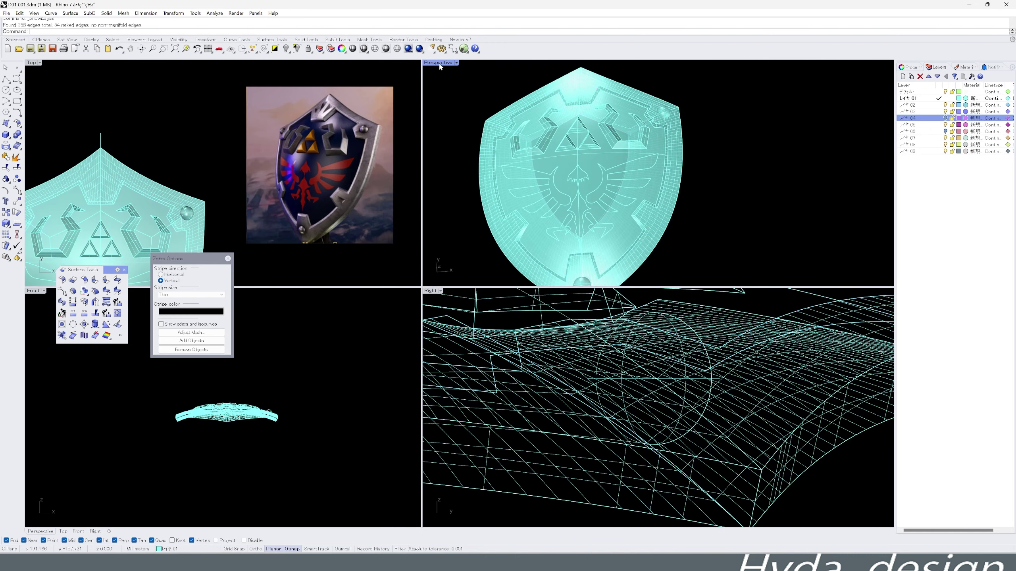
{"action": "double_click", "coordinate": [439, 62]}
{"action": "mouse_move", "coordinate": [440, 74]}
{"action": "right_mouse_down"}
{"action": "mouse_move", "coordinate": [413, 250]}
{"action": "mouse_move", "coordinate": [549, 292]}
{"action": "right_mouse_up"}
{"action": "scroll", "coordinate": [549, 292], "scroll_direction": "up", "scroll_amount": 3}
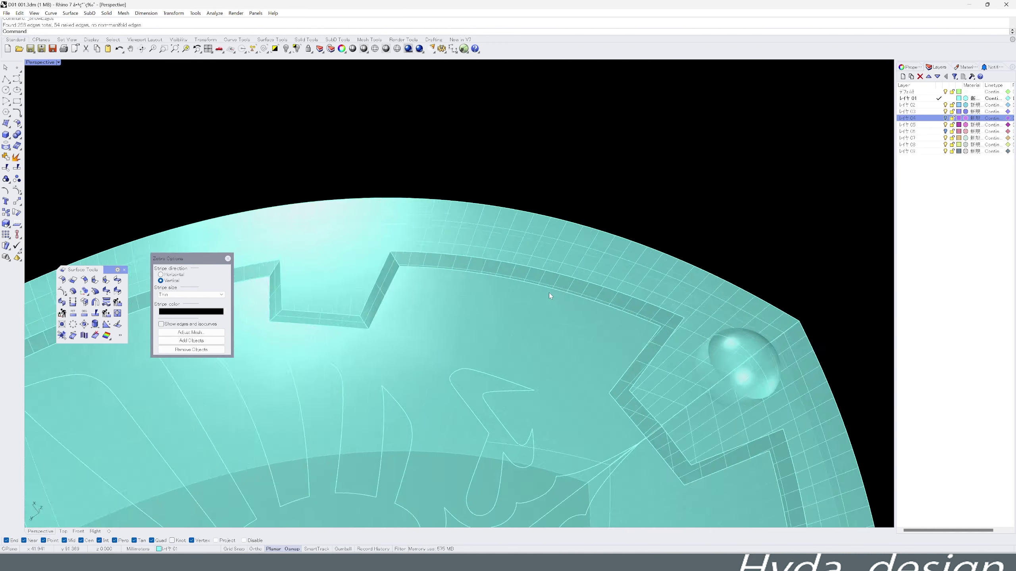
Start a polyline with its first point on the notch edge.
{"action": "middle_click", "coordinate": [510, 289]}
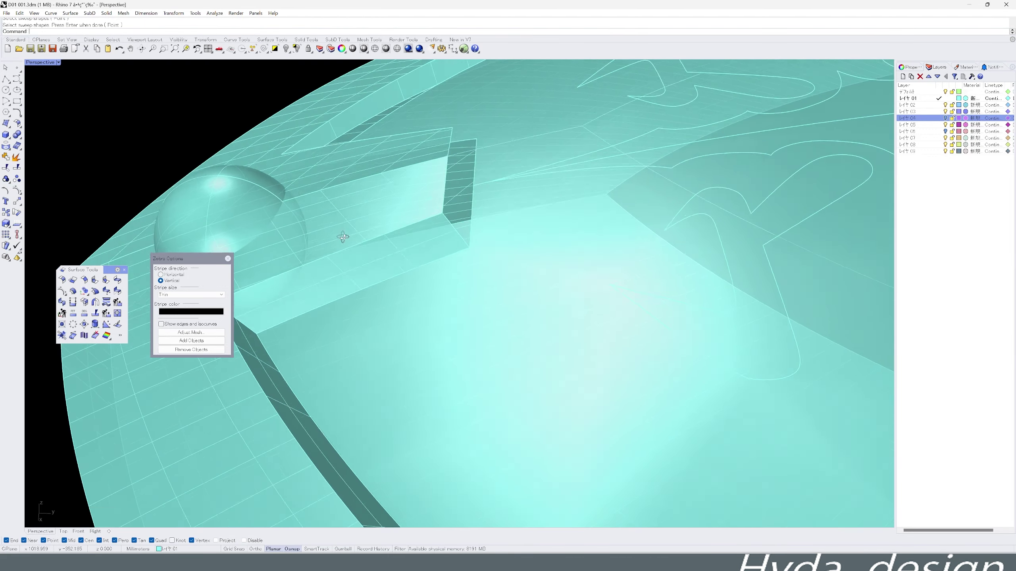
{"action": "middle_click", "coordinate": [436, 154]}
{"action": "left_click", "coordinate": [460, 169]}
{"action": "left_click", "coordinate": [473, 177]}
{"action": "middle_click", "coordinate": [473, 177]}
Build the notch side walls with repeated two-rail sweeps, then select the whole shield.
{"action": "left_click", "coordinate": [460, 208]}
{"action": "left_click", "coordinate": [431, 189]}
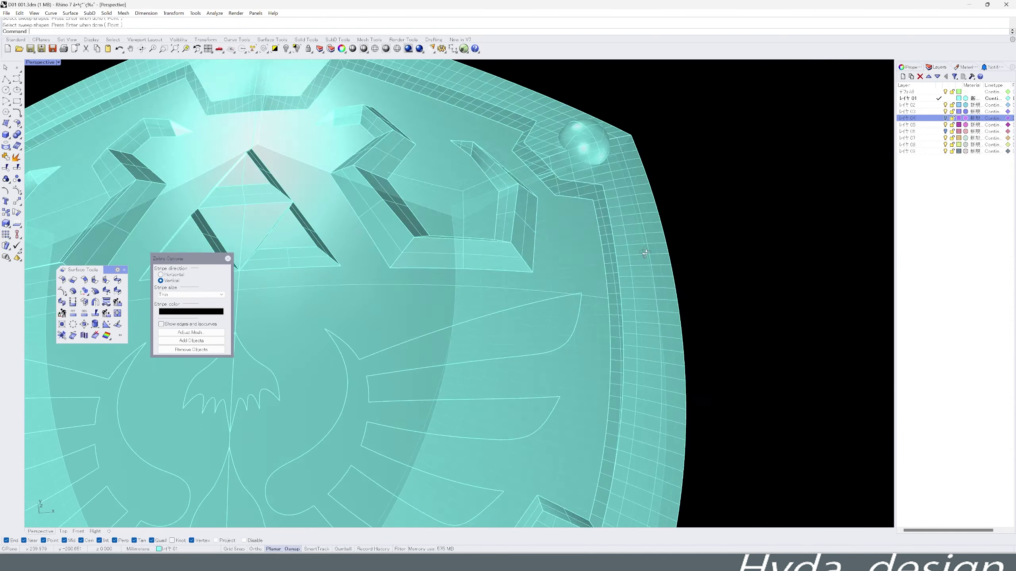
{"action": "middle_click", "coordinate": [603, 260]}
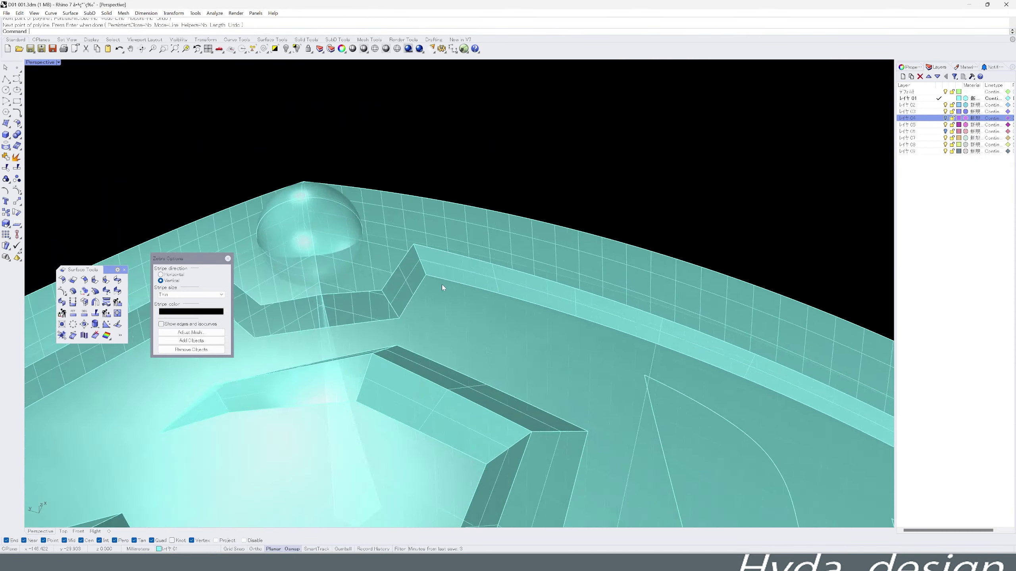
{"action": "key", "text": "Return"}
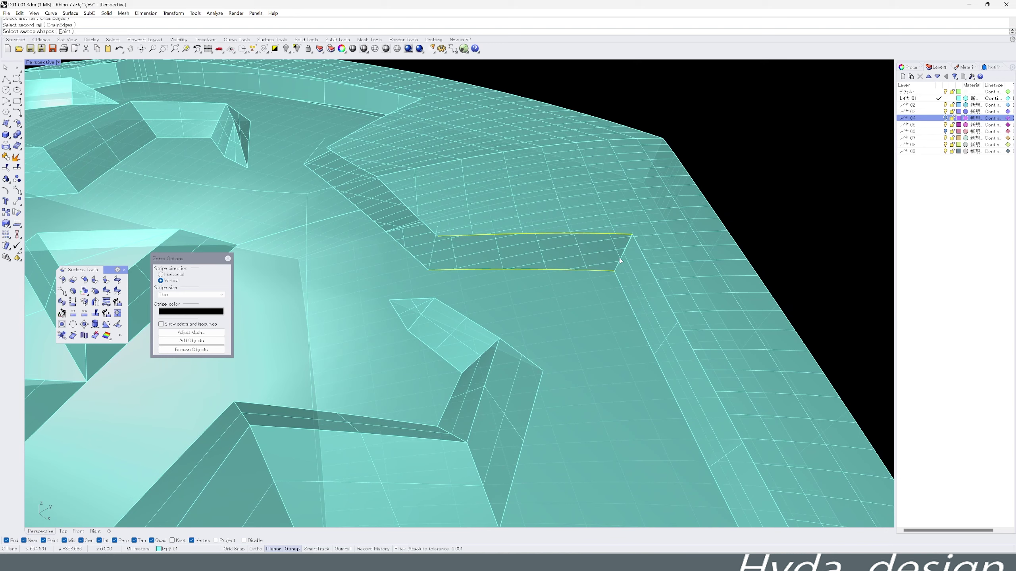
{"action": "key", "text": "Return"}
{"action": "key", "text": "Return"}
{"action": "key", "text": "Return"}
{"action": "left_click", "coordinate": [599, 237]}
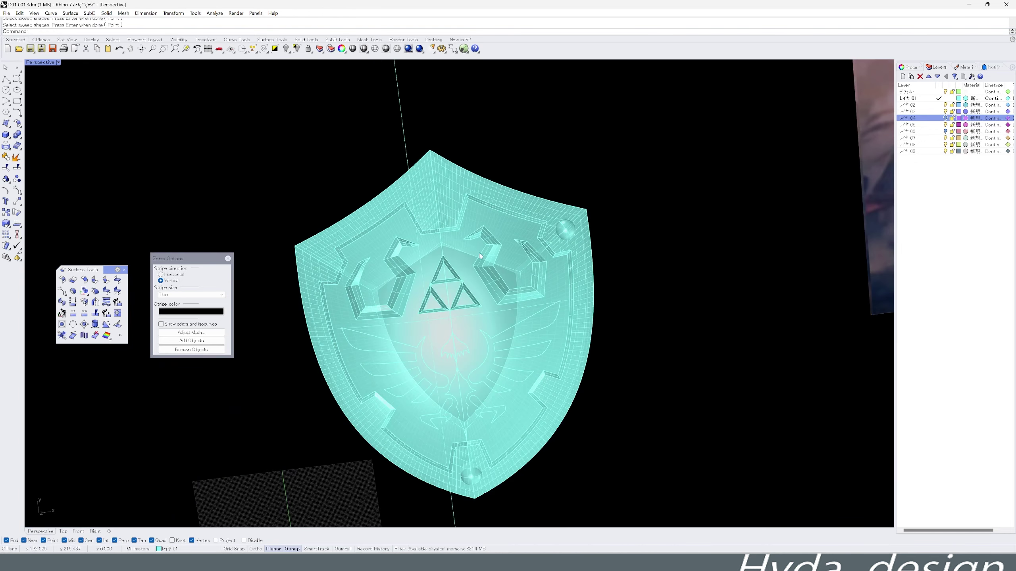
{"action": "left_click_drag", "start_coordinate": [418, 113], "coordinate": [397, 467]}
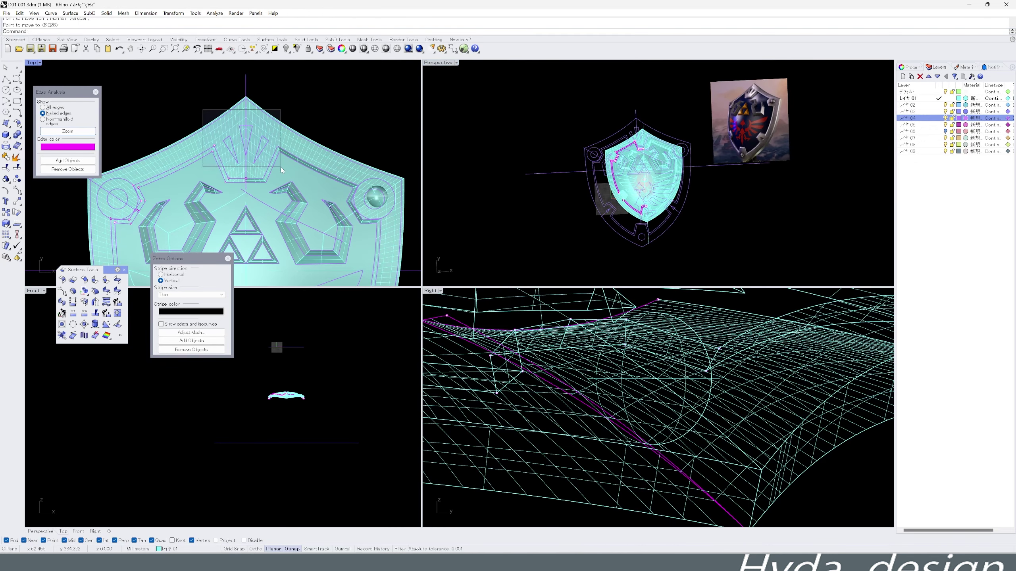
Delete the selected triangle and sword curves and complete the pending trim.
{"action": "left_click_drag", "start_coordinate": [281, 167], "coordinate": [281, 167]}
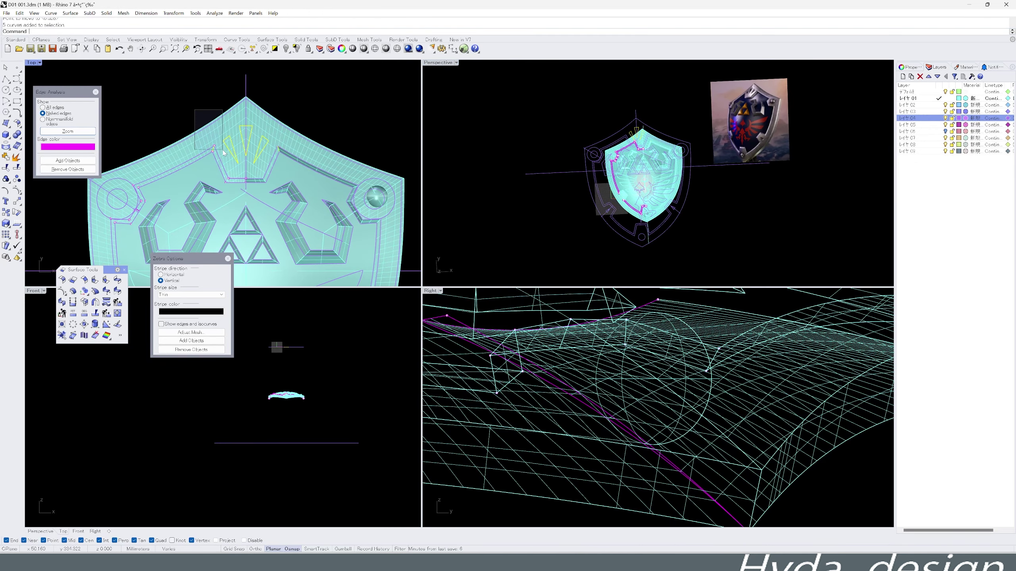
{"action": "left_click_drag", "start_coordinate": [227, 109], "coordinate": [194, 157], "text": "ctrl"}
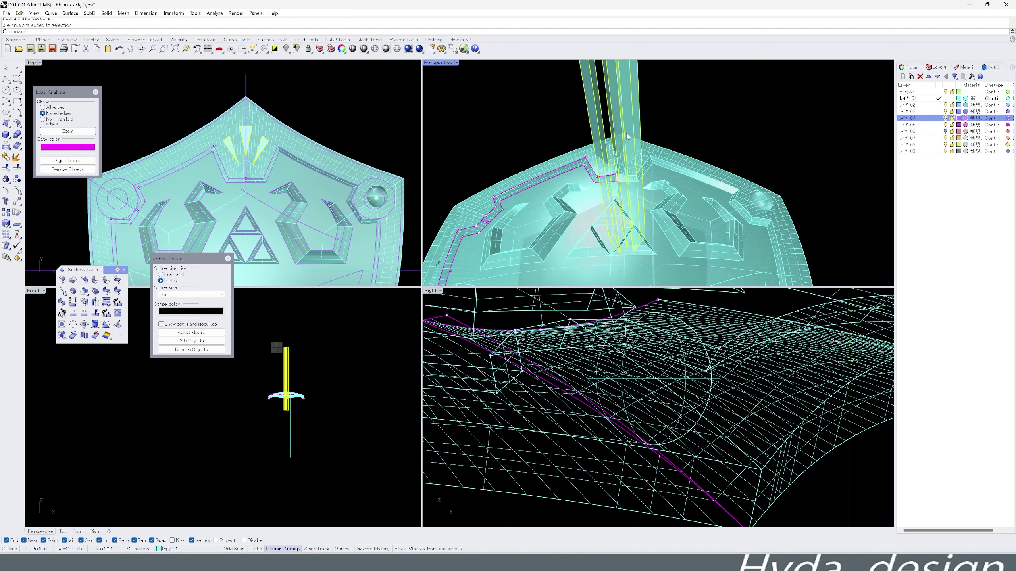
{"action": "key", "text": "Delete"}
{"action": "scroll", "coordinate": [640, 177], "scroll_direction": "up", "scroll_amount": 5}
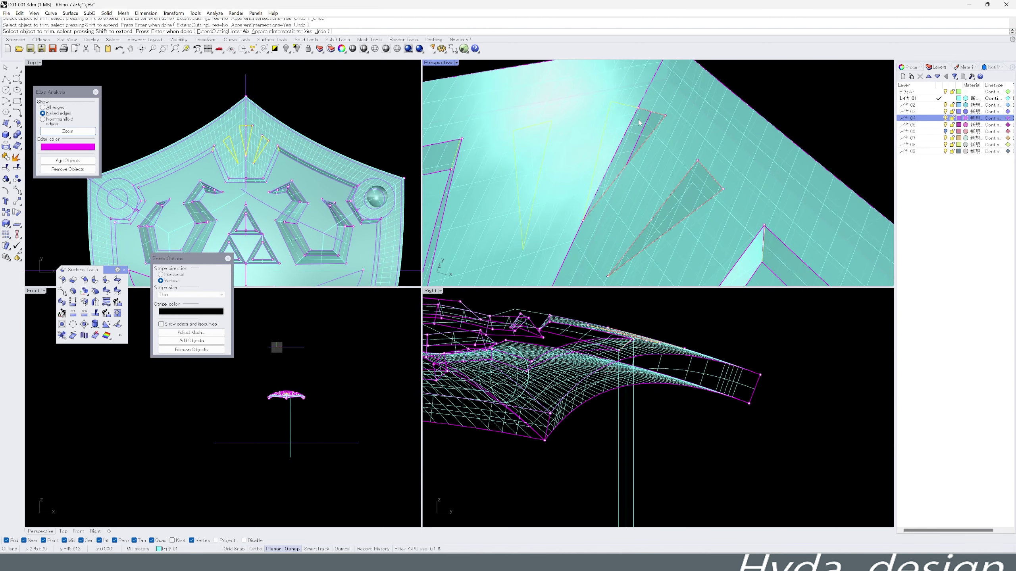
{"action": "scroll", "coordinate": [663, 138], "scroll_direction": "down", "scroll_amount": 3}
{"action": "scroll", "coordinate": [663, 128], "scroll_direction": "down", "scroll_amount": 3}
{"action": "key", "text": "Return"}
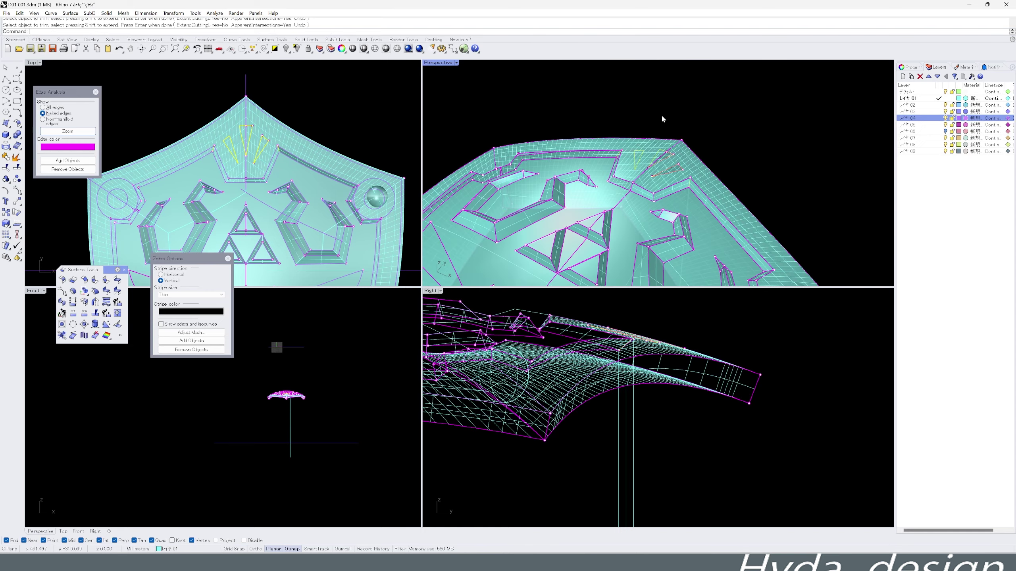
Trim the shield surface with the vertical notch cutter to recess the notch.
{"action": "middle_click", "coordinate": [308, 194]}
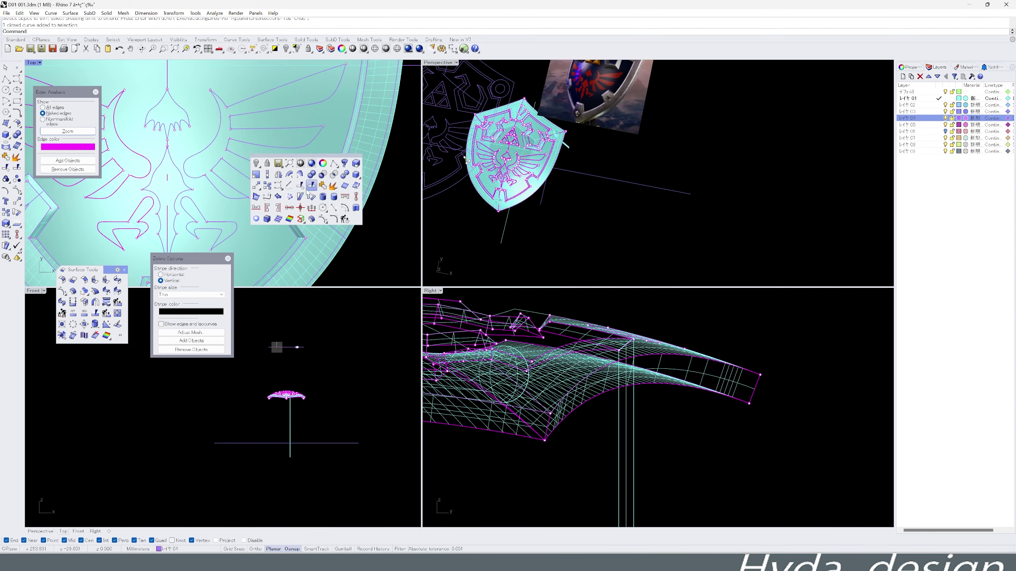
{"action": "left_click", "coordinate": [500, 172]}
{"action": "scroll", "coordinate": [520, 168], "scroll_direction": "up", "scroll_amount": 3}
{"action": "scroll", "coordinate": [520, 169], "scroll_direction": "up", "scroll_amount": 3}
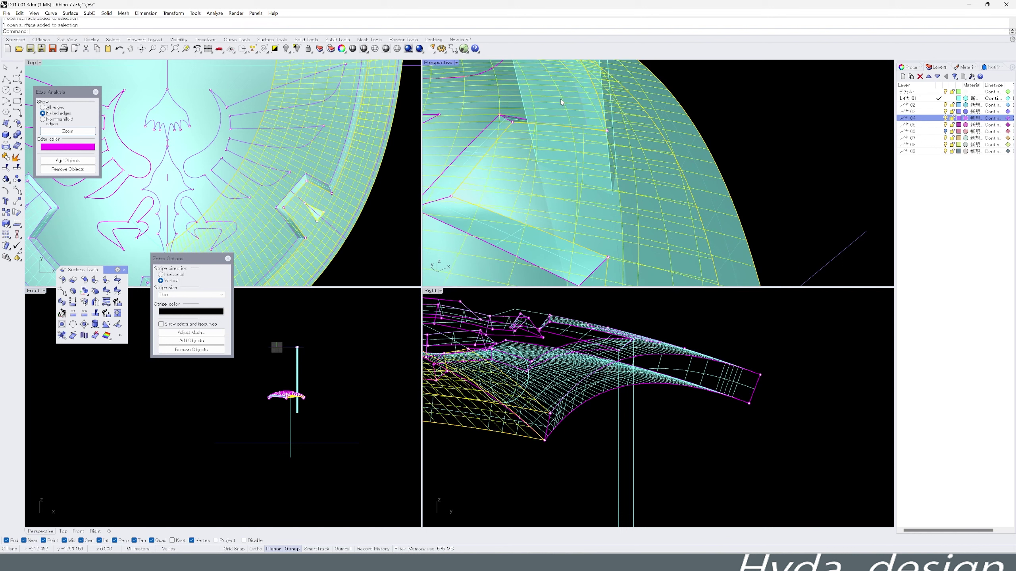
{"action": "middle_click", "coordinate": [560, 99]}
{"action": "left_click", "coordinate": [610, 98]}
{"action": "scroll", "coordinate": [640, 169], "scroll_direction": "up", "scroll_amount": 3}
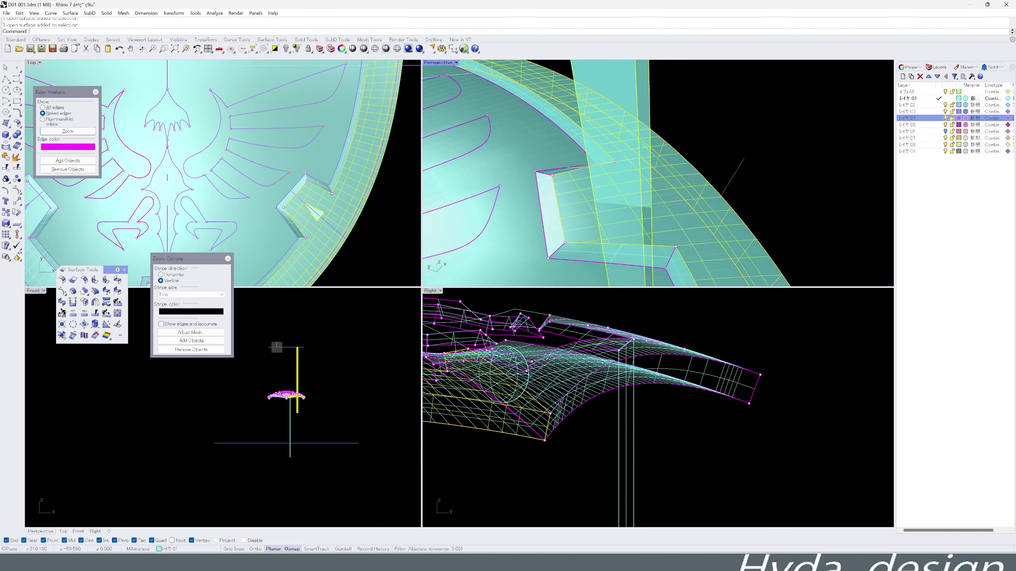
{"action": "scroll", "coordinate": [662, 116], "scroll_direction": "down", "scroll_amount": 3}
{"action": "scroll", "coordinate": [694, 203], "scroll_direction": "down", "scroll_amount": 3}
{"action": "middle_click", "coordinate": [676, 184]}
{"action": "left_click", "coordinate": [662, 177]}
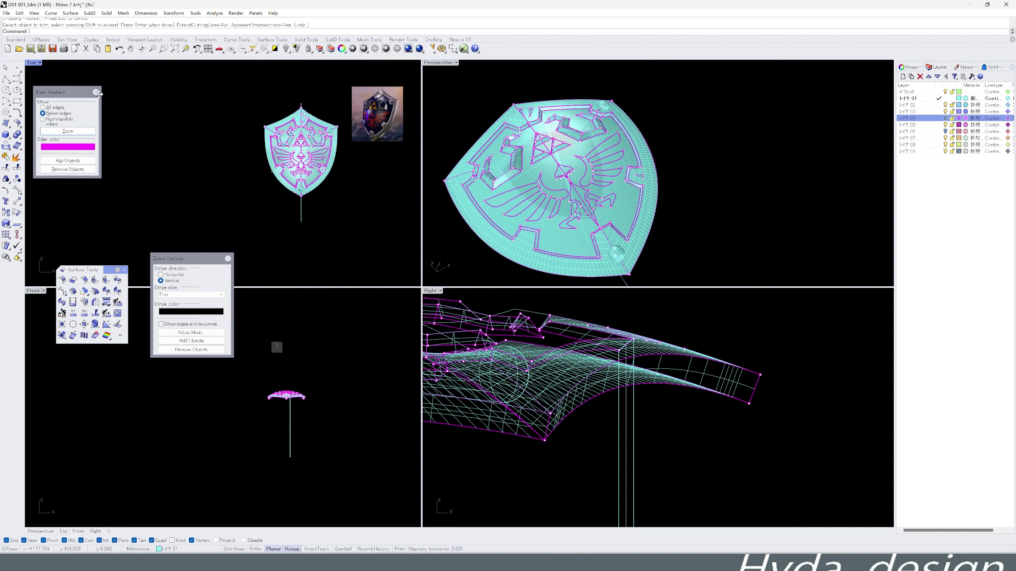
Close the edge display and delete everything on the shield's left half.
{"action": "left_click", "coordinate": [99, 94]}
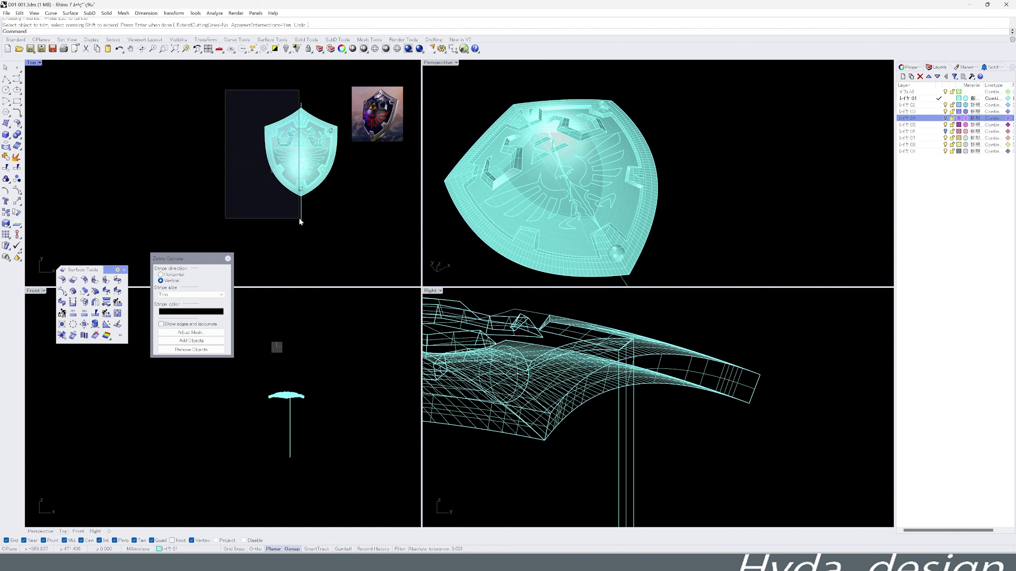
{"action": "left_click_drag", "start_coordinate": [226, 90], "coordinate": [299, 220]}
{"action": "scroll", "coordinate": [299, 219], "scroll_direction": "up", "scroll_amount": 5}
{"action": "key", "text": "Delete"}
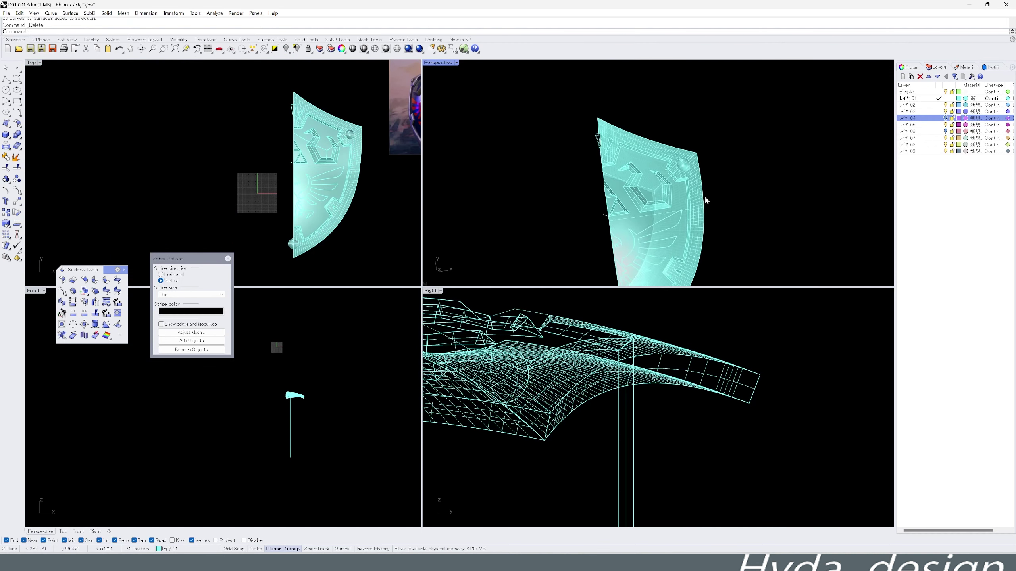
Move the remaining half shield onto layer 04.
{"action": "right_click_drag", "start_coordinate": [702, 202], "coordinate": [664, 136]}
{"action": "left_click", "coordinate": [331, 48]}
{"action": "double_click", "coordinate": [472, 286]}
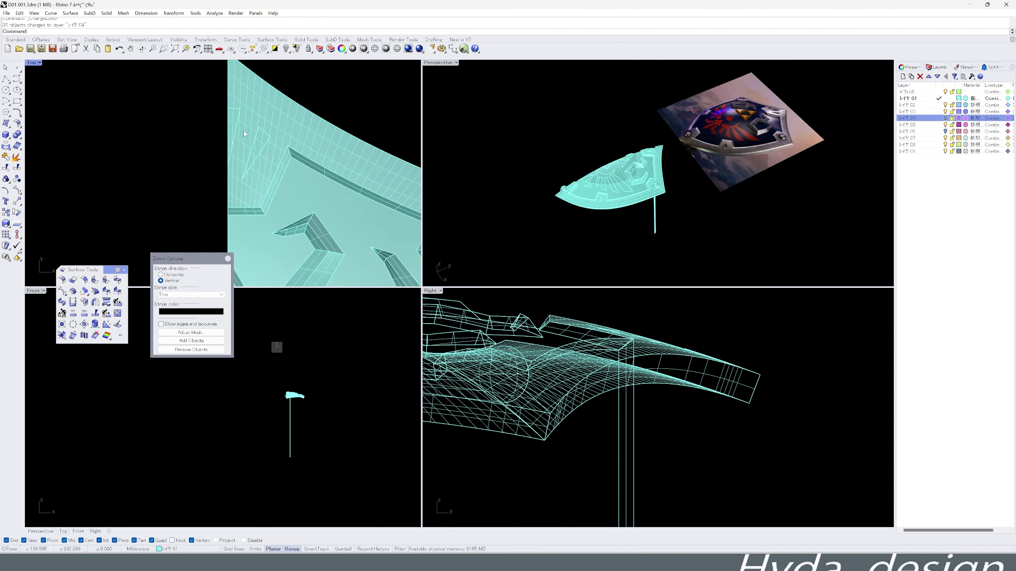
Duplicate the half shield's edges with DupEdge.
{"action": "middle_click", "coordinate": [302, 135]}
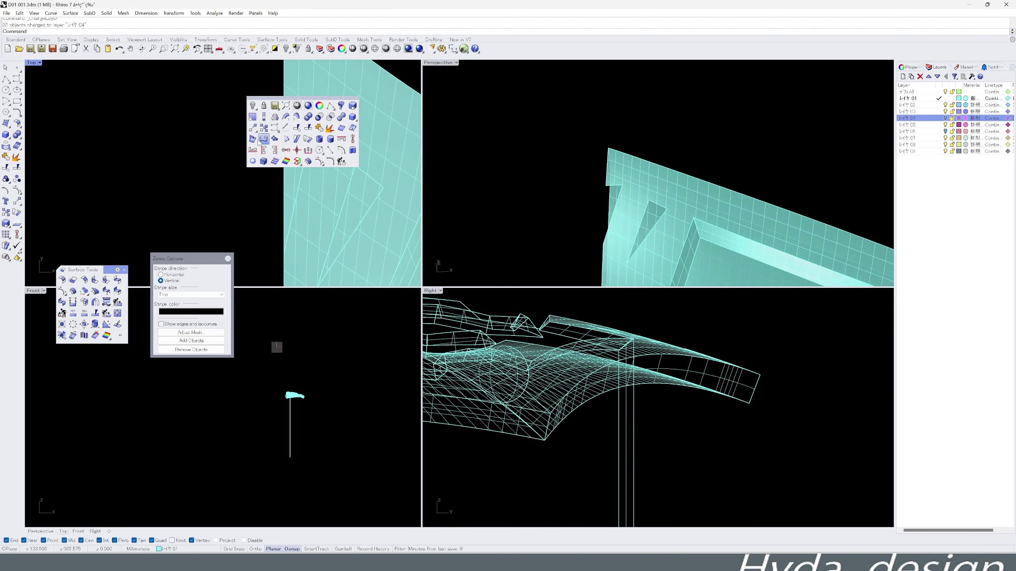
{"action": "left_click", "coordinate": [252, 107]}
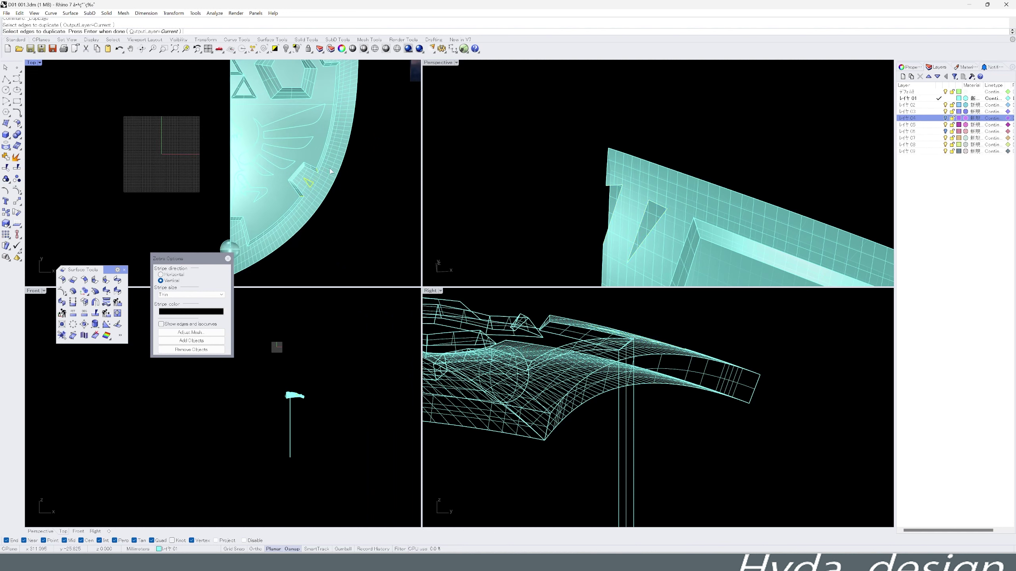
{"action": "key", "text": "Escape"}
{"action": "scroll", "coordinate": [359, 151], "scroll_direction": "down", "scroll_amount": 3}
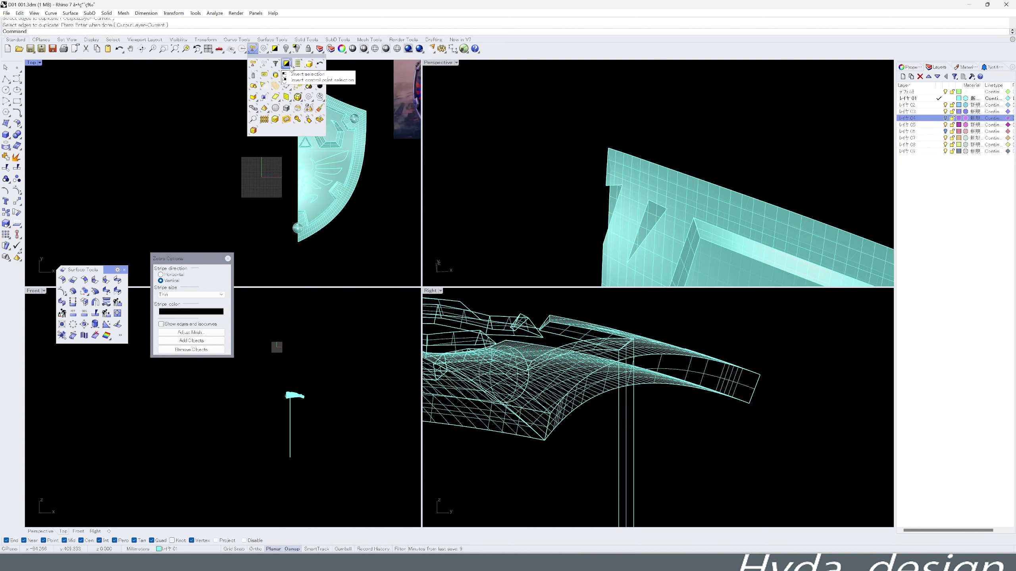
Lock the existing shield geometry.
{"action": "left_click", "coordinate": [297, 63]}
{"action": "left_click", "coordinate": [252, 49]}
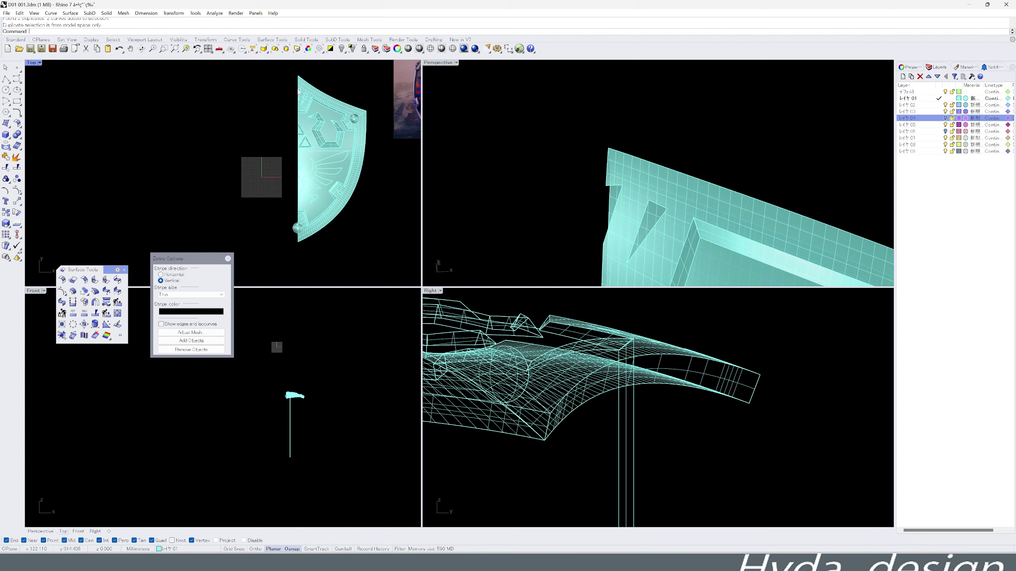
{"action": "left_click_drag", "start_coordinate": [270, 59], "coordinate": [287, 96]}
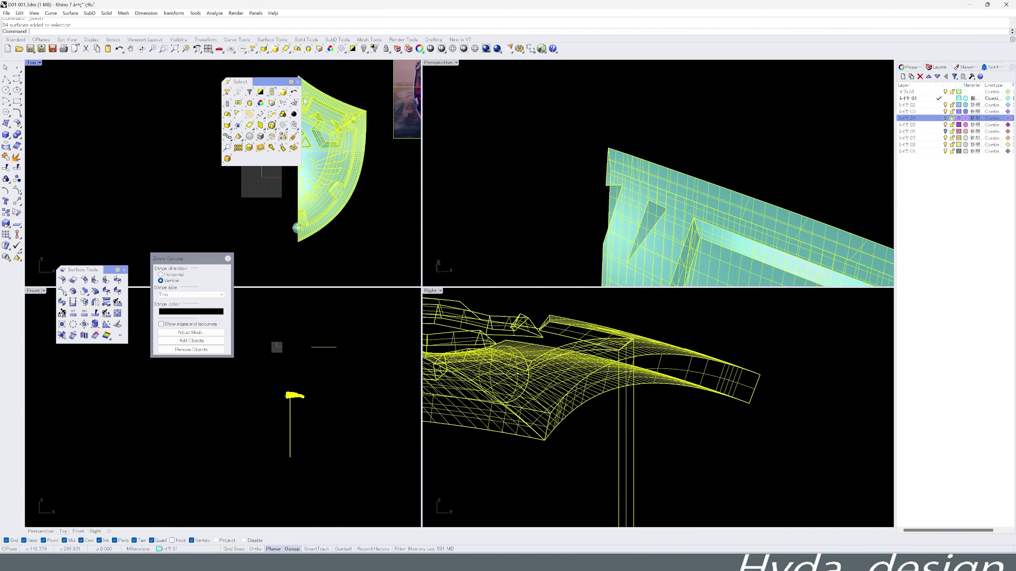
{"action": "scroll", "coordinate": [305, 132], "scroll_direction": "down", "scroll_amount": 2}
{"action": "left_click", "coordinate": [298, 82]}
{"action": "left_click", "coordinate": [386, 49]}
Draw two polylines from the notch to the rim as curves for the side walls.
{"action": "scroll", "coordinate": [544, 163], "scroll_direction": "down", "scroll_amount": 3}
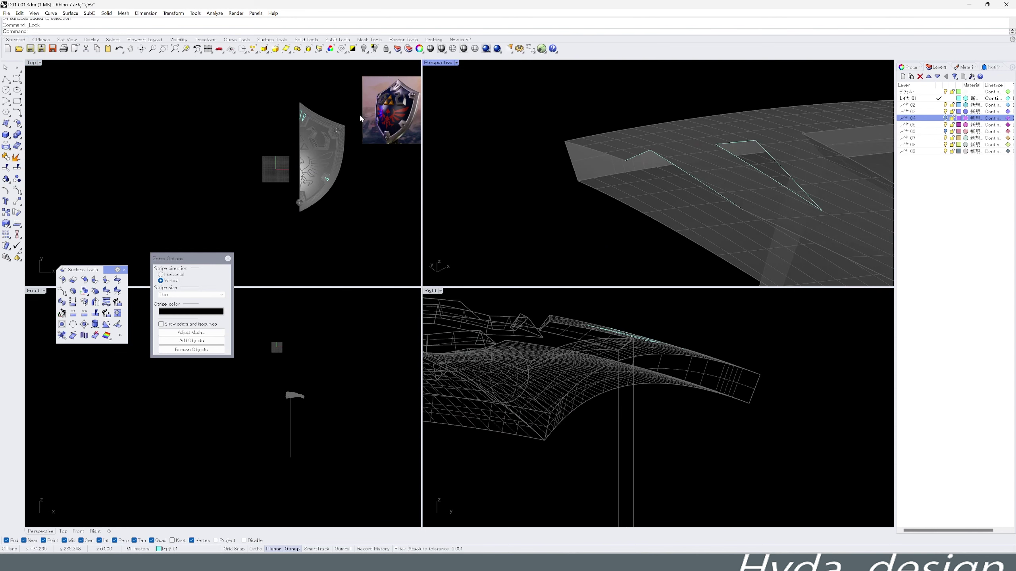
{"action": "scroll", "coordinate": [296, 132], "scroll_direction": "up", "scroll_amount": 3}
{"action": "middle_click", "coordinate": [276, 94]}
{"action": "left_click", "coordinate": [288, 111]}
{"action": "left_click", "coordinate": [317, 113]}
{"action": "scroll", "coordinate": [675, 359], "scroll_direction": "up", "scroll_amount": 3}
{"action": "left_click", "coordinate": [669, 354]}
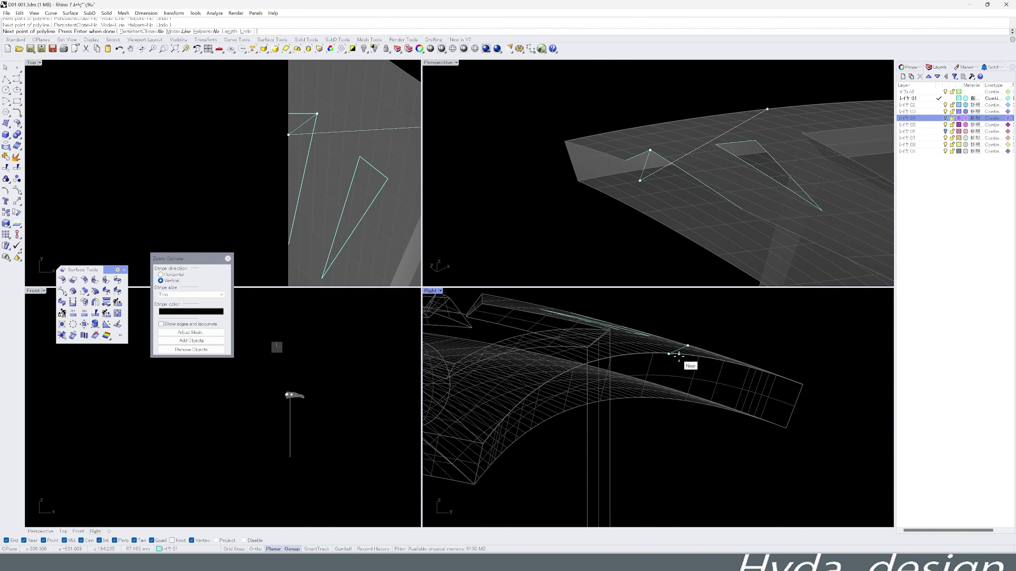
{"action": "left_click", "coordinate": [740, 209]}
{"action": "key", "text": "Return"}
{"action": "key", "text": "Return"}
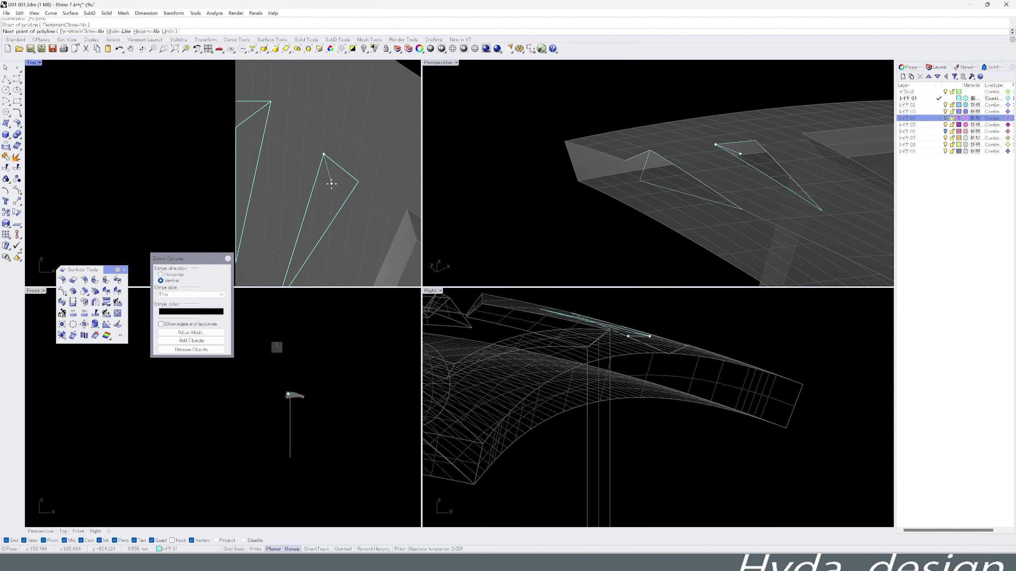
{"action": "scroll", "coordinate": [592, 344], "scroll_direction": "up", "scroll_amount": 1}
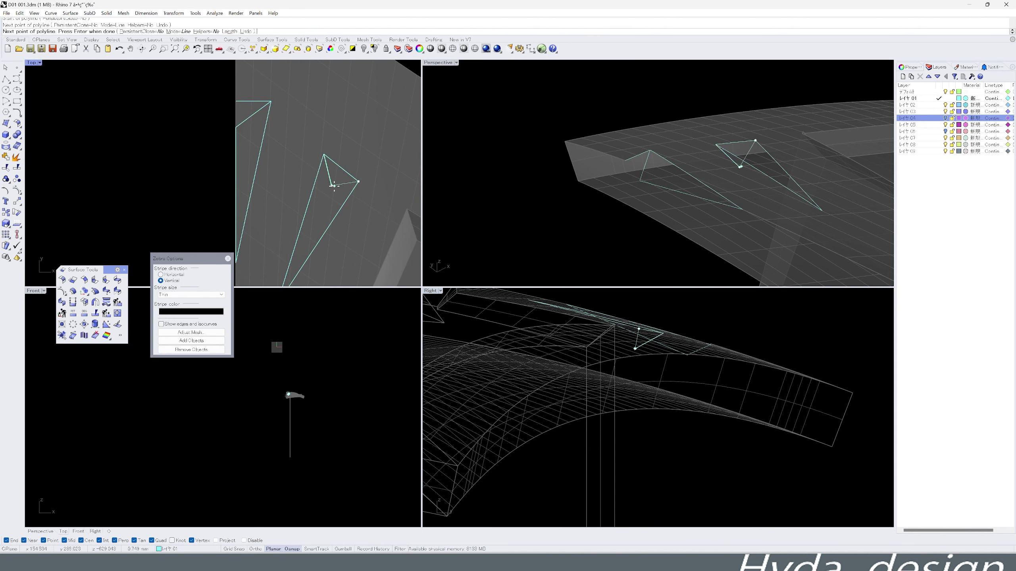
{"action": "key", "text": "Return"}
Create the first notch side wall with a two-rail sweep (Sweep2).
{"action": "scroll", "coordinate": [316, 228], "scroll_direction": "up", "scroll_amount": 3}
{"action": "right_click_drag", "start_coordinate": [640, 200], "coordinate": [695, 272]}
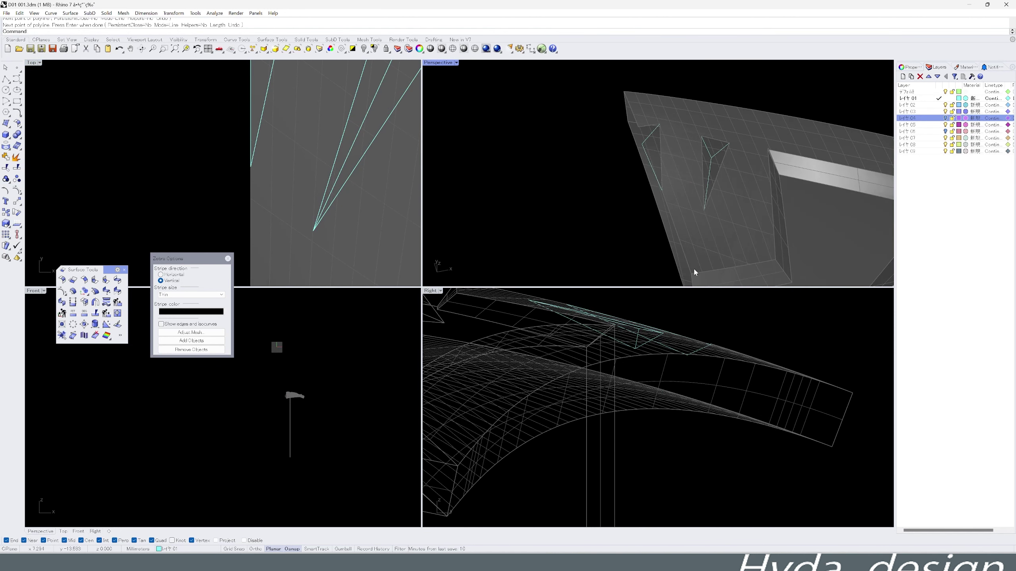
{"action": "scroll", "coordinate": [712, 208], "scroll_direction": "up", "scroll_amount": 3}
{"action": "middle_click", "coordinate": [735, 159]}
{"action": "left_click", "coordinate": [719, 140]}
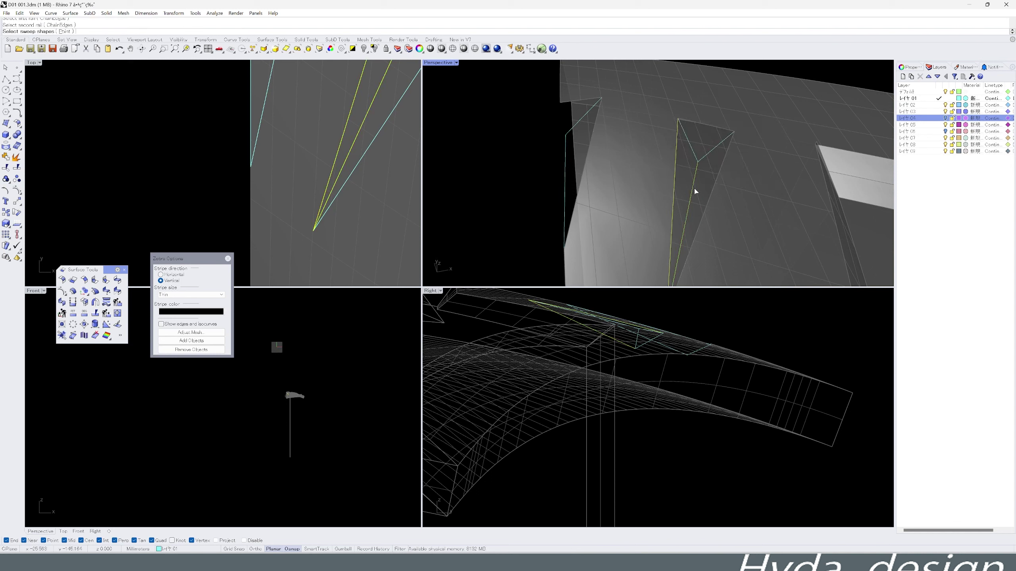
{"action": "left_click", "coordinate": [712, 153]}
{"action": "key", "text": "Return"}
{"action": "key", "text": "Return"}
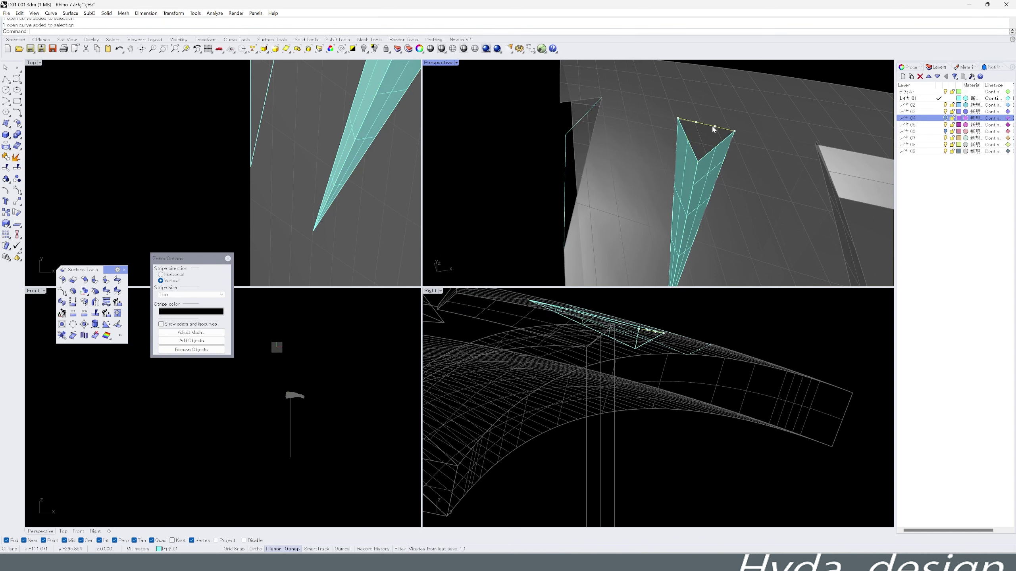
Create the second notch wall with another Sweep2 using the rail curves.
{"action": "scroll", "coordinate": [714, 129], "scroll_direction": "up", "scroll_amount": 3}
{"action": "middle_click", "coordinate": [714, 129]}
{"action": "left_click", "coordinate": [698, 120]}
{"action": "left_click", "coordinate": [659, 146]}
{"action": "left_click", "coordinate": [727, 204]}
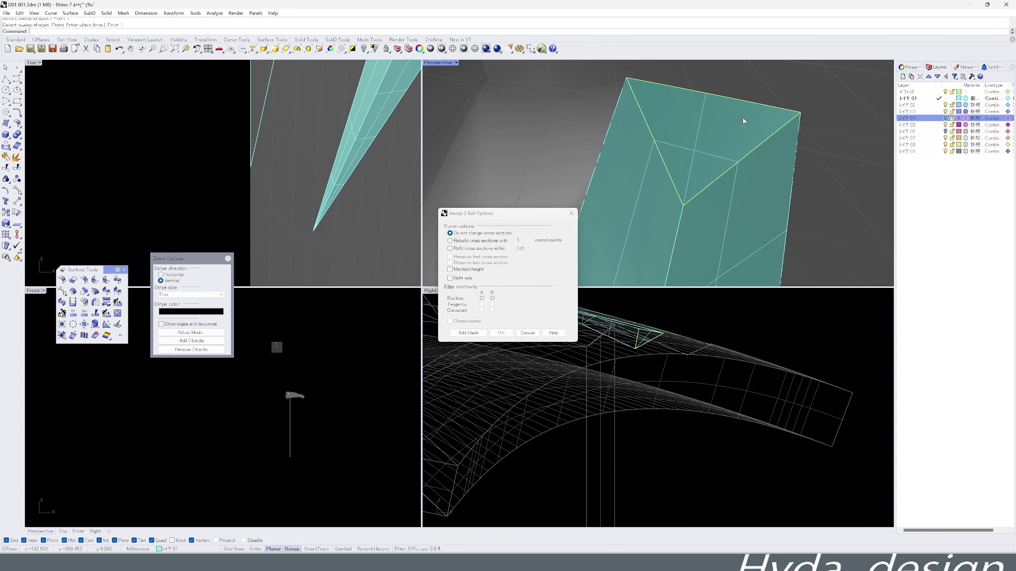
{"action": "key", "text": "Return"}
{"action": "left_click", "coordinate": [682, 149]}
Draw another notch polyline and use it as the first rail of a new Sweep2.
{"action": "key", "text": "Return"}
{"action": "scroll", "coordinate": [631, 119], "scroll_direction": "up", "scroll_amount": 3}
{"action": "middle_click", "coordinate": [608, 74]}
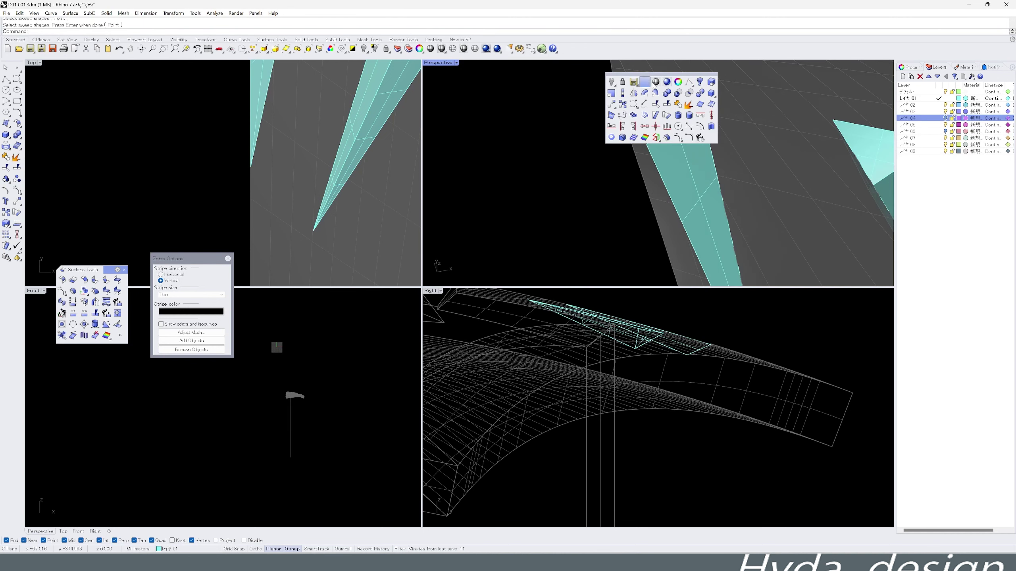
{"action": "left_click", "coordinate": [624, 86]}
{"action": "left_click", "coordinate": [637, 97]}
{"action": "middle_click", "coordinate": [627, 150]}
{"action": "left_click", "coordinate": [612, 141]}
{"action": "left_click", "coordinate": [641, 120]}
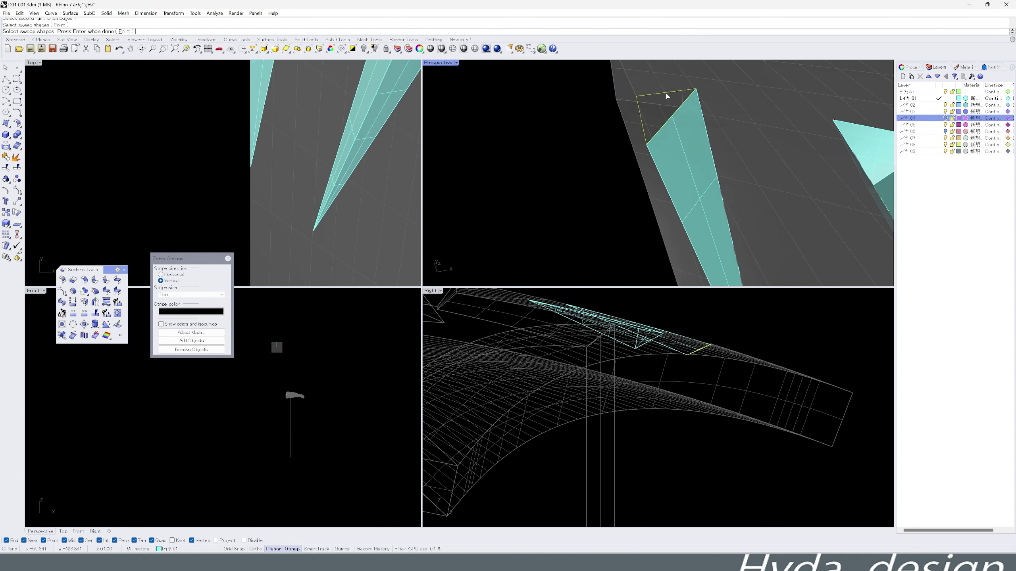
{"action": "scroll", "coordinate": [667, 96], "scroll_direction": "down", "scroll_amount": 5}
{"action": "scroll", "coordinate": [278, 146], "scroll_direction": "down", "scroll_amount": 5}
Draw a polyline through the corners and interior of the triangular notch.
{"action": "middle_click", "coordinate": [256, 149]}
{"action": "left_click", "coordinate": [261, 154]}
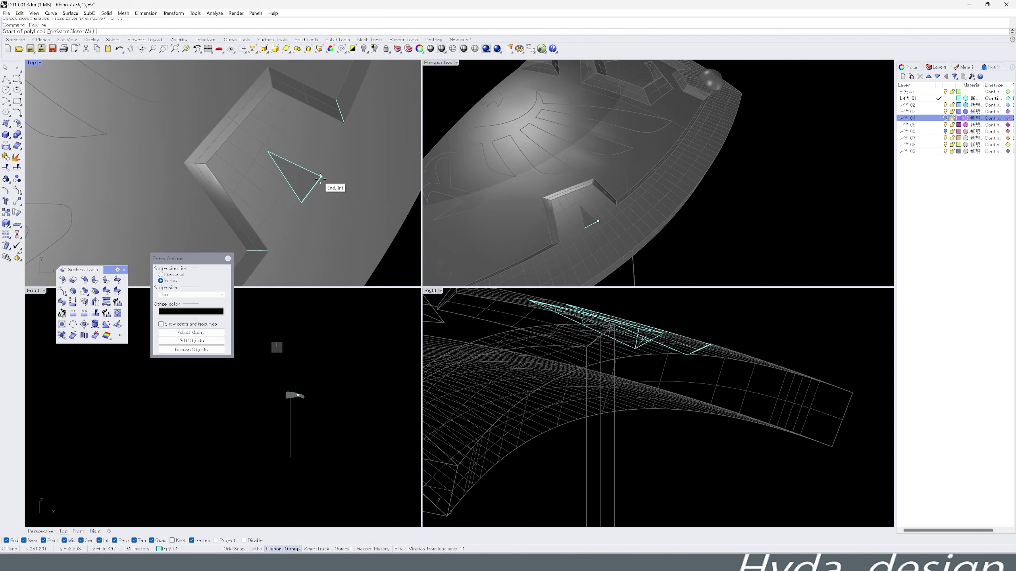
{"action": "left_click", "coordinate": [321, 177]}
{"action": "scroll", "coordinate": [320, 177], "scroll_direction": "up", "scroll_amount": 3}
{"action": "left_click", "coordinate": [284, 187]}
{"action": "scroll", "coordinate": [640, 376], "scroll_direction": "down", "scroll_amount": 2}
{"action": "scroll", "coordinate": [638, 376], "scroll_direction": "up", "scroll_amount": 5}
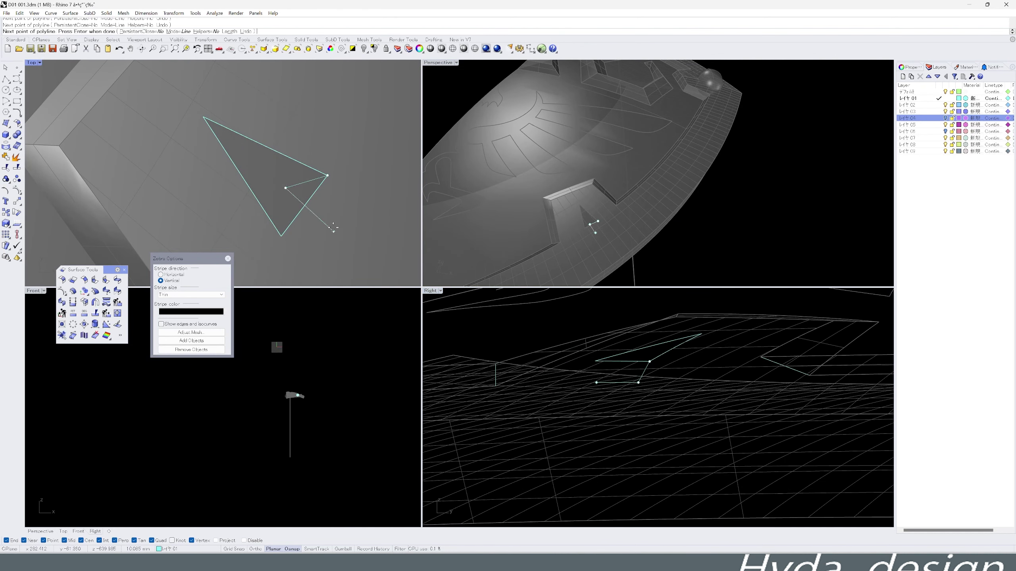
{"action": "left_click", "coordinate": [199, 117]}
{"action": "scroll", "coordinate": [616, 227], "scroll_direction": "up", "scroll_amount": 5}
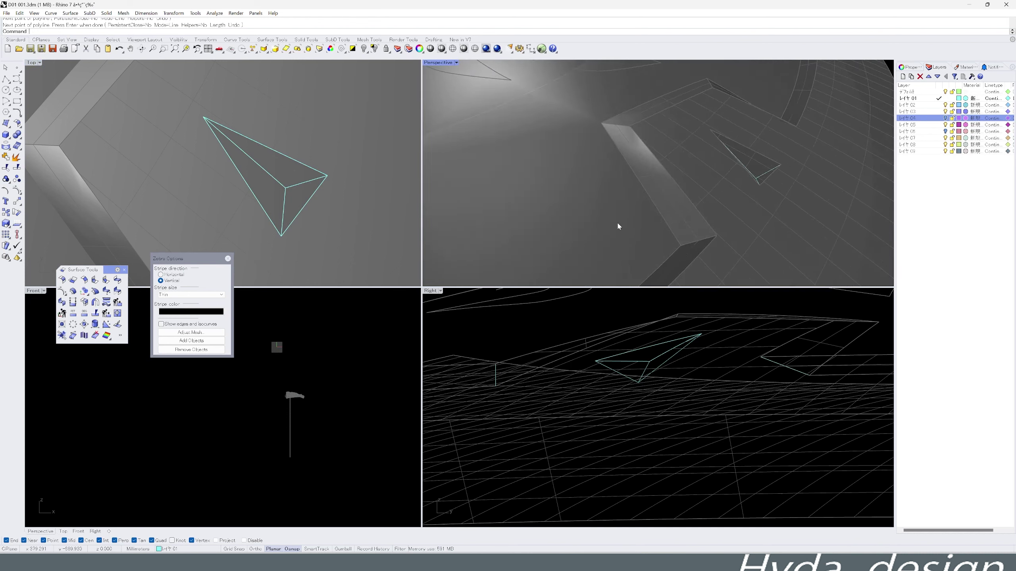
Sweep1 along the triangle edge to form the recess wall, then join everything.
{"action": "middle_click", "coordinate": [619, 192]}
{"action": "left_click", "coordinate": [640, 216]}
{"action": "left_click", "coordinate": [610, 146]}
{"action": "key", "text": "Return"}
{"action": "key", "text": "Return"}
{"action": "left_click", "coordinate": [272, 176]}
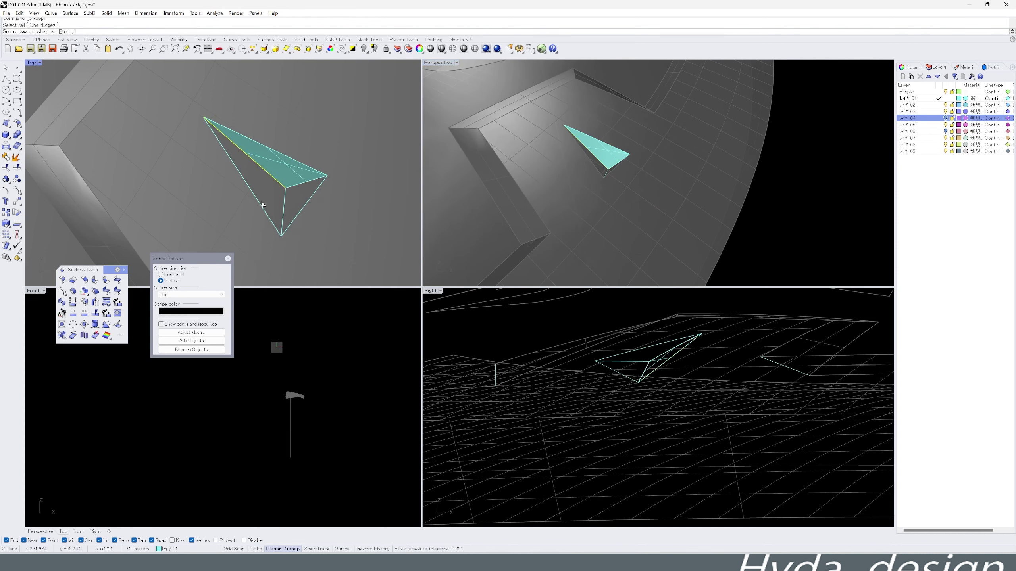
{"action": "left_click", "coordinate": [285, 208]}
{"action": "key", "text": "Return"}
{"action": "key", "text": "Return"}
{"action": "key", "text": "ctrl+a"}
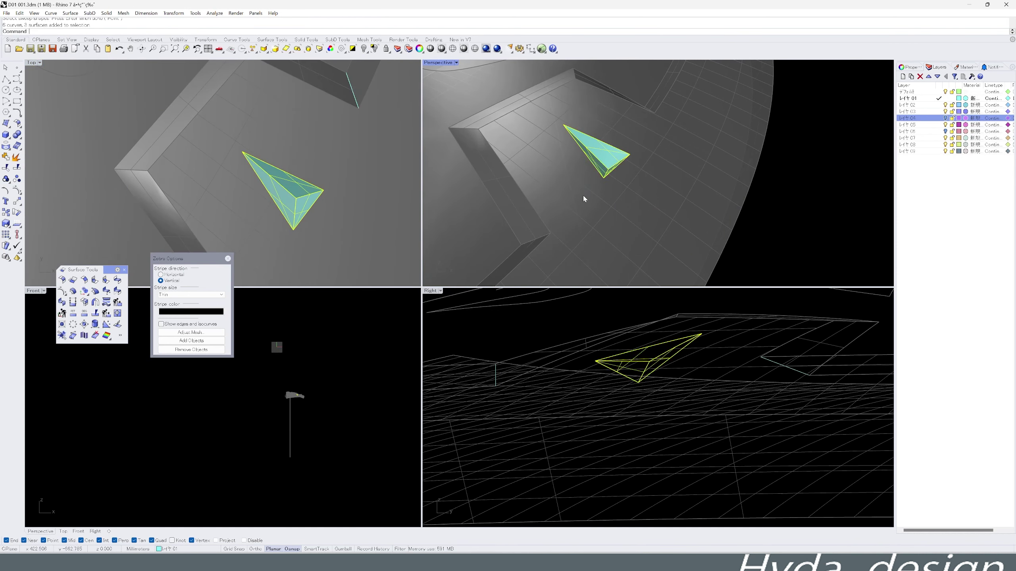
{"action": "left_click", "coordinate": [599, 192]}
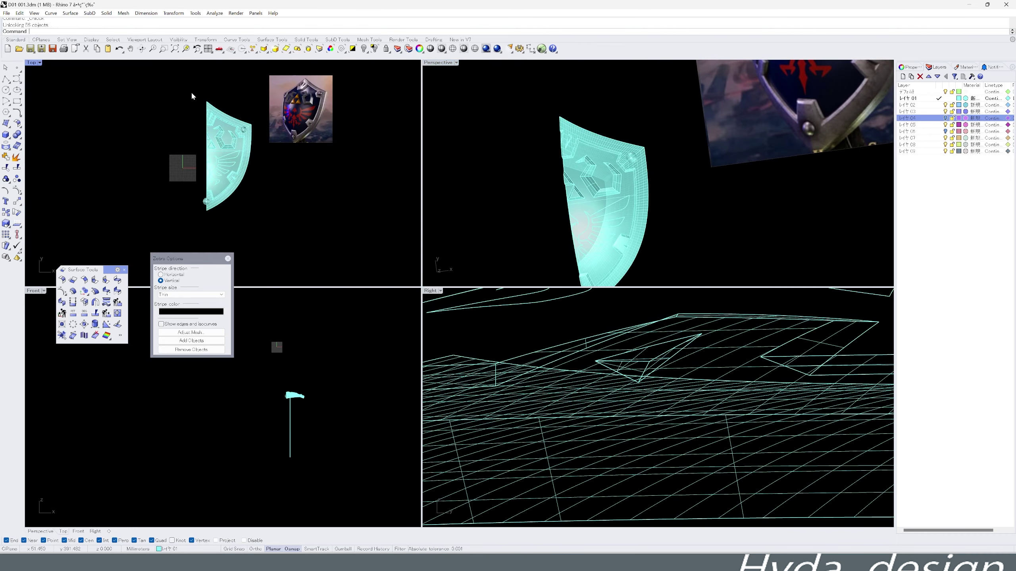
Mirror the window-selected half shield across its centreline.
{"action": "left_click_drag", "start_coordinate": [204, 88], "coordinate": [279, 227]}
{"action": "middle_click", "coordinate": [278, 227]}
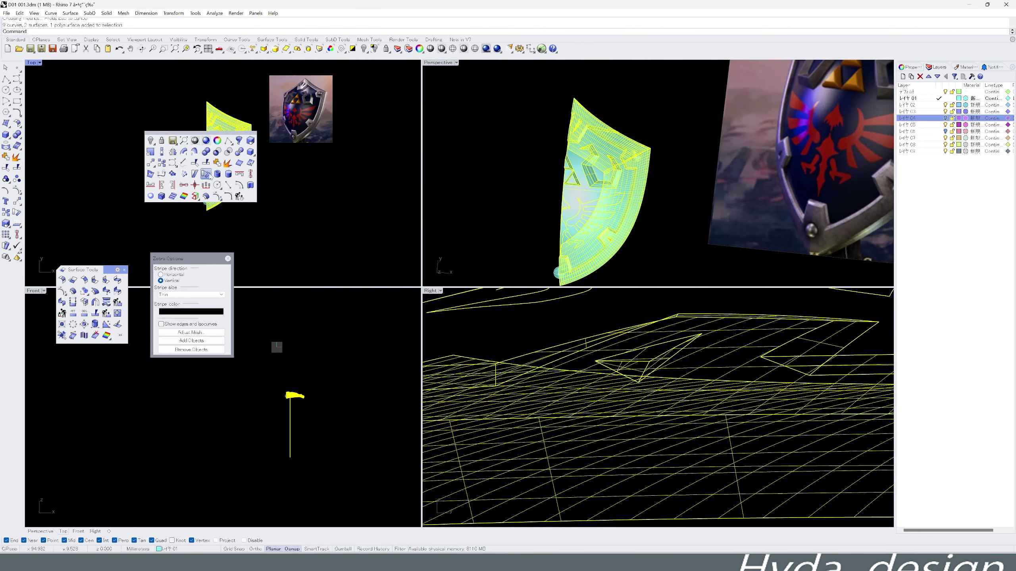
{"action": "left_click", "coordinate": [206, 202]}
{"action": "left_click", "coordinate": [208, 154]}
{"action": "key", "text": "ctrl+a"}
Maximize the Perspective view and delete the two stray vertical surfaces below the shield.
{"action": "middle_click", "coordinate": [343, 236]}
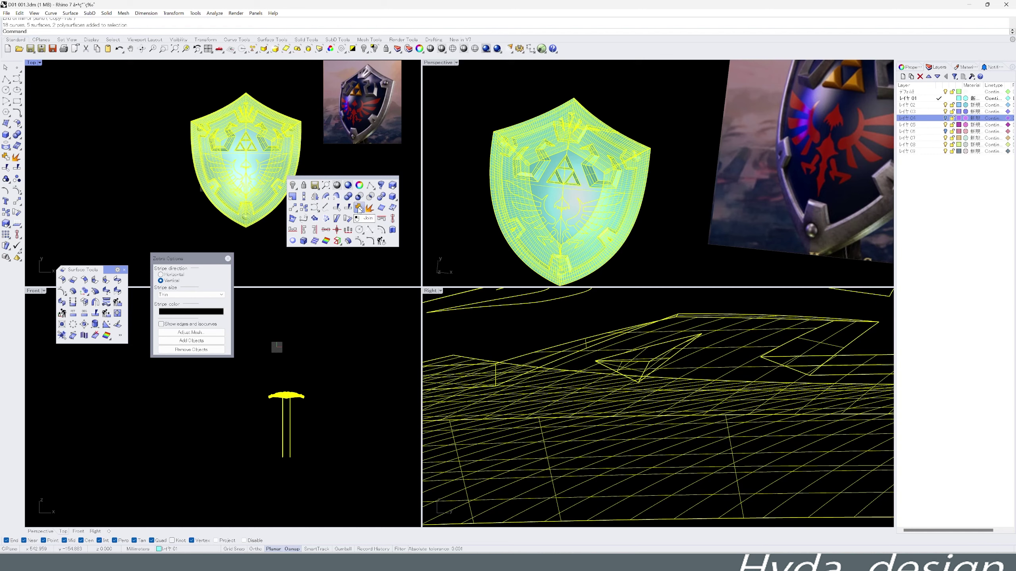
{"action": "left_click", "coordinate": [671, 160]}
{"action": "right_click_drag", "start_coordinate": [671, 161], "coordinate": [627, 165]}
{"action": "key", "text": "ctrl+m"}
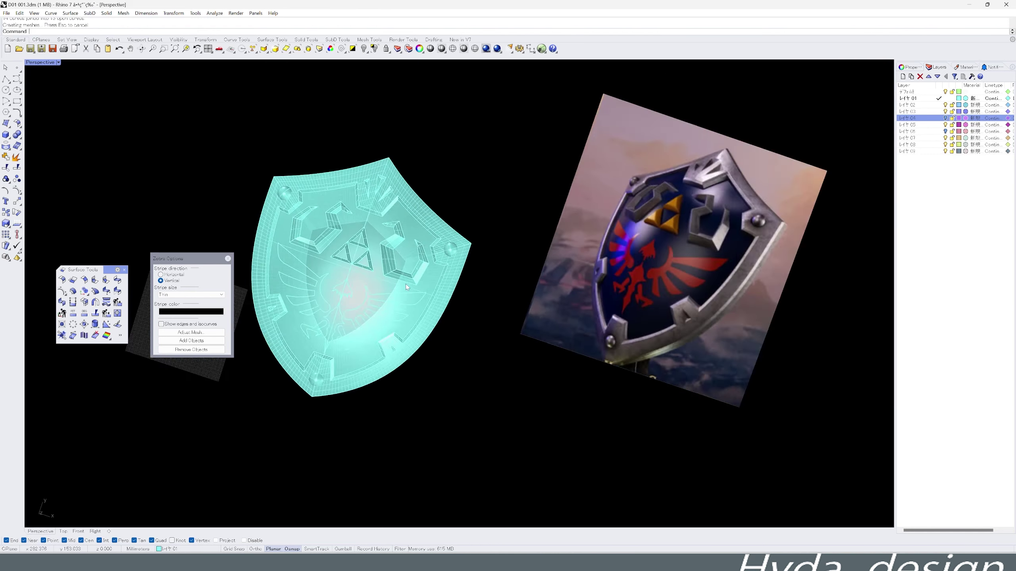
{"action": "scroll", "coordinate": [405, 284], "scroll_direction": "down", "scroll_amount": 5}
{"action": "left_click_drag", "start_coordinate": [460, 233], "coordinate": [406, 295]}
{"action": "key", "text": "Delete"}
{"action": "scroll", "coordinate": [499, 306], "scroll_direction": "up", "scroll_amount": 5}
{"action": "scroll", "coordinate": [399, 150], "scroll_direction": "down", "scroll_amount": 2}
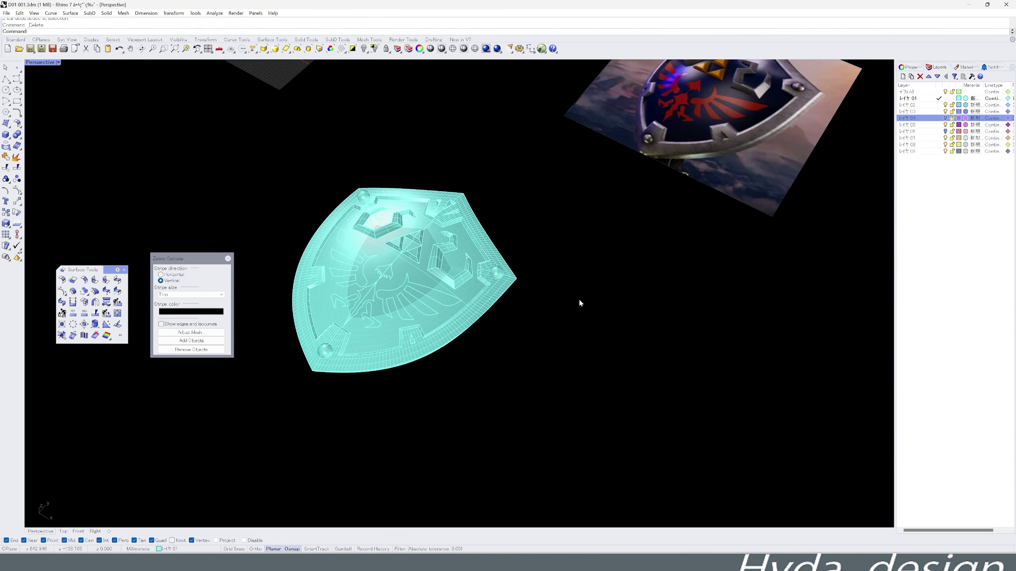
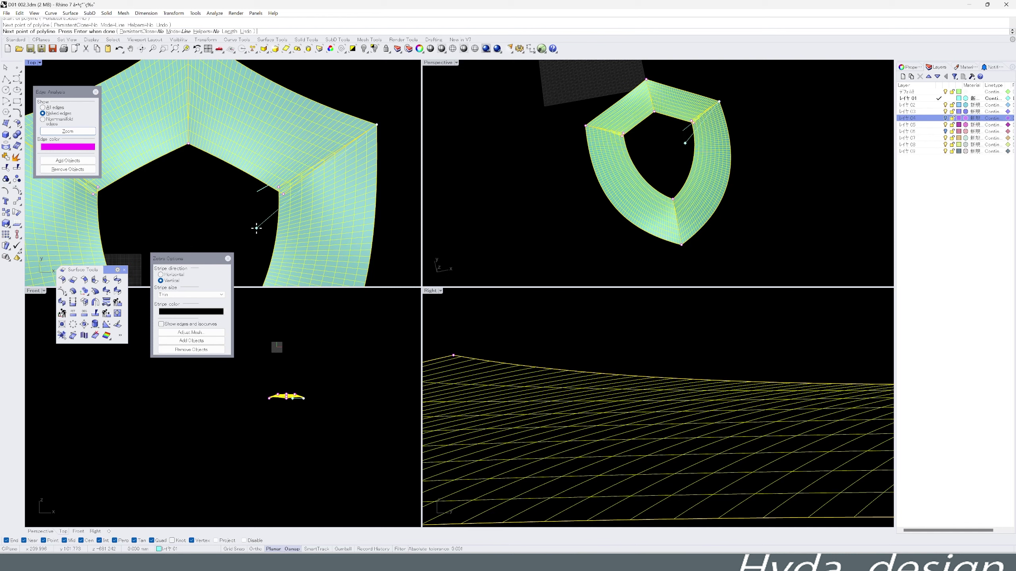
Delete the two unwanted surfaces and mirror the remaining half rim into a full rim.
{"action": "scroll", "coordinate": [264, 193], "scroll_direction": "down", "scroll_amount": 3}
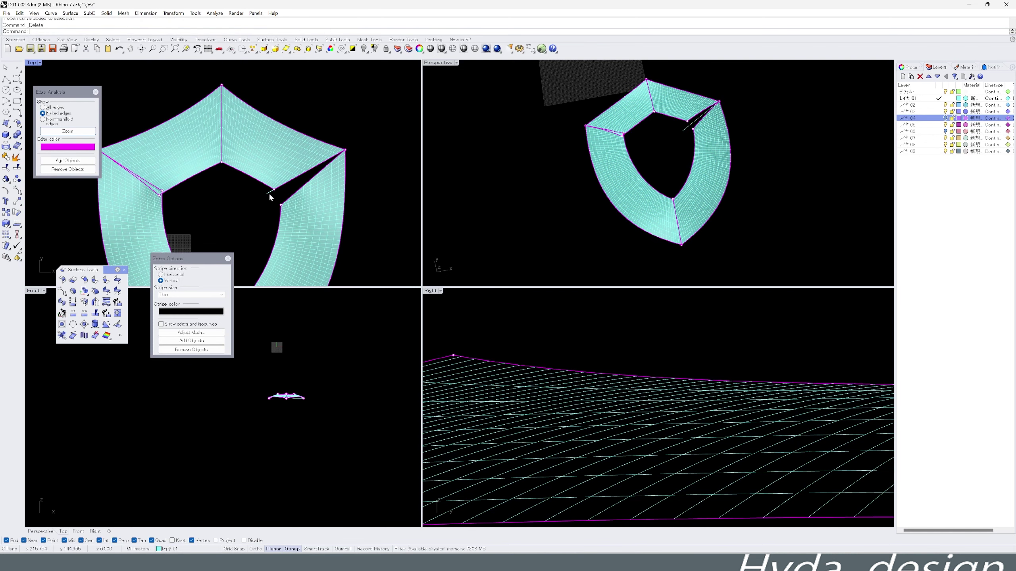
{"action": "left_click_drag", "start_coordinate": [268, 193], "coordinate": [238, 215]}
{"action": "key", "text": "Delete"}
{"action": "scroll", "coordinate": [238, 215], "scroll_direction": "down", "scroll_amount": 2}
{"action": "key", "text": "ctrl+a"}
{"action": "middle_click", "coordinate": [237, 216]}
{"action": "left_click", "coordinate": [232, 197]}
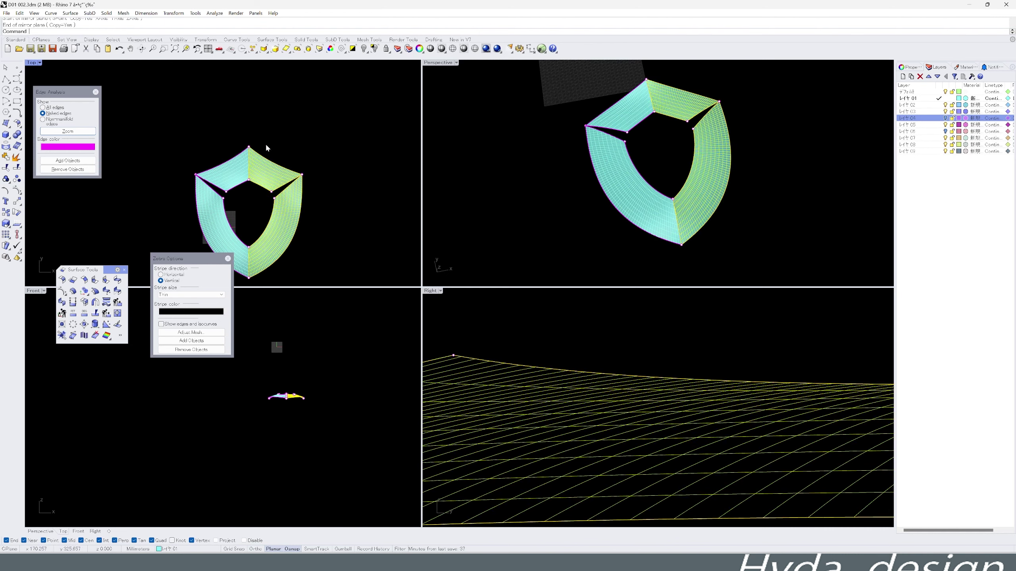
Sweep2 across the top gap, join the rim surfaces, and unhide all hidden geometry.
{"action": "scroll", "coordinate": [692, 145], "scroll_direction": "up", "scroll_amount": 5}
{"action": "key", "text": "Return"}
{"action": "left_click", "coordinate": [738, 165]}
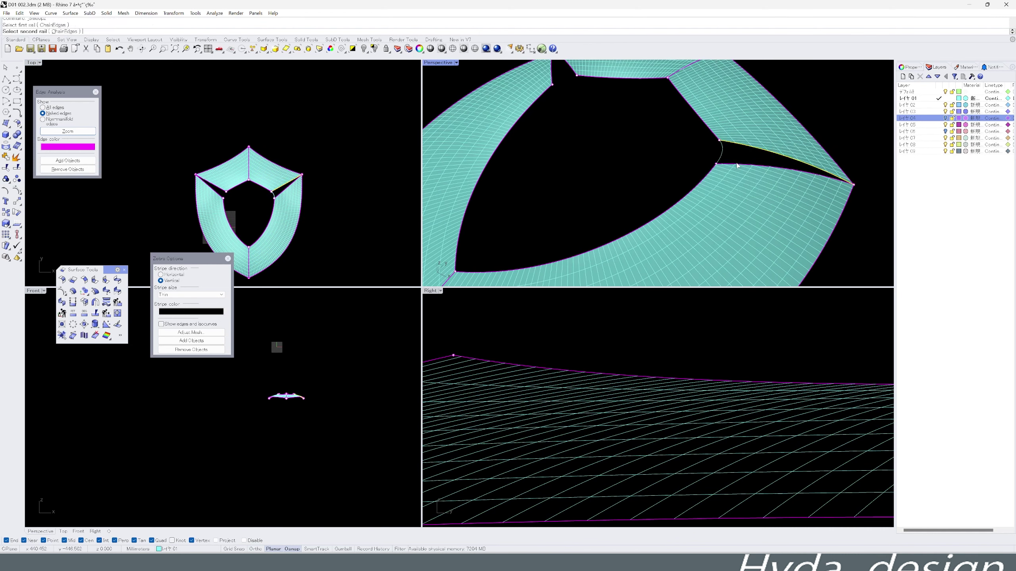
{"action": "left_click", "coordinate": [743, 186]}
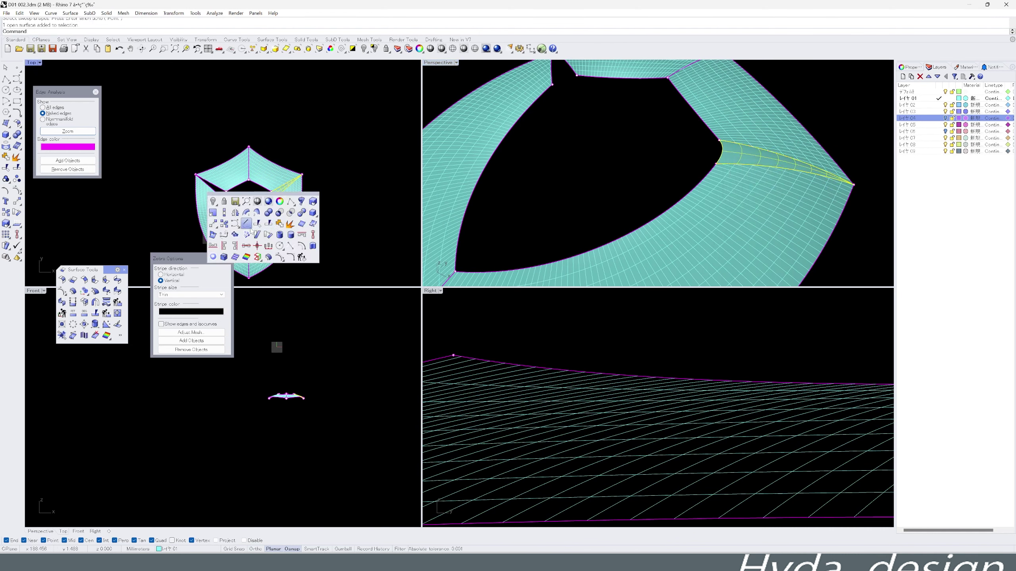
{"action": "middle_click", "coordinate": [260, 143]}
{"action": "right_click", "coordinate": [364, 48]}
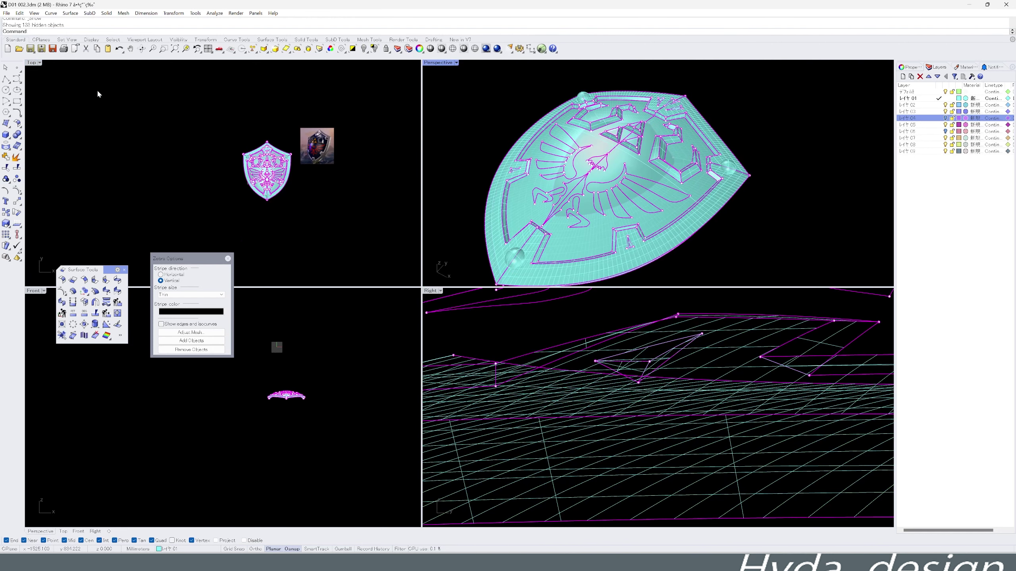
Orbit close to the rim and extract an isocurve from the rim surface.
{"action": "key", "text": "Escape"}
{"action": "right_click_drag", "start_coordinate": [592, 240], "coordinate": [604, 261]}
{"action": "left_click_drag", "start_coordinate": [422, 287], "coordinate": [369, 360]}
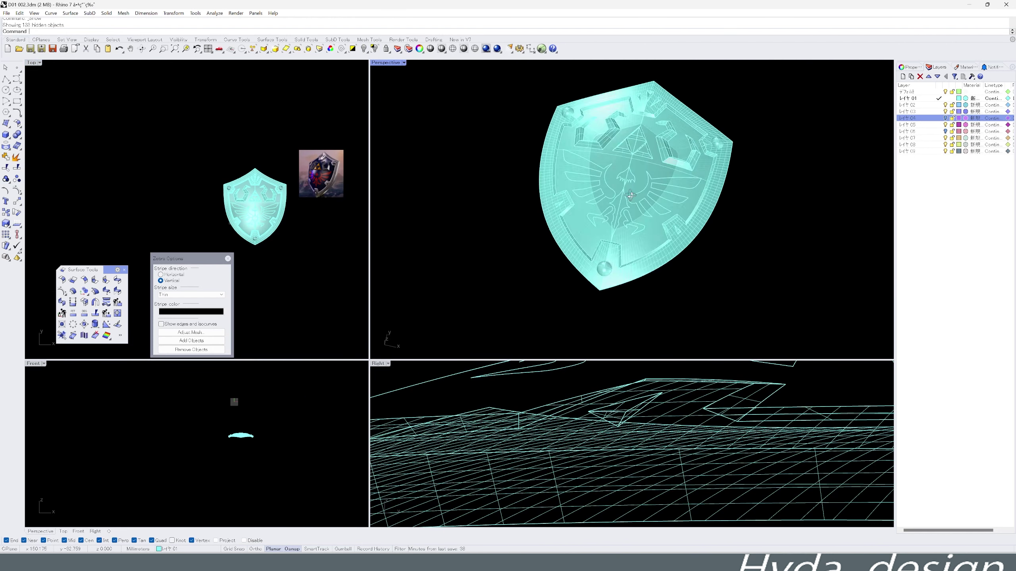
{"action": "right_click_drag", "start_coordinate": [519, 200], "coordinate": [490, 218]}
{"action": "left_click", "coordinate": [613, 222]}
{"action": "left_click", "coordinate": [543, 239]}
{"action": "scroll", "coordinate": [477, 232], "scroll_direction": "up", "scroll_amount": 3}
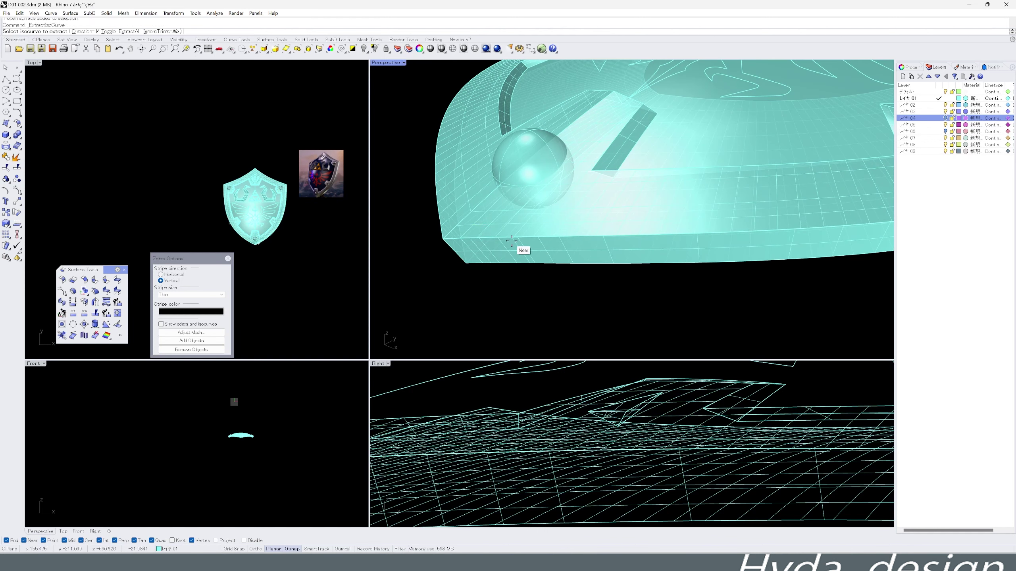
{"action": "key", "text": "Return"}
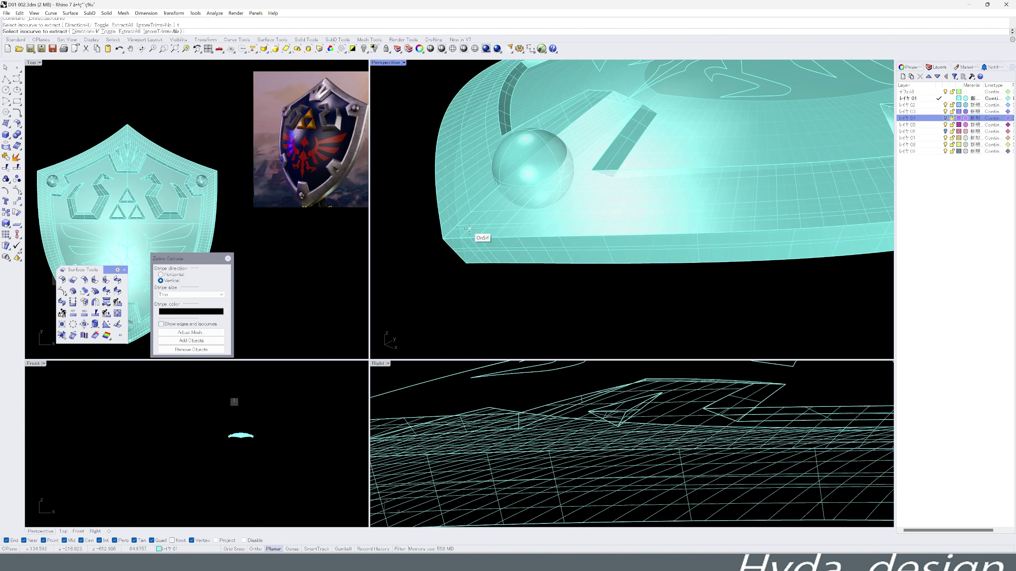
Extract a second isocurve and delete the unwanted extracted curve.
{"action": "scroll", "coordinate": [469, 228], "scroll_direction": "up", "scroll_amount": 3}
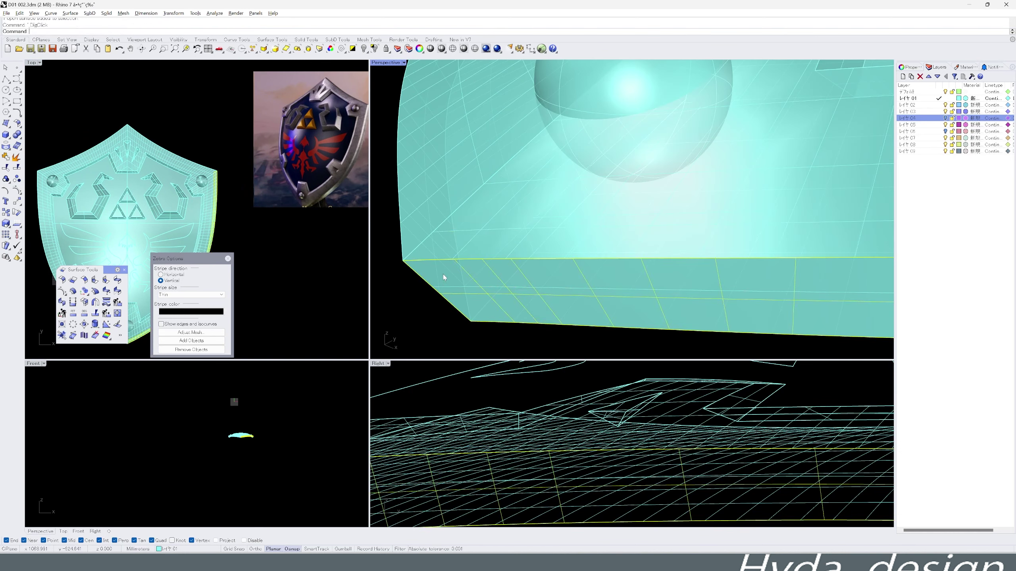
{"action": "key", "text": "Return"}
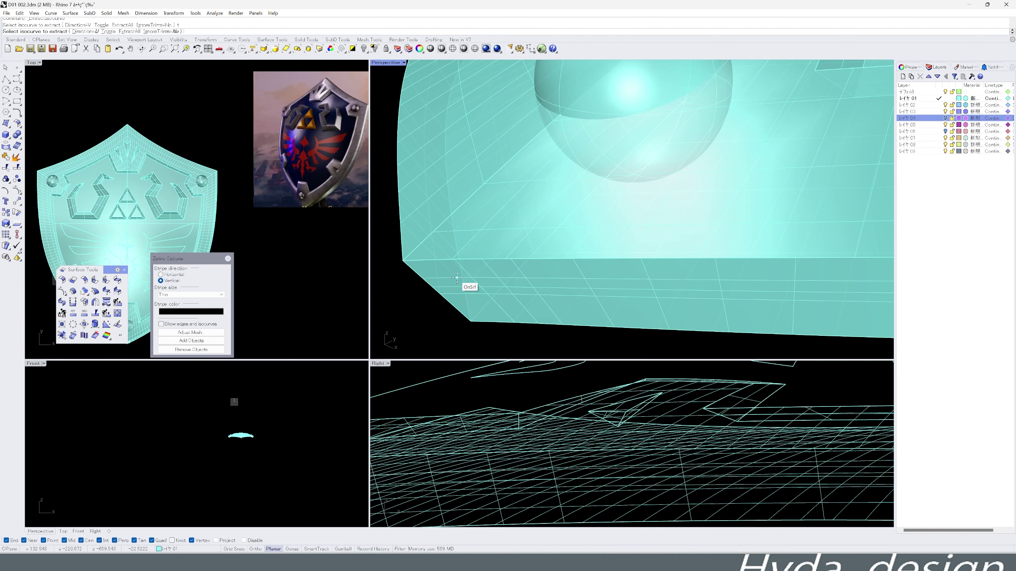
{"action": "scroll", "coordinate": [457, 278], "scroll_direction": "down", "scroll_amount": 5}
{"action": "scroll", "coordinate": [469, 252], "scroll_direction": "up", "scroll_amount": 5}
{"action": "key", "text": "Delete"}
{"action": "scroll", "coordinate": [472, 254], "scroll_direction": "down", "scroll_amount": 5}
{"action": "scroll", "coordinate": [480, 255], "scroll_direction": "up", "scroll_amount": 3}
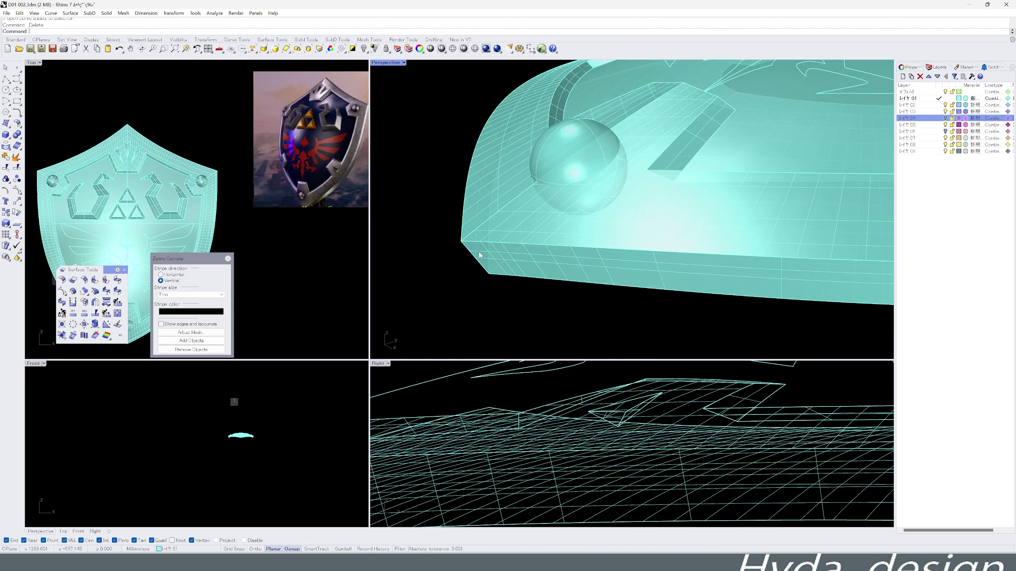
Trim the rim's outer edge with the extracted curves.
{"action": "middle_click", "coordinate": [480, 255]}
{"action": "left_click", "coordinate": [462, 248]}
{"action": "scroll", "coordinate": [461, 248], "scroll_direction": "down", "scroll_amount": 3}
{"action": "scroll", "coordinate": [502, 243], "scroll_direction": "up", "scroll_amount": 3}
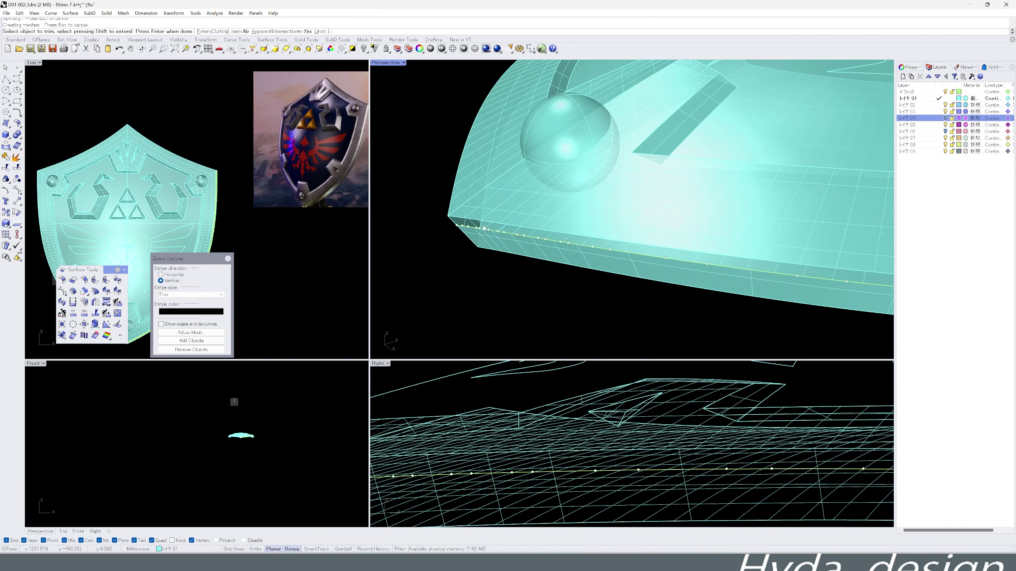
{"action": "scroll", "coordinate": [454, 207], "scroll_direction": "up", "scroll_amount": 3}
{"action": "scroll", "coordinate": [455, 224], "scroll_direction": "down", "scroll_amount": 3}
{"action": "scroll", "coordinate": [486, 206], "scroll_direction": "up", "scroll_amount": 3}
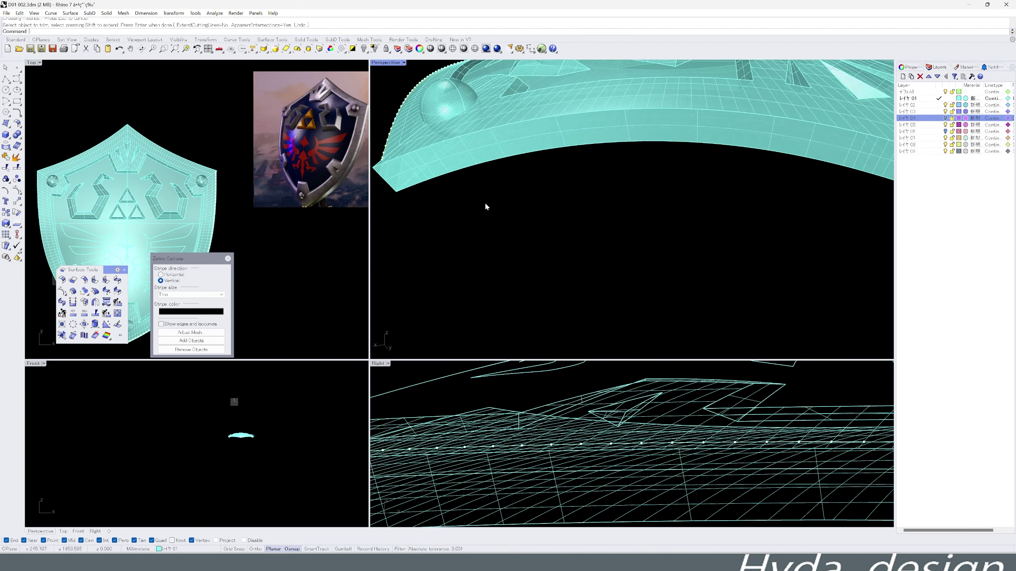
{"action": "scroll", "coordinate": [485, 207], "scroll_direction": "up", "scroll_amount": 2}
{"action": "left_click", "coordinate": [474, 50]}
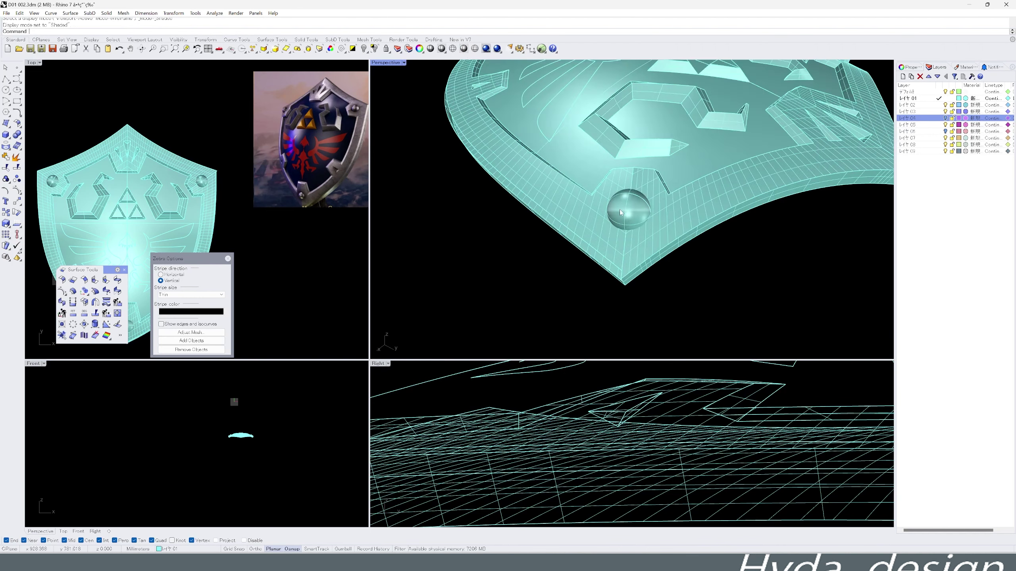
{"action": "scroll", "coordinate": [544, 248], "scroll_direction": "up", "scroll_amount": 5}
Trim the selected rim surface to open a gap near its corner.
{"action": "left_click", "coordinate": [544, 248]}
{"action": "middle_click", "coordinate": [469, 260]}
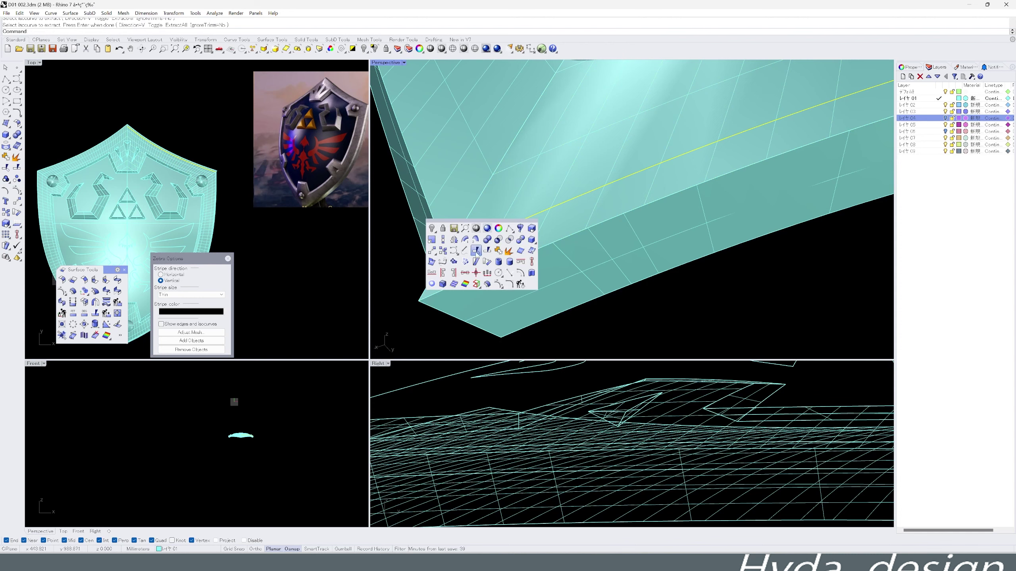
{"action": "left_click", "coordinate": [448, 240]}
{"action": "scroll", "coordinate": [617, 182], "scroll_direction": "down", "scroll_amount": 5}
{"action": "scroll", "coordinate": [617, 182], "scroll_direction": "up", "scroll_amount": 4}
Extract isocurves in the toggled direction, then select all curves with SelCrv and clear the selection.
{"action": "middle_click", "coordinate": [542, 204]}
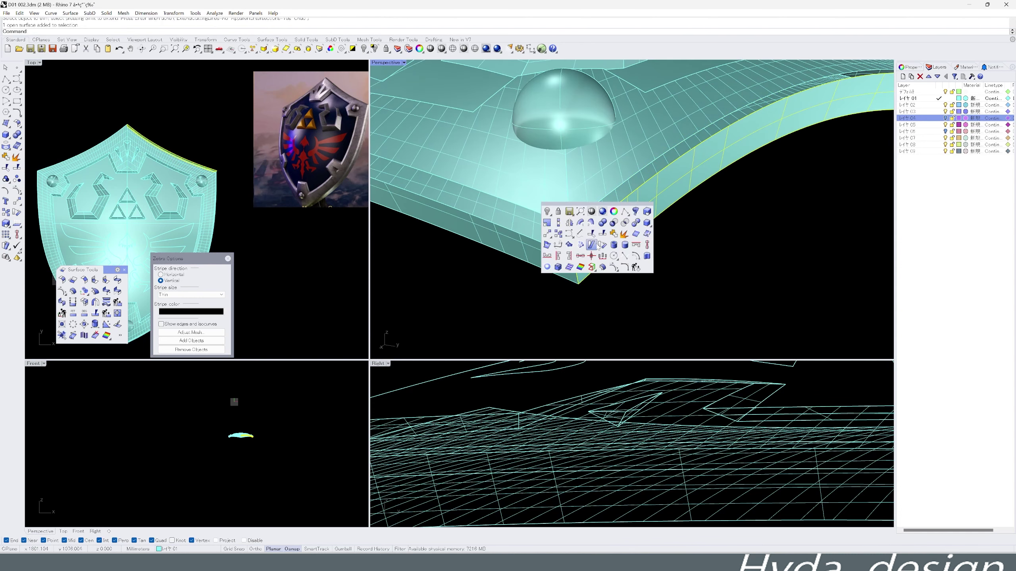
{"action": "left_click", "coordinate": [594, 245]}
{"action": "type", "text": "t"}
{"action": "key", "text": "Return"}
{"action": "middle_click", "coordinate": [574, 254]}
{"action": "left_click", "coordinate": [588, 224]}
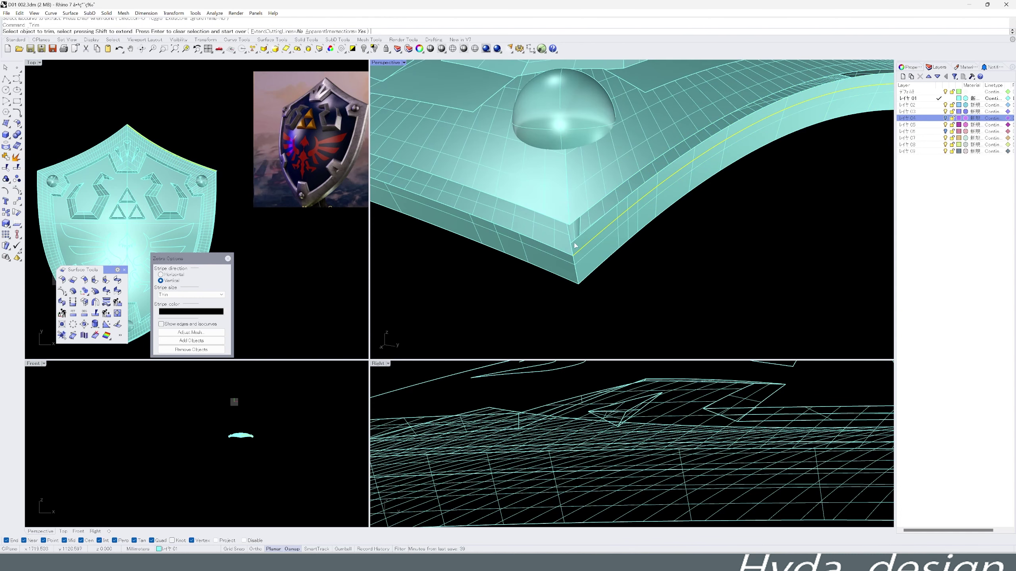
{"action": "scroll", "coordinate": [640, 200], "scroll_direction": "down", "scroll_amount": 3}
{"action": "scroll", "coordinate": [640, 200], "scroll_direction": "down", "scroll_amount": 2}
{"action": "key", "text": "Escape"}
Blend a curve across the first corner gap in the rim.
{"action": "scroll", "coordinate": [640, 200], "scroll_direction": "up", "scroll_amount": 5}
{"action": "middle_click", "coordinate": [504, 195]}
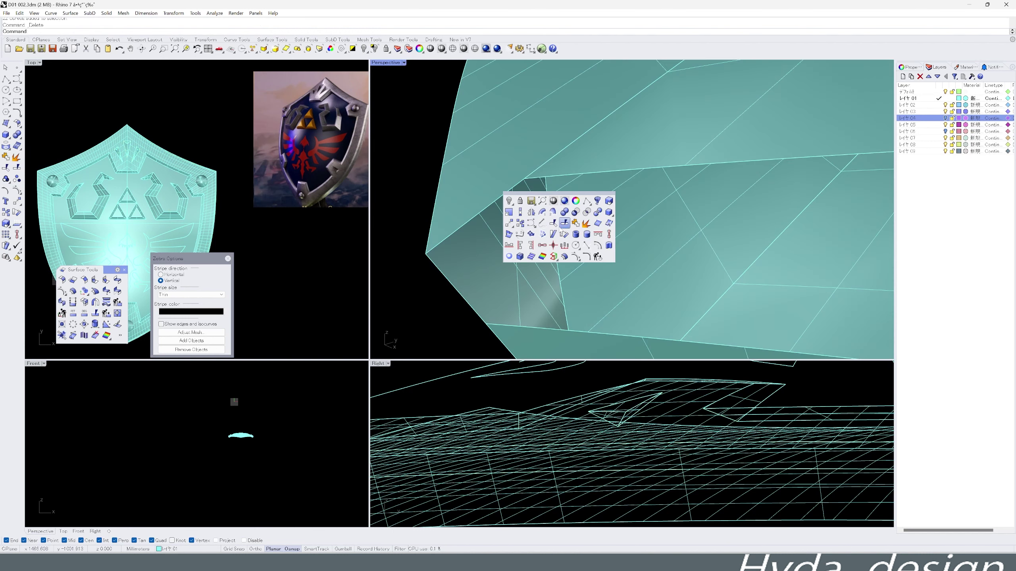
{"action": "left_click", "coordinate": [520, 208]}
{"action": "left_click", "coordinate": [510, 348]}
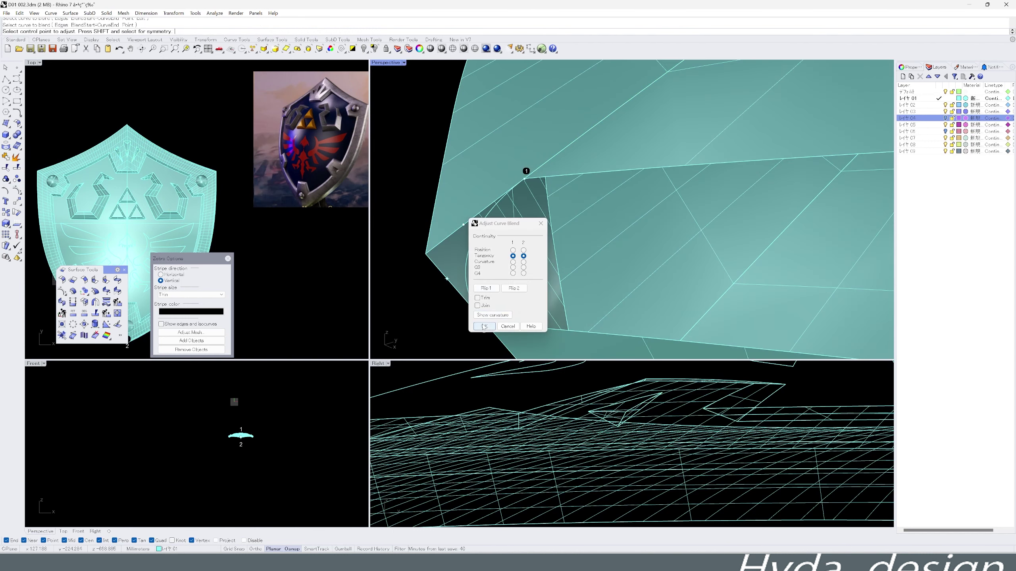
{"action": "scroll", "coordinate": [640, 260], "scroll_direction": "down", "scroll_amount": 5}
{"action": "scroll", "coordinate": [792, 200], "scroll_direction": "up", "scroll_amount": 8}
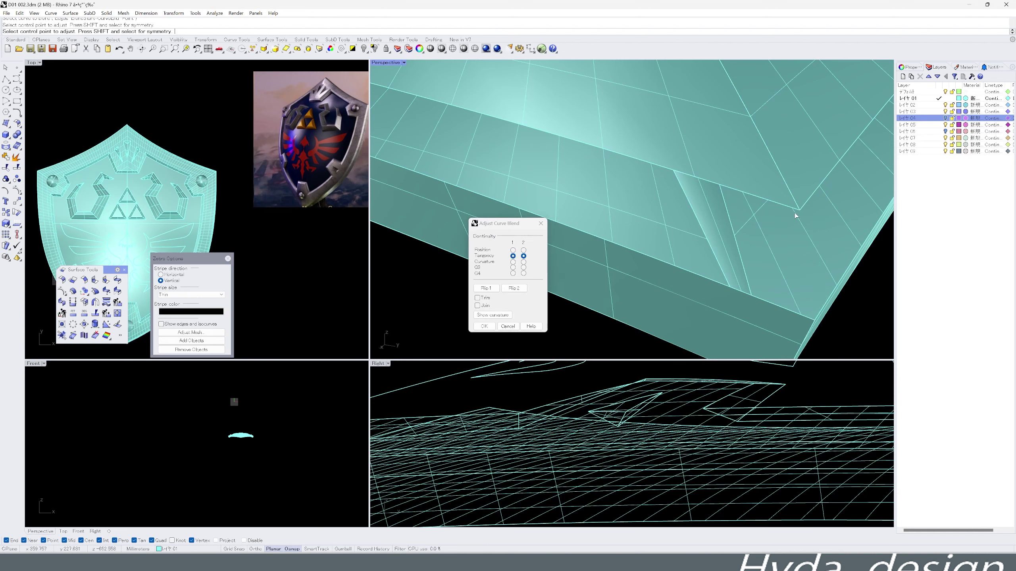
{"action": "key", "text": "Return"}
Fill the first gap with a Sweep2 surface along its two rail edges.
{"action": "scroll", "coordinate": [796, 216], "scroll_direction": "down", "scroll_amount": 5}
{"action": "middle_click", "coordinate": [536, 132]}
{"action": "left_click", "coordinate": [600, 160]}
{"action": "scroll", "coordinate": [715, 176], "scroll_direction": "up", "scroll_amount": 6}
{"action": "left_click", "coordinate": [716, 176]}
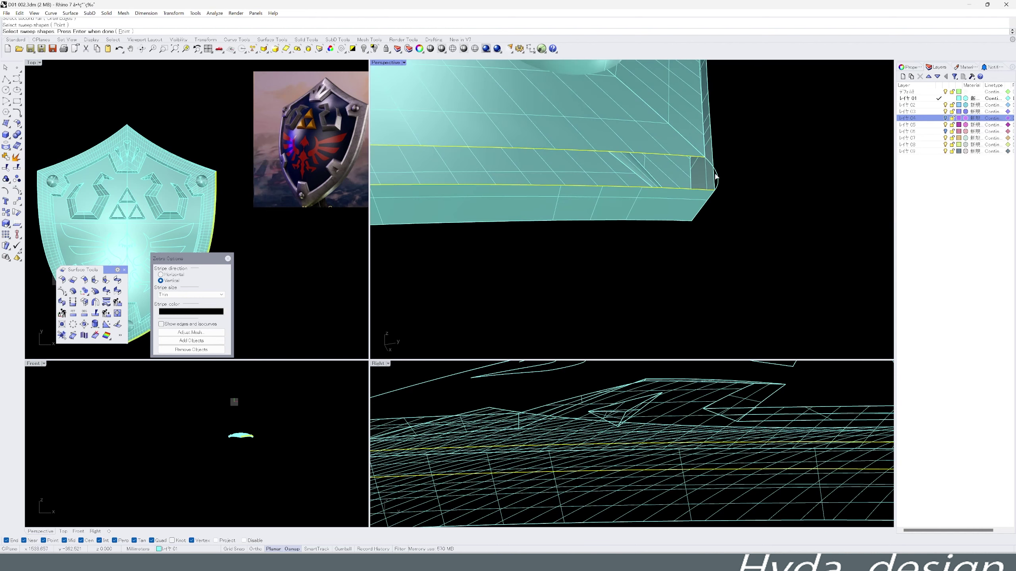
{"action": "key", "text": "Return"}
{"action": "left_click", "coordinate": [500, 332]}
{"action": "scroll", "coordinate": [500, 280], "scroll_direction": "down", "scroll_amount": 4}
Blend a curve across the next corner gap between its two edges.
{"action": "middle_click", "coordinate": [432, 154]}
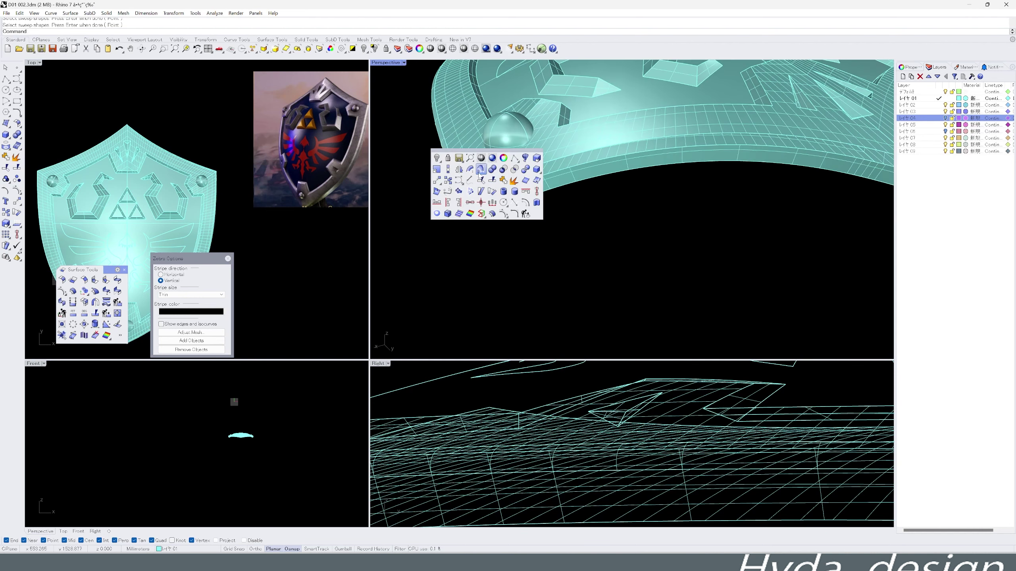
{"action": "scroll", "coordinate": [479, 200], "scroll_direction": "up", "scroll_amount": 5}
{"action": "left_click", "coordinate": [461, 213]}
{"action": "left_click", "coordinate": [473, 239]}
{"action": "scroll", "coordinate": [560, 200], "scroll_direction": "up", "scroll_amount": 3}
{"action": "middle_click", "coordinate": [660, 162]}
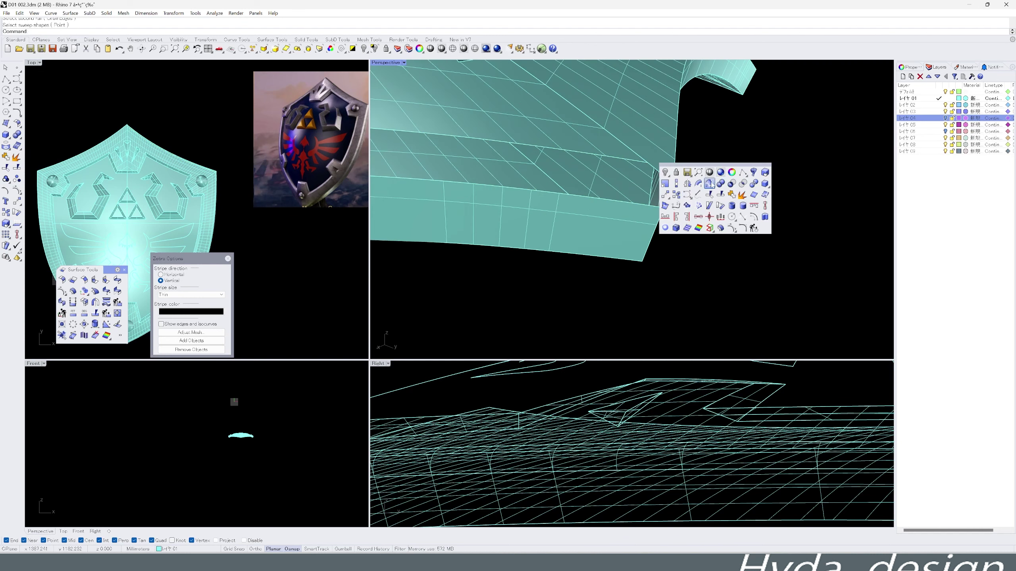
{"action": "left_click", "coordinate": [698, 216]}
{"action": "left_click", "coordinate": [663, 219]}
Sweep2 the second gap using both rail edges and the blend curve as shape.
{"action": "left_click", "coordinate": [694, 235]}
{"action": "middle_click", "coordinate": [680, 216]}
{"action": "left_click", "coordinate": [680, 200]}
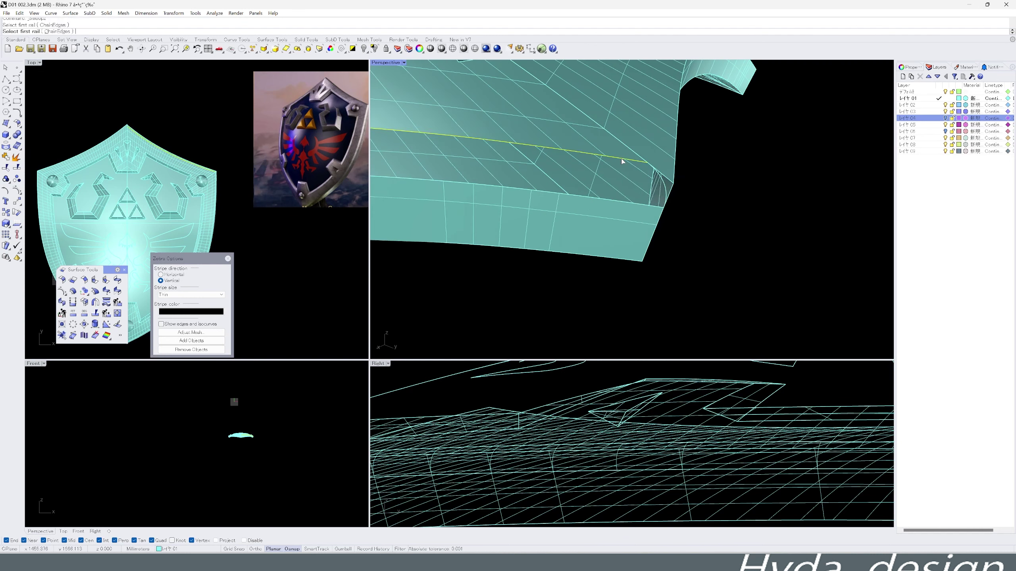
{"action": "scroll", "coordinate": [600, 180], "scroll_direction": "down", "scroll_amount": 4}
{"action": "scroll", "coordinate": [560, 200], "scroll_direction": "up", "scroll_amount": 4}
{"action": "left_click", "coordinate": [524, 226]}
{"action": "left_click", "coordinate": [541, 243]}
{"action": "key", "text": "Return"}
Accept the sweep surface and join it with the rim pieces.
{"action": "left_click", "coordinate": [488, 327]}
{"action": "scroll", "coordinate": [732, 261], "scroll_direction": "down", "scroll_amount": 5}
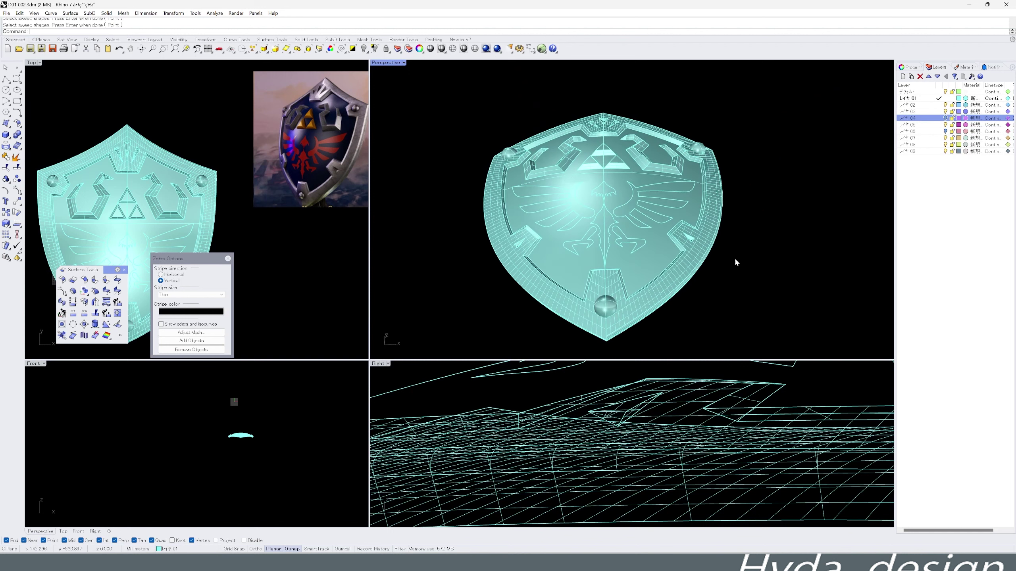
{"action": "scroll", "coordinate": [640, 200], "scroll_direction": "up", "scroll_amount": 2}
{"action": "scroll", "coordinate": [564, 144], "scroll_direction": "up", "scroll_amount": 5}
{"action": "left_click", "coordinate": [684, 162]}
{"action": "middle_click", "coordinate": [684, 164]}
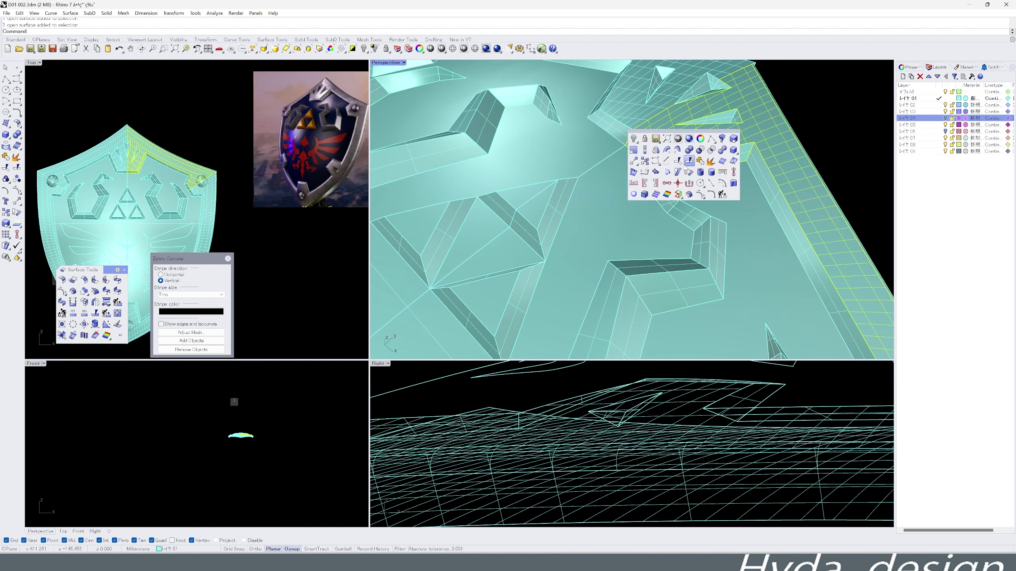
{"action": "left_click", "coordinate": [689, 162]}
Fillet a rim edge with radius 8.
{"action": "middle_click", "coordinate": [265, 234]}
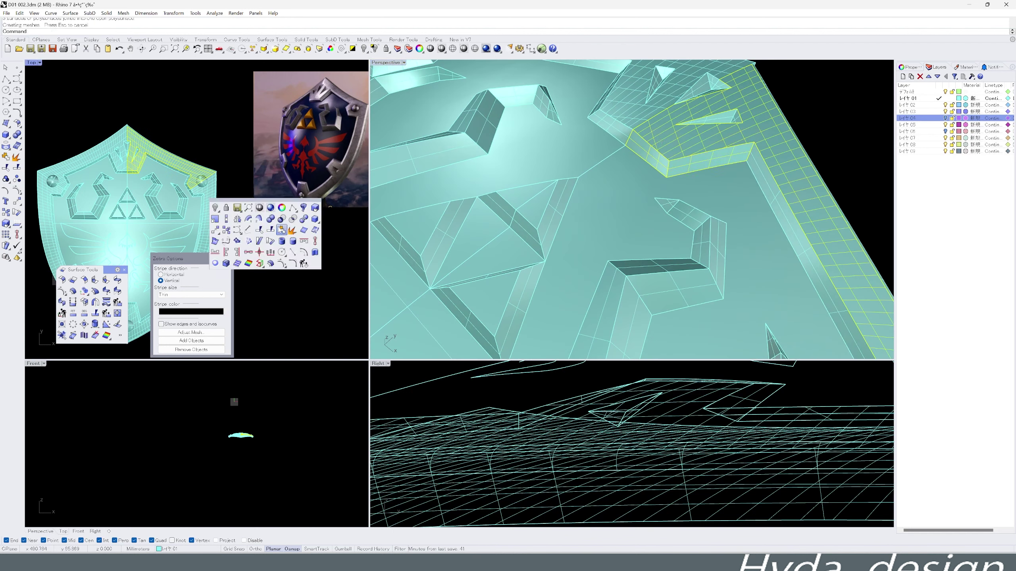
{"action": "left_click", "coordinate": [268, 263]}
{"action": "type", "text": "8"}
{"action": "key", "text": "Return"}
{"action": "scroll", "coordinate": [654, 153], "scroll_direction": "up", "scroll_amount": 3}
{"action": "left_click", "coordinate": [654, 153]}
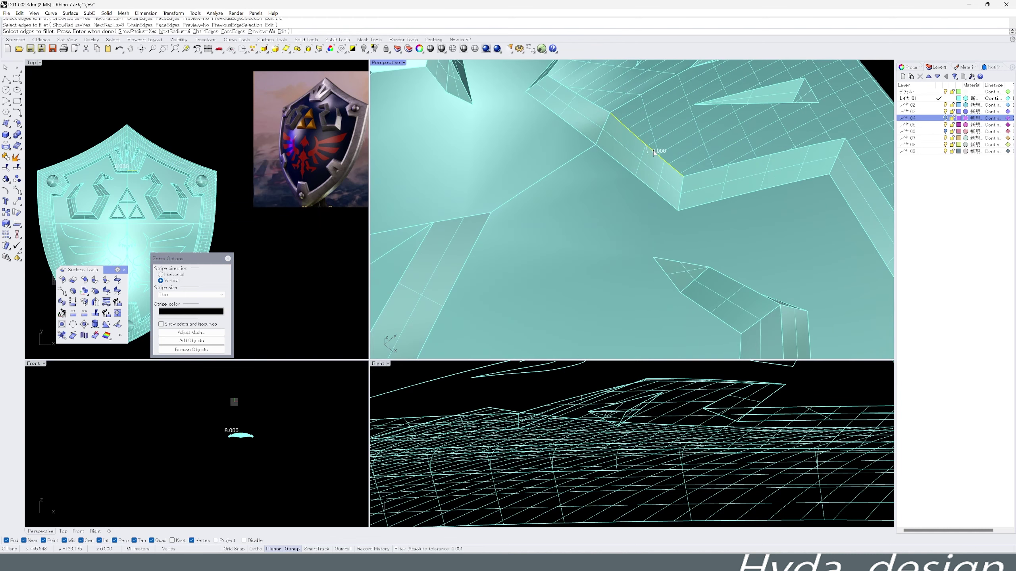
{"action": "key", "text": "Return"}
{"action": "key", "text": "Return"}
{"action": "scroll", "coordinate": [560, 208], "scroll_direction": "down", "scroll_amount": 2}
{"action": "scroll", "coordinate": [532, 240], "scroll_direction": "down", "scroll_amount": 2}
{"action": "scroll", "coordinate": [508, 268], "scroll_direction": "down", "scroll_amount": 2}
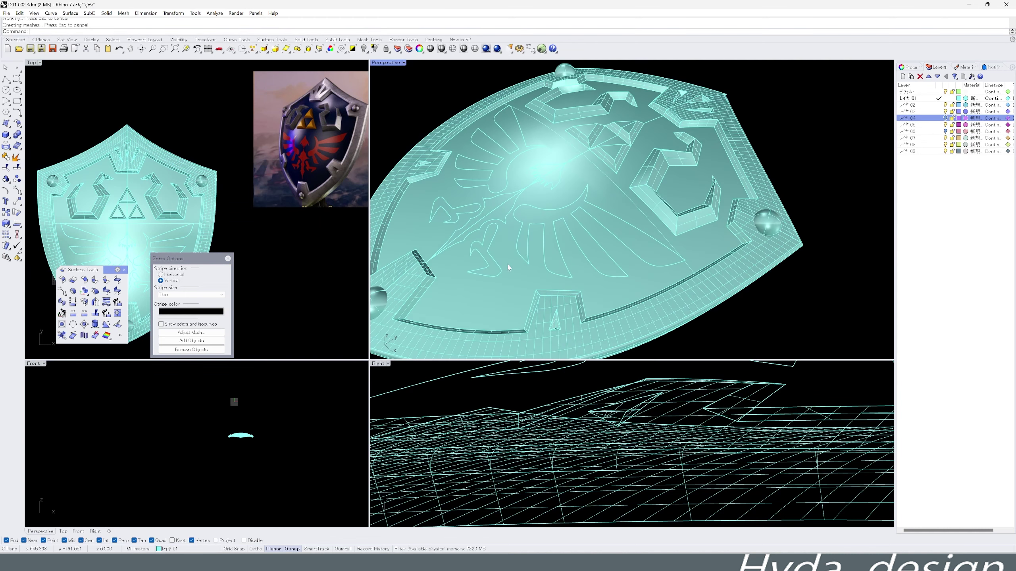
{"action": "scroll", "coordinate": [436, 274], "scroll_direction": "up", "scroll_amount": 3}
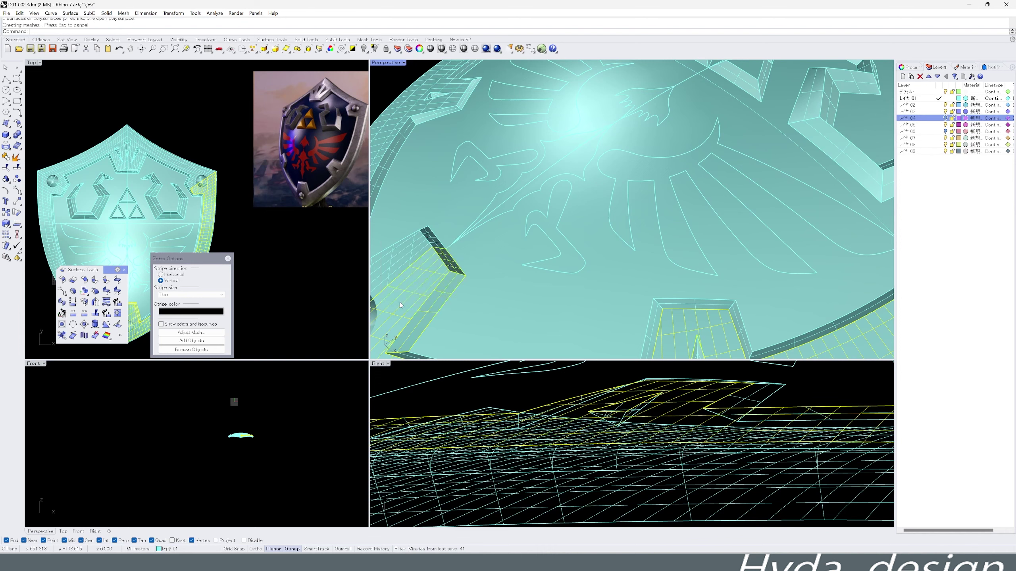
{"action": "key", "text": "Return"}
Fillet an edge of the rim polysurface at the upper right.
{"action": "scroll", "coordinate": [454, 260], "scroll_direction": "down", "scroll_amount": 3}
{"action": "right_click_drag", "start_coordinate": [413, 158], "coordinate": [636, 197]}
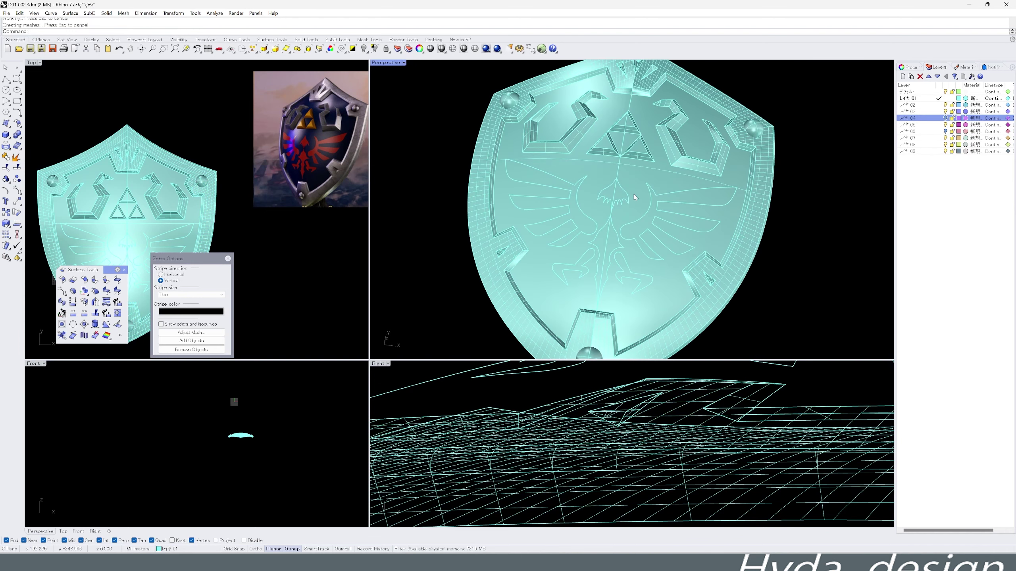
{"action": "scroll", "coordinate": [316, 132], "scroll_direction": "up", "scroll_amount": 5}
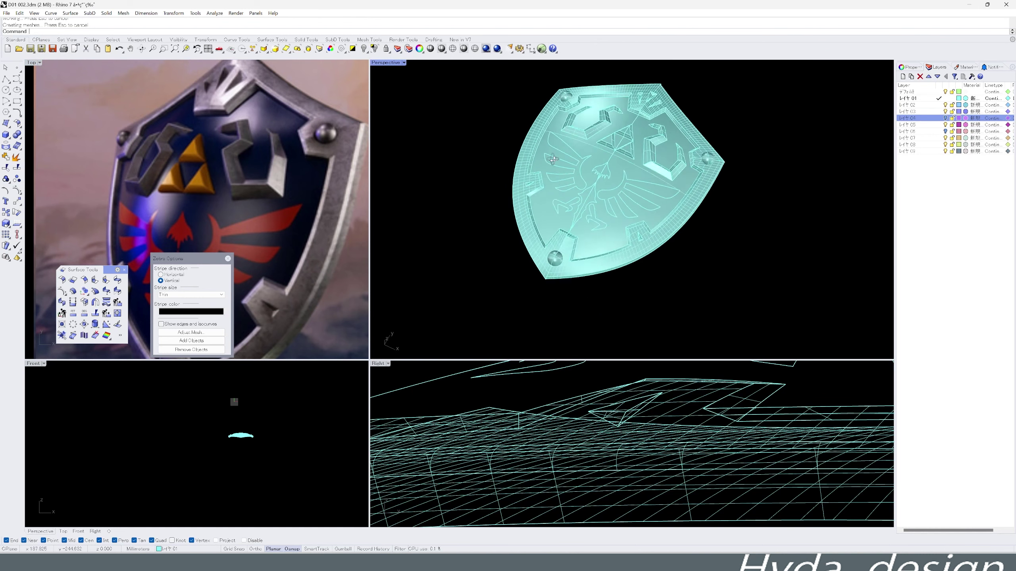
{"action": "right_click_drag", "start_coordinate": [600, 208], "coordinate": [648, 184]}
{"action": "scroll", "coordinate": [690, 167], "scroll_direction": "up", "scroll_amount": 5}
{"action": "left_click", "coordinate": [690, 167]}
{"action": "middle_click", "coordinate": [690, 168]}
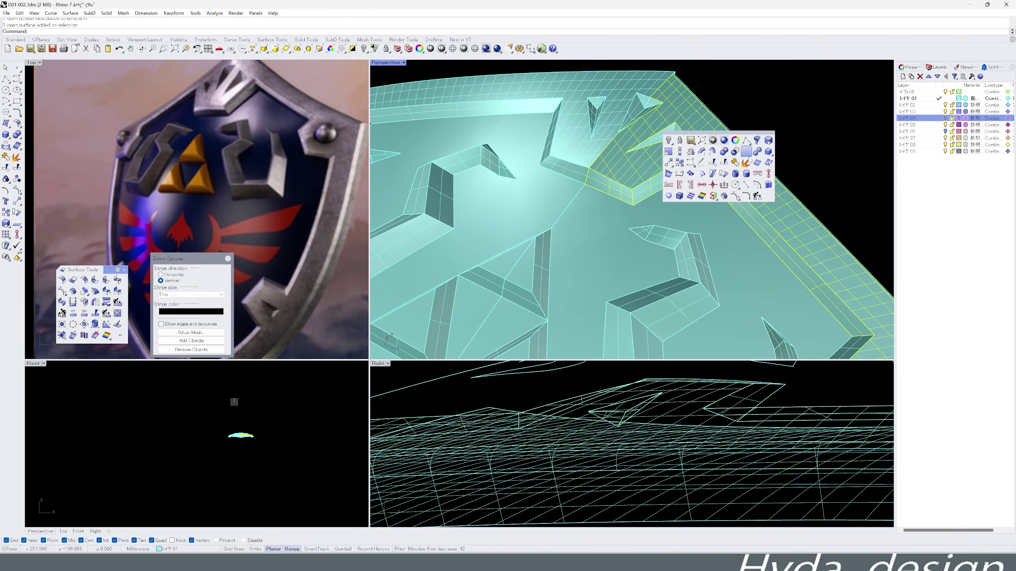
{"action": "left_click", "coordinate": [701, 195]}
{"action": "left_click", "coordinate": [626, 185]}
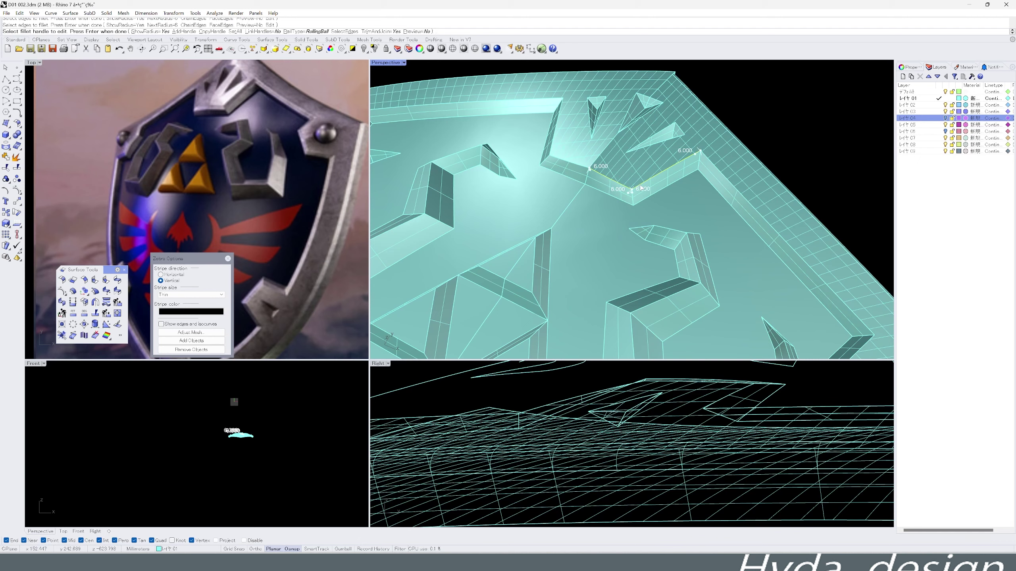
{"action": "key", "text": "Return"}
{"action": "key", "text": "Return"}
Join the rim pieces near the lower knob and begin filleting that edge.
{"action": "scroll", "coordinate": [737, 175], "scroll_direction": "down", "scroll_amount": 5}
{"action": "scroll", "coordinate": [571, 251], "scroll_direction": "up", "scroll_amount": 5}
{"action": "left_click", "coordinate": [570, 251]}
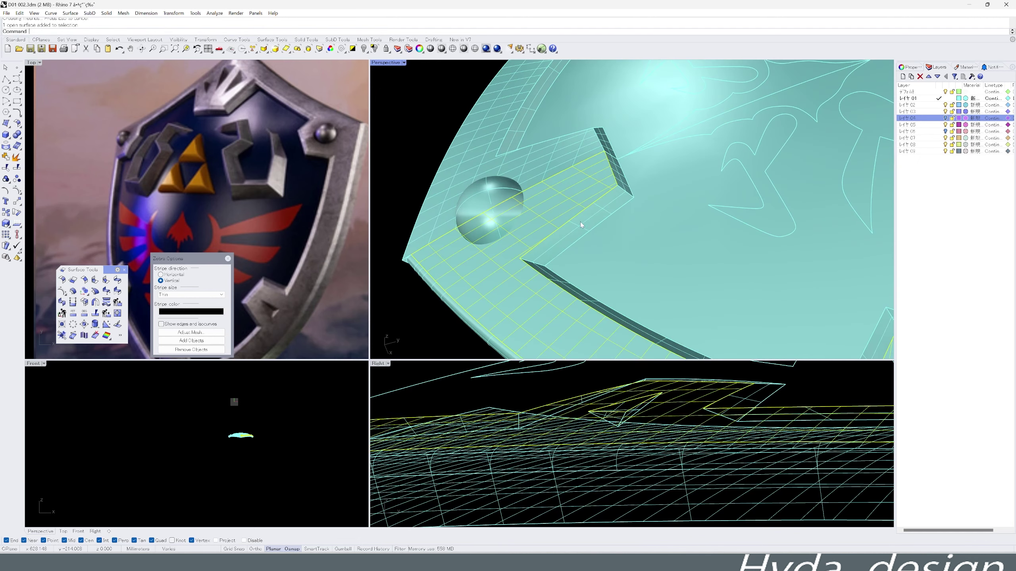
{"action": "key", "text": "ctrl+j"}
{"action": "middle_click", "coordinate": [570, 251]}
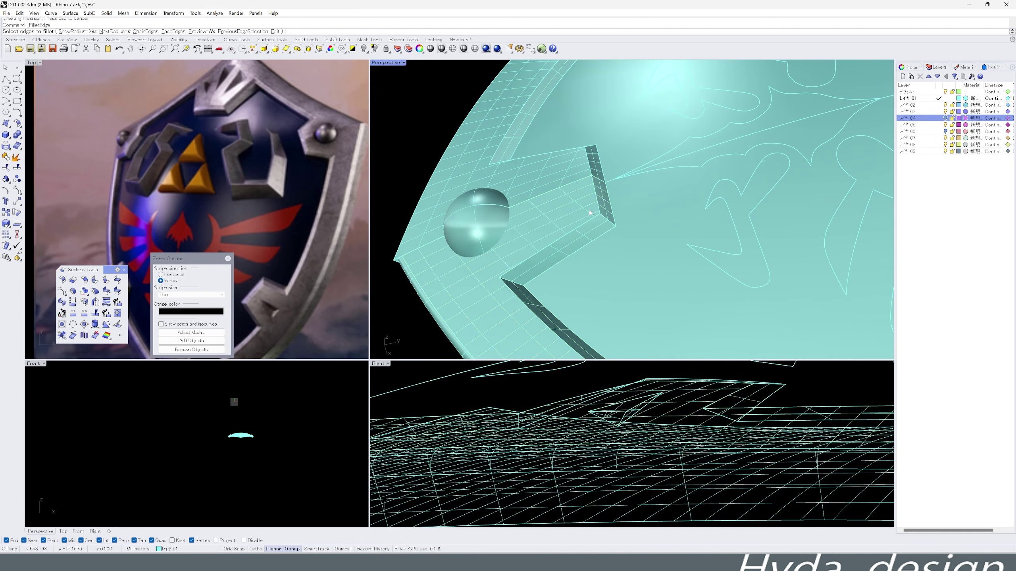
{"action": "left_click", "coordinate": [575, 266]}
Delete the surfaces on the shield's left half and start a vertical centre polyline.
{"action": "scroll", "coordinate": [567, 245], "scroll_direction": "down", "scroll_amount": 3}
{"action": "right_click_drag", "start_coordinate": [567, 246], "coordinate": [480, 240]}
{"action": "scroll", "coordinate": [302, 223], "scroll_direction": "down", "scroll_amount": 3}
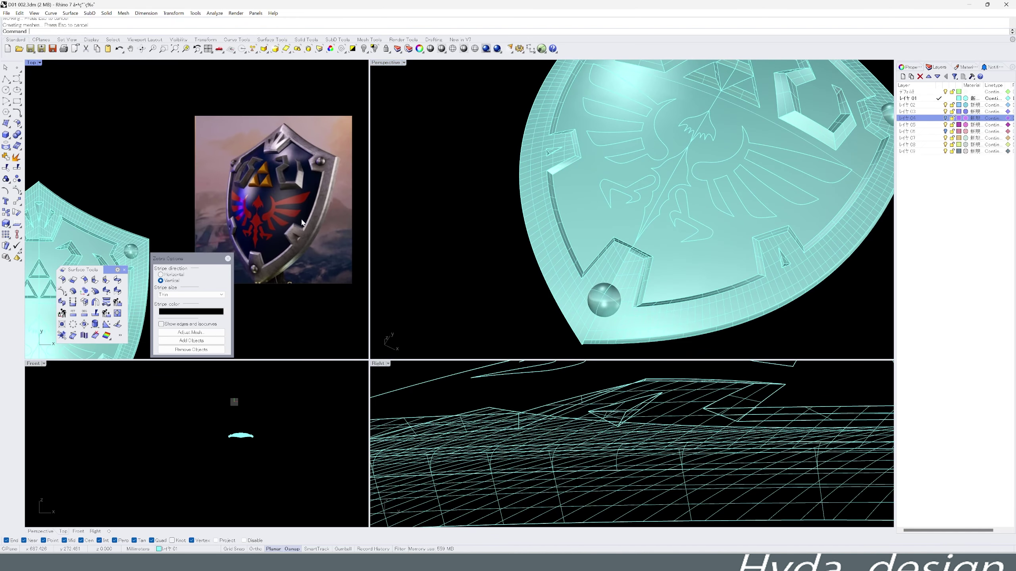
{"action": "scroll", "coordinate": [193, 137], "scroll_direction": "down", "scroll_amount": 3}
{"action": "left_click_drag", "start_coordinate": [84, 137], "coordinate": [149, 274]}
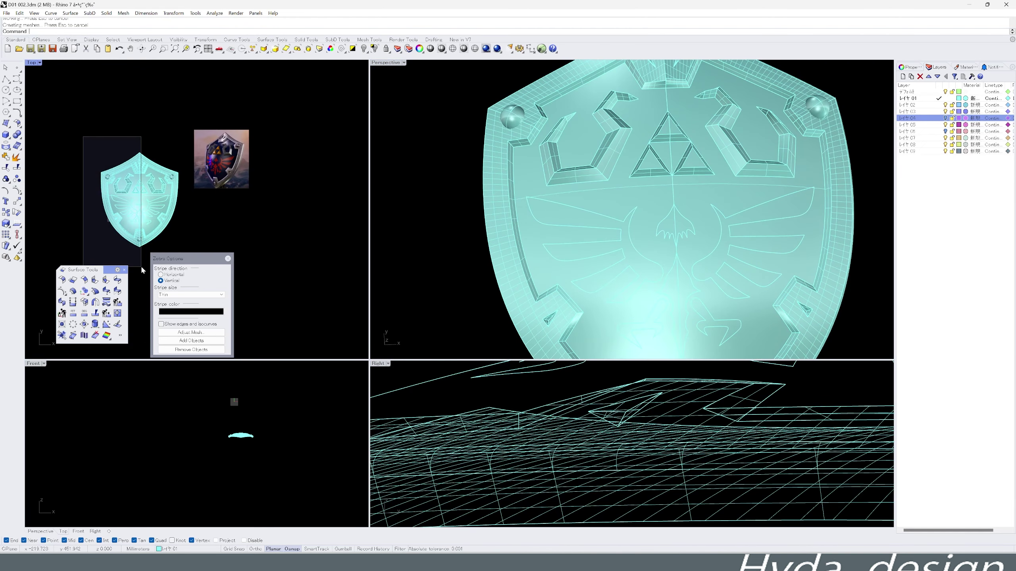
{"action": "key", "text": "Delete"}
{"action": "middle_click", "coordinate": [121, 209]}
{"action": "left_click", "coordinate": [124, 216]}
Trim away the shield's left half using the vertical centre line.
{"action": "scroll", "coordinate": [176, 132], "scroll_direction": "down", "scroll_amount": 3}
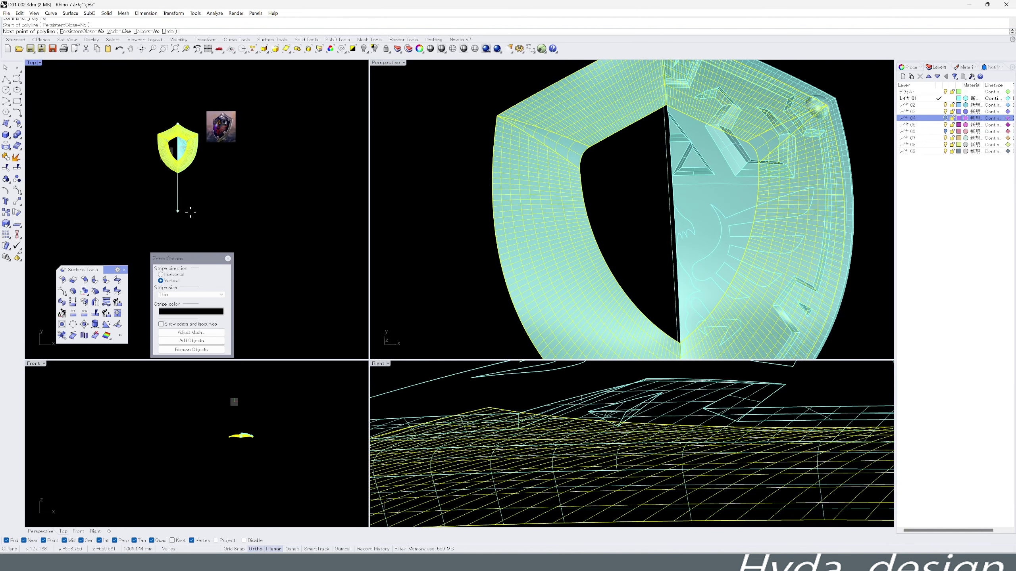
{"action": "scroll", "coordinate": [179, 126], "scroll_direction": "up", "scroll_amount": 5}
{"action": "left_click", "coordinate": [180, 126]}
{"action": "scroll", "coordinate": [179, 126], "scroll_direction": "up", "scroll_amount": 3}
{"action": "middle_click", "coordinate": [120, 90]}
{"action": "left_click", "coordinate": [132, 100]}
{"action": "left_click", "coordinate": [100, 224]}
Mirror the remaining right half across the centre to restore a full shield.
{"action": "scroll", "coordinate": [180, 180], "scroll_direction": "down", "scroll_amount": 5}
{"action": "scroll", "coordinate": [221, 226], "scroll_direction": "down", "scroll_amount": 1}
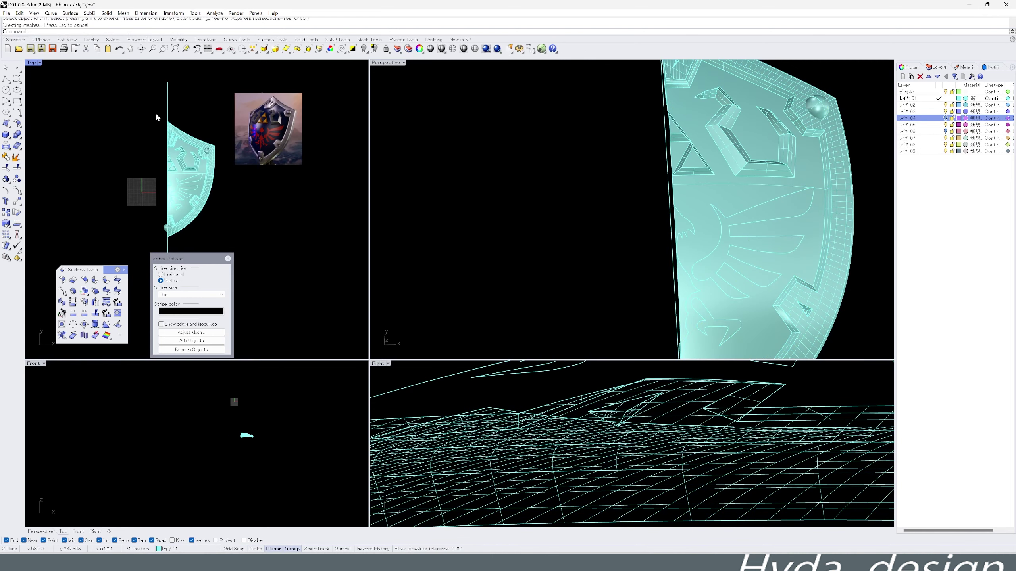
{"action": "left_click", "coordinate": [211, 201]}
{"action": "middle_click", "coordinate": [211, 202]}
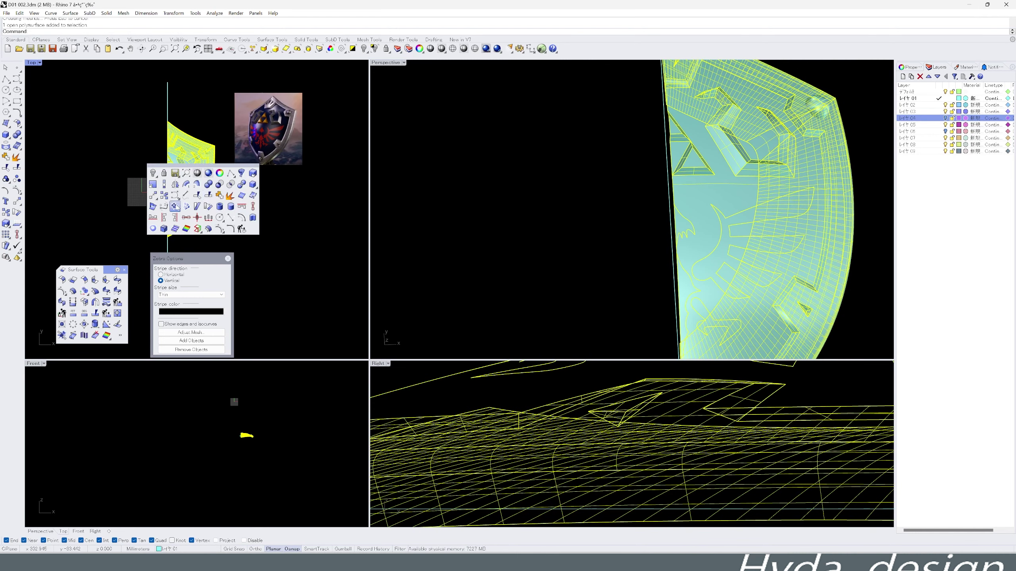
{"action": "left_click", "coordinate": [175, 207]}
{"action": "mouse_move", "coordinate": [600, 200]}
{"action": "right_mouse_down"}
{"action": "mouse_move", "coordinate": [479, 288]}
{"action": "mouse_move", "coordinate": [553, 260]}
{"action": "mouse_move", "coordinate": [621, 335]}
{"action": "right_mouse_up"}
Delete the vertical centre line and orbit to inspect the symmetric shield.
{"action": "left_click", "coordinate": [486, 288]}
{"action": "key", "text": "Delete"}
{"action": "right_click_drag", "start_coordinate": [272, 163], "coordinate": [262, 184]}
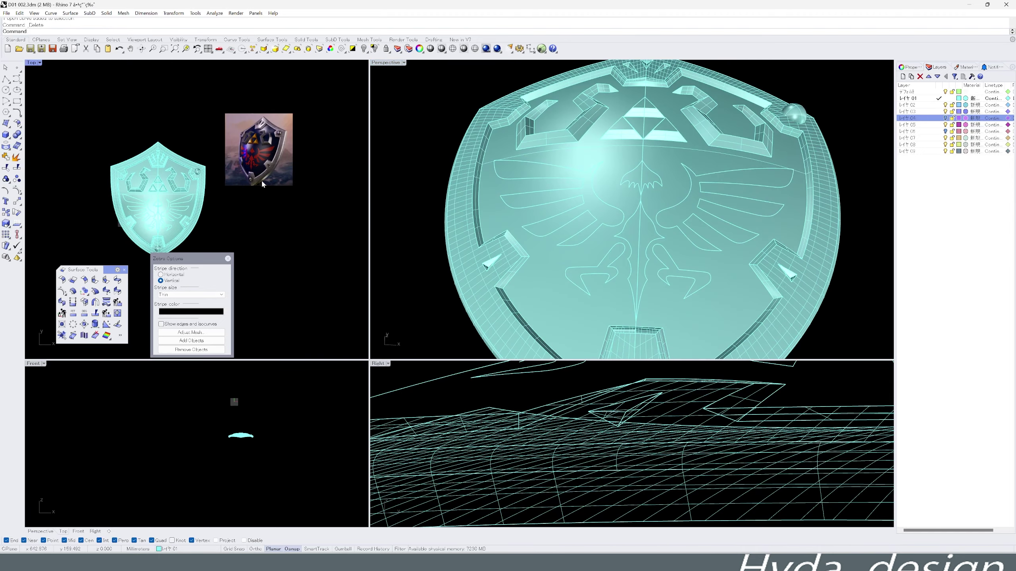
{"action": "scroll", "coordinate": [258, 174], "scroll_direction": "up", "scroll_amount": 3}
{"action": "mouse_move", "coordinate": [580, 200]}
{"action": "right_mouse_down"}
{"action": "mouse_move", "coordinate": [509, 229]}
{"action": "mouse_move", "coordinate": [600, 172]}
{"action": "right_mouse_up"}
{"action": "scroll", "coordinate": [172, 200], "scroll_direction": "down", "scroll_amount": 3}
{"action": "scroll", "coordinate": [172, 200], "scroll_direction": "up", "scroll_amount": 2}
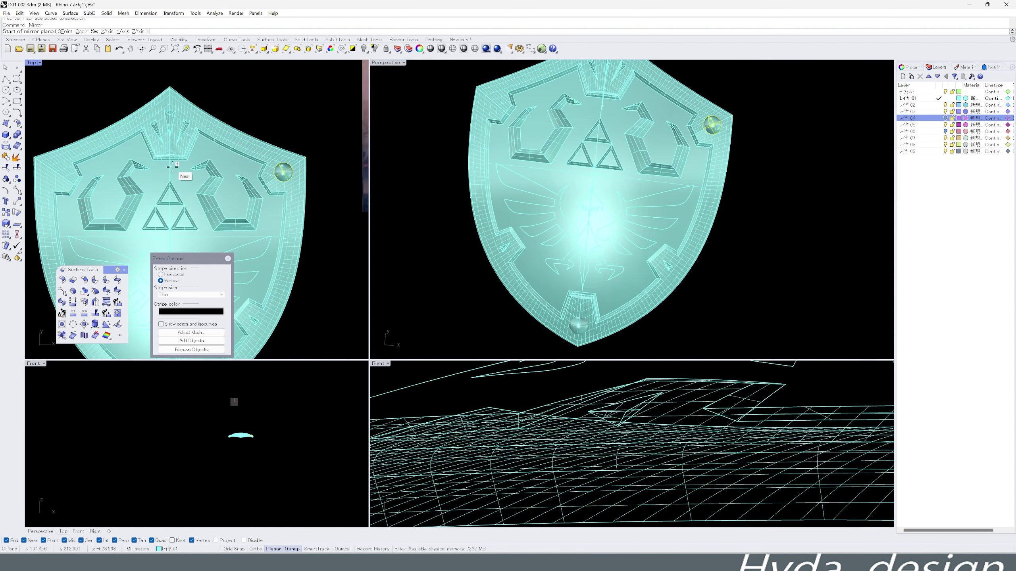
{"action": "scroll", "coordinate": [603, 168], "scroll_direction": "down", "scroll_amount": 2}
{"action": "scroll", "coordinate": [604, 168], "scroll_direction": "down", "scroll_amount": 1}
{"action": "scroll", "coordinate": [613, 256], "scroll_direction": "down", "scroll_amount": 2}
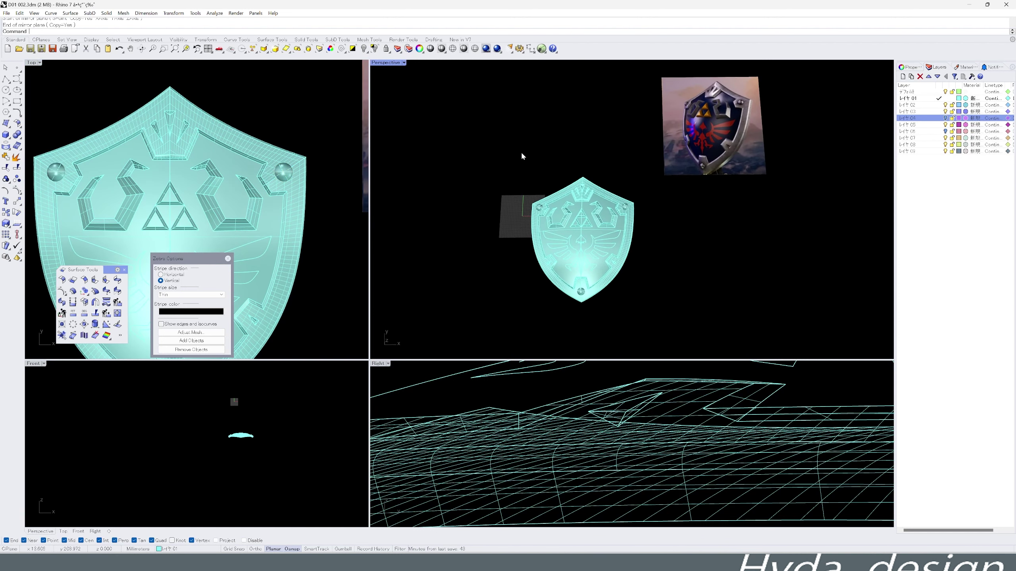
Explode the shield and move the wing emblem surfaces to the tan layer.
{"action": "left_click", "coordinate": [580, 240]}
{"action": "scroll", "coordinate": [574, 236], "scroll_direction": "up", "scroll_amount": 3}
{"action": "left_click_drag", "start_coordinate": [480, 216], "coordinate": [691, 315]}
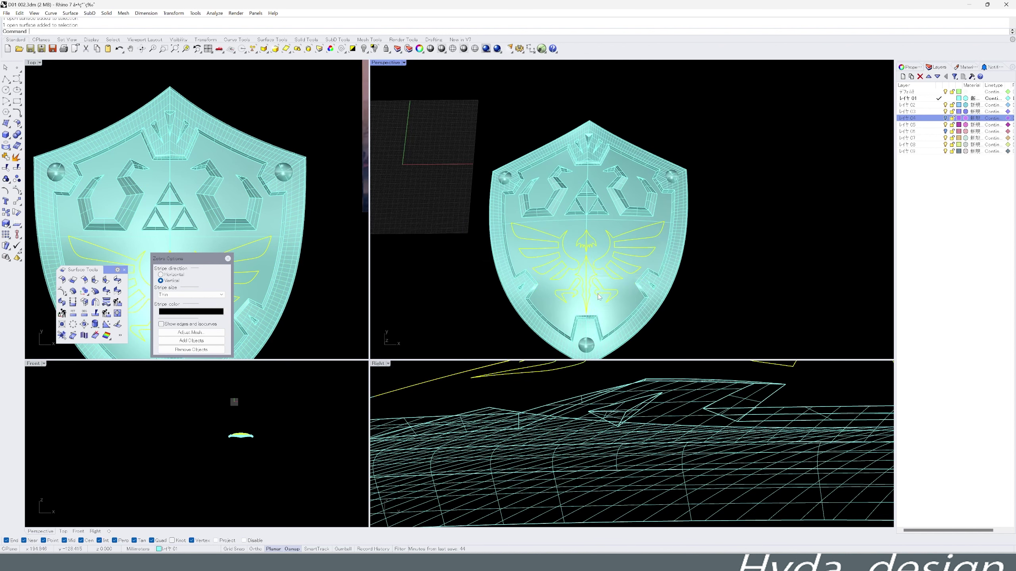
{"action": "scroll", "coordinate": [587, 279], "scroll_direction": "up", "scroll_amount": 2}
{"action": "double_click", "coordinate": [443, 277]}
Select the crown and triforce surfaces and reassign their layer, undoing a wrong choice.
{"action": "scroll", "coordinate": [443, 277], "scroll_direction": "down", "scroll_amount": 3}
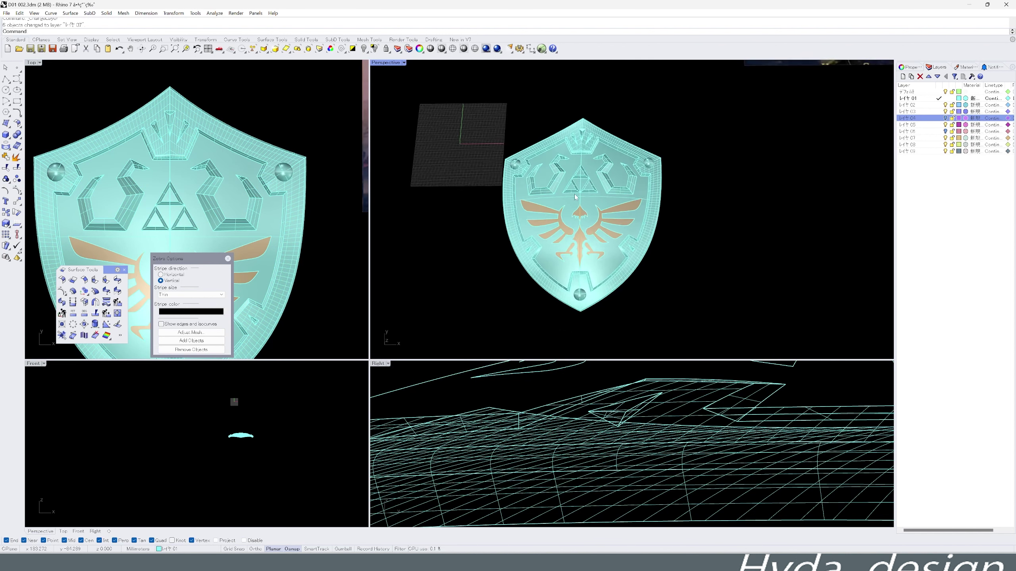
{"action": "scroll", "coordinate": [596, 239], "scroll_direction": "up", "scroll_amount": 2}
{"action": "left_click_drag", "start_coordinate": [554, 157], "coordinate": [597, 239]}
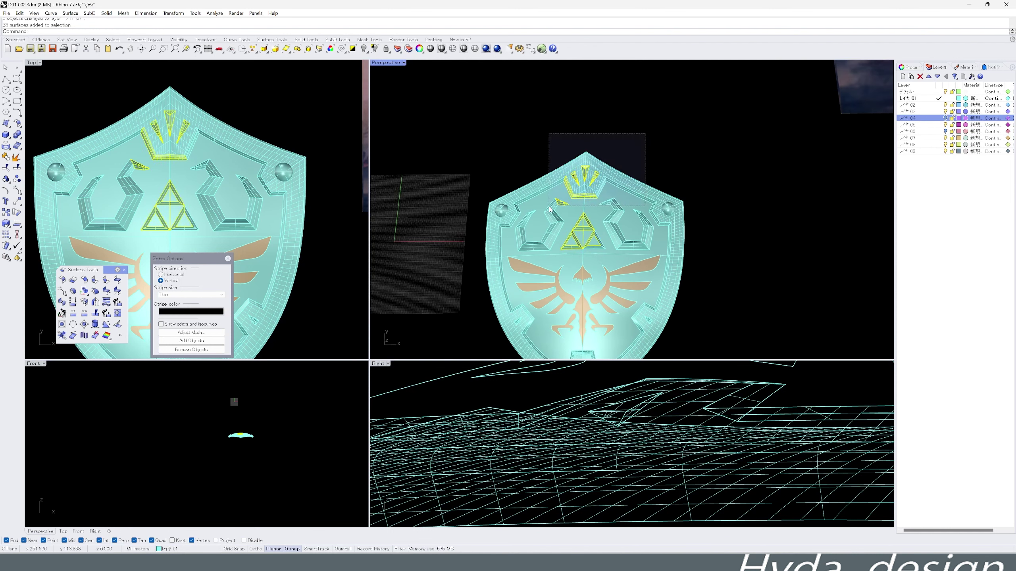
{"action": "left_click", "coordinate": [419, 48]}
{"action": "double_click", "coordinate": [478, 281]}
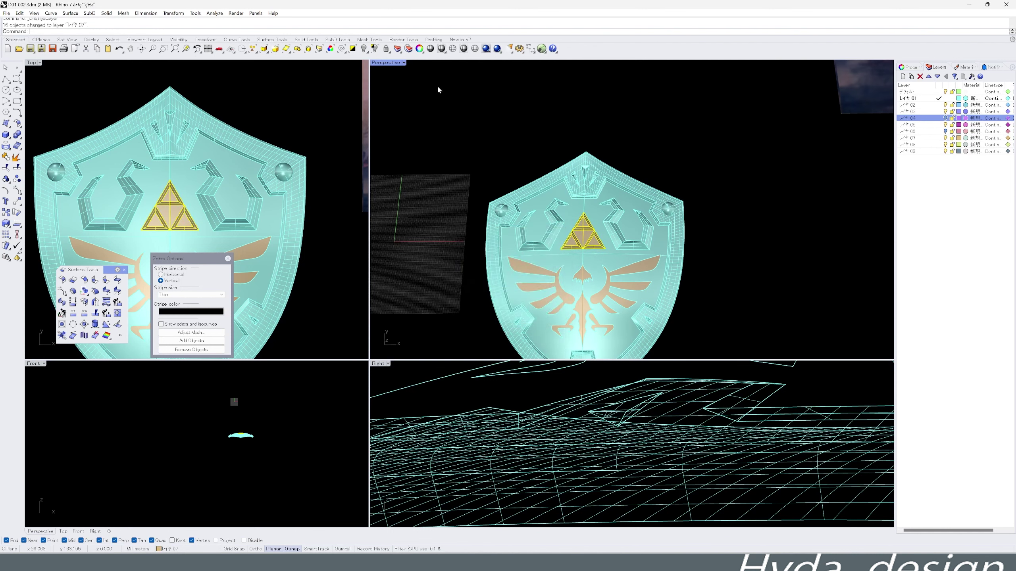
{"action": "key", "text": "ctrl+z"}
{"action": "double_click", "coordinate": [477, 280]}
Move the triforce pieces to layer レイヤ03.
{"action": "left_click", "coordinate": [419, 48]}
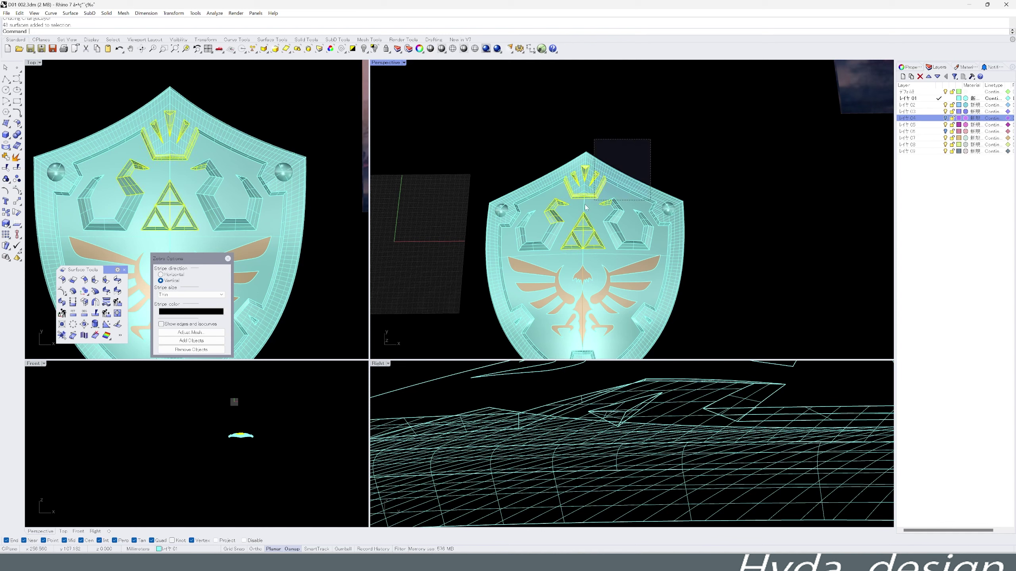
{"action": "left_click", "coordinate": [583, 236]}
{"action": "key", "text": "Return"}
{"action": "double_click", "coordinate": [478, 280]}
{"action": "scroll", "coordinate": [616, 216], "scroll_direction": "up", "scroll_amount": 5}
Move another emblem piece to layer レイヤ01.
{"action": "left_click", "coordinate": [533, 266]}
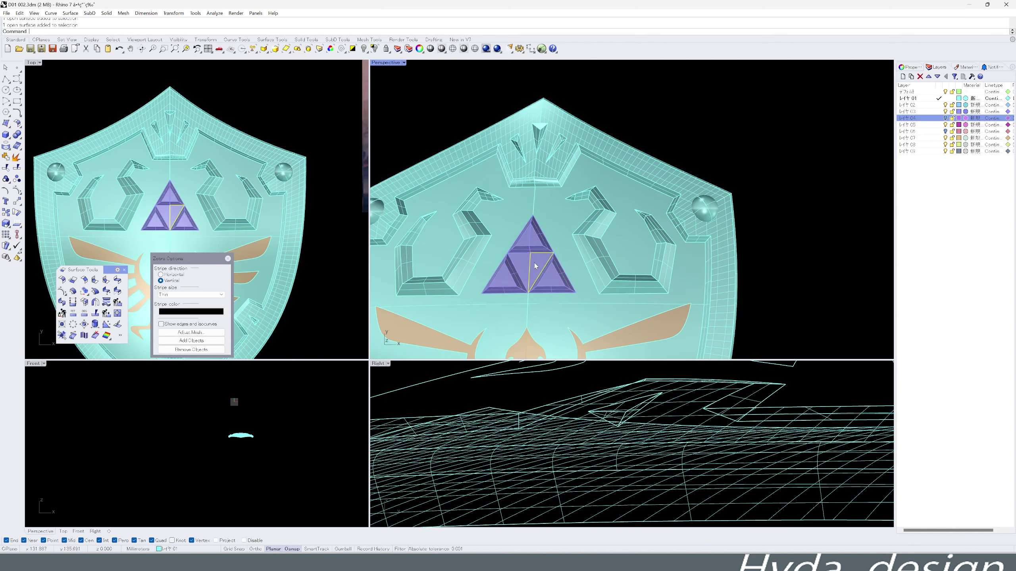
{"action": "left_click", "coordinate": [384, 48]}
{"action": "double_click", "coordinate": [473, 266]}
{"action": "scroll", "coordinate": [629, 149], "scroll_direction": "down", "scroll_amount": 5}
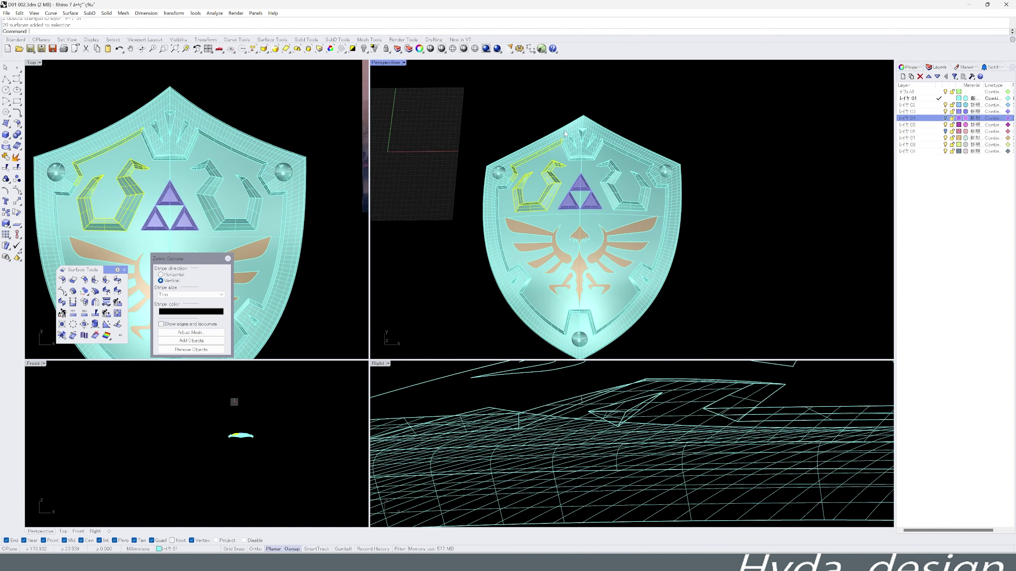
Move the crest shapes to the blue layer.
{"action": "left_click", "coordinate": [603, 166], "text": "shift"}
{"action": "left_click", "coordinate": [408, 48]}
{"action": "double_click", "coordinate": [475, 269]}
{"action": "left_click_drag", "start_coordinate": [524, 95], "coordinate": [612, 167]}
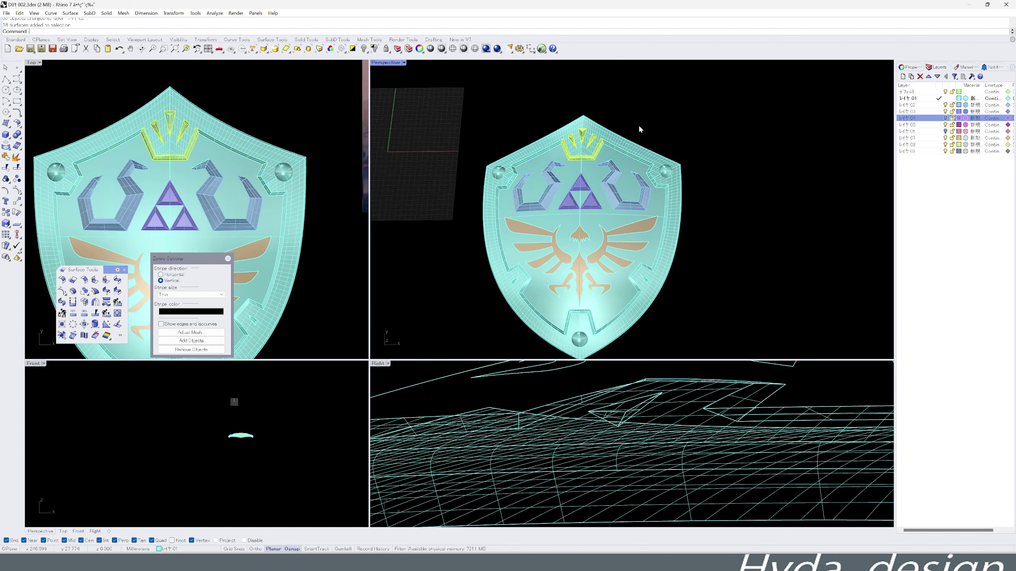
{"action": "scroll", "coordinate": [458, 282], "scroll_direction": "down", "scroll_amount": 3}
Select the top and lower rim strips and move them to layer レイヤ02.
{"action": "scroll", "coordinate": [623, 255], "scroll_direction": "up", "scroll_amount": 2}
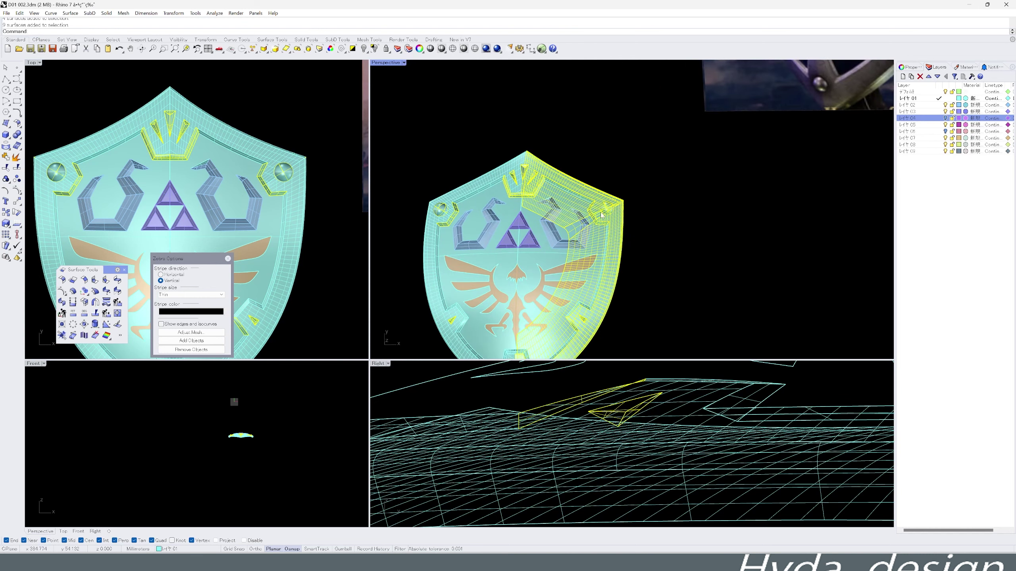
{"action": "left_click_drag", "start_coordinate": [623, 255], "coordinate": [426, 56], "text": "shift"}
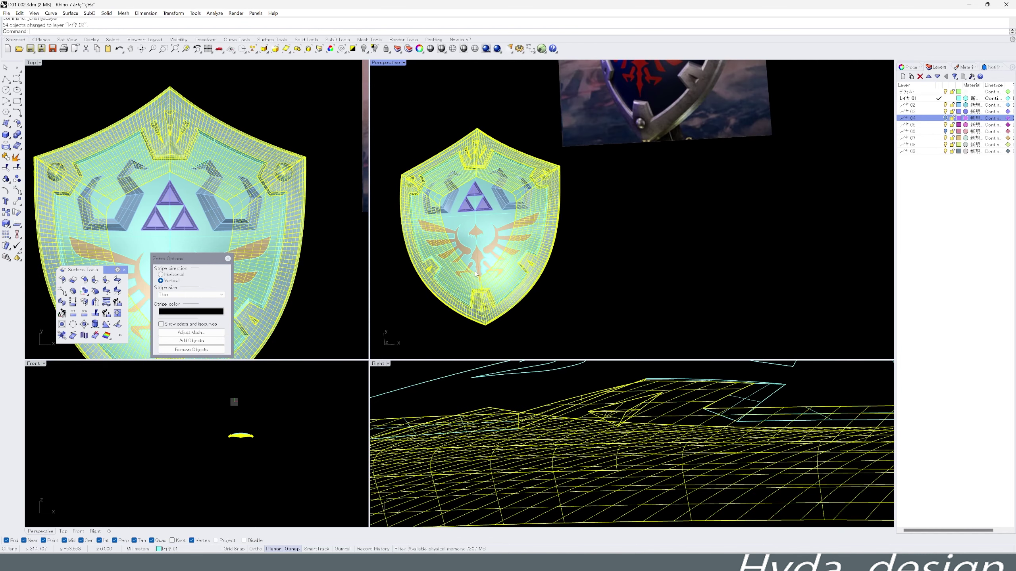
{"action": "key", "text": "Escape"}
{"action": "scroll", "coordinate": [624, 160], "scroll_direction": "up", "scroll_amount": 5}
{"action": "left_click", "coordinate": [500, 128]}
{"action": "left_click", "coordinate": [716, 130], "text": "shift"}
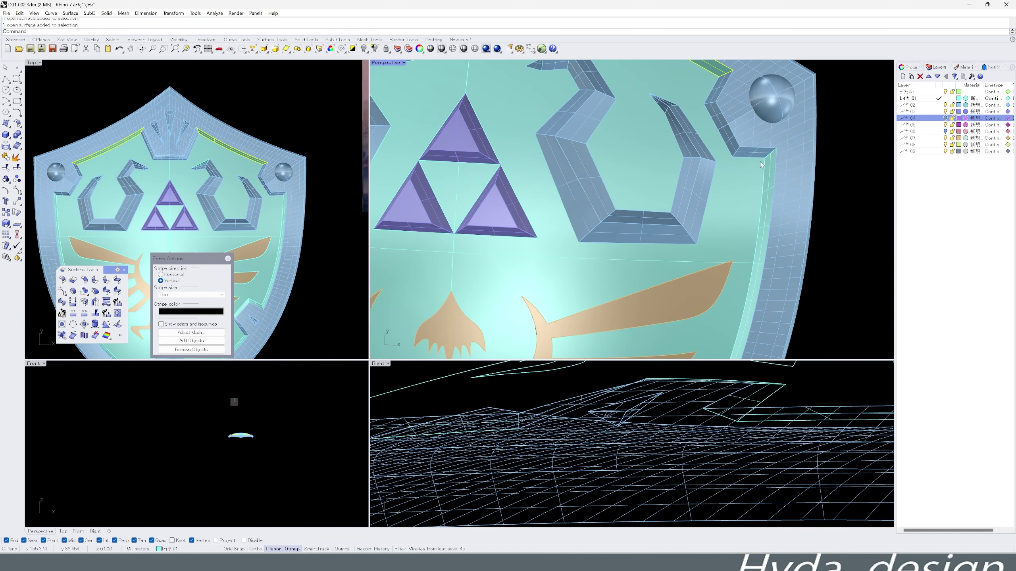
{"action": "right_click_drag", "start_coordinate": [716, 130], "coordinate": [712, 63], "text": "shift"}
{"action": "left_click", "coordinate": [774, 201], "text": "shift"}
{"action": "right_click_drag", "start_coordinate": [604, 345], "coordinate": [509, 251]}
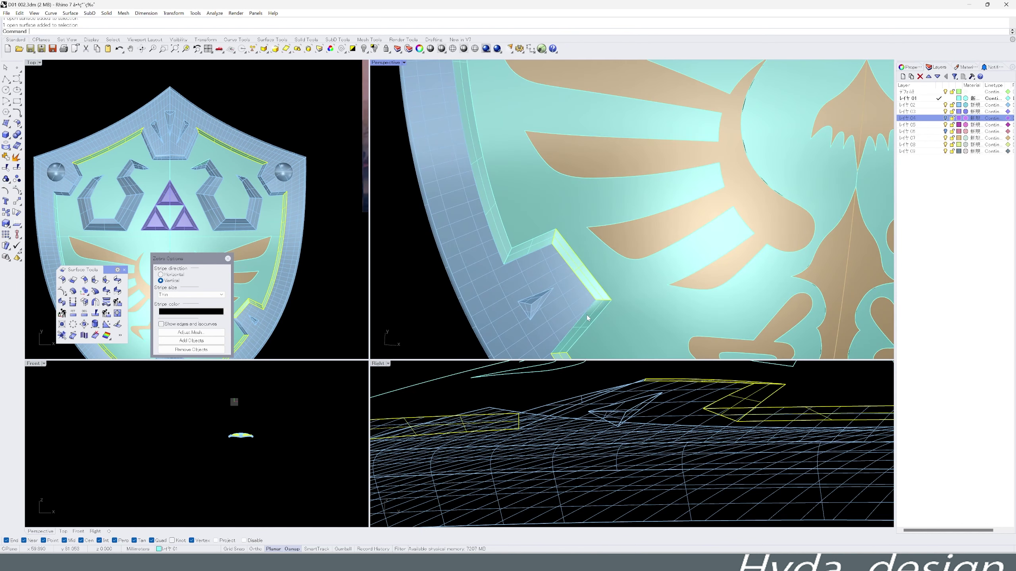
{"action": "right_click", "coordinate": [510, 251]}
{"action": "left_click", "coordinate": [532, 267]}
{"action": "double_click", "coordinate": [471, 273]}
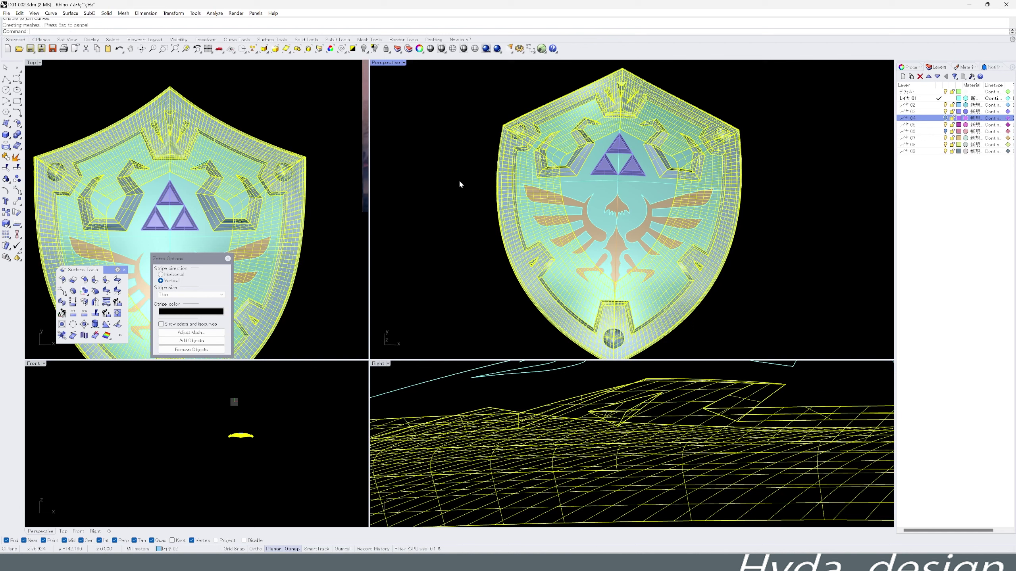
Join the two overlapping surfaces at the triangle.
{"action": "left_click", "coordinate": [630, 175]}
{"action": "left_click", "coordinate": [656, 191]}
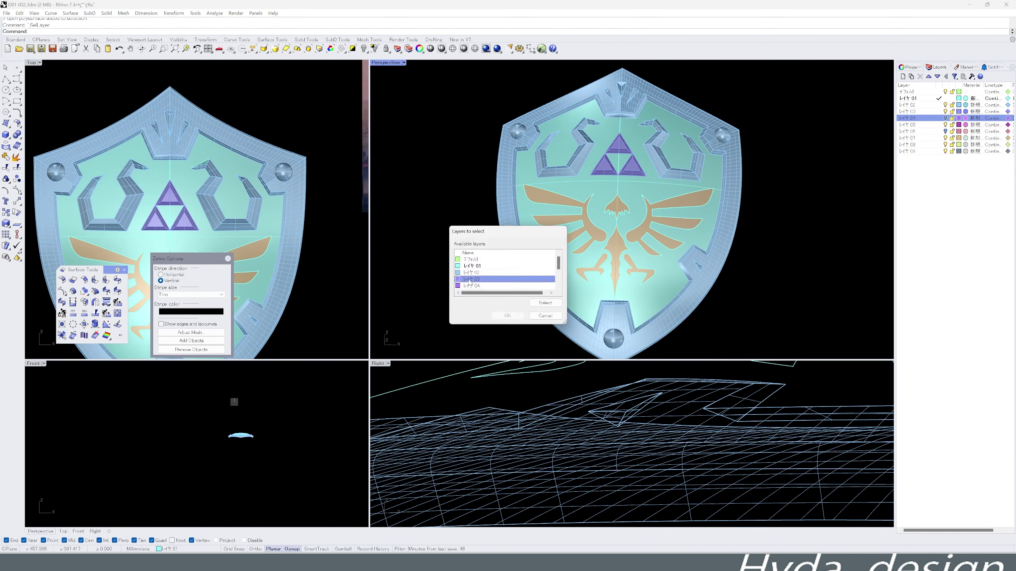
{"action": "left_click", "coordinate": [520, 326]}
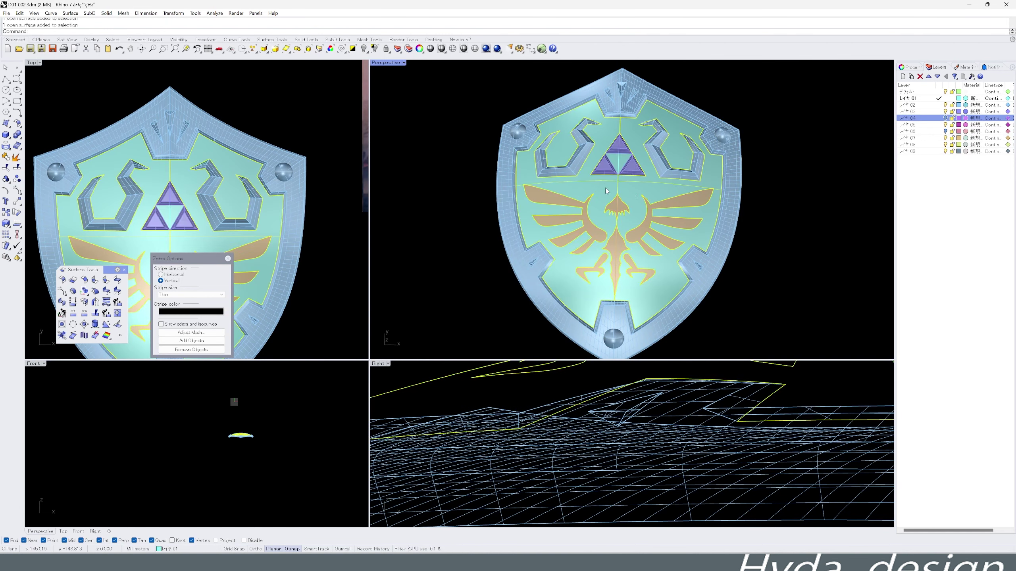
{"action": "key", "text": "ctrl+j"}
Close the Zebra Options and Surface Tools panels.
{"action": "mouse_move", "coordinate": [436, 224]}
{"action": "right_mouse_down"}
{"action": "mouse_move", "coordinate": [458, 176]}
{"action": "mouse_move", "coordinate": [254, 249]}
{"action": "right_mouse_up"}
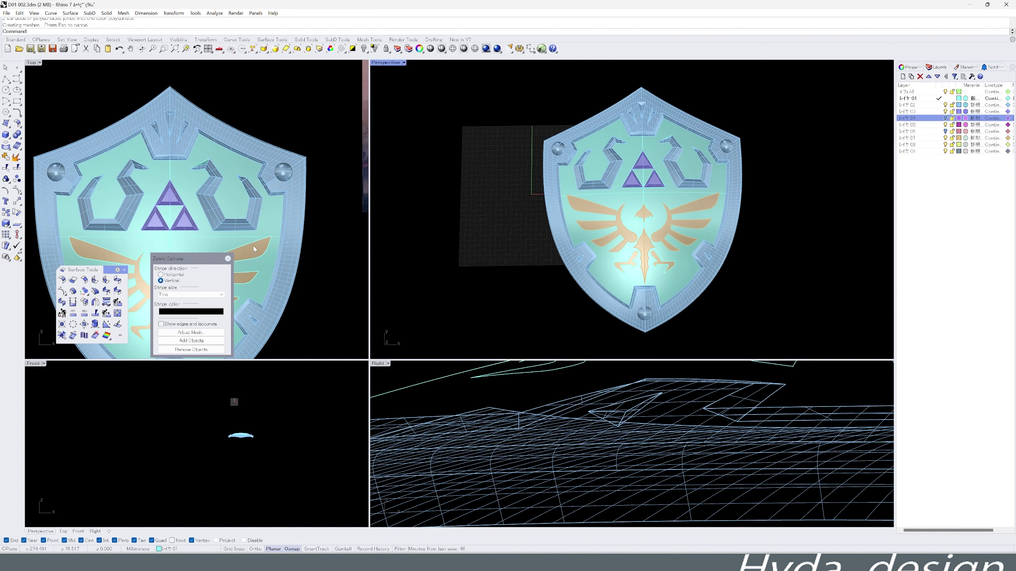
{"action": "left_click", "coordinate": [228, 259]}
{"action": "left_click", "coordinate": [124, 270]}
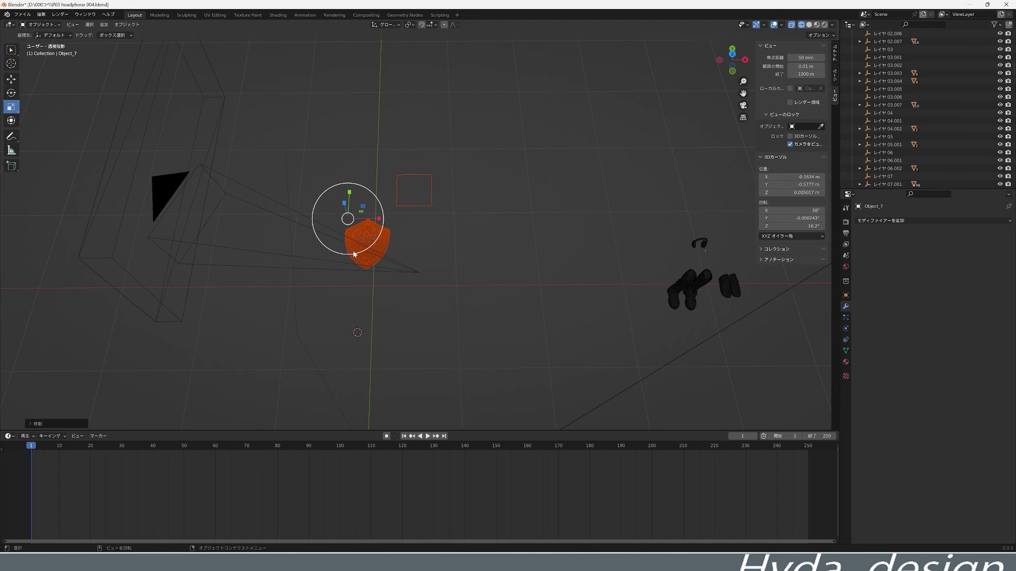
Scale up the shield model and switch the viewport to solid shading.
{"action": "left_click_drag", "start_coordinate": [339, 256], "coordinate": [483, 255]}
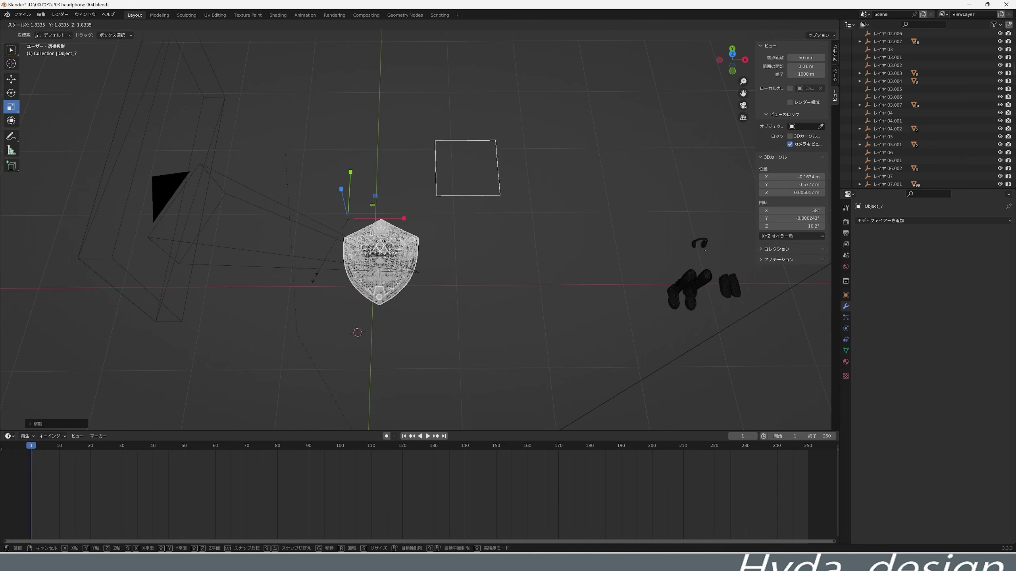
{"action": "left_click", "coordinate": [482, 249]}
{"action": "middle_click_drag", "start_coordinate": [474, 248], "coordinate": [455, 258]}
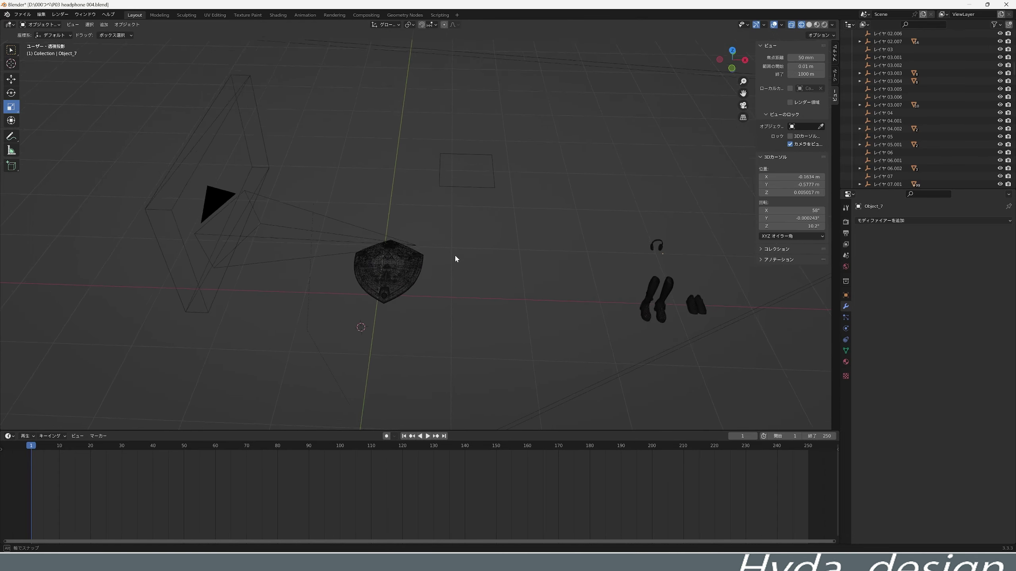
{"action": "left_click", "coordinate": [808, 25]}
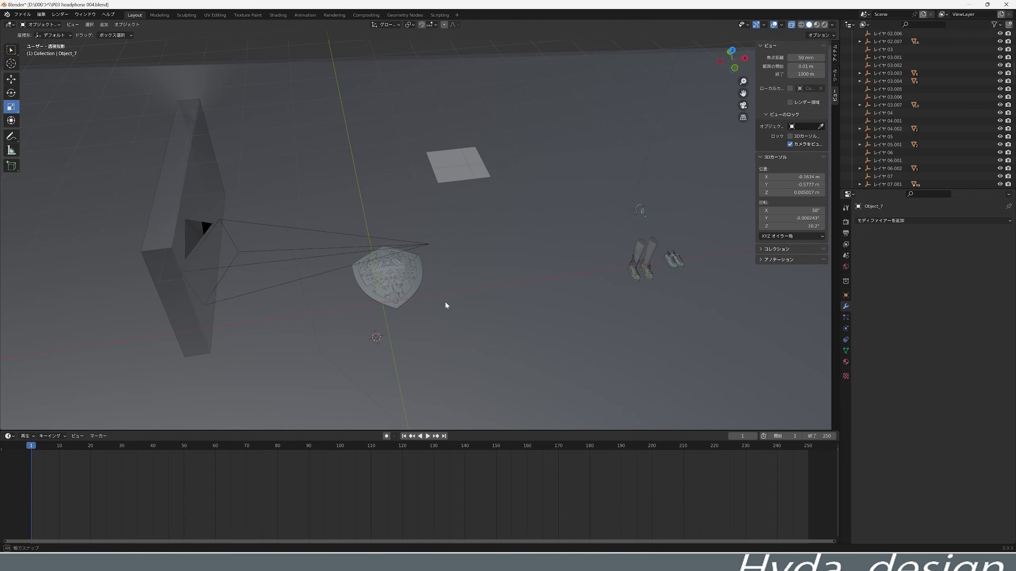
{"action": "mouse_move", "coordinate": [447, 305]}
{"action": "middle_mouse_down"}
{"action": "mouse_move", "coordinate": [437, 330]}
{"action": "mouse_move", "coordinate": [438, 257]}
{"action": "mouse_move", "coordinate": [442, 326]}
{"action": "mouse_move", "coordinate": [444, 316]}
{"action": "mouse_move", "coordinate": [379, 294]}
{"action": "mouse_move", "coordinate": [396, 300]}
{"action": "middle_mouse_up"}
Show the material preview and switch to the Shading workspace.
{"action": "key", "text": "z"}
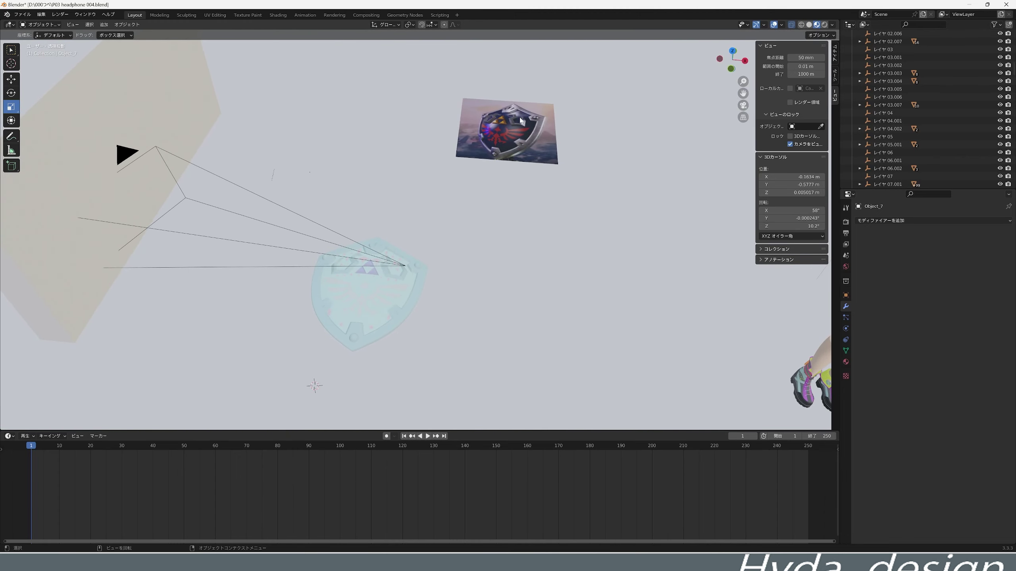
{"action": "middle_click_drag", "start_coordinate": [515, 146], "coordinate": [508, 140]}
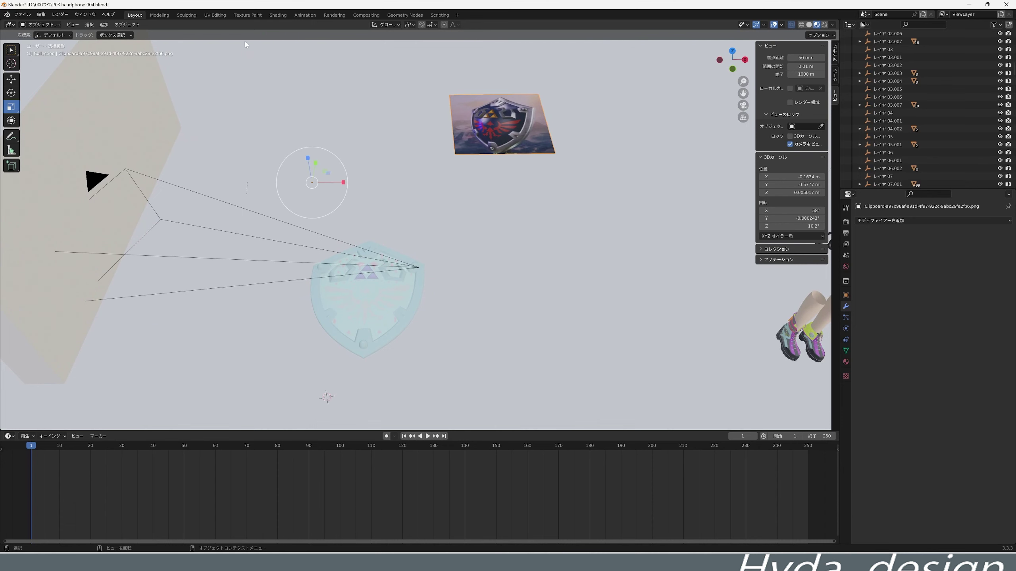
{"action": "left_click", "coordinate": [277, 14]}
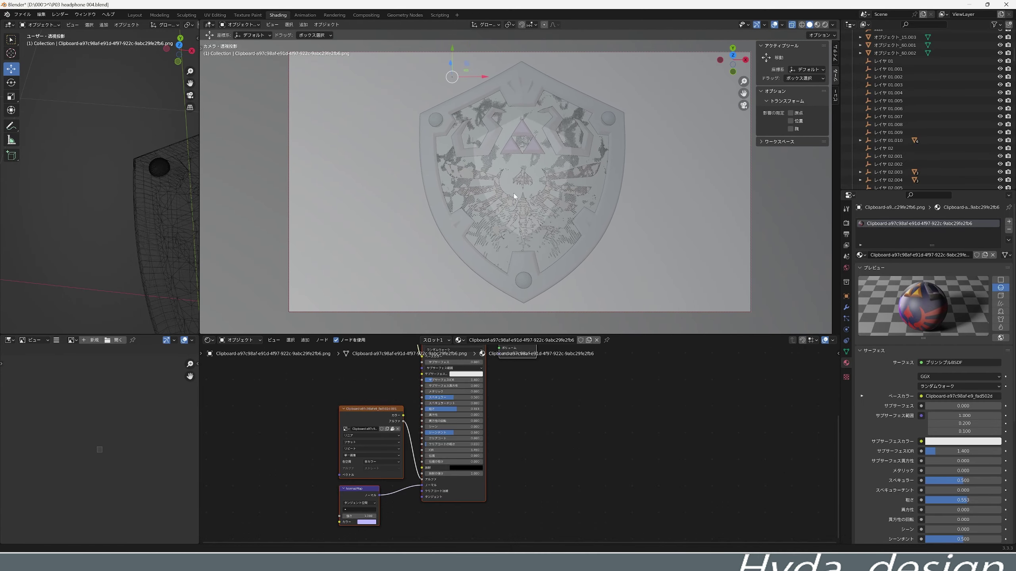
Enable Material Preview, select the rim and darken its base colour to grey-blue.
{"action": "left_click", "coordinate": [817, 24]}
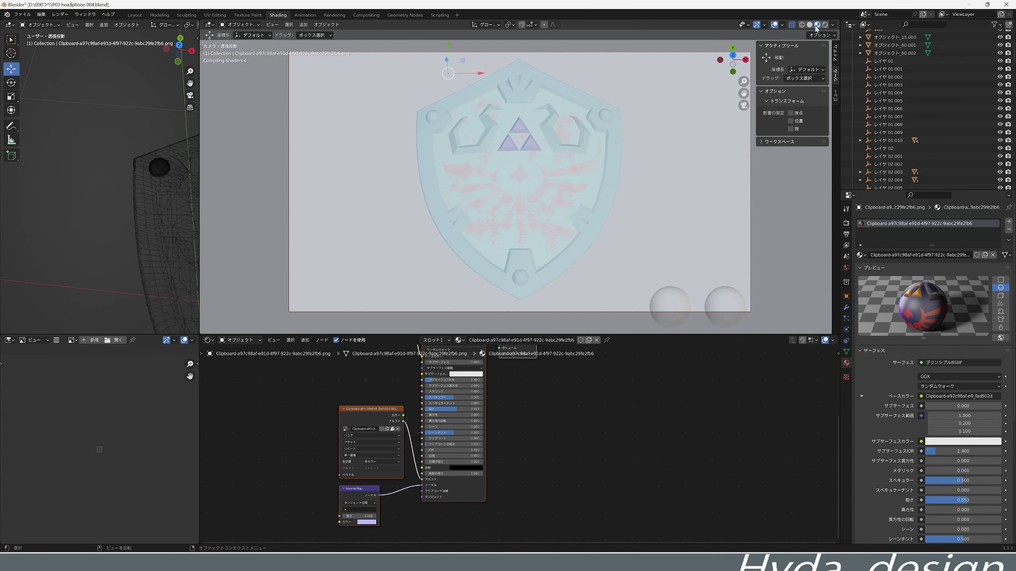
{"action": "left_click", "coordinate": [609, 177]}
{"action": "scroll", "coordinate": [498, 388], "scroll_direction": "up", "scroll_amount": 1}
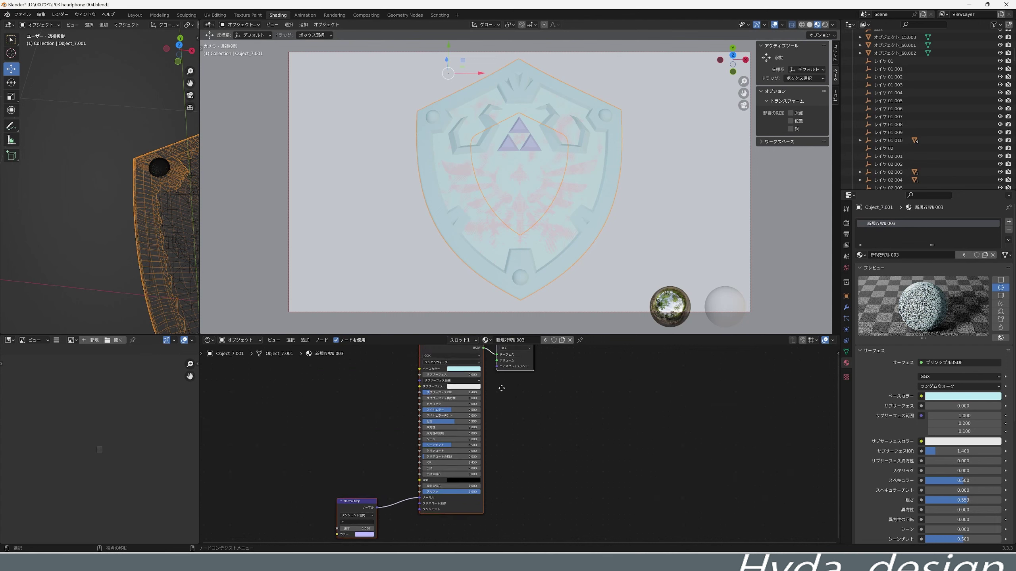
{"action": "scroll", "coordinate": [465, 384], "scroll_direction": "up", "scroll_amount": 1}
{"action": "left_click", "coordinate": [464, 381]}
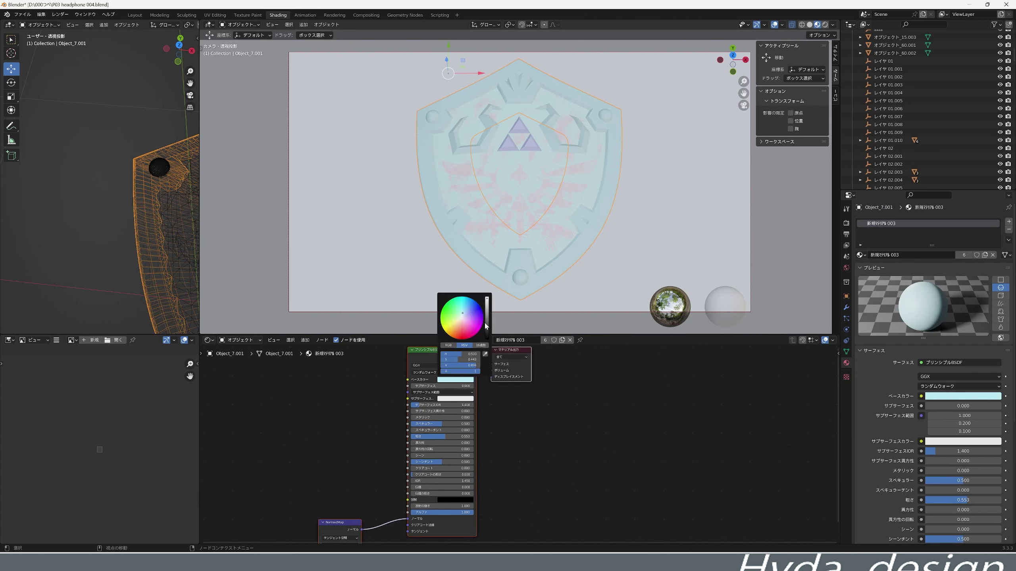
{"action": "left_click_drag", "start_coordinate": [487, 327], "coordinate": [489, 320]}
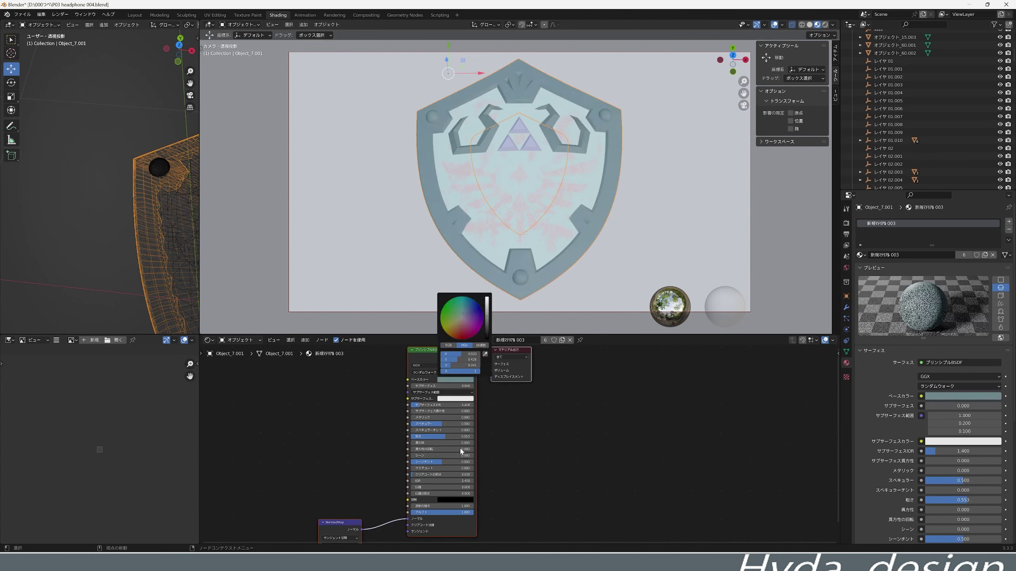
Raise the rim's Metallic value and shift its colour to neutral grey.
{"action": "scroll", "coordinate": [414, 420], "scroll_direction": "up", "scroll_amount": 1}
{"action": "scroll", "coordinate": [415, 419], "scroll_direction": "up", "scroll_amount": 1}
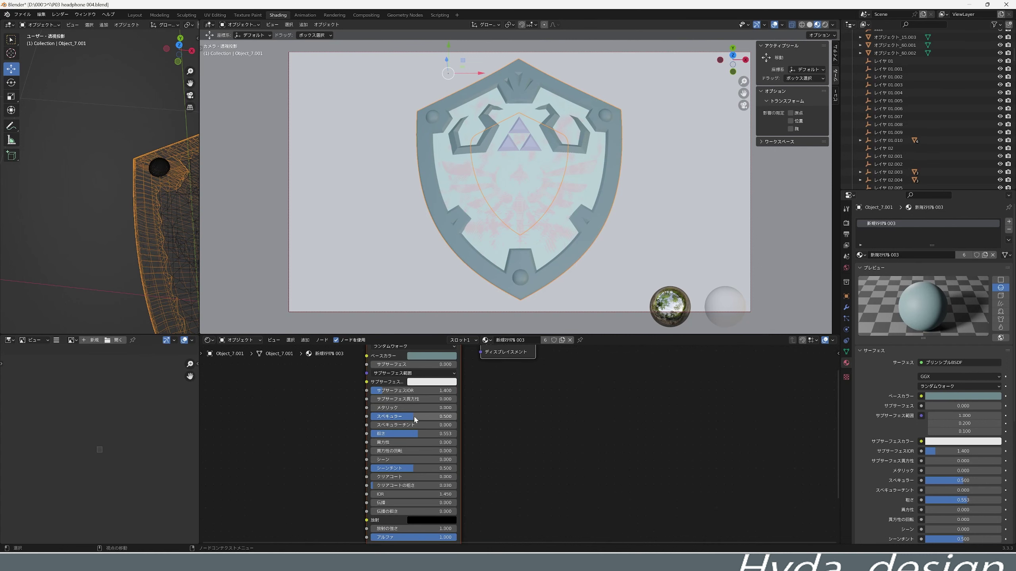
{"action": "scroll", "coordinate": [414, 419], "scroll_direction": "up", "scroll_amount": 1}
{"action": "mouse_move", "coordinate": [400, 404]}
{"action": "left_mouse_down"}
{"action": "mouse_move", "coordinate": [454, 404]}
{"action": "mouse_move", "coordinate": [436, 417]}
{"action": "left_mouse_up"}
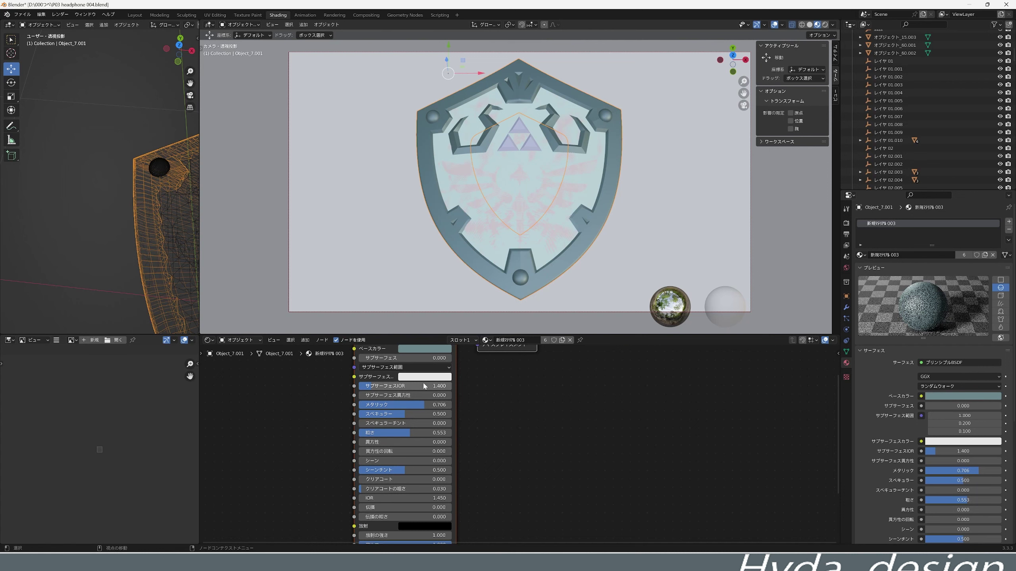
{"action": "left_click", "coordinate": [425, 349]}
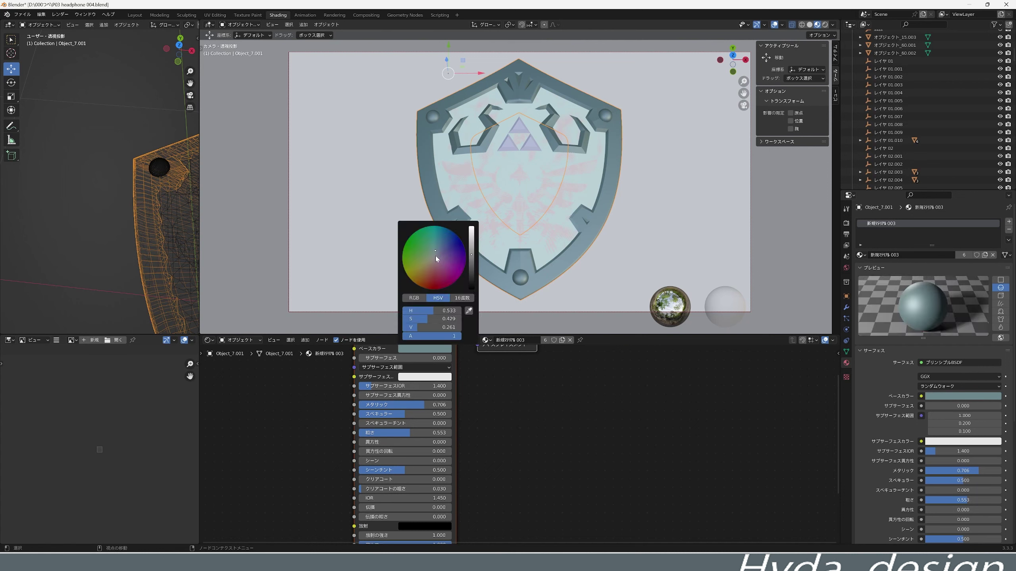
{"action": "left_click", "coordinate": [435, 257]}
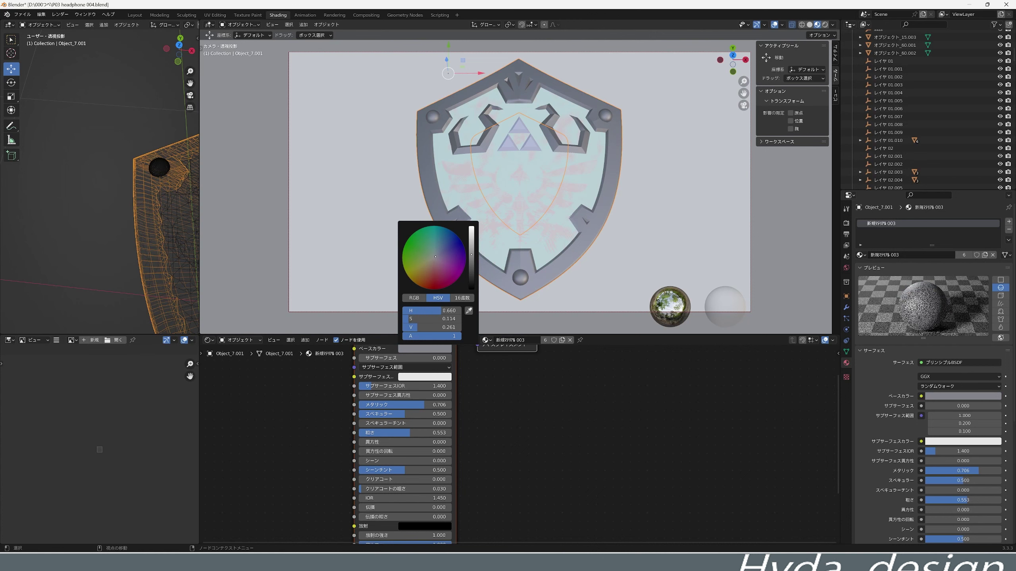
Select the emblem face and set its base colour to blue.
{"action": "left_click", "coordinate": [538, 254]}
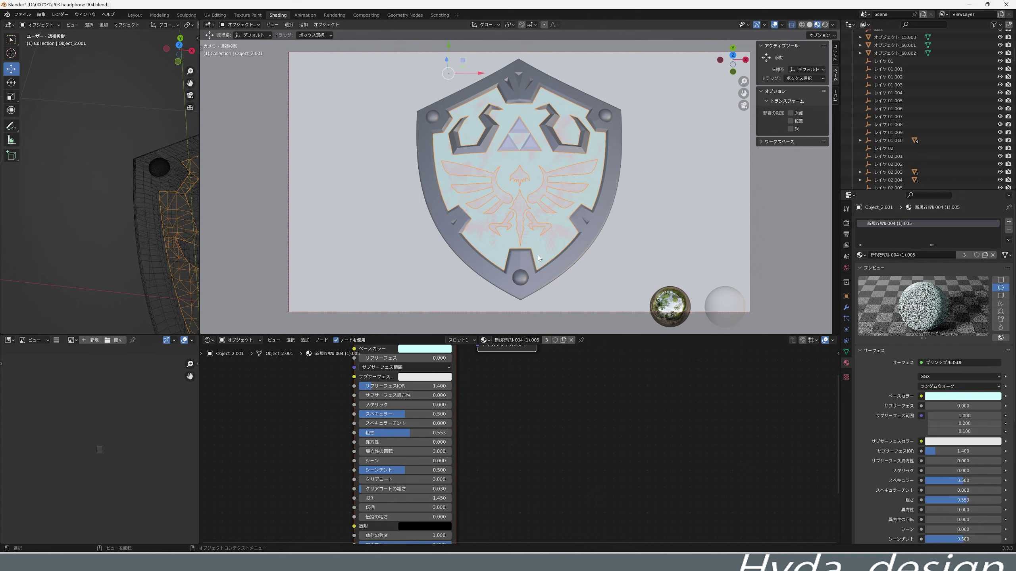
{"action": "middle_click_drag", "start_coordinate": [430, 349], "coordinate": [430, 392]}
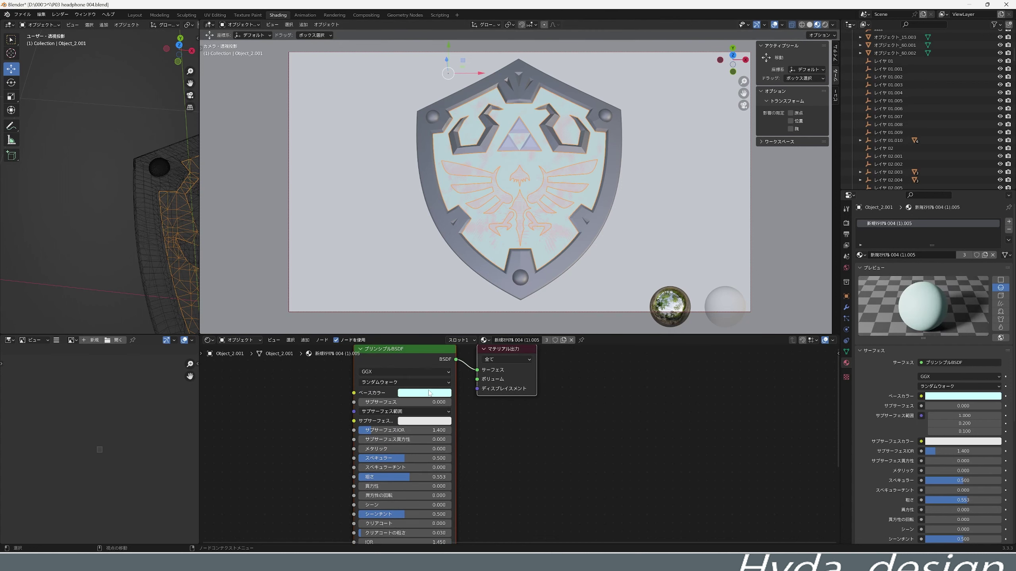
{"action": "left_click", "coordinate": [429, 392]}
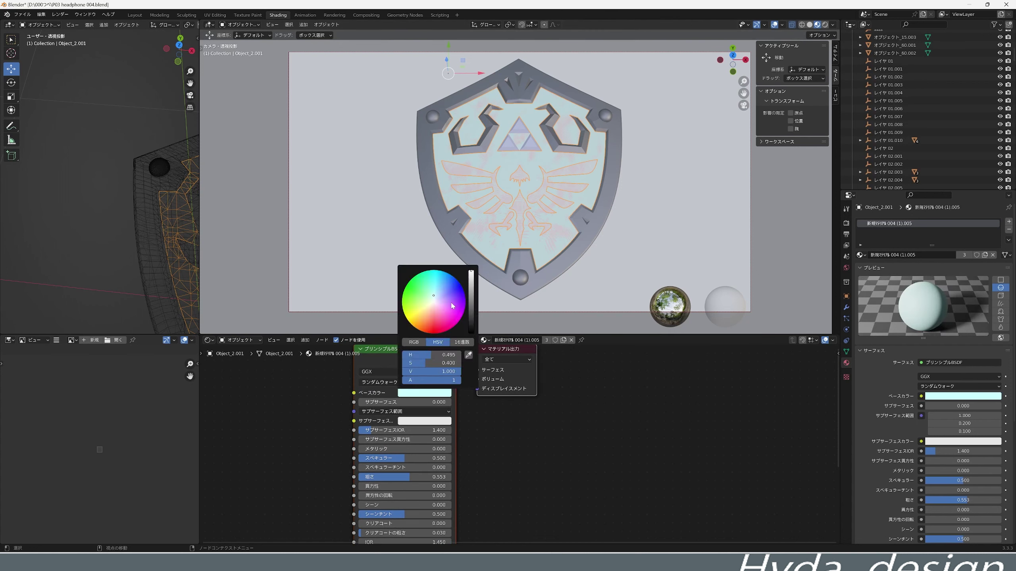
{"action": "left_click_drag", "start_coordinate": [452, 306], "coordinate": [456, 285]}
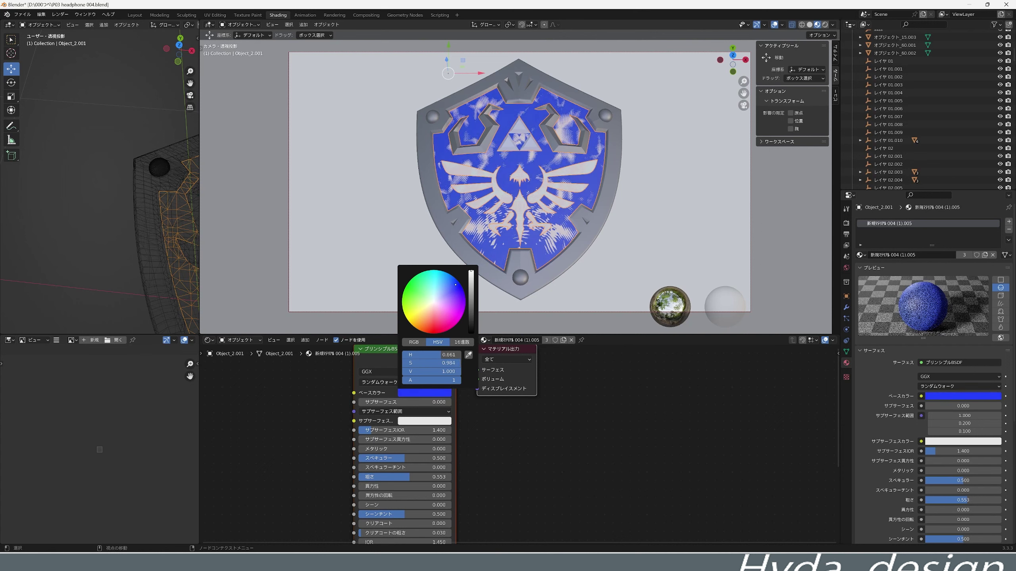
Deepen the emblem's blue to a saturated navy.
{"action": "scroll", "coordinate": [461, 295], "scroll_direction": "down", "scroll_amount": 5}
{"action": "scroll", "coordinate": [461, 295], "scroll_direction": "down", "scroll_amount": 4}
{"action": "scroll", "coordinate": [460, 296], "scroll_direction": "down", "scroll_amount": 6}
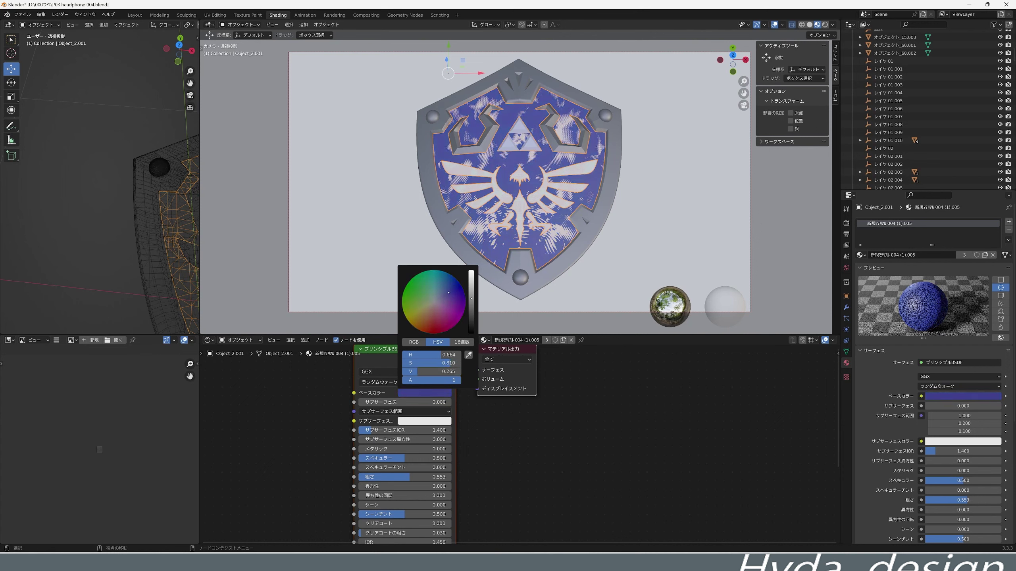
{"action": "left_click_drag", "start_coordinate": [448, 292], "coordinate": [450, 286]}
{"action": "scroll", "coordinate": [479, 299], "scroll_direction": "down", "scroll_amount": 2}
{"action": "scroll", "coordinate": [480, 299], "scroll_direction": "down", "scroll_amount": 3}
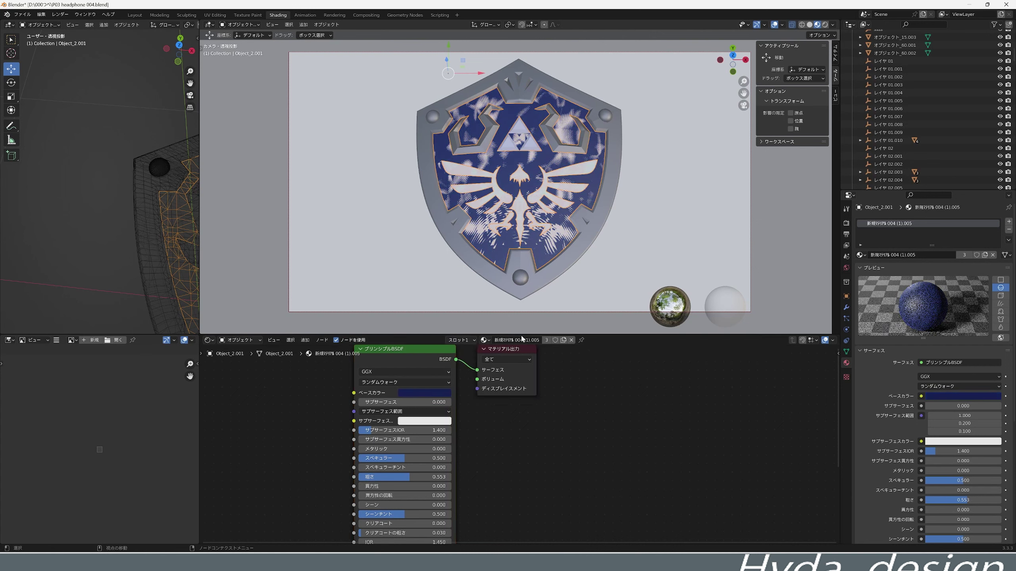
{"action": "middle_click_drag", "start_coordinate": [498, 247], "coordinate": [500, 232]}
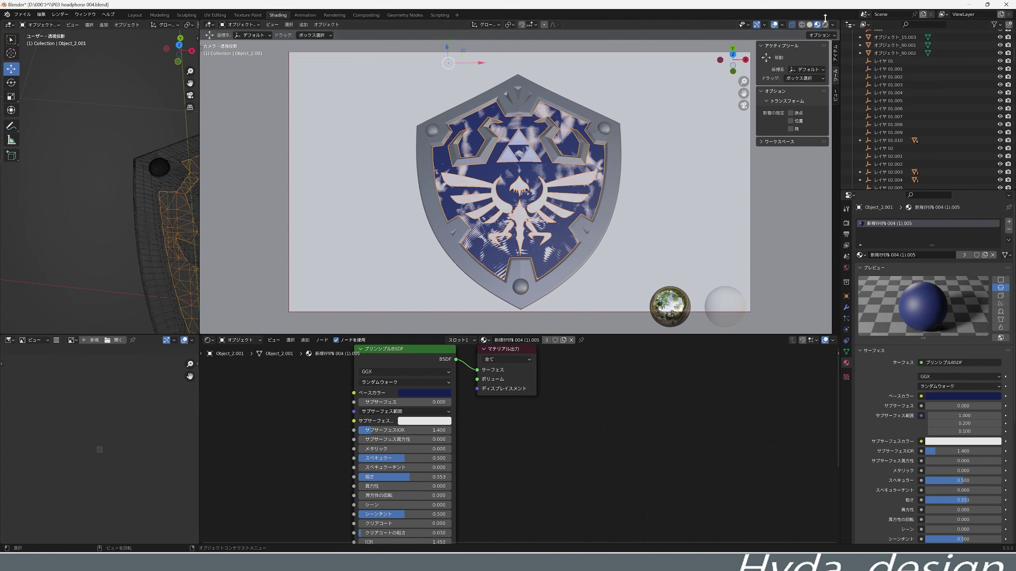
Check the shield in Rendered shading, then return the viewport to Wireframe.
{"action": "key", "text": "z"}
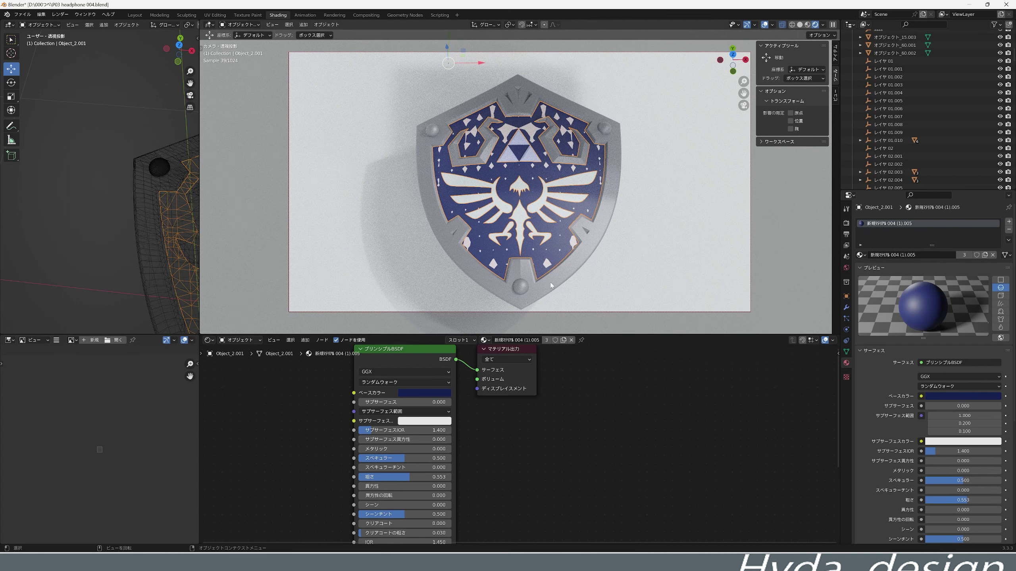
{"action": "left_click", "coordinate": [551, 253]}
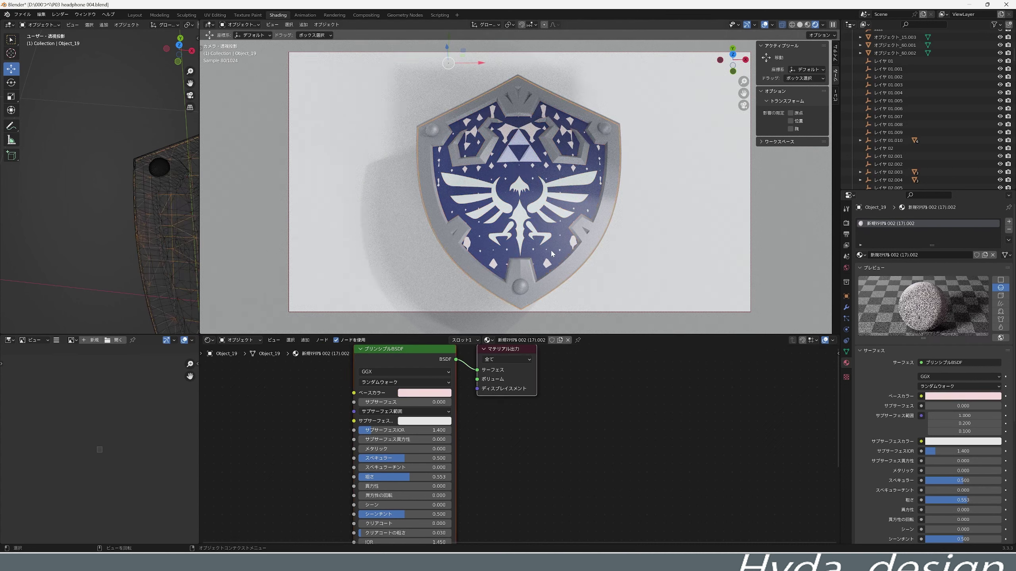
{"action": "key", "text": "ctrl+z"}
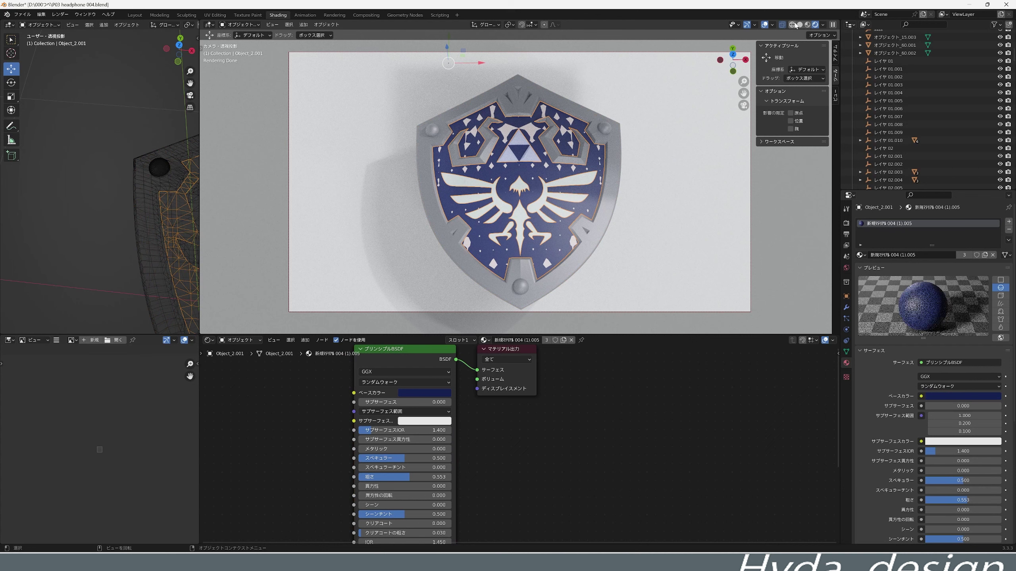
{"action": "key", "text": "shift+z"}
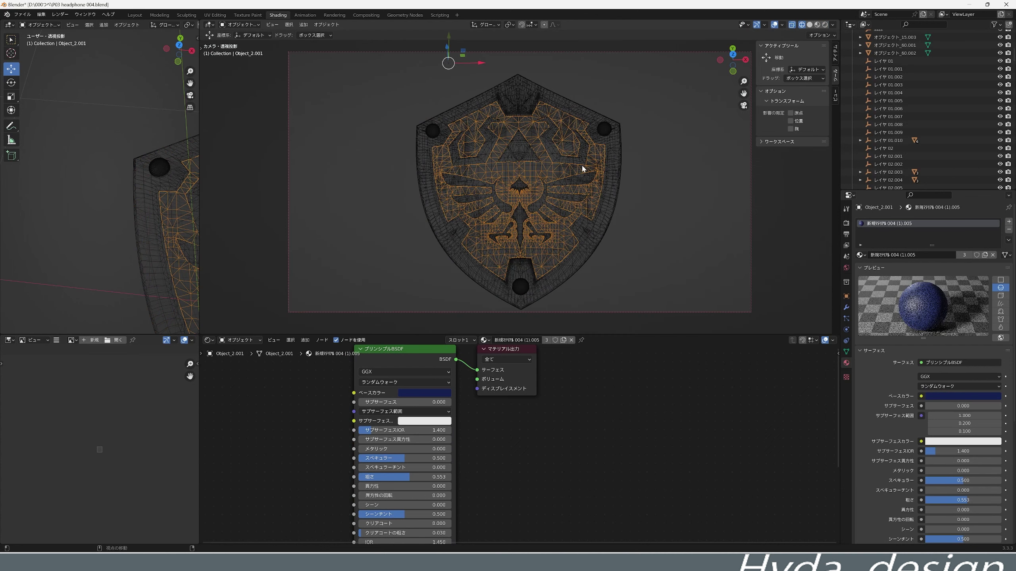
Delete the selected emblem object and the Object_19 outline piece.
{"action": "key", "text": "Delete"}
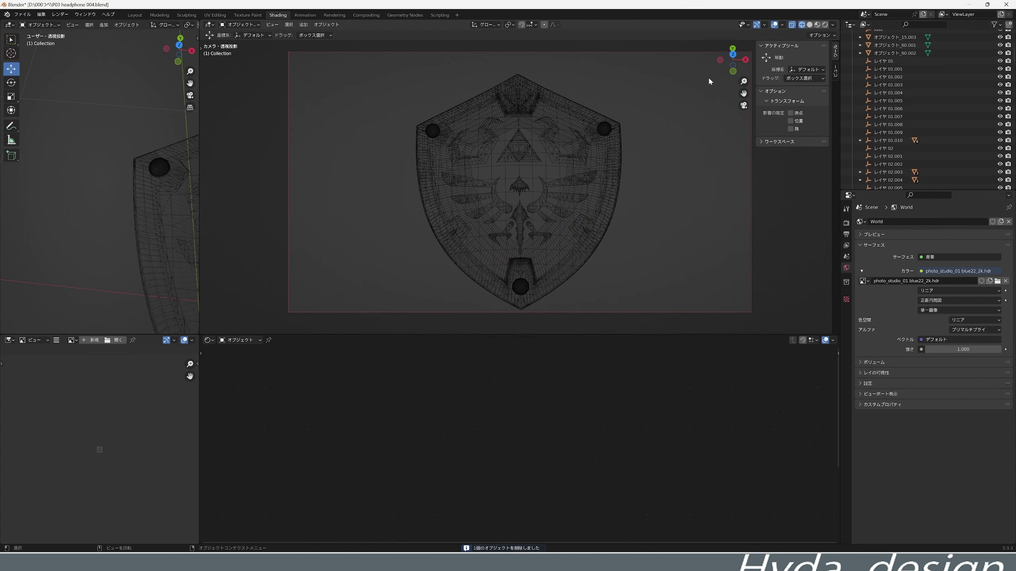
{"action": "left_click", "coordinate": [810, 25]}
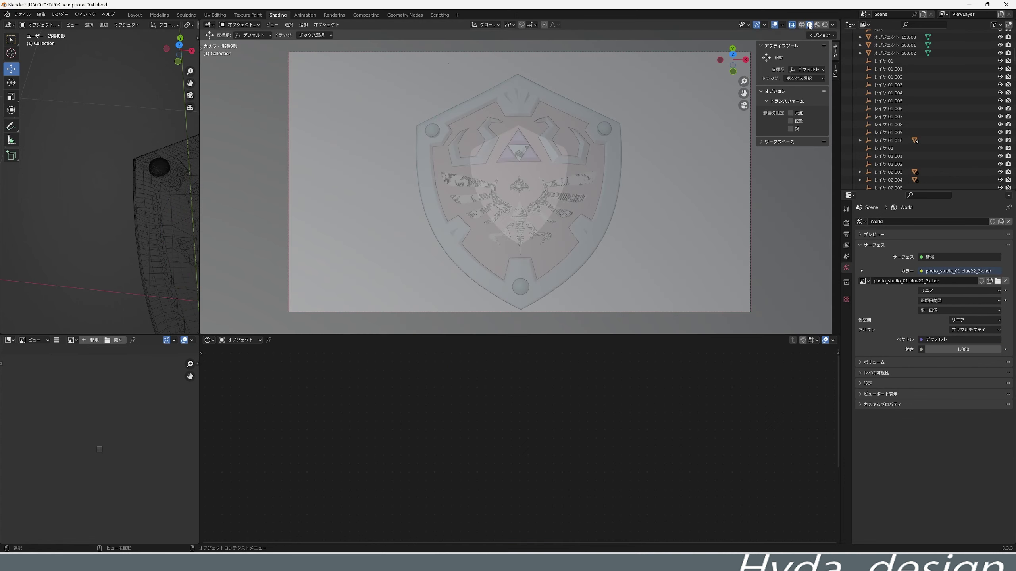
{"action": "left_click", "coordinate": [559, 175]}
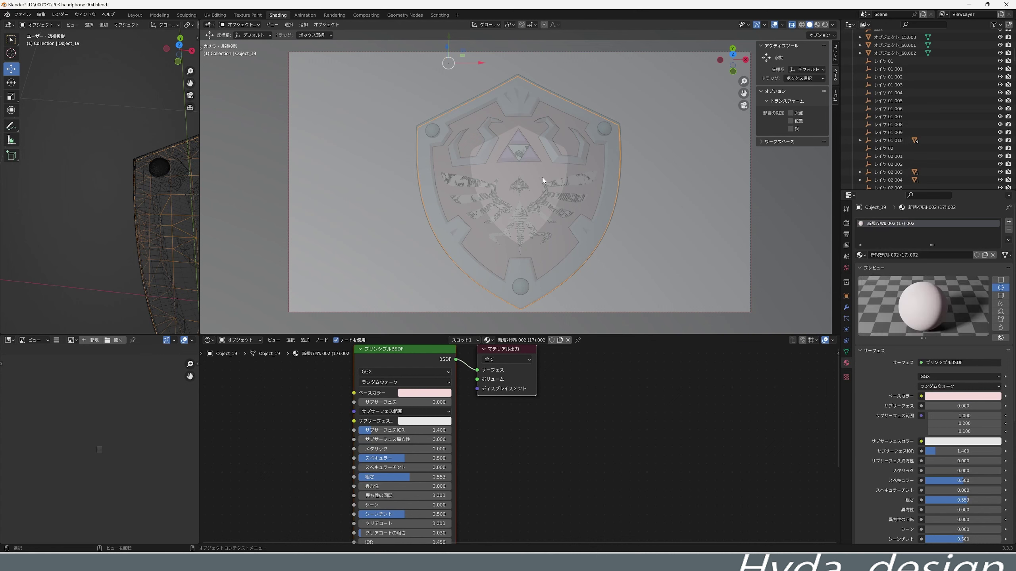
{"action": "key", "text": "Delete"}
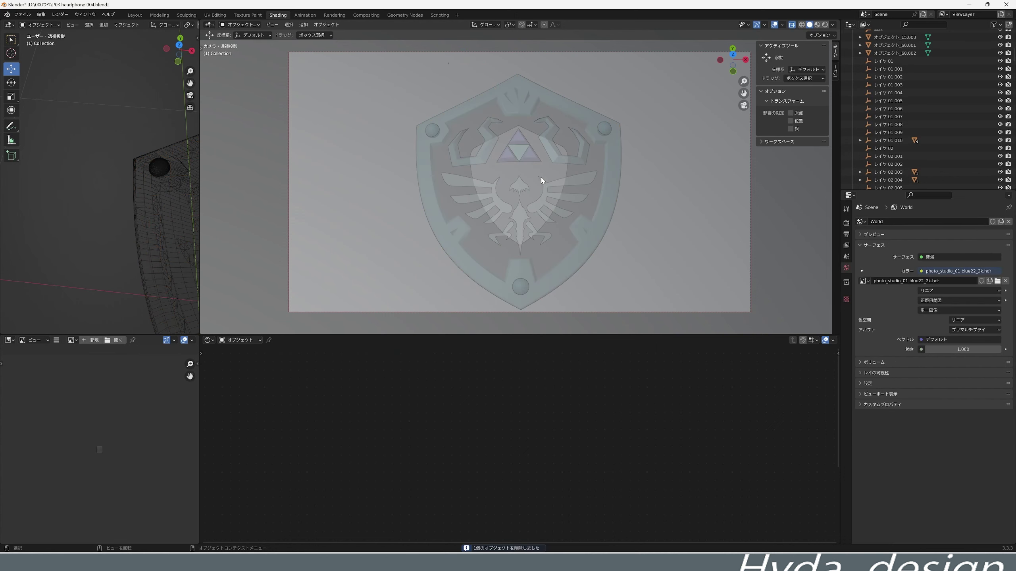
{"action": "key", "text": "ctrl+z"}
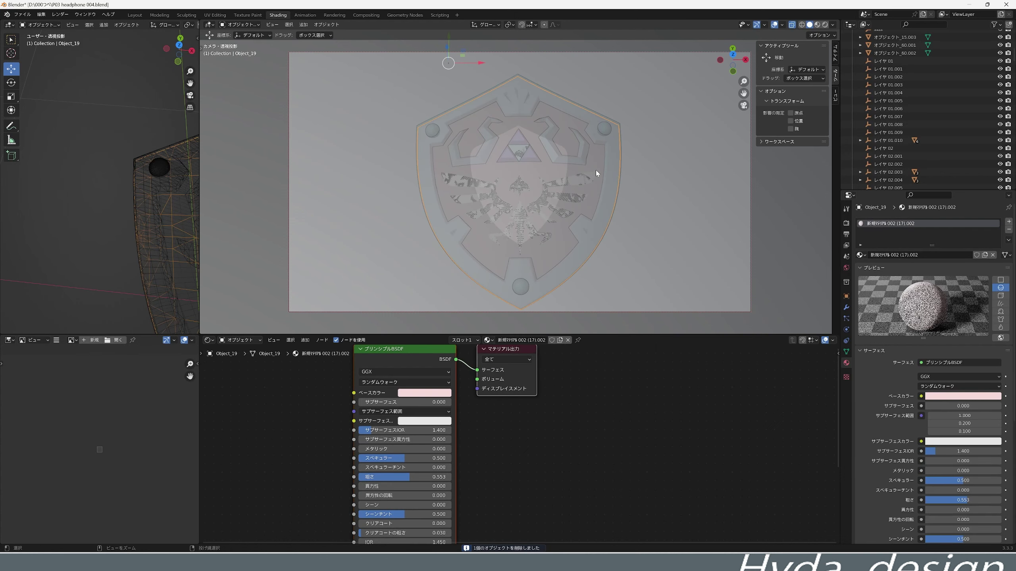
{"action": "key", "text": "ctrl+shift+z"}
Select the emblem face Object_2.001 and switch over to Rhino 7.
{"action": "left_click", "coordinate": [595, 176]}
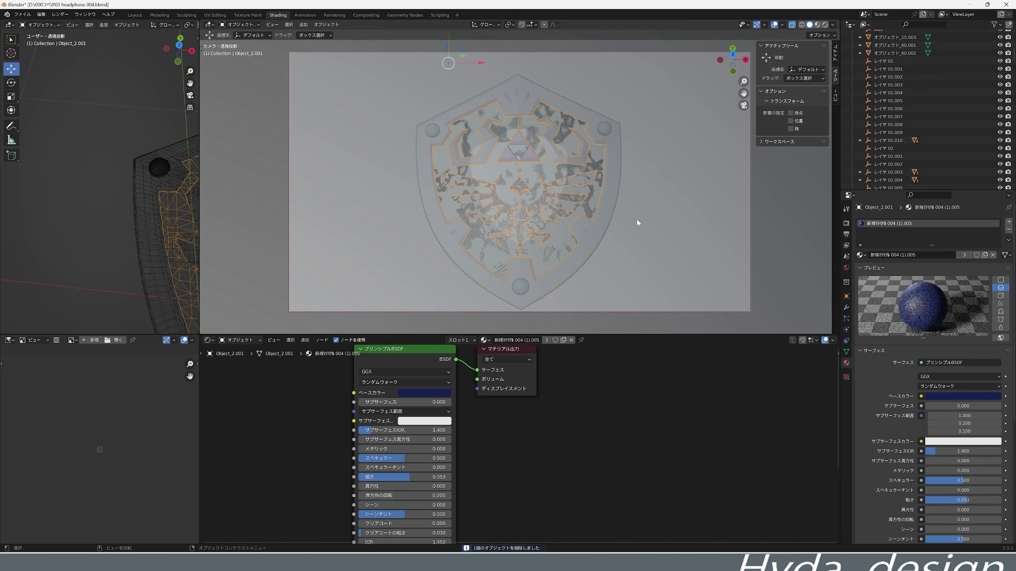
{"action": "mouse_move", "coordinate": [640, 222]}
{"action": "middle_mouse_down"}
{"action": "mouse_move", "coordinate": [629, 199]}
{"action": "mouse_move", "coordinate": [563, 205]}
{"action": "middle_mouse_up"}
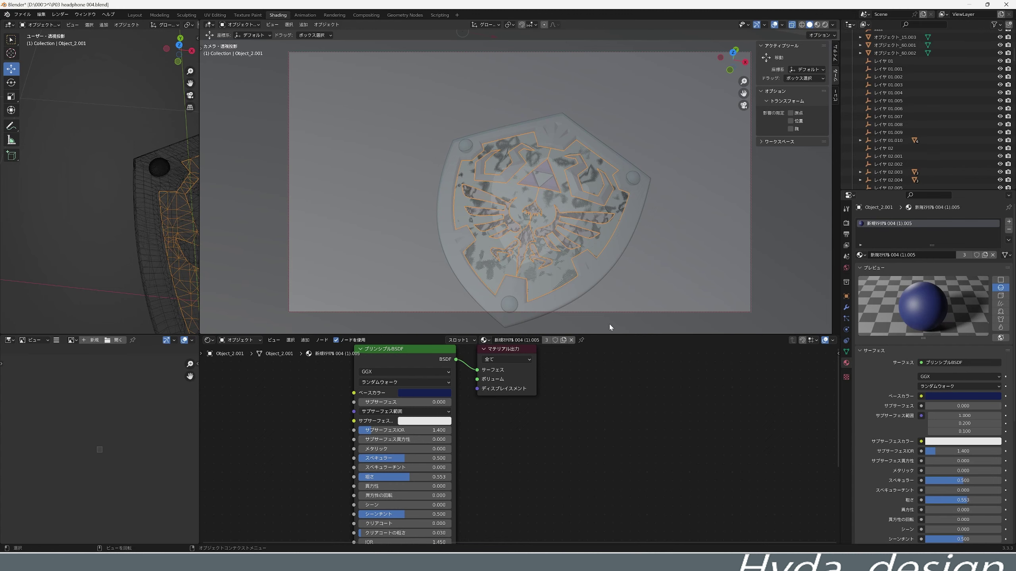
{"action": "left_click", "coordinate": [596, 516]}
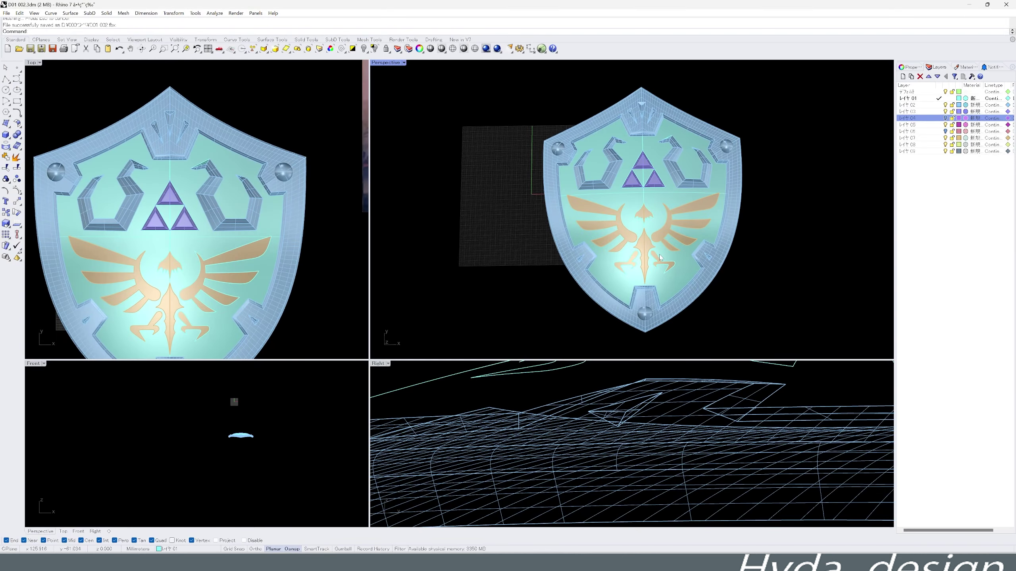
Temporarily delete the shield's inner face to check it, undo, and return to Blender.
{"action": "left_click", "coordinate": [682, 265]}
{"action": "key", "text": "Delete"}
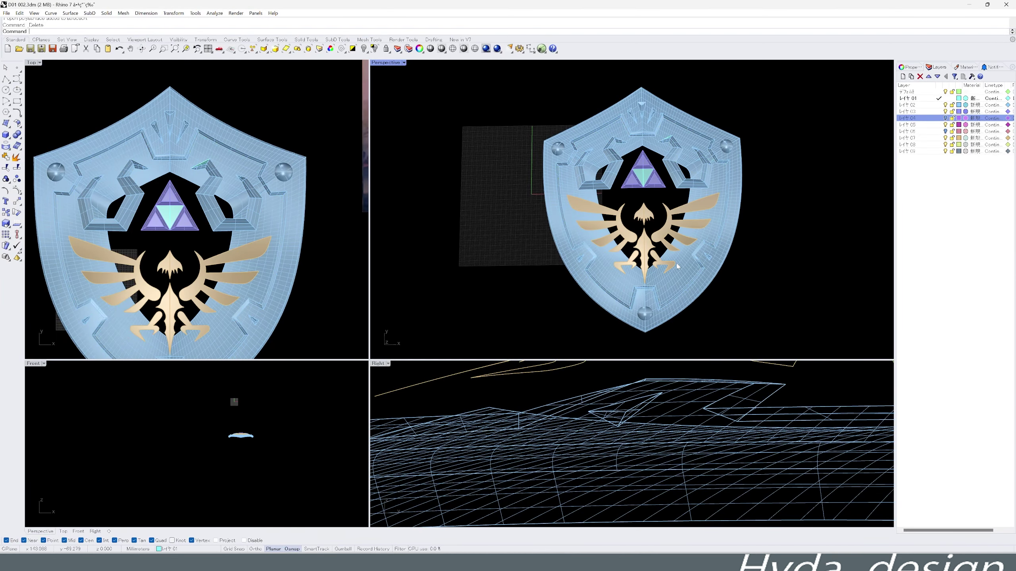
{"action": "middle_click", "coordinate": [672, 272]}
{"action": "mouse_move", "coordinate": [515, 256]}
{"action": "right_mouse_down"}
{"action": "mouse_move", "coordinate": [484, 261]}
{"action": "mouse_move", "coordinate": [479, 217]}
{"action": "right_mouse_up"}
{"action": "key", "text": "ctrl+z"}
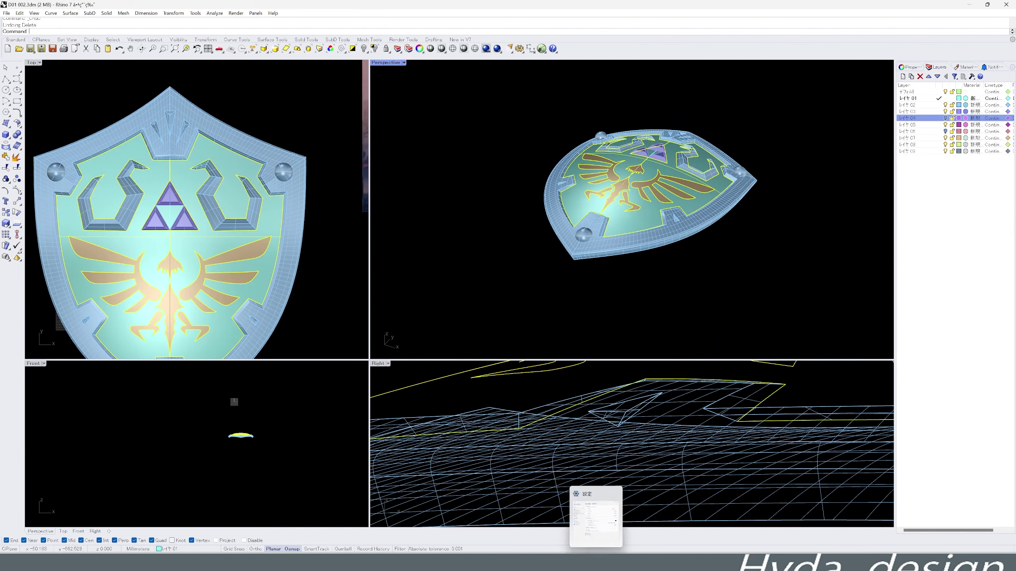
{"action": "left_click", "coordinate": [596, 520]}
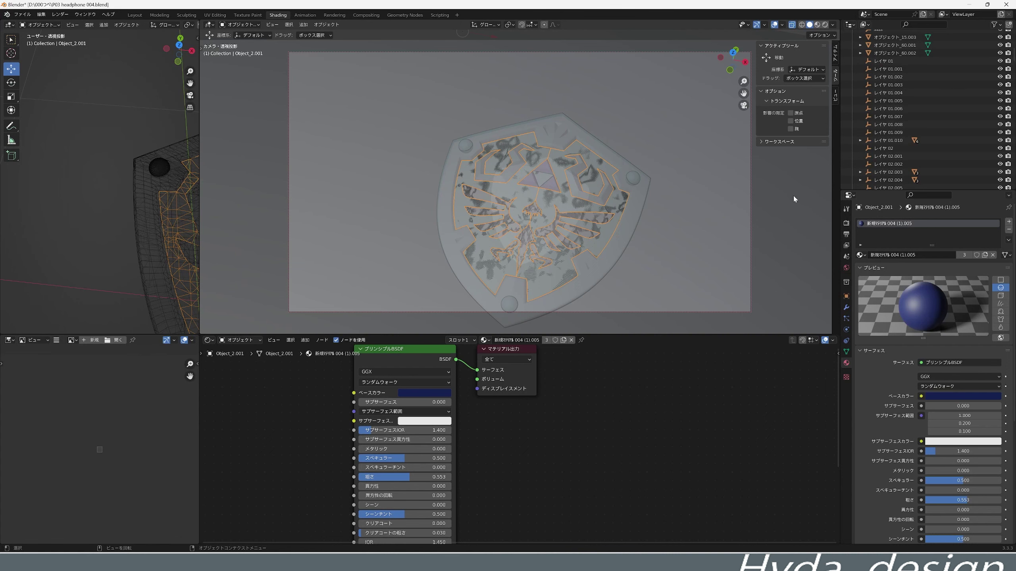
Delete Object_2.001, then step through undo and redo history.
{"action": "key", "text": "Delete"}
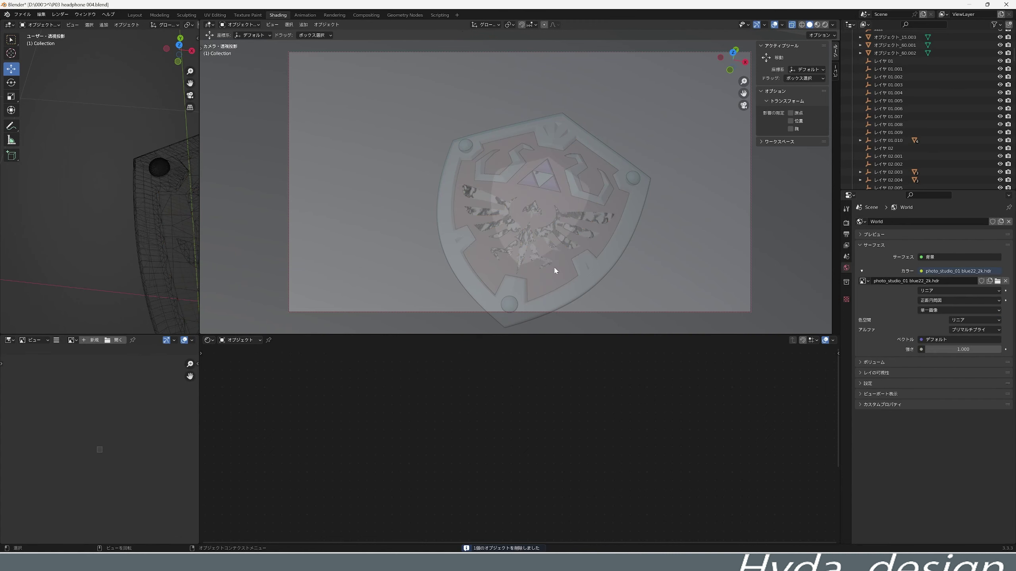
{"action": "left_click", "coordinate": [554, 270]}
{"action": "mouse_move", "coordinate": [582, 262]}
{"action": "middle_mouse_down"}
{"action": "mouse_move", "coordinate": [569, 185]}
{"action": "mouse_move", "coordinate": [541, 214]}
{"action": "mouse_move", "coordinate": [550, 239]}
{"action": "middle_mouse_up"}
{"action": "key", "text": "ctrl+z"}
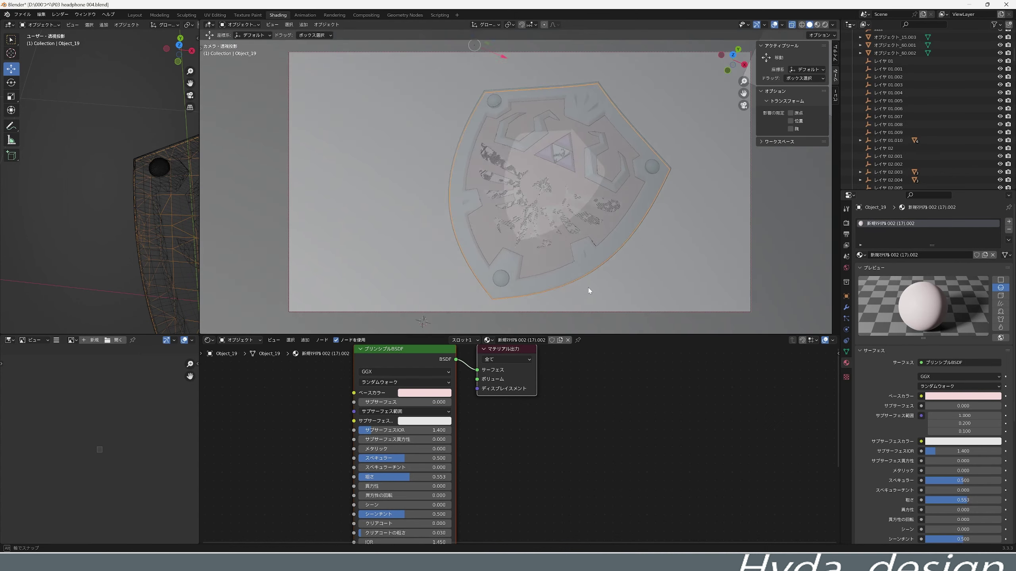
{"action": "key", "text": "ctrl+z"}
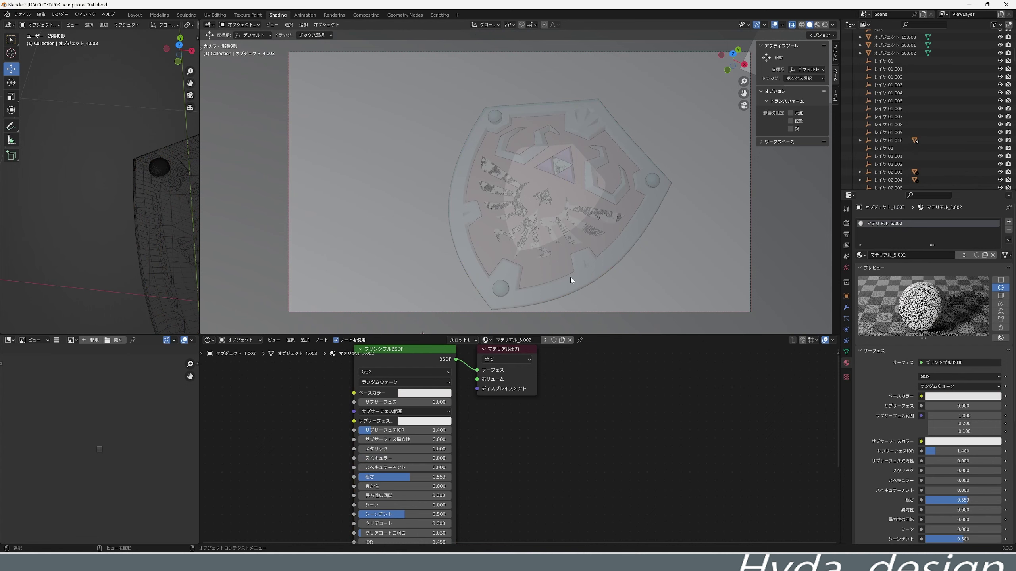
{"action": "key", "text": "ctrl+shift+z"}
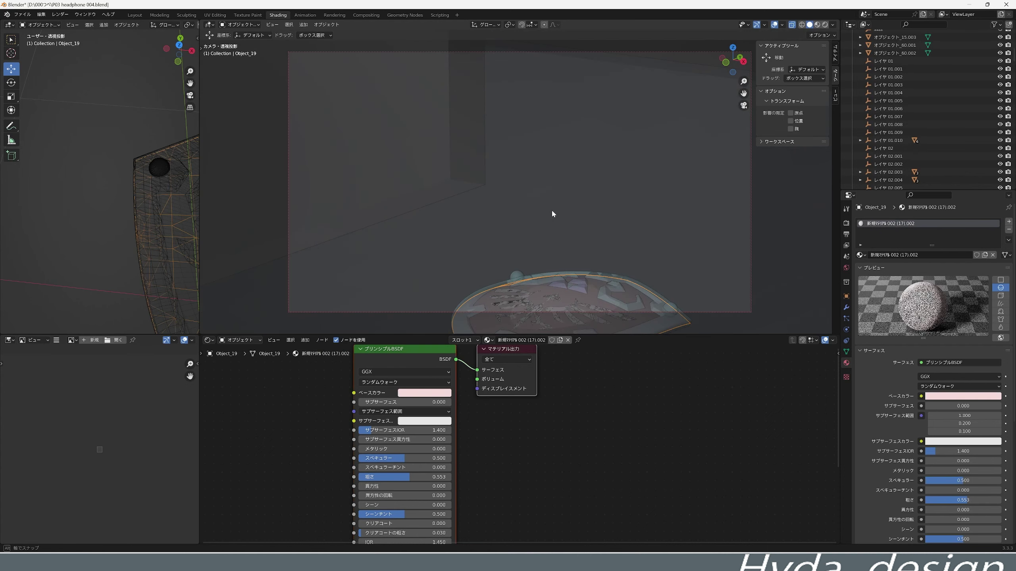
{"action": "key", "text": "ctrl+shift+z"}
{"action": "key", "text": "ctrl+shift+z"}
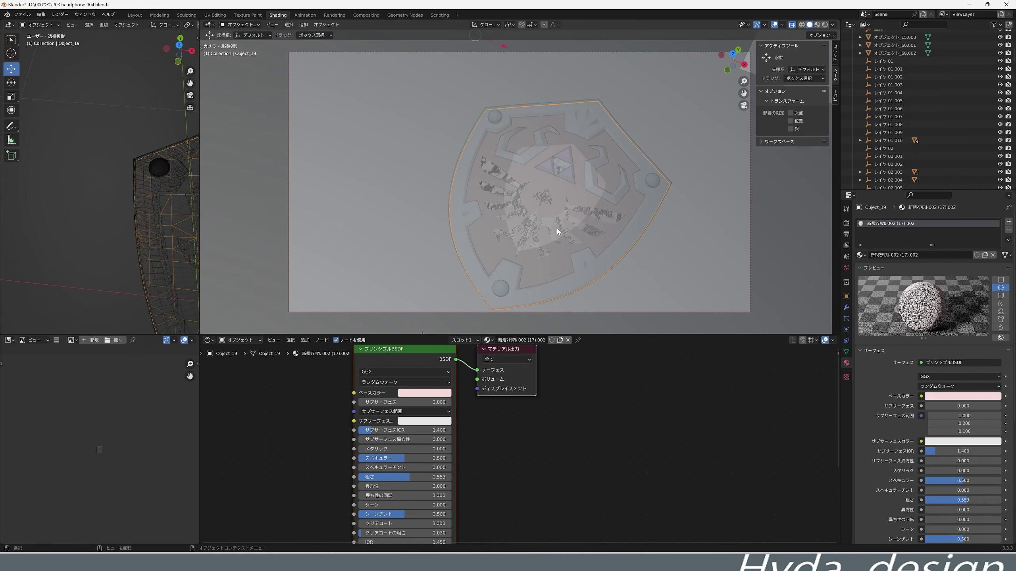
{"action": "key", "text": "ctrl+shift+z"}
{"action": "key", "text": "ctrl+shift+z"}
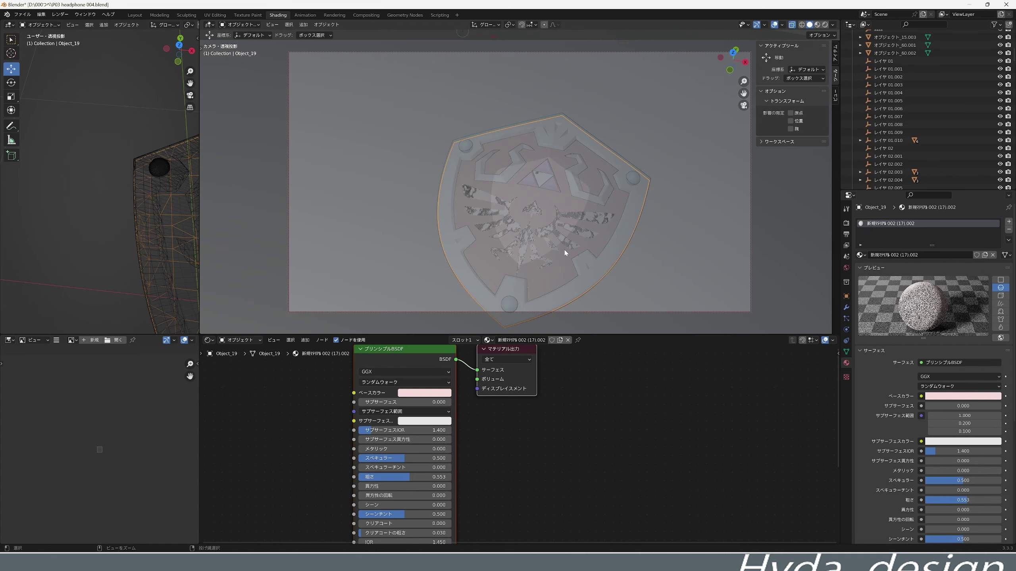
{"action": "key", "text": "ctrl+shift+z"}
{"action": "key", "text": "ctrl+shift+z"}
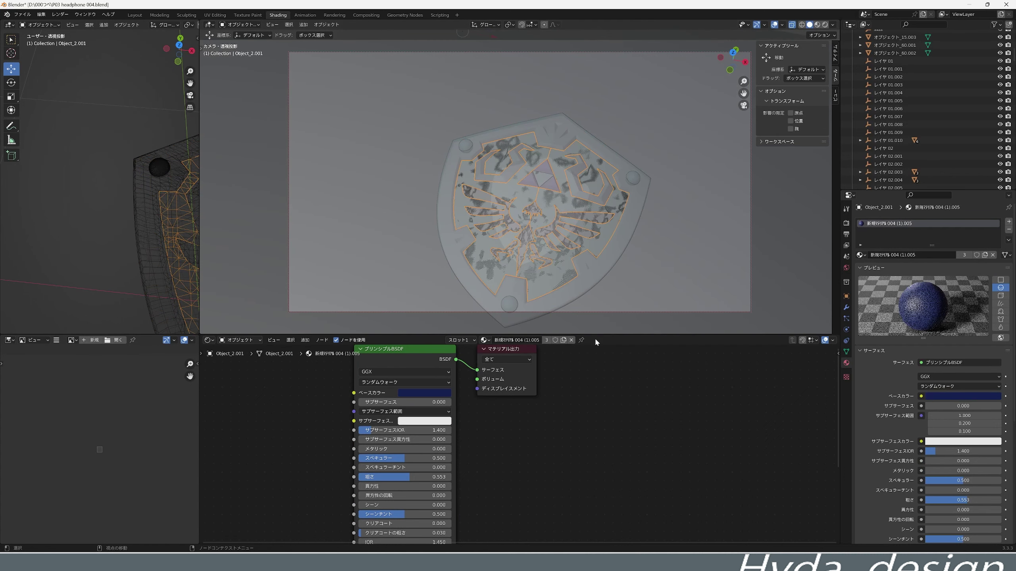
Inspect the shield objects' materials, delete Object_19, and select Object_2.001.
{"action": "left_click", "coordinate": [609, 255]}
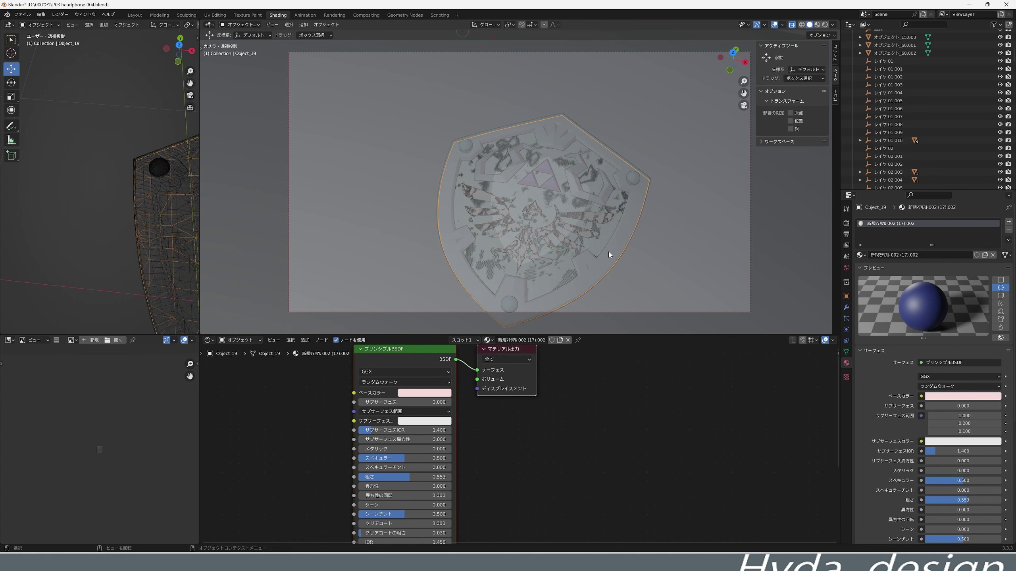
{"action": "left_click", "coordinate": [609, 254]}
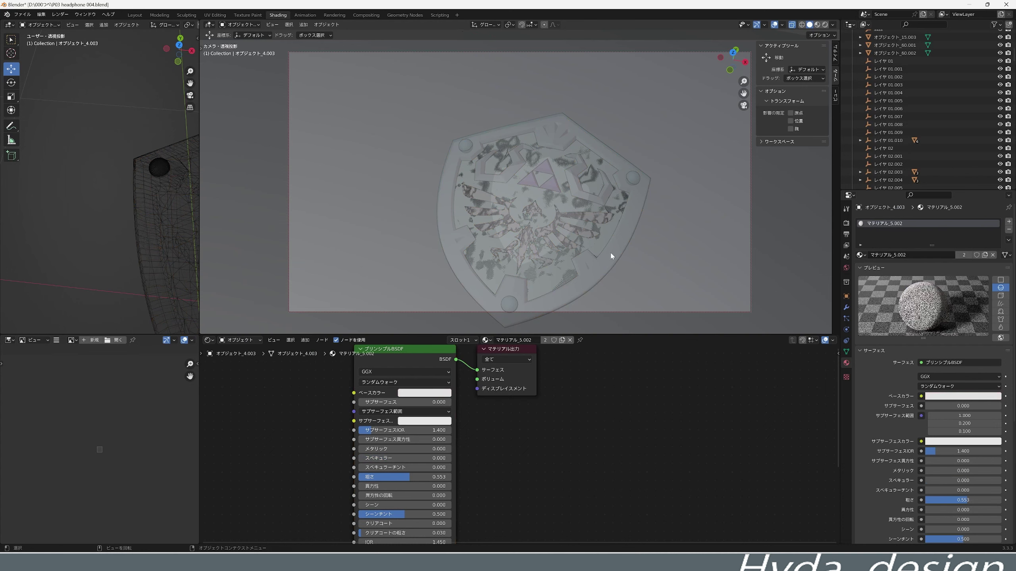
{"action": "left_click", "coordinate": [610, 256]}
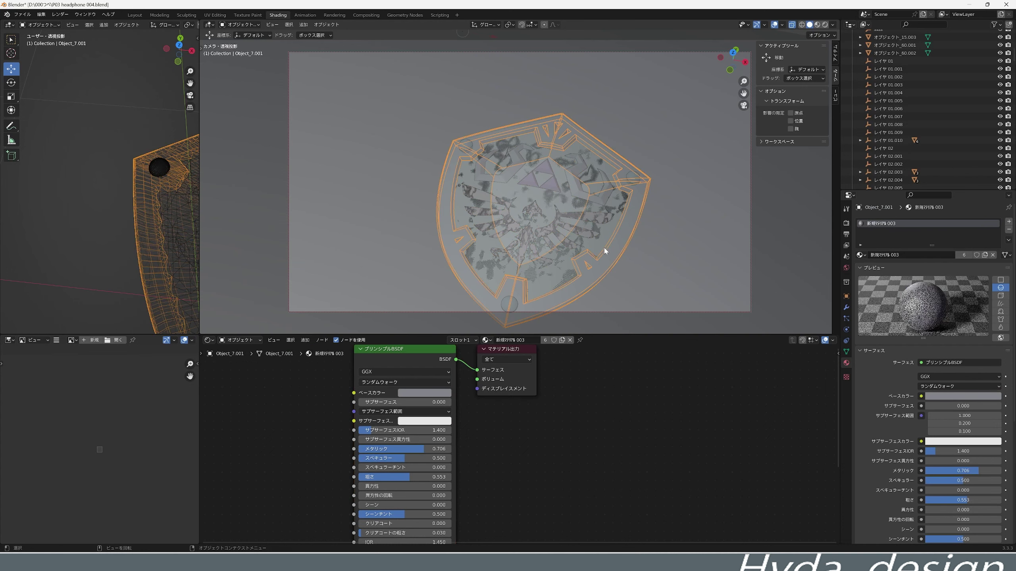
{"action": "left_click", "coordinate": [602, 251]}
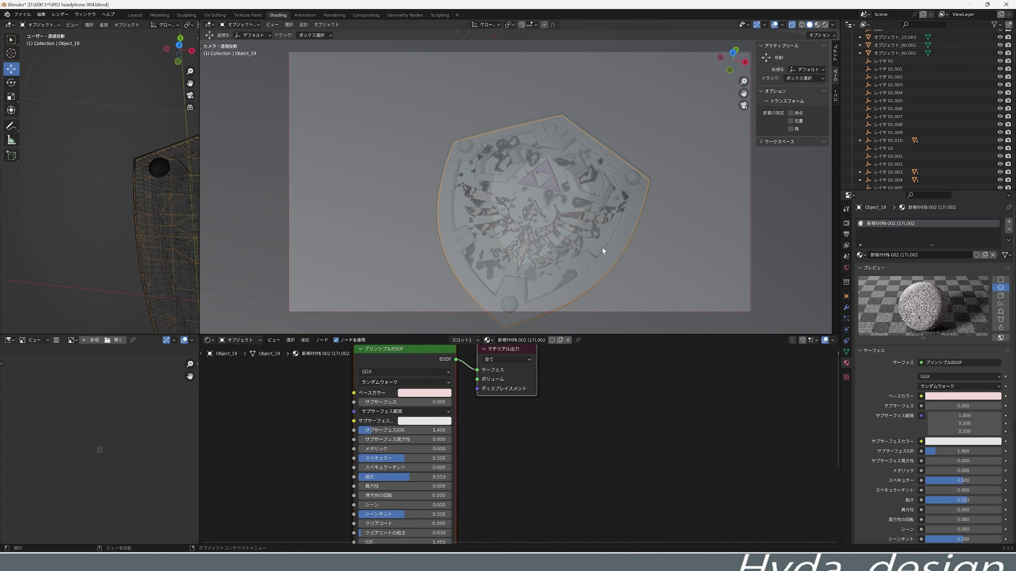
{"action": "key", "text": "Delete"}
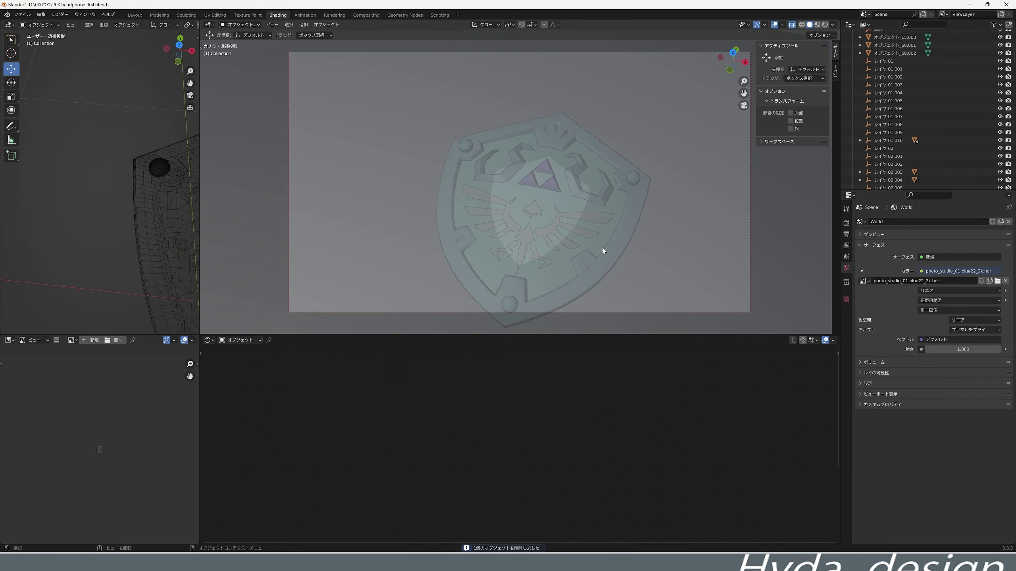
{"action": "left_click", "coordinate": [560, 257]}
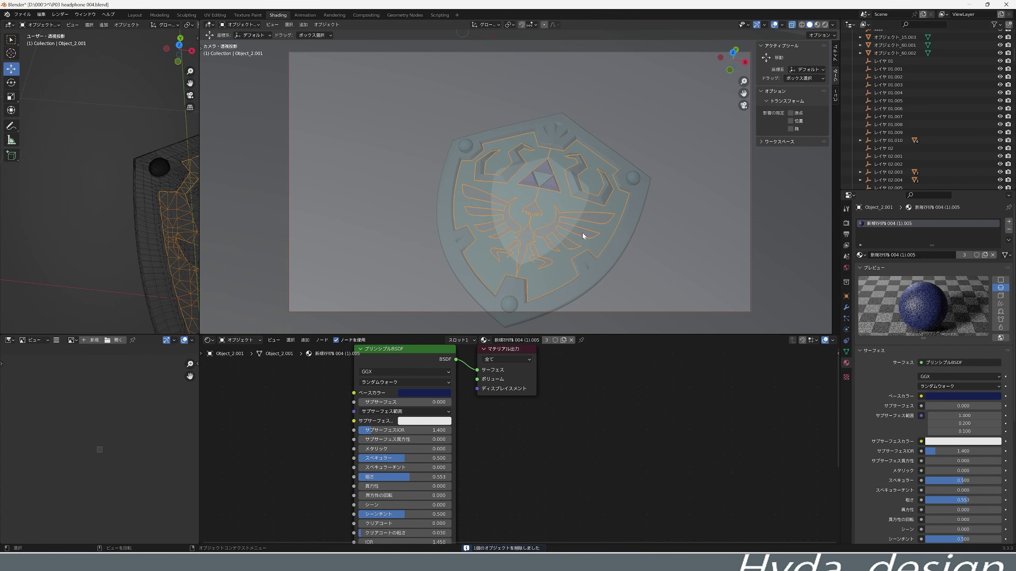
Give the wing crest a dark crimson base colour and view it in Material Preview.
{"action": "left_click", "coordinate": [554, 227]}
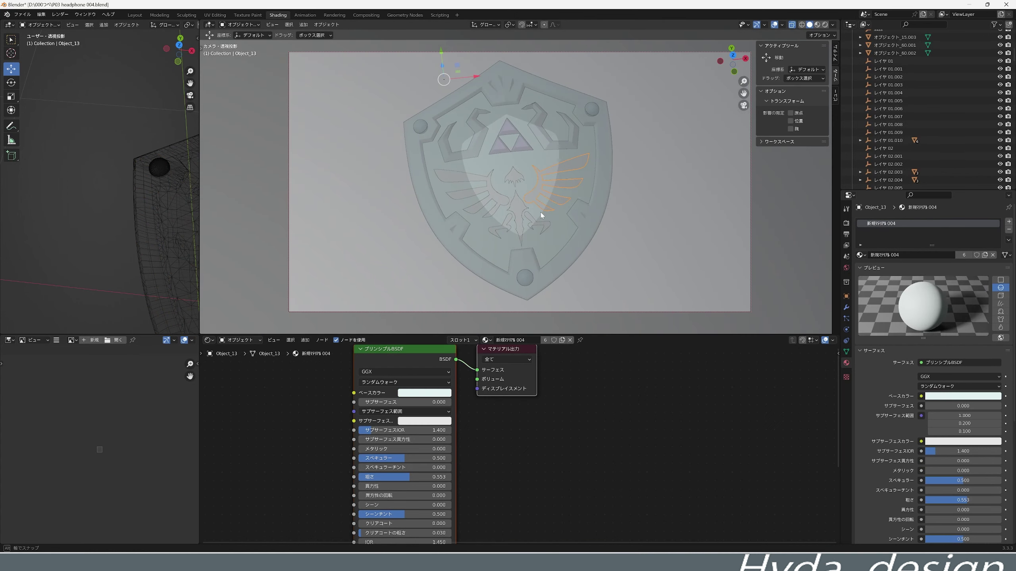
{"action": "key", "text": "ctrl+v"}
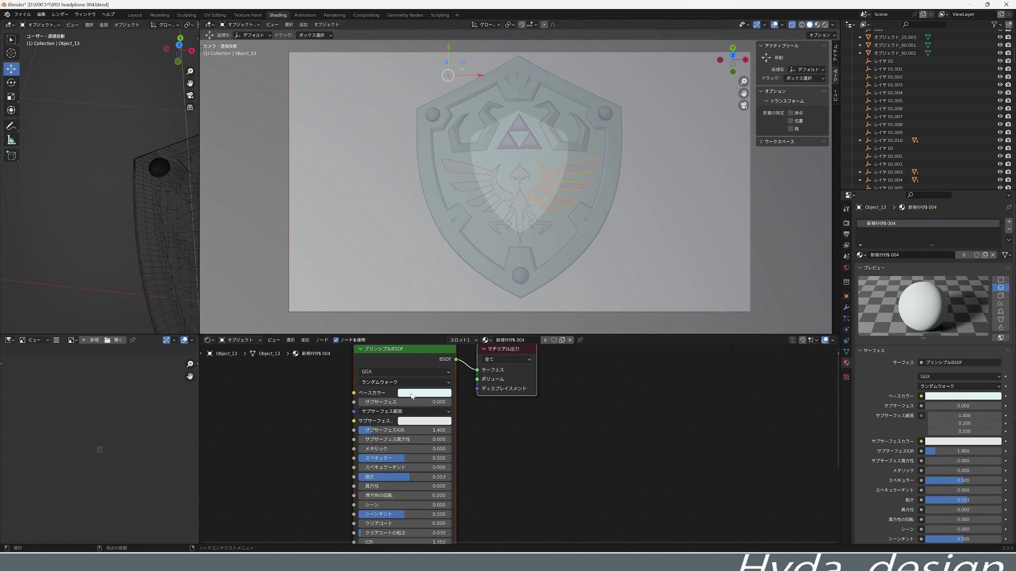
{"action": "left_click", "coordinate": [416, 393]}
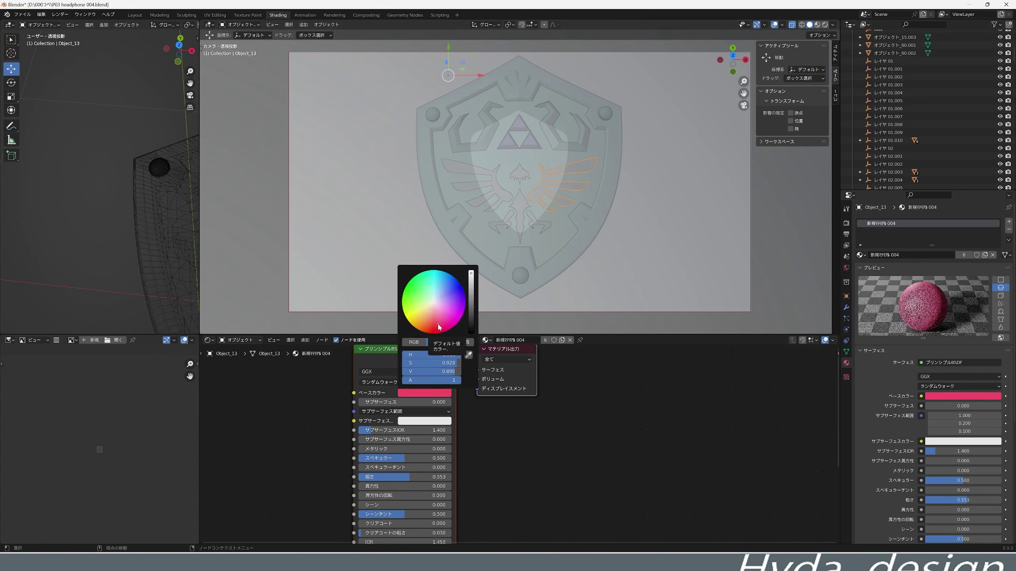
{"action": "left_click", "coordinate": [436, 327]}
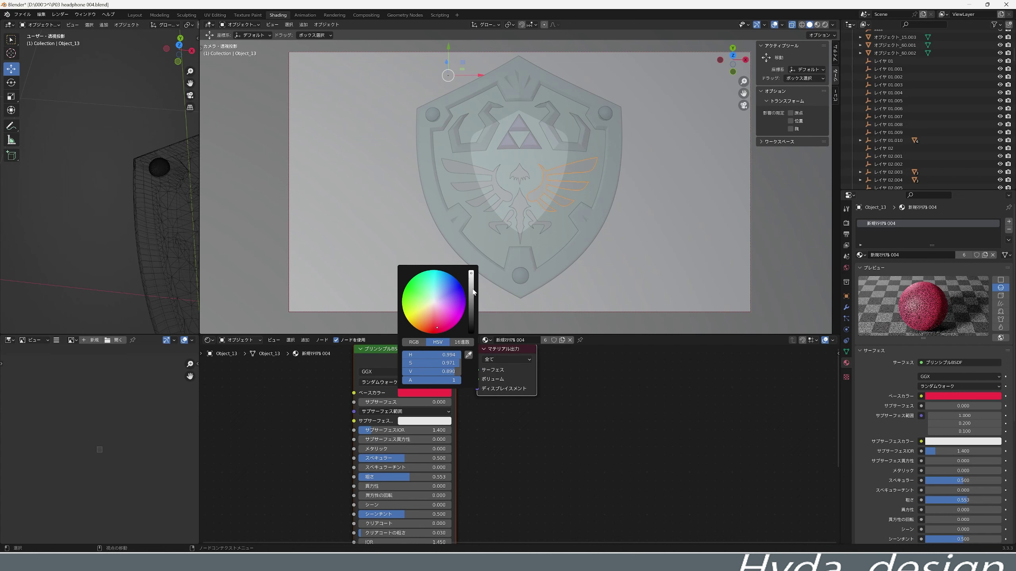
{"action": "left_click_drag", "start_coordinate": [472, 293], "coordinate": [471, 281]}
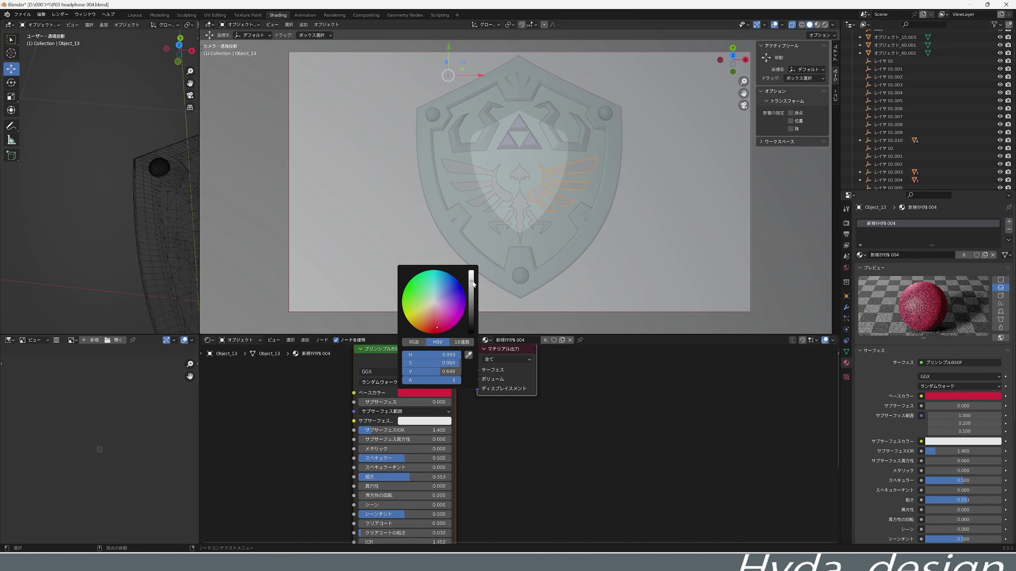
{"action": "left_click", "coordinate": [818, 25]}
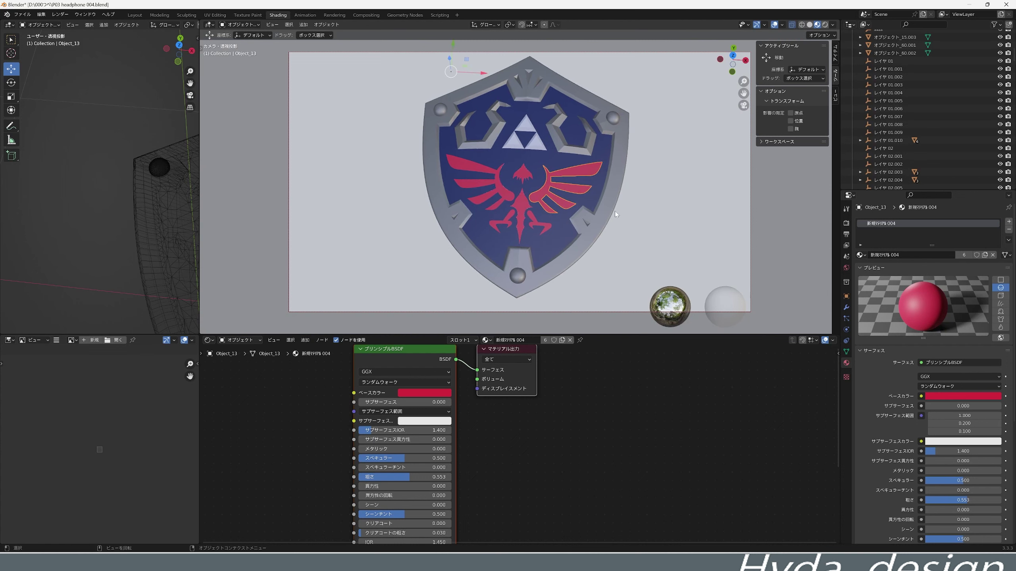
{"action": "middle_click_drag", "start_coordinate": [614, 211], "coordinate": [580, 217]}
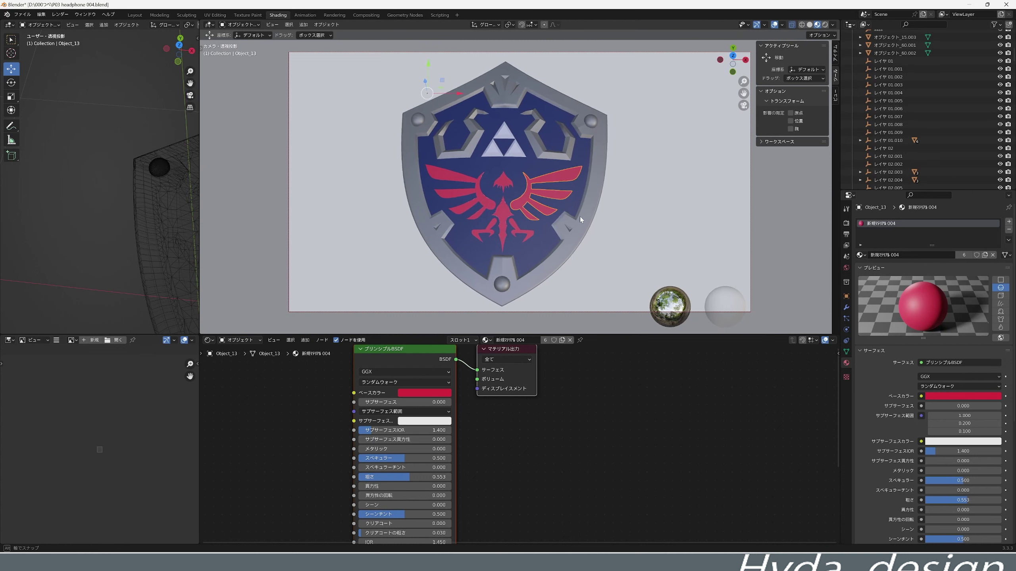
Make the triforce yellow with metallic about 0.83 for a glossy gold finish.
{"action": "left_click", "coordinate": [524, 279]}
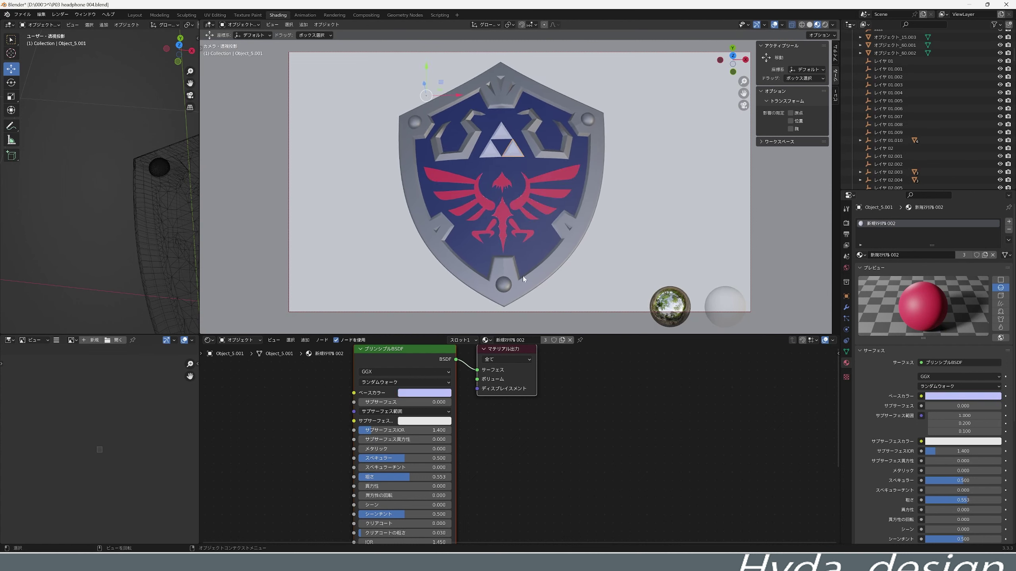
{"action": "left_click", "coordinate": [424, 392]}
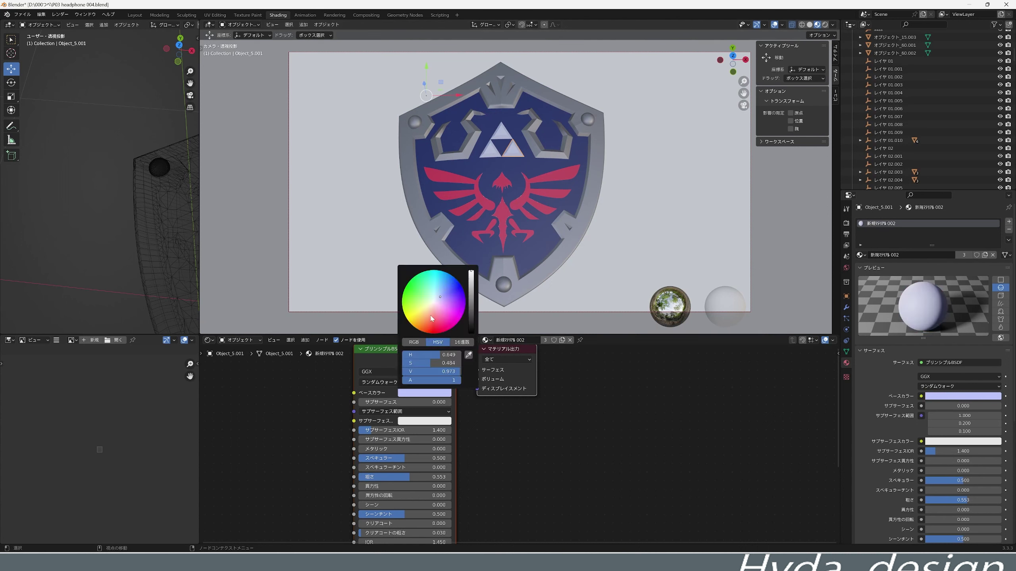
{"action": "left_click_drag", "start_coordinate": [431, 318], "coordinate": [416, 319]}
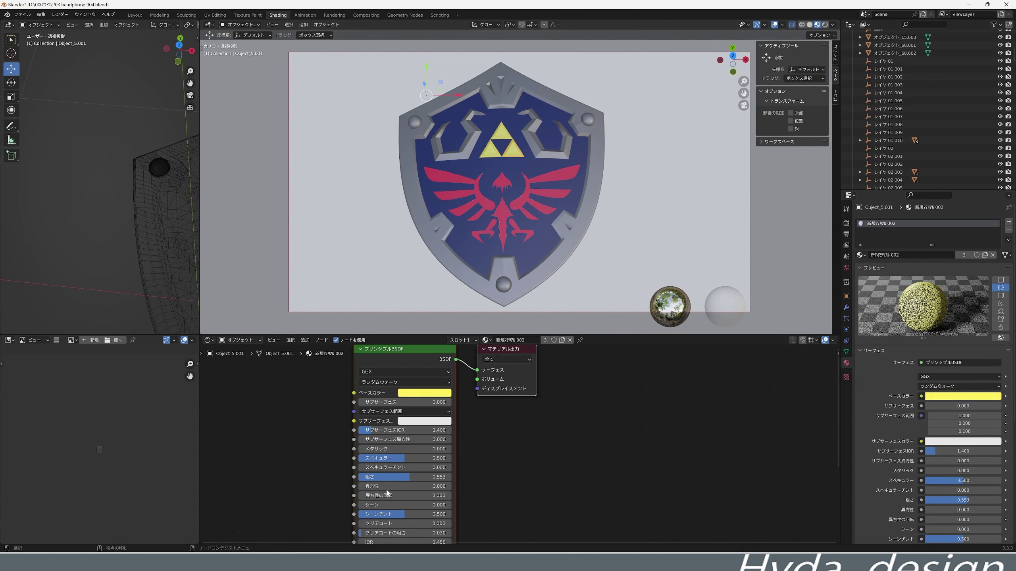
{"action": "mouse_move", "coordinate": [375, 448]}
{"action": "left_mouse_down"}
{"action": "mouse_move", "coordinate": [444, 449]}
{"action": "mouse_move", "coordinate": [388, 459]}
{"action": "mouse_move", "coordinate": [356, 477]}
{"action": "left_mouse_up"}
{"action": "scroll", "coordinate": [493, 124], "scroll_direction": "up", "scroll_amount": 2}
{"action": "scroll", "coordinate": [506, 146], "scroll_direction": "up", "scroll_amount": 1}
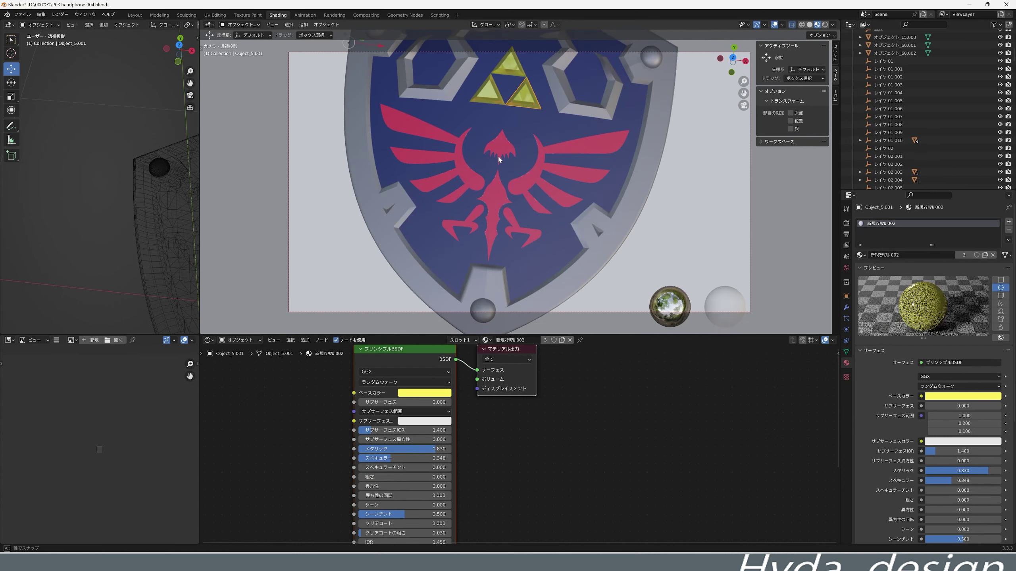
{"action": "scroll", "coordinate": [498, 155], "scroll_direction": "up", "scroll_amount": 1}
{"action": "scroll", "coordinate": [520, 210], "scroll_direction": "down", "scroll_amount": 3}
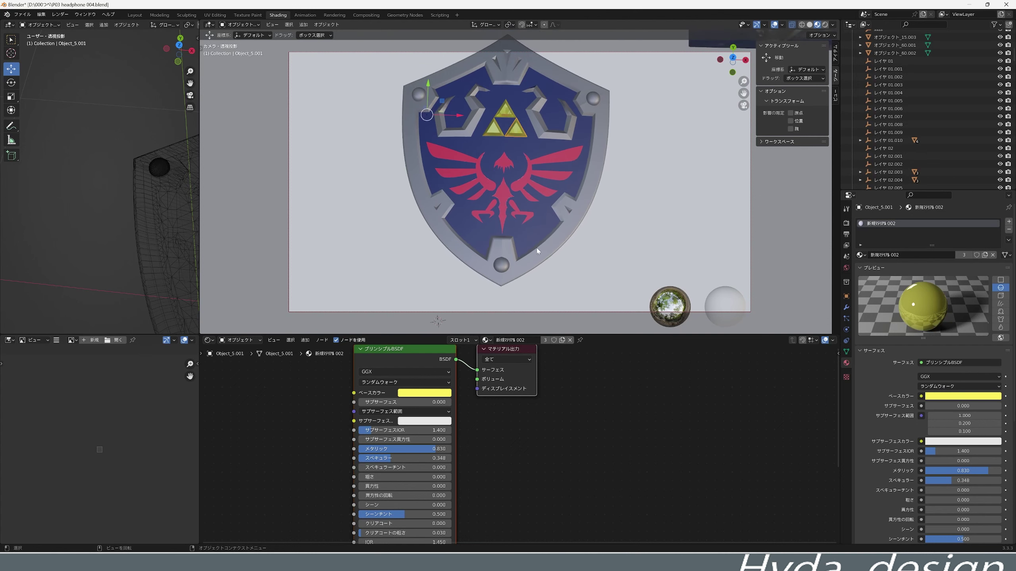
Lower the roughness of the shield rim Object_7.001 for a glossier finish.
{"action": "left_click", "coordinate": [541, 263]}
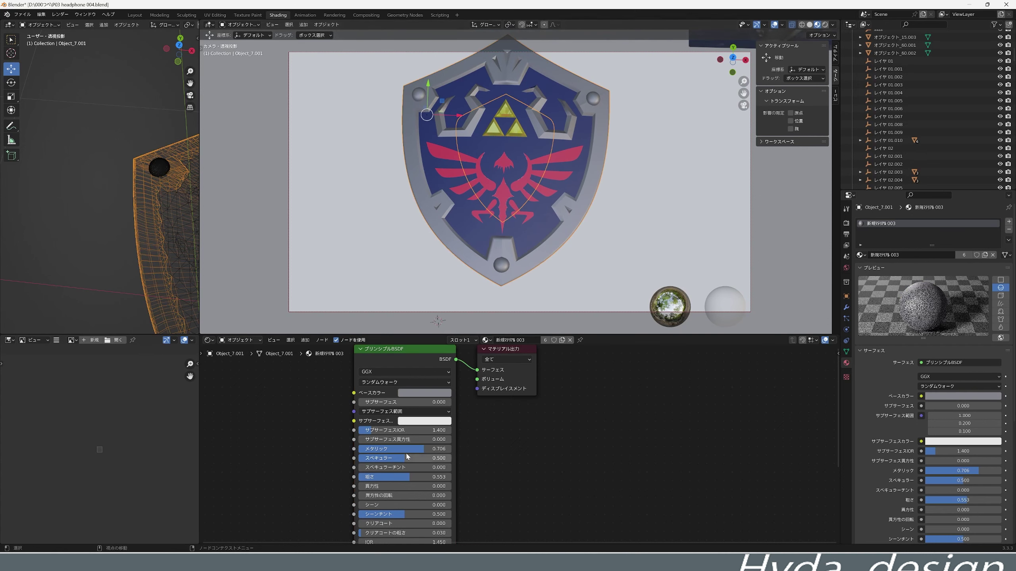
{"action": "left_click_drag", "start_coordinate": [436, 477], "coordinate": [393, 477]}
{"action": "middle_click_drag", "start_coordinate": [389, 206], "coordinate": [404, 224]}
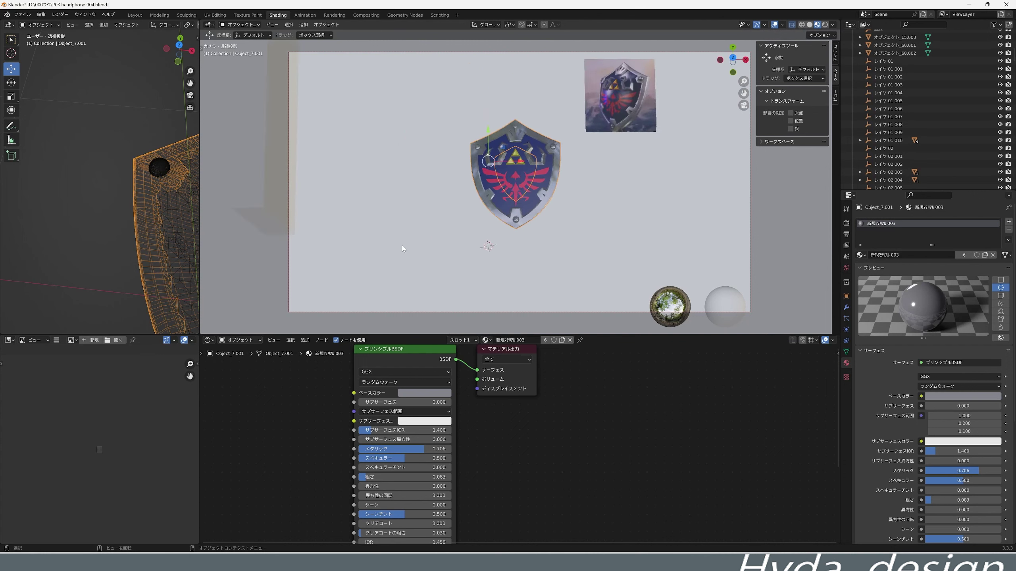
{"action": "middle_click_drag", "start_coordinate": [404, 224], "coordinate": [558, 130]}
{"action": "scroll", "coordinate": [558, 130], "scroll_direction": "up", "scroll_amount": 1}
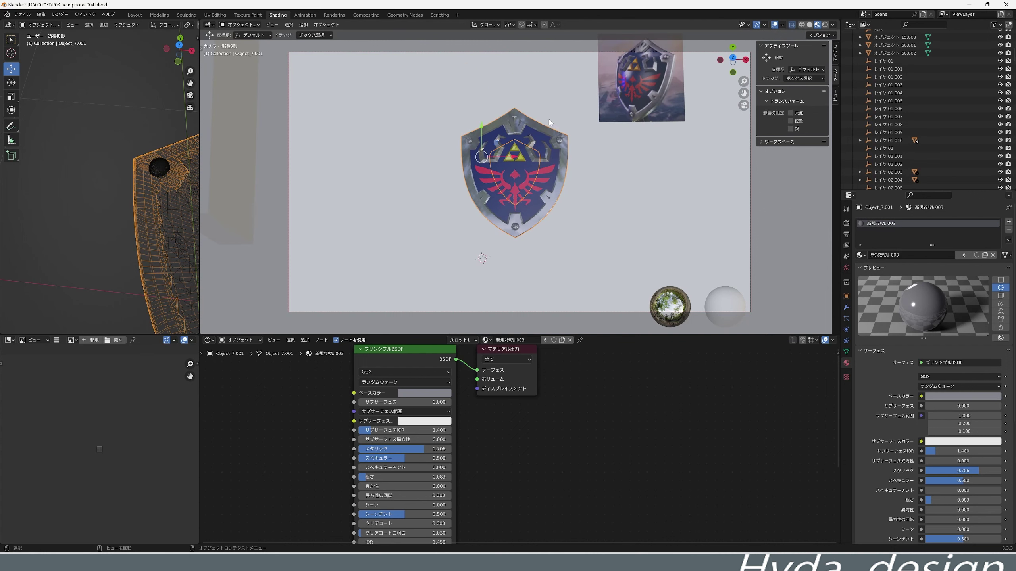
{"action": "scroll", "coordinate": [549, 122], "scroll_direction": "up", "scroll_amount": 1}
{"action": "scroll", "coordinate": [488, 220], "scroll_direction": "up", "scroll_amount": 2}
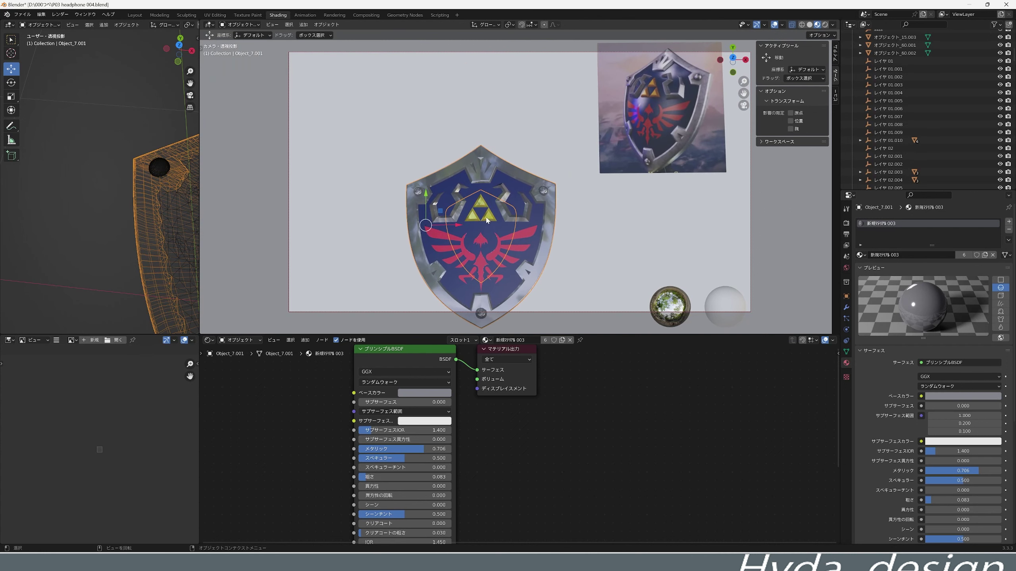
Warm the triforce colour to orange-gold (hue 0.104, saturation 0.862), then select the reference image.
{"action": "left_click", "coordinate": [488, 221]}
{"action": "left_click", "coordinate": [433, 394]}
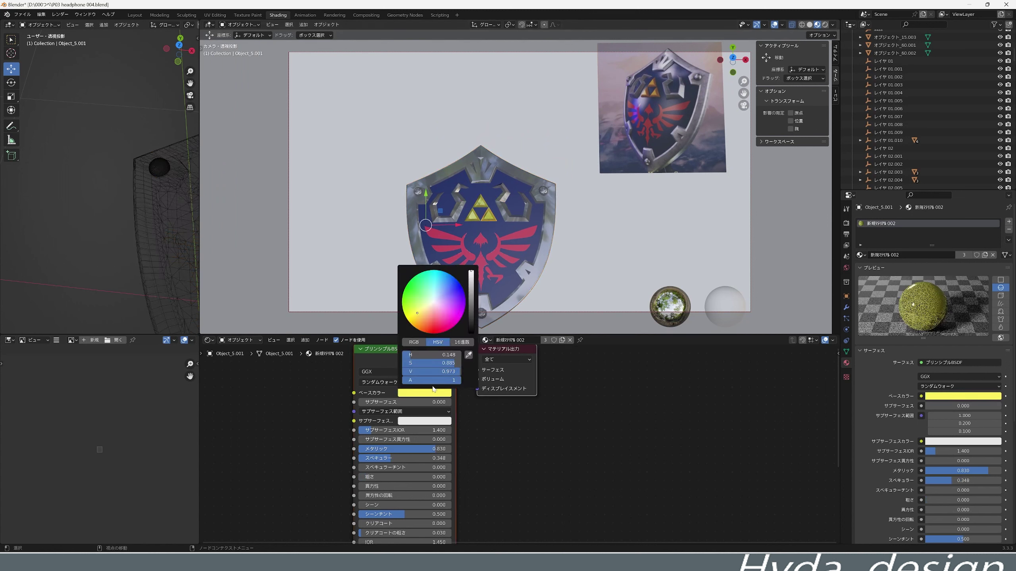
{"action": "left_click_drag", "start_coordinate": [417, 313], "coordinate": [422, 318]}
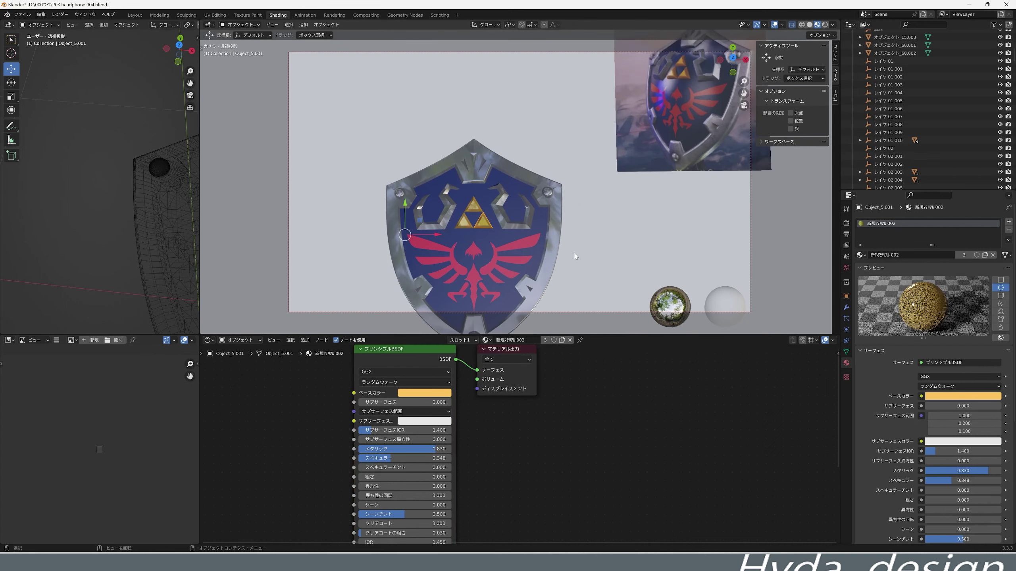
{"action": "left_click", "coordinate": [597, 253]}
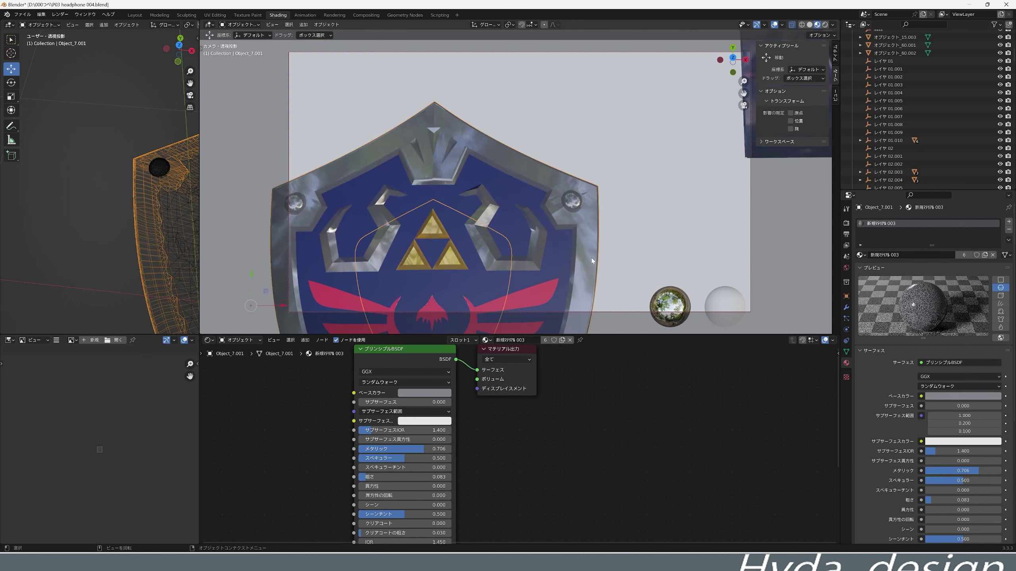
{"action": "key", "text": "ctrl+shift+v"}
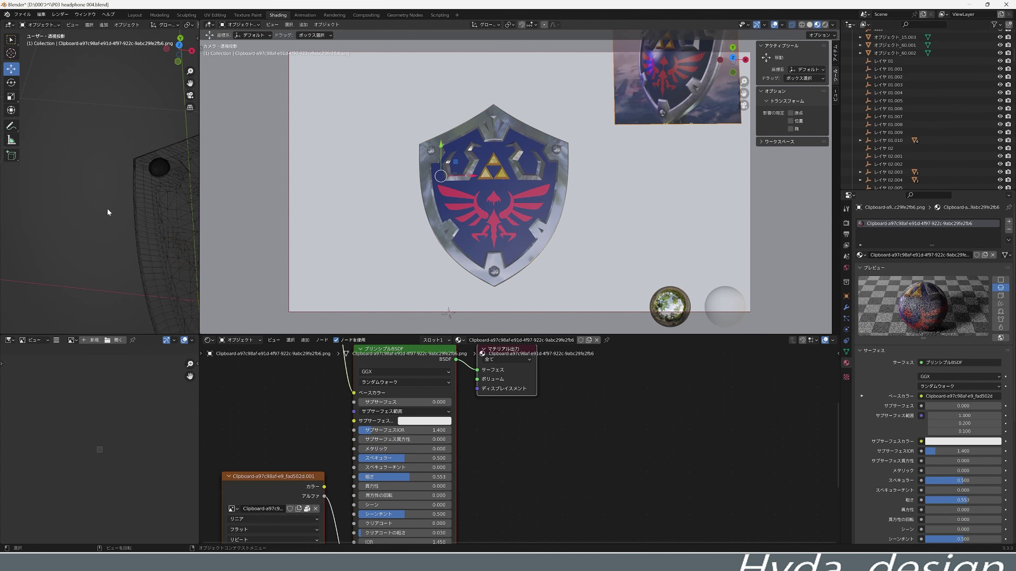
Slide the reference image right along X in Layout, clear of the shield's camera frame.
{"action": "left_click", "coordinate": [135, 14]}
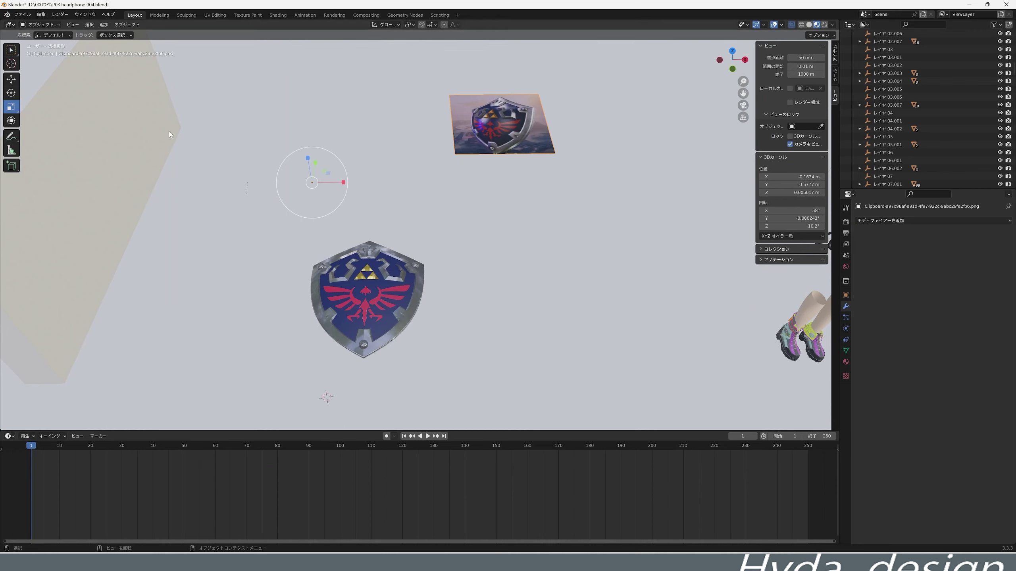
{"action": "left_click", "coordinate": [11, 79]}
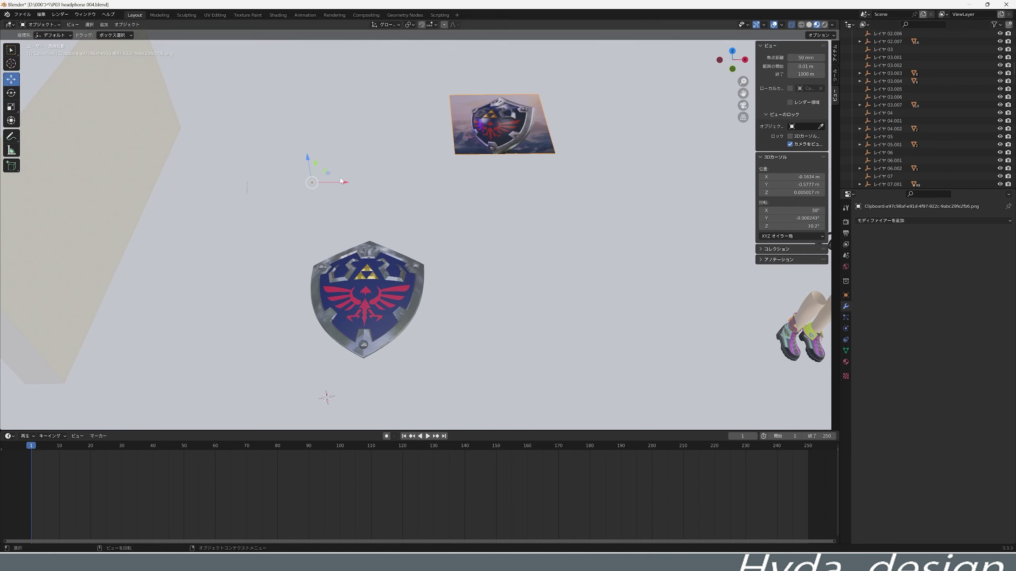
{"action": "left_click_drag", "start_coordinate": [345, 182], "coordinate": [741, 178]}
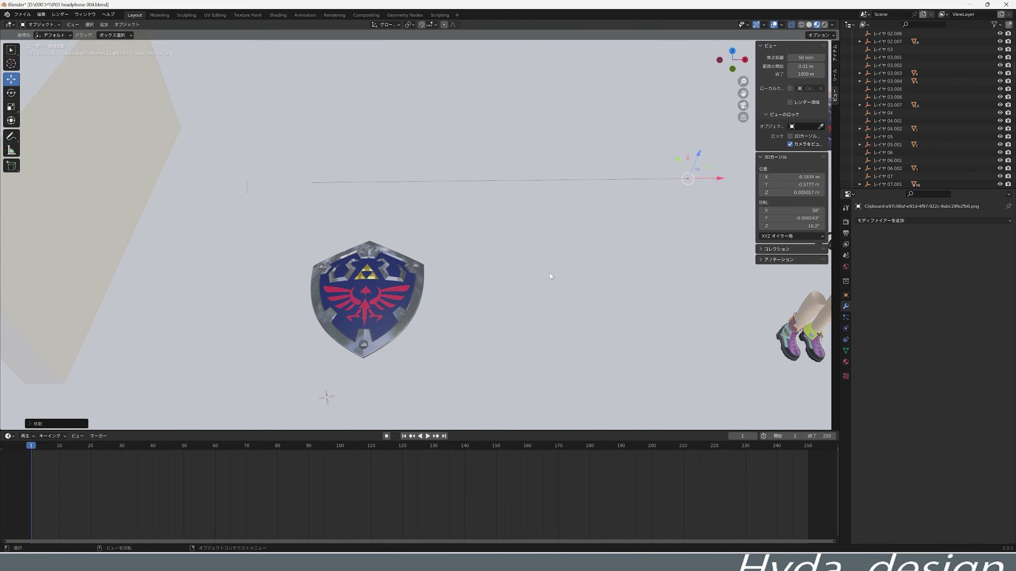
{"action": "middle_click_drag", "start_coordinate": [551, 276], "coordinate": [555, 215]}
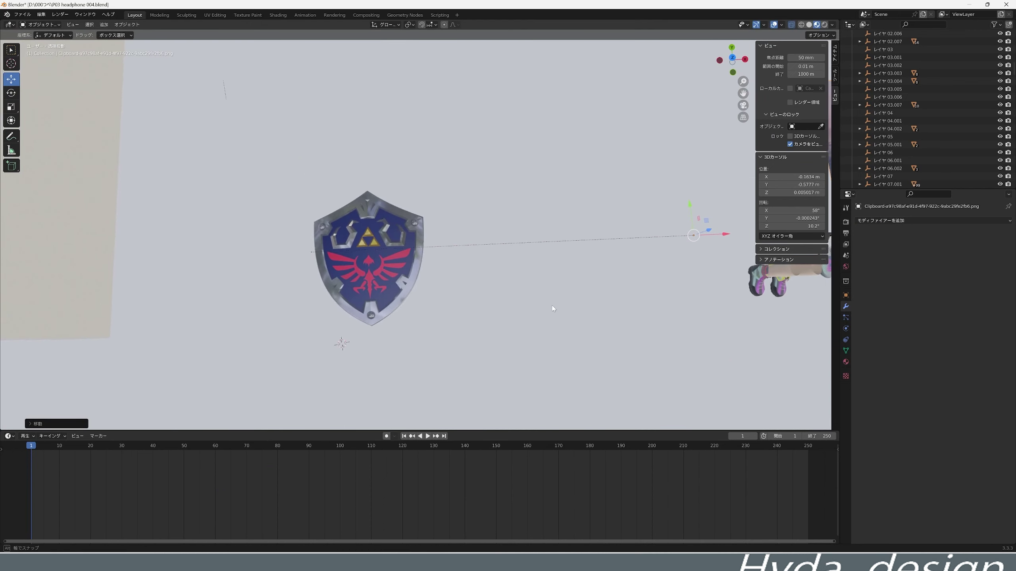
{"action": "left_click", "coordinate": [809, 24]}
{"action": "left_click", "coordinate": [817, 25]}
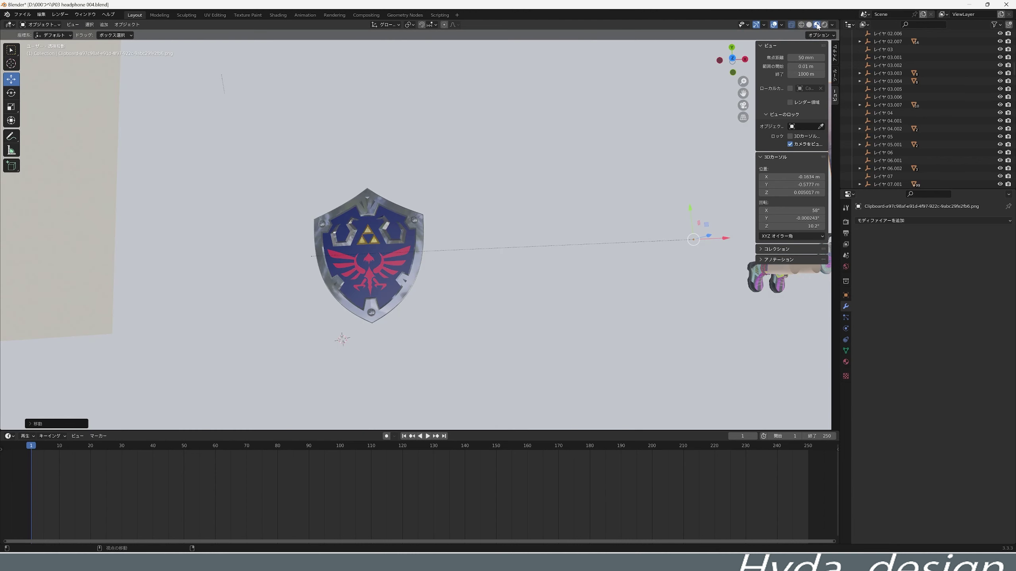
{"action": "scroll", "coordinate": [353, 252], "scroll_direction": "up", "scroll_amount": 1}
{"action": "scroll", "coordinate": [353, 251], "scroll_direction": "up", "scroll_amount": 1}
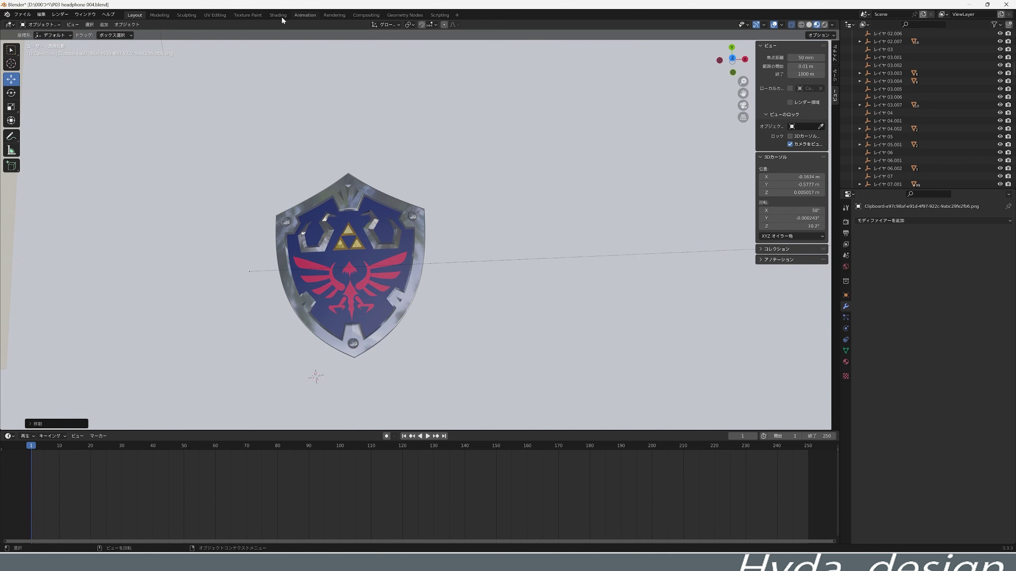
{"action": "left_click", "coordinate": [334, 15]}
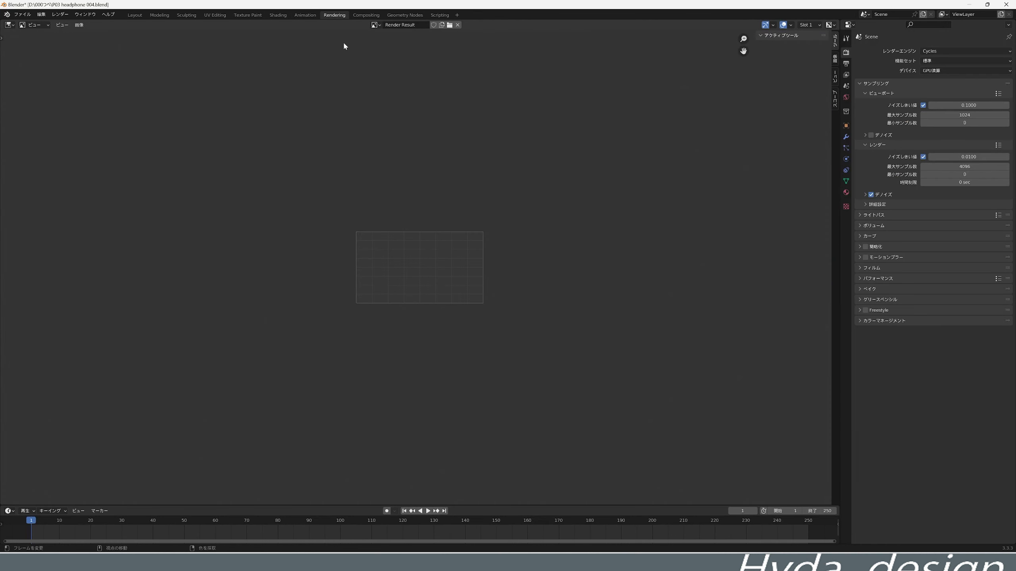
Enlarge the viewport and lower the navy blue face's roughness to 0.226.
{"action": "left_click", "coordinate": [275, 16]}
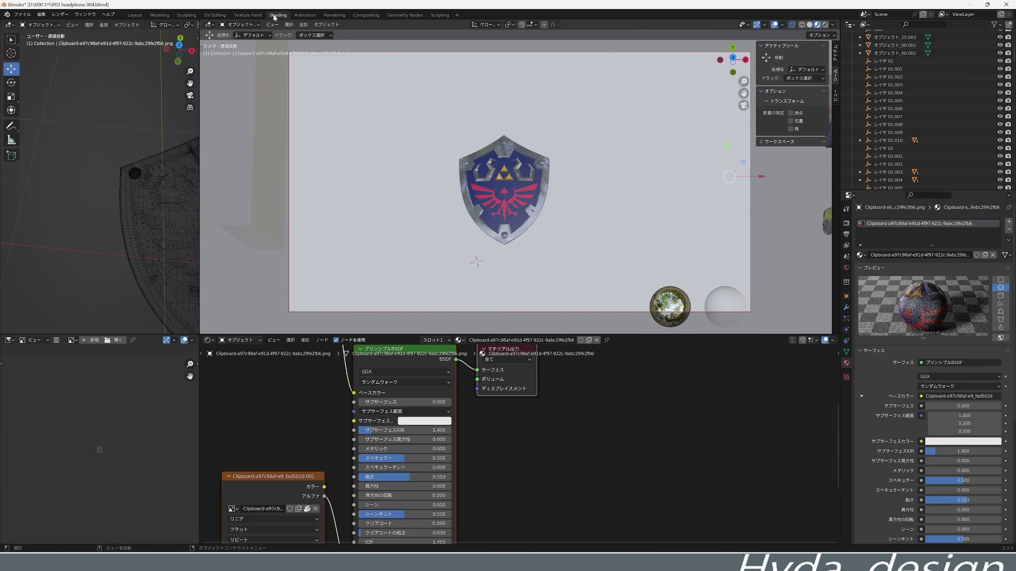
{"action": "scroll", "coordinate": [514, 215], "scroll_direction": "up", "scroll_amount": 1}
{"action": "scroll", "coordinate": [511, 206], "scroll_direction": "up", "scroll_amount": 1}
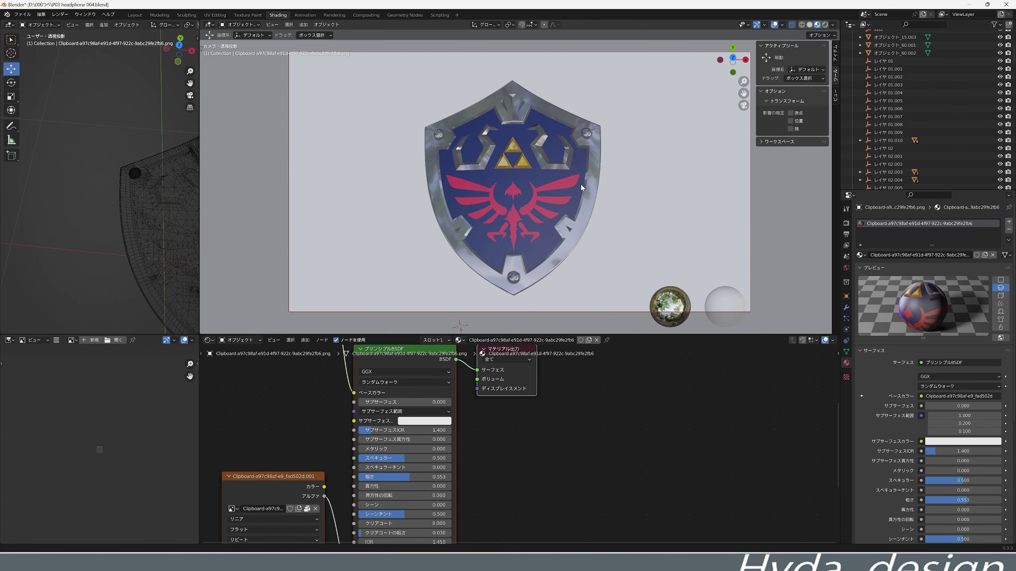
{"action": "scroll", "coordinate": [581, 185], "scroll_direction": "up", "scroll_amount": 1}
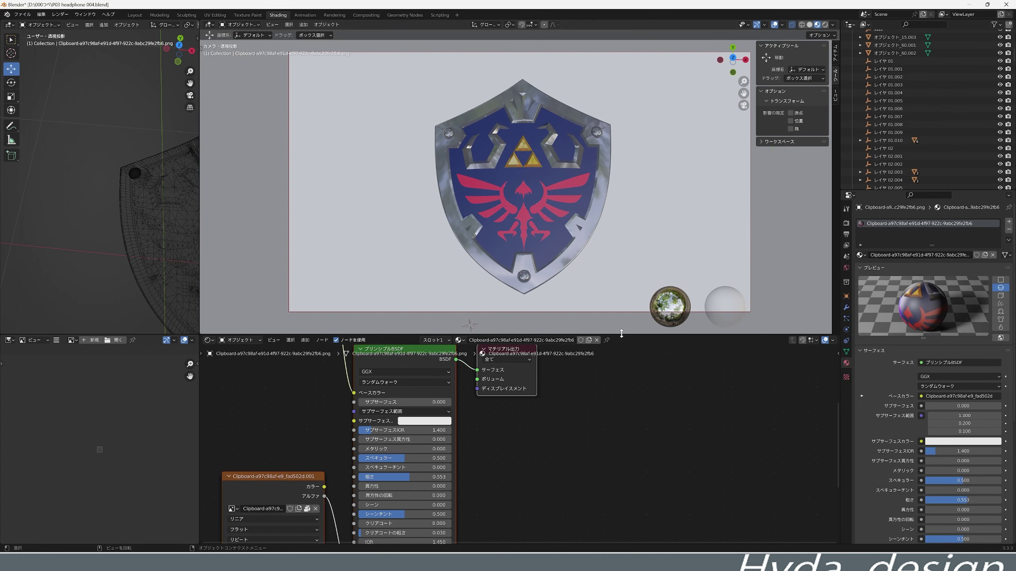
{"action": "left_click_drag", "start_coordinate": [621, 333], "coordinate": [622, 434]}
{"action": "mouse_move", "coordinate": [626, 251]}
{"action": "middle_mouse_down"}
{"action": "mouse_move", "coordinate": [648, 247]}
{"action": "mouse_move", "coordinate": [598, 269]}
{"action": "middle_mouse_up"}
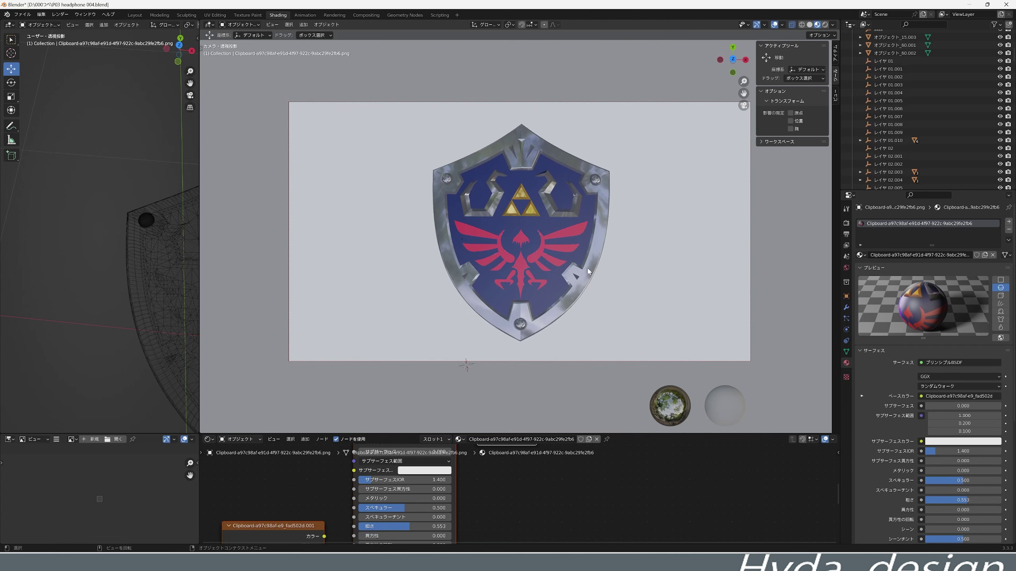
{"action": "left_click", "coordinate": [551, 289]}
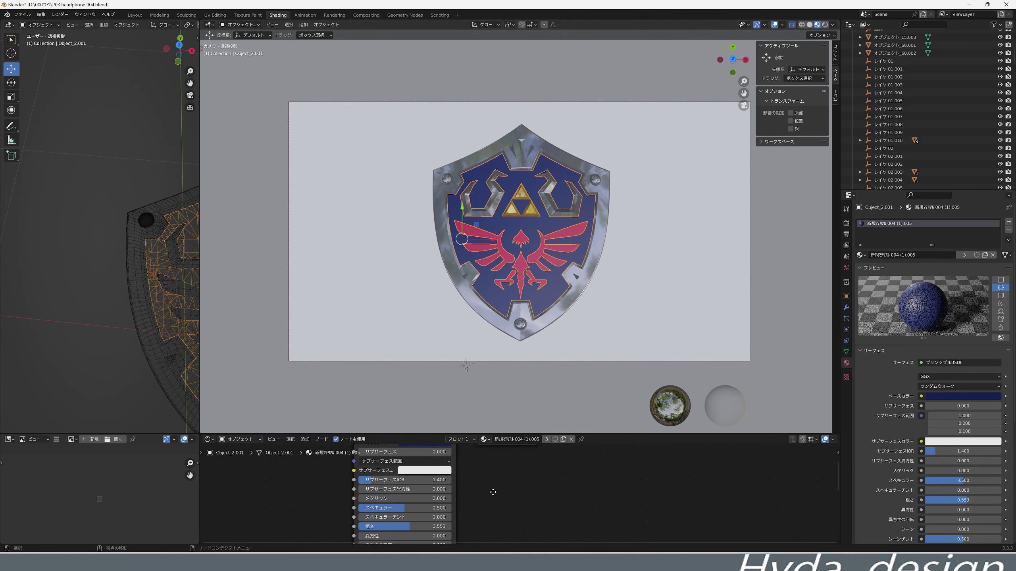
{"action": "middle_click_drag", "start_coordinate": [494, 492], "coordinate": [487, 477]}
{"action": "mouse_move", "coordinate": [404, 511]}
{"action": "left_mouse_down"}
{"action": "mouse_move", "coordinate": [366, 511]}
{"action": "mouse_move", "coordinate": [481, 526]}
{"action": "left_mouse_up"}
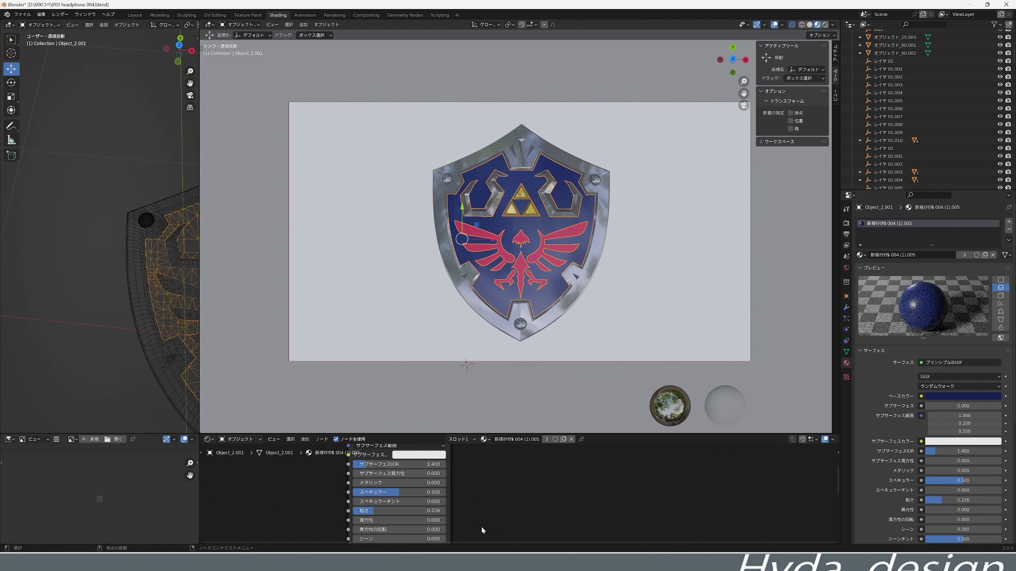
Render the shield, then re-render it under the quattro_canti_2k HDRI world lighting.
{"action": "key", "text": "F12"}
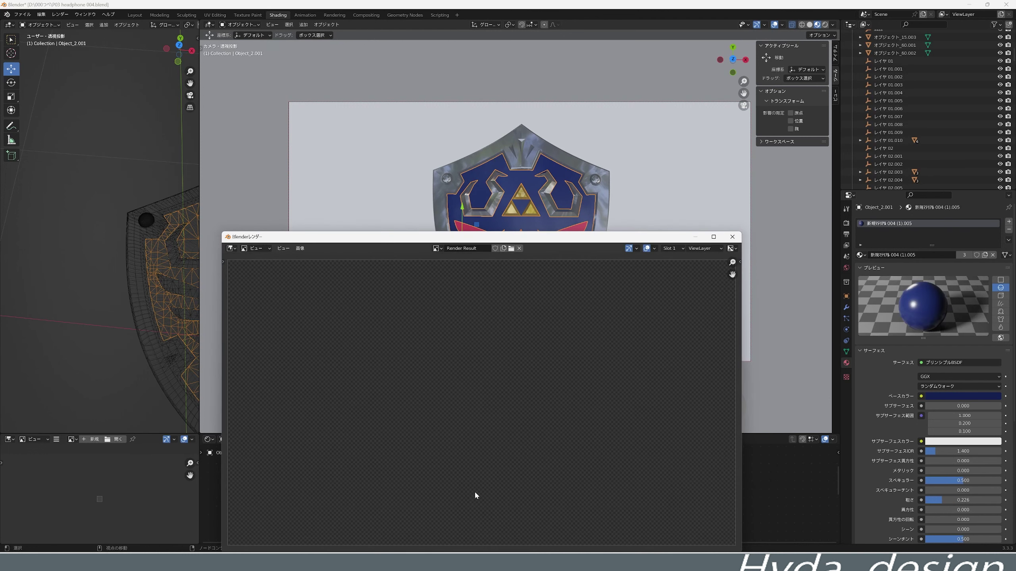
{"action": "left_click_drag", "start_coordinate": [363, 238], "coordinate": [302, 123]}
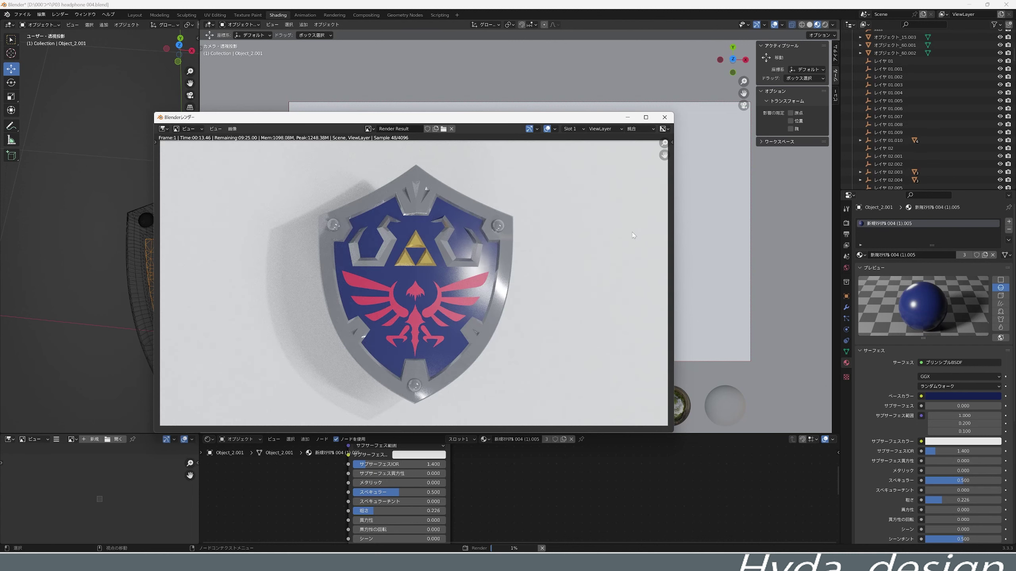
{"action": "left_click", "coordinate": [666, 117]}
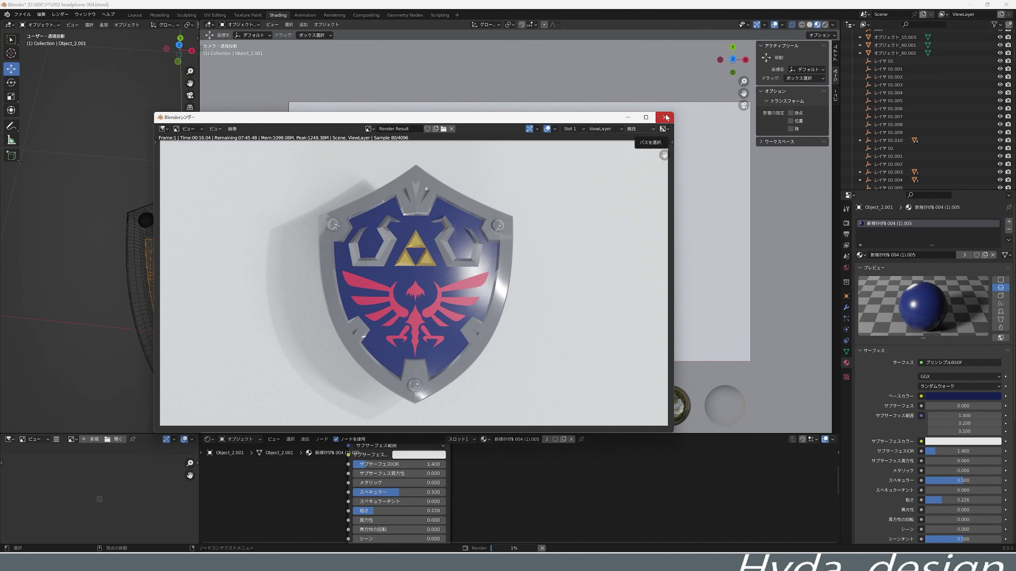
{"action": "left_click", "coordinate": [846, 268]}
{"action": "key", "text": "F12"}
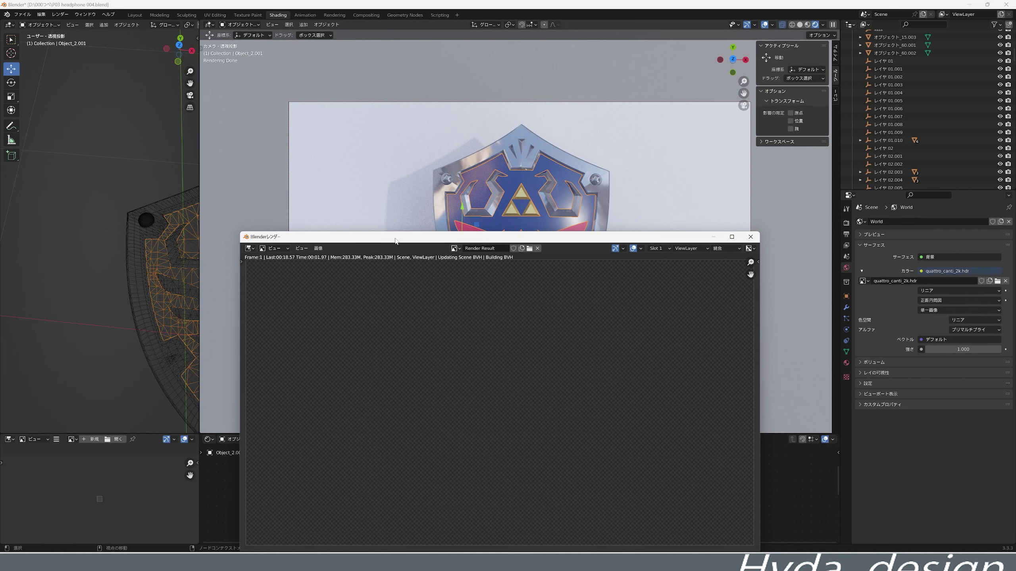
{"action": "left_click_drag", "start_coordinate": [391, 242], "coordinate": [388, 169]}
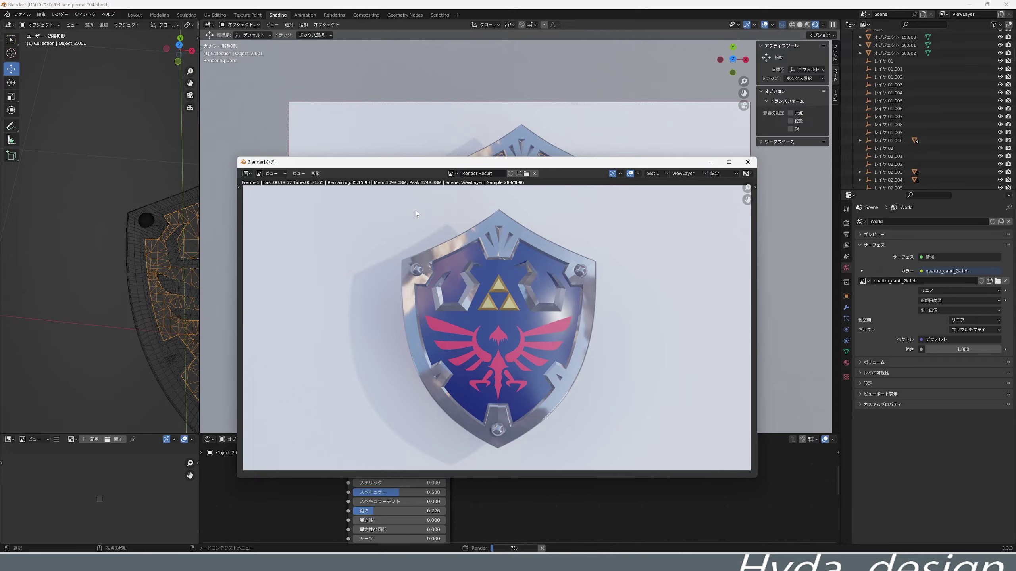
Re-aim the camera low across the shield's face, showing rim, wings and triforce, and render it.
{"action": "key", "text": "Escape"}
{"action": "left_click", "coordinate": [416, 210]}
{"action": "mouse_move", "coordinate": [416, 211]}
{"action": "middle_mouse_down"}
{"action": "mouse_move", "coordinate": [582, 267]}
{"action": "mouse_move", "coordinate": [463, 231]}
{"action": "mouse_move", "coordinate": [560, 248]}
{"action": "middle_mouse_up"}
{"action": "scroll", "coordinate": [636, 258], "scroll_direction": "up", "scroll_amount": 3}
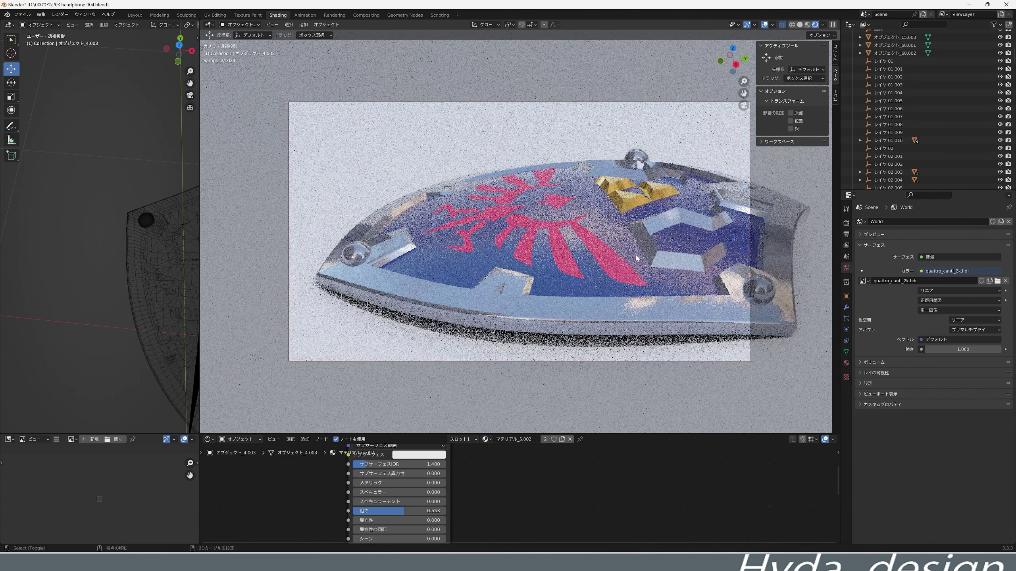
{"action": "middle_click_drag", "start_coordinate": [637, 258], "coordinate": [576, 240]}
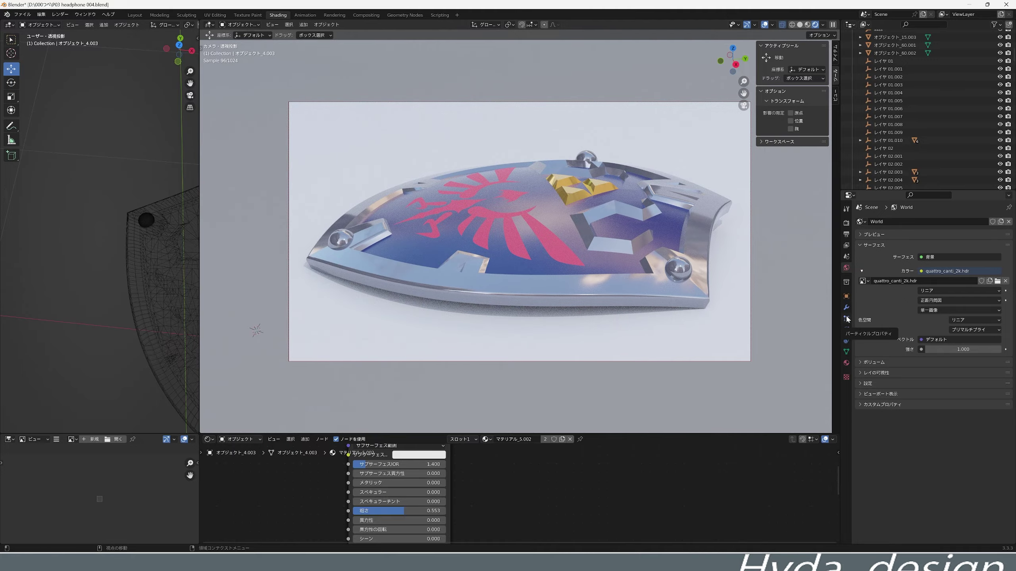
{"action": "mouse_move", "coordinate": [628, 308]}
{"action": "middle_mouse_down"}
{"action": "mouse_move", "coordinate": [638, 314]}
{"action": "mouse_move", "coordinate": [618, 296]}
{"action": "middle_mouse_up"}
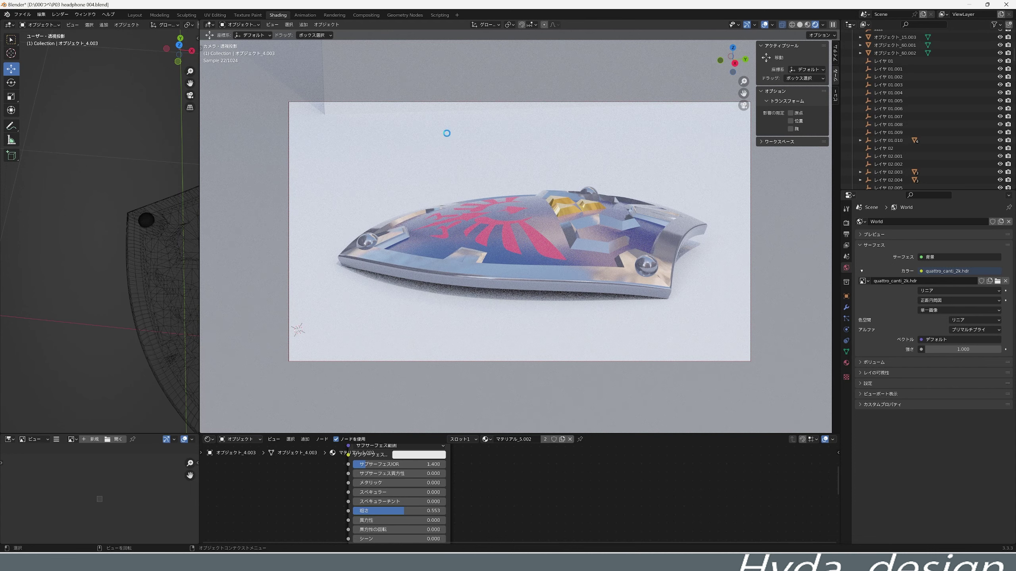
{"action": "key", "text": "F12"}
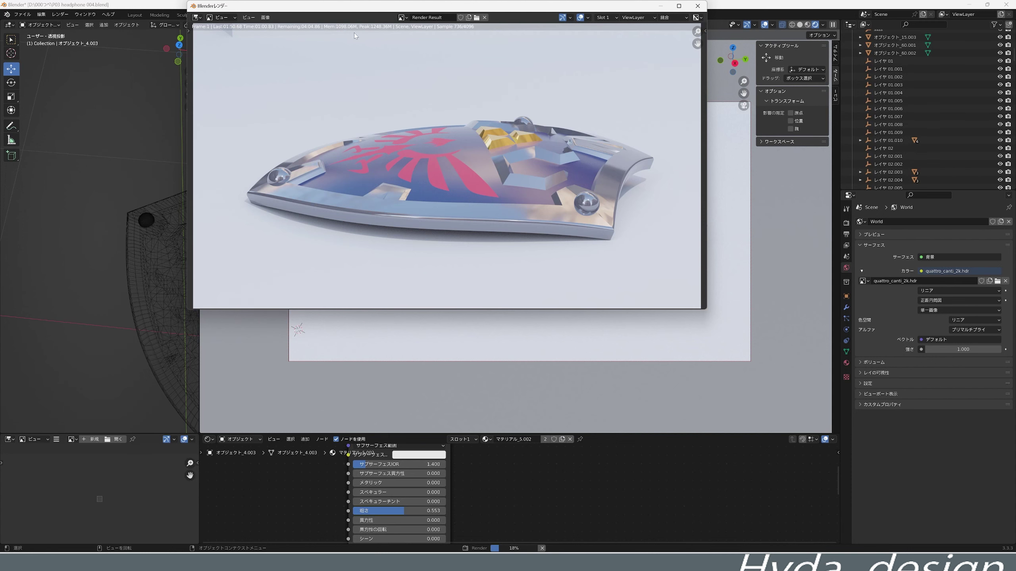
Move the render window down slightly out of the way.
{"action": "left_click_drag", "start_coordinate": [346, 10], "coordinate": [348, 53]}
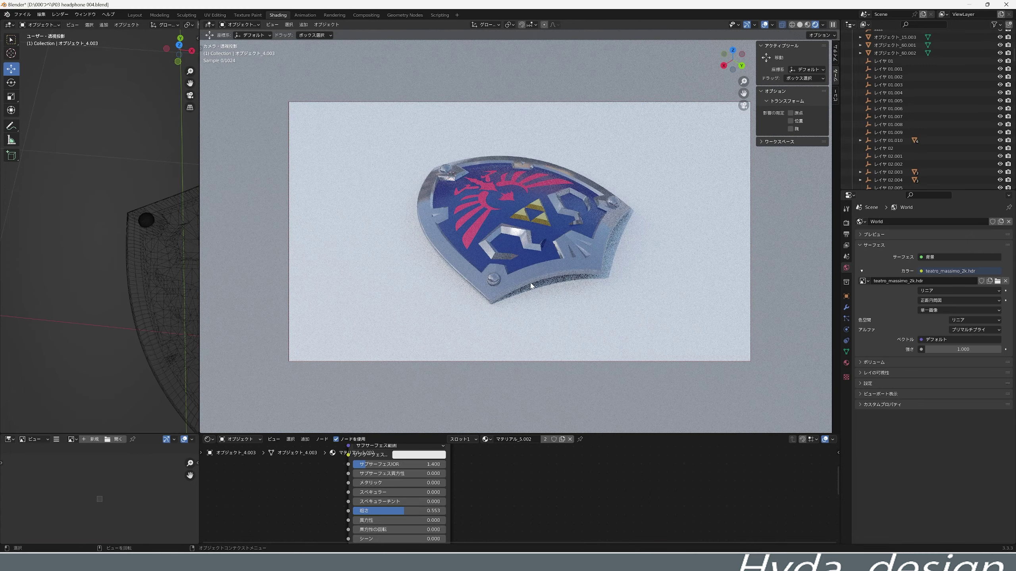
Orbit the camera close and low across the shield's face, then start a new render.
{"action": "middle_click_drag", "start_coordinate": [542, 295], "coordinate": [531, 281]}
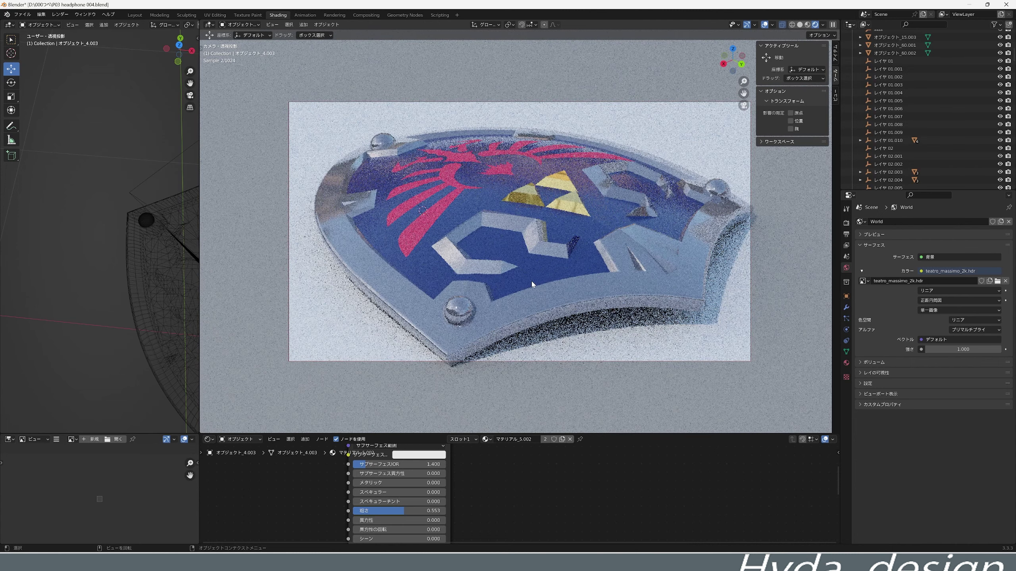
{"action": "middle_click_drag", "start_coordinate": [530, 279], "coordinate": [531, 271]}
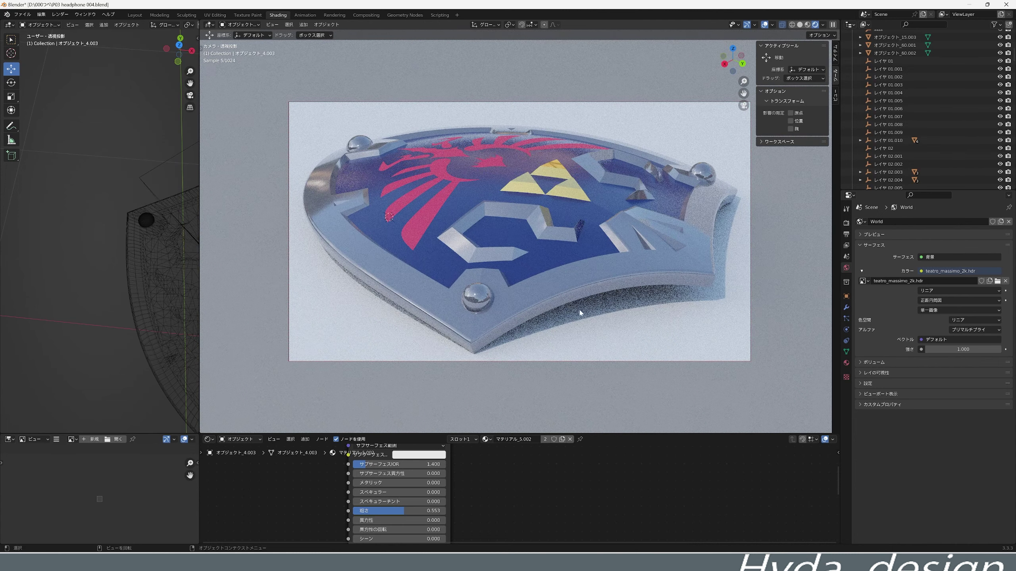
{"action": "key", "text": "F12"}
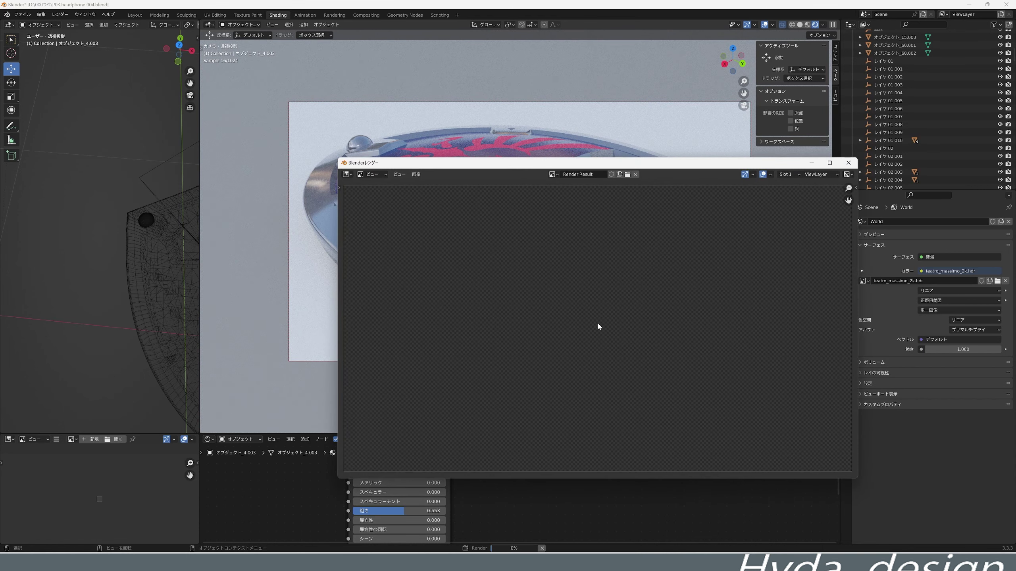